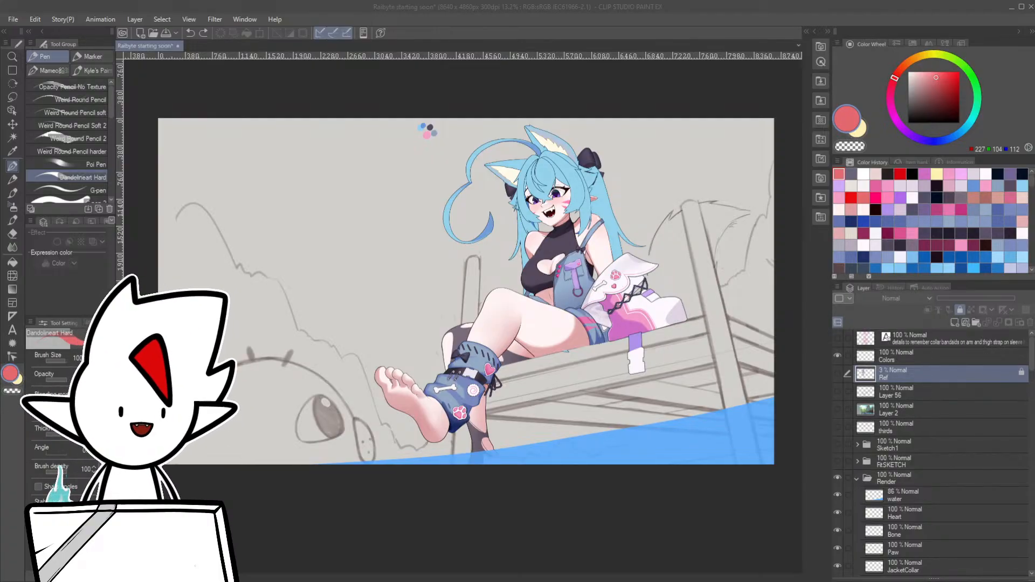
left_click(341, 93)
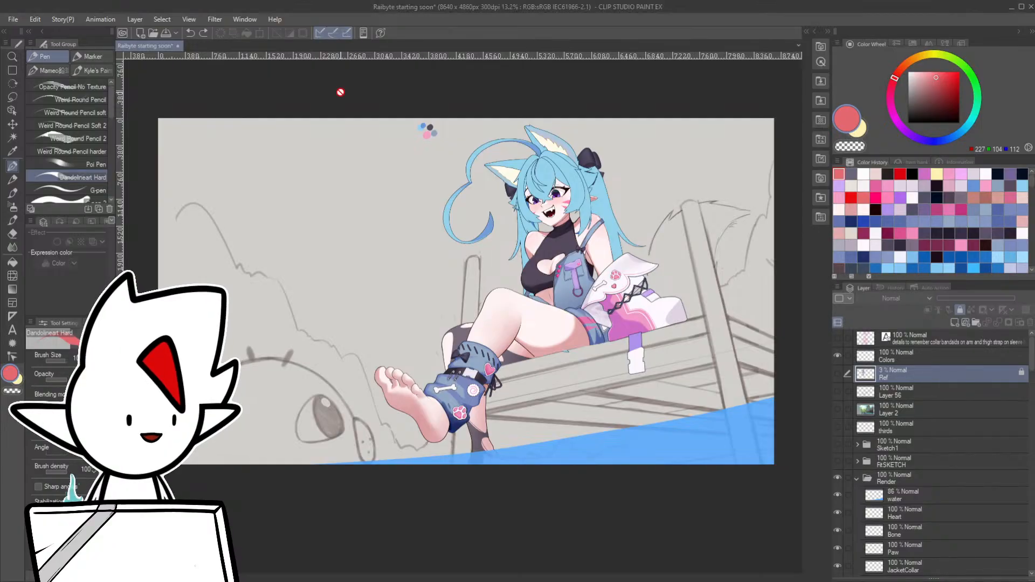
scroll(346, 103, "up", 2)
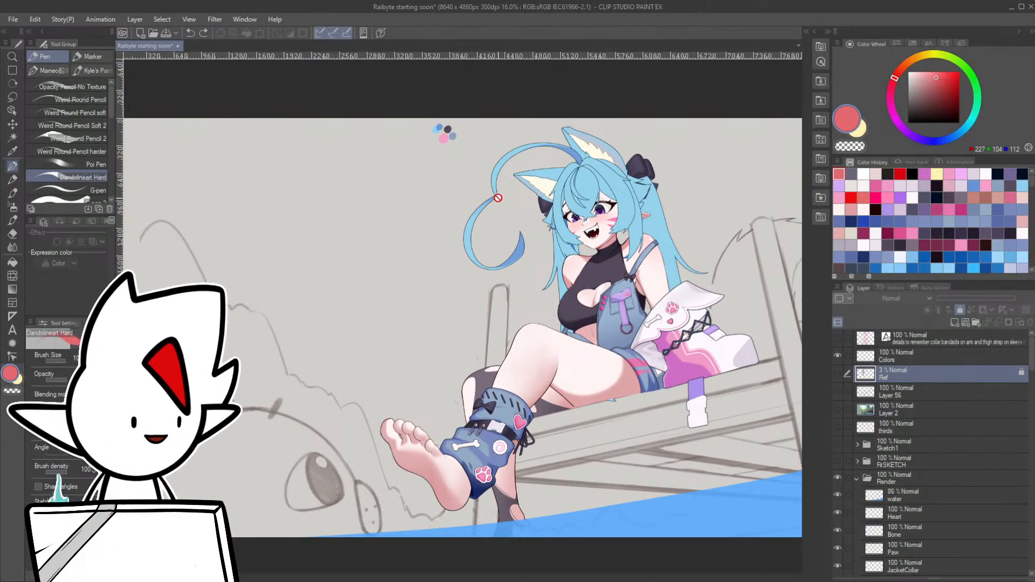
left_click_drag(501, 197, 488, 195)
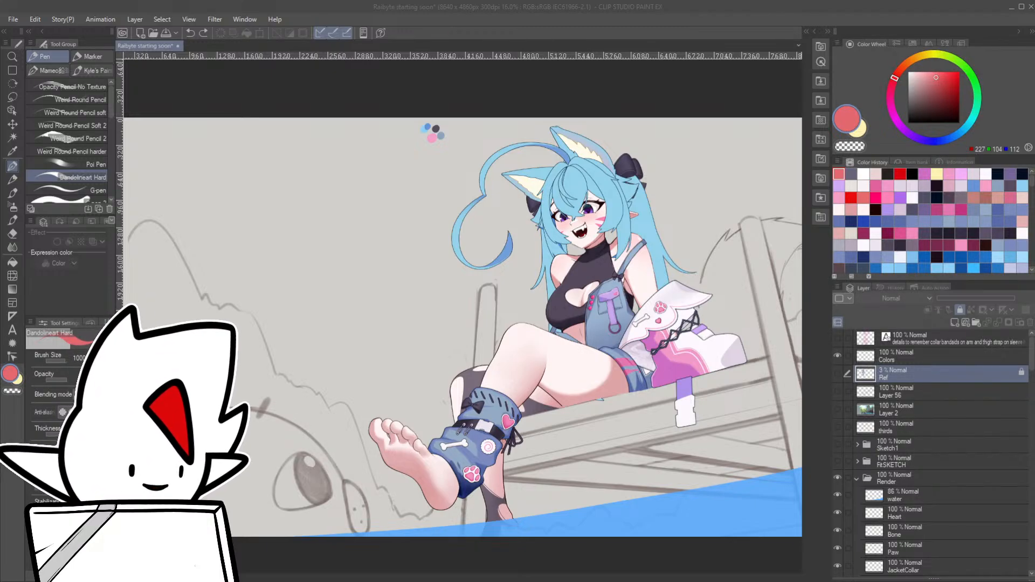
- Show the Sketch1 folder in place of the collapsed Render folder and compare it with the colour rough on Layer 2
left_click(838, 408)
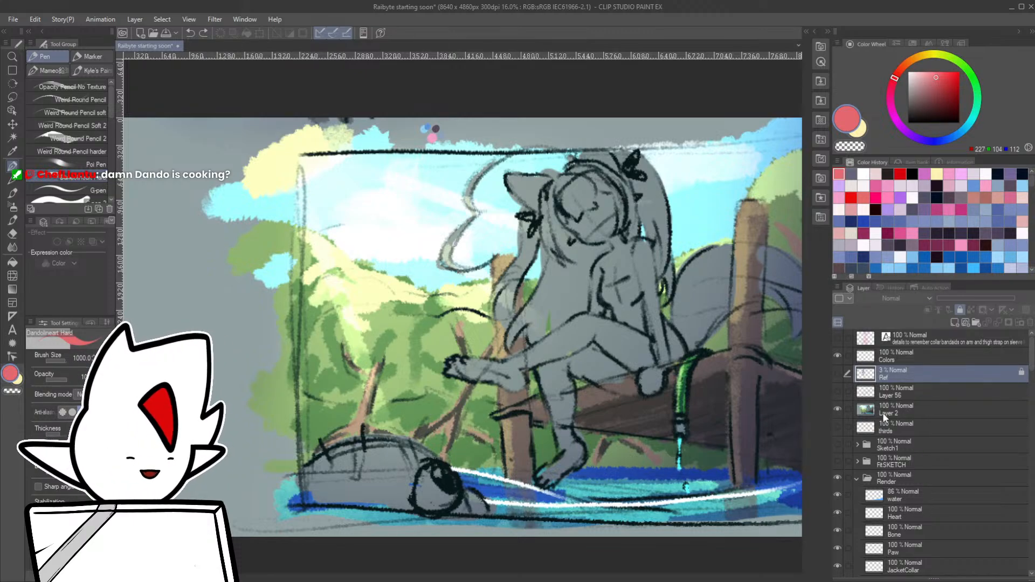
left_click(838, 409)
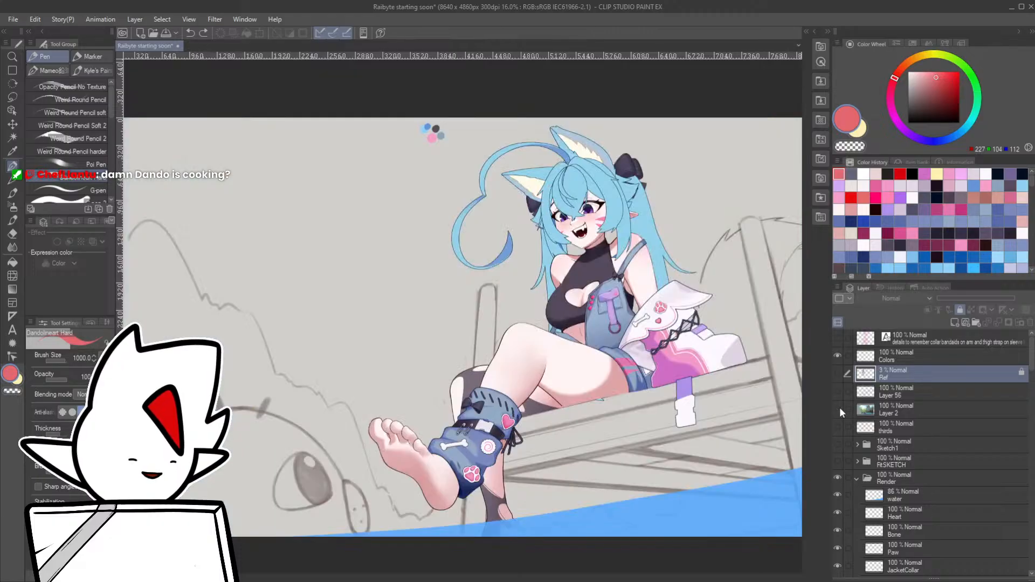
left_click(837, 446)
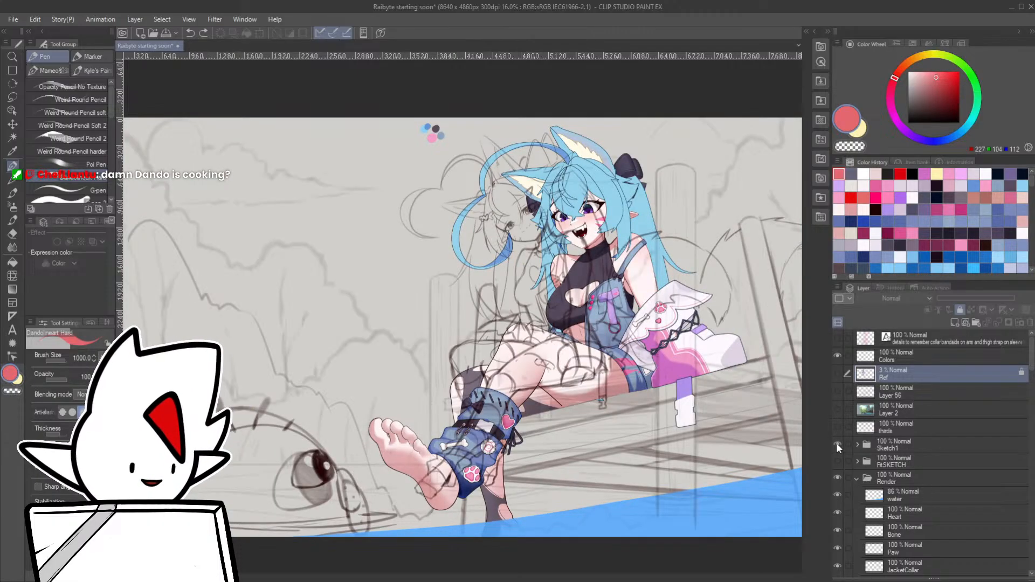
left_click(857, 478)
left_click(837, 477)
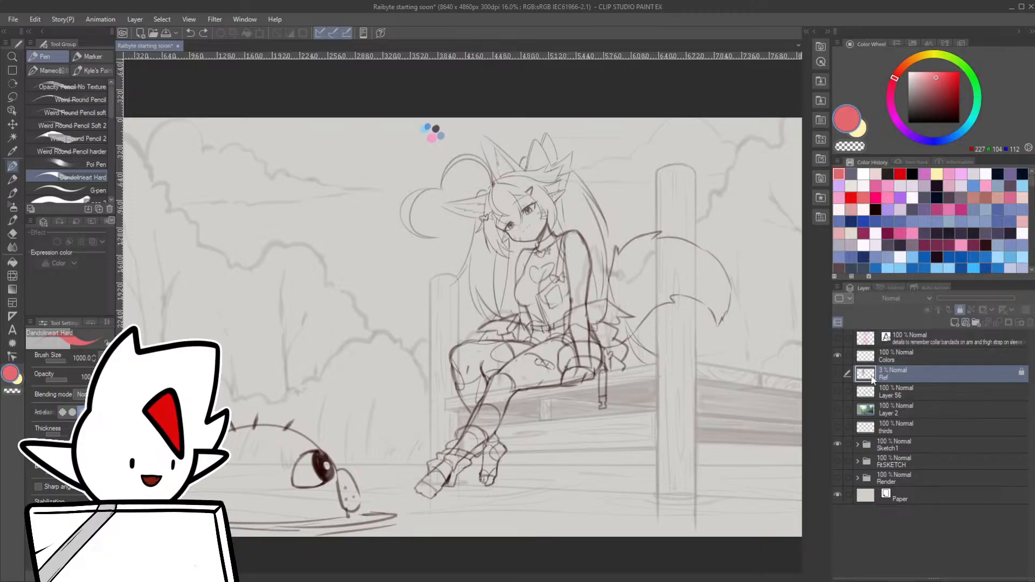
left_click(837, 409)
left_click(837, 409)
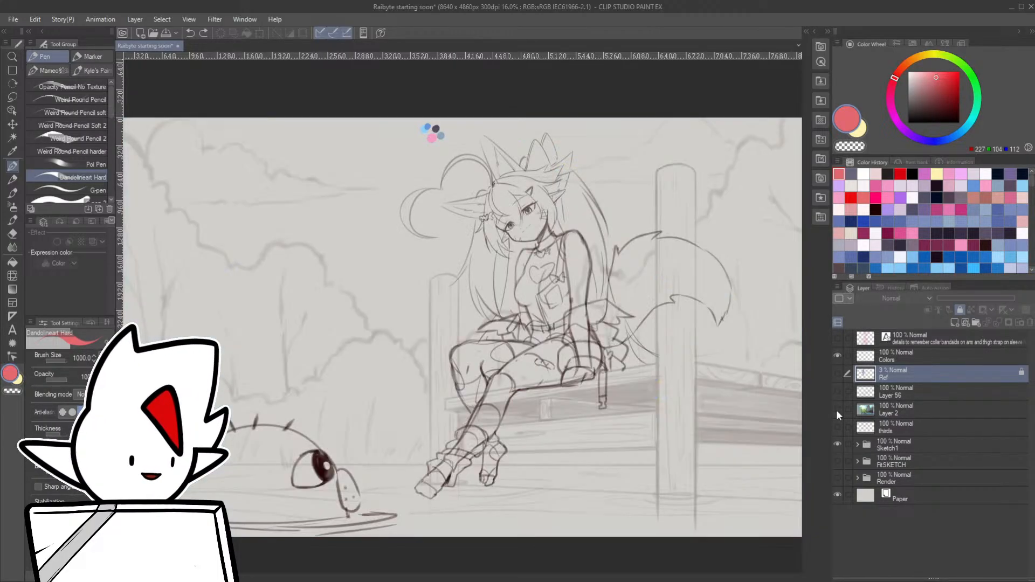
left_click(837, 409)
left_click(836, 409)
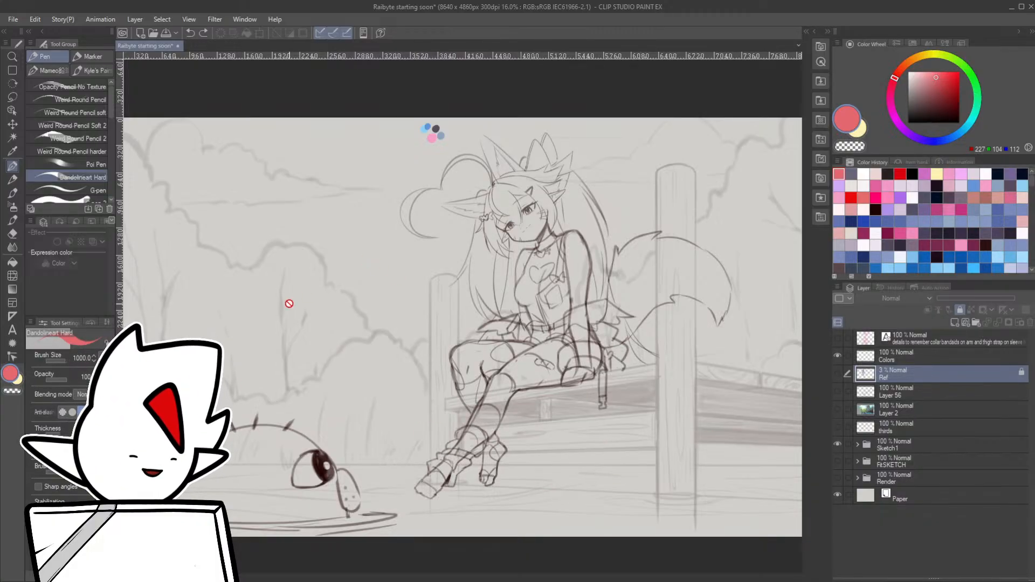
- Examine the background of the Sketch1 drawing closely, including the small spiky face beyond the dock, and the overall composition
scroll(323, 409, "down", 2)
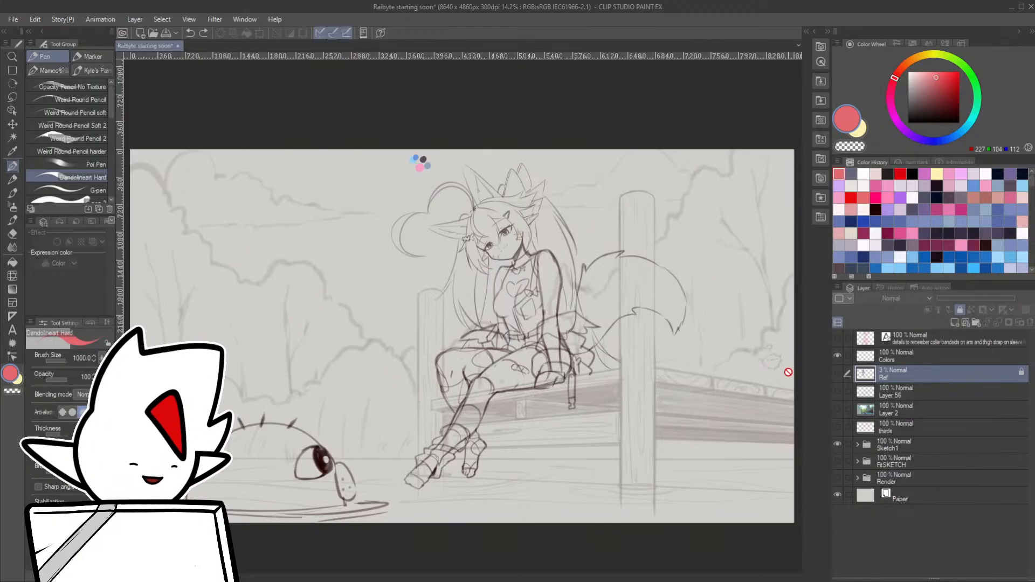
scroll(785, 365, "up", 5)
scroll(775, 382, "up", 4)
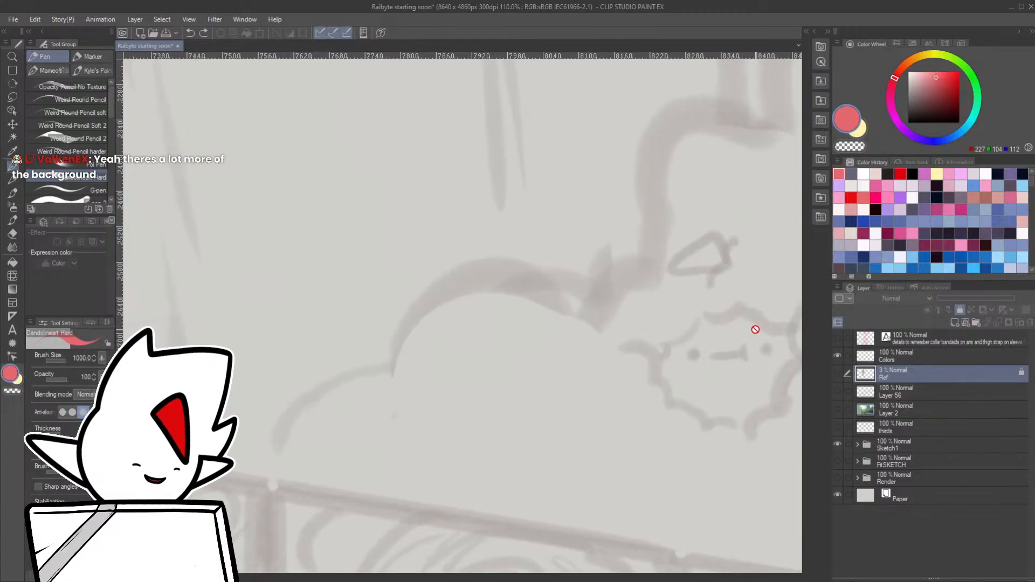
left_click_drag(749, 331, 612, 333)
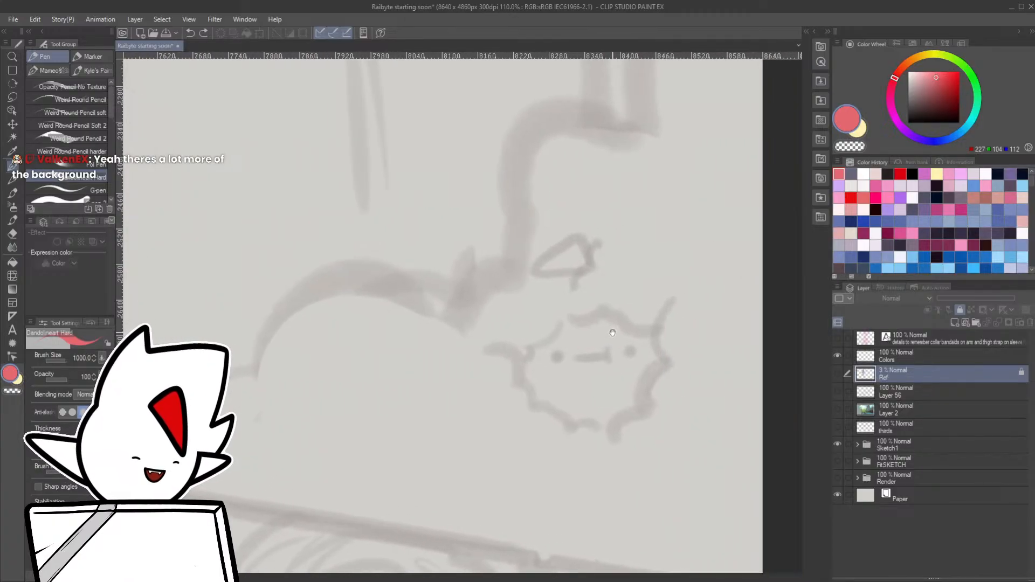
scroll(612, 334, "down", 5)
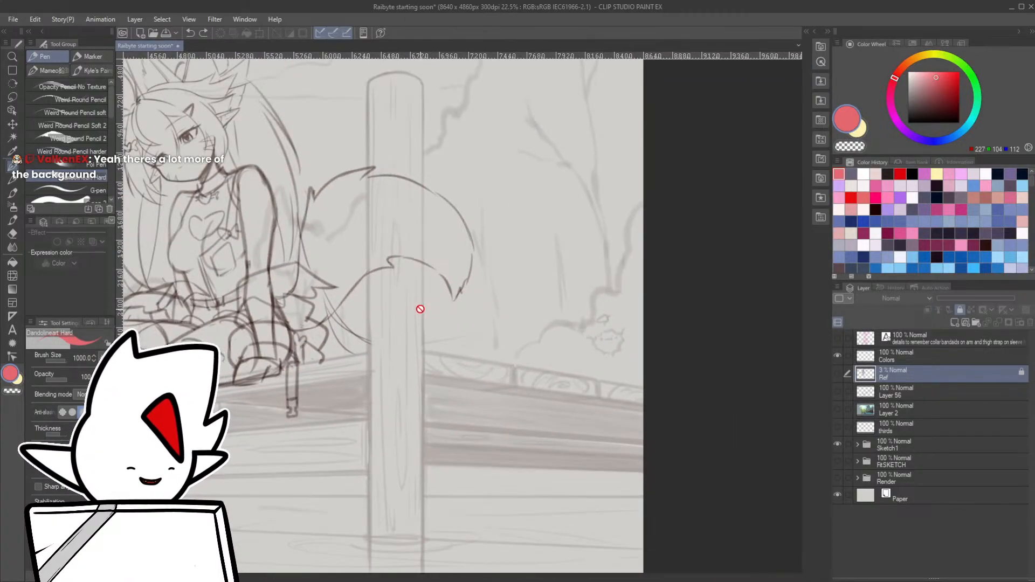
scroll(421, 305, "down", 2)
scroll(415, 311, "up", 1)
left_click_drag(363, 299, 583, 309)
scroll(582, 310, "down", 2)
scroll(504, 296, "down", 1)
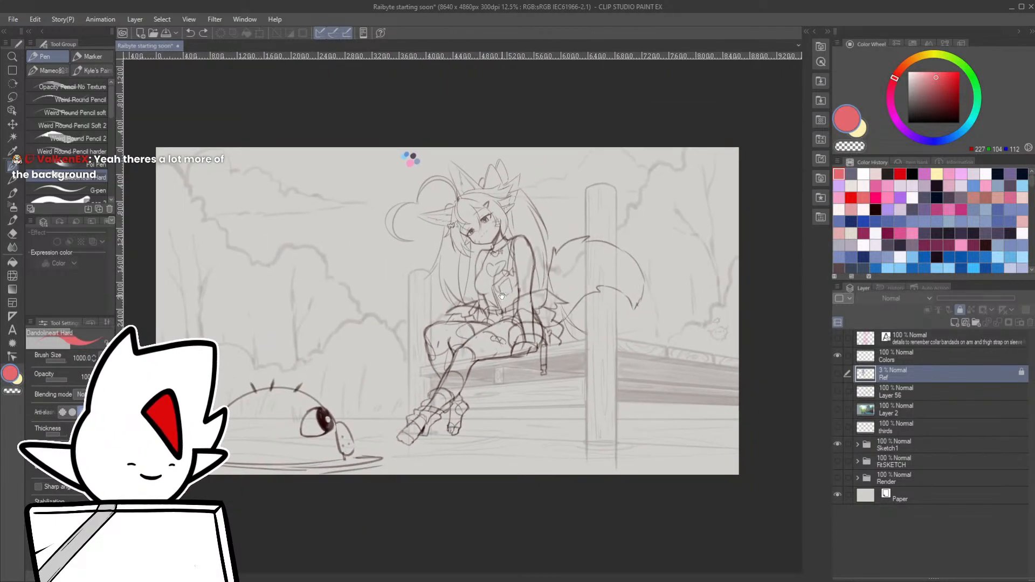
left_click_drag(511, 291, 529, 271)
scroll(529, 271, "up", 1)
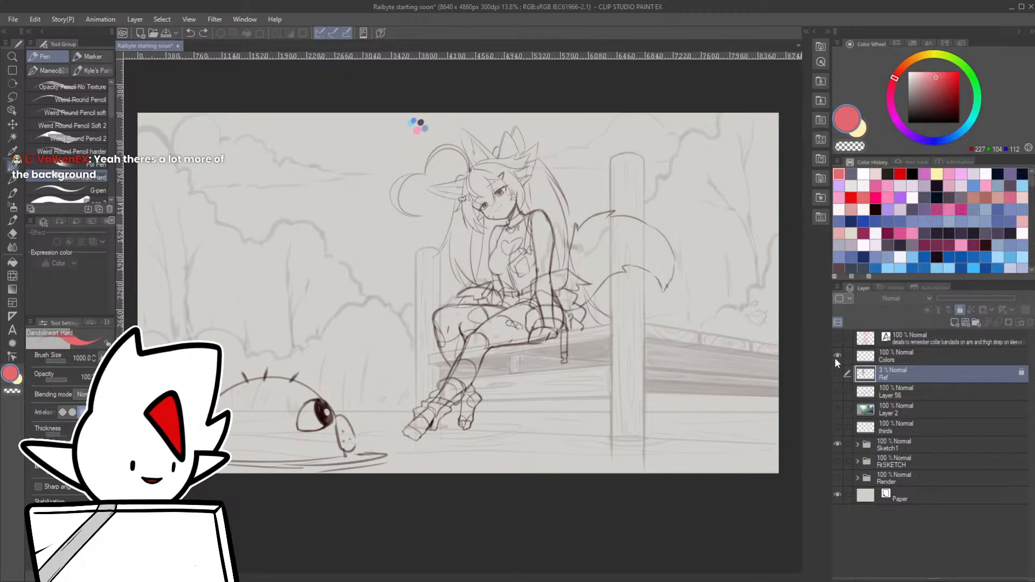
- Hide the Sketch1 folder, briefly preview the sketch folder below it, and show the Render folder again
left_click(837, 442)
left_click(837, 461)
left_click(837, 461)
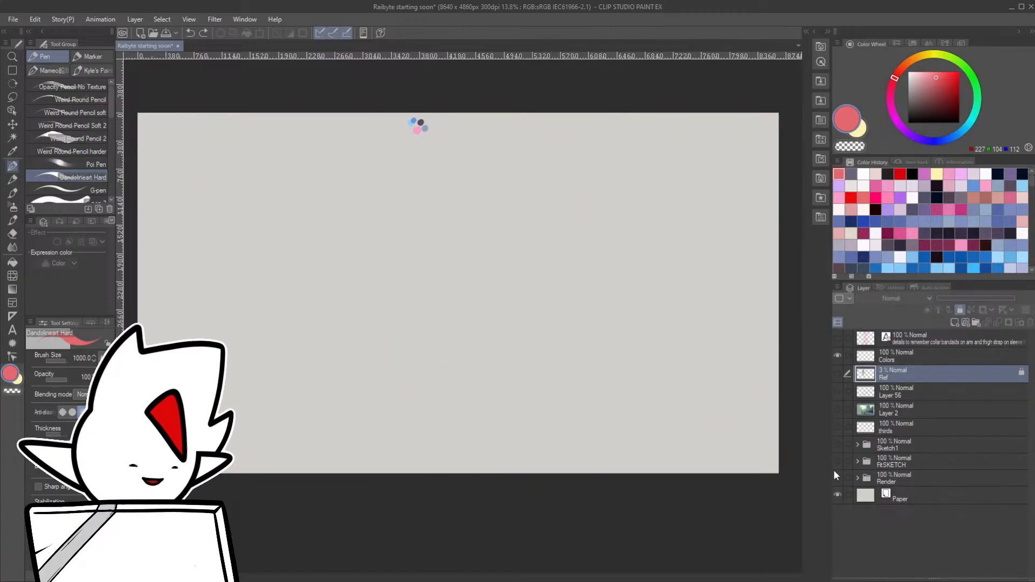
left_click(837, 478)
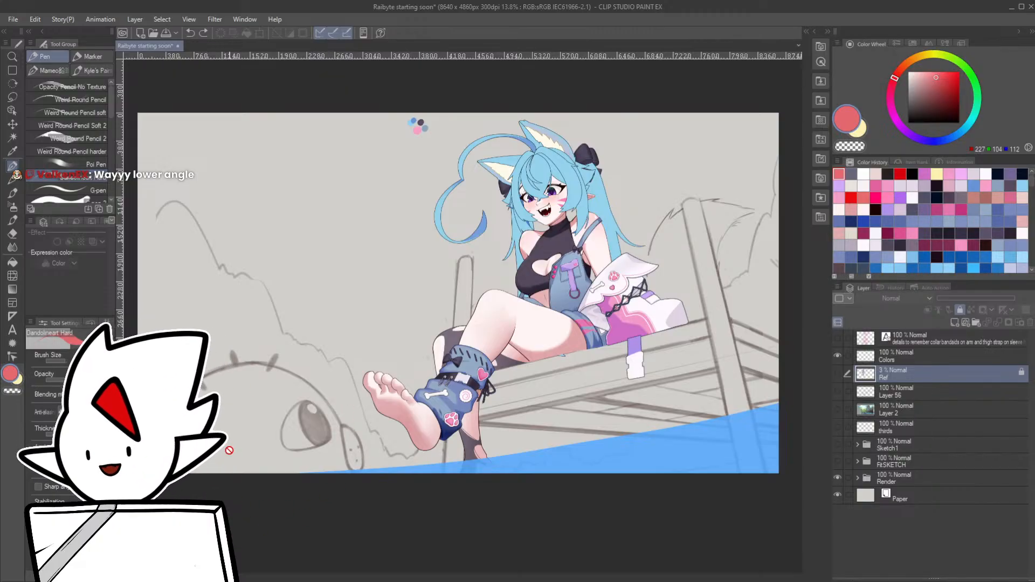
scroll(209, 472, "down", 1)
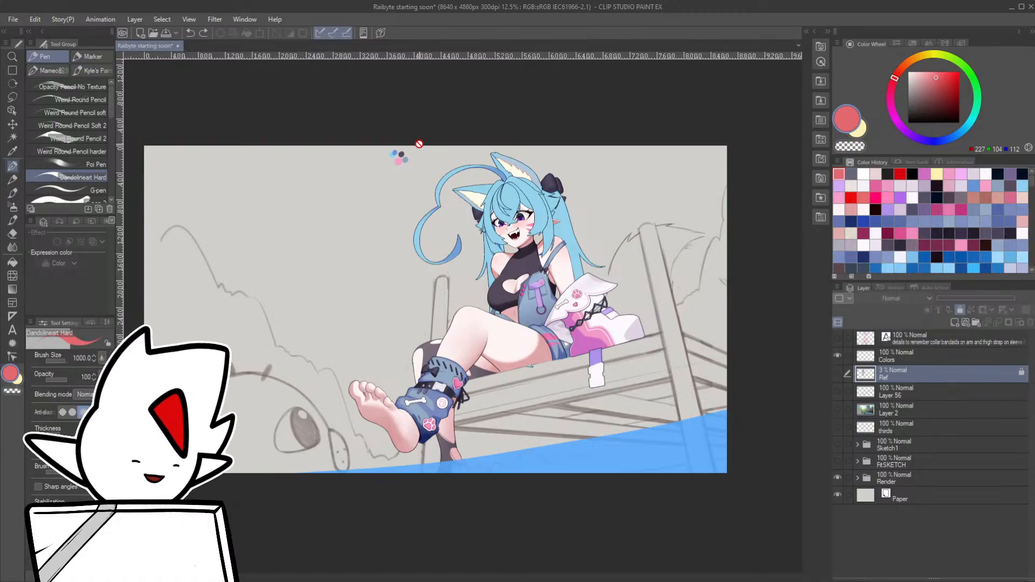
left_click_drag(455, 237, 464, 220)
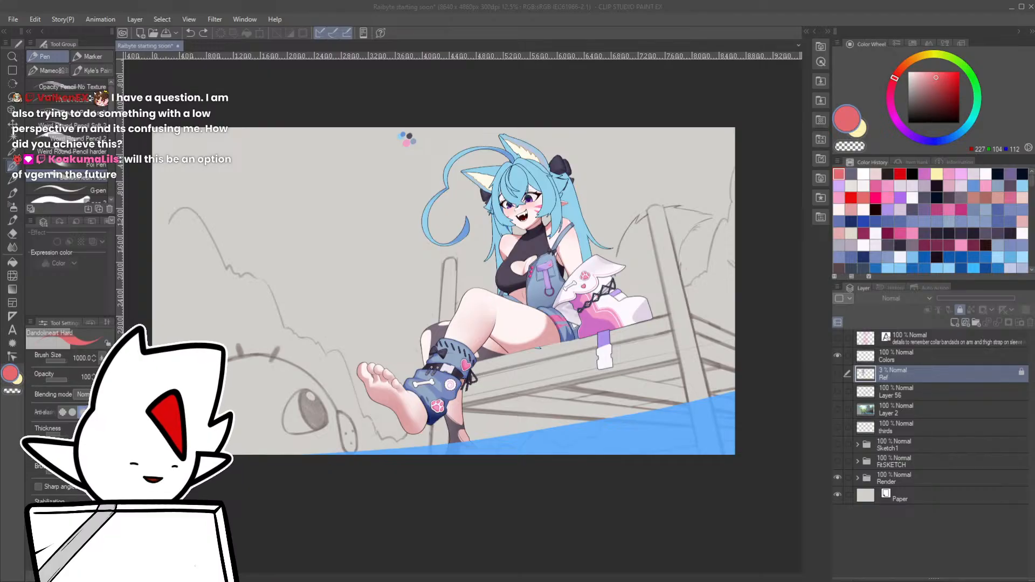
- Compare the Sketch1 drawing with the Render artwork by toggling the visibility of both folders
left_click(837, 477)
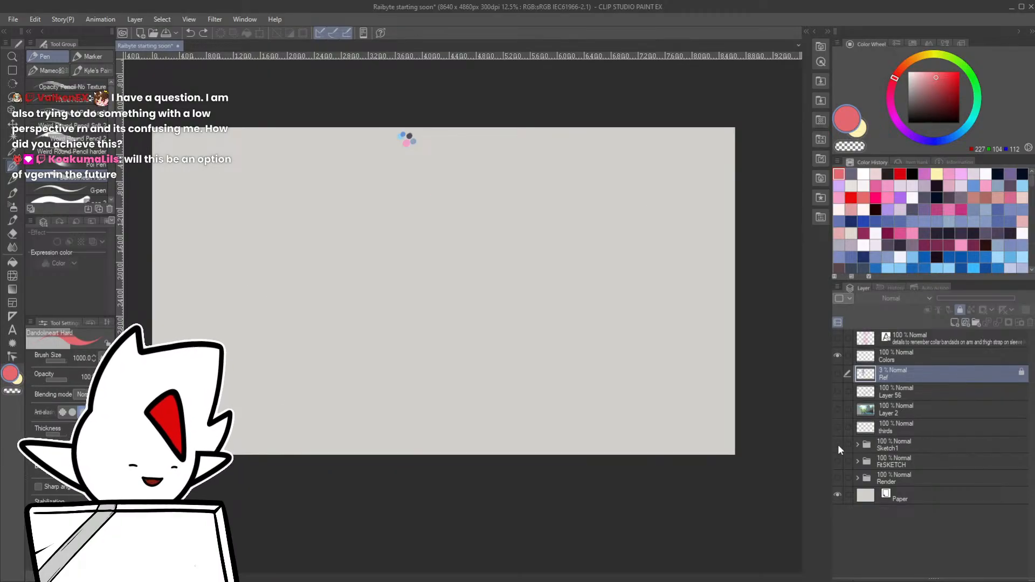
left_click(838, 445)
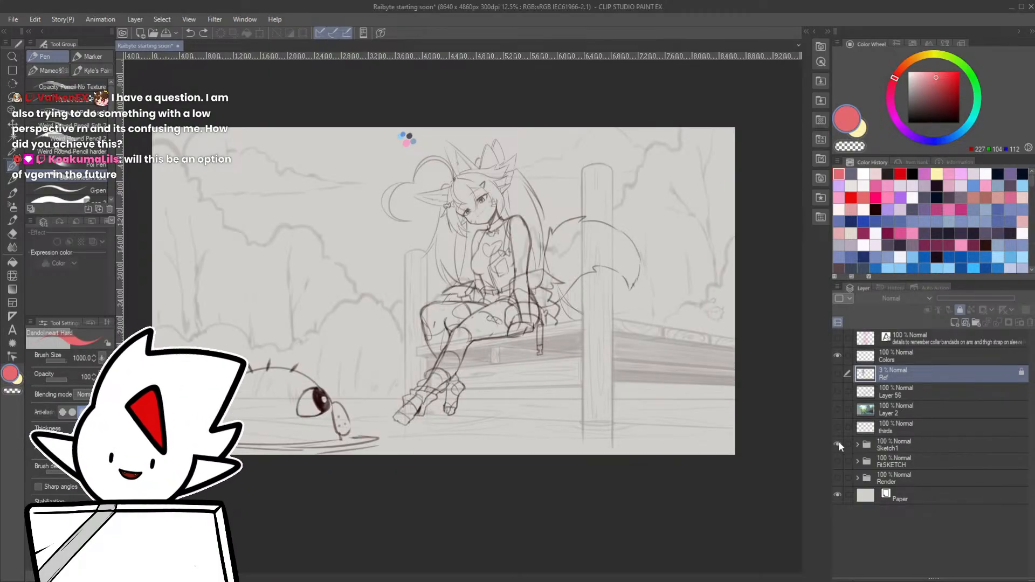
left_click(838, 443)
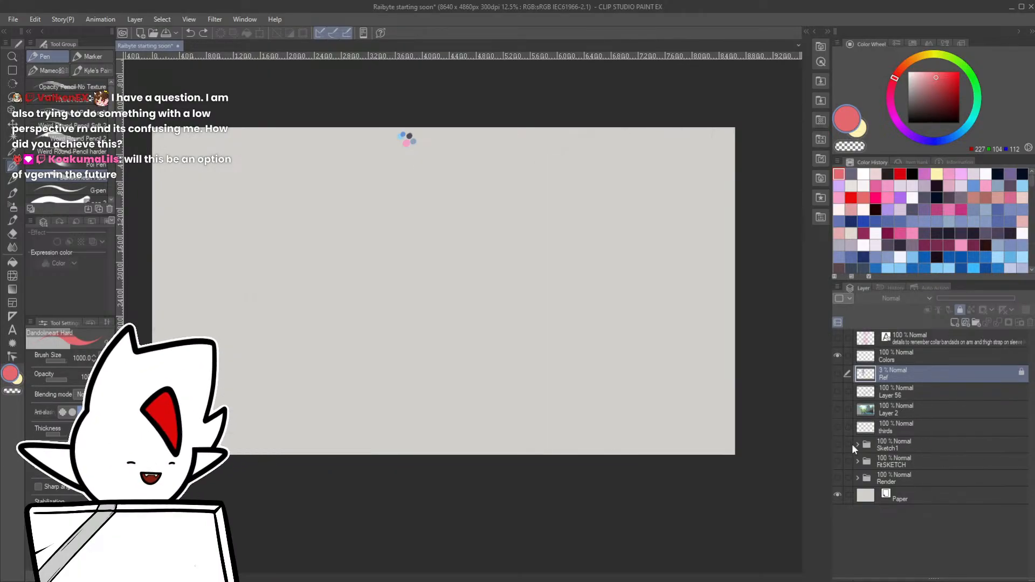
left_click(837, 479)
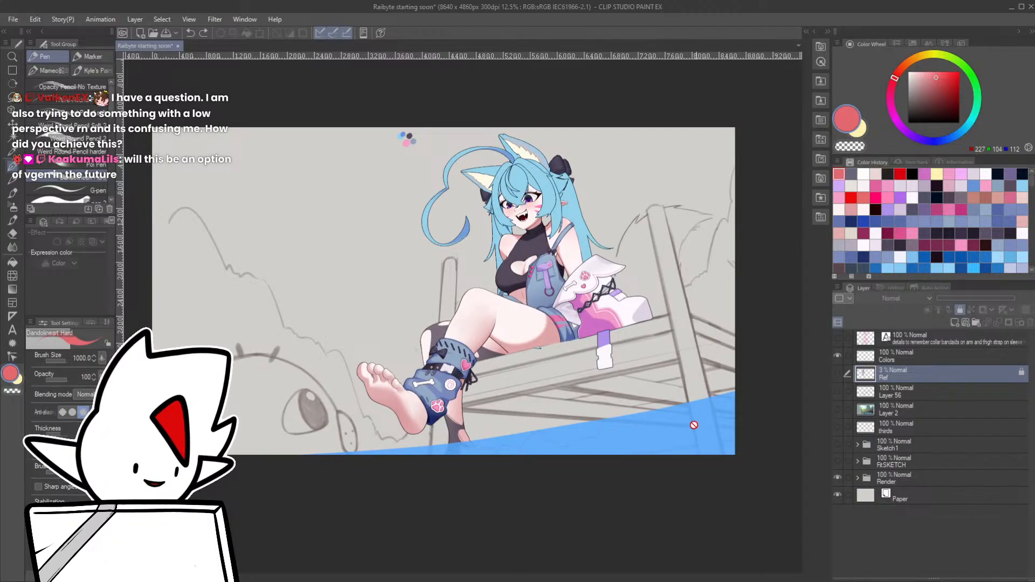
left_click(837, 479)
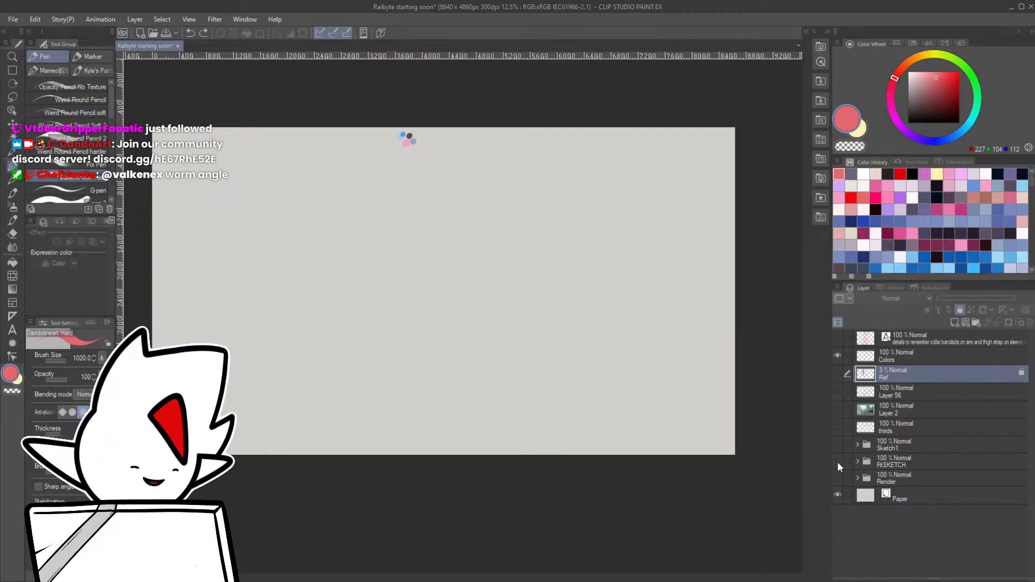
left_click(837, 476)
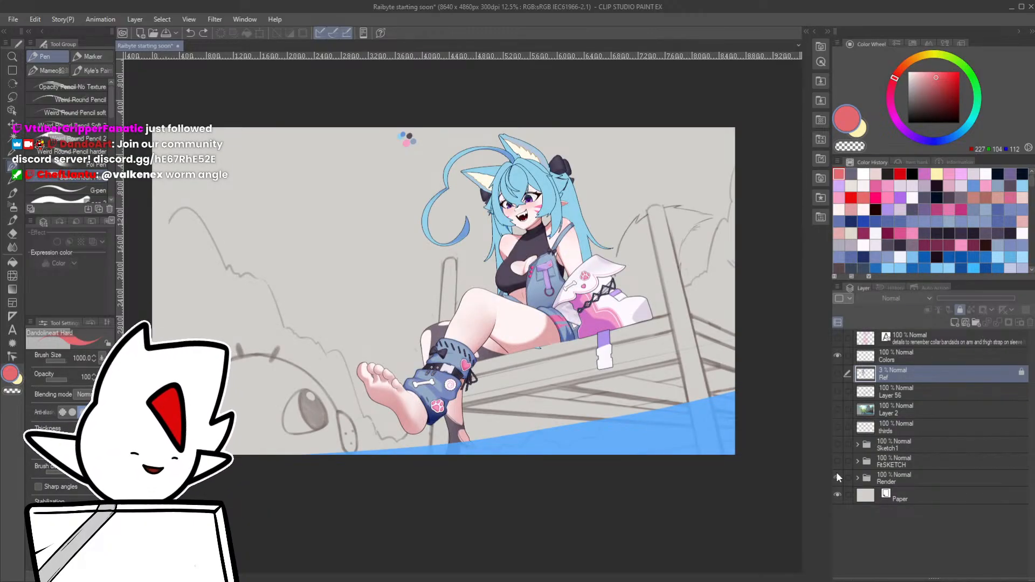
- Preview both sketch folders one after the other with the Render folder hidden, finishing with only the Render artwork shown
left_click(837, 476)
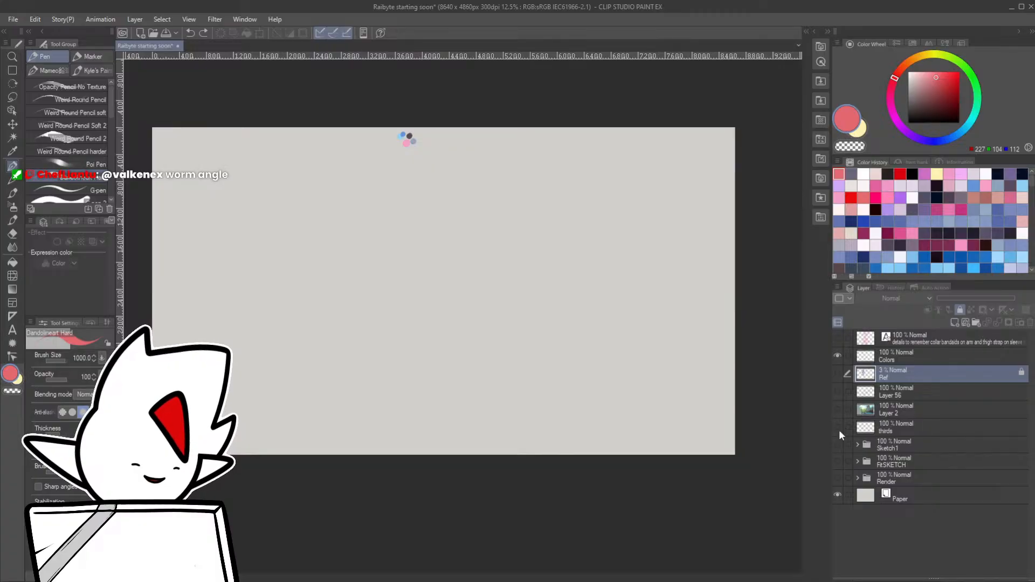
left_click(837, 444)
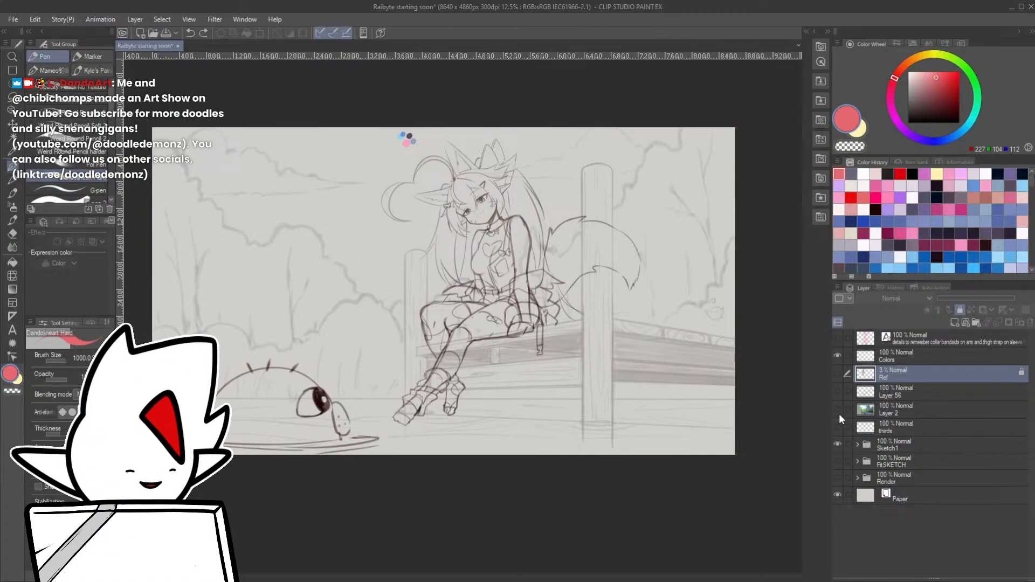
left_click(838, 444)
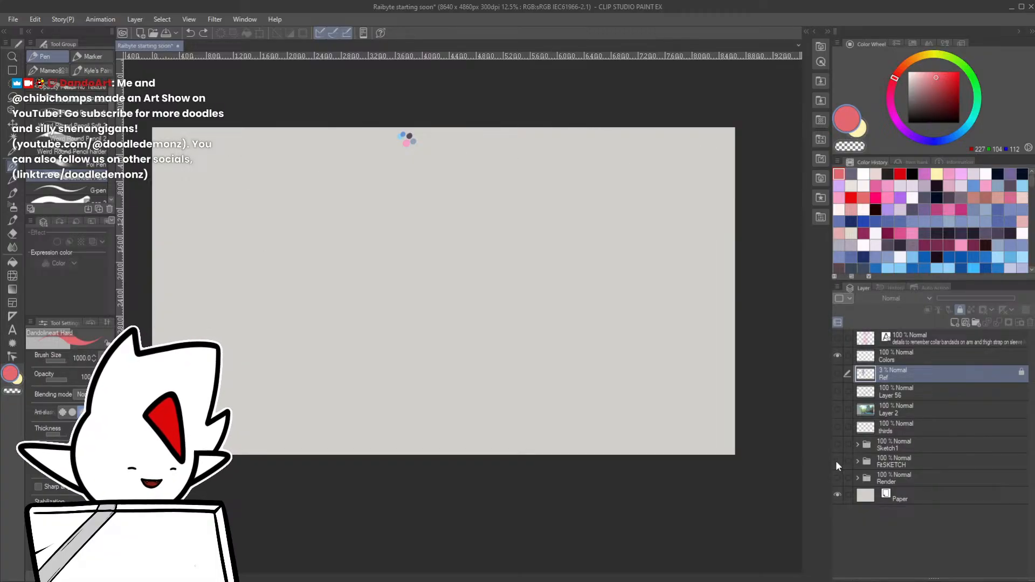
left_click(837, 461)
left_click(837, 461)
left_click(837, 478)
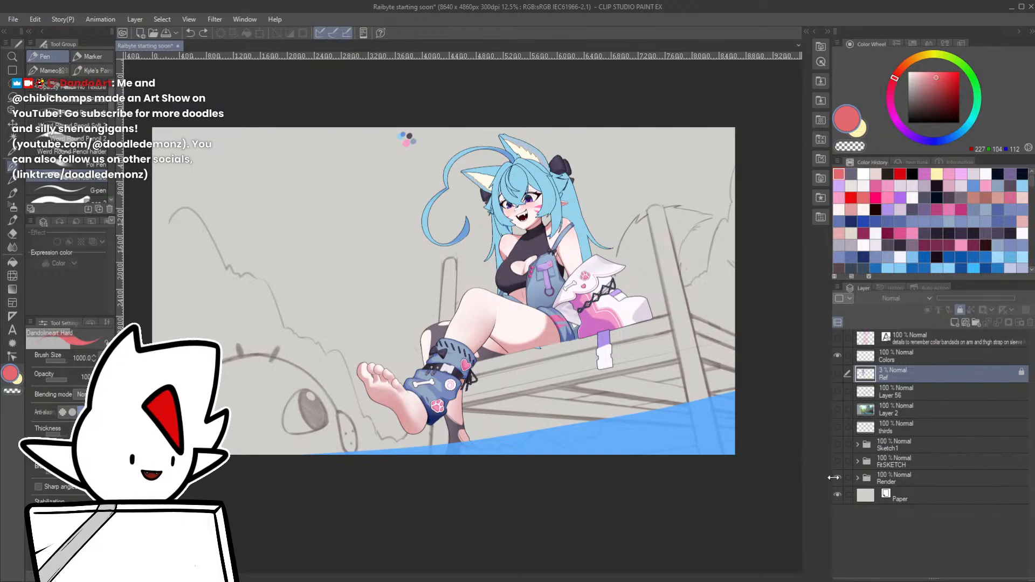
- On a new layer above Colors, sketch a black rectangular thumbnail frame near the canvas's upper-left corner with Weird Round Pencil 2
left_click(898, 356)
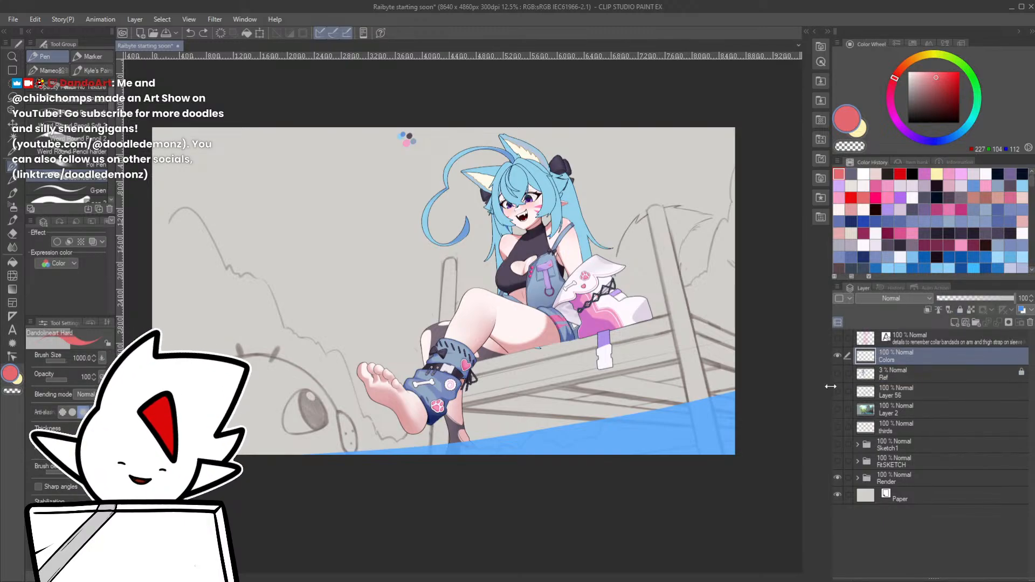
key("ctrl+shift+n")
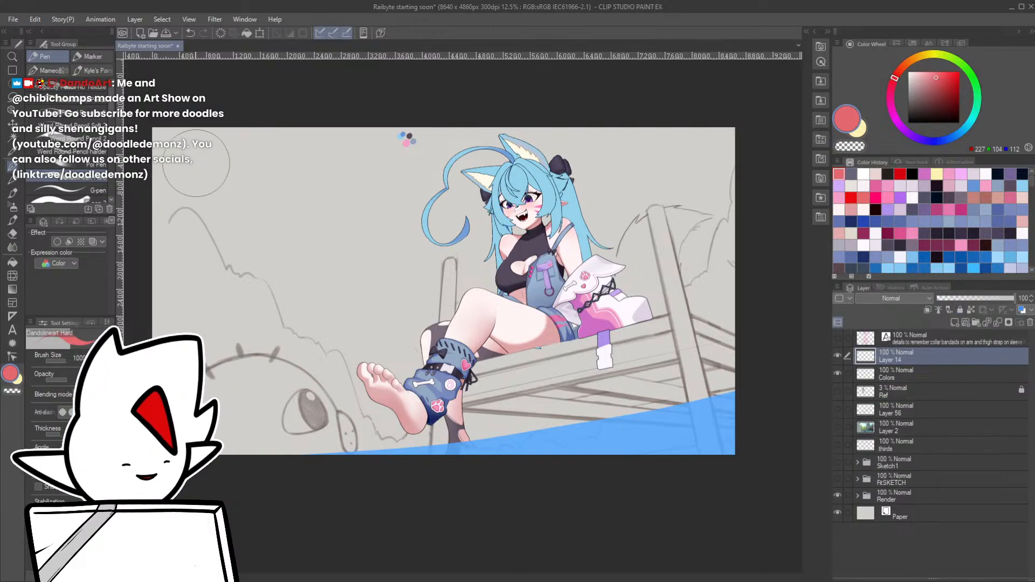
left_click(908, 123)
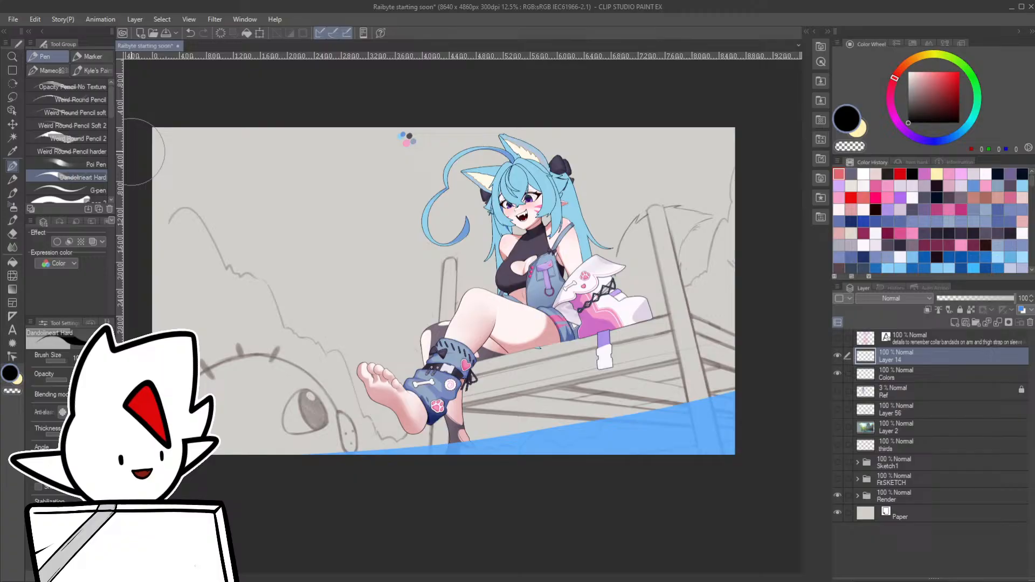
left_click(87, 137)
mouse_move(181, 148)
left_mouse_down()
mouse_move(182, 191)
mouse_move(281, 146)
mouse_move(281, 195)
left_mouse_up()
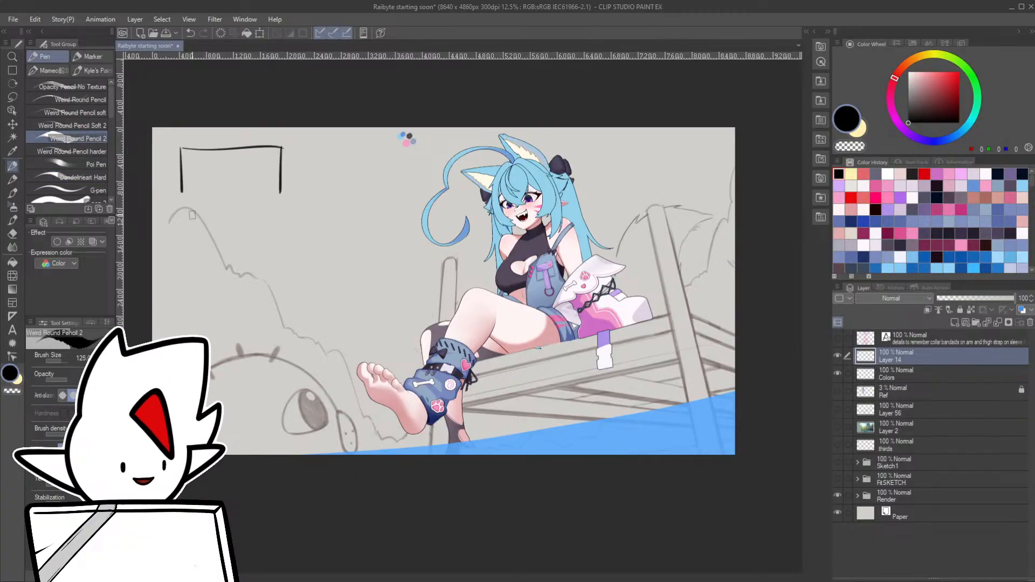
left_click_drag(189, 207, 290, 199)
- Enlarge Weird Round Pencil 2 to 350, complete the thumbnail frame, and paint a small black seated figure inside it
key("bracketright")
key("bracketright")
key("bracketright")
key("bracketright")
key("bracketright")
key("bracketright")
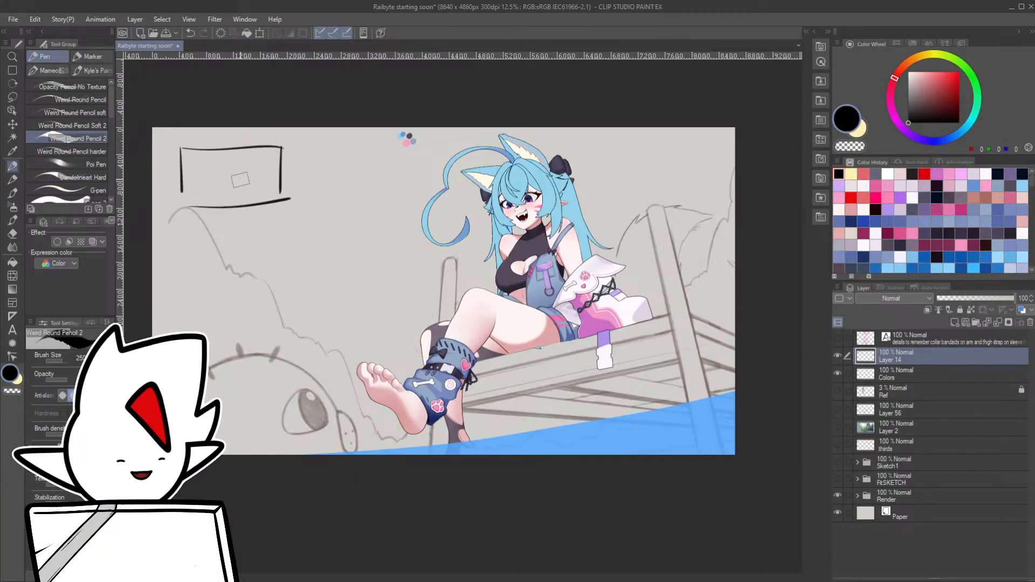
left_click_drag(228, 185, 274, 190)
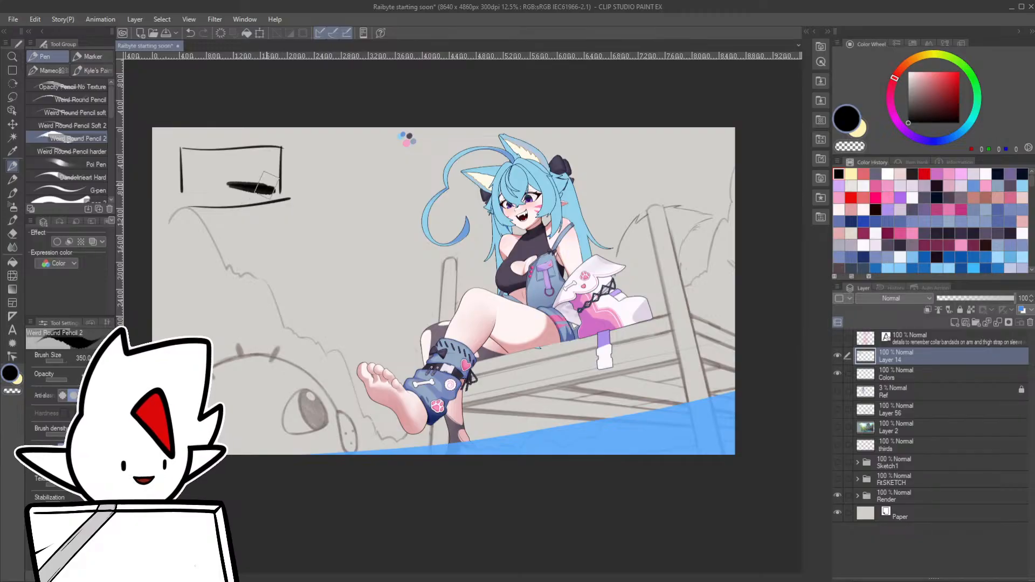
mouse_move(242, 152)
left_mouse_down()
mouse_move(226, 193)
mouse_move(260, 160)
mouse_move(208, 203)
left_mouse_up()
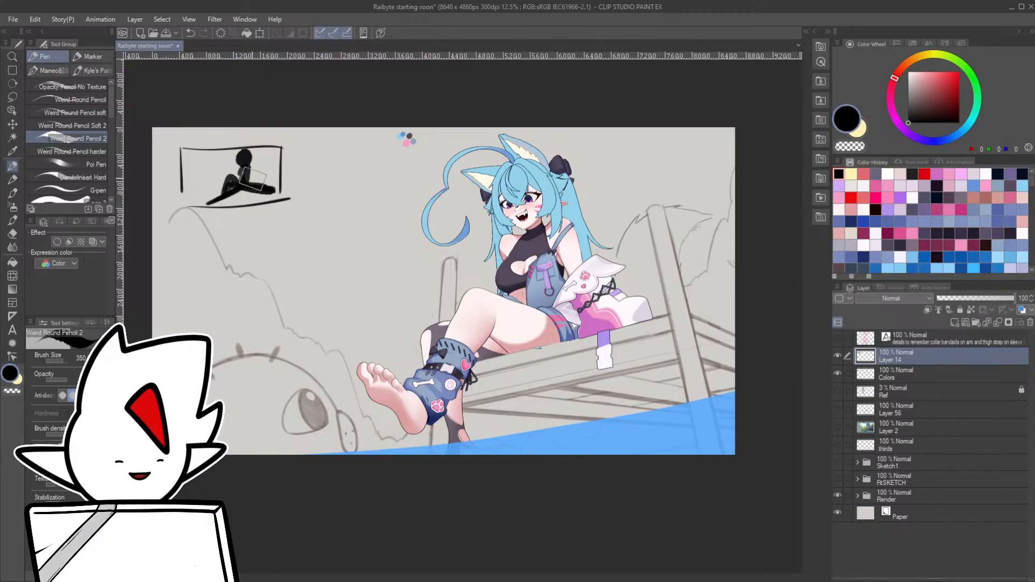
left_click_drag(251, 165, 259, 185)
- Outline background shapes on both sides of the thumbnail figure, shade the scene mid-grey, and add an arrow pointing at the frame
mouse_move(182, 153)
left_mouse_down()
mouse_move(195, 175)
mouse_move(208, 165)
mouse_move(210, 183)
mouse_move(246, 202)
left_mouse_up()
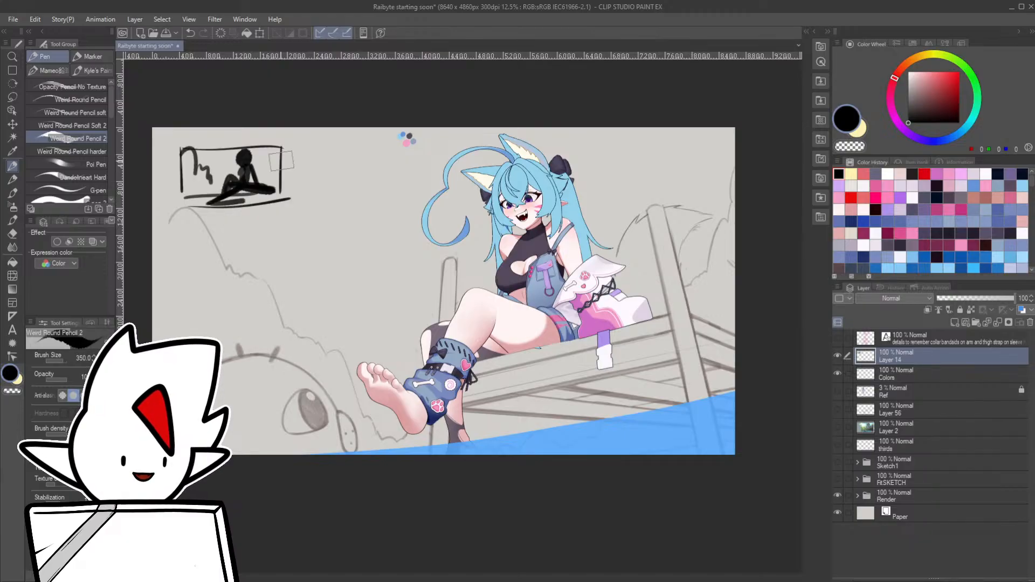
left_click_drag(280, 147, 259, 181)
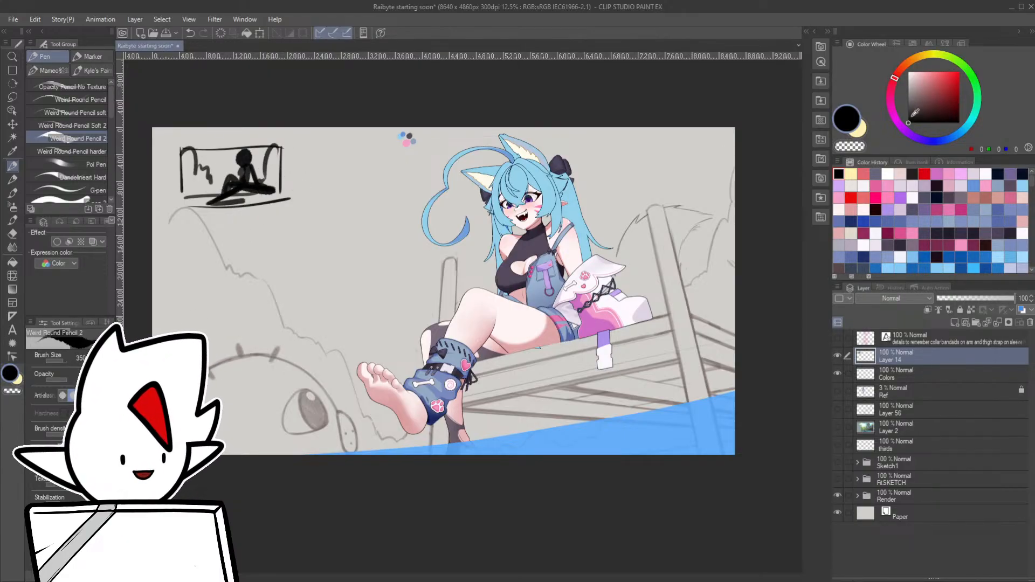
left_click_drag(910, 121, 814, 103)
left_click_drag(270, 148, 273, 189)
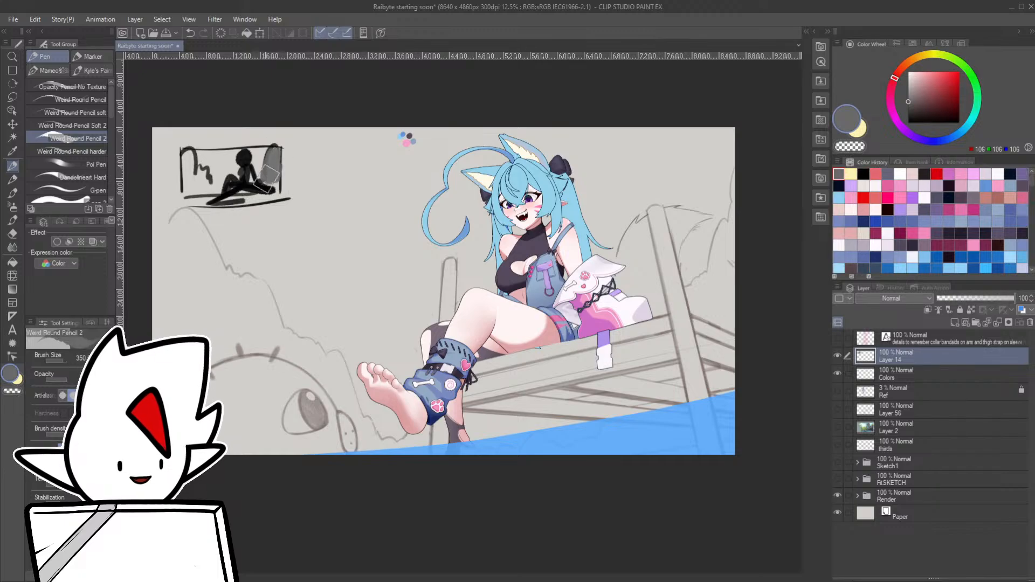
mouse_move(186, 154)
left_mouse_down()
mouse_move(206, 192)
mouse_move(255, 151)
mouse_move(233, 168)
mouse_move(239, 183)
mouse_move(297, 185)
mouse_move(181, 210)
mouse_move(264, 200)
left_mouse_up()
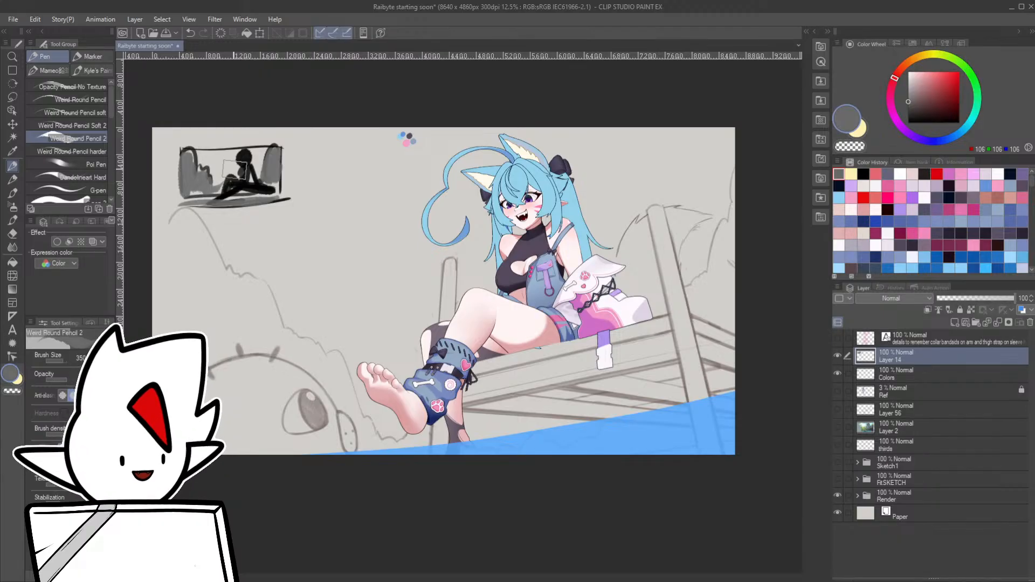
mouse_move(301, 166)
left_mouse_down()
mouse_move(304, 184)
mouse_move(323, 177)
mouse_move(226, 244)
mouse_move(333, 193)
left_mouse_up()
- Lasso the whole thumbnail sketch, delete it from Layer 14, and clear the selection
key("m")
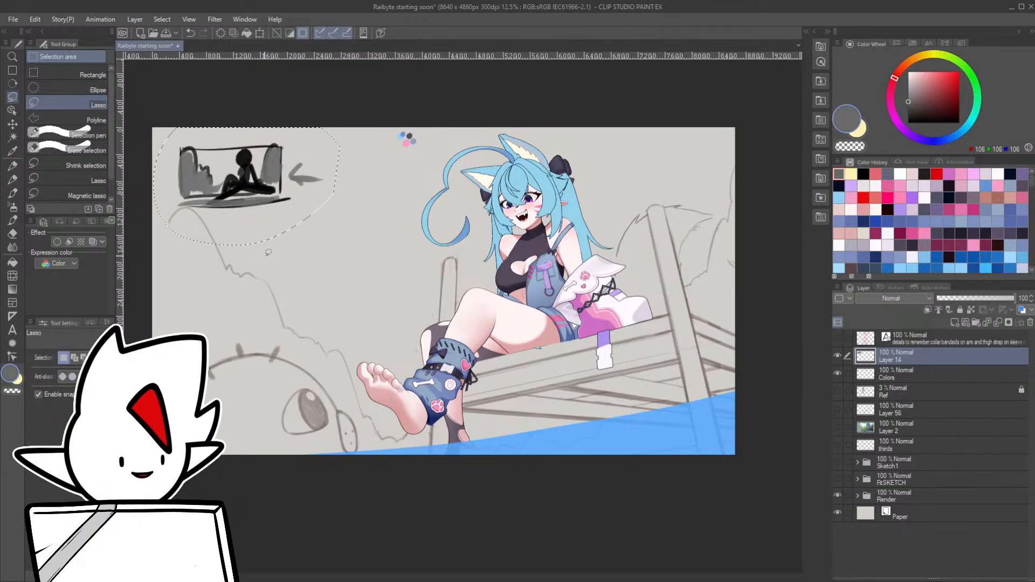
key("Delete")
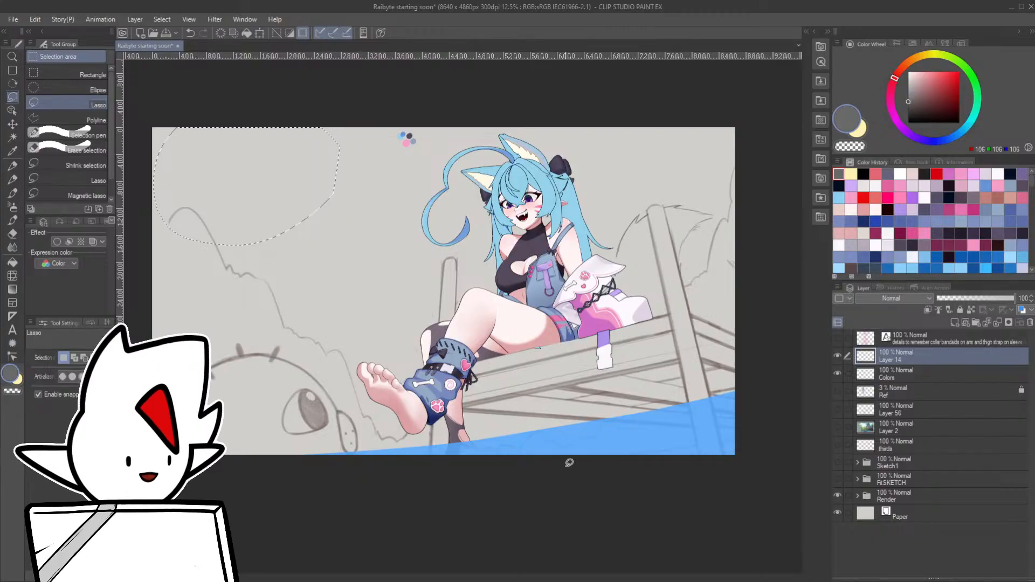
key("ctrl+d")
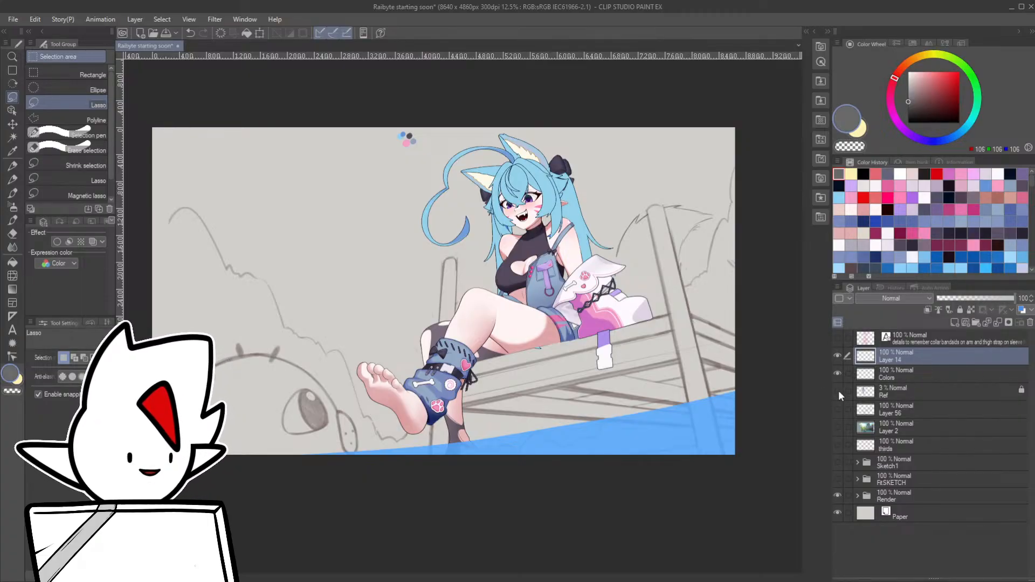
- Preview Layer 56's coloured contour guides and the Sketch1 folder one after the other, hiding each again
left_click(835, 409)
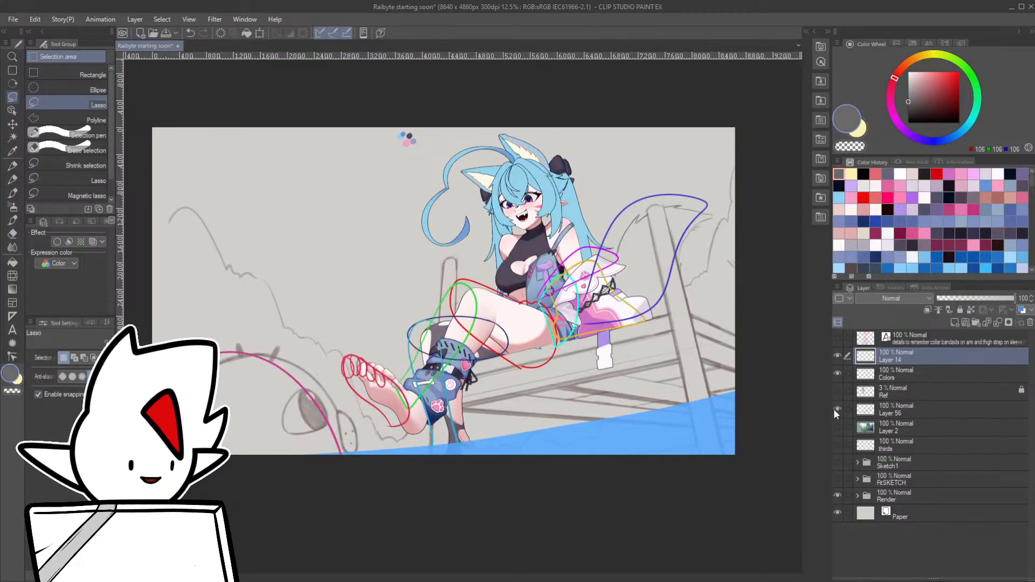
left_click(837, 410)
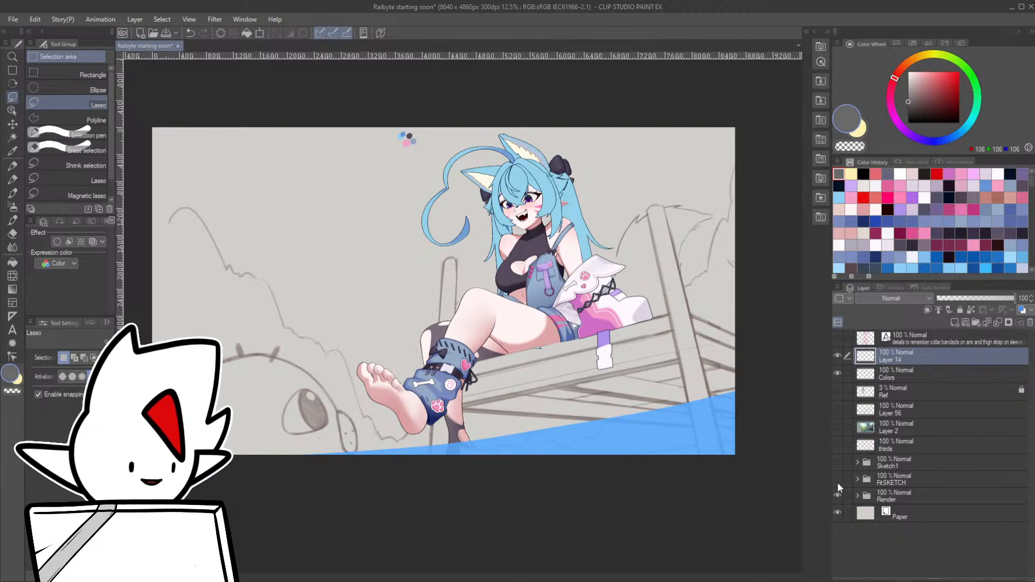
left_click(836, 462)
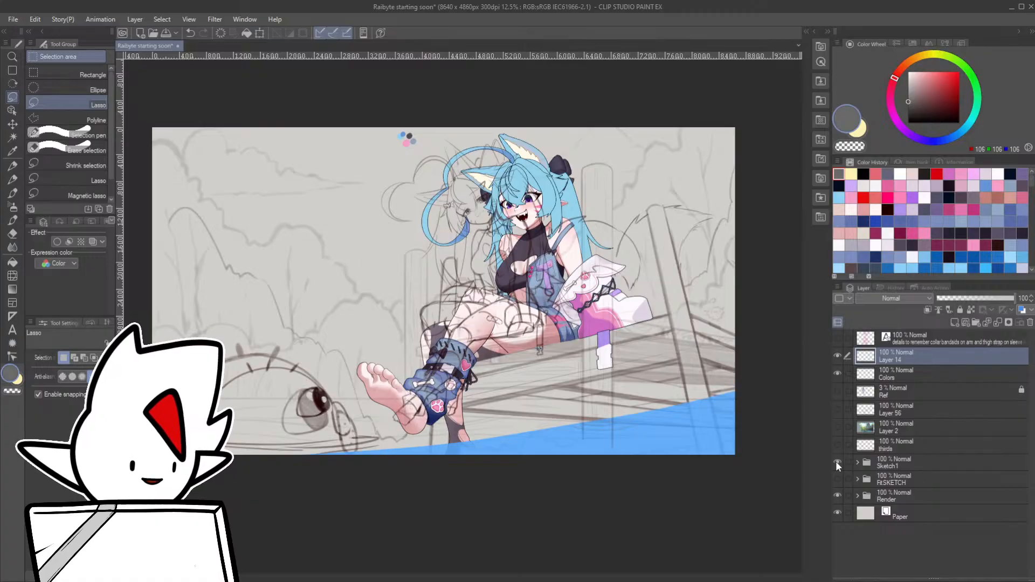
left_click(837, 463)
- Show the red correction sketch folder below Sketch1 and lower the Render folder's opacity to 17%
left_click(837, 478)
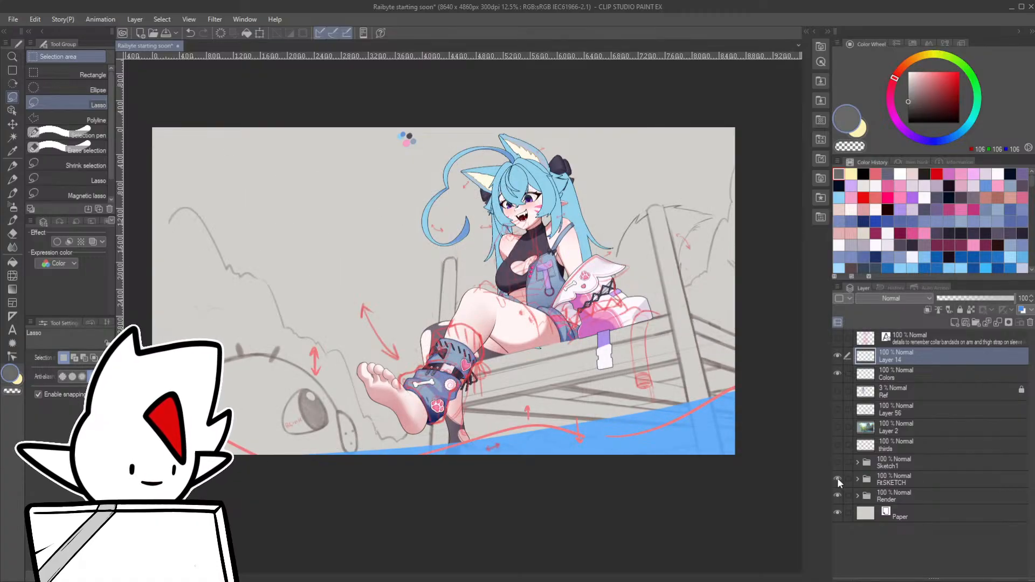
scroll(431, 340, "up", 1)
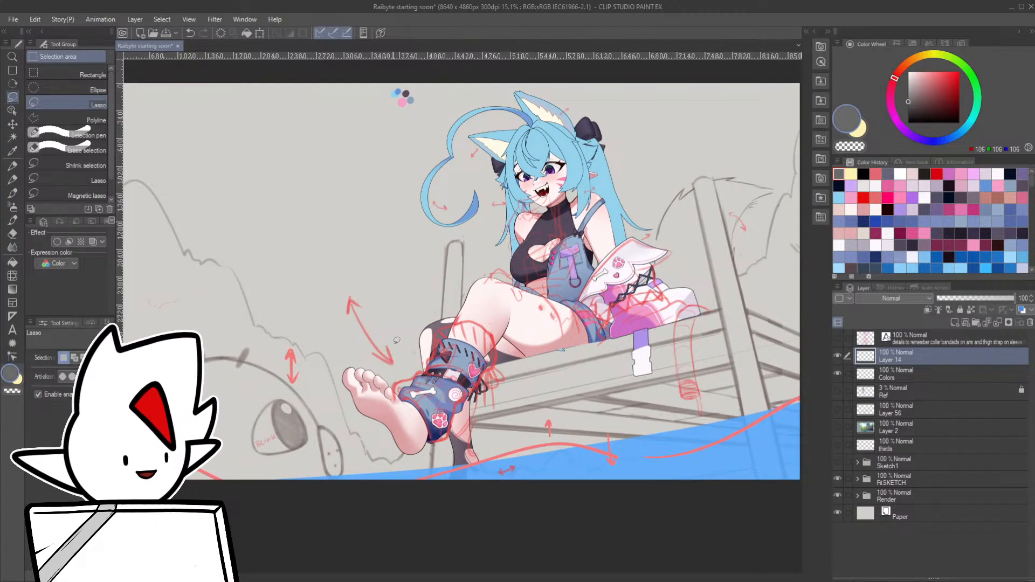
left_click(900, 496)
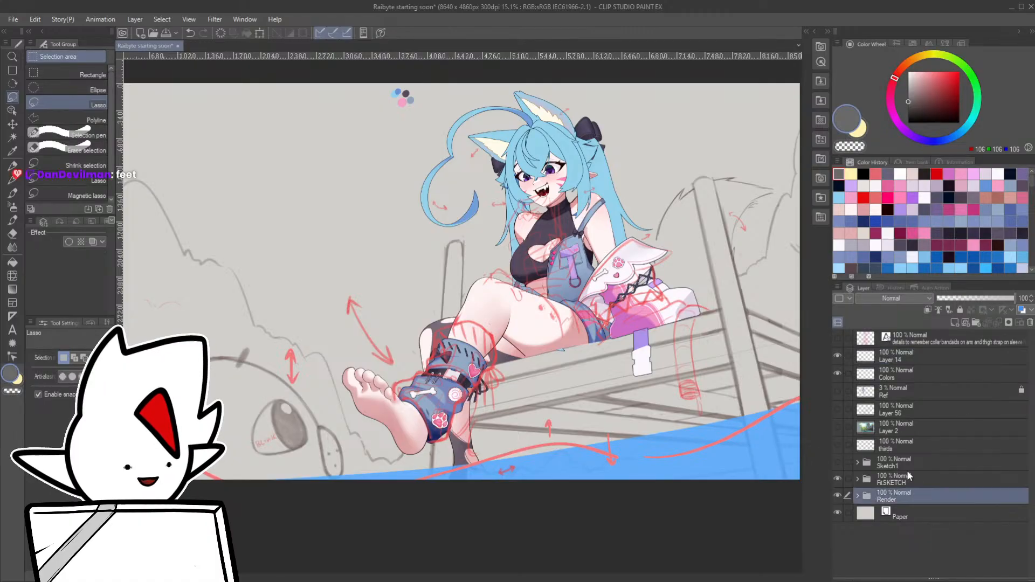
left_click(951, 300)
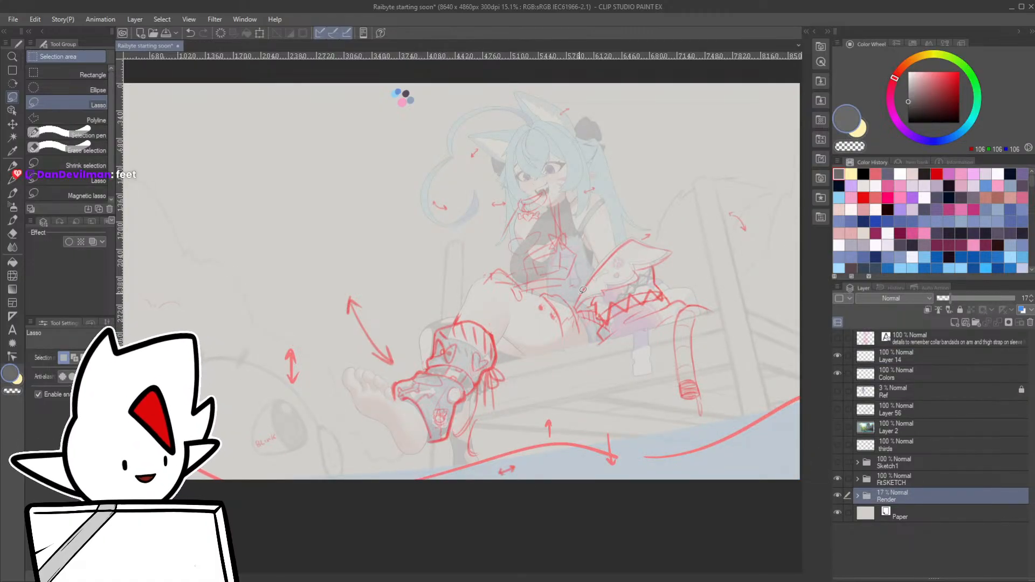
- With black and Weird Round Pencil 2, draw a thick line from the boot's top to the knee on Layer 19 in Folder 6
left_click(876, 174)
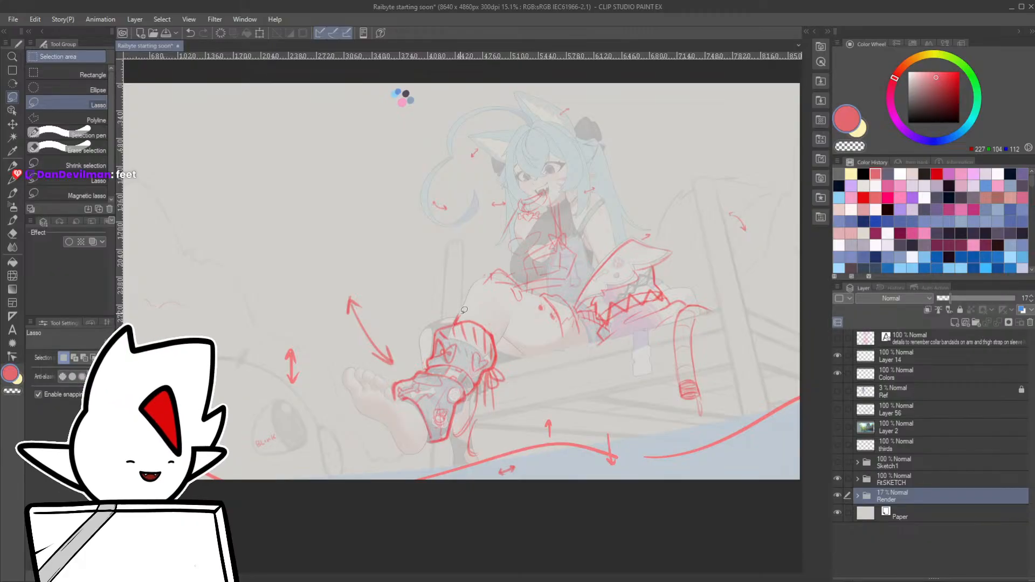
key("p")
left_click(452, 327, "ctrl+shift")
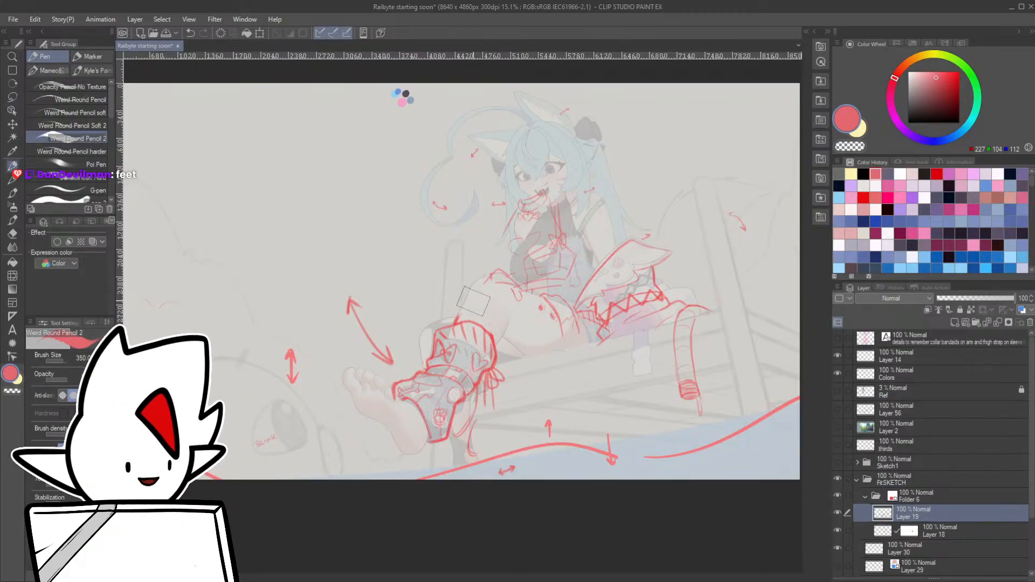
left_click(921, 72)
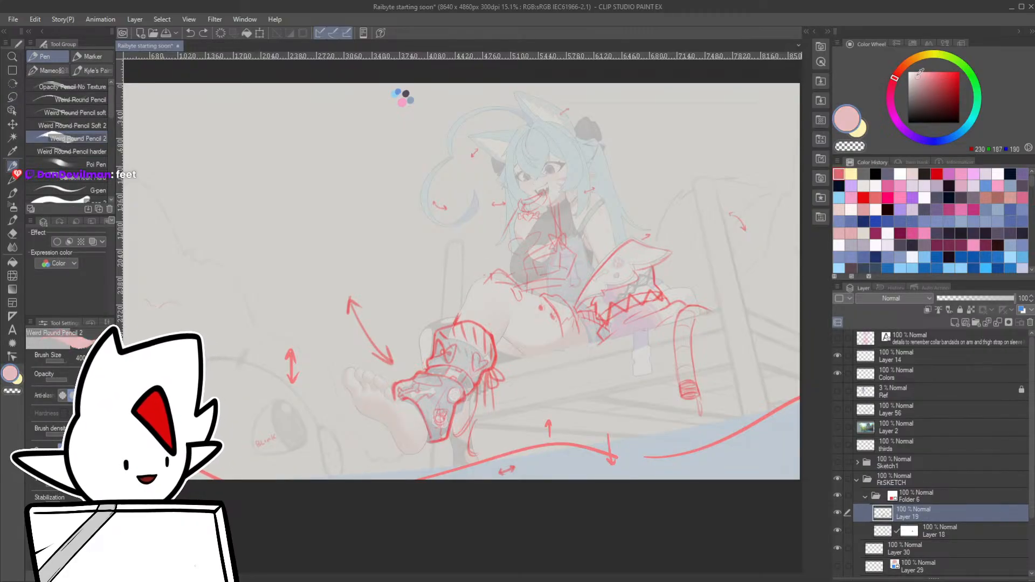
left_click(908, 123)
left_click_drag(458, 323, 479, 277)
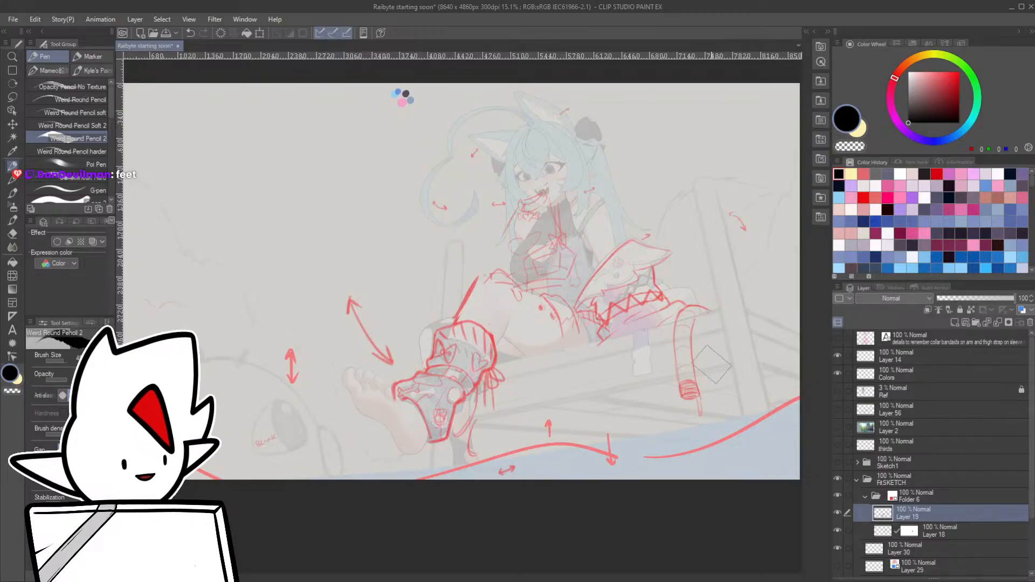
- Try a smaller pencil for a curved stroke over the long hair strand and a short accent near the ear tip
left_click_drag(705, 380, 629, 387)
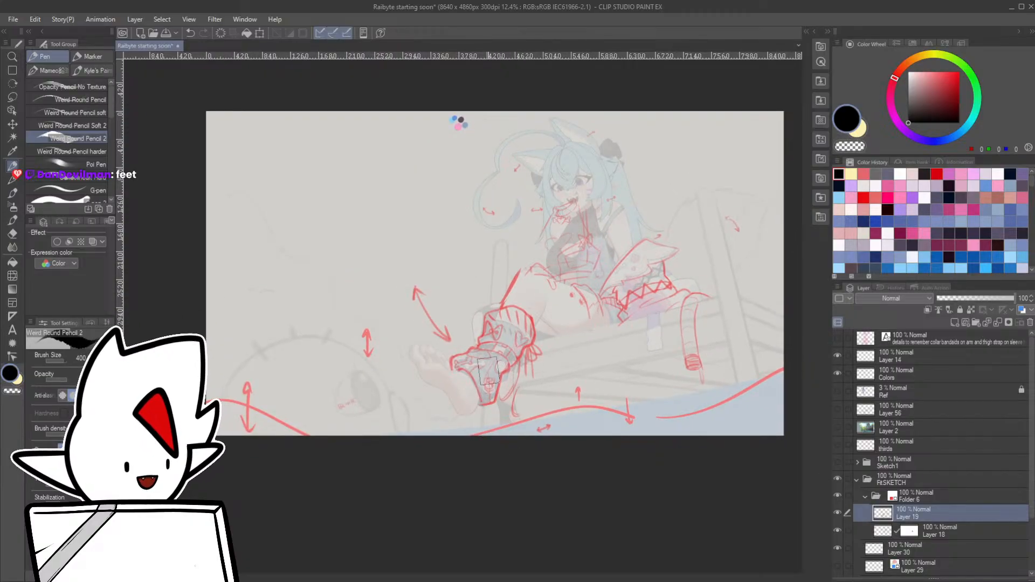
mouse_move(488, 334)
left_mouse_down()
mouse_move(472, 335)
mouse_move(547, 324)
left_mouse_up()
left_click_drag(651, 264, 646, 290)
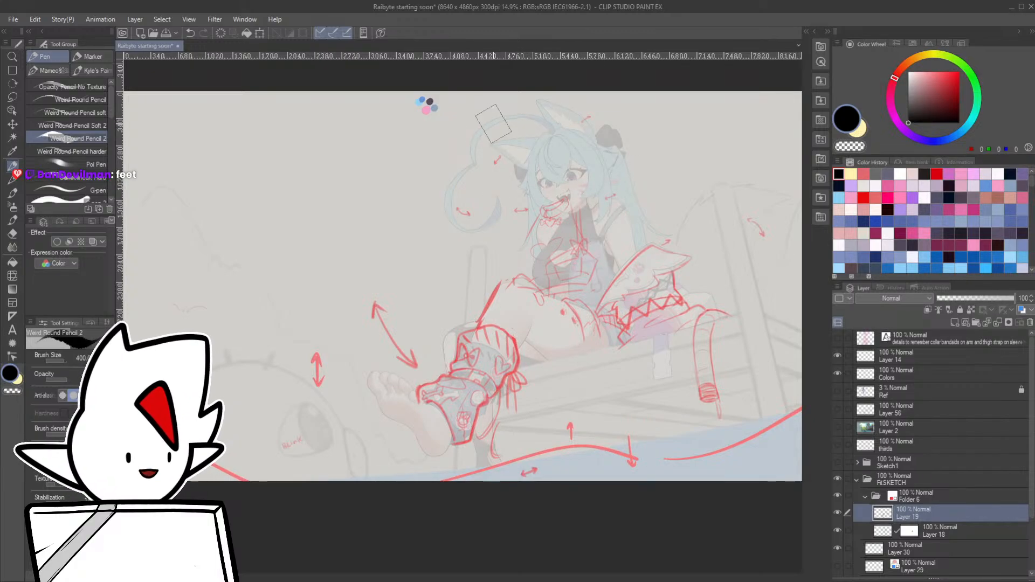
key("bracketleft")
left_click_drag(548, 125, 458, 141)
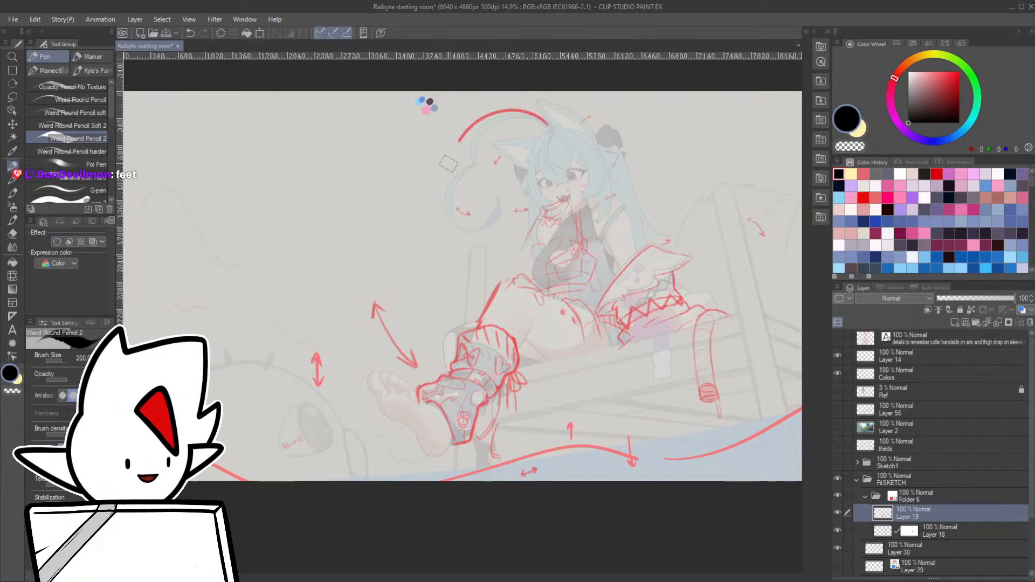
key("ctrl+z")
mouse_move(542, 116)
left_mouse_down()
mouse_move(468, 148)
mouse_move(447, 178)
mouse_move(497, 220)
mouse_move(579, 110)
left_mouse_up()
key("ctrl+z")
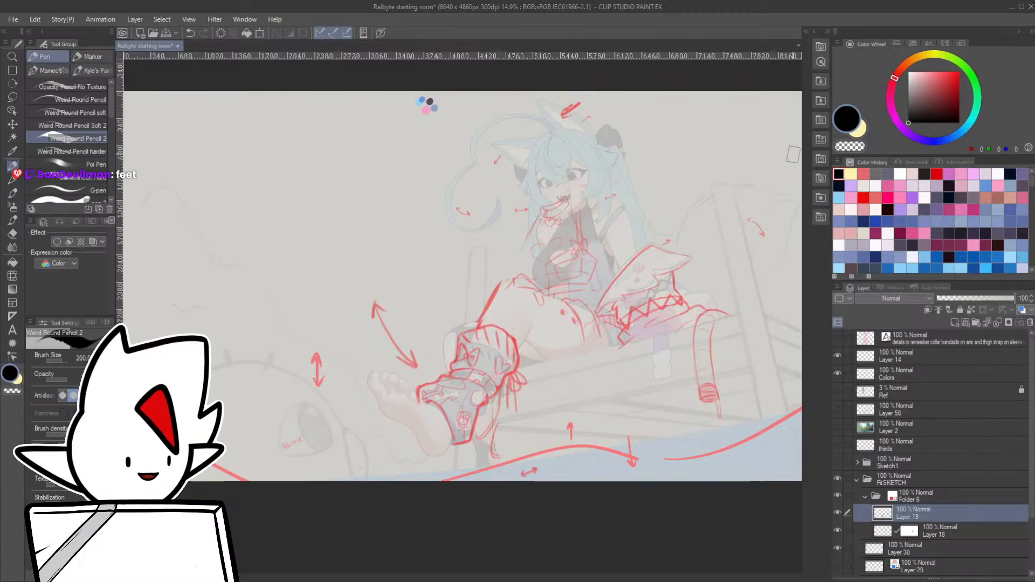
key("ctrl+z")
- Draw a small downward arrow beside the hair bow and, at brush size 150, a long arching arrow beyond the hip's winged piece
key("bracketleft")
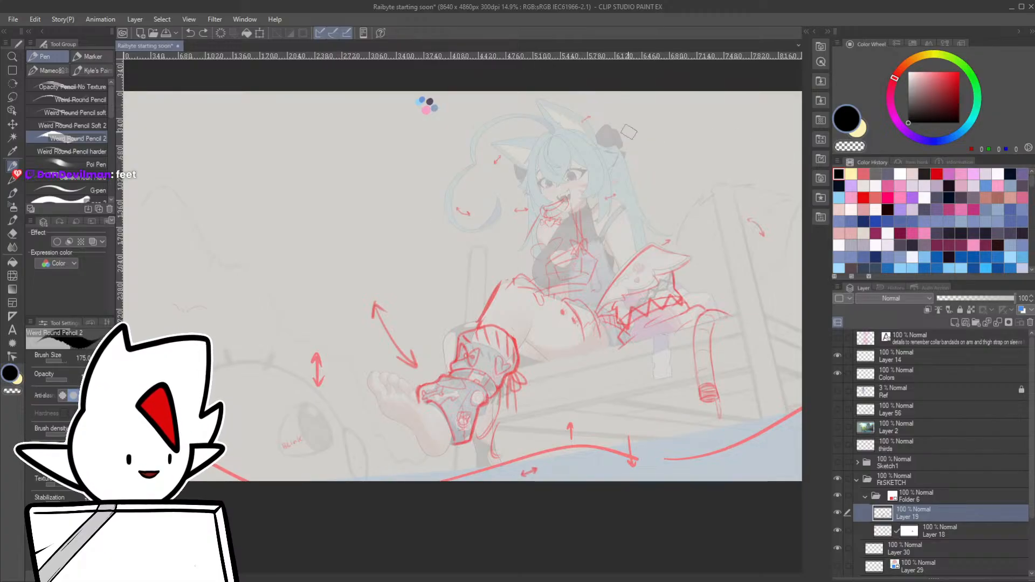
left_click_drag(627, 129, 632, 135)
key("bracketleft")
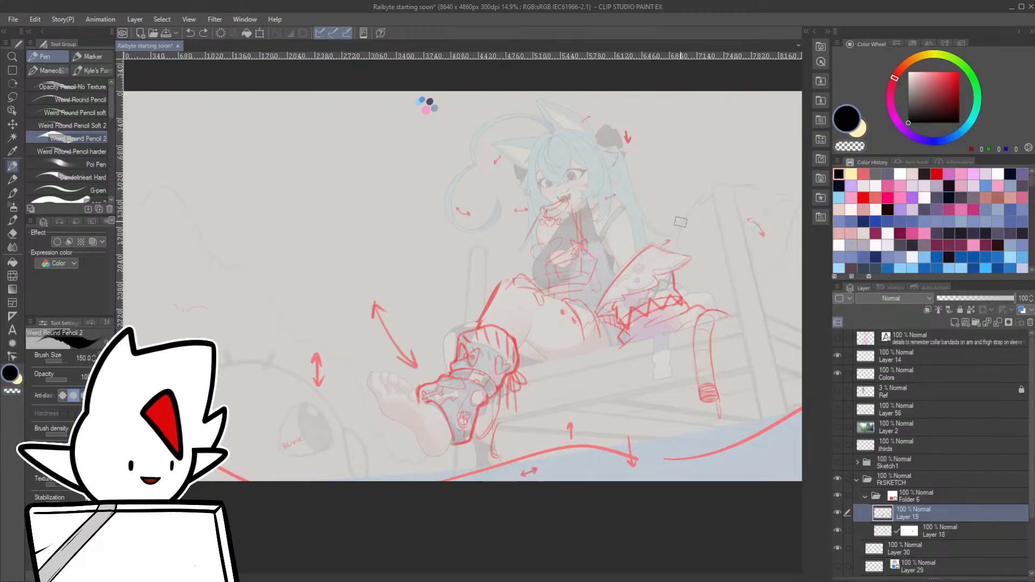
left_click_drag(779, 257, 752, 251)
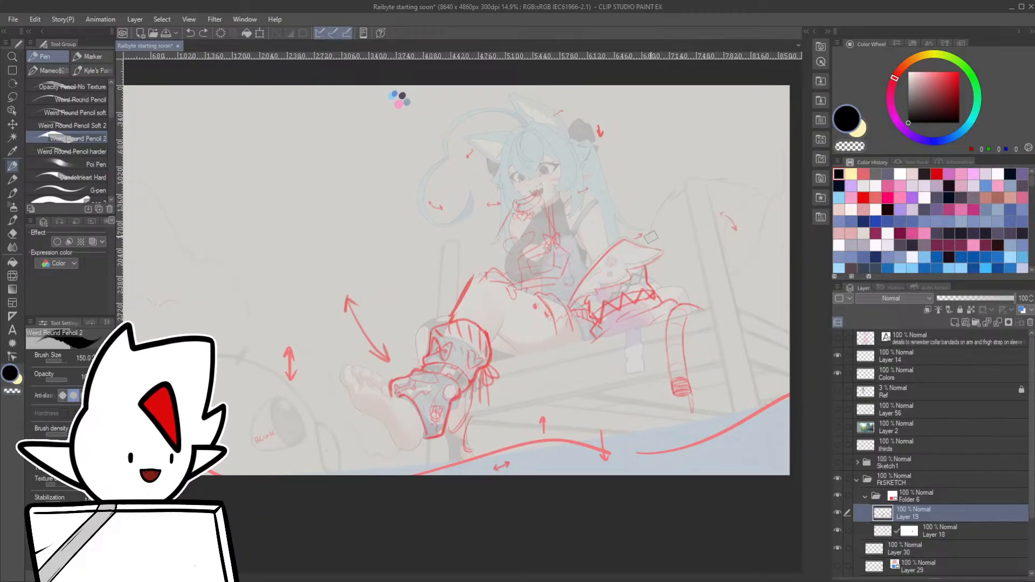
mouse_move(650, 237)
left_mouse_down()
mouse_move(667, 199)
mouse_move(703, 182)
mouse_move(748, 200)
left_mouse_up()
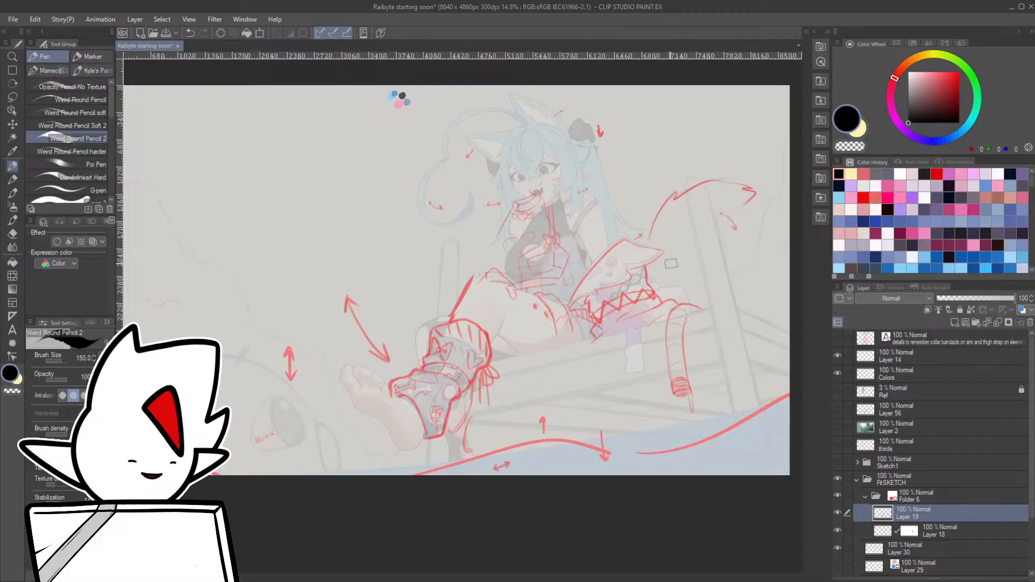
- Replace the small arrow beside the character's shoulder with a larger curved arrow sweeping outward from the chest
left_click_drag(680, 260, 620, 273)
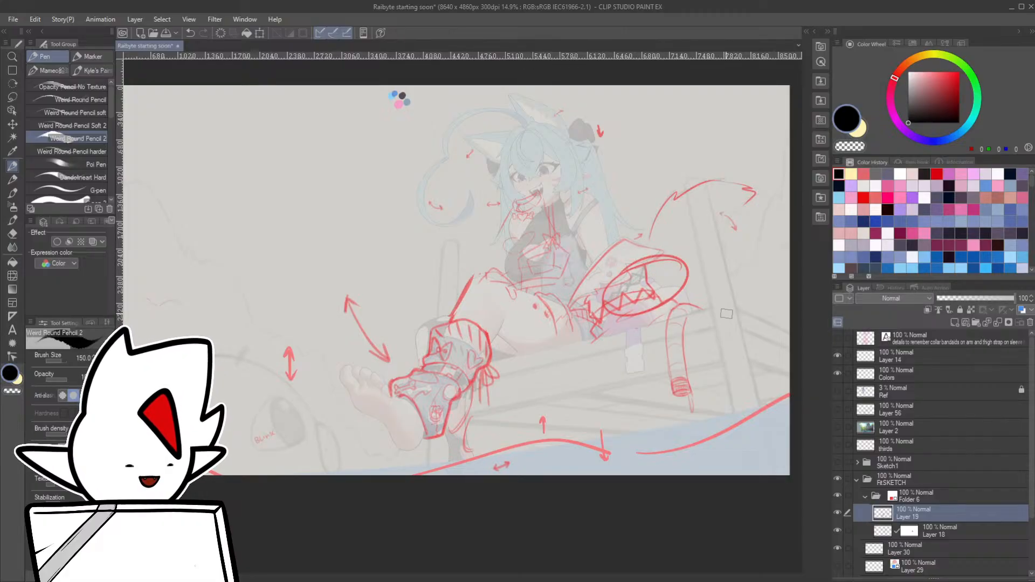
key("ctrl+z")
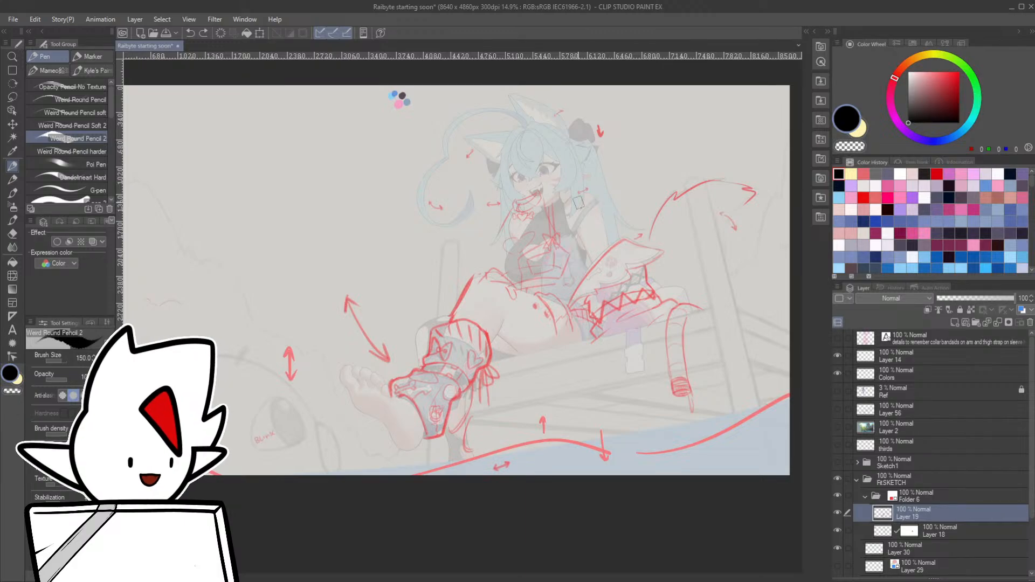
key("e")
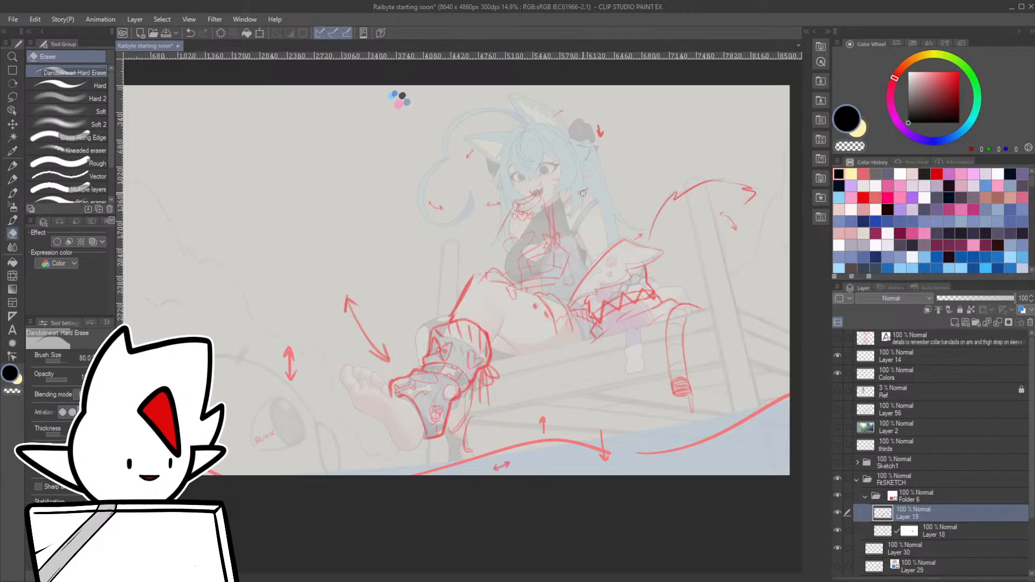
key("p")
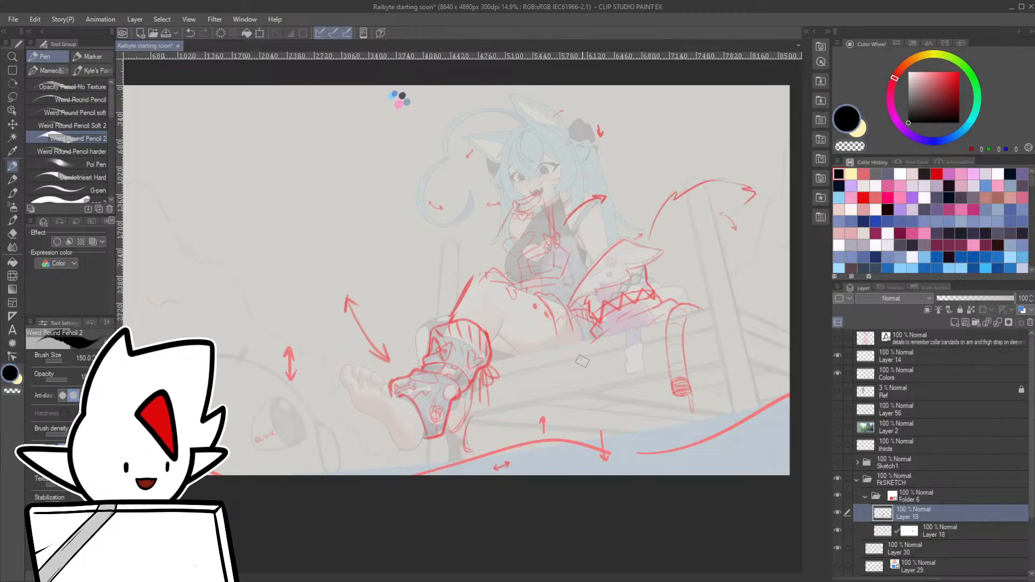
- Lasso the red collar and overalls sketch on Layer 18, shift it into line with the rendered torso, and deselect
key("m")
mouse_move(555, 186)
left_mouse_down()
mouse_move(511, 280)
mouse_move(638, 196)
mouse_move(558, 185)
left_mouse_up()
left_click_drag(575, 244, 559, 245)
left_click(559, 241, "ctrl+shift")
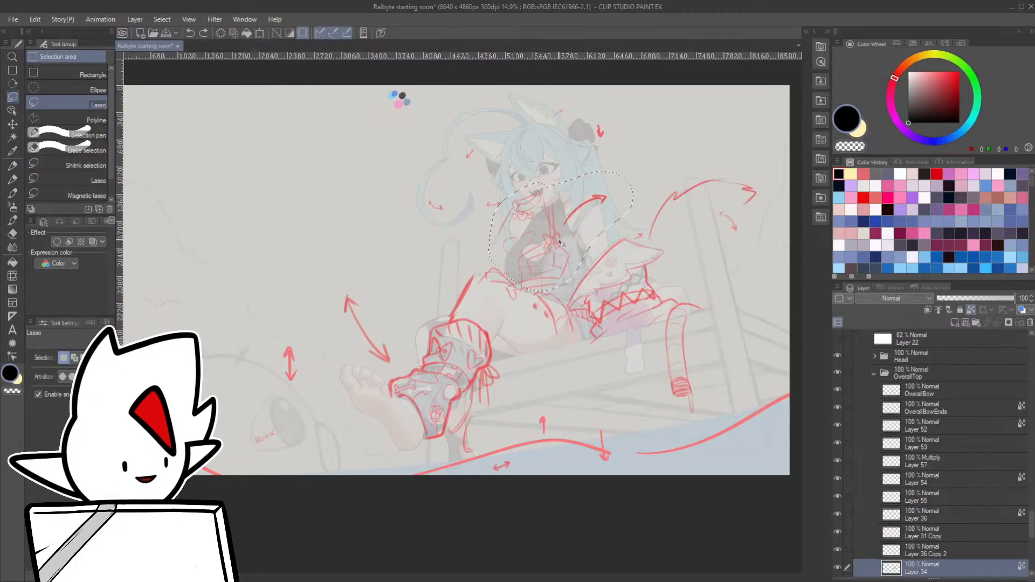
left_click(555, 235, "ctrl+shift")
left_click_drag(557, 238, 578, 245)
key("ctrl+d")
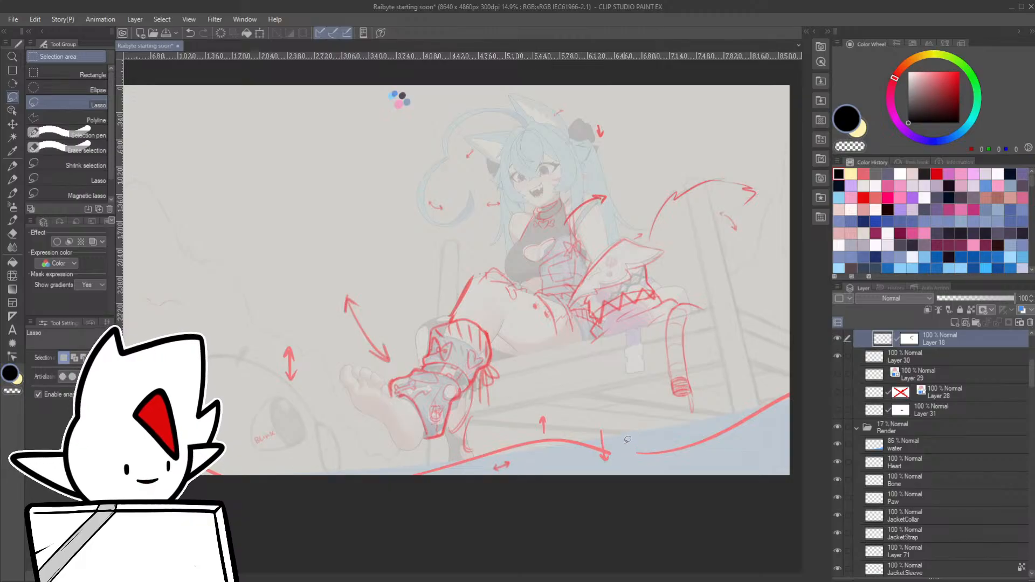
- On a new layer above Layer 18, draw a vertical double-headed arrow beside the creature's eye and a slanted line across the eye
left_click_drag(547, 462, 603, 432)
key("p")
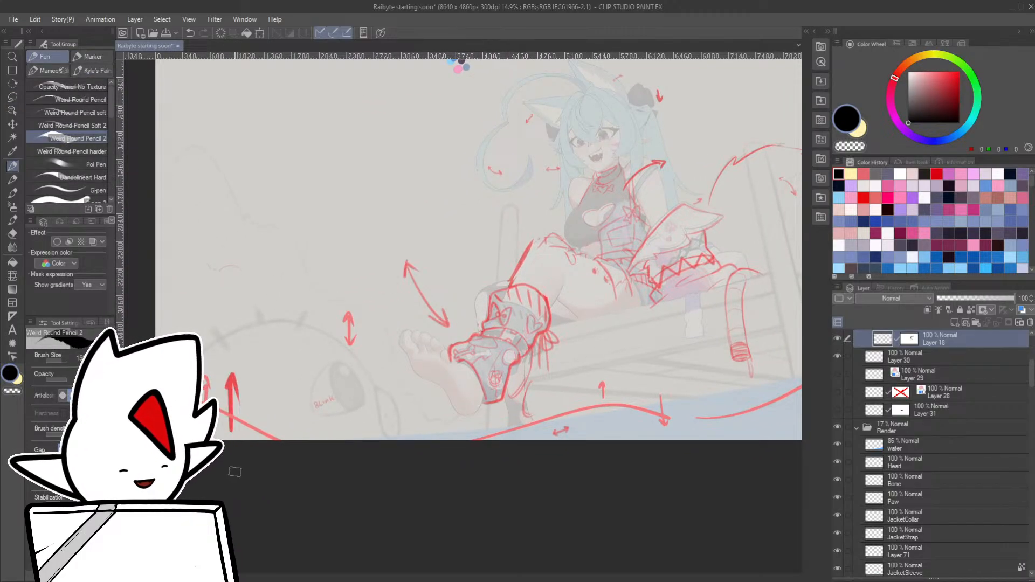
key("ctrl+shift+n")
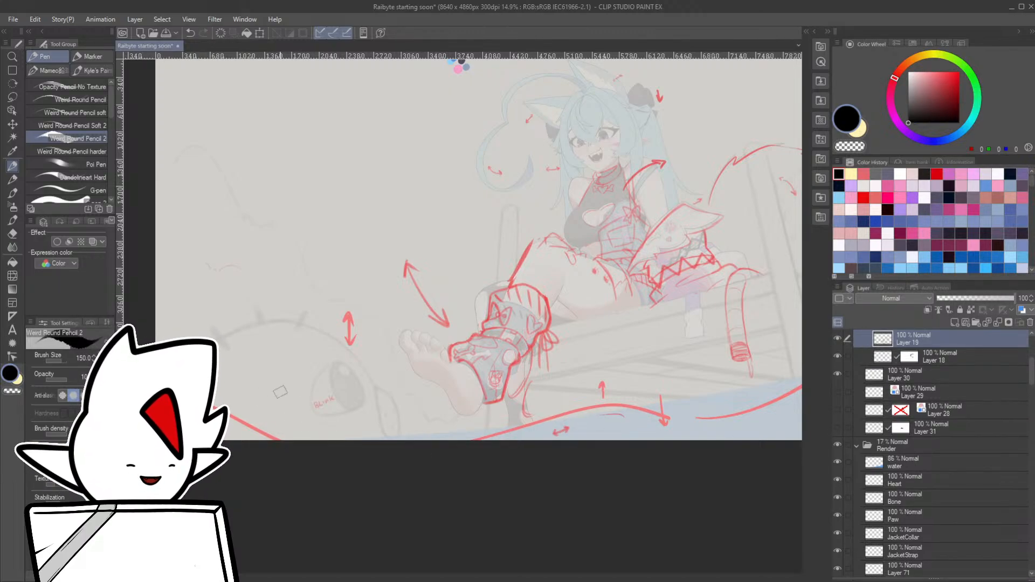
left_click_drag(385, 355, 376, 367)
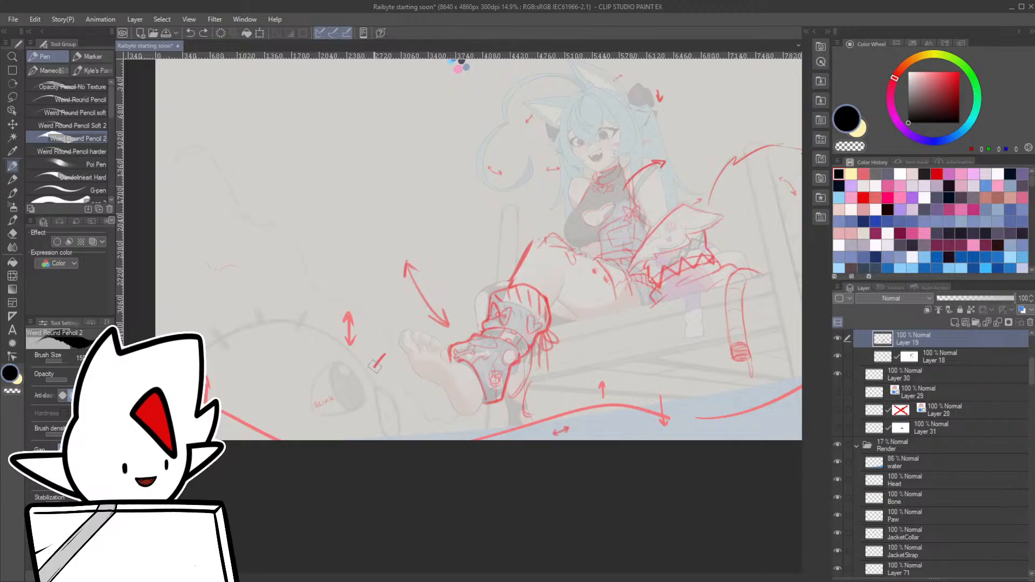
key("ctrl+z")
mouse_move(285, 430)
left_mouse_down()
mouse_move(282, 365)
mouse_move(278, 439)
mouse_move(296, 418)
left_mouse_up()
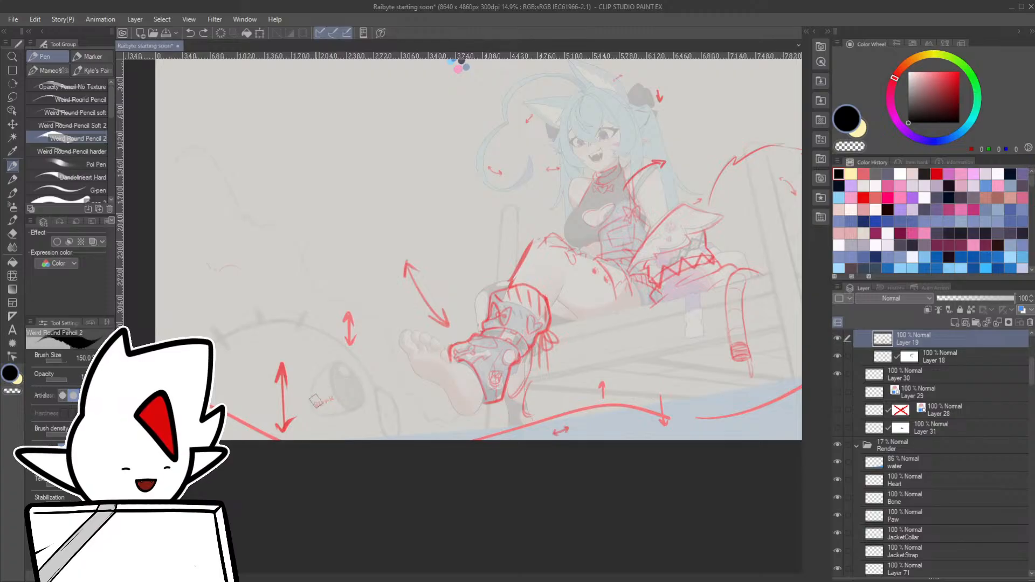
left_click_drag(311, 404, 361, 379)
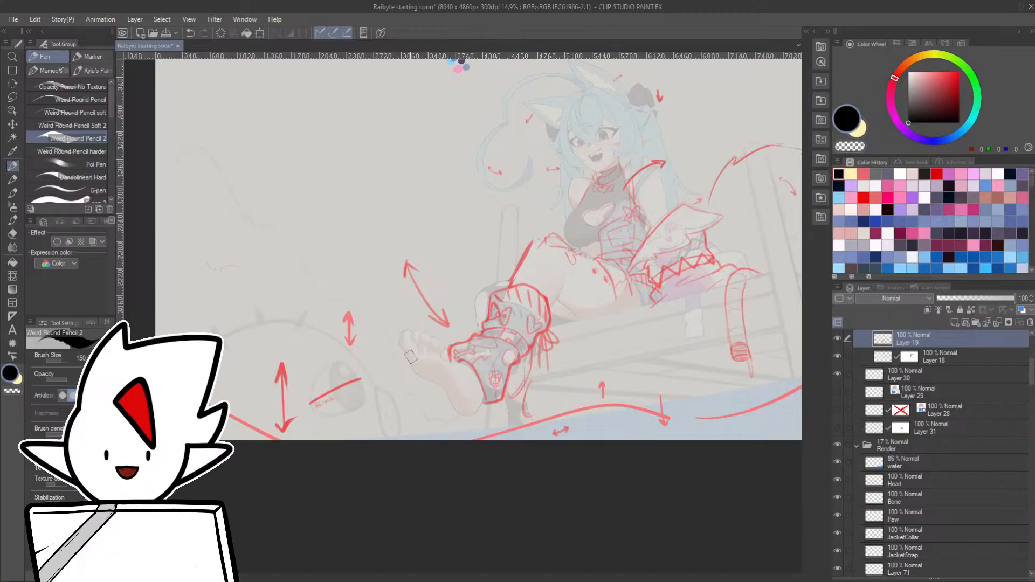
key("ctrl+s")
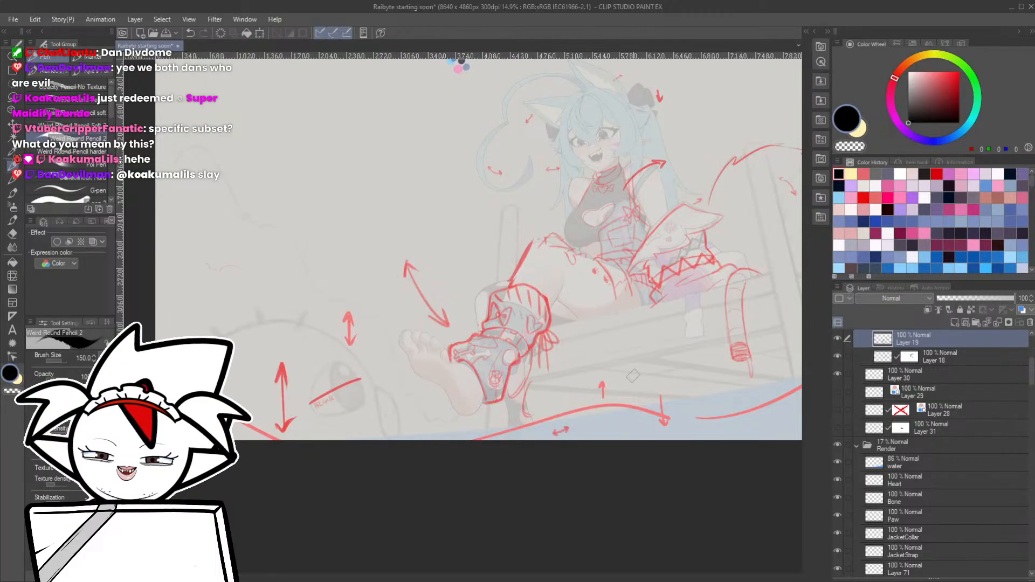
- Hide and collapse the FitSKETCH folder, and raise the Render folder's opacity to 100%
scroll(550, 263, "down", 1)
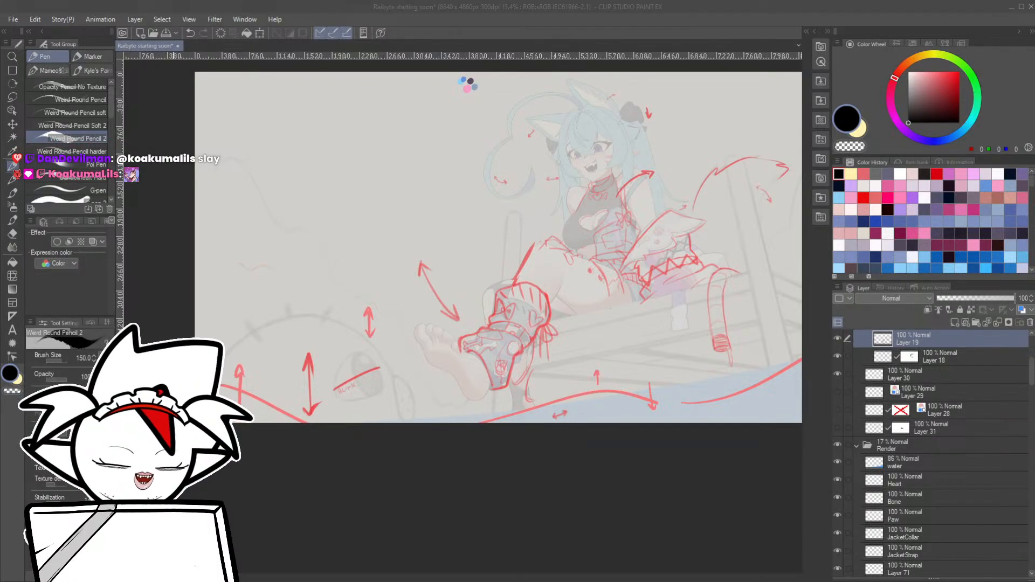
scroll(932, 453, "up", 3)
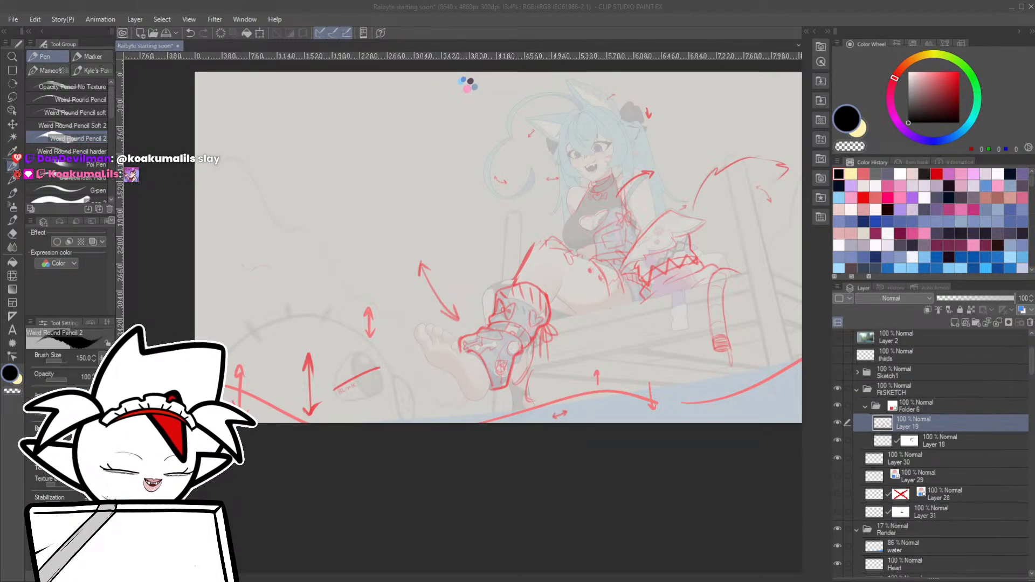
left_click(838, 388)
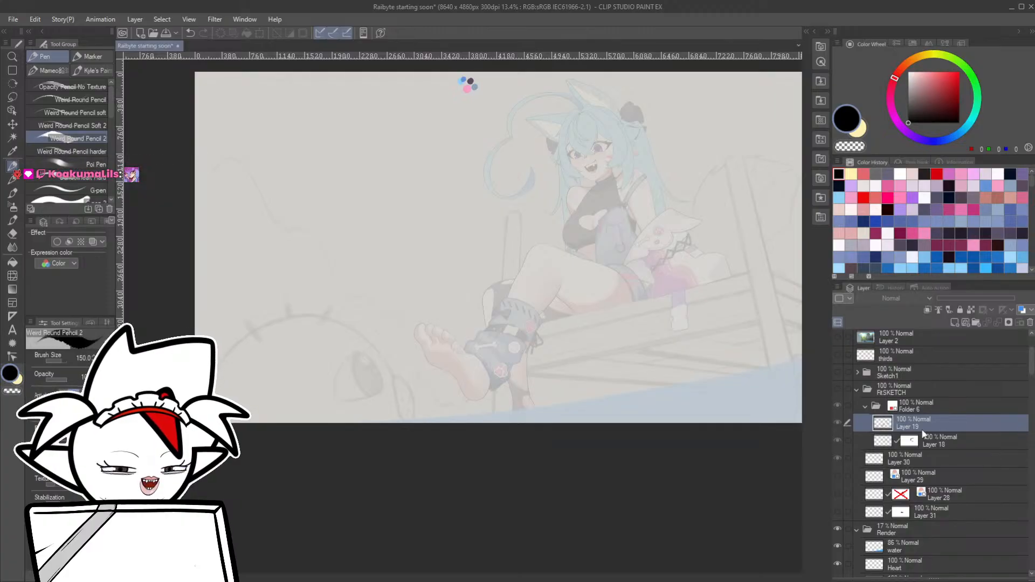
left_click(839, 387)
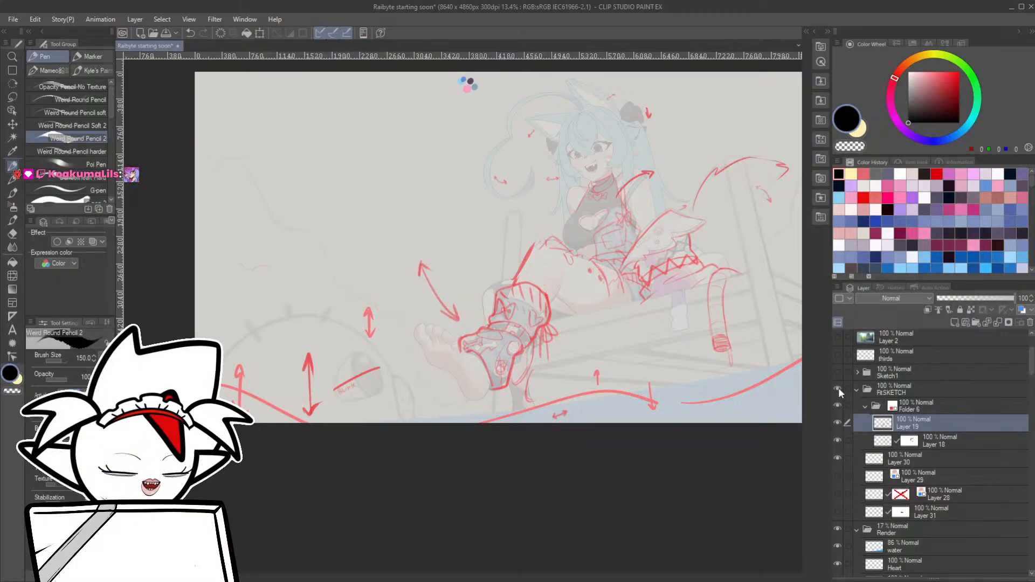
left_click(838, 387)
left_click(858, 387)
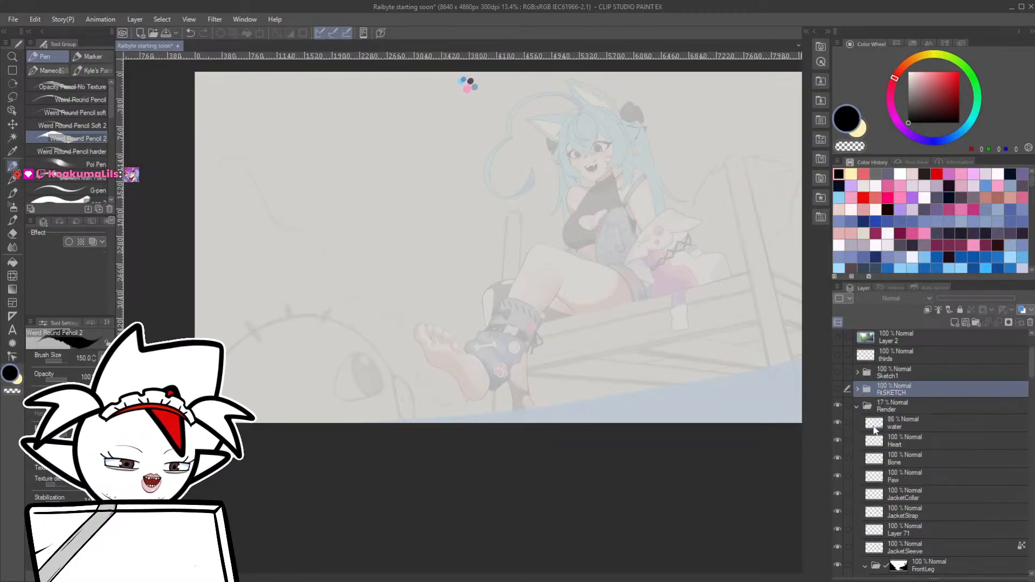
left_click(916, 405)
left_click_drag(954, 296, 1014, 298)
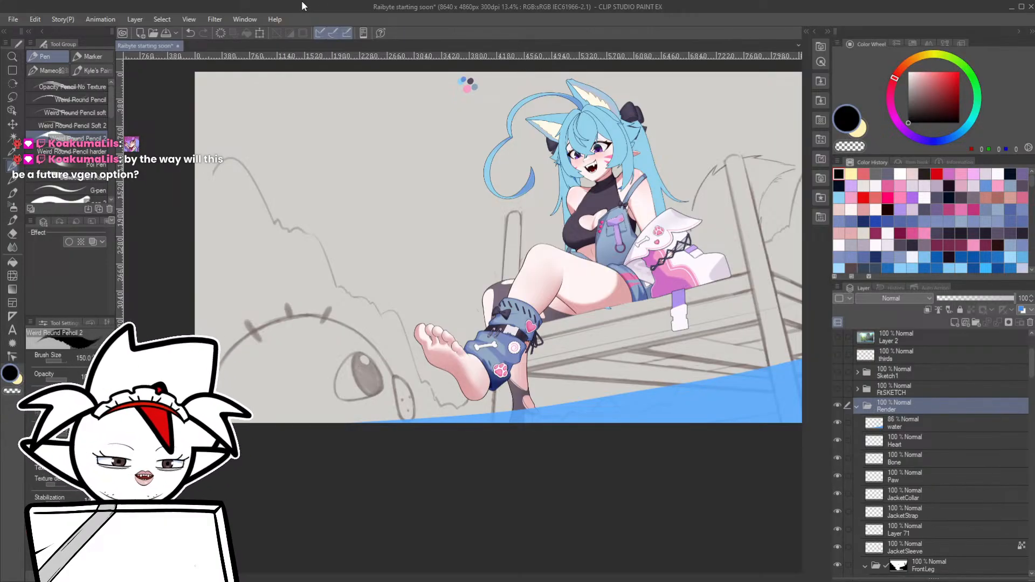
left_click(564, 264)
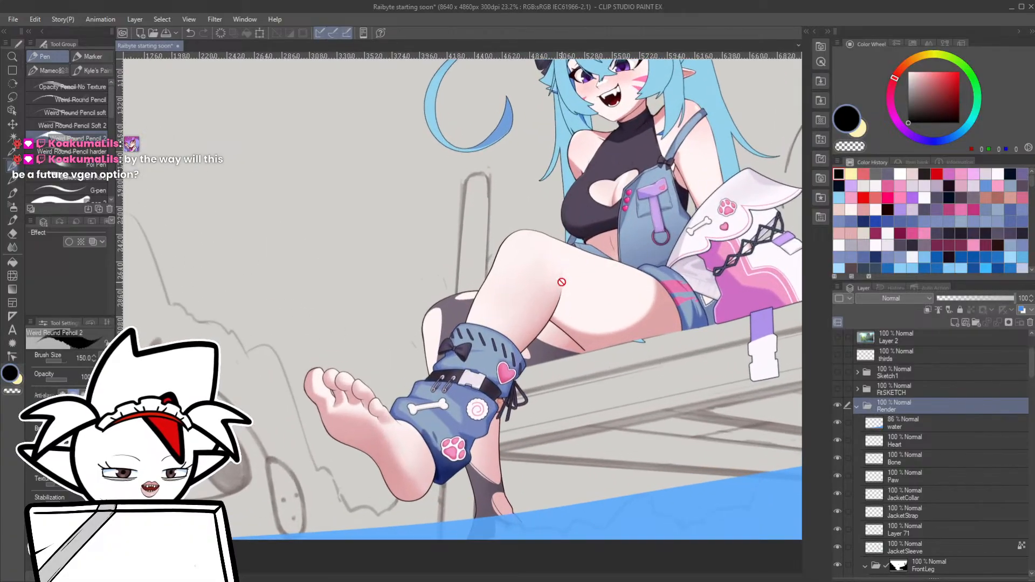
left_click_drag(541, 293, 623, 323)
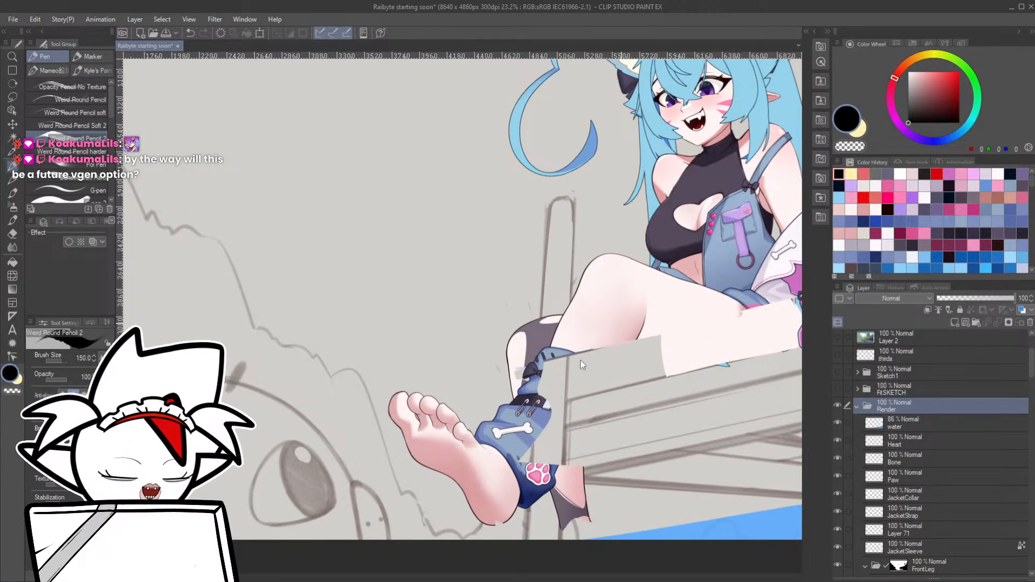
key("ctrl+z")
key("ctrl+z")
key("ctrl+y")
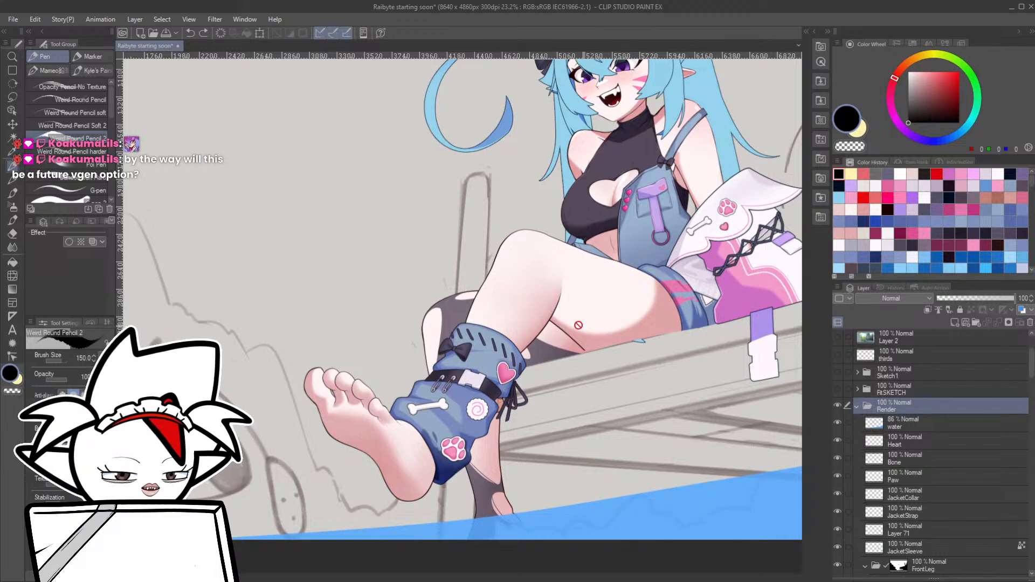
- Pull the LowerLeg_L skin and the dark LowerLegUL_L underlay away from the character's leg to show the separate parts, and undo the moves
left_click(516, 321, "ctrl+shift")
key("alt+Delete")
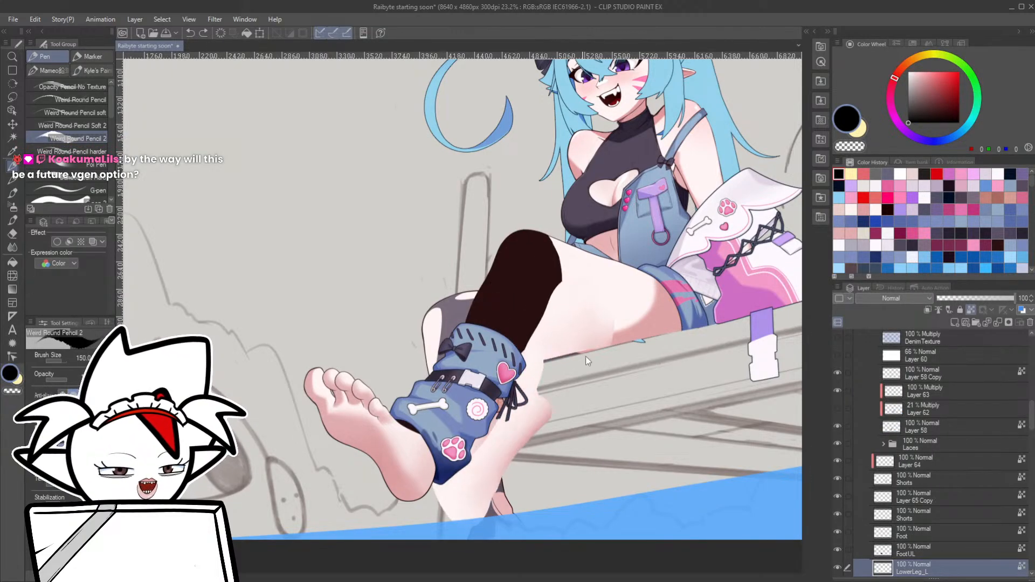
left_click_drag(585, 357, 401, 193)
key("ctrl+z")
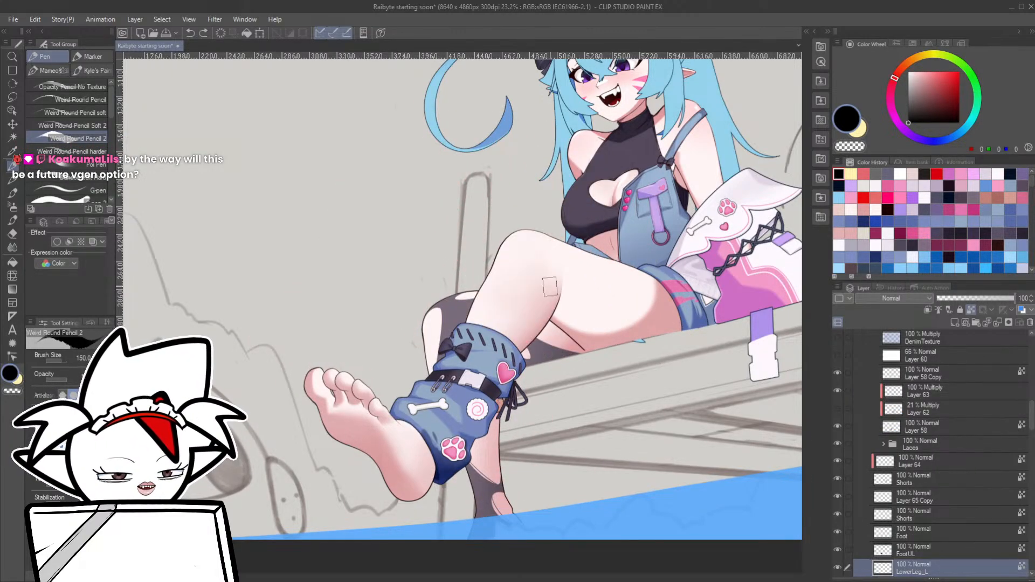
key("ctrl+y")
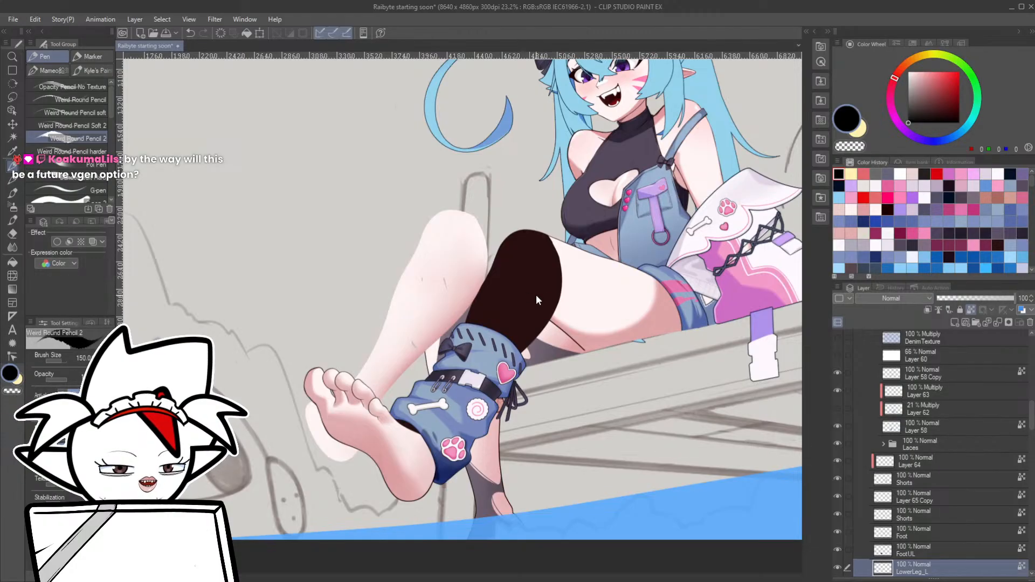
left_click_drag(537, 296, 426, 166)
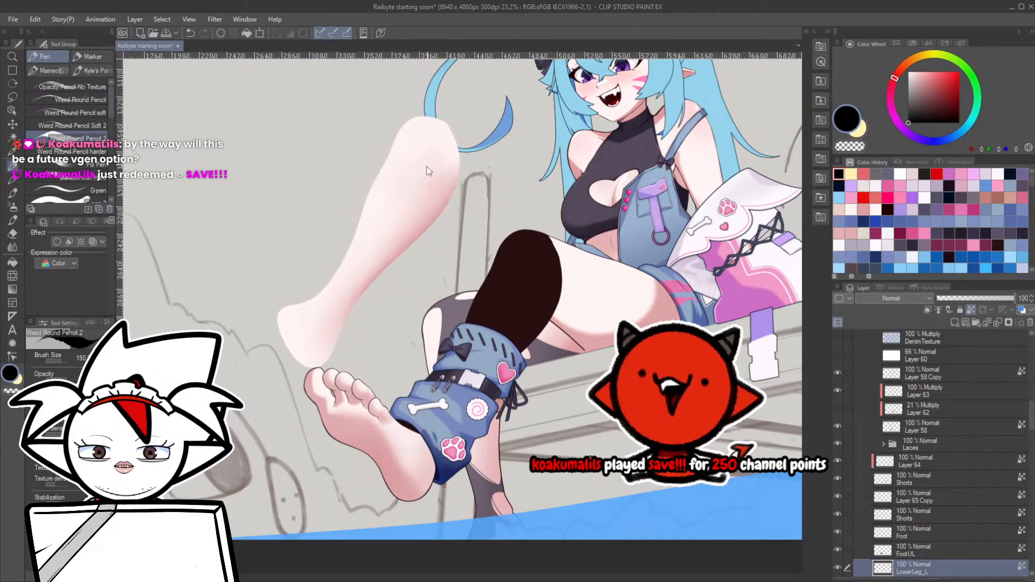
left_click_drag(520, 260, 547, 186)
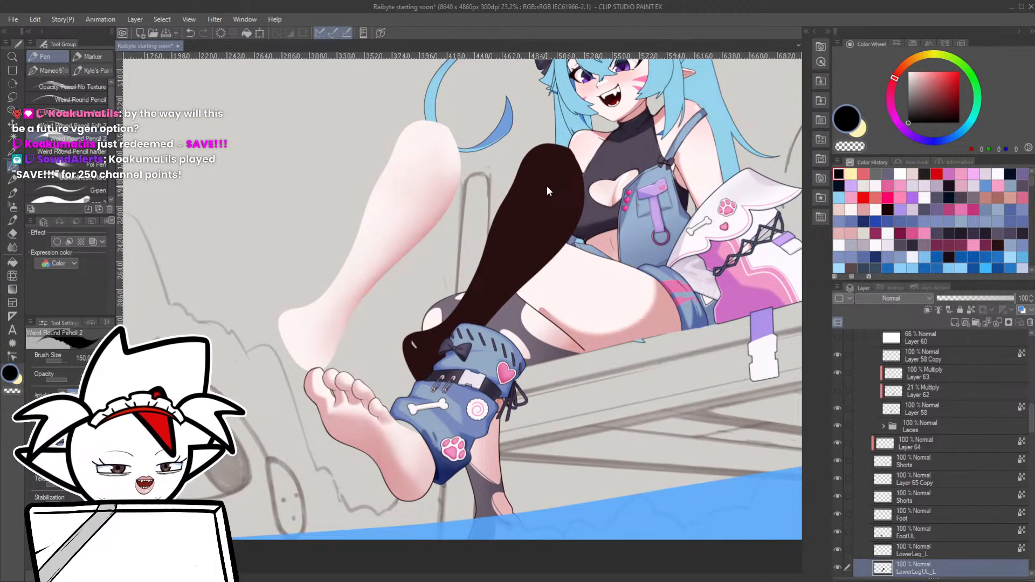
left_click(537, 187)
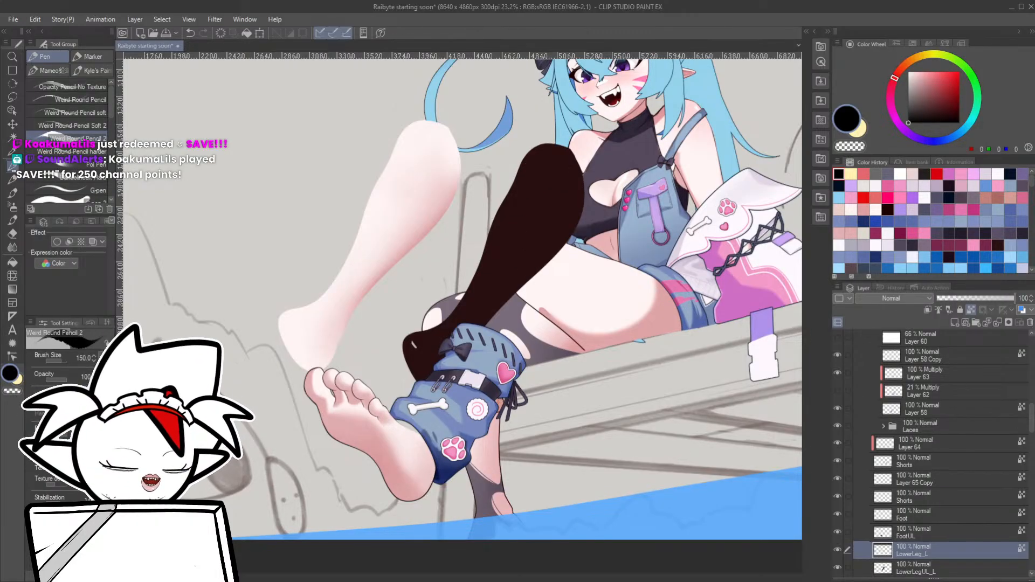
key("ctrl+z")
key("ctrl+z")
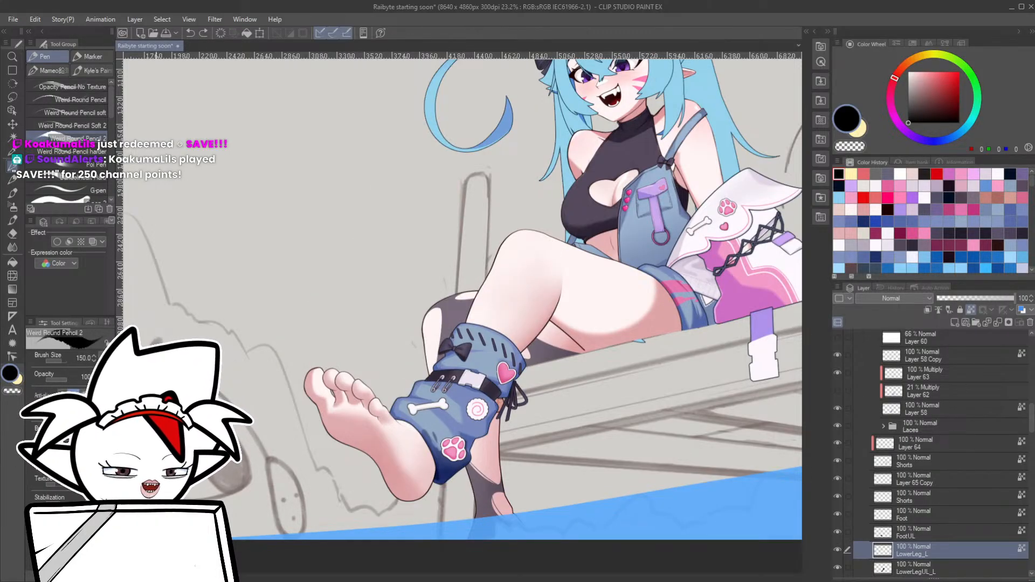
- Nudge the LowerLeg_L skin slightly at the knee to expose the dark underlay that forms the outline, and undo the nudge
scroll(417, 344, "down", 1)
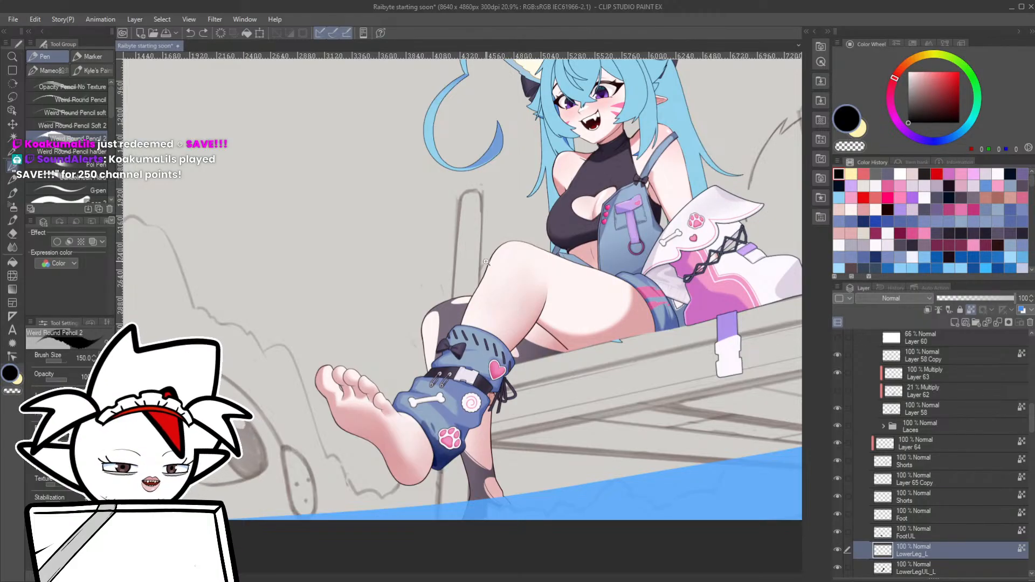
scroll(486, 262, "up", 8)
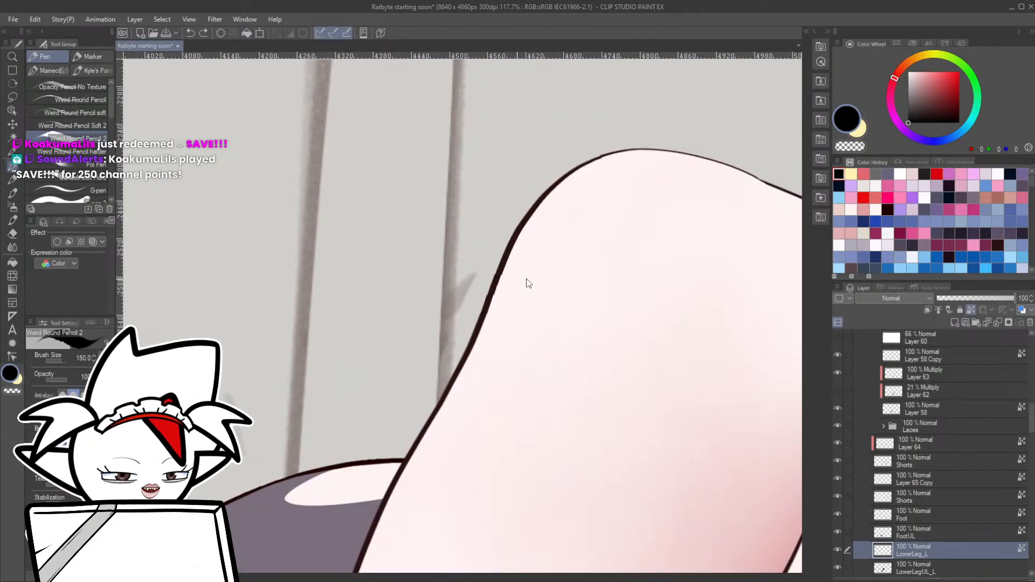
left_click_drag(527, 280, 528, 289)
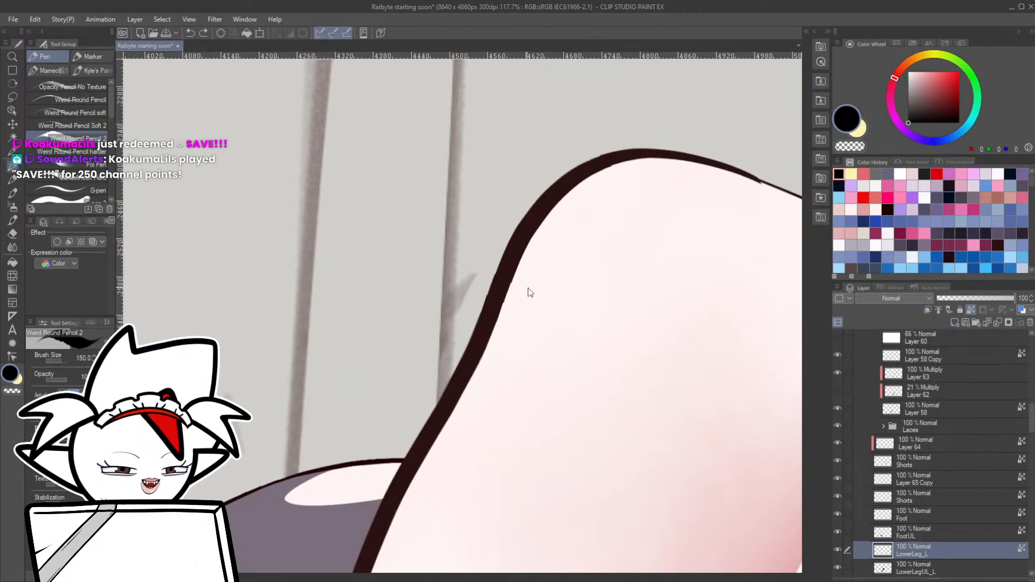
key("ctrl+z")
key("ctrl+z")
scroll(546, 306, "down", 8)
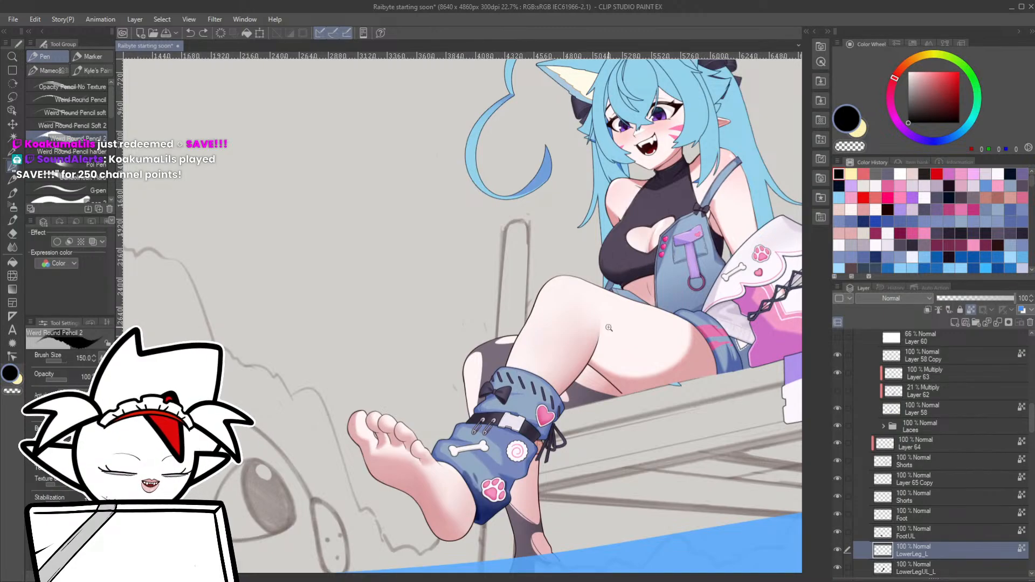
- Set the Liquify brush size to 400 and place it over the crease behind the knee on LowerLeg_L
scroll(608, 328, "up", 4)
key("g")
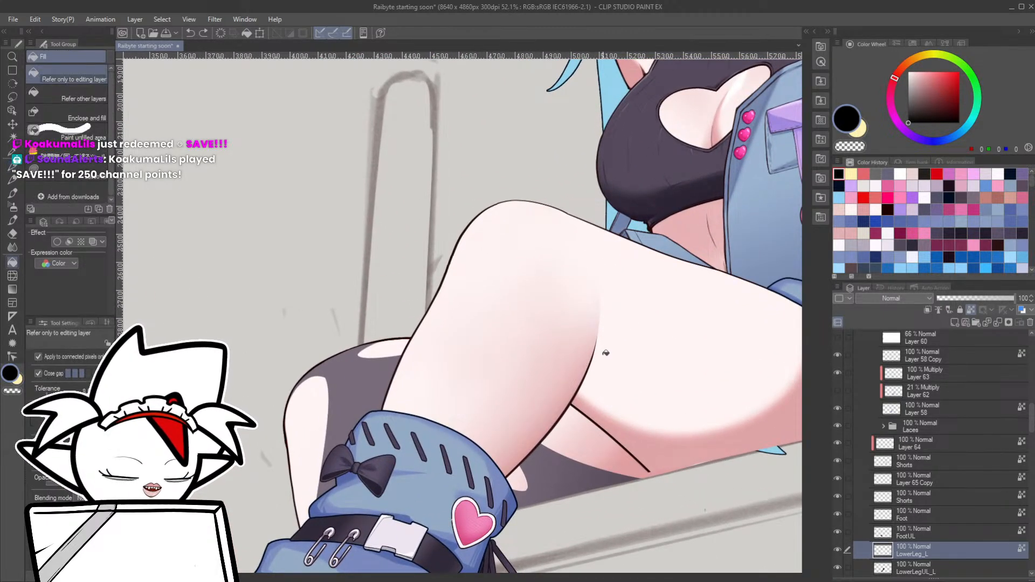
key("j")
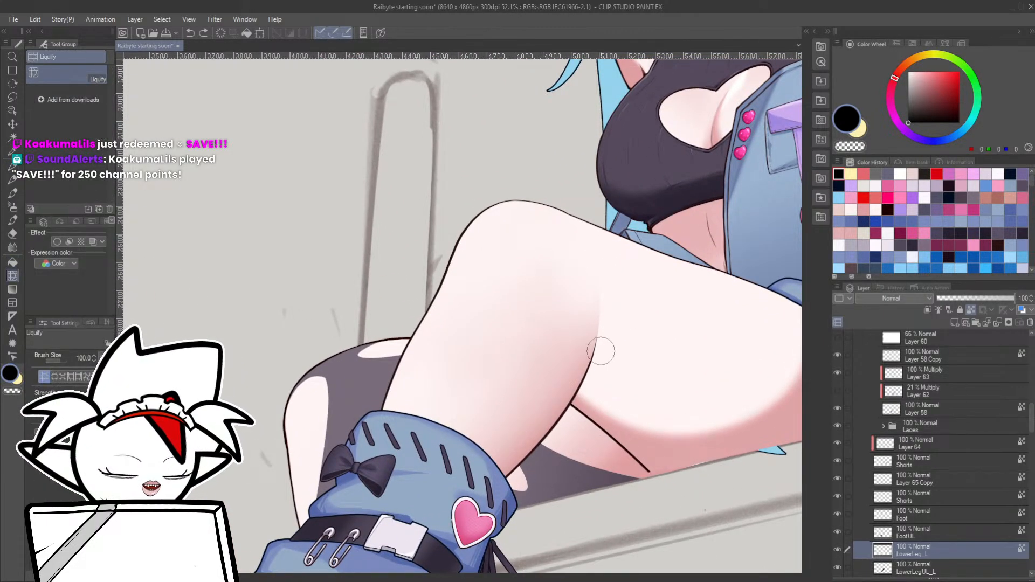
key("bracketleft")
key("bracketleft")
key("bracketleft")
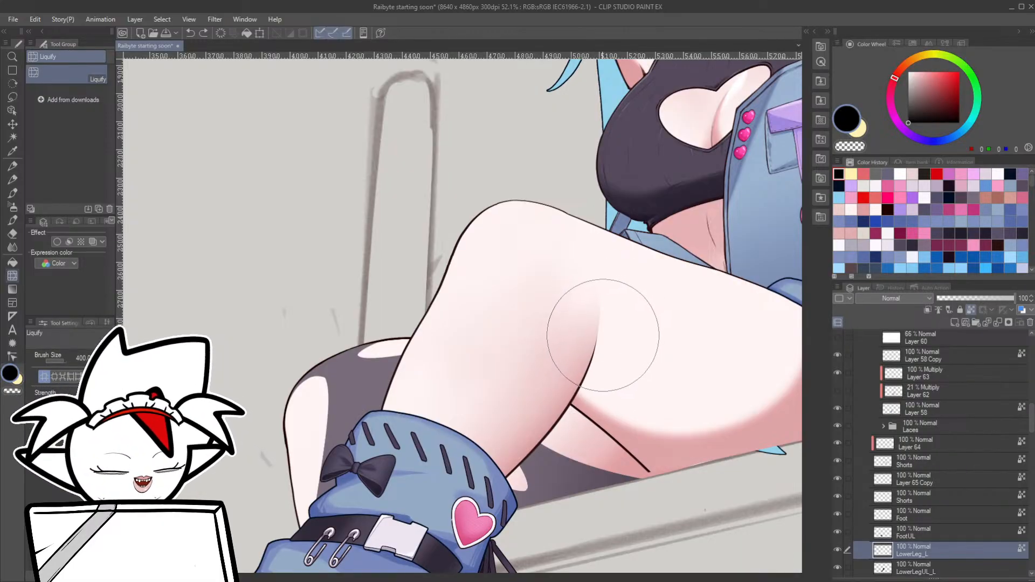
mouse_move(610, 338)
left_mouse_down()
mouse_move(585, 346)
mouse_move(606, 344)
mouse_move(592, 358)
left_mouse_up()
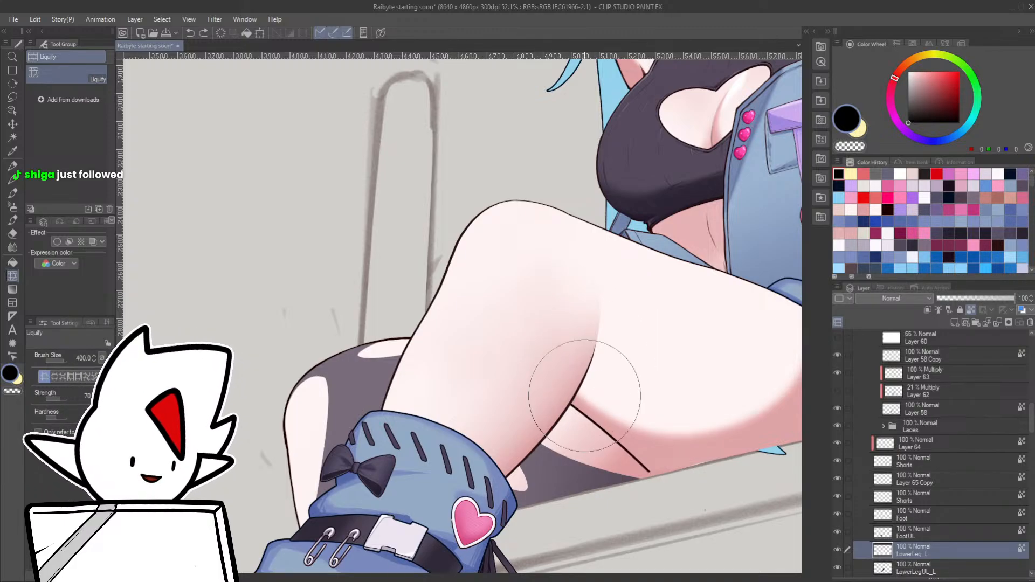
- Select the TorsoArm layer by picking the character's bare shoulder beside the tank top
scroll(596, 368, "down", 3)
left_click_drag(596, 368, 555, 363)
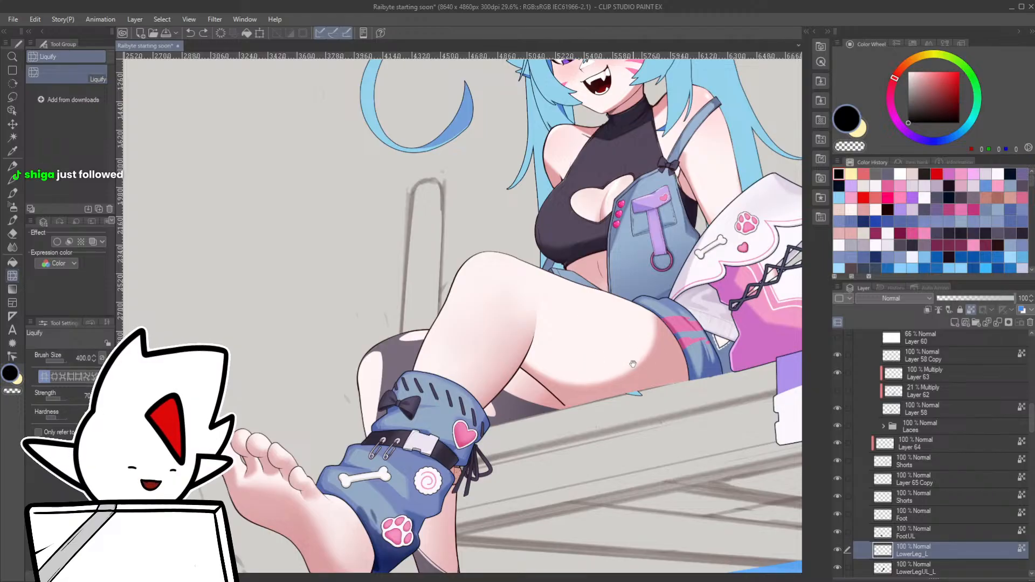
mouse_move(632, 364)
left_mouse_down()
mouse_move(627, 417)
mouse_move(596, 417)
left_mouse_up()
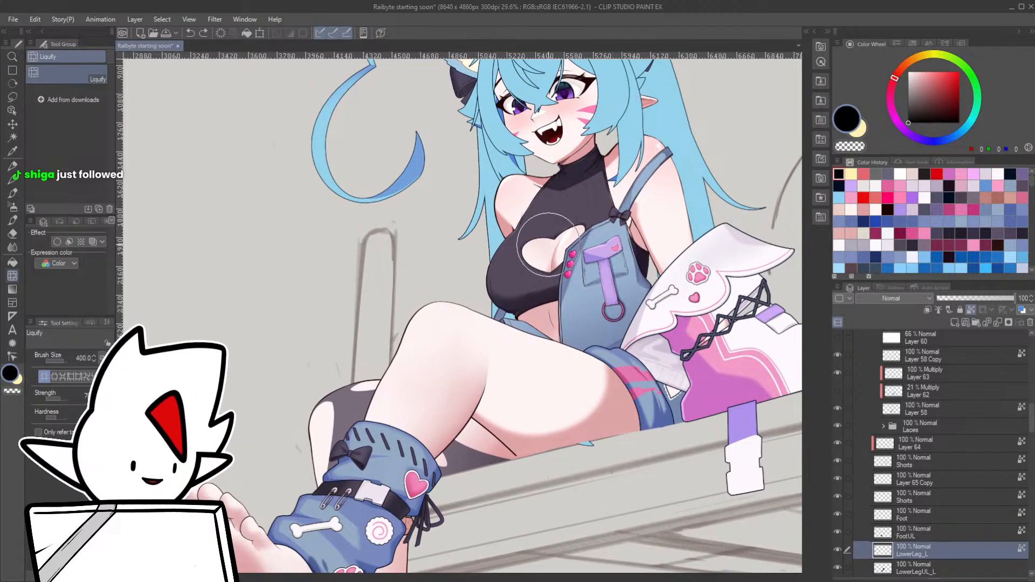
key("p")
key("m")
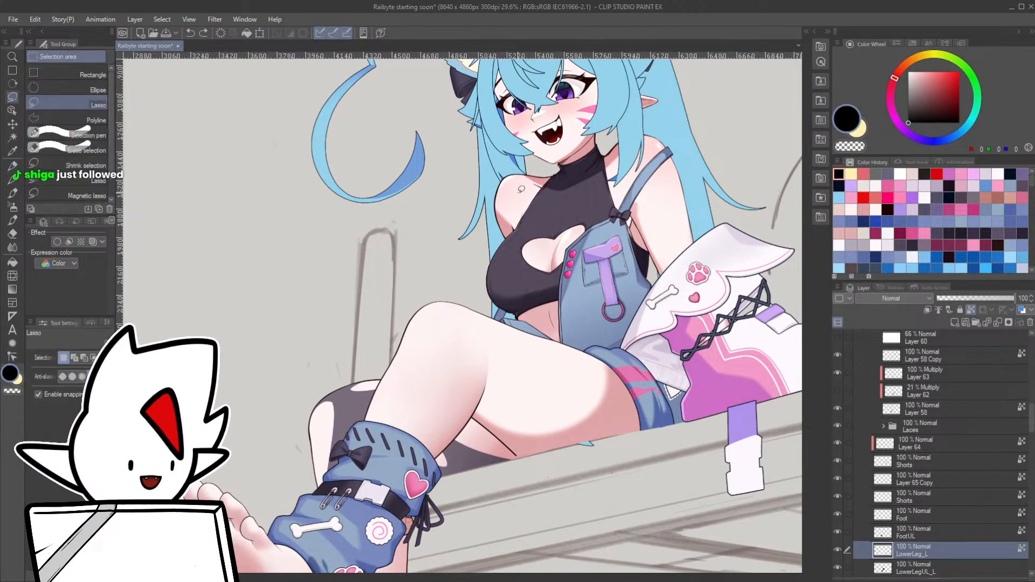
key("p")
key("m")
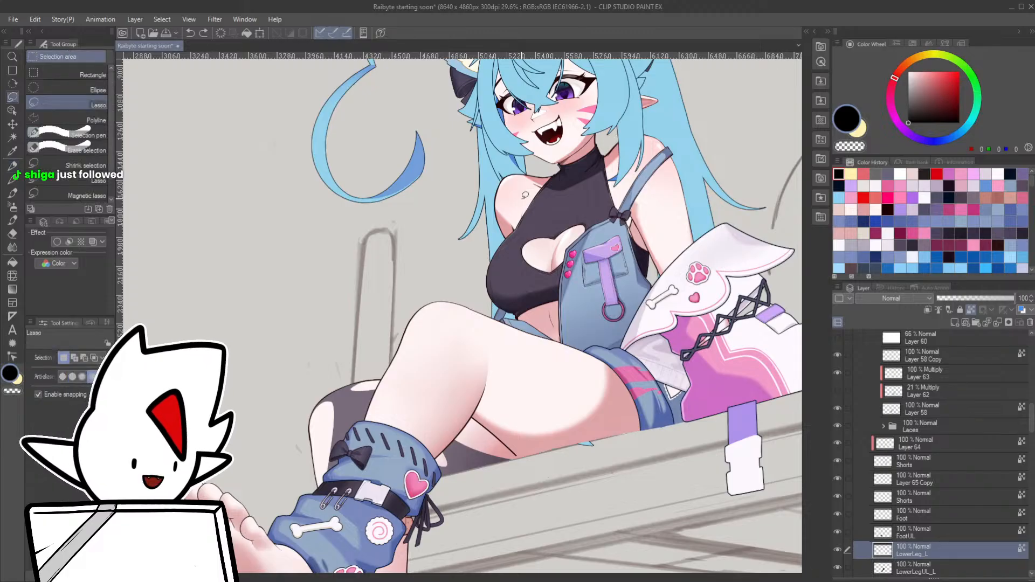
left_click(526, 186, "ctrl")
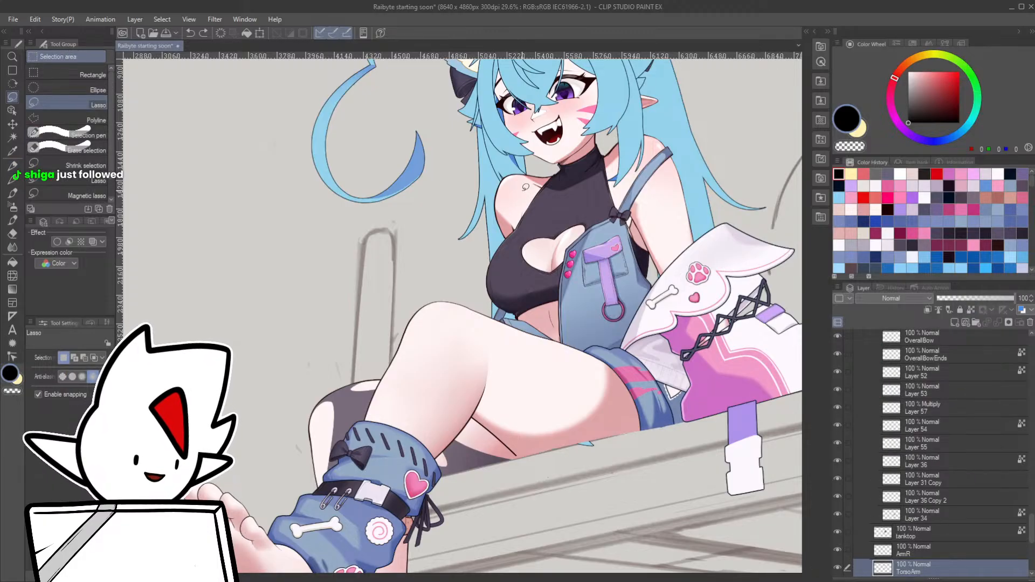
- Pull the ArmR layer away from the torso to show it as a separate part, undo the move, and reselect TorsoArm
key("p")
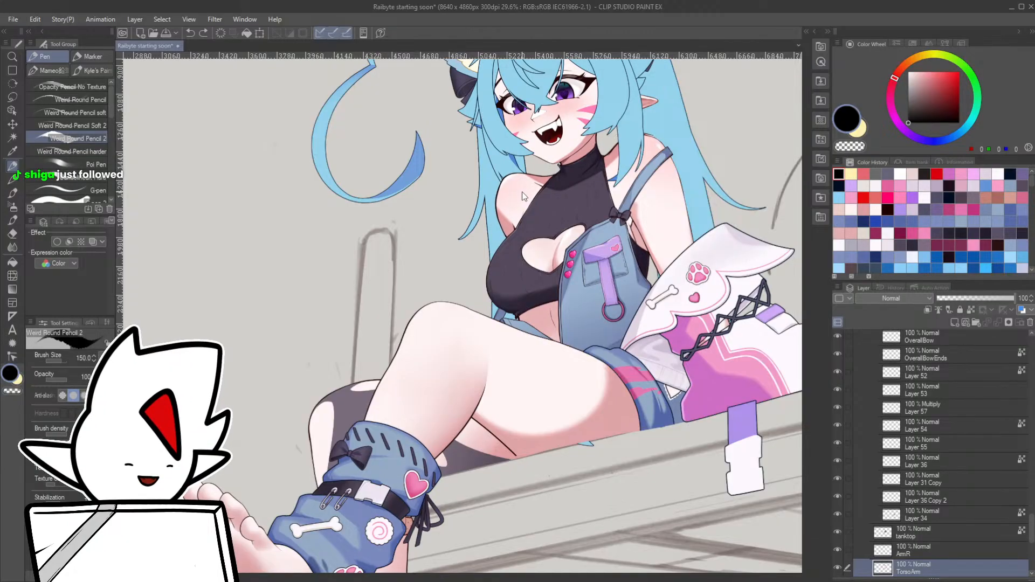
left_click(667, 212, "ctrl+shift")
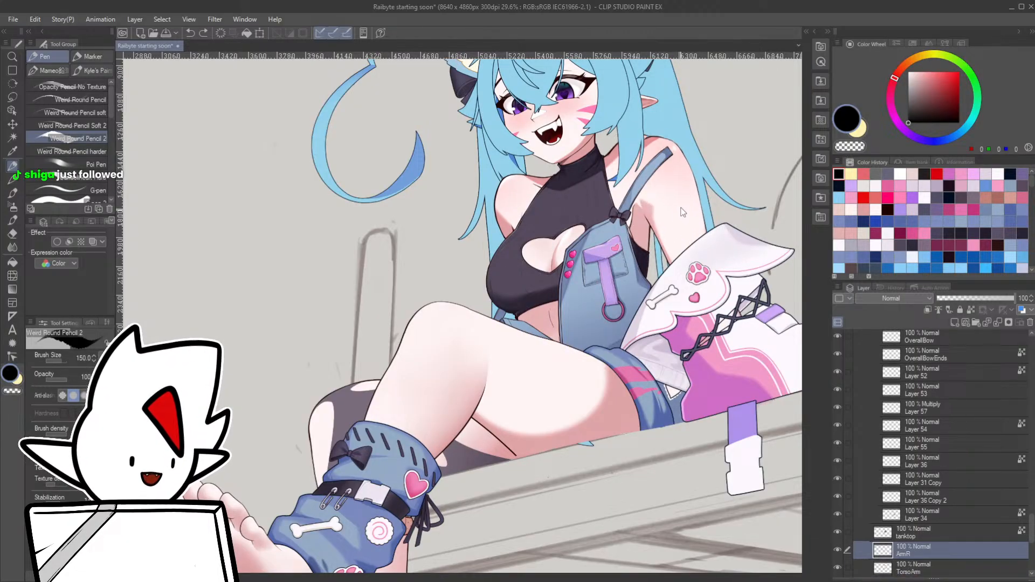
left_click_drag(667, 212, 719, 198)
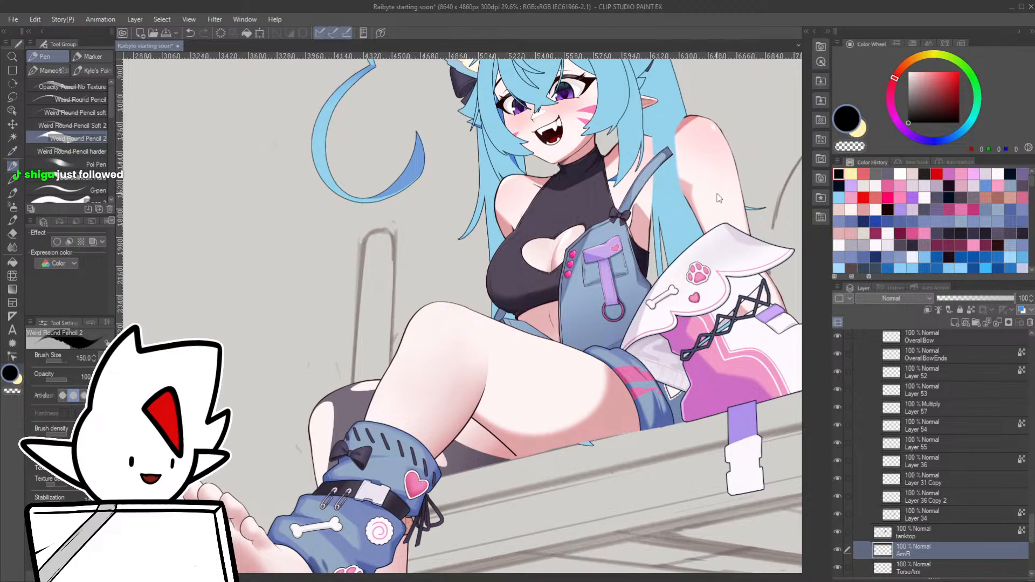
key("ctrl+z")
left_click(503, 192, "ctrl+shift")
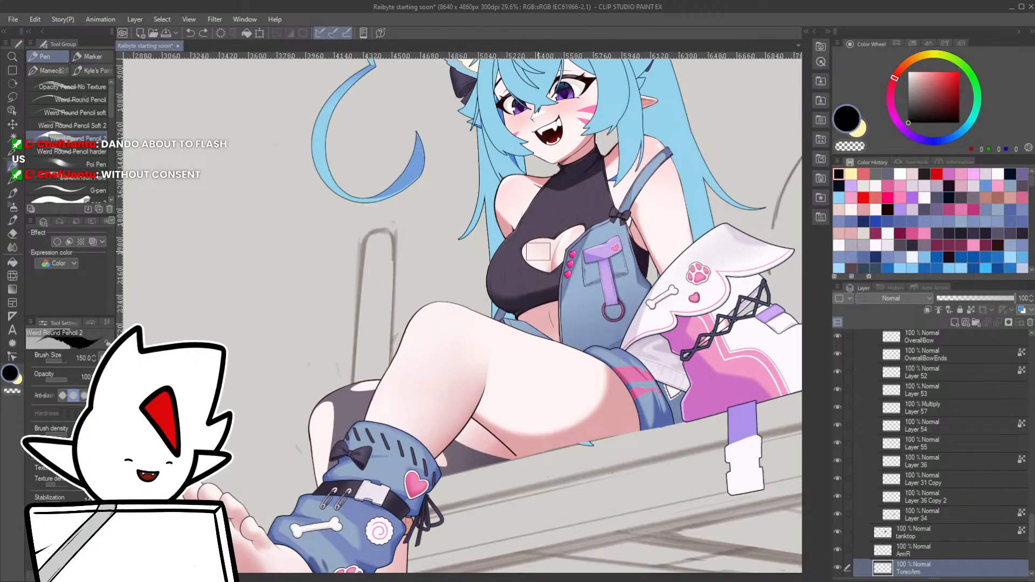
- Shift the EyehighlightUpper layer over the character's irises to show it as a separate part, and undo the move
scroll(614, 197, "down", 3)
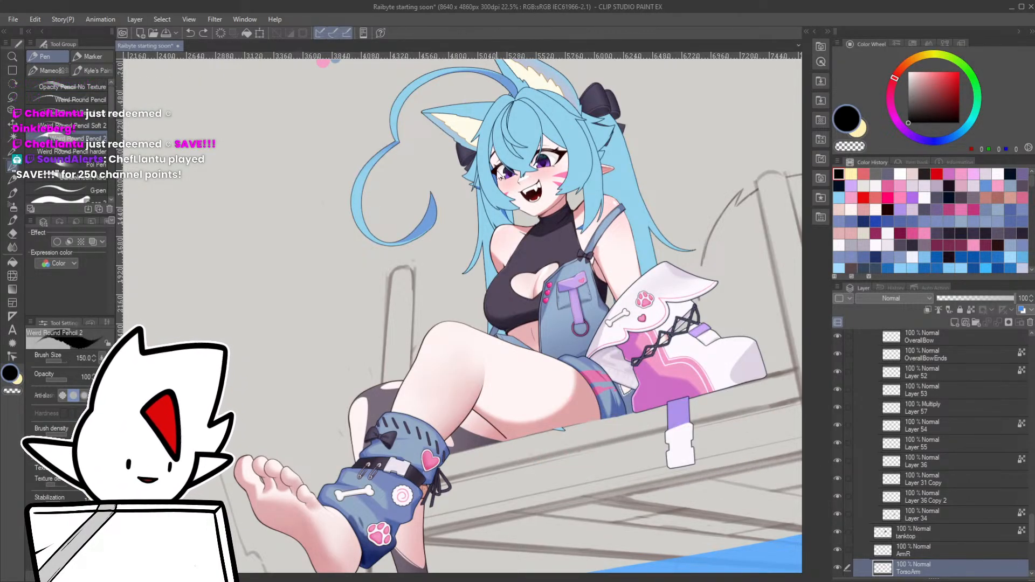
mouse_move(539, 183)
left_mouse_down()
mouse_move(583, 188)
mouse_move(524, 318)
left_mouse_up()
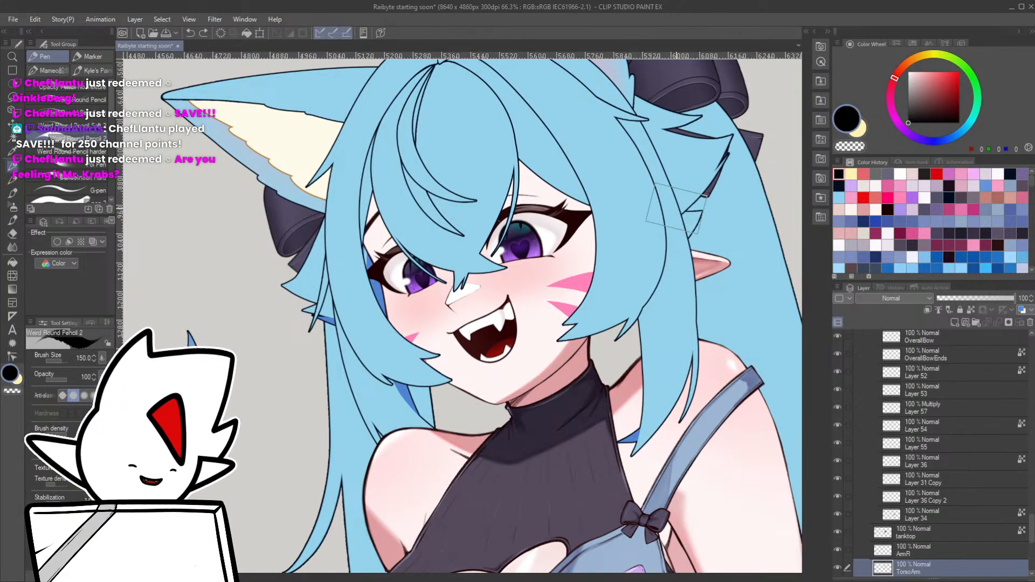
scroll(490, 233, "up", 2)
scroll(490, 233, "up", 1)
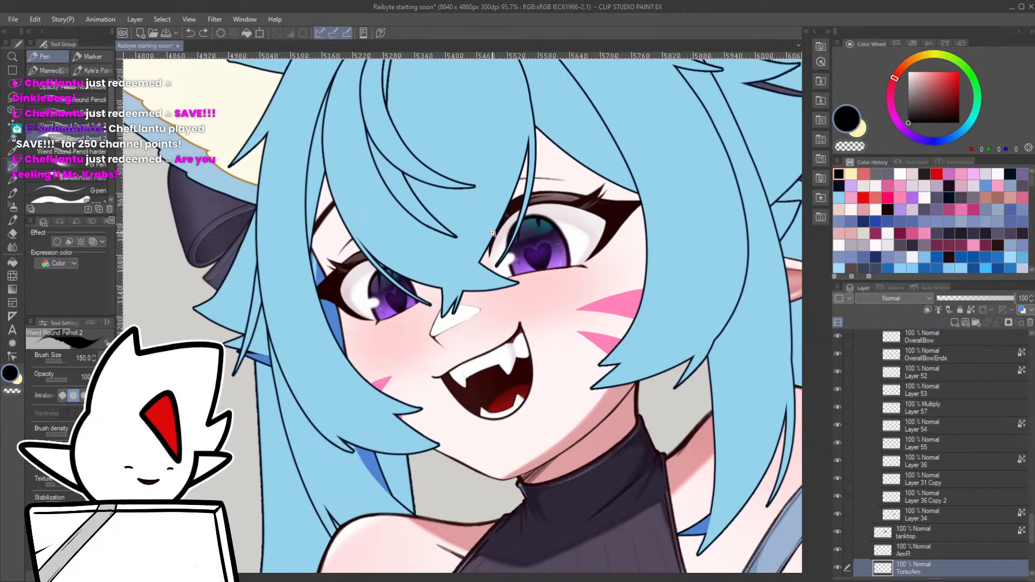
key("p")
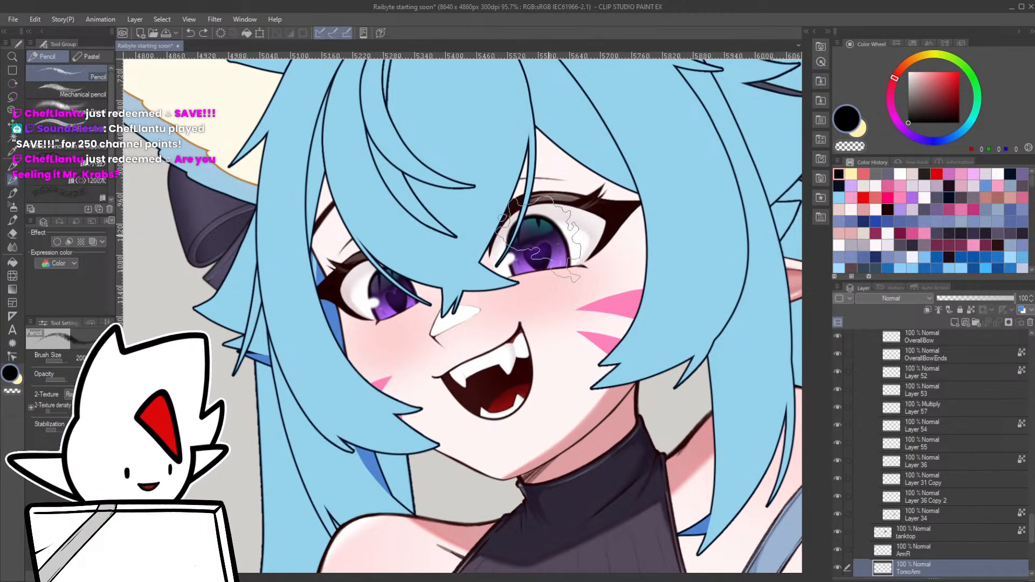
key("b")
left_click(533, 234, "ctrl+shift")
mouse_move(533, 233)
left_mouse_down()
mouse_move(556, 235)
mouse_move(545, 228)
mouse_move(541, 250)
left_mouse_up()
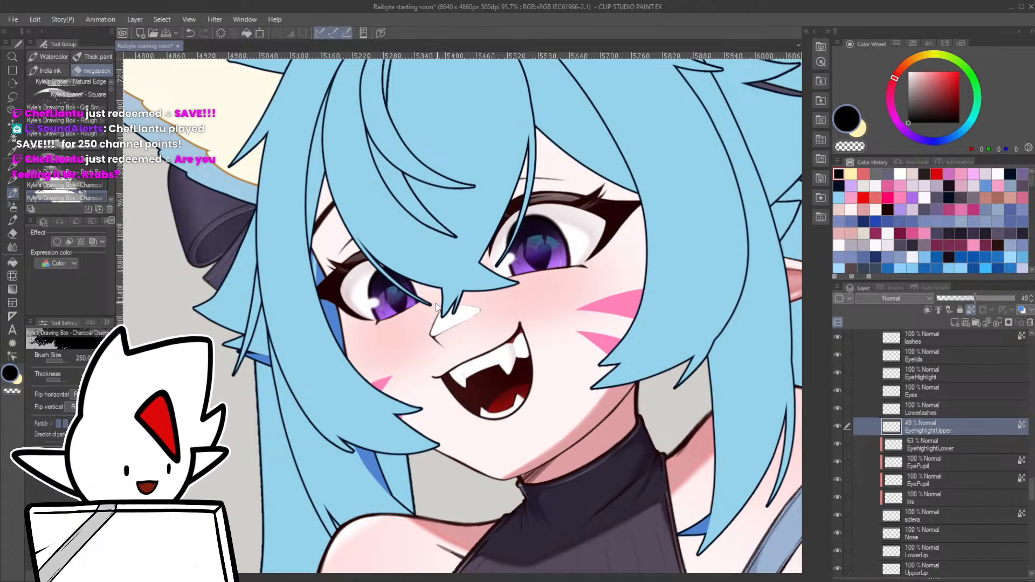
key("ctrl+z")
key("ctrl+z")
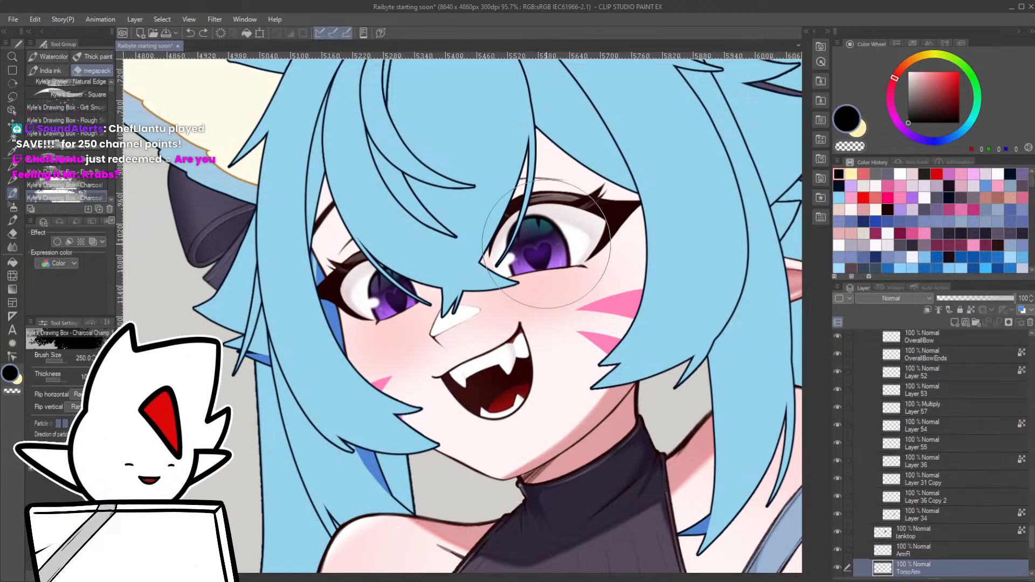
- Pick EyehighlightUpper again, try moving the eye parts around the iris, and undo the moves
left_click(534, 234, "ctrl")
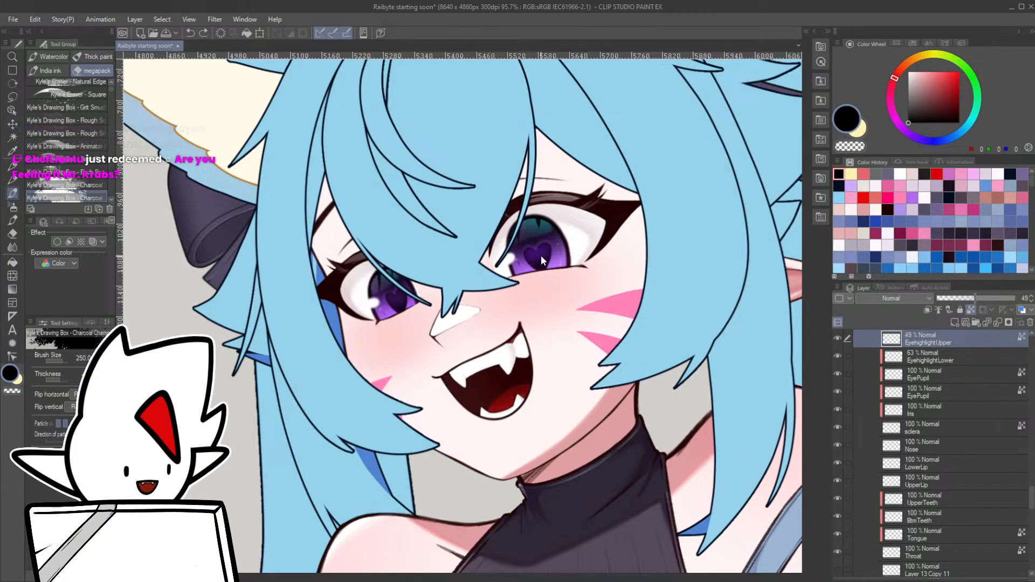
left_click_drag(541, 254, 562, 262)
key("ctrl+z")
left_click(511, 264, "ctrl")
key("ctrl+z")
left_click(550, 289, "ctrl")
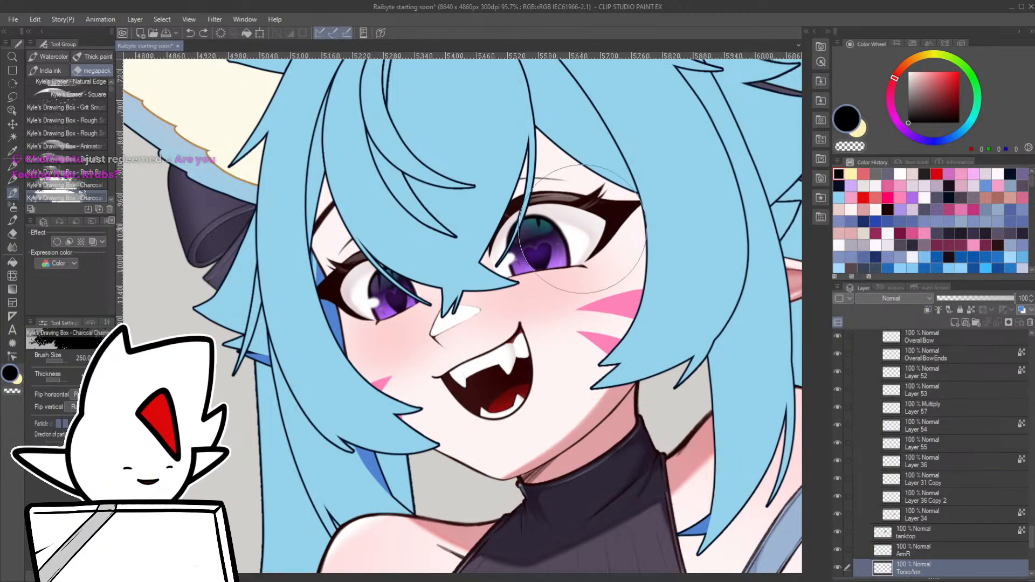
- Shift the lashes layer to show it is separate from the eye, undo the move, and pick the neighbouring eye layers
left_click(616, 217, "ctrl")
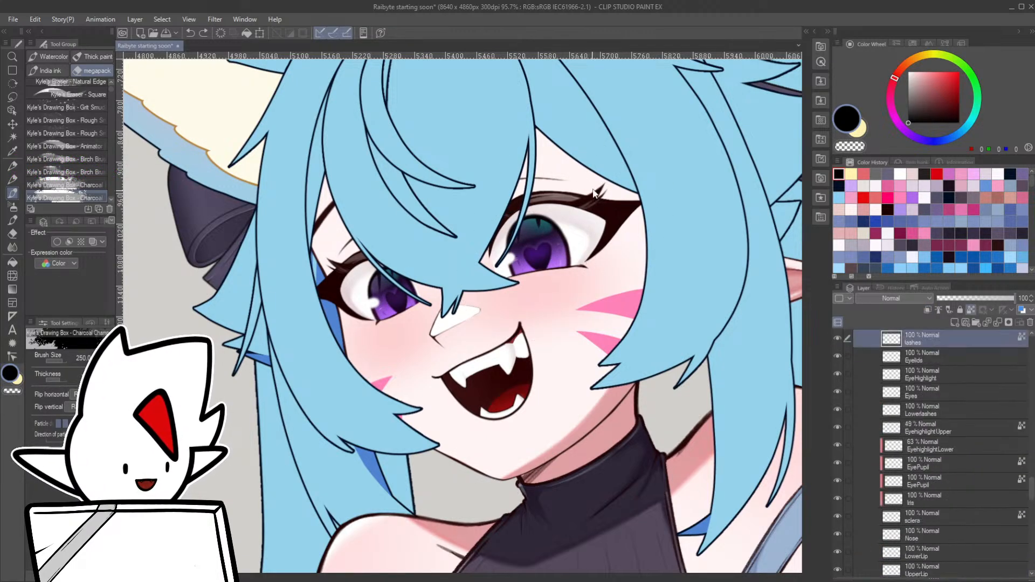
left_click_drag(616, 217, 614, 203)
key("ctrl+z")
left_click(622, 215, "ctrl")
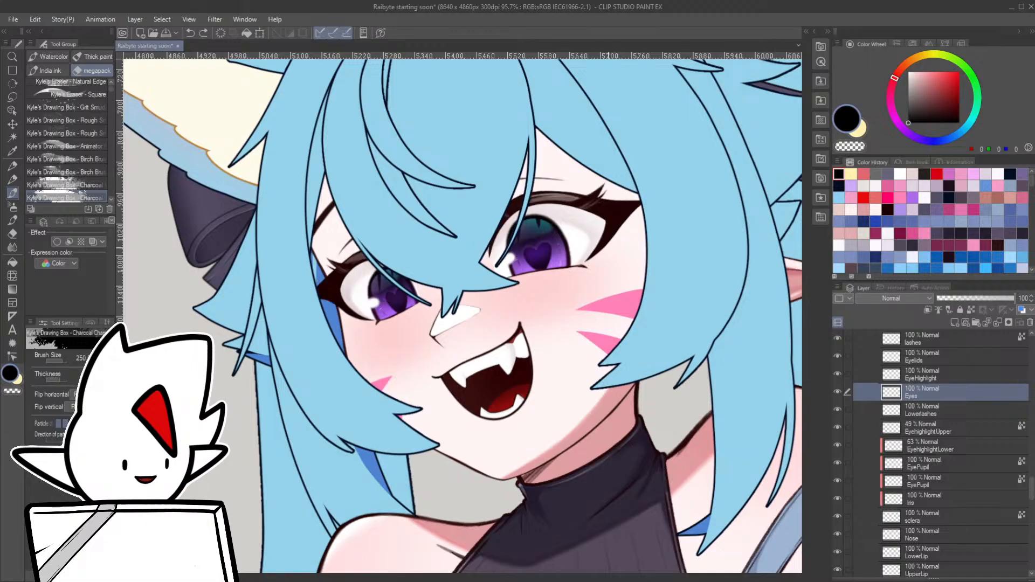
left_click(586, 221, "ctrl")
key("m")
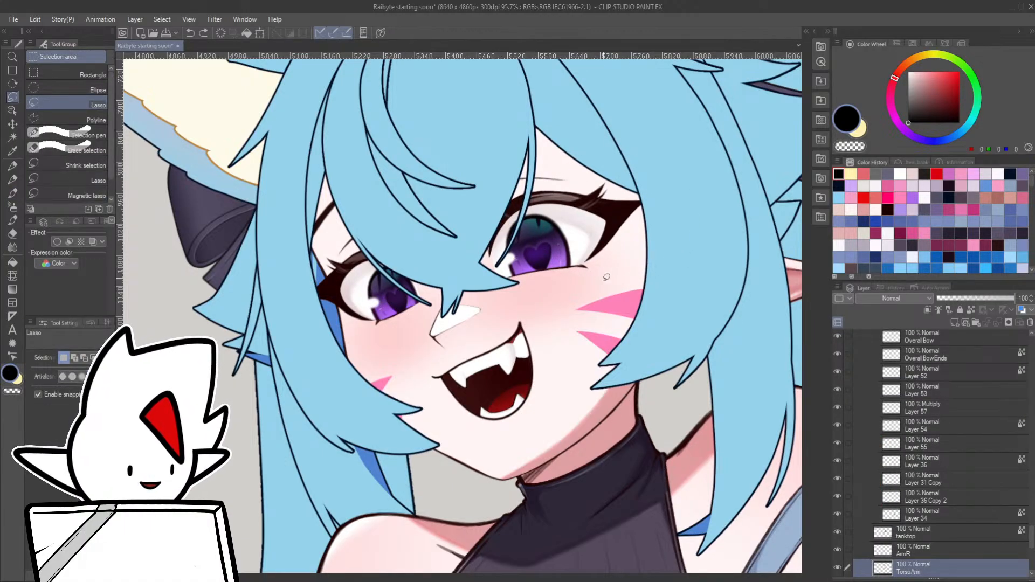
- Pull the large Layer 33 hair lock across the striped cheek to show it as a separate part, and undo the move
scroll(463, 330, "down", 5)
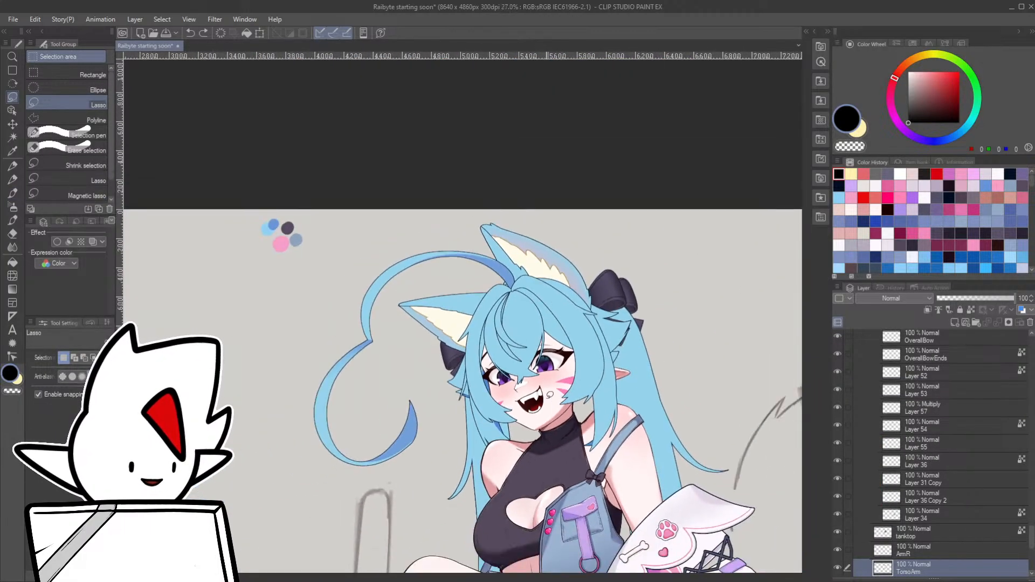
scroll(537, 381, "up", 3)
left_click_drag(481, 334, 533, 296)
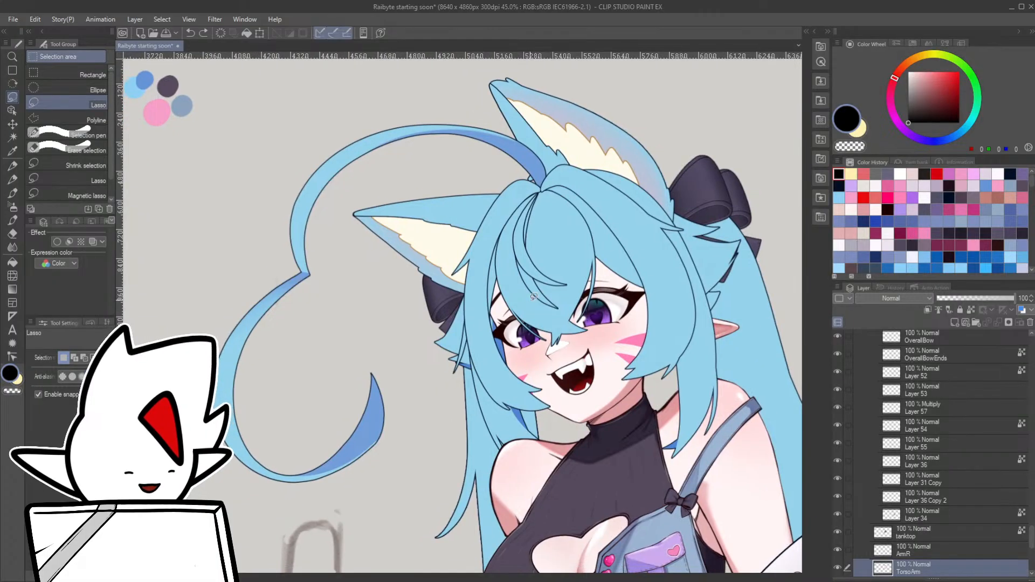
scroll(536, 329, "up", 4)
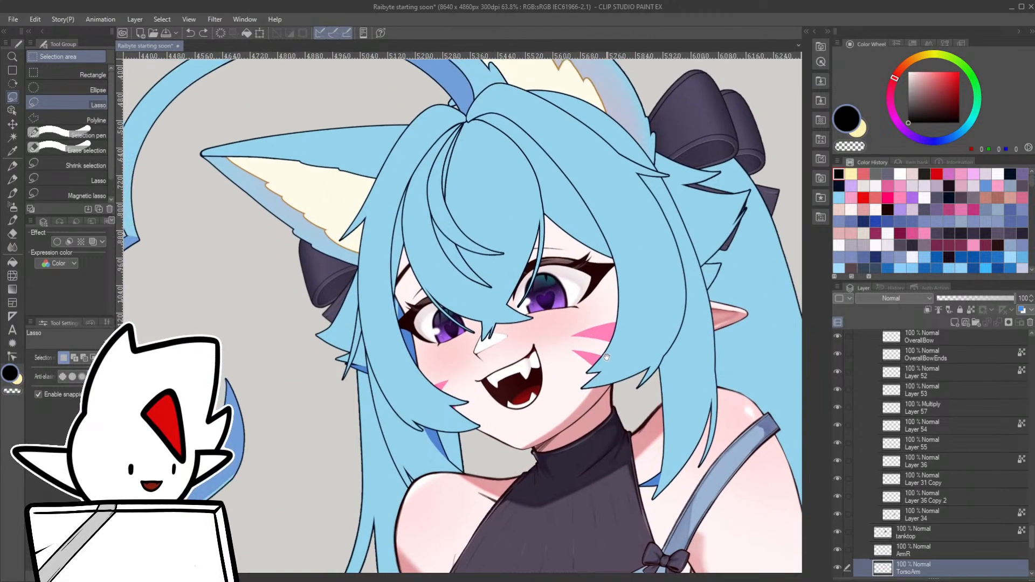
key("p")
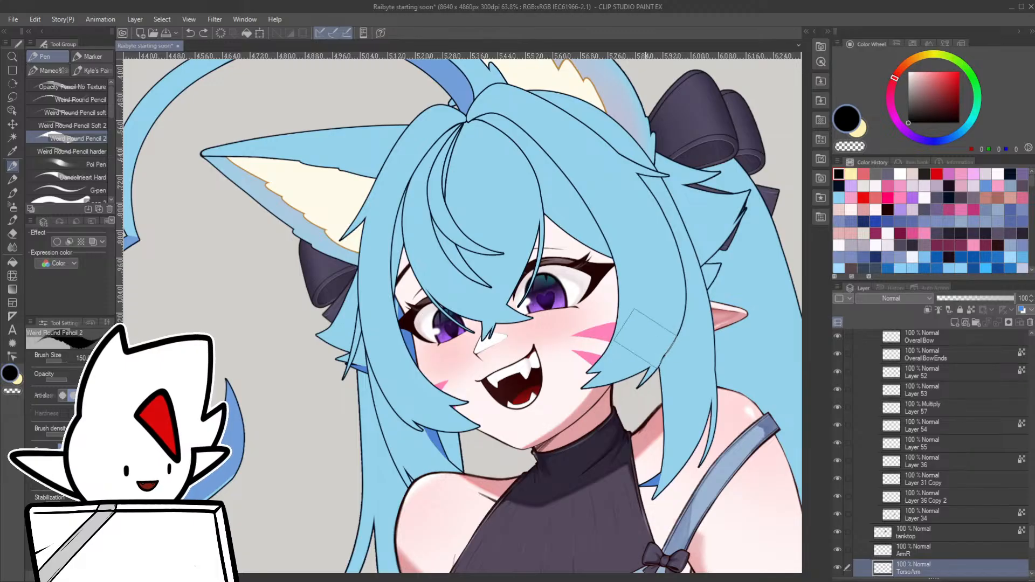
scroll(628, 333, "up", 3)
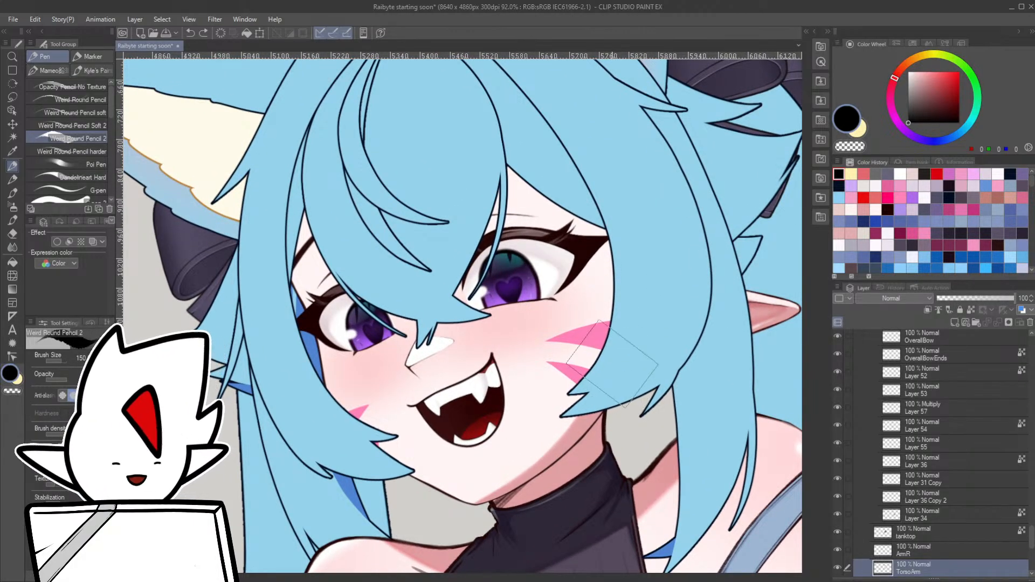
left_click_drag(607, 360, 582, 375)
key("ctrl+z")
left_click(600, 366, "ctrl")
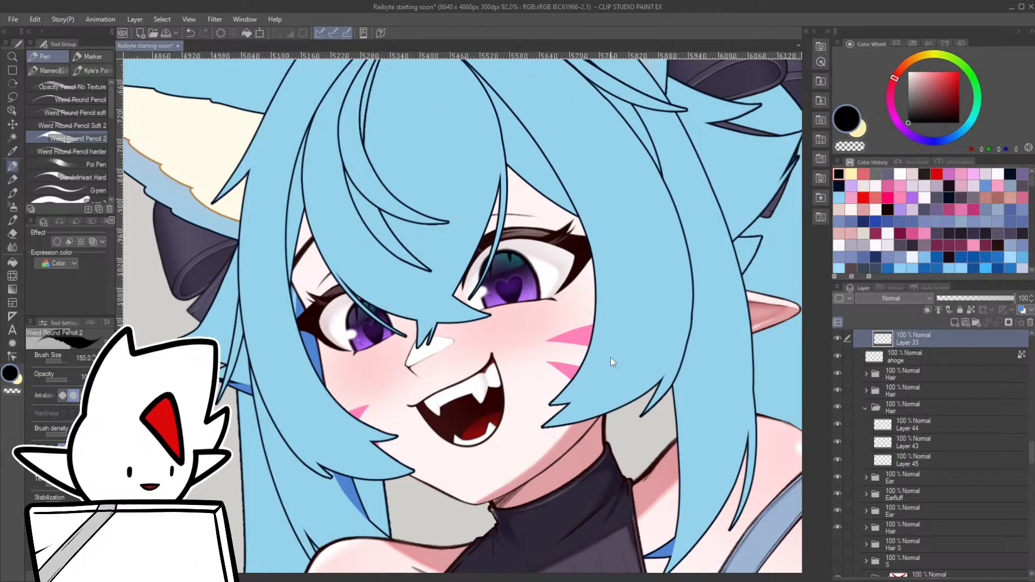
key("ctrl+z")
- Move the thin Layer 37 hair strand to several spots around the cheek lock, undoing each move
key("ctrl+shift+n")
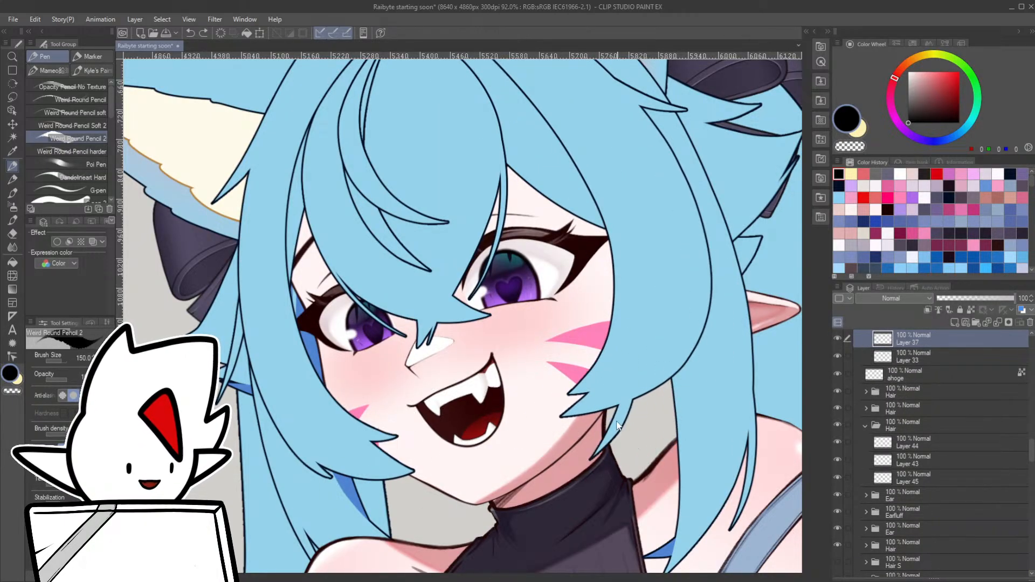
key("ctrl+z")
mouse_move(710, 302)
left_mouse_down()
mouse_move(668, 427)
mouse_move(645, 429)
mouse_move(662, 432)
left_mouse_up()
key("ctrl+z")
key("ctrl+z")
key("ctrl+z")
key("ctrl+z")
left_click_drag(693, 356, 641, 448)
key("ctrl+z")
left_click_drag(728, 300, 687, 444)
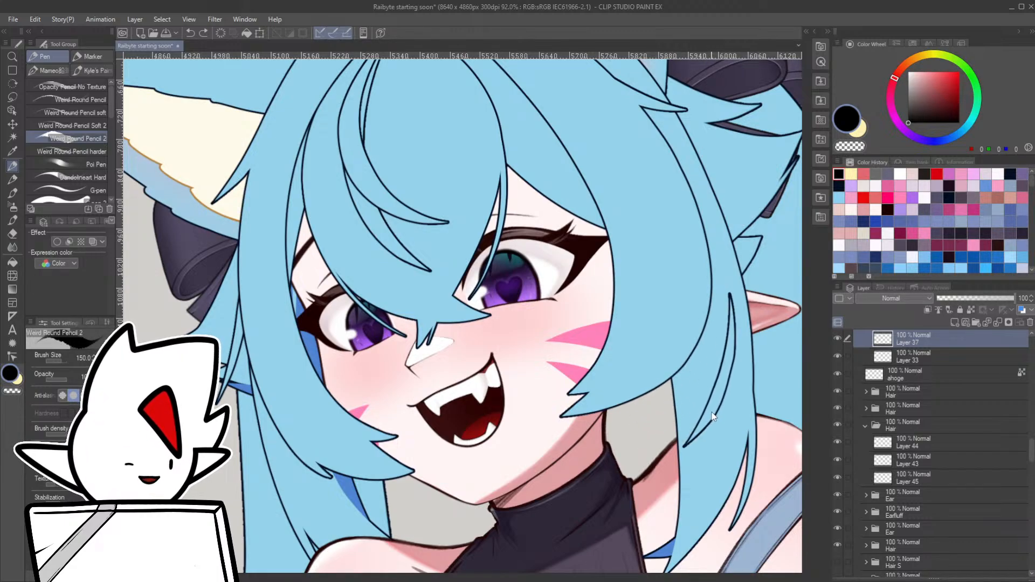
key("ctrl+z")
- Shift the Layer 37 strand and the Layer 33 cheek lock once more to show how they overlap, and undo the moves
left_click_drag(710, 281, 666, 414)
key("ctrl+z")
left_click_drag(704, 320, 657, 437)
key("ctrl+z")
key("ctrl+z")
key("ctrl+z")
key("ctrl+z")
key("ctrl+z")
key("ctrl+z")
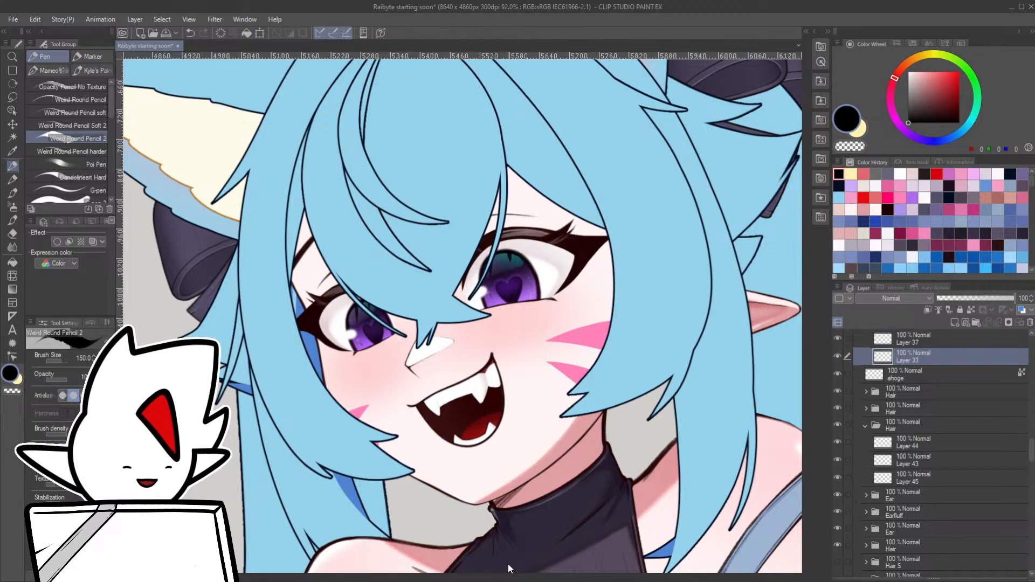
- Pull the Layer 35 side lock away from the opposite cheek to show the separate hair part, and undo the move
key("ctrl+z")
key("ctrl+z")
key("ctrl+z")
key("ctrl+z")
key("ctrl+z")
key("ctrl+z")
key("ctrl+z")
key("ctrl+z")
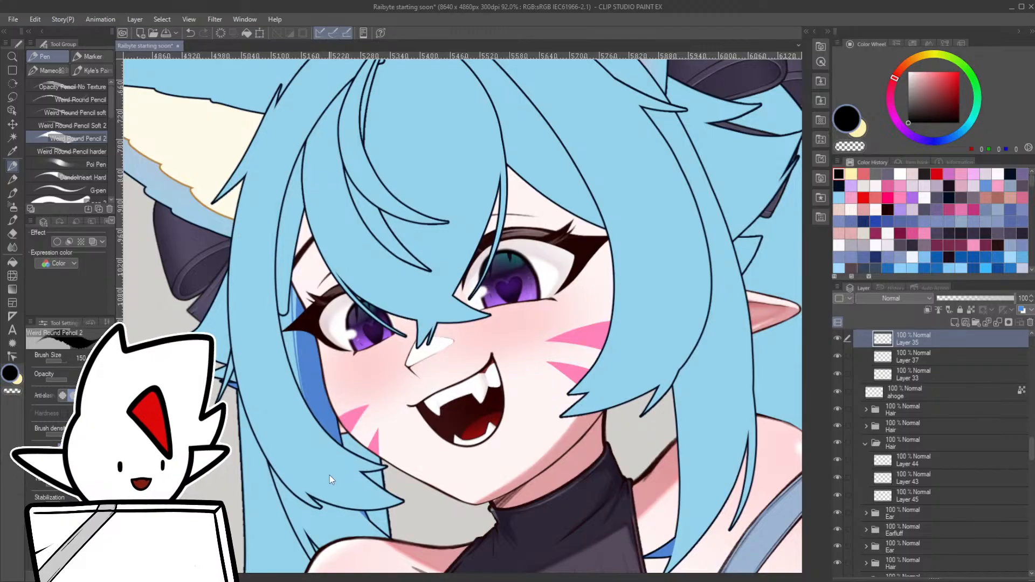
- Shift the small Layer 38 hair tufts beside the ears, undo the moves, and select Layer 33
key("ctrl+z")
key("ctrl+z")
key("ctrl+z")
key("ctrl+z")
key("ctrl+z")
key("ctrl+z")
key("ctrl+z")
key("ctrl+z")
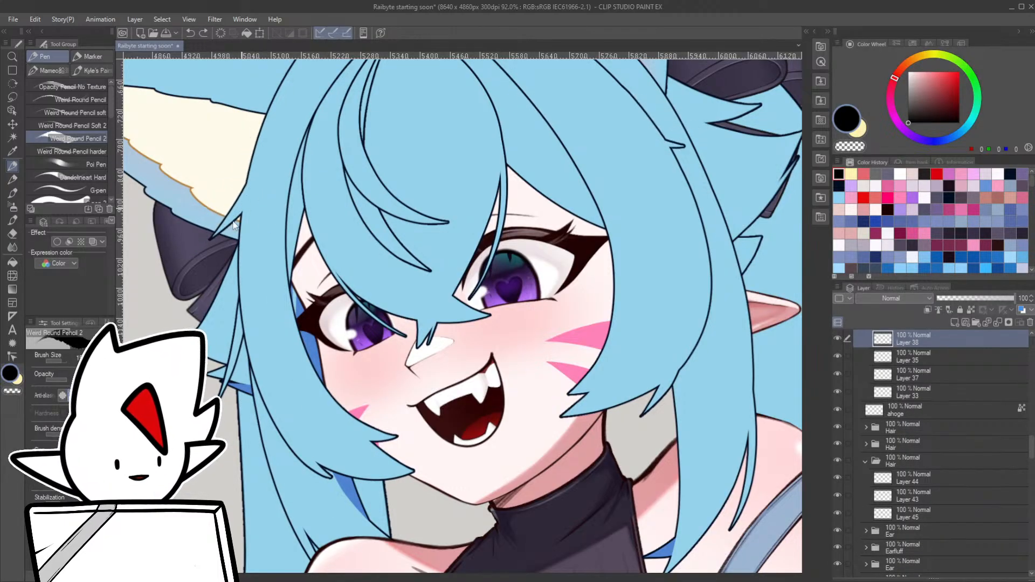
key("ctrl+z")
key("ctrl+z")
key("ctrl+z")
key("ctrl+z")
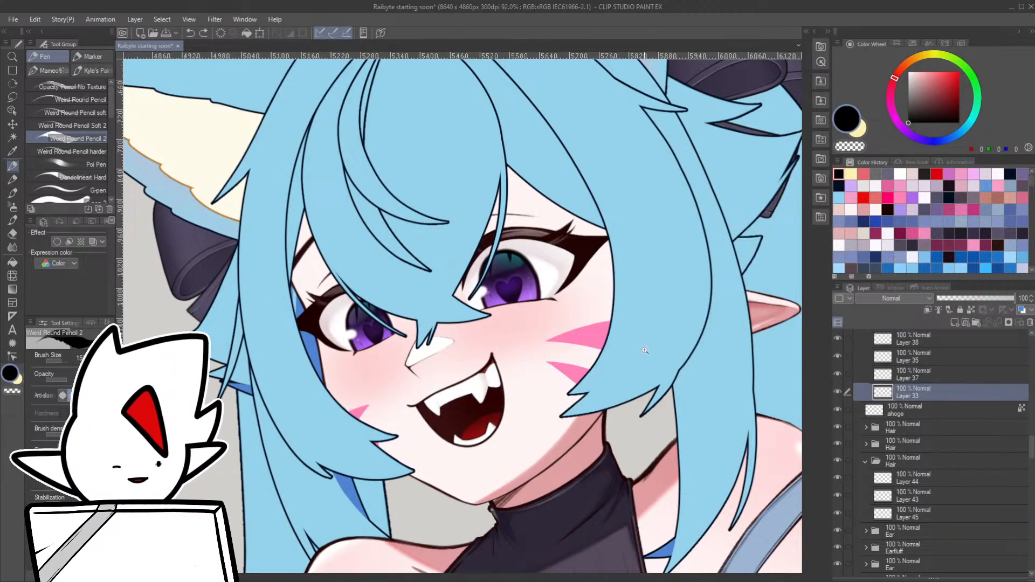
- Move the thin Hair Copy 2 strand over the eye to show it as a separate bang, undo the moves, and reselect Layer 33
scroll(647, 353, "down", 2)
key("ctrl+z")
key("ctrl+z")
key("ctrl+z")
key("ctrl+z")
key("ctrl+z")
key("ctrl+z")
key("ctrl+z")
key("ctrl+z")
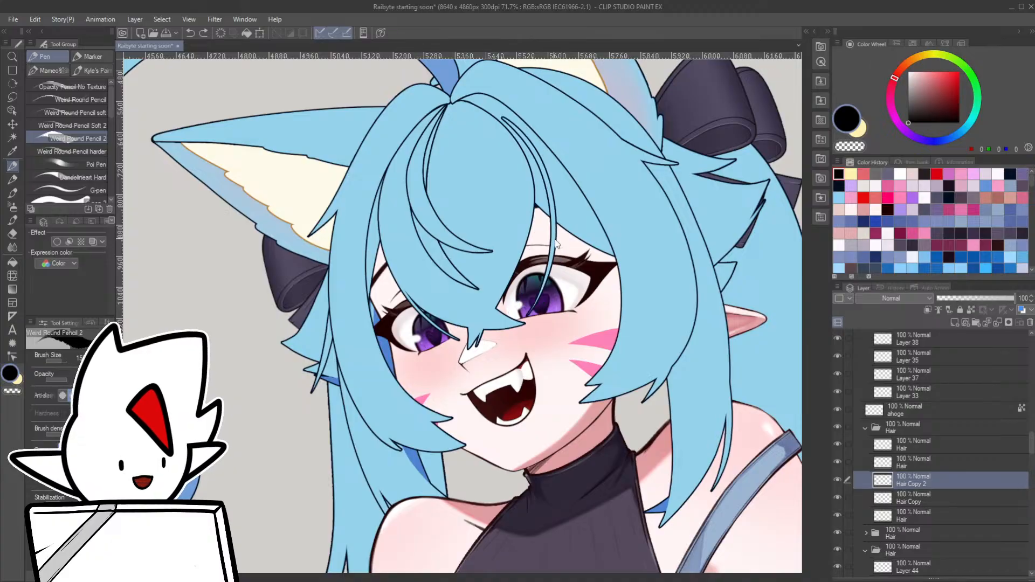
key("ctrl+z")
key("ctrl+z")
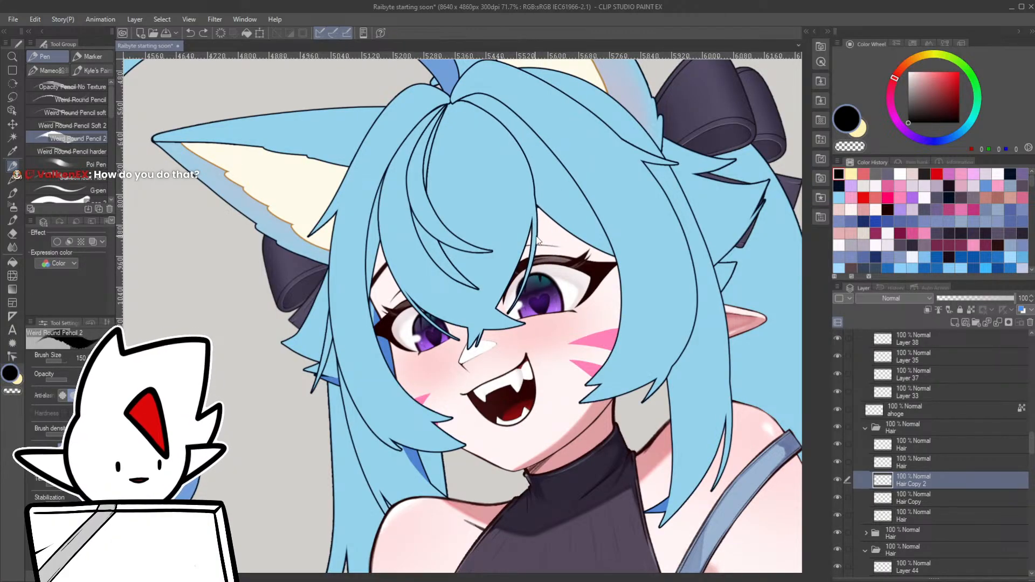
key("ctrl+z")
key("ctrl+z")
key("ctrl+z")
key("ctrl+z")
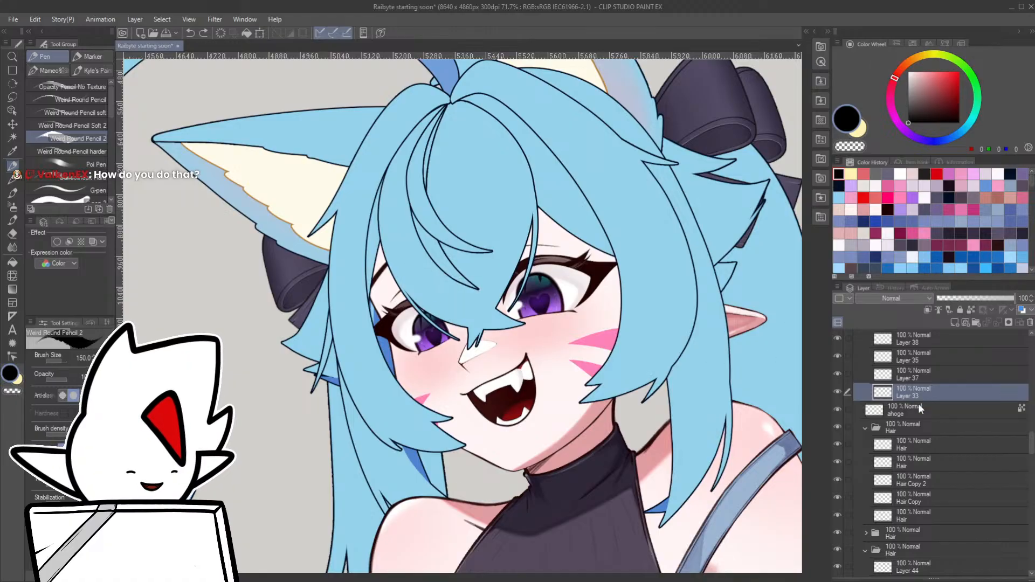
- Go through the HairArches folder and its Layer 38, Layer 35 and Layer 37 to compare the folder's and layers' properties
scroll(906, 394, "up", 3)
left_click(894, 405)
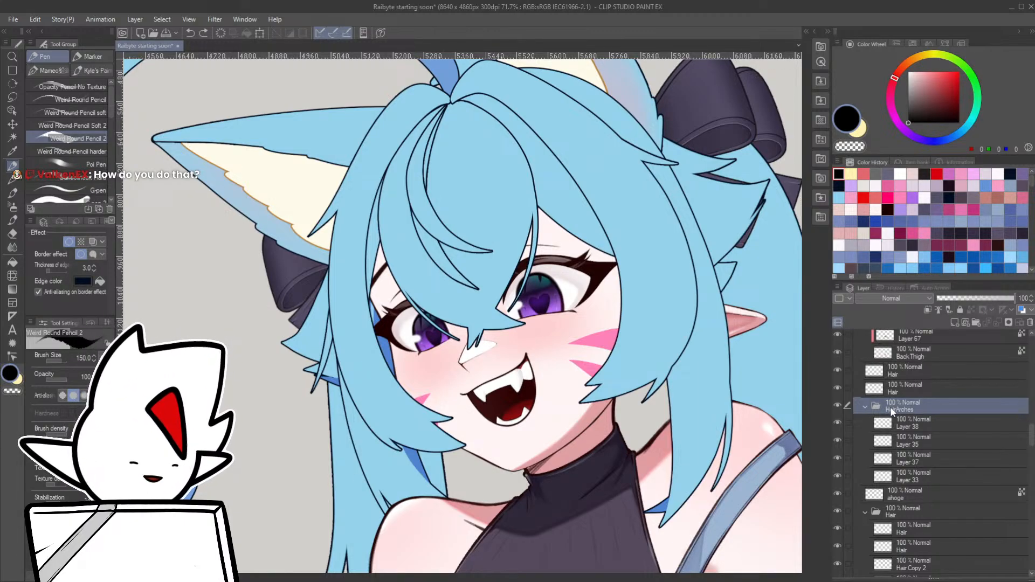
left_click(914, 426)
left_click(914, 441)
left_click(907, 458)
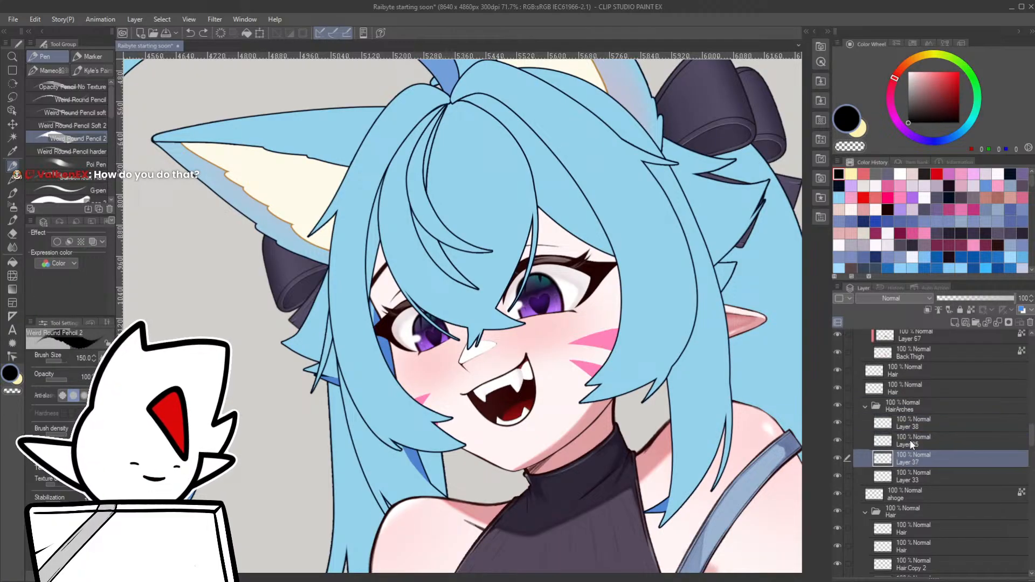
left_click(910, 440)
left_click(911, 424)
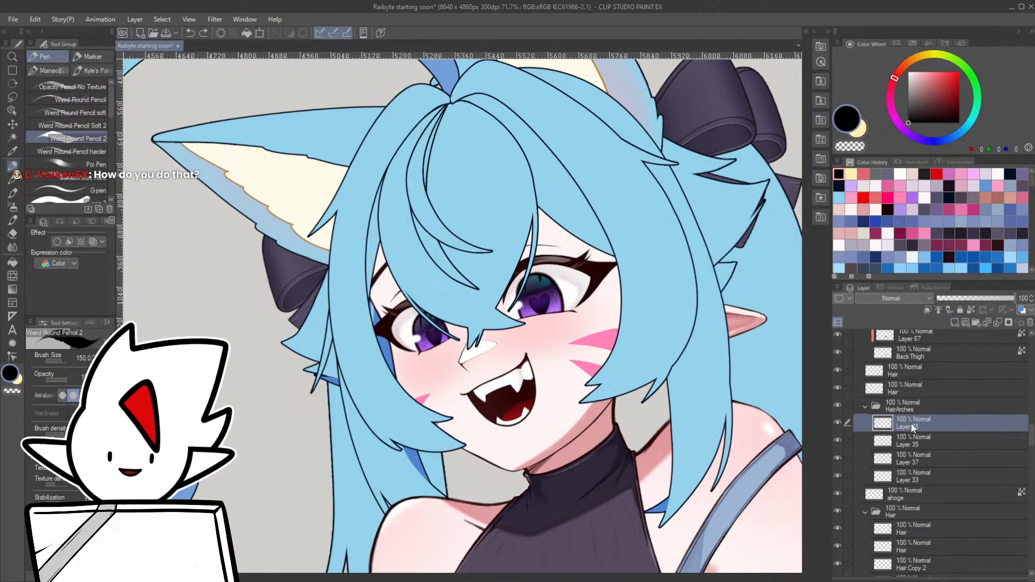
left_click(904, 406)
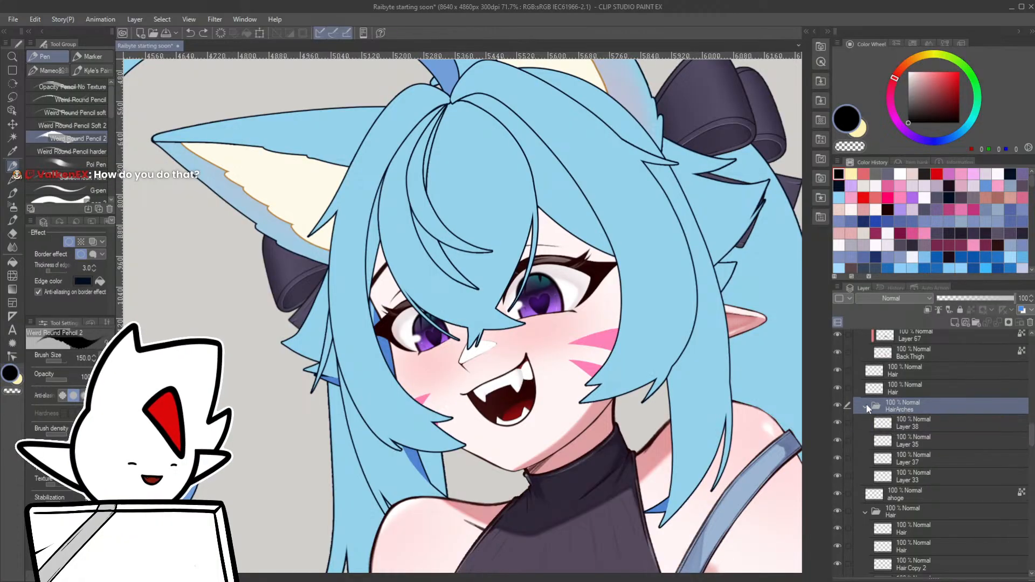
- Turn the border effect of the HairArches folder off and on again to show how it outlines the hair
left_click(70, 240)
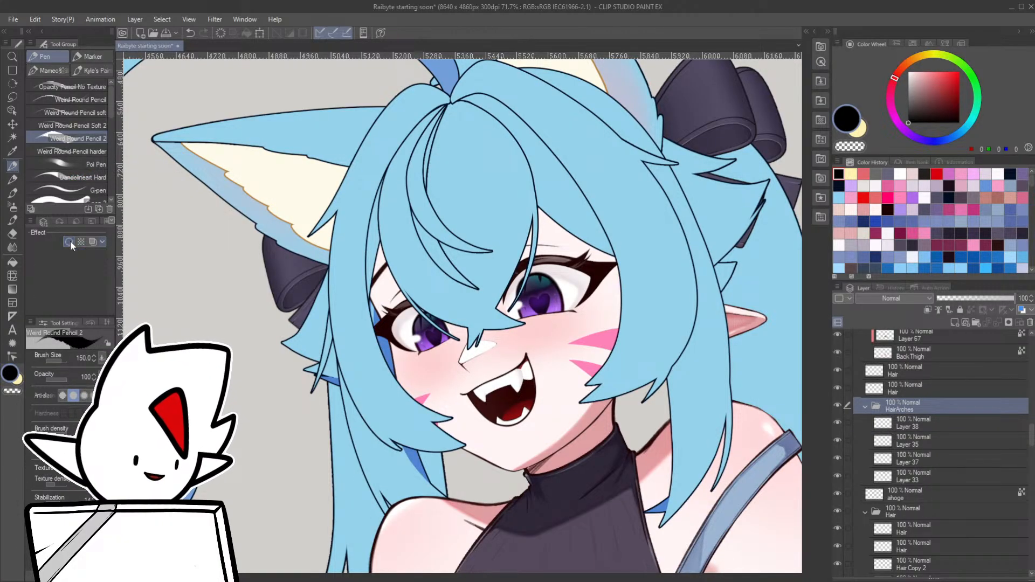
left_click(70, 240)
left_click(71, 241)
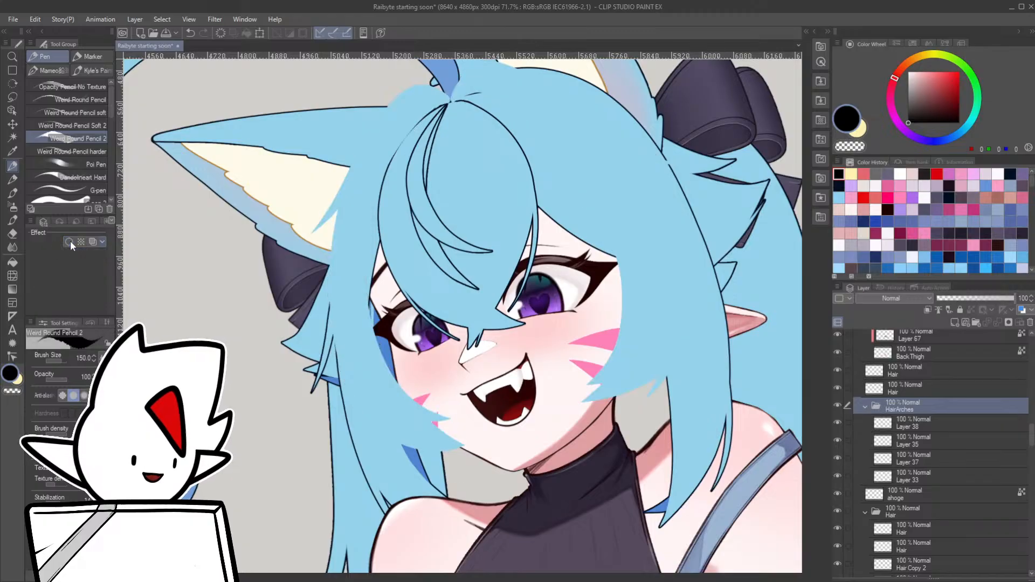
left_click(70, 241)
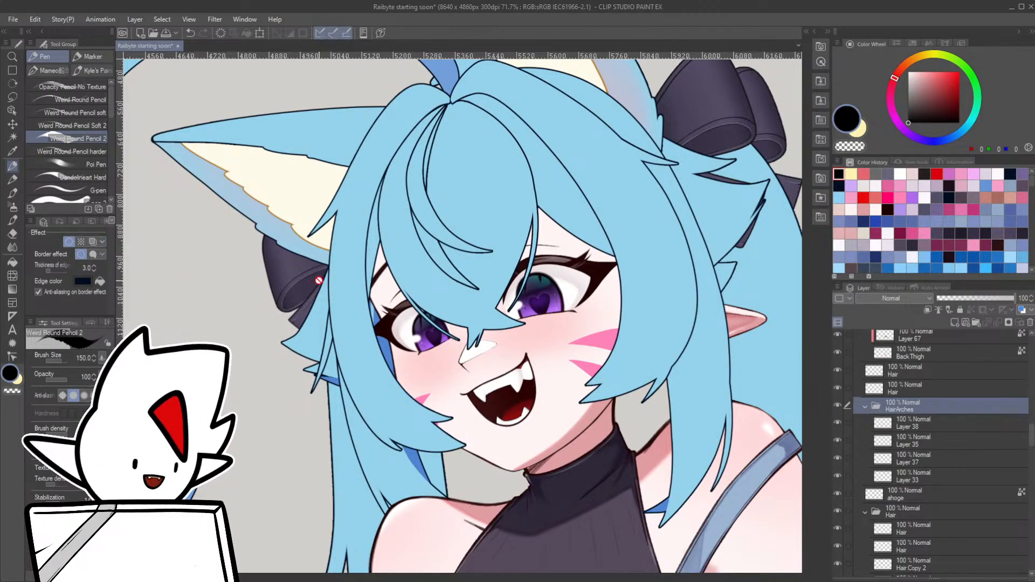
- On Layer 38, sample the hair's light blue, paint a short test stroke beside the hair with a smaller Pencil brush, and undo it
left_click(907, 427)
key("p")
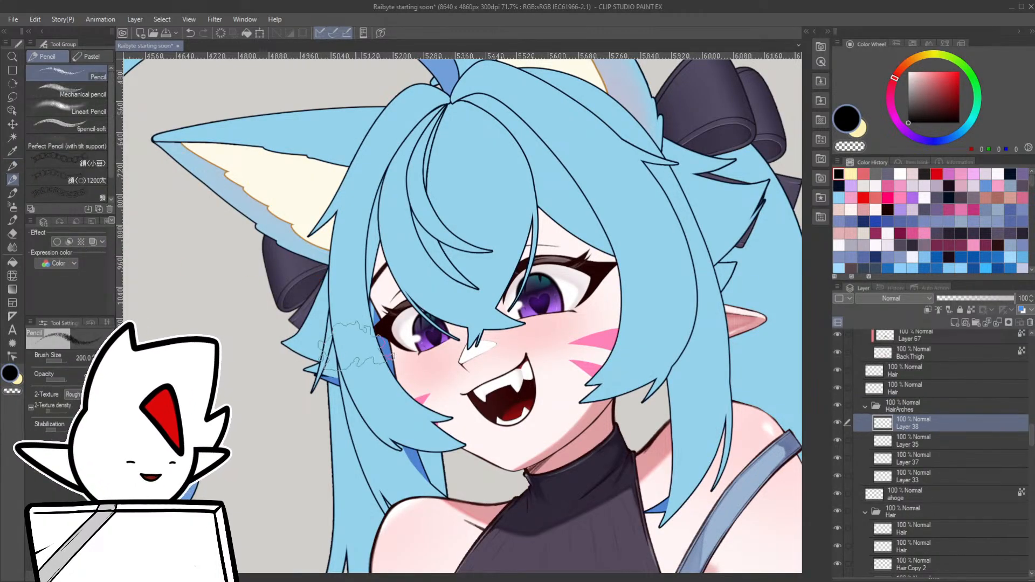
left_click(358, 345, "alt")
key("bracketleft")
key("bracketleft")
key("bracketleft")
key("bracketleft")
left_click_drag(281, 376, 290, 461)
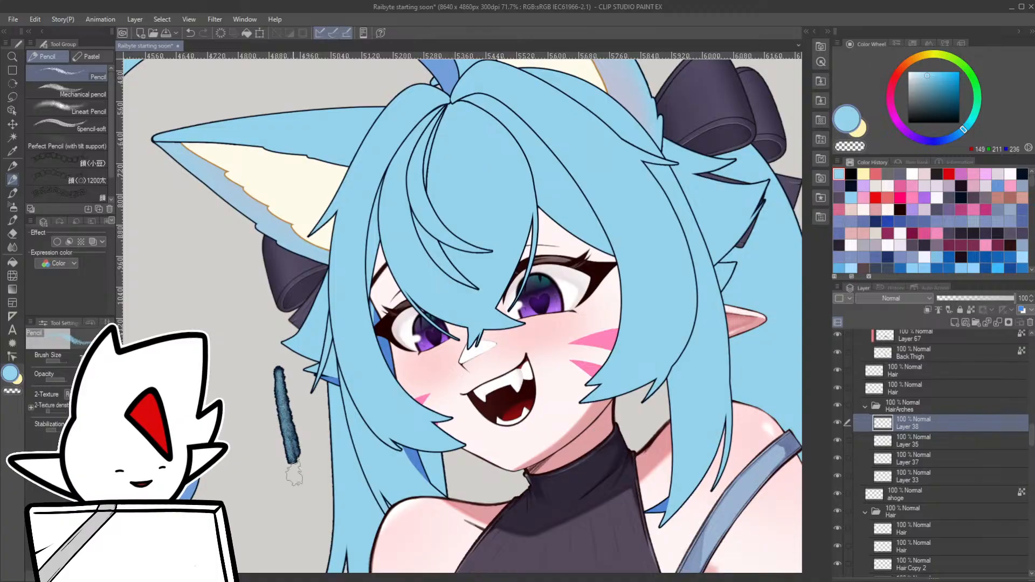
key("ctrl+z")
- Paint a test lock beside the hair with the Dandolineart Hard pen at size 175 to show the automatic outline, and undo it
key("p")
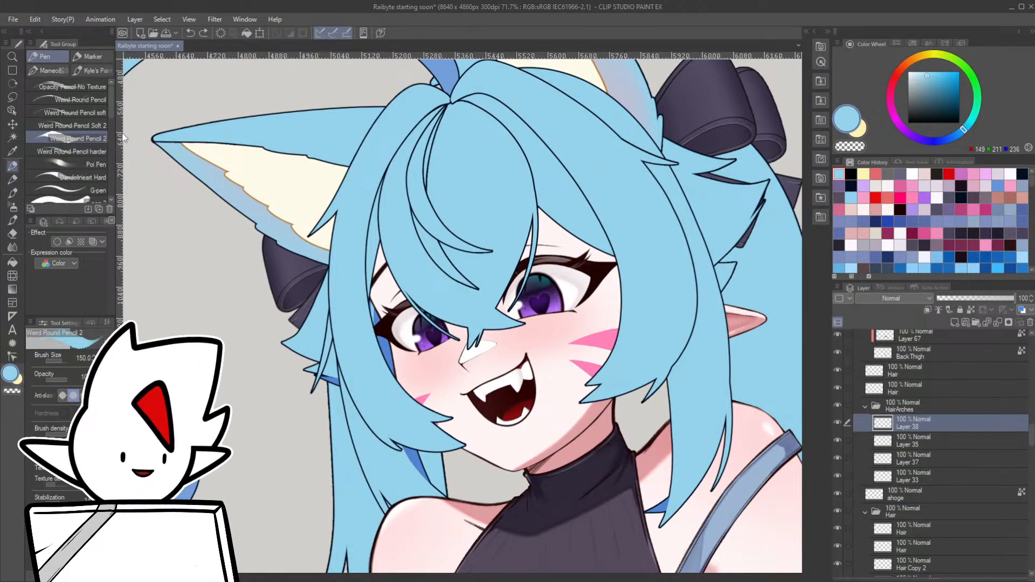
left_click(98, 178)
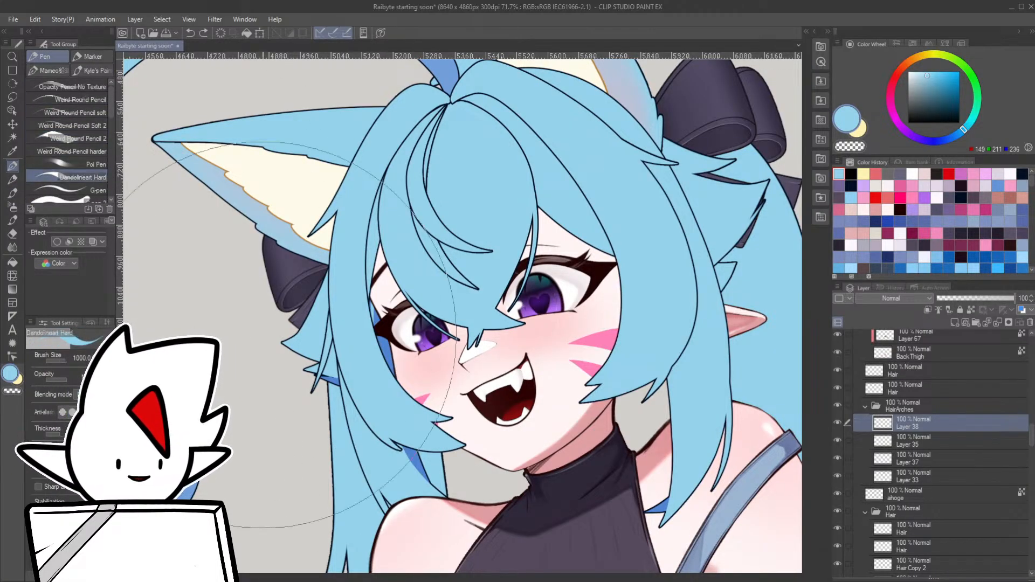
key("bracketleft")
key("bracketleft")
key("bracketleft")
key("bracketleft")
key("bracketleft")
key("bracketleft")
left_click_drag(255, 353, 287, 459)
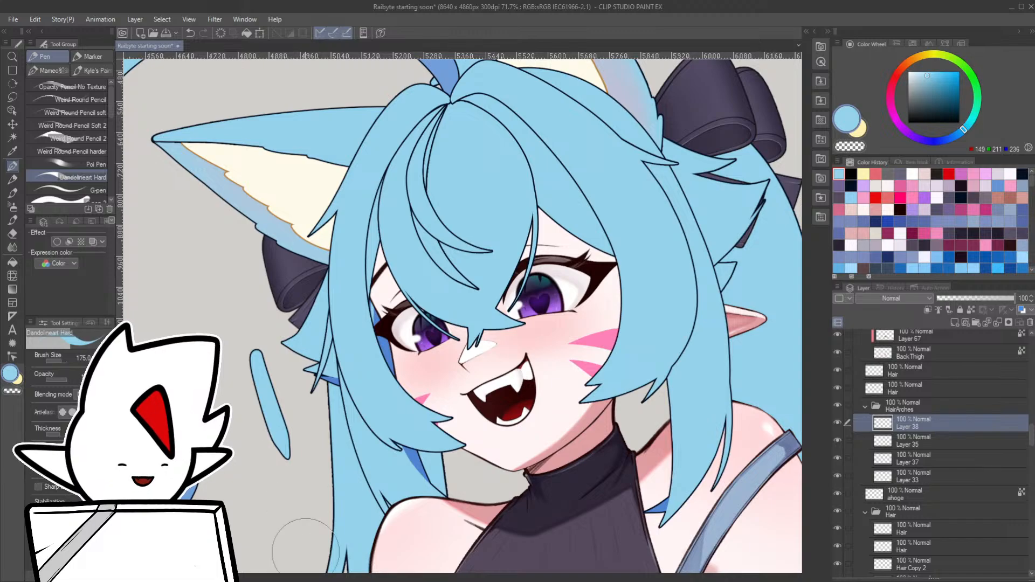
key("ctrl+z")
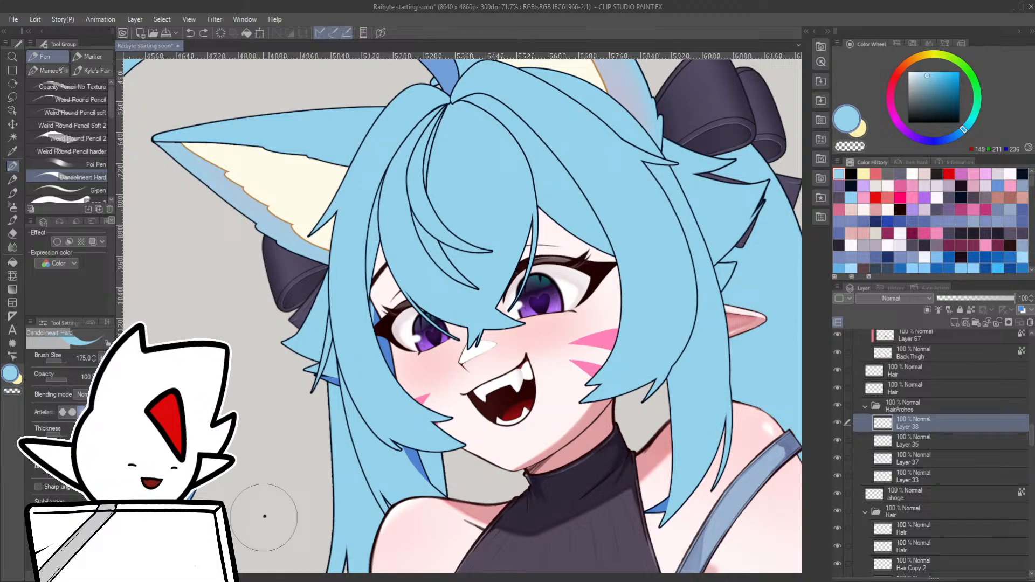
- Show the HairArches folder's border effect settings again, and reselect Layer 38
left_click(920, 441)
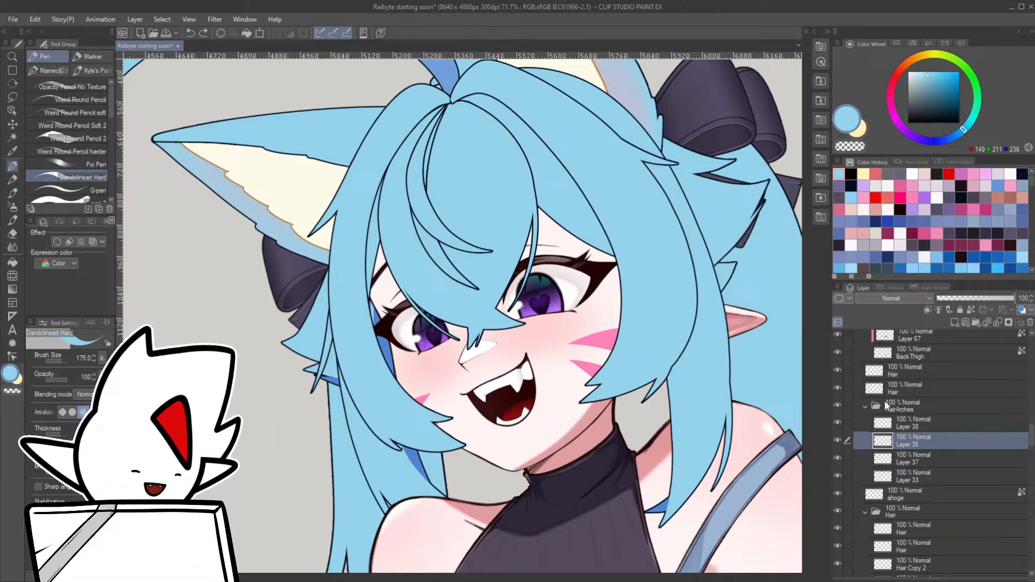
left_click(914, 411)
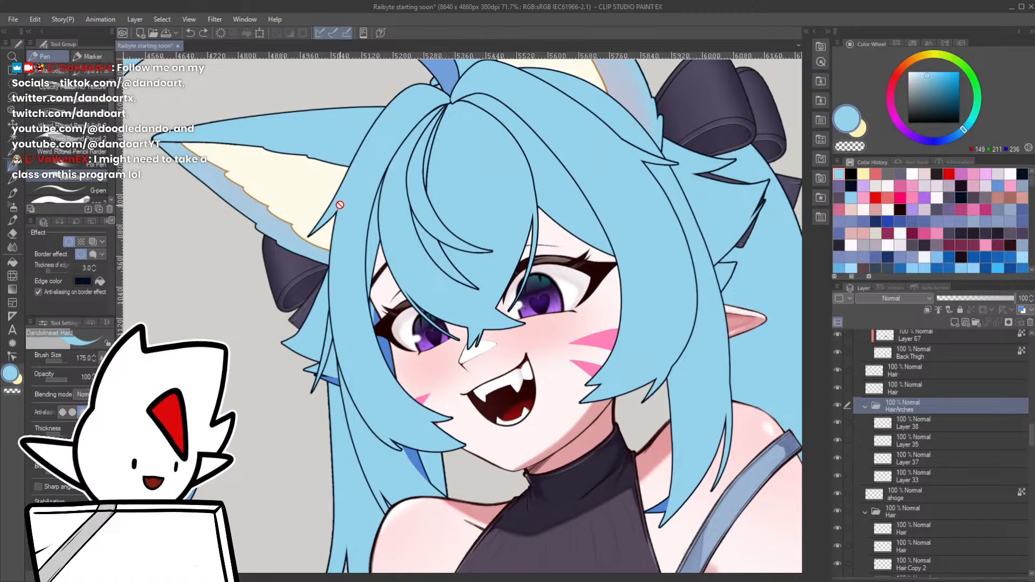
key("alt+[")
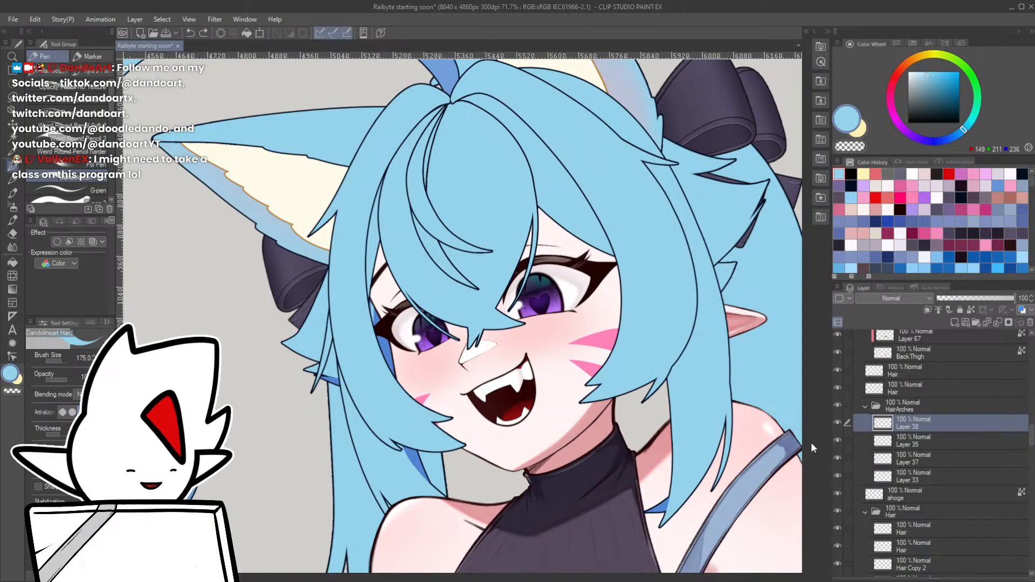
- Pull apart the PinkyToe, PinkyToeUL and PinkyToebtm layers on the raised foot to show the toe's separate parts, and undo the moves
scroll(697, 496, "down", 4)
scroll(697, 496, "down", 6)
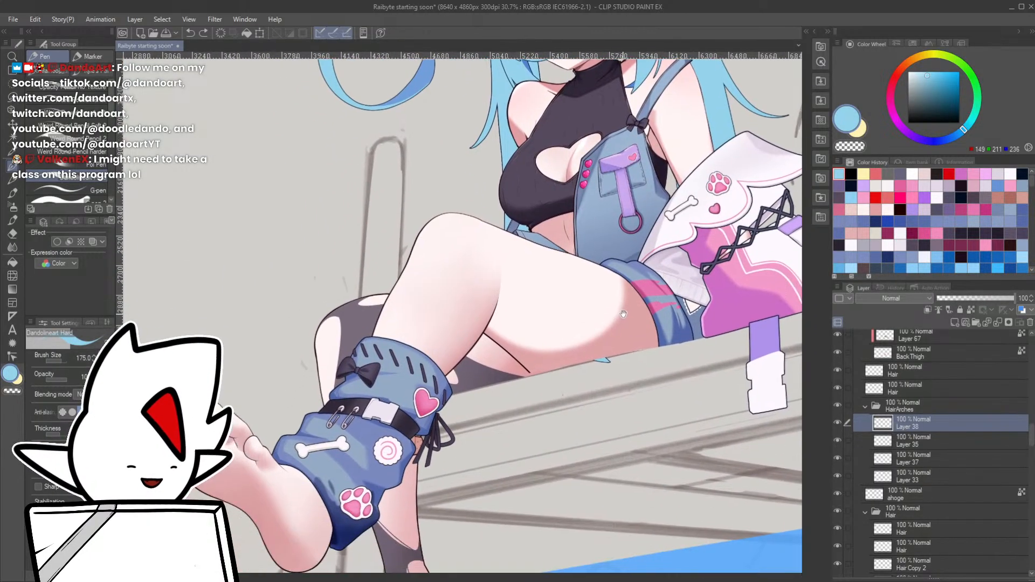
scroll(499, 443, "up", 5)
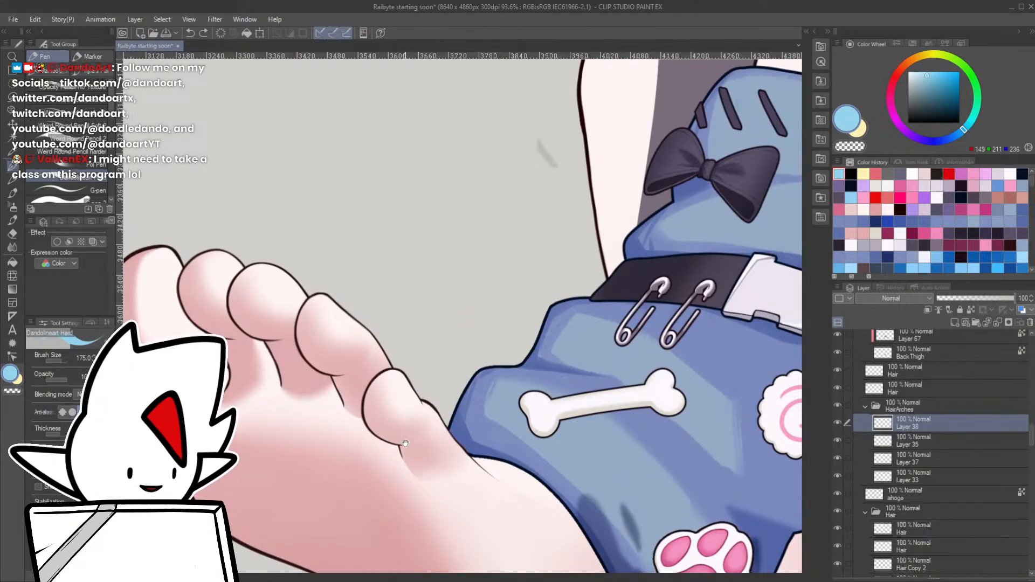
left_click_drag(447, 426, 503, 336)
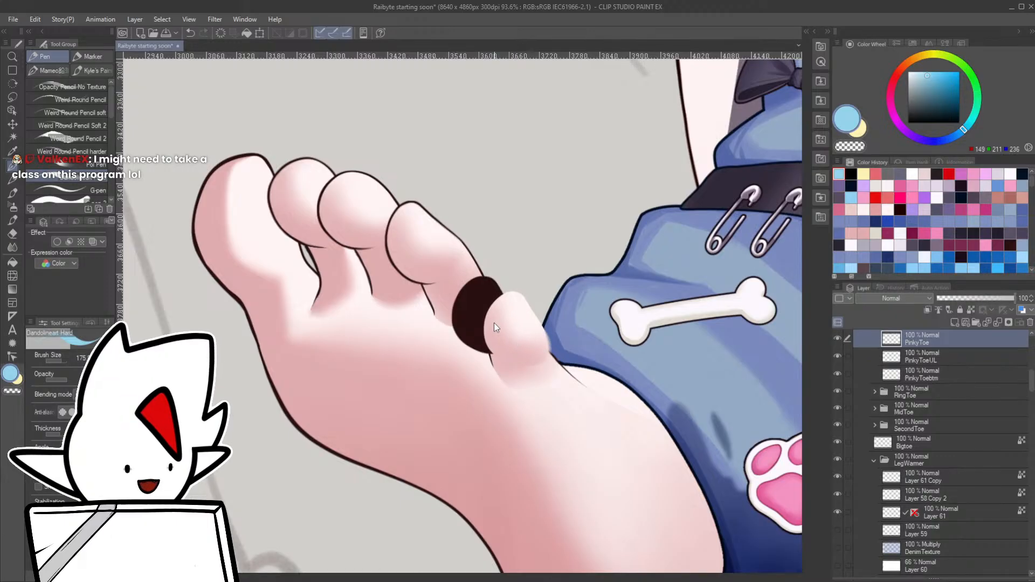
left_click_drag(474, 302, 491, 267)
left_click_drag(521, 314, 509, 256)
left_click_drag(512, 351, 533, 344)
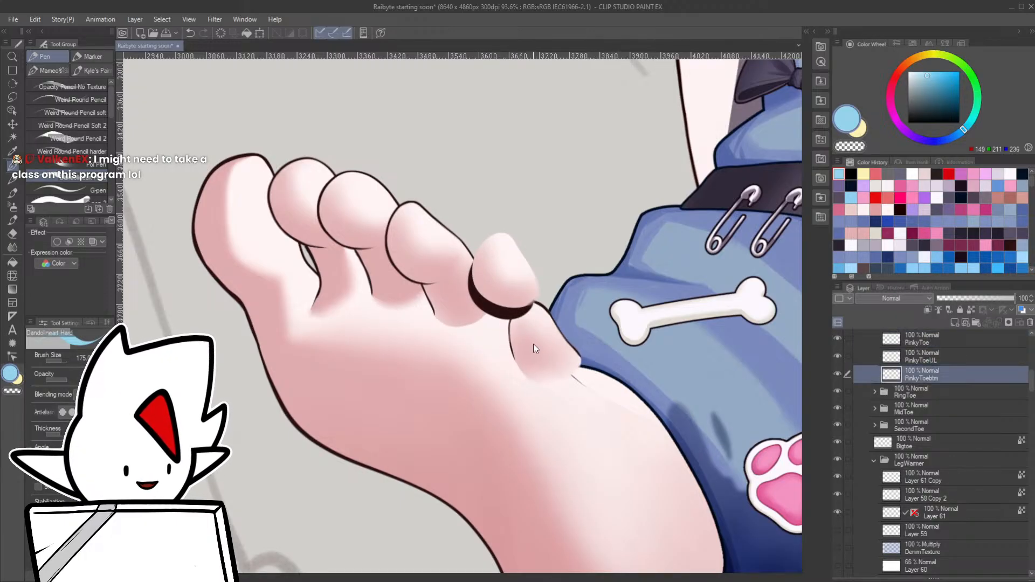
key("ctrl+z")
key("ctrl+z")
key("ctrl+z")
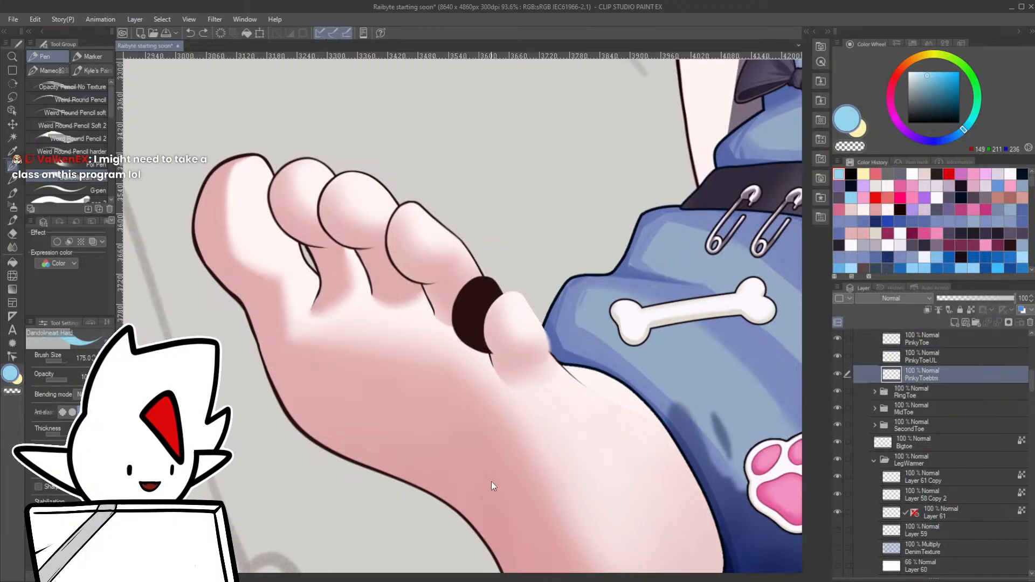
key("ctrl+z")
key("ctrl+z")
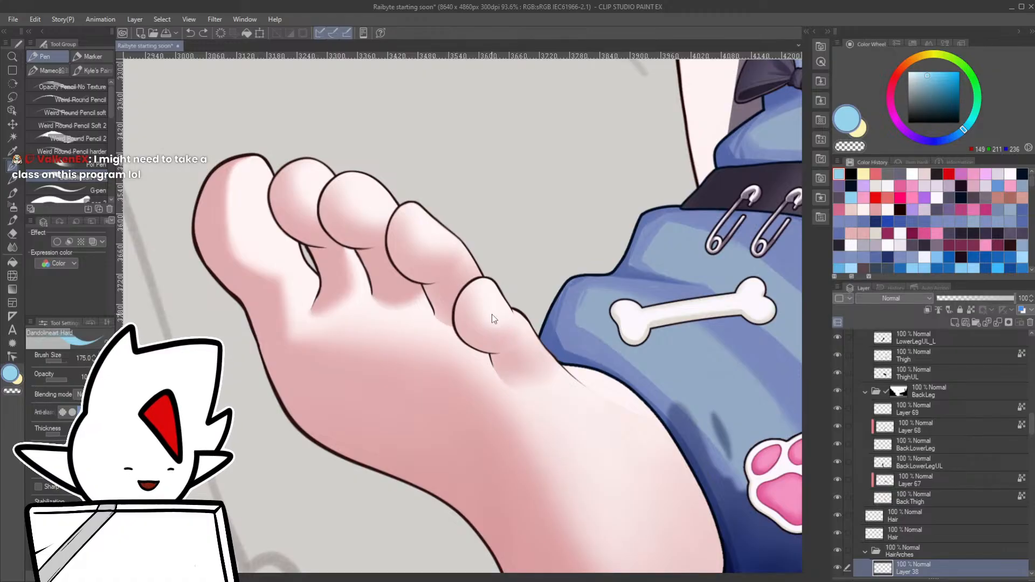
- Redo the pinky toe separation, shift the PinkyToebtm base once more, and undo all moves to restore the toe
key("ctrl+y")
key("ctrl+y")
key("ctrl+y")
key("ctrl+y")
key("ctrl+y")
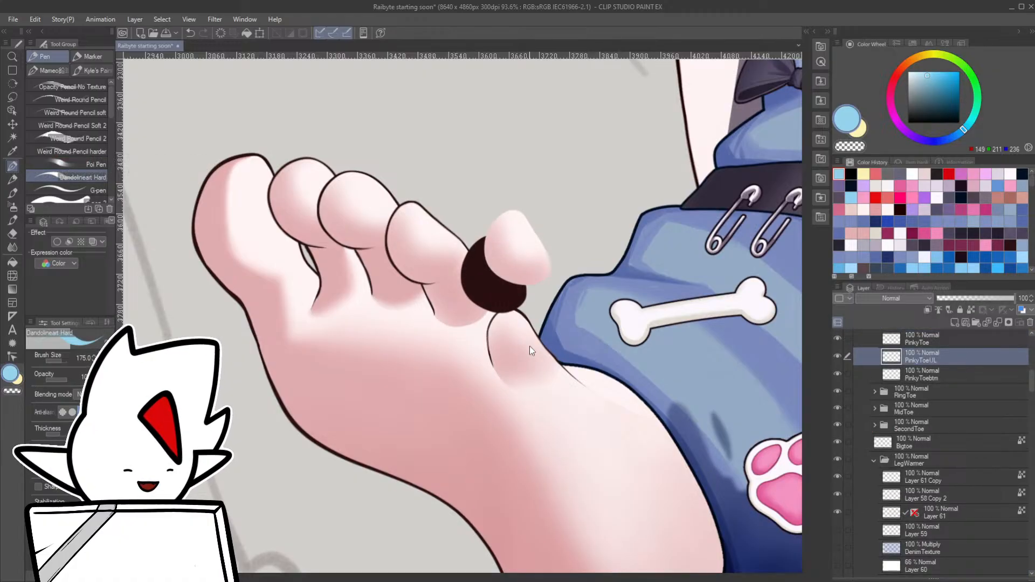
left_click_drag(527, 349, 526, 377)
key("ctrl+z")
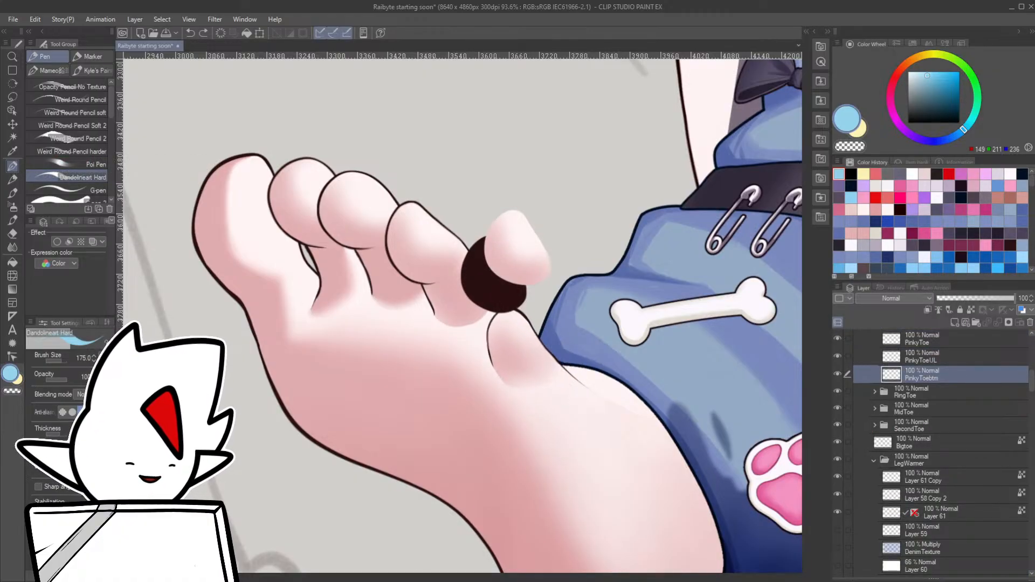
left_click(542, 360, "ctrl+shift")
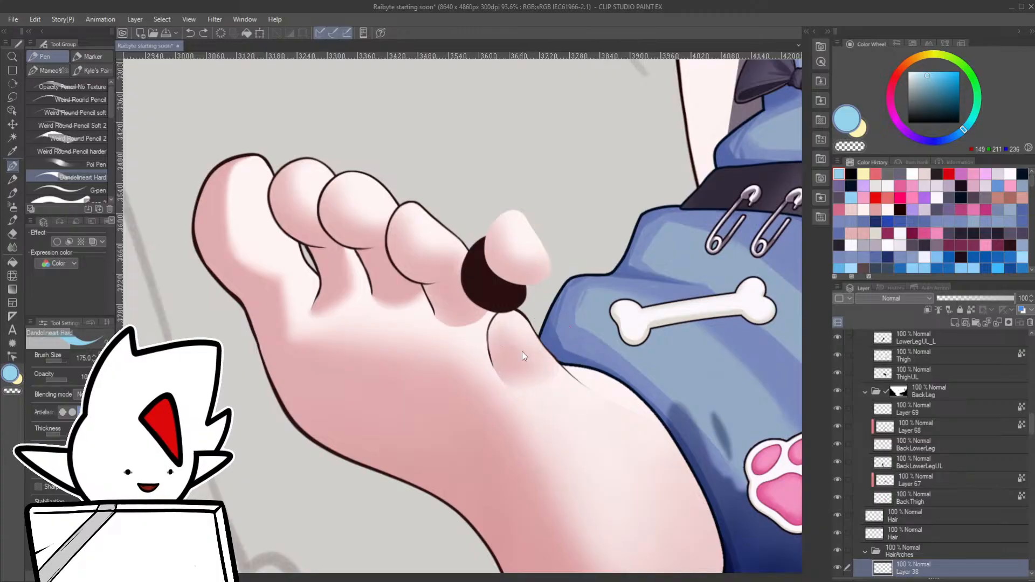
scroll(512, 399, "down", 3)
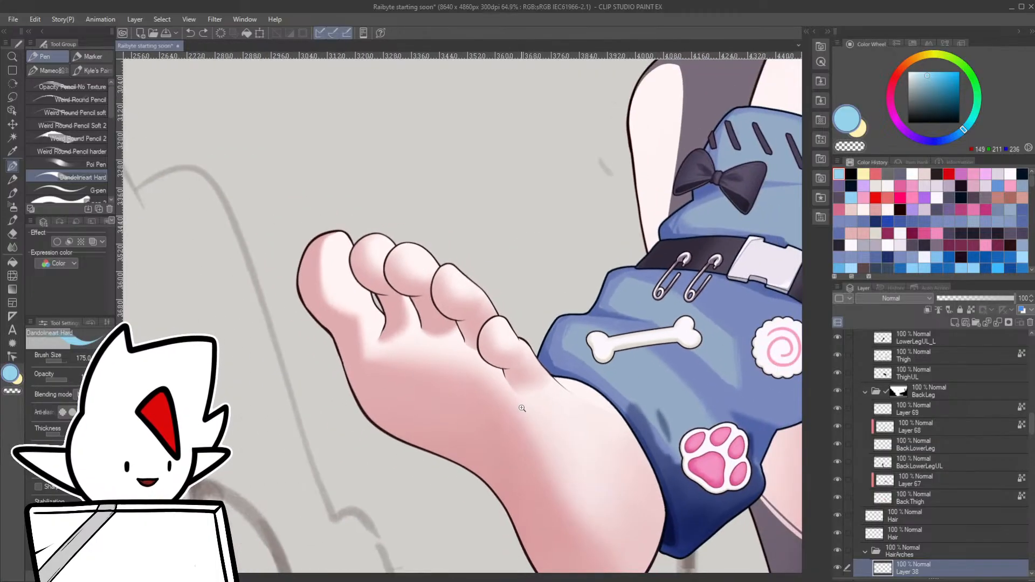
- Select the PinkyToe and PinkyToeUL layers together, enlarge the pen to 450, and undo a trial stroke over the toe
left_click(498, 338, "ctrl+shift")
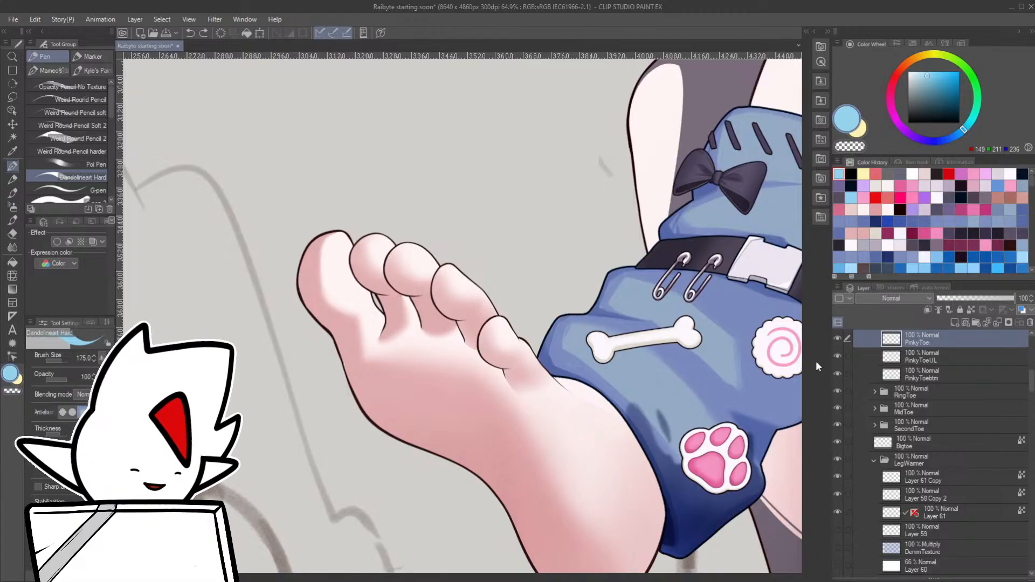
scroll(1021, 380, "up", 3)
left_click(928, 413, "ctrl")
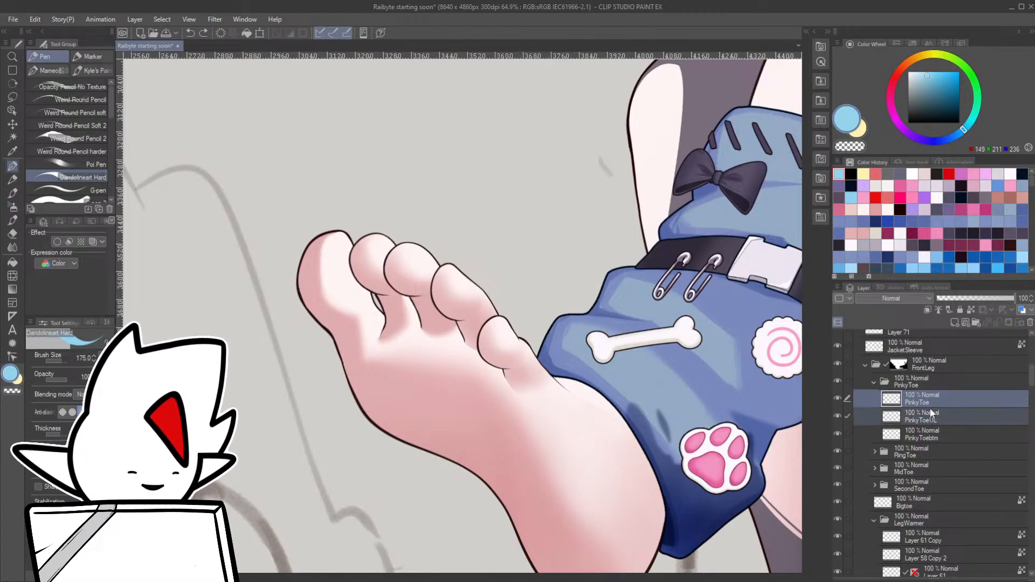
key("bracketright")
key("bracketright")
key("bracketright")
key("bracketright")
key("bracketright")
key("bracketright")
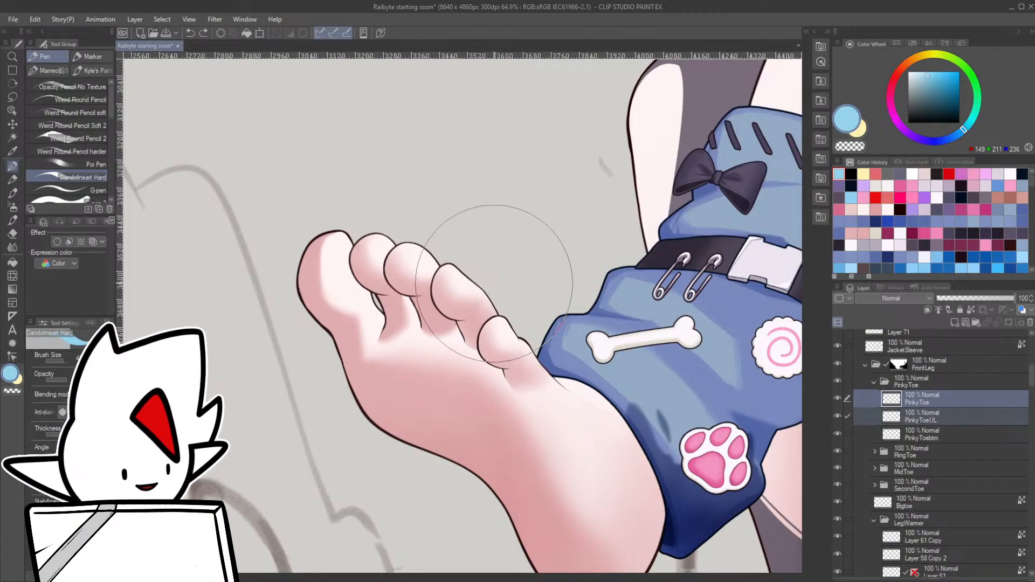
left_click_drag(495, 281, 476, 339)
key("ctrl+z")
- Push the pinky toe tip back and forth with Liquify at size 350 to demonstrate its movement, and restore its shape
key("g")
key("g")
left_click_drag(510, 297, 476, 335)
left_click_drag(515, 299, 478, 342)
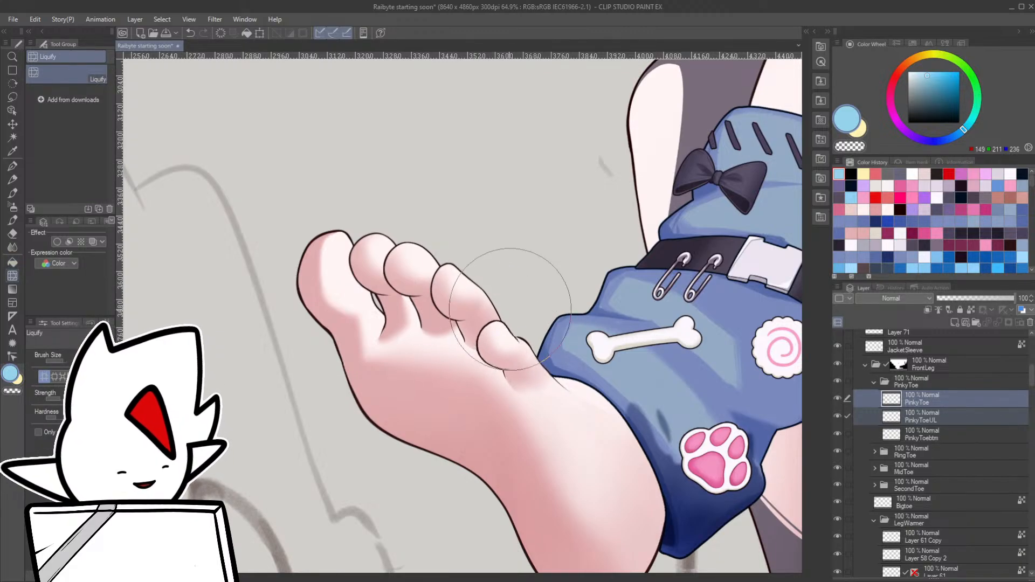
mouse_move(520, 303)
left_mouse_down()
mouse_move(493, 334)
mouse_move(488, 315)
mouse_move(470, 348)
left_mouse_up()
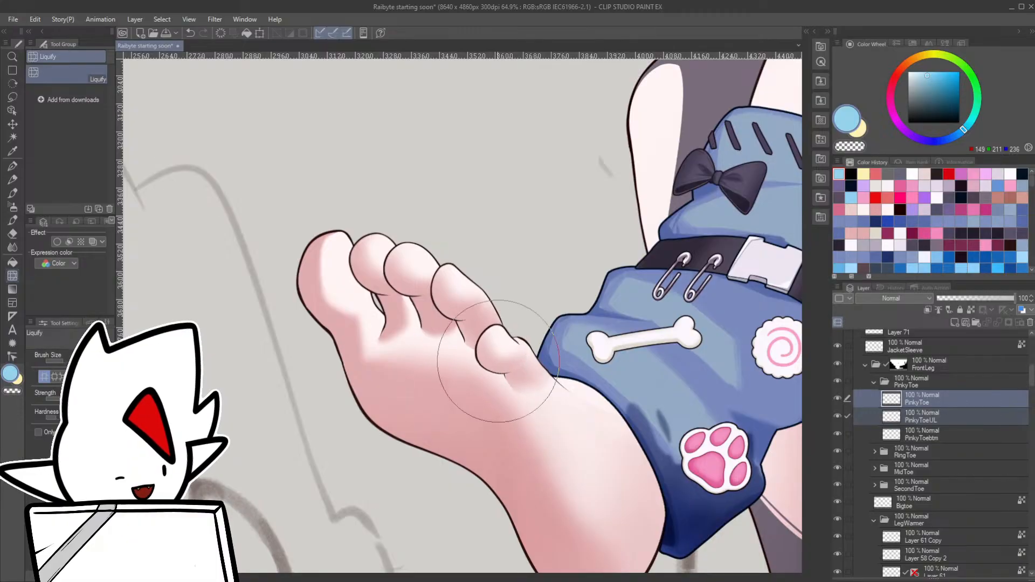
mouse_move(539, 356)
left_mouse_down()
mouse_move(547, 339)
mouse_move(479, 302)
left_mouse_up()
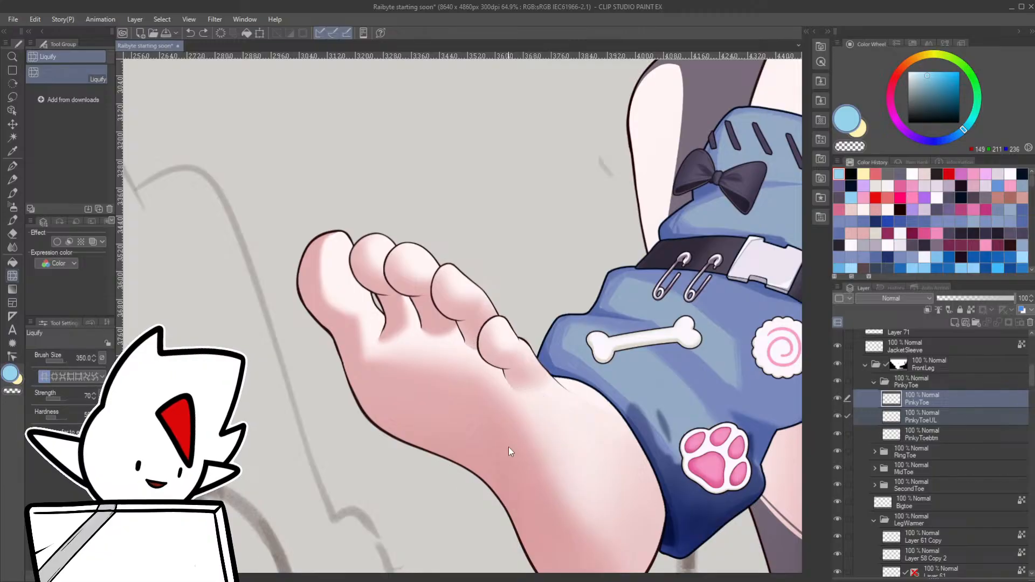
- Select the layer of the hair strand tip beside the cheek, undo a trial pen stroke, and lock its transparent pixels
scroll(509, 452, "down", 8)
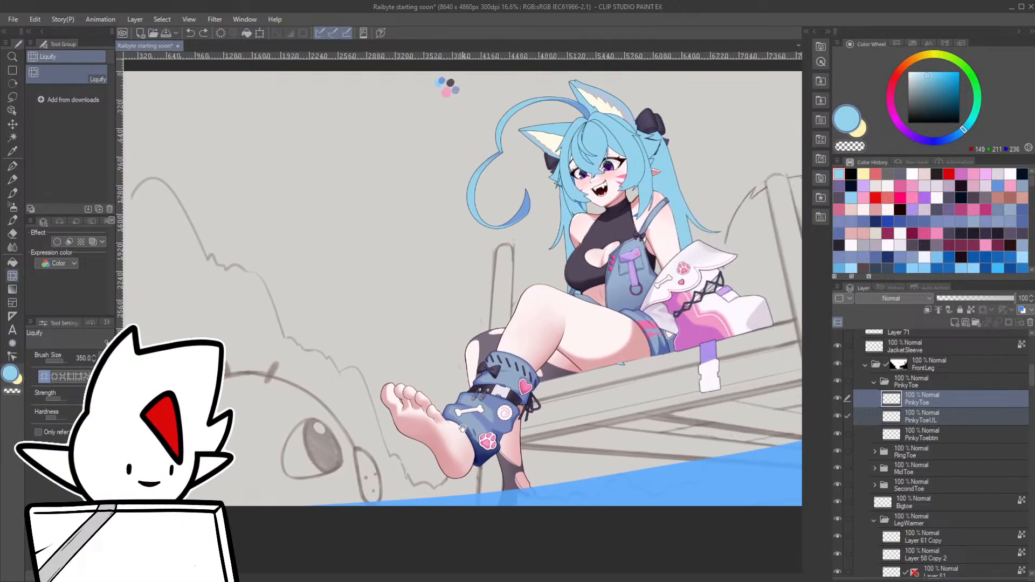
scroll(585, 188, "up", 8)
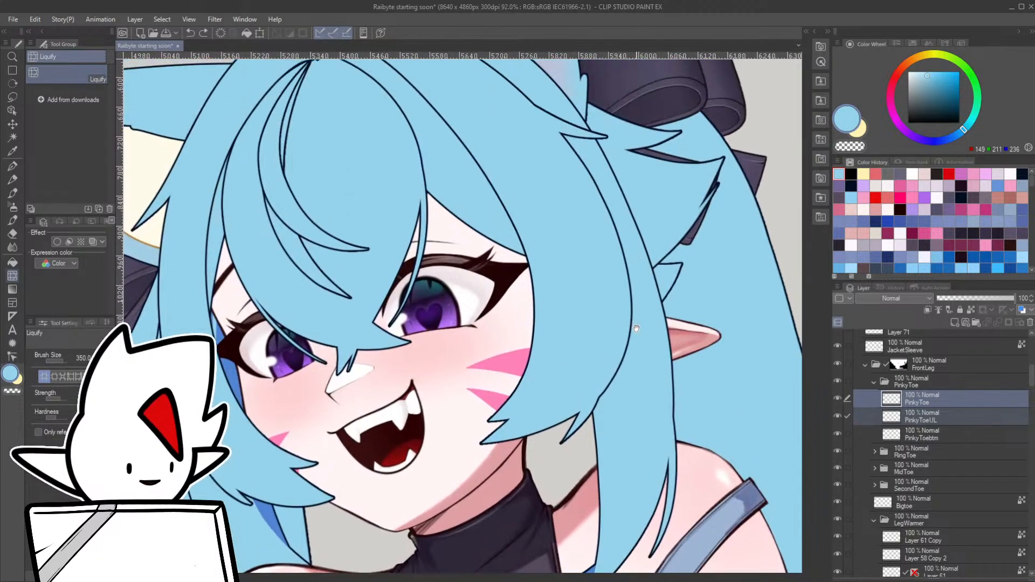
key("p")
left_click(588, 410, "ctrl+shift")
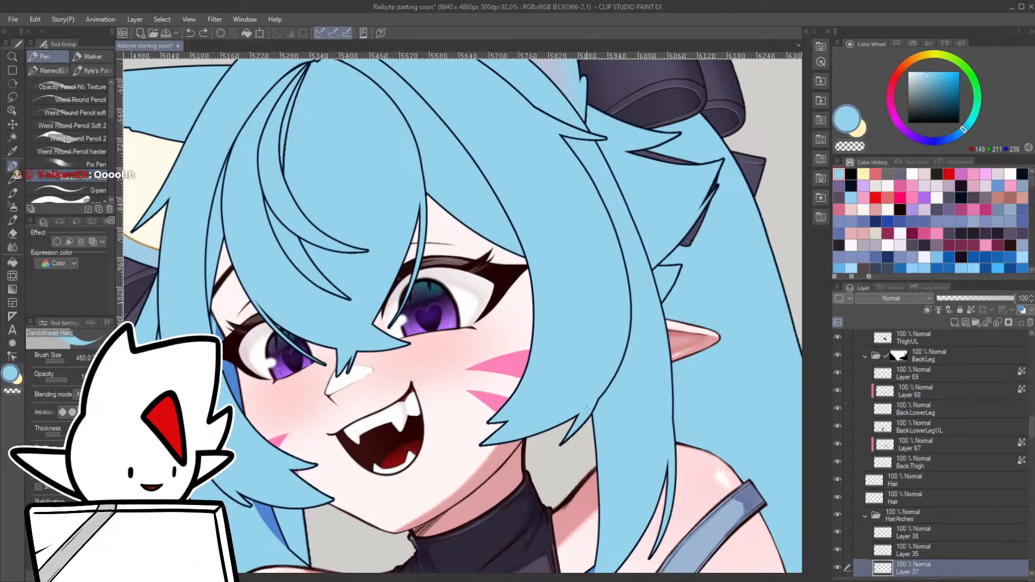
left_click_drag(588, 410, 615, 399)
key("ctrl+z")
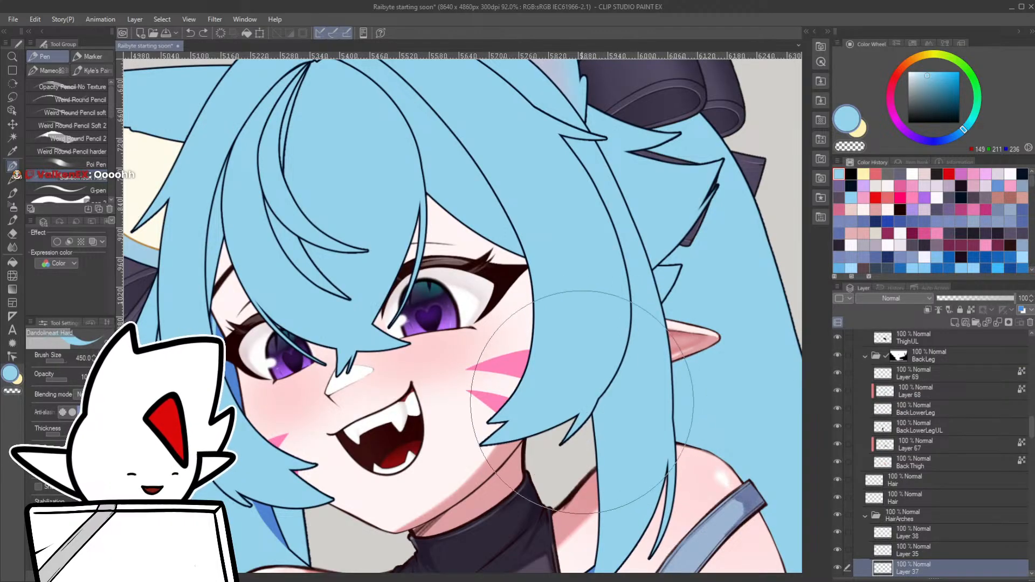
left_click(971, 311)
- Shade the strand tip in a darker blue sampled from the back hair, using Weird Round Pencil 2 at size 80, and check its layer outline
key("p")
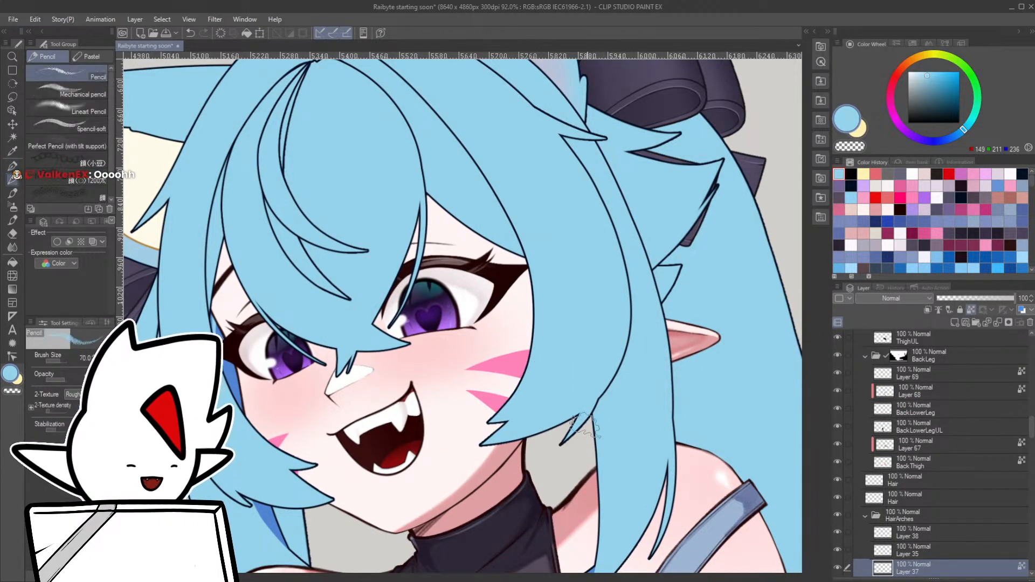
key("b")
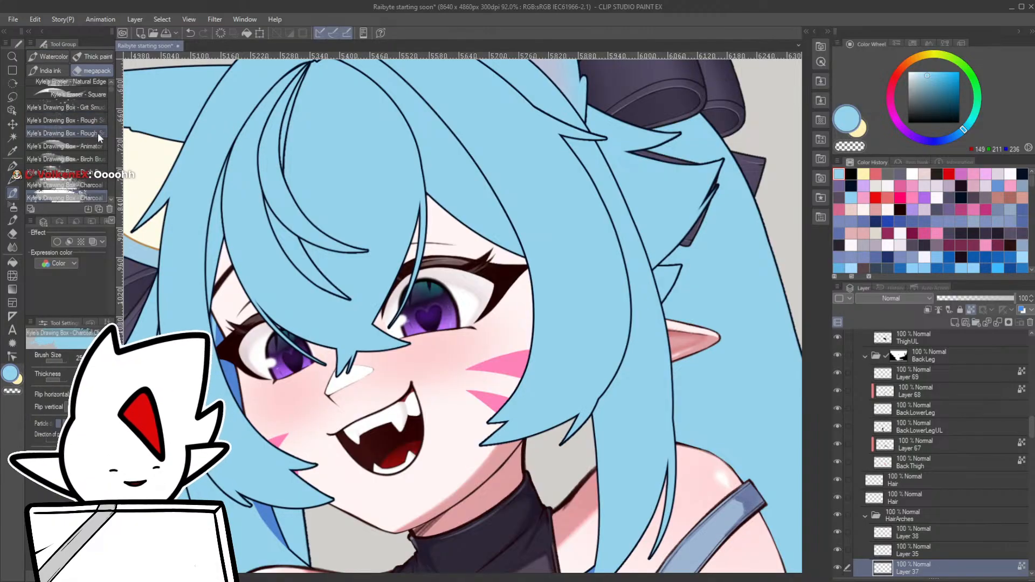
key("p")
left_click(97, 139)
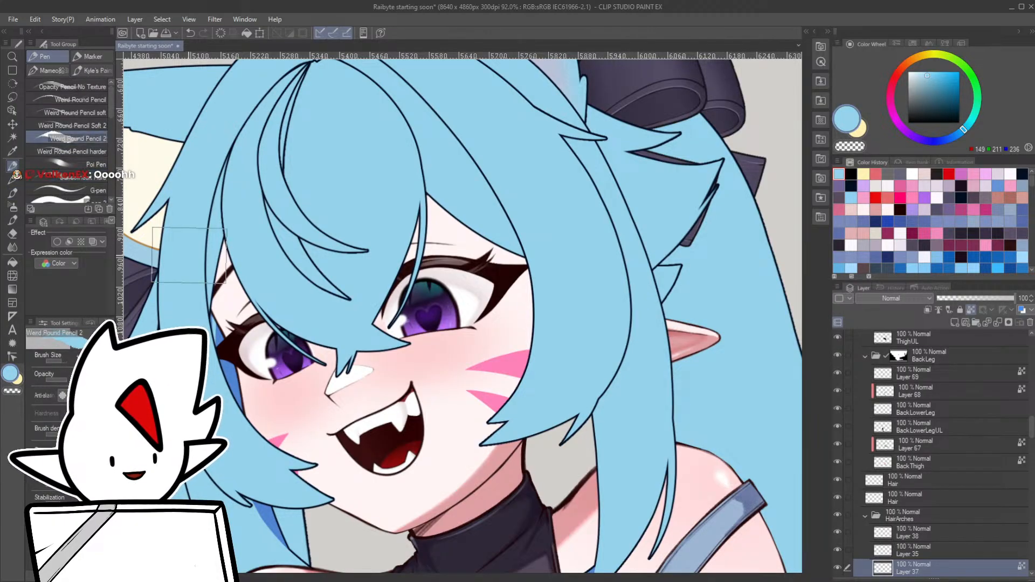
left_click(235, 377, "alt")
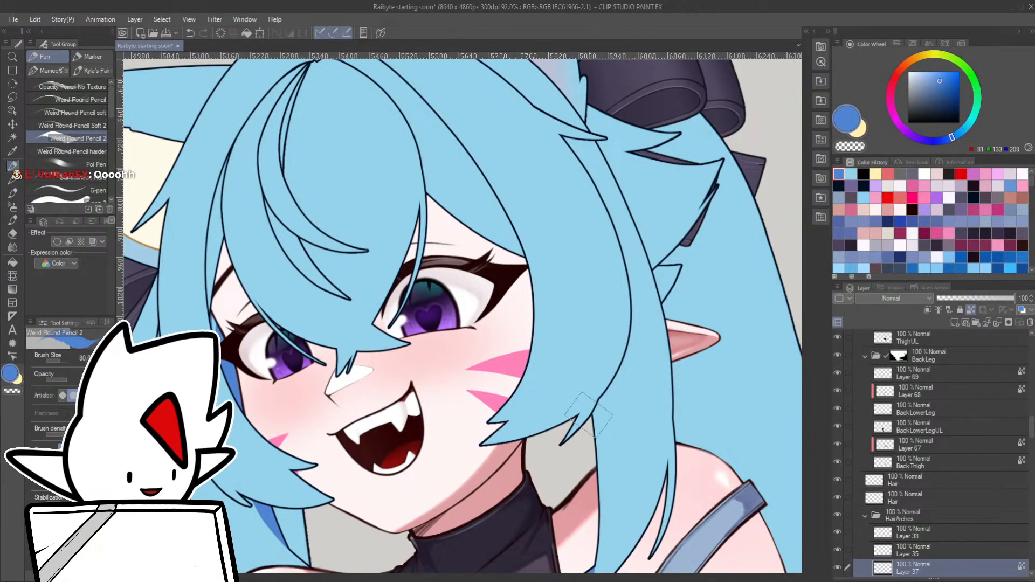
left_click_drag(590, 413, 610, 345)
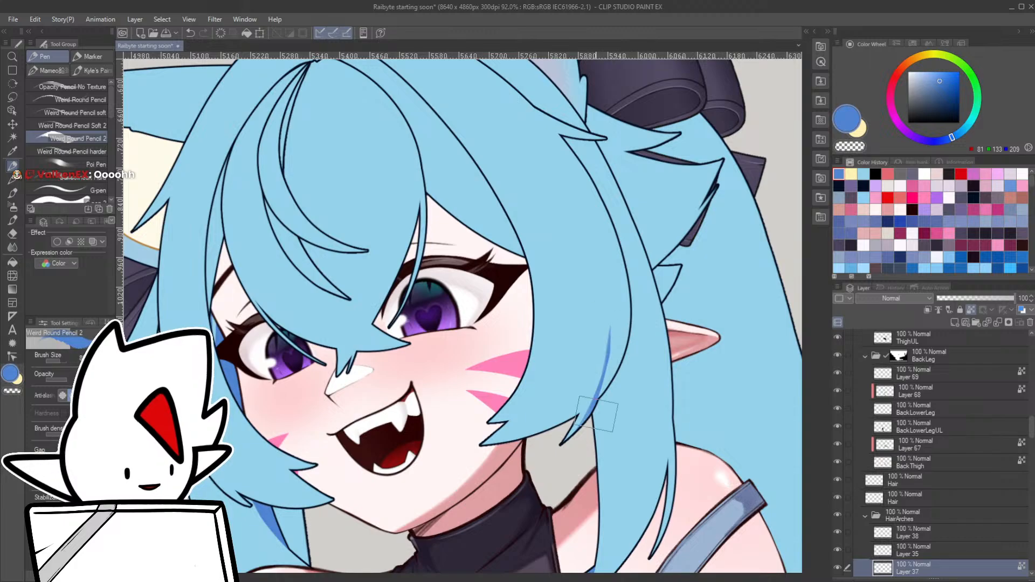
left_click(889, 571, "ctrl")
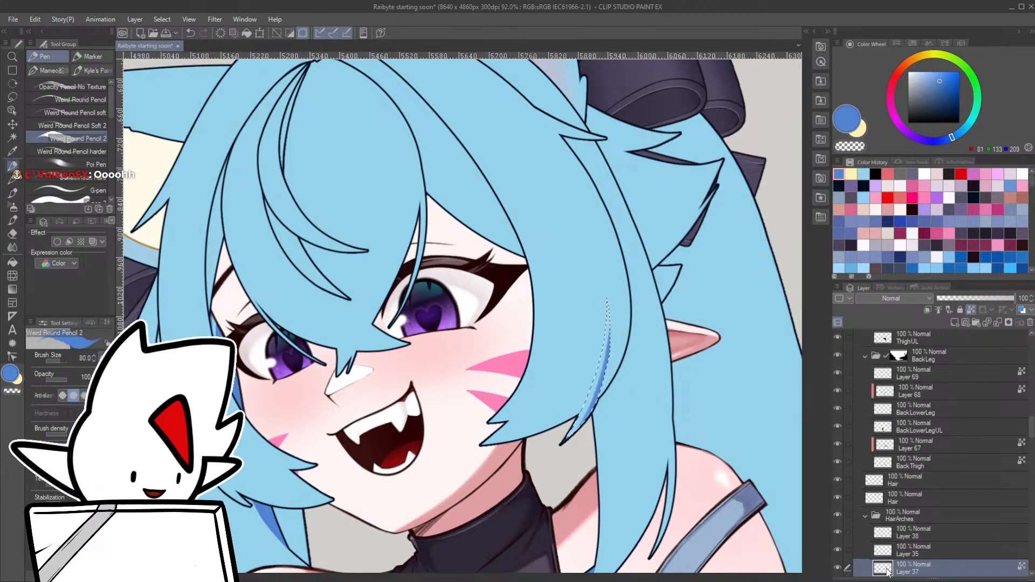
key("ctrl+d")
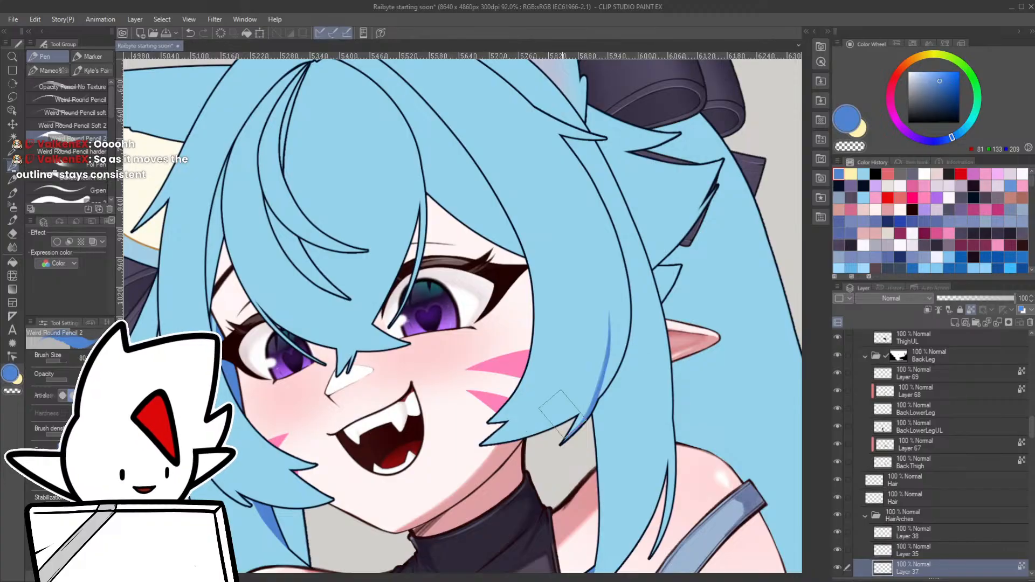
- Lock the transparent pixels of Layer 33 and shade the large side strand's outer edge and tip in the same blue
key("alt+bracketleft")
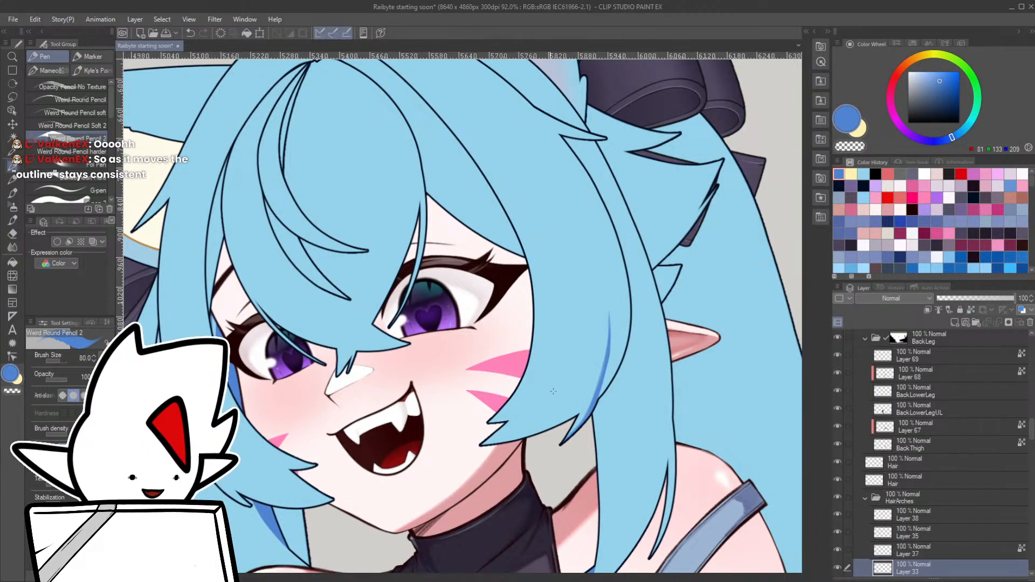
left_click(972, 312)
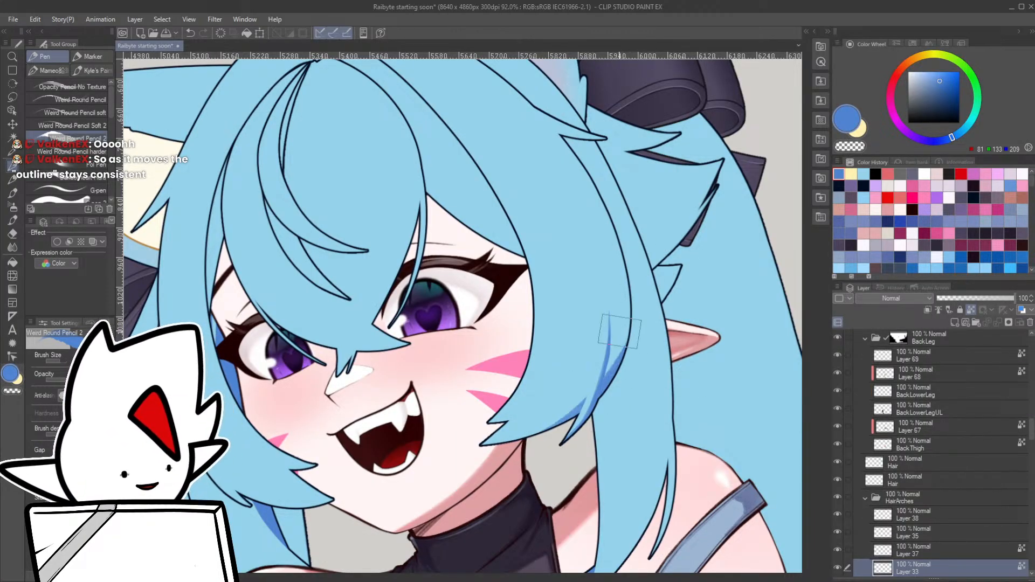
mouse_move(620, 332)
left_mouse_down()
mouse_move(596, 394)
mouse_move(608, 178)
mouse_move(618, 360)
left_mouse_up()
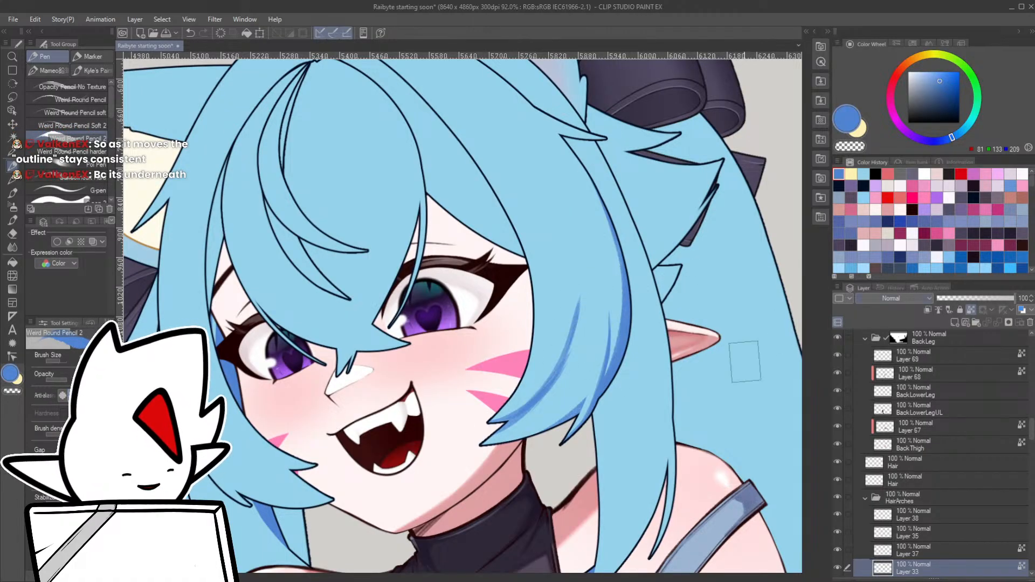
- Remove the border effect from the HairArches folder
left_click(914, 499)
left_click(72, 242)
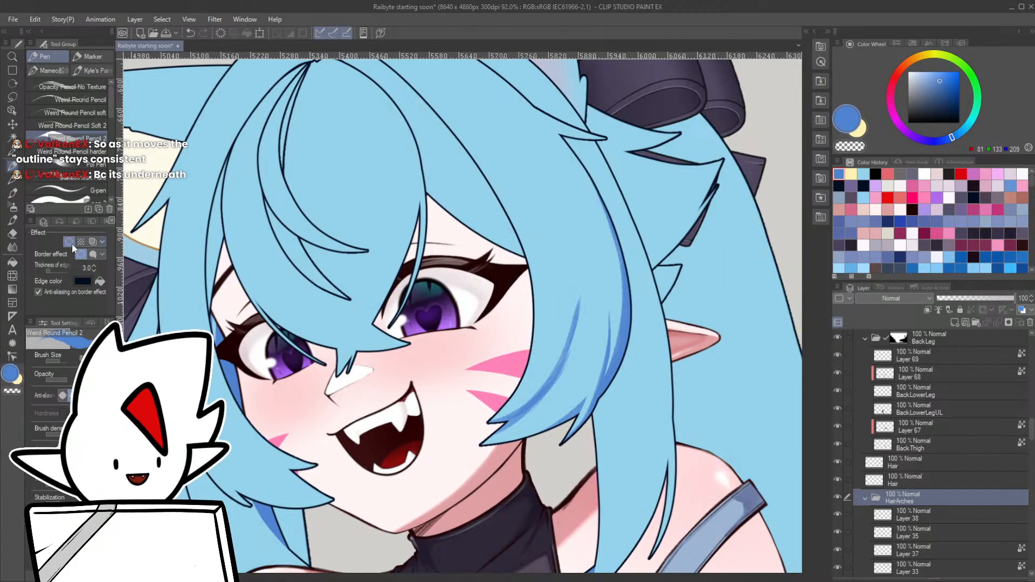
left_click(72, 243)
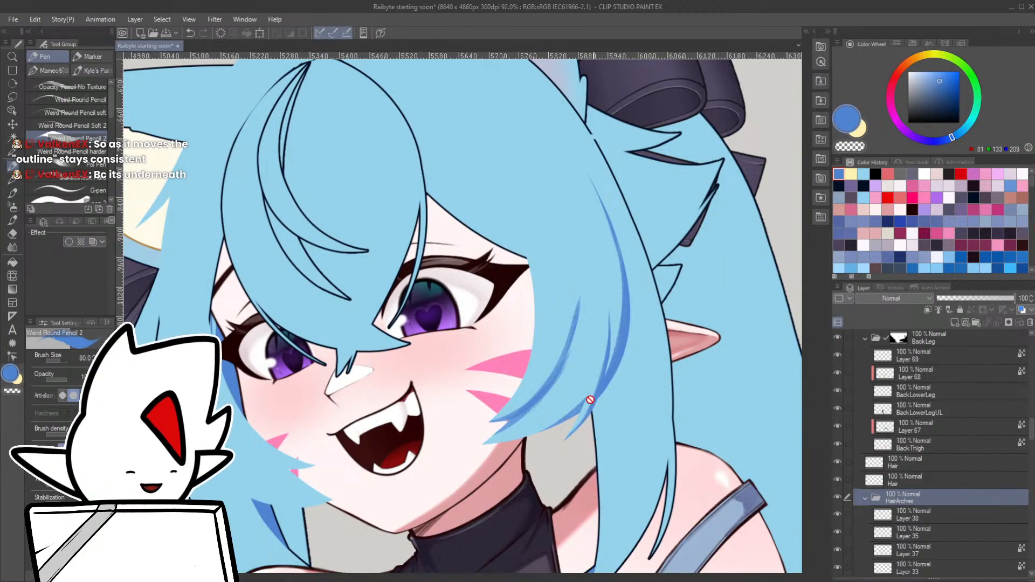
- Load the outline of the large side strand on Layer 33 as a selection and expand it slightly
left_click(915, 567)
scroll(1031, 437, "down", 2)
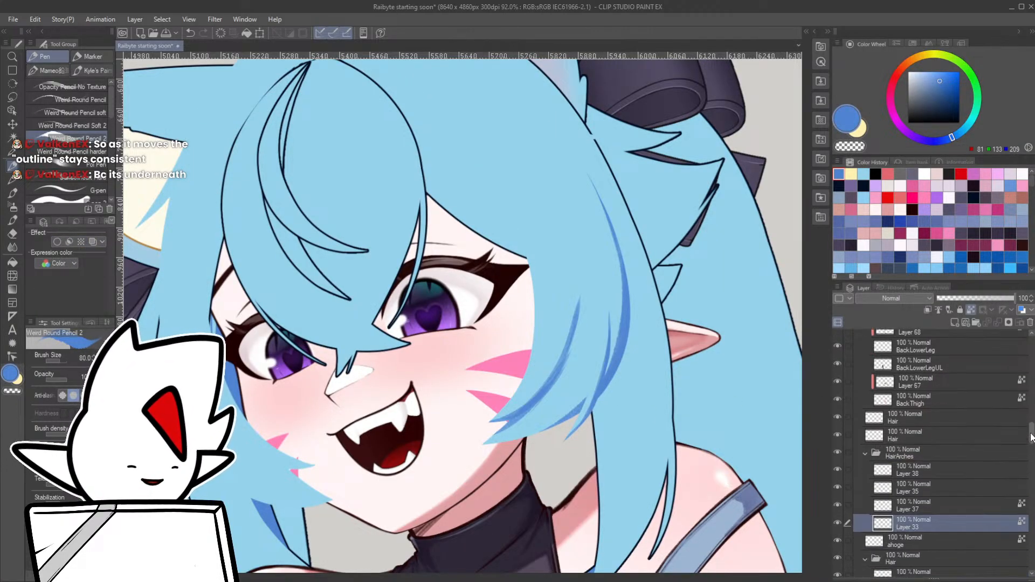
scroll(1030, 436, "down", 2)
left_click(882, 489, "ctrl")
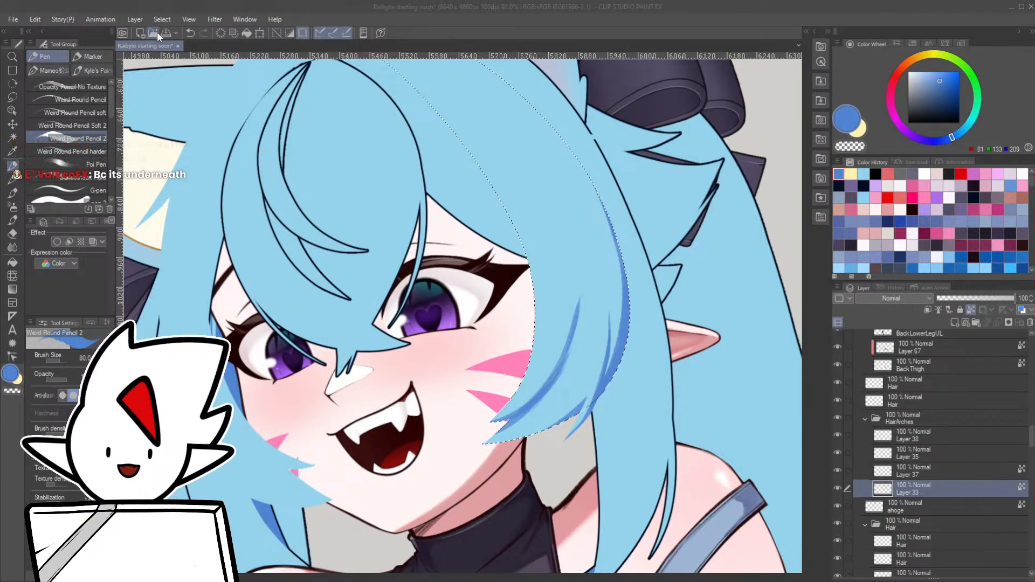
left_click(556, 270)
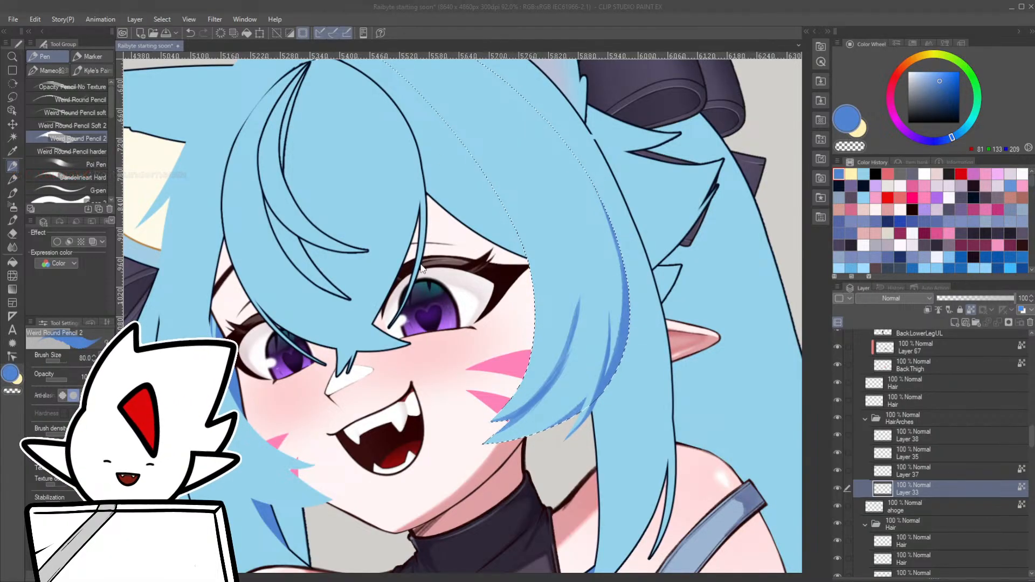
left_click(539, 261)
key("ctrl+z")
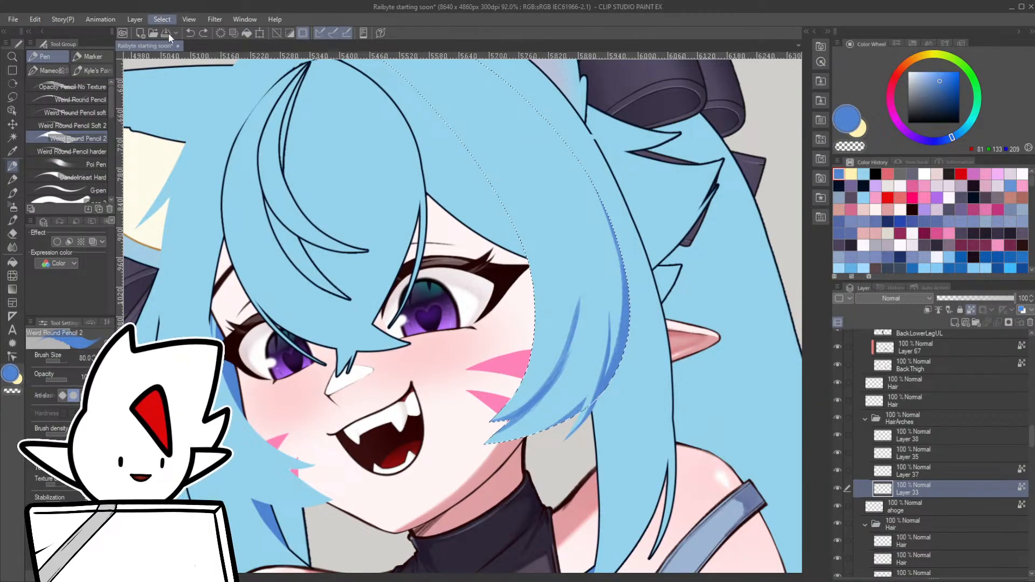
left_click(197, 98)
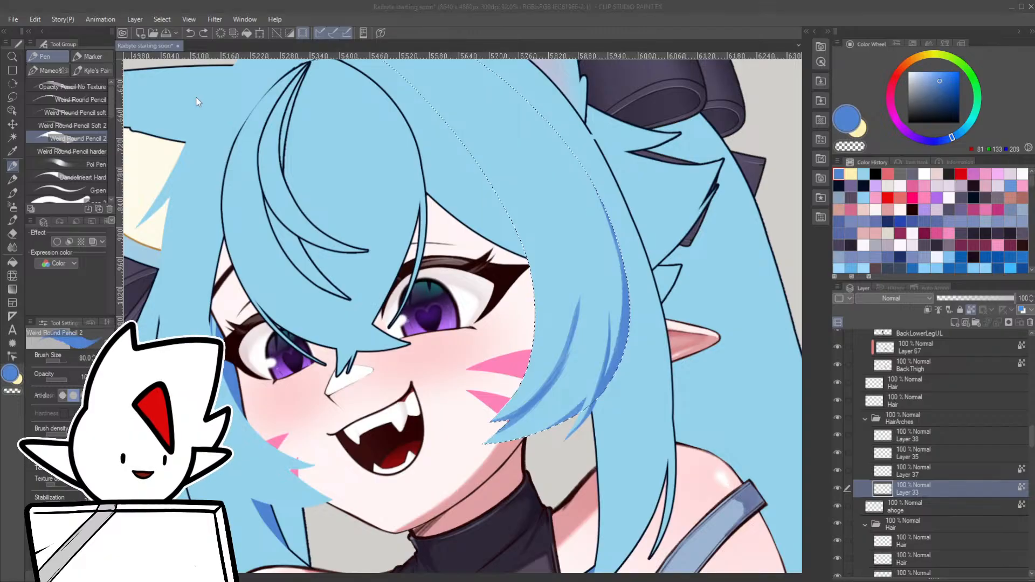
left_click(548, 257)
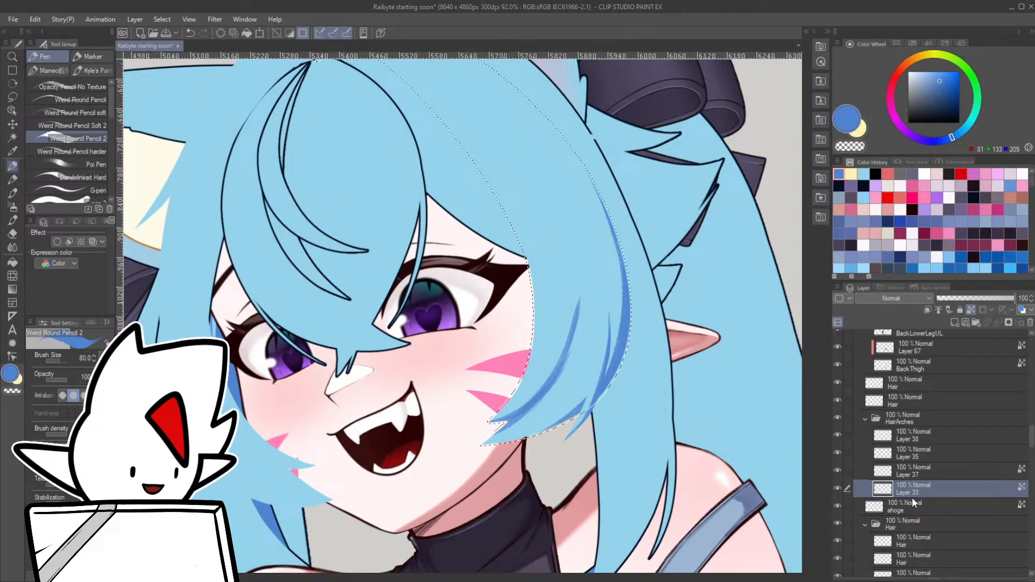
- Add a new layer below Layer 33, fill the expanded selection with the sampled dark navy, and deselect
key("ctrl+shift+n")
left_click_drag(923, 487, 920, 509)
key("h")
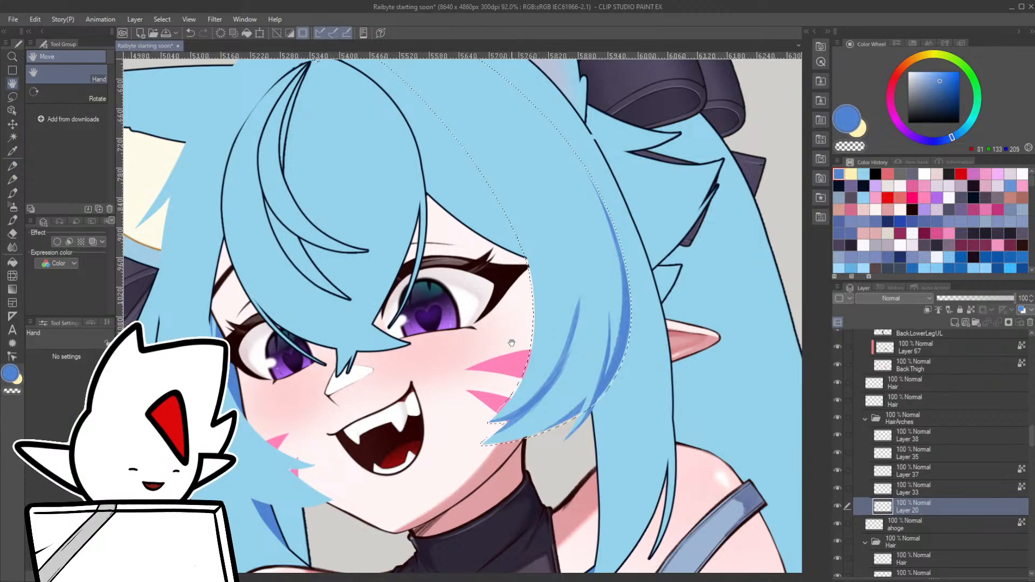
key("g")
left_click(377, 322, "alt")
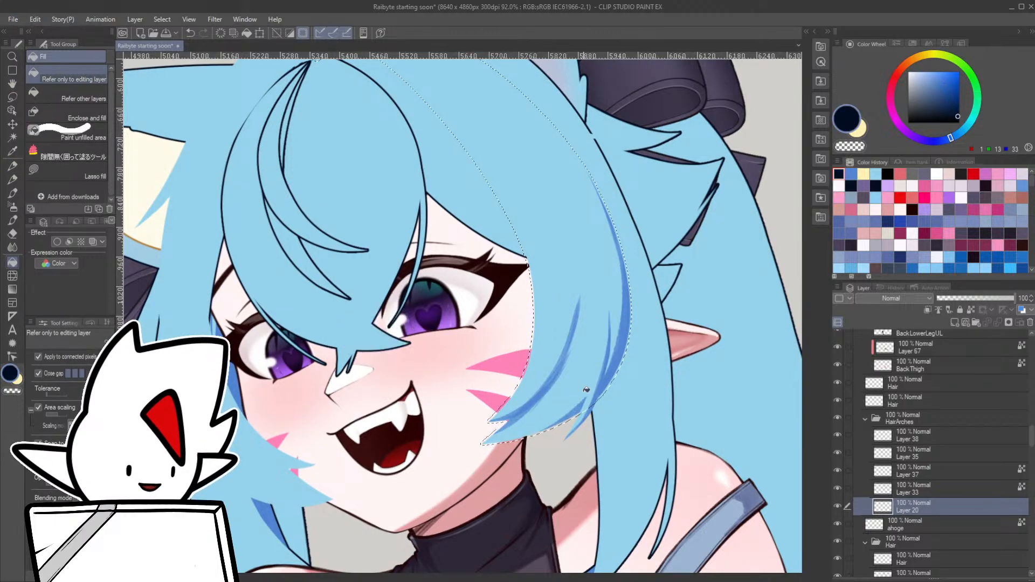
scroll(623, 363, "down", 3)
key("ctrl+d")
- Bring back the side strand selection, refill it with dark navy on the new underlay layer, and deselect
key("m")
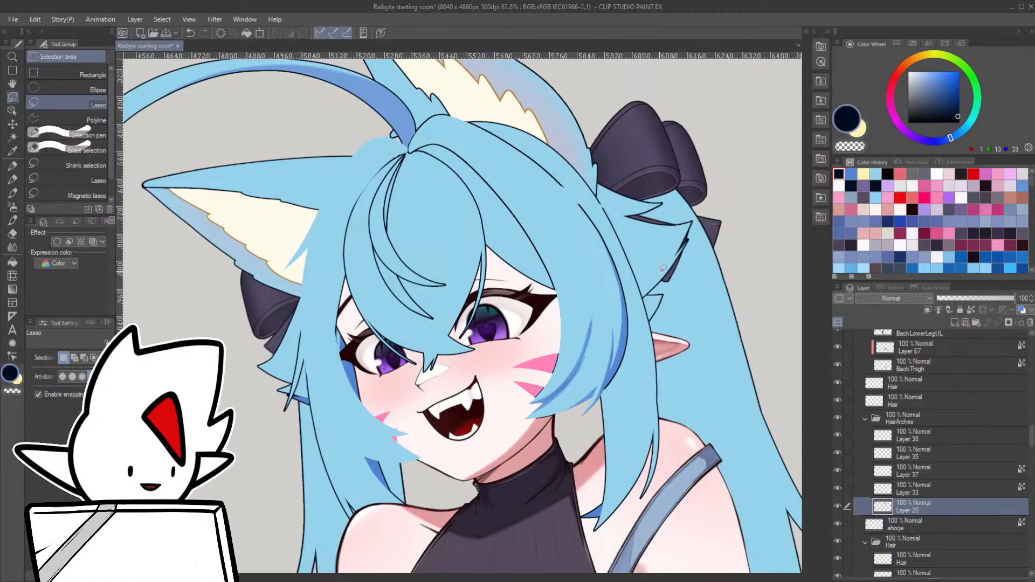
scroll(586, 371, "up", 4)
left_click_drag(586, 366, 554, 387)
key("g")
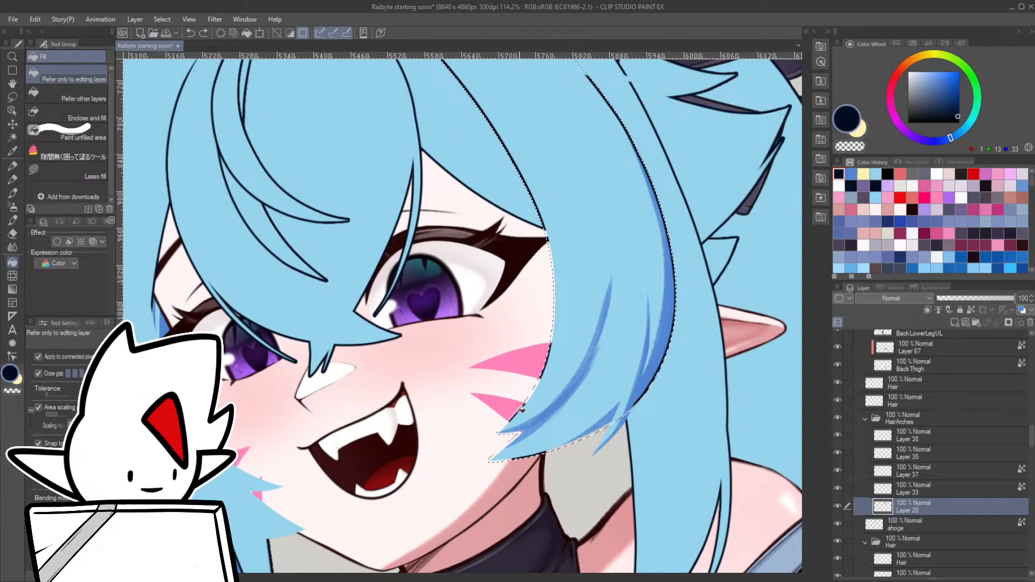
left_click(583, 383)
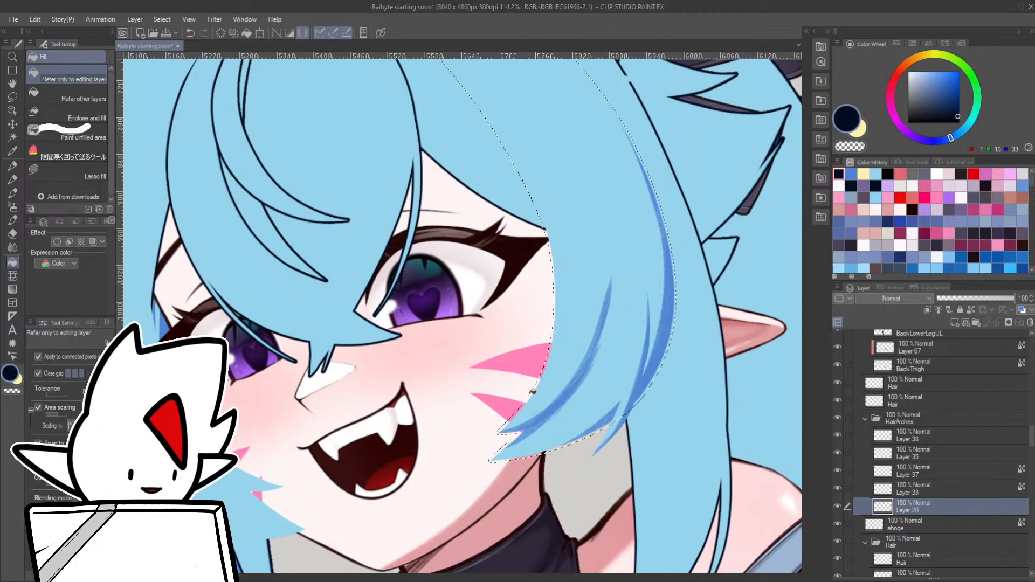
key("l")
key("ctrl+d")
scroll(513, 357, "down", 3)
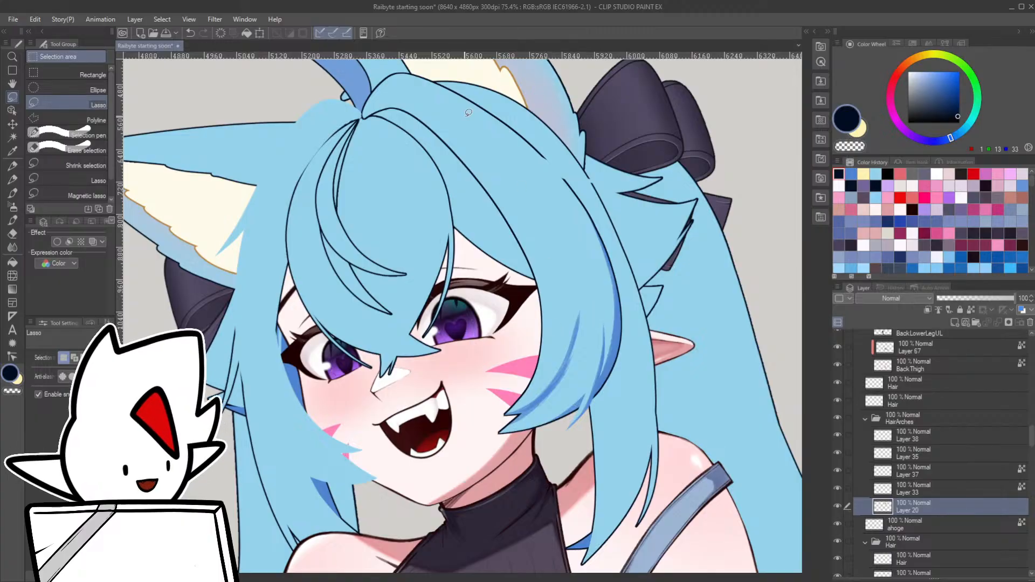
- Select Layer 38, the small tuft near the top of the side strand, and load its outline as a selection
key("r")
mouse_move(668, 293)
left_mouse_down()
mouse_move(660, 372)
mouse_move(603, 467)
left_mouse_up()
scroll(644, 299, "up", 5)
left_click(531, 529, "ctrl+shift")
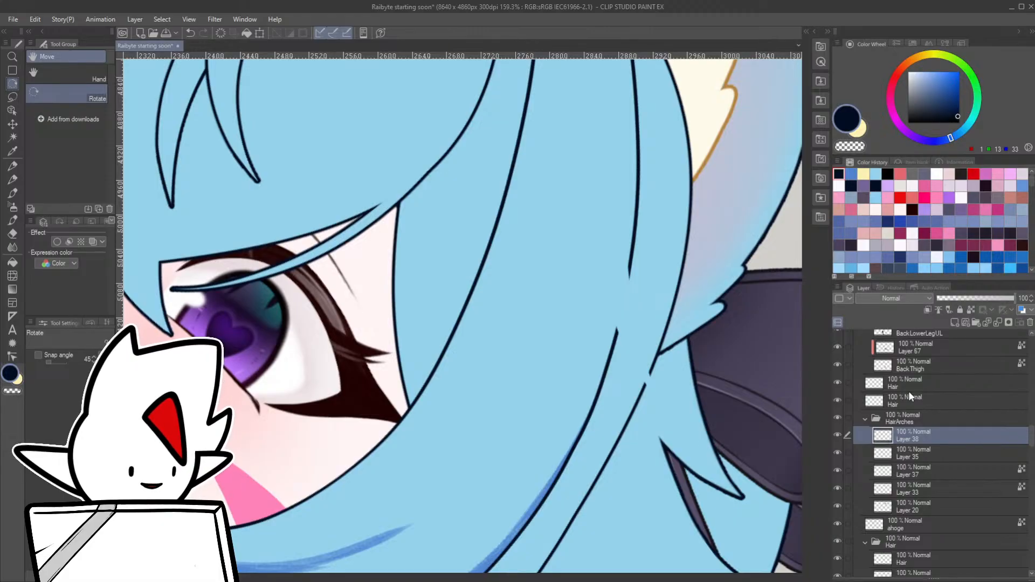
left_click(887, 441, "ctrl")
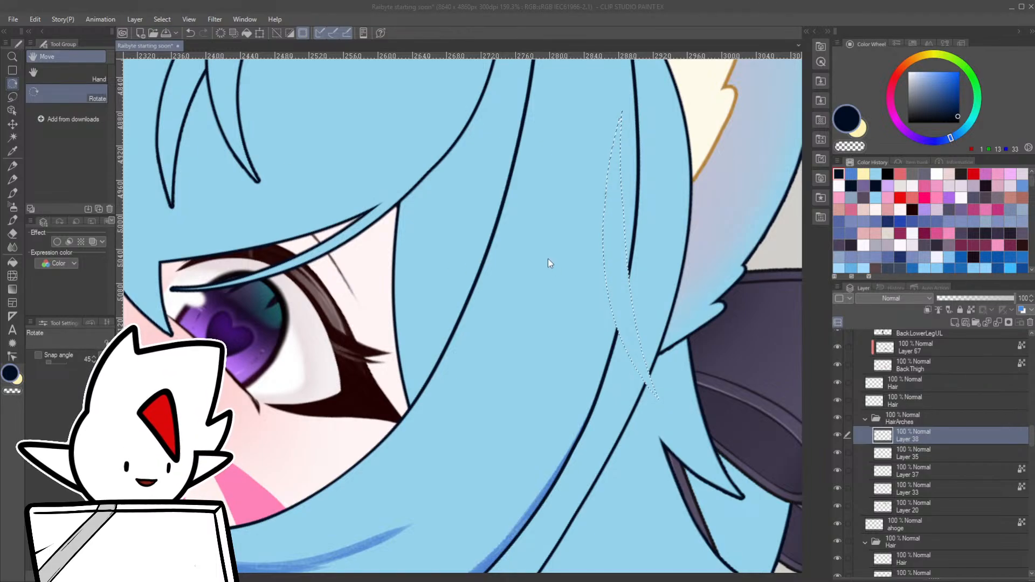
- Expand the tuft selection, fill it with dark navy on a new layer above Layer 20, and deselect
left_click(908, 507)
key("ctrl+shift+n")
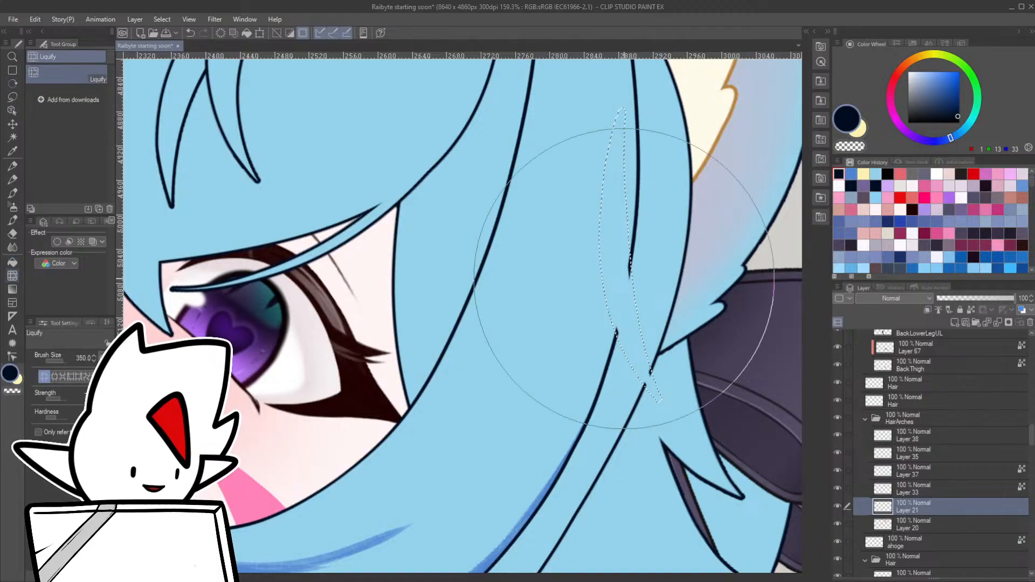
key("m")
key("ctrl+d")
key("r")
left_click_drag(687, 293, 597, 275)
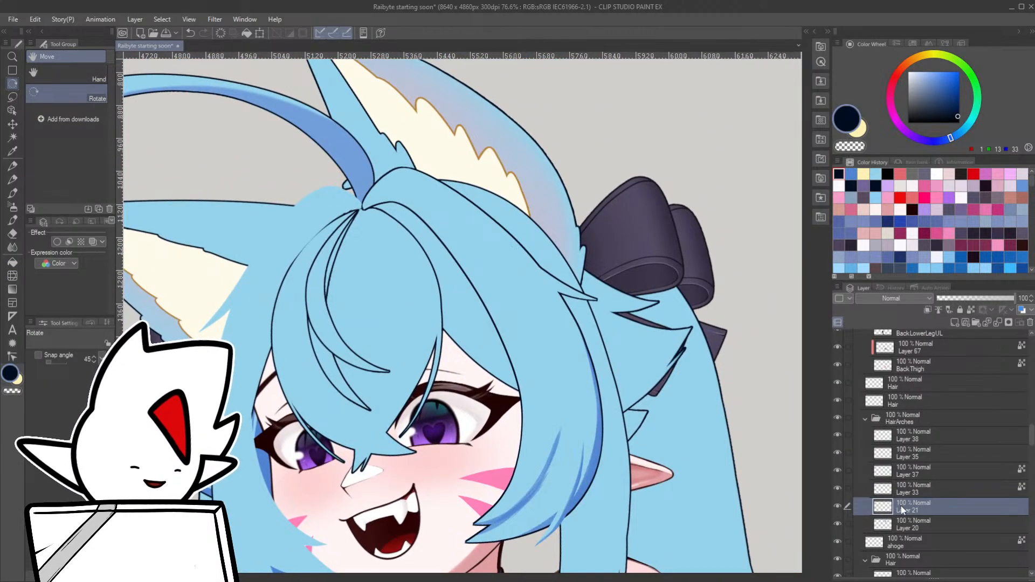
- Try the tuft's underlay beneath Layer 38, rename both dark underlay layers to UL, and stack them together under Layer 33
left_click_drag(904, 510, 909, 453)
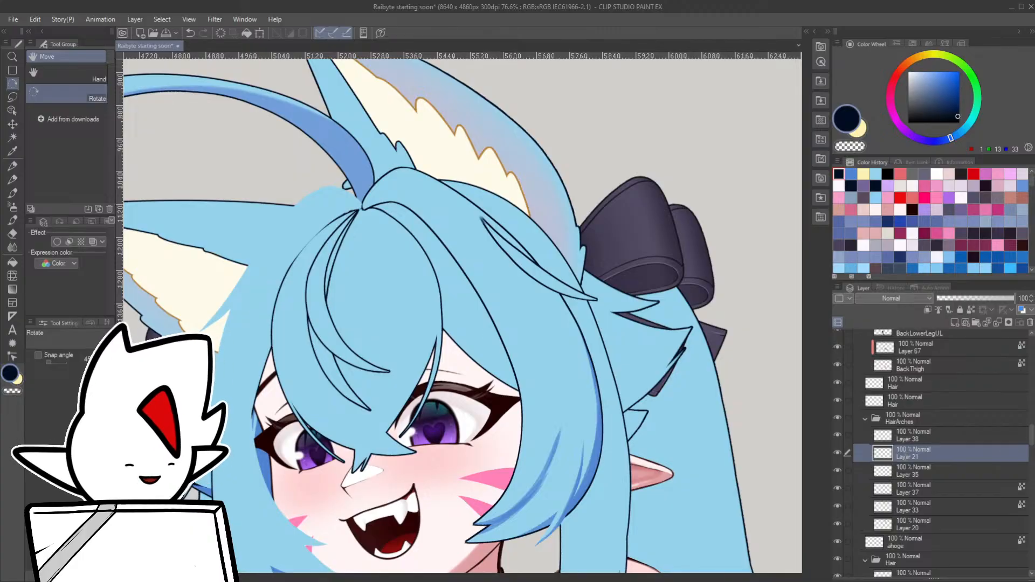
double_click(908, 526)
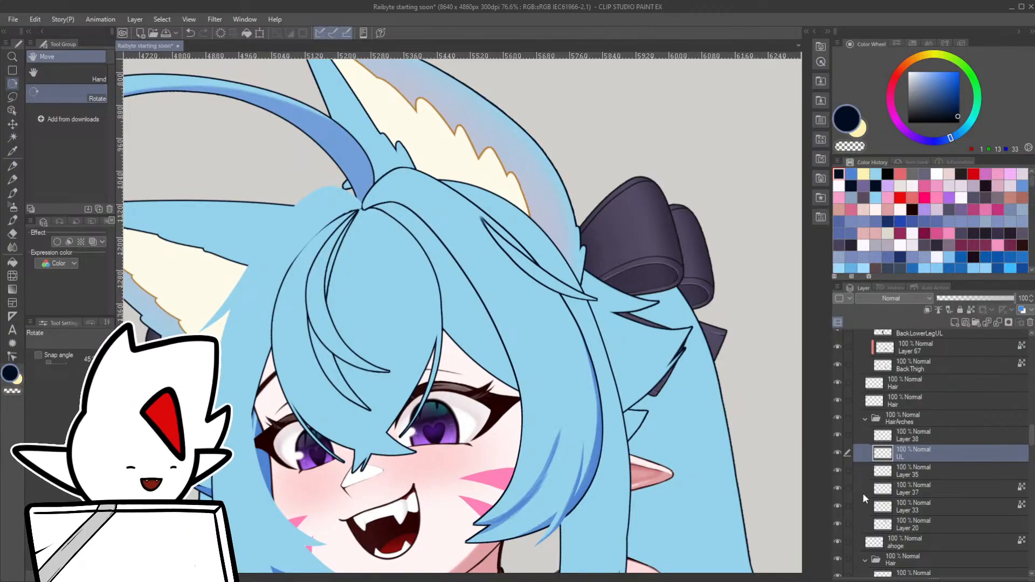
left_click_drag(921, 454, 917, 516)
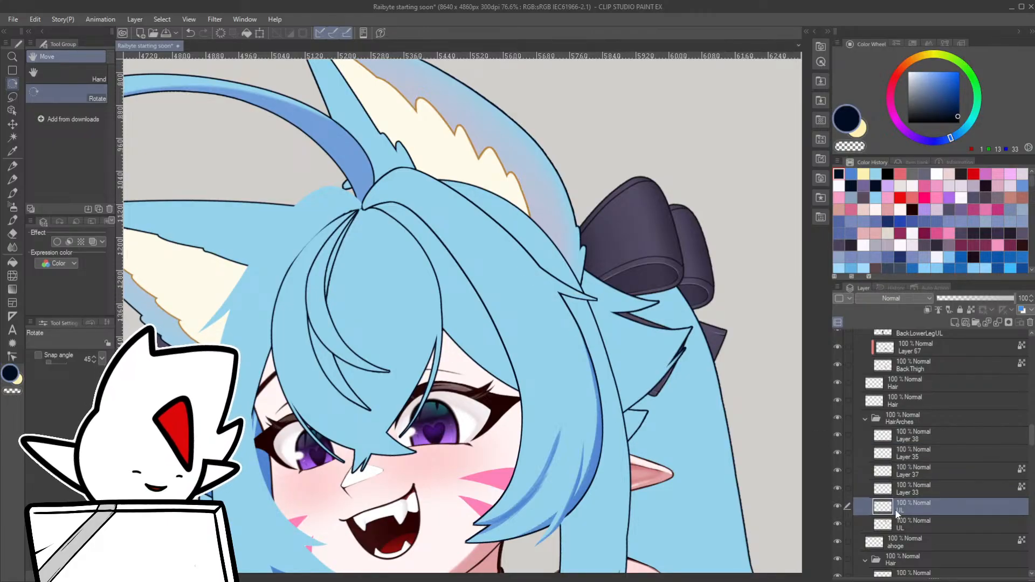
- Select Layer 38 together with its UL layer, shift the hair tuft and its underlay toward the bow, and deselect
left_click(911, 438, "ctrl")
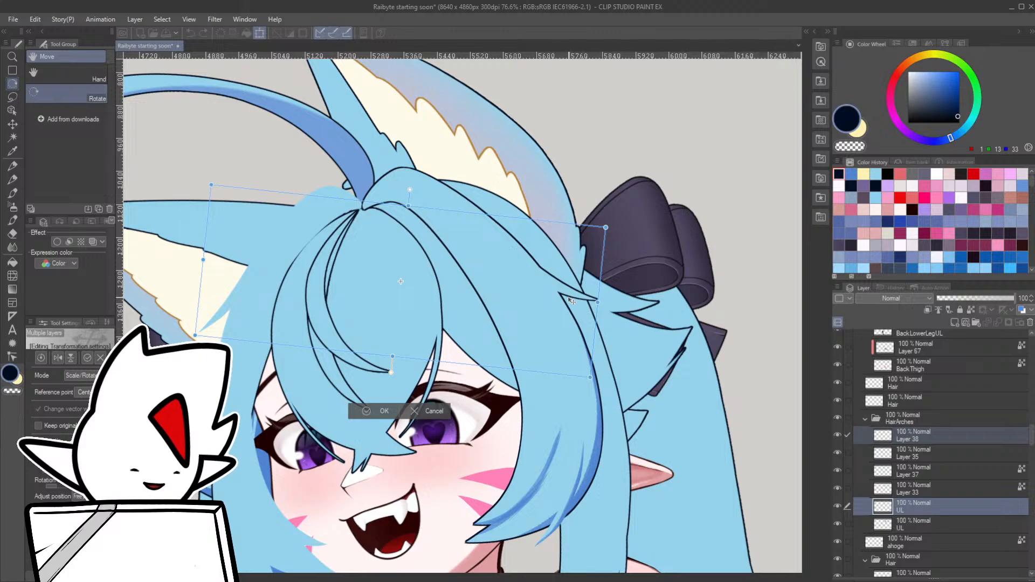
key("m")
mouse_move(620, 259)
left_mouse_down()
mouse_move(567, 188)
mouse_move(453, 292)
mouse_move(680, 314)
left_mouse_up()
mouse_move(586, 302)
left_mouse_down()
mouse_move(579, 291)
mouse_move(579, 318)
mouse_move(603, 309)
left_mouse_up()
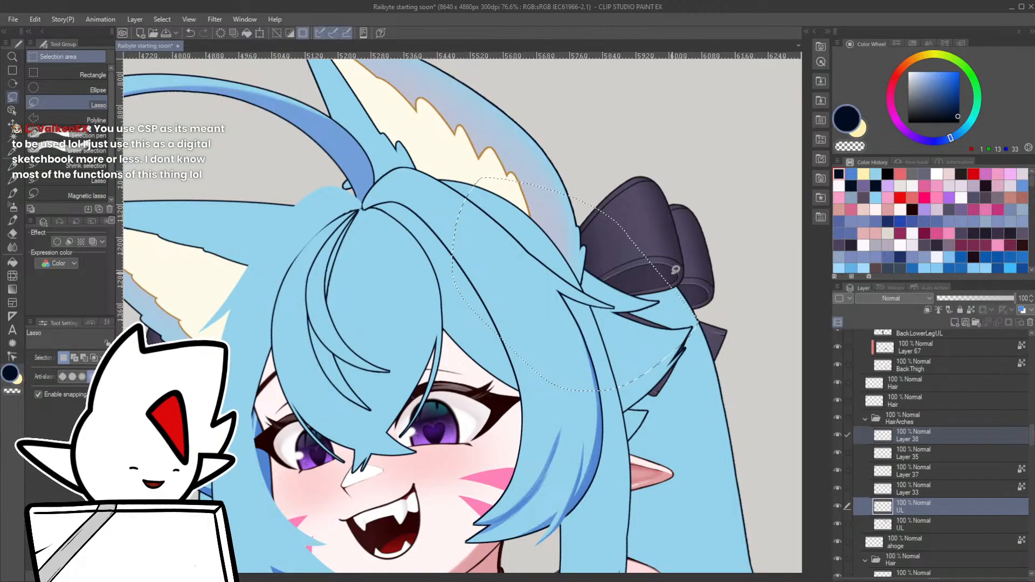
key("ctrl+d")
- Try reshaping the tuft and its underlay together with Liquify, and undo the change
key("j")
key("g")
key("j")
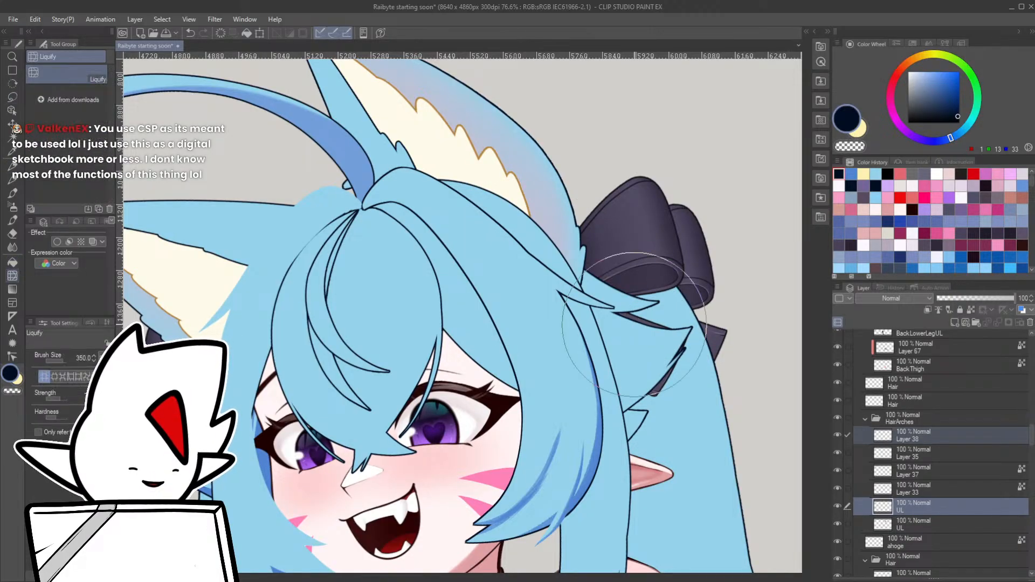
mouse_move(641, 322)
left_mouse_down()
mouse_move(635, 286)
mouse_move(629, 333)
mouse_move(630, 306)
mouse_move(598, 282)
mouse_move(587, 313)
mouse_move(601, 264)
mouse_move(603, 305)
left_mouse_up()
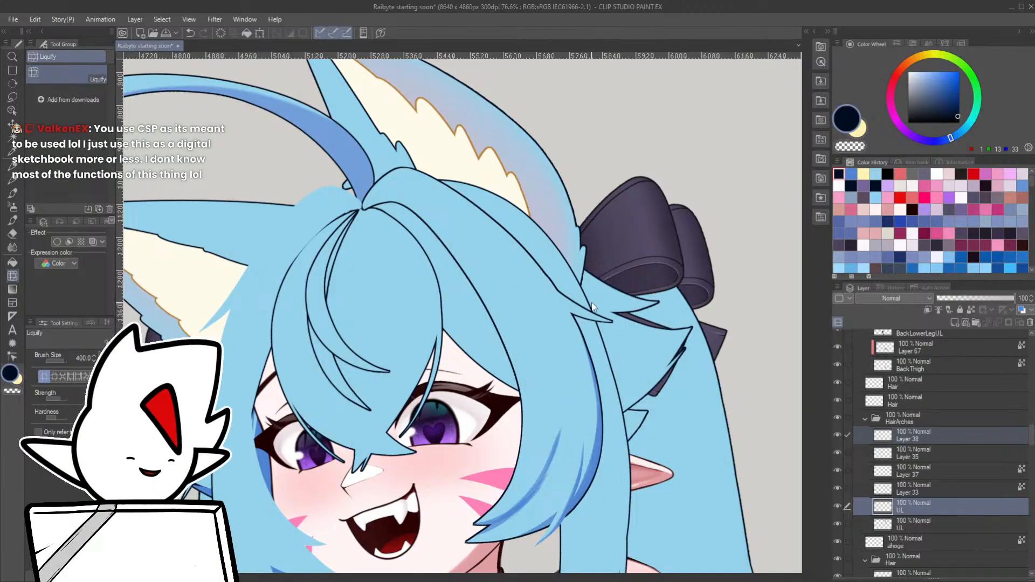
key("ctrl+z")
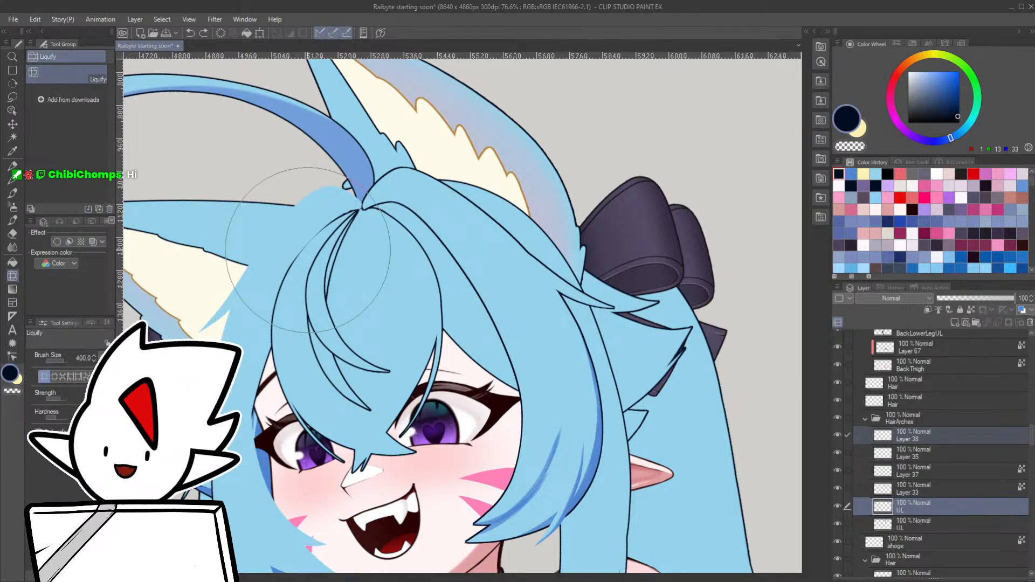
scroll(307, 249, "down", 5)
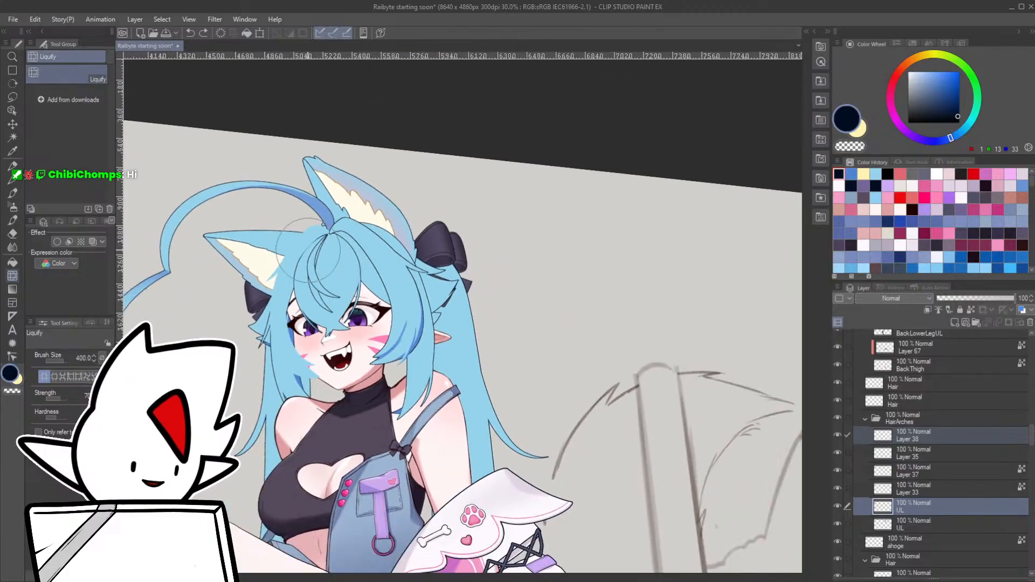
scroll(377, 307, "up", 1)
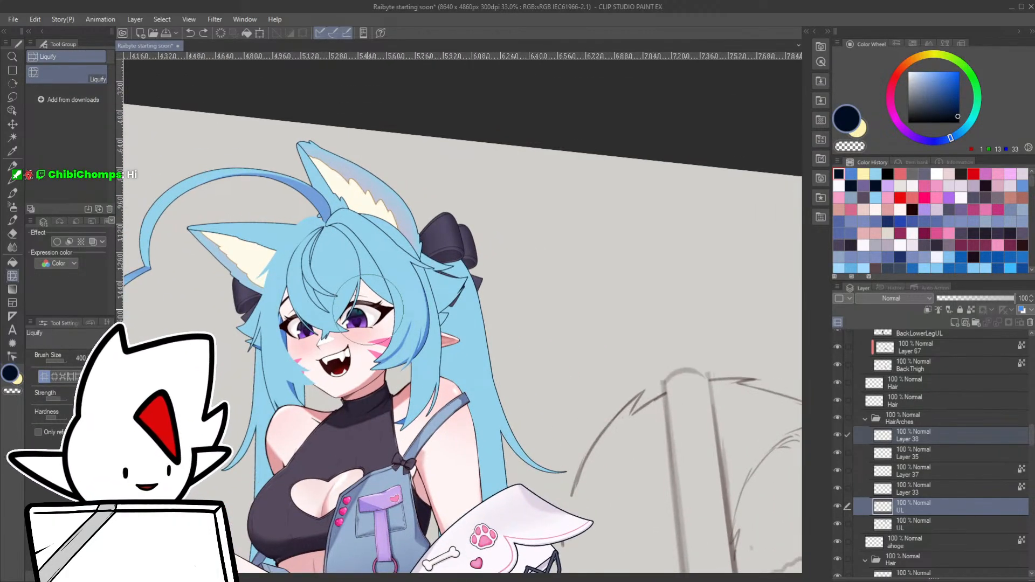
scroll(397, 294, "up", 1)
left_click_drag(396, 294, 417, 286)
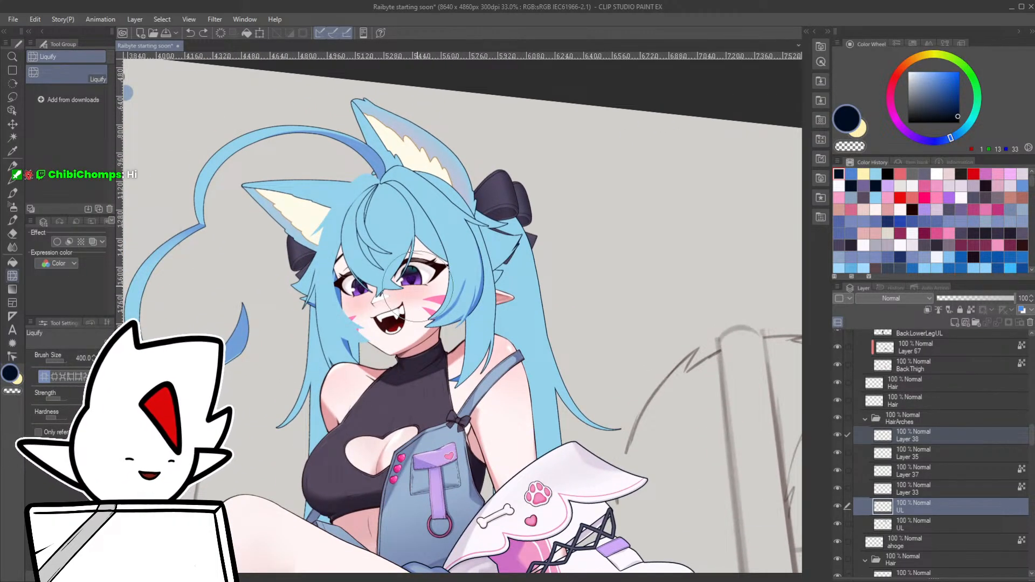
mouse_move(404, 362)
left_mouse_down()
mouse_move(435, 229)
mouse_move(426, 246)
mouse_move(448, 262)
left_mouse_up()
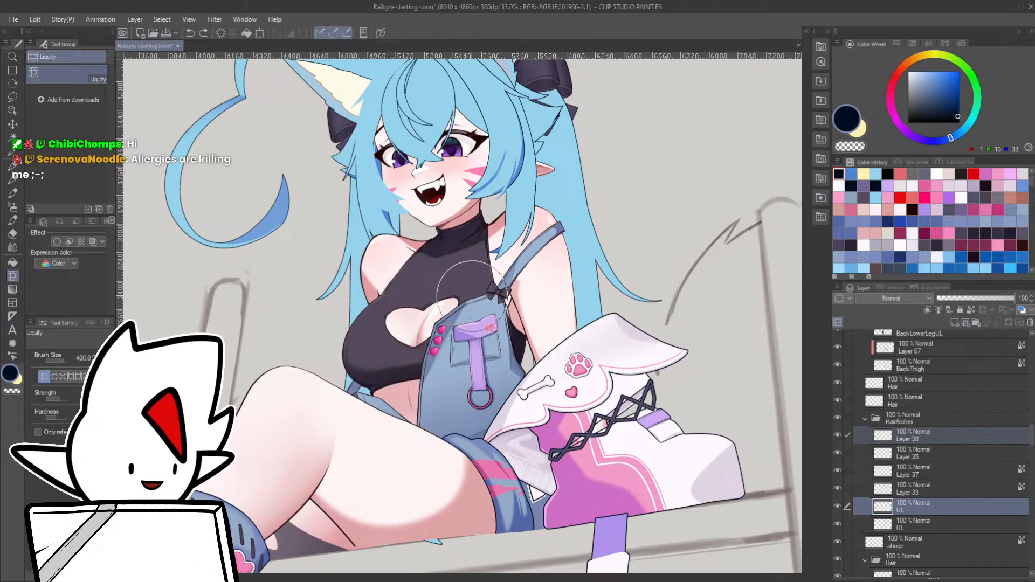
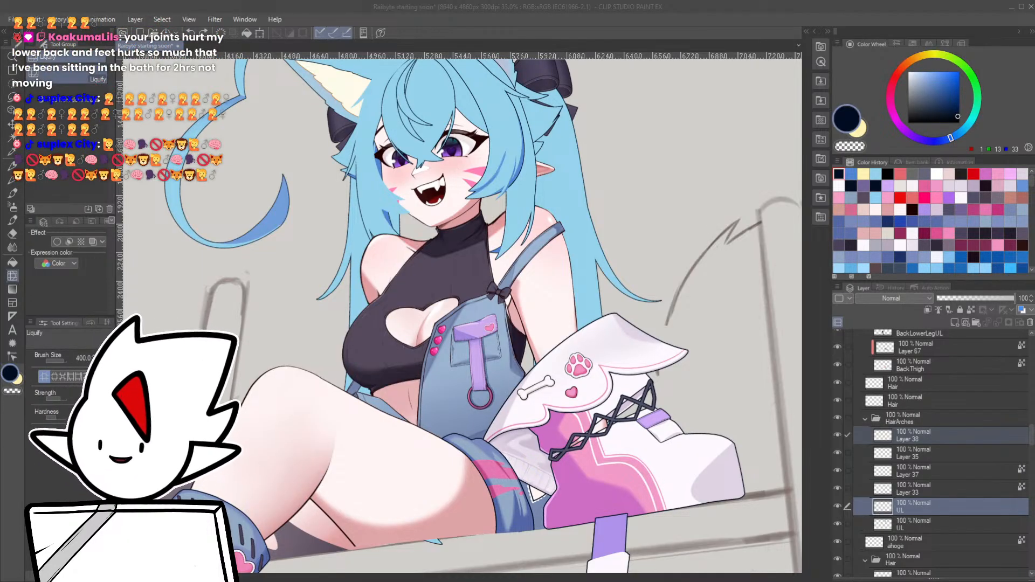
scroll(533, 151, "down", 1)
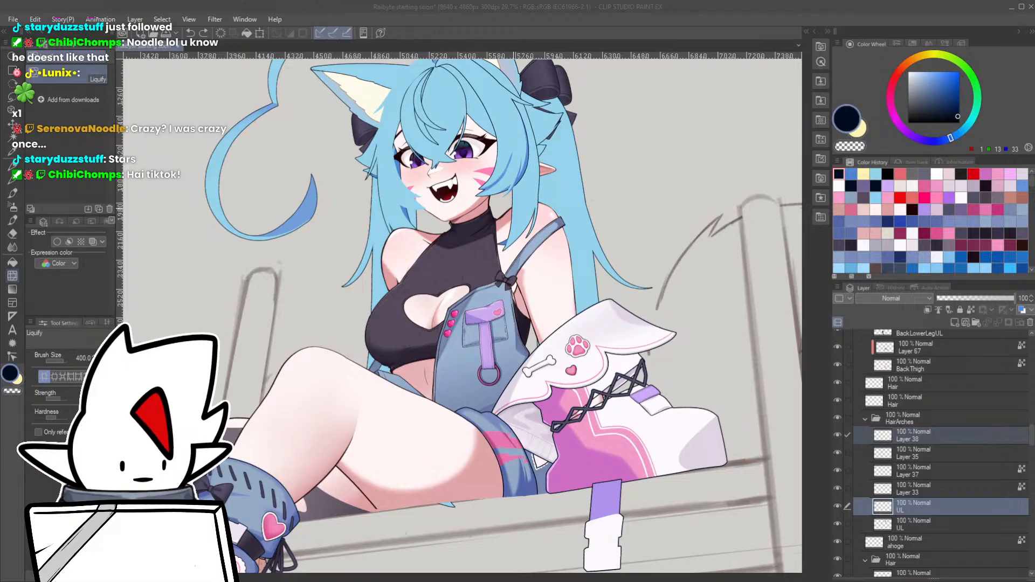
- Switch to the Weird Round Pencil 2 brush and make Layer 33, the long side strand beside the cheek, the active layer
left_click(523, 178)
left_click_drag(524, 167, 555, 138)
mouse_move(555, 138)
left_mouse_down()
mouse_move(532, 334)
mouse_move(459, 231)
left_mouse_up()
key("r")
key("p")
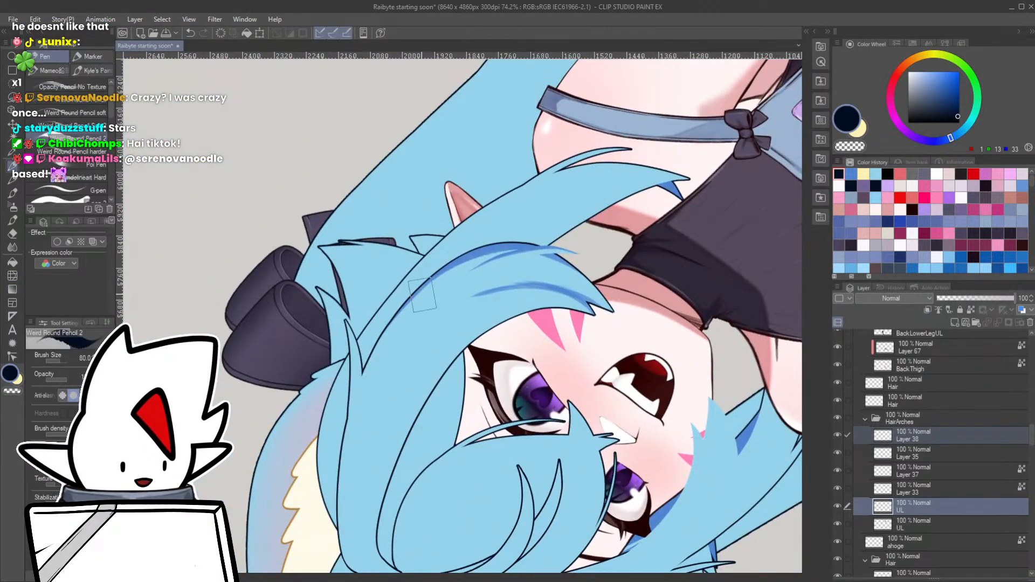
scroll(422, 295, "up", 3)
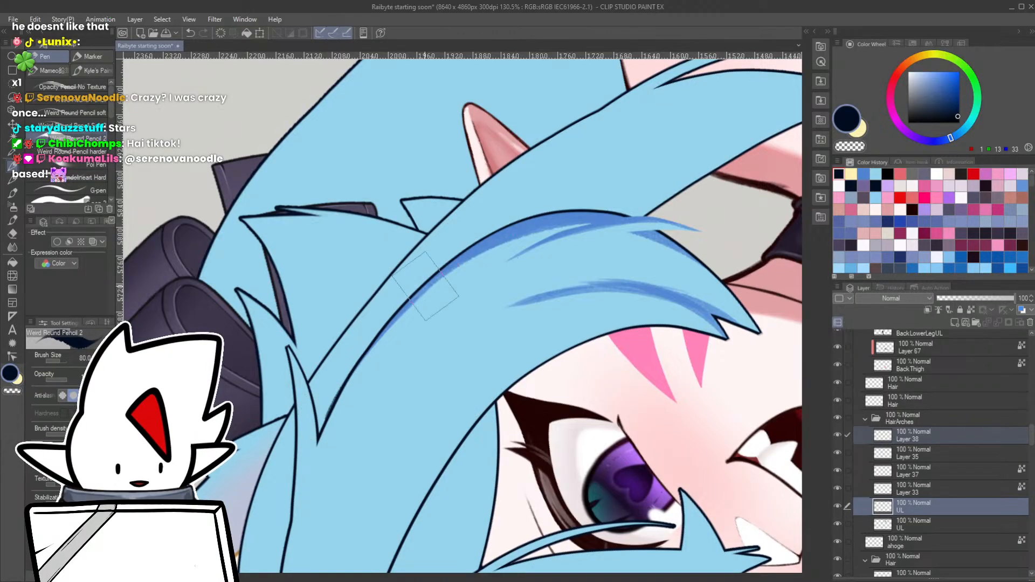
key("ctrl+z")
left_click(422, 301, "ctrl+shift")
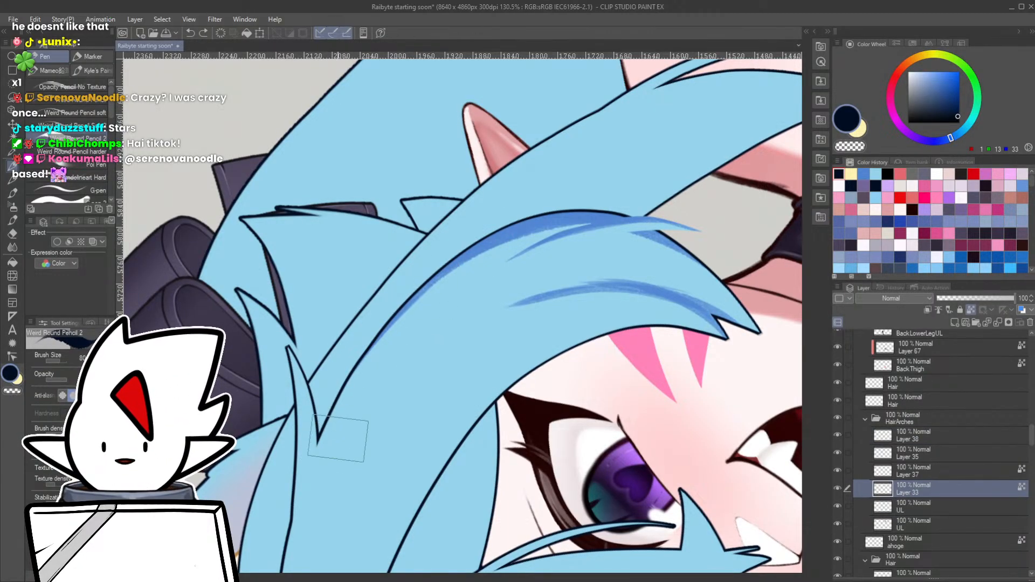
- Sample the strand's shadow blue (RGB 86, 139, 211) and brush shading along the outer edge of the side strand
left_click_drag(345, 396, 526, 224)
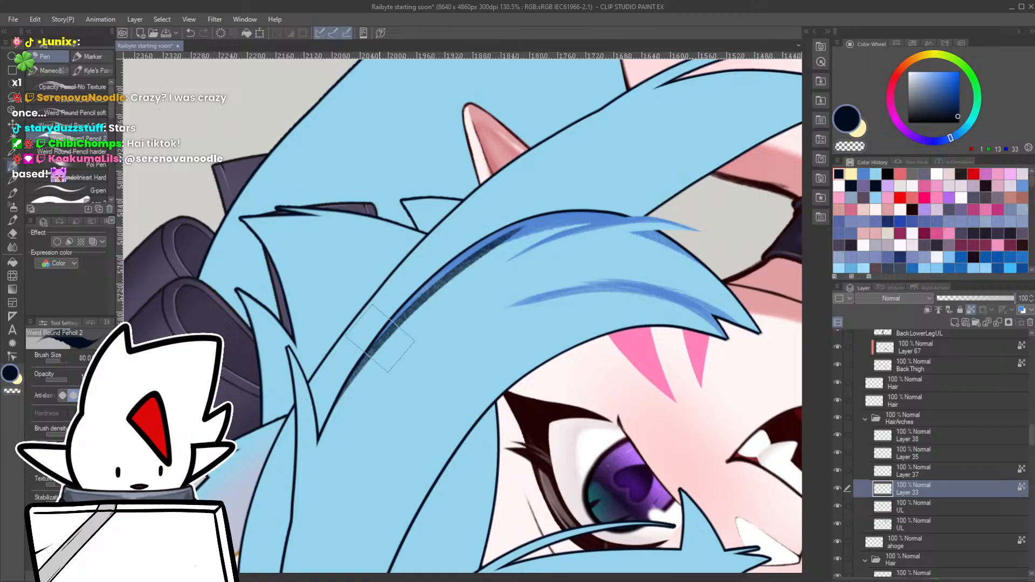
key("ctrl+z")
left_click(468, 254, "alt")
left_click_drag(341, 402, 494, 251)
left_click_drag(376, 372, 542, 229)
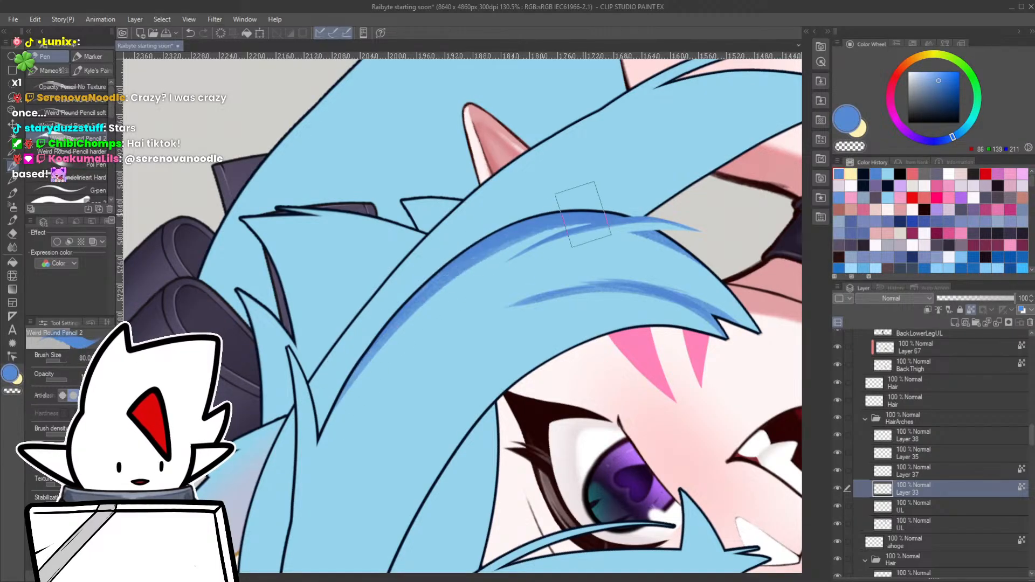
mouse_move(410, 305)
left_mouse_down()
mouse_move(572, 226)
mouse_move(356, 400)
left_mouse_up()
- Shade the upper section of the strand's outer edge beside the ear with the same shadow blue
key("r")
mouse_move(566, 247)
left_mouse_down()
mouse_move(405, 485)
mouse_move(408, 349)
mouse_move(529, 271)
mouse_move(599, 284)
mouse_move(487, 357)
left_mouse_up()
mouse_move(323, 397)
left_mouse_down()
mouse_move(512, 259)
mouse_move(620, 94)
left_mouse_up()
key("ctrl+z")
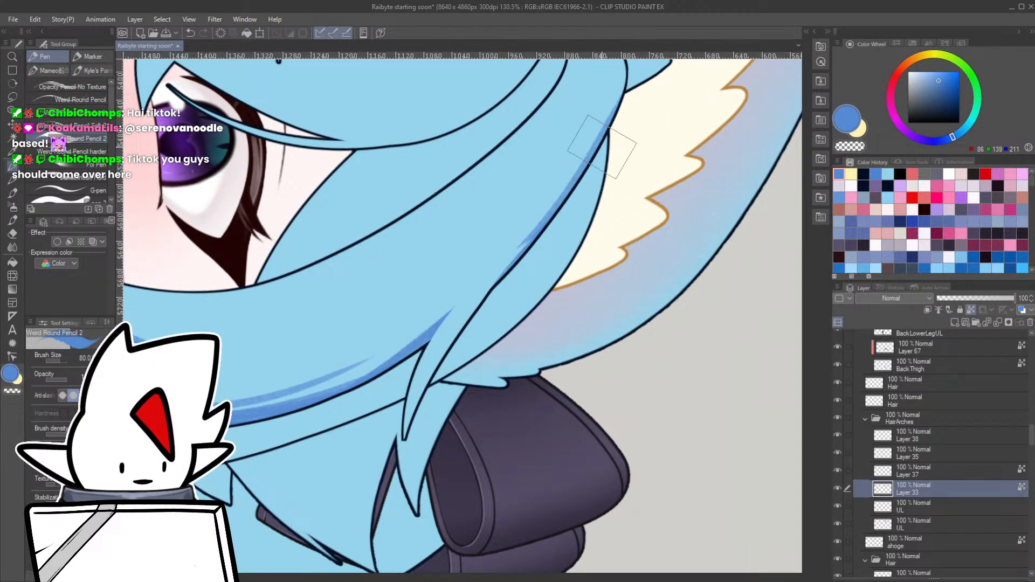
scroll(359, 374, "down", 3)
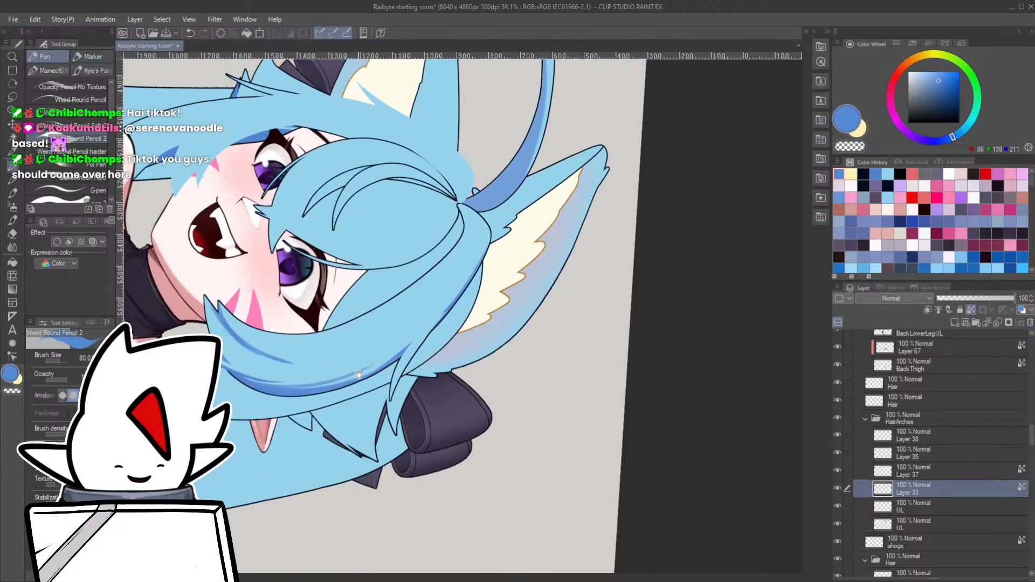
- Enlarge the brush to 100 and widen the shadow along the side strand's outer curve from beneath the tuft
mouse_move(359, 374)
left_mouse_down()
mouse_move(369, 389)
mouse_move(513, 209)
mouse_move(356, 288)
left_mouse_up()
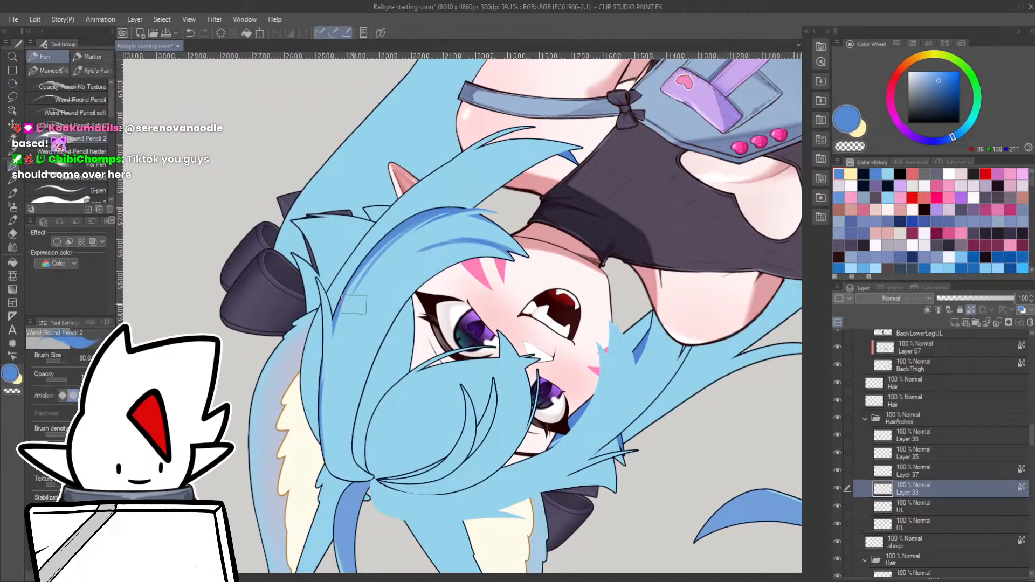
key("]")
left_click_drag(322, 442, 368, 248)
key("ctrl+z")
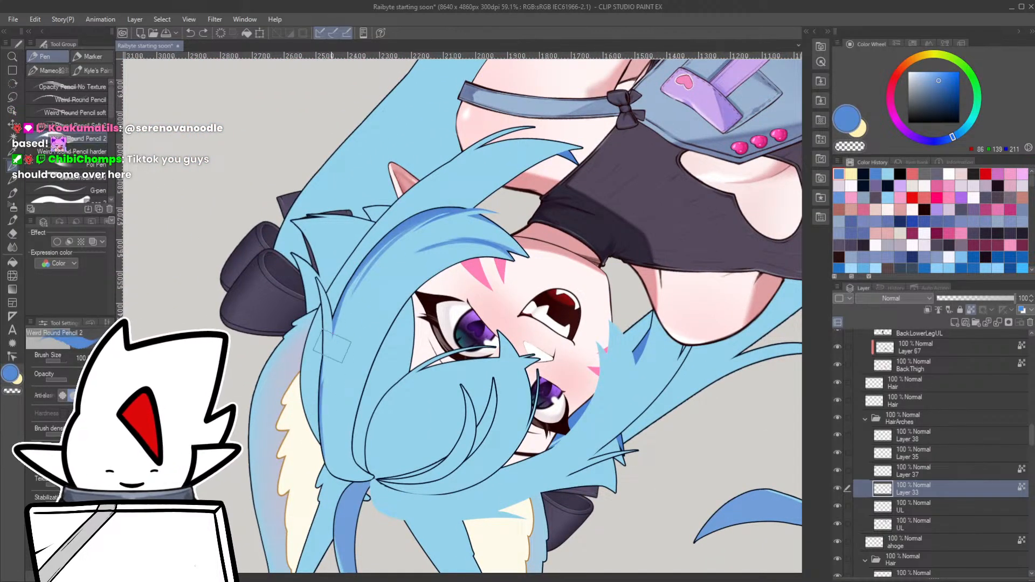
mouse_move(333, 340)
left_mouse_down()
mouse_move(389, 261)
mouse_move(424, 239)
left_mouse_up()
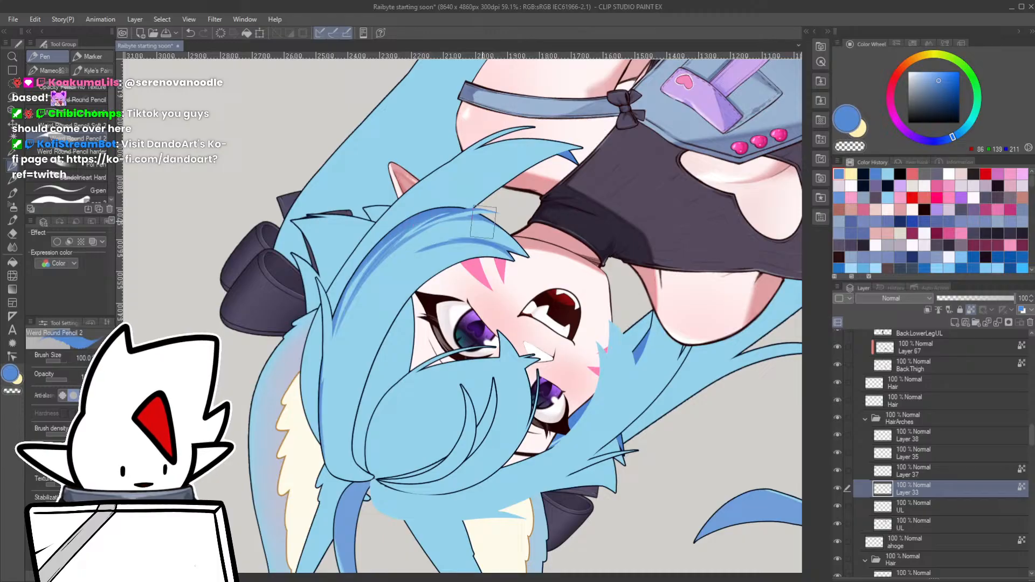
- Fill the lower curve and tip of the side strand with shadow blue streaks, leaving thin light gaps between them
mouse_move(483, 222)
left_mouse_down()
mouse_move(507, 232)
mouse_move(442, 410)
mouse_move(499, 386)
left_mouse_up()
mouse_move(445, 404)
left_mouse_down()
mouse_move(520, 379)
mouse_move(531, 363)
mouse_move(498, 398)
mouse_move(535, 378)
mouse_move(524, 386)
mouse_move(569, 386)
mouse_move(540, 369)
mouse_move(590, 329)
mouse_move(620, 270)
mouse_move(628, 348)
left_mouse_up()
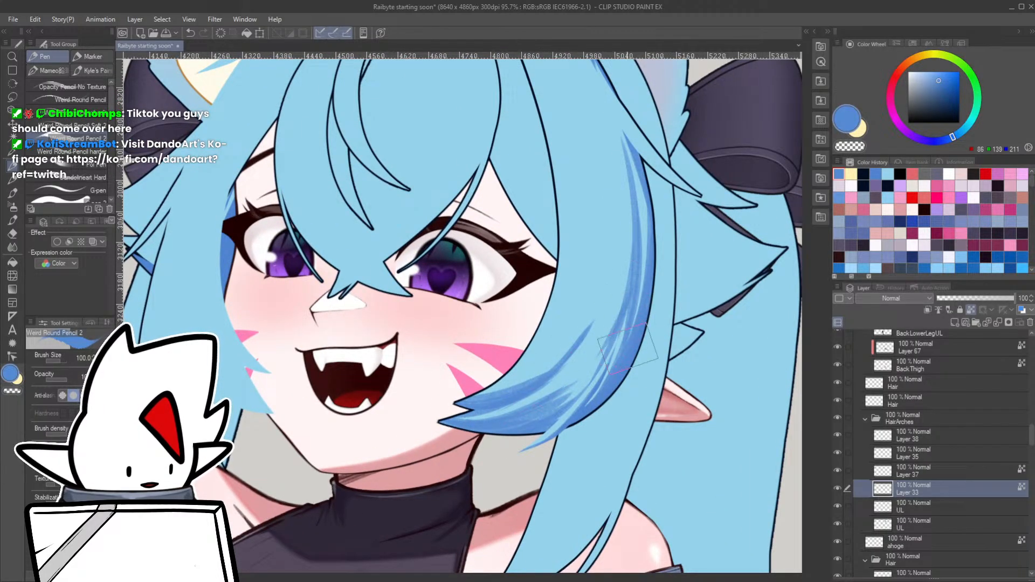
mouse_move(455, 418)
left_mouse_down()
mouse_move(582, 395)
mouse_move(585, 372)
left_mouse_up()
left_click_drag(585, 372, 513, 405)
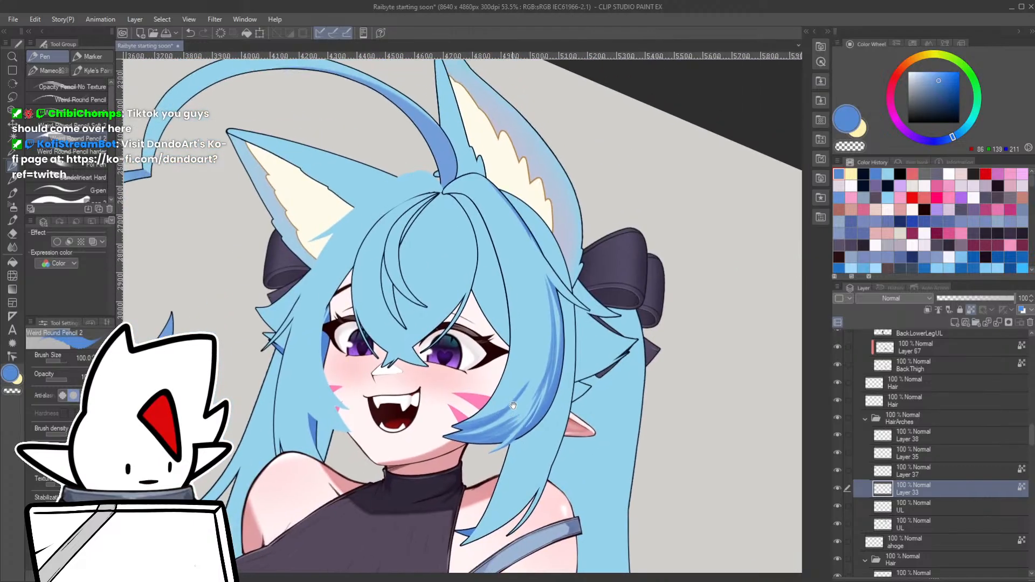
- Sample a lighter blue (RGB 103, 158, 218) and blend the shading on the strand's lower outer curve
mouse_move(550, 284)
left_mouse_down()
mouse_move(578, 284)
mouse_move(561, 366)
mouse_move(528, 364)
left_mouse_up()
left_click_drag(593, 384, 557, 399)
double_click(567, 371)
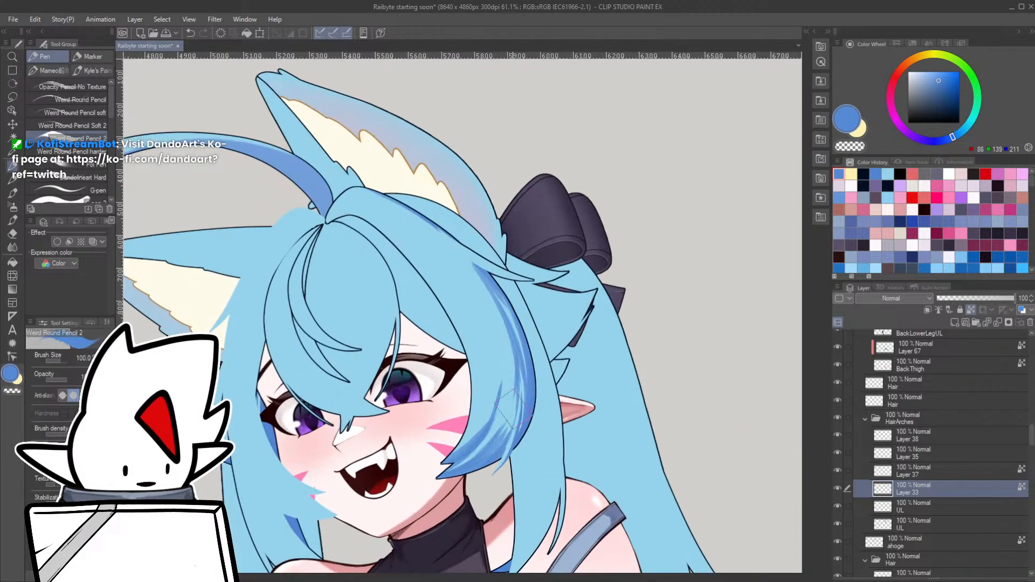
left_click(495, 443, "alt")
left_click_drag(492, 446, 508, 417)
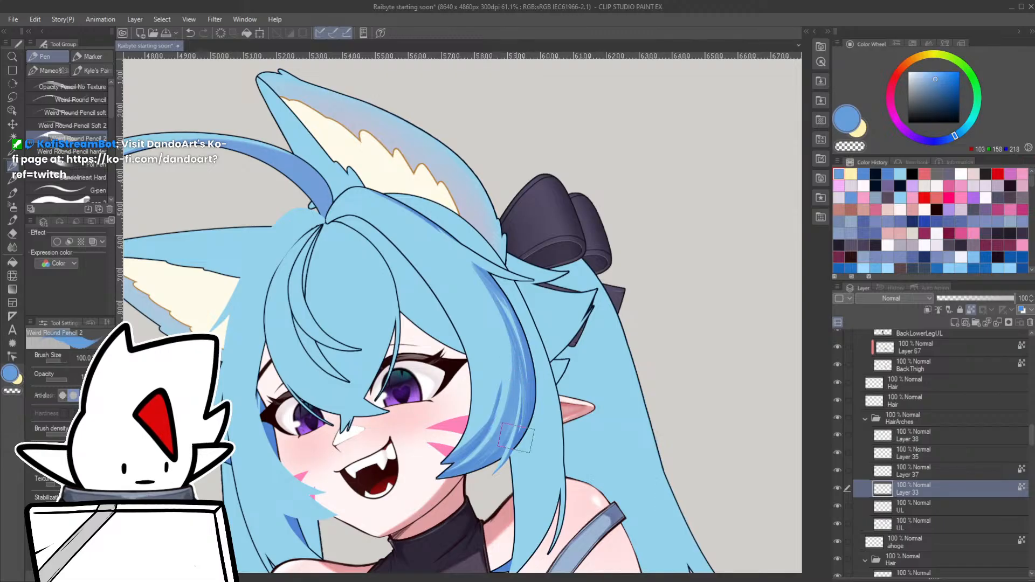
mouse_move(530, 396)
left_mouse_down()
mouse_move(521, 430)
mouse_move(505, 439)
left_mouse_up()
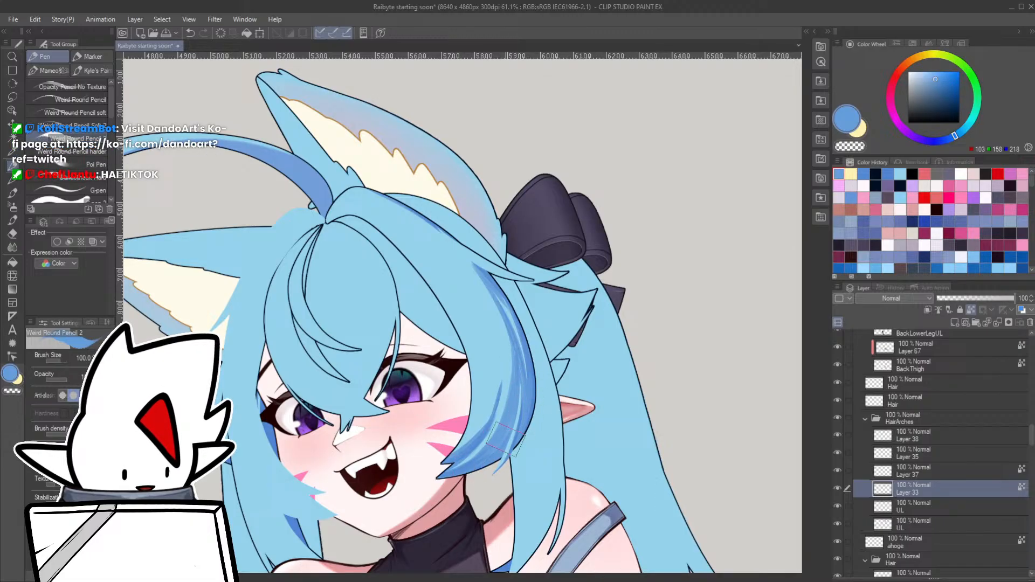
- Sample blues from the existing shading and smooth the streaks across the lower curve toward the strand's tip
left_click(455, 470, "alt")
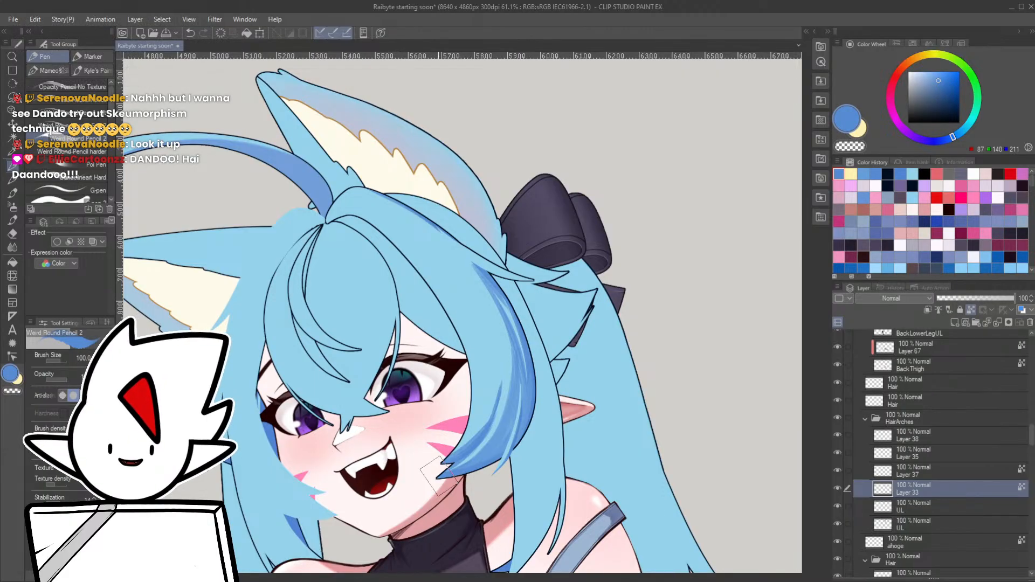
scroll(485, 434, "up", 3)
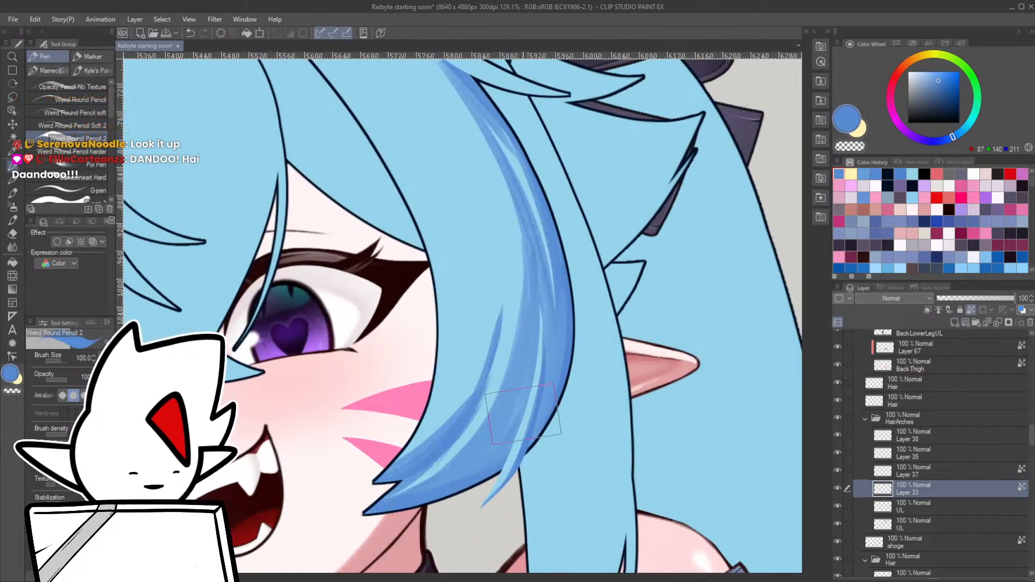
left_click(507, 398, "alt")
left_click_drag(529, 392, 504, 456)
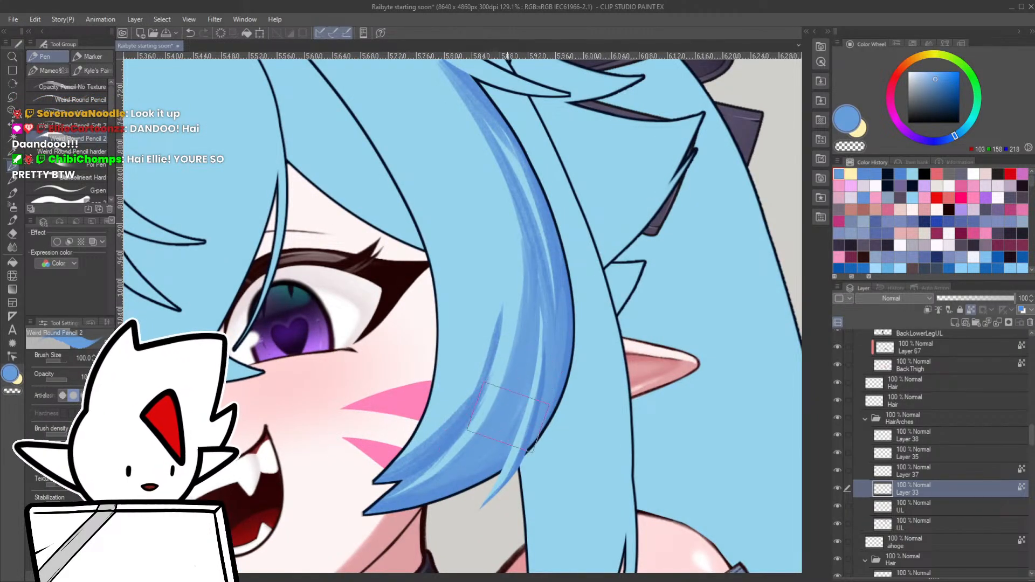
left_click_drag(494, 407, 419, 480)
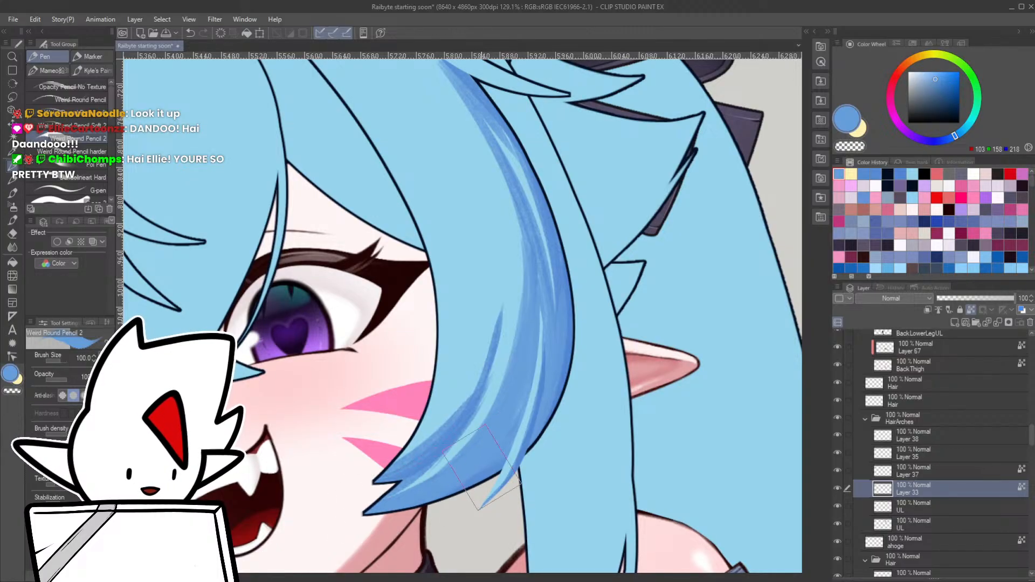
- Sample the base hair blue (RGB 145, 211, 236) and paint back the end of the inner shadow streak on the strand
key("r")
mouse_move(377, 353)
left_mouse_down()
mouse_move(557, 292)
mouse_move(513, 232)
mouse_move(550, 279)
left_mouse_up()
key("p")
left_click(431, 330, "alt")
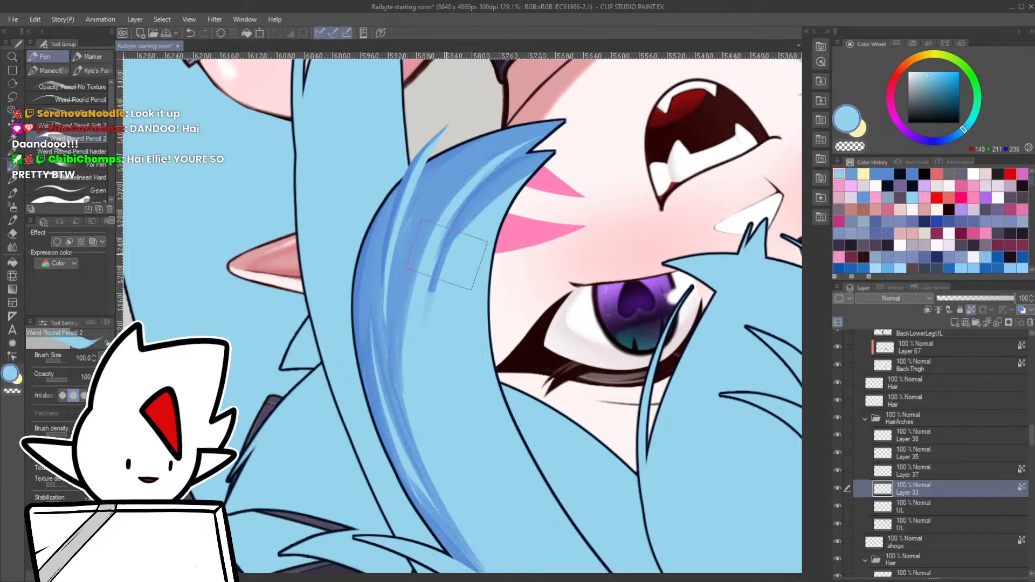
left_click_drag(461, 251, 438, 302)
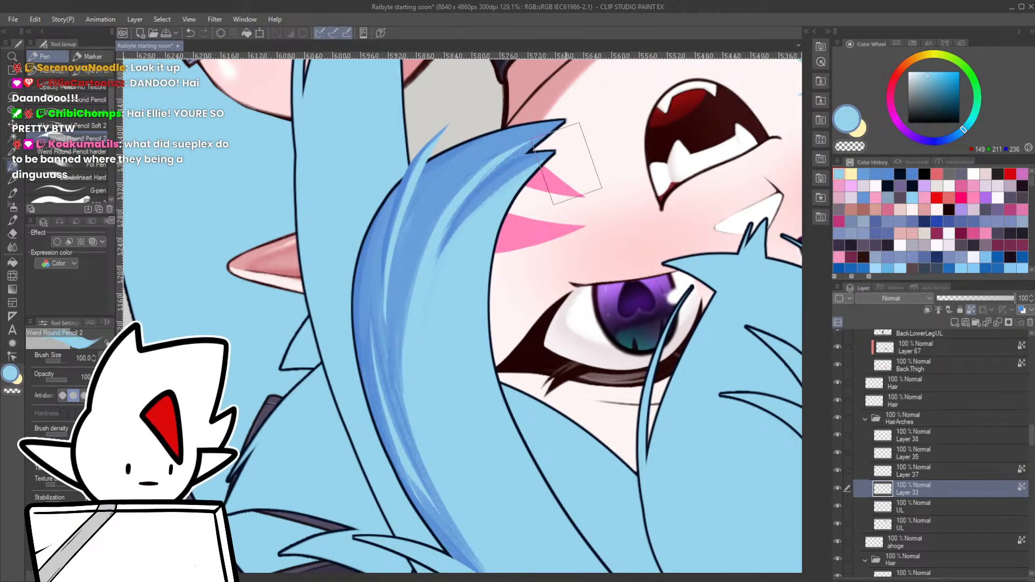
- Sample a mid shadow blue (RGB 100, 155, 217) and brush tapered streaks between the strand's tip and its inner curve
left_click(452, 231, "alt")
left_click_drag(452, 231, 594, 141)
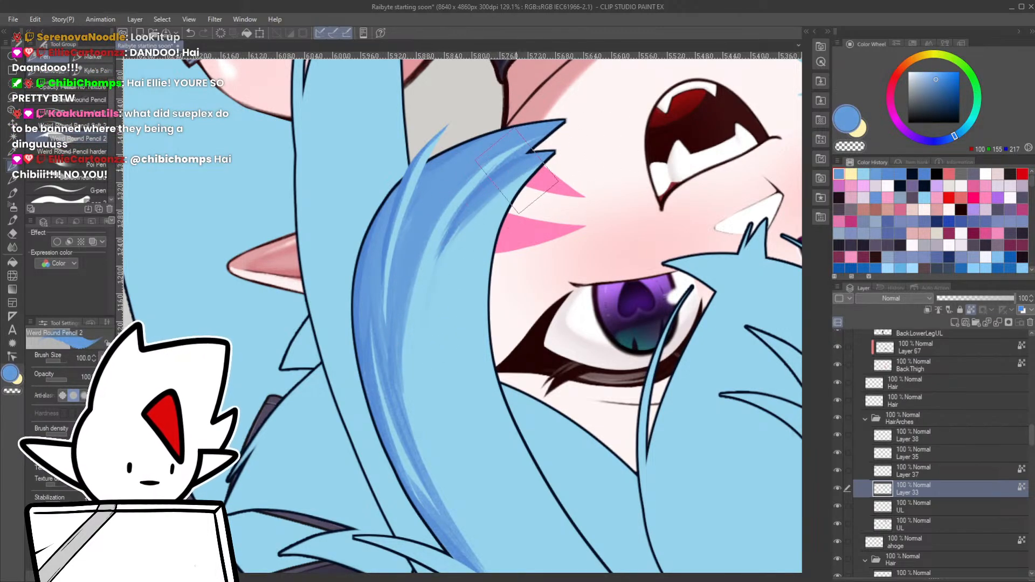
left_click_drag(530, 186, 438, 286)
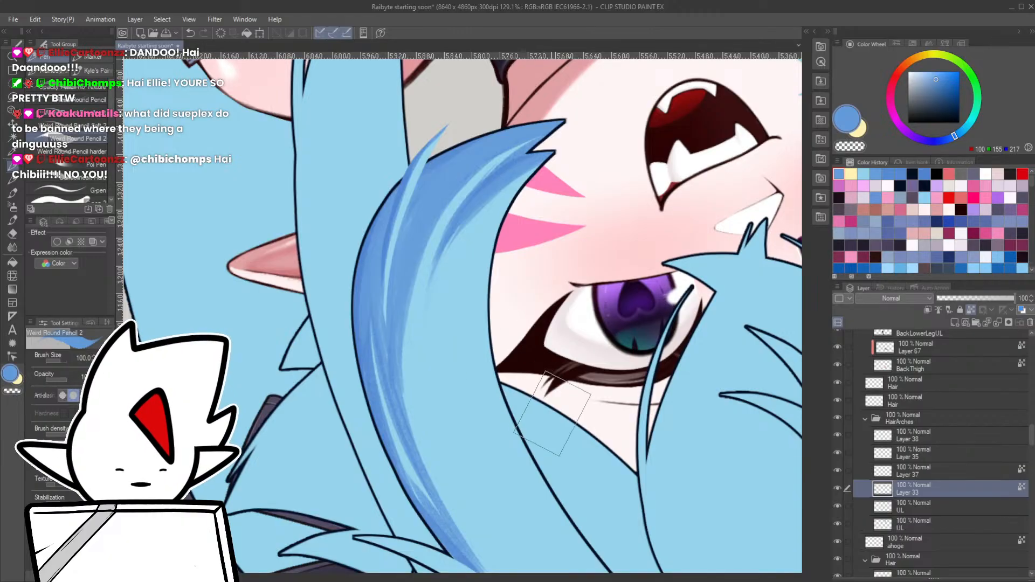
left_click_drag(555, 429, 399, 384)
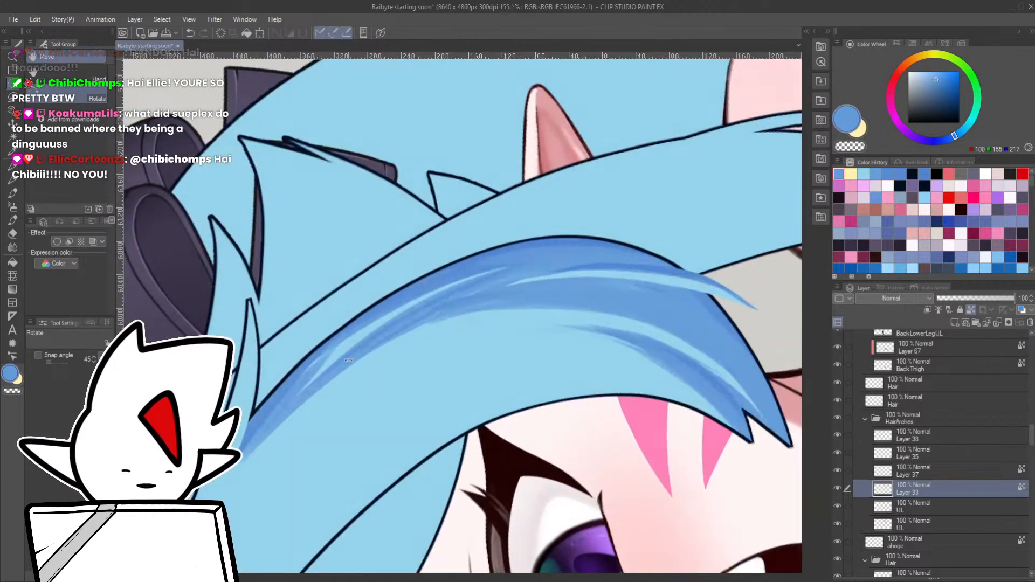
- Brush mid shadow blue (RGB 102, 157, 217) along the side strand's outer edge and into its root at the parting
left_click_drag(277, 413, 413, 302)
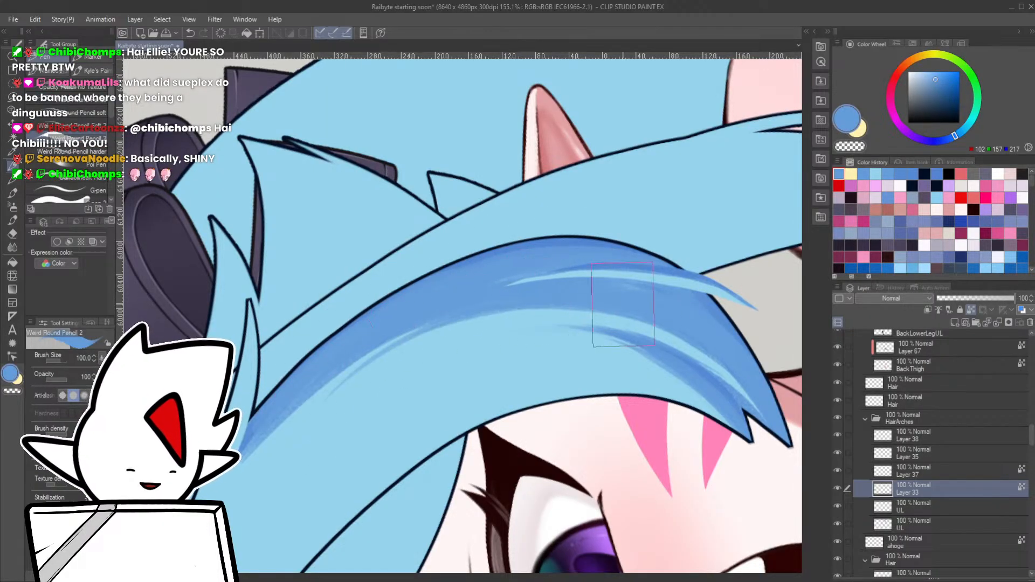
left_click_drag(511, 318, 351, 326)
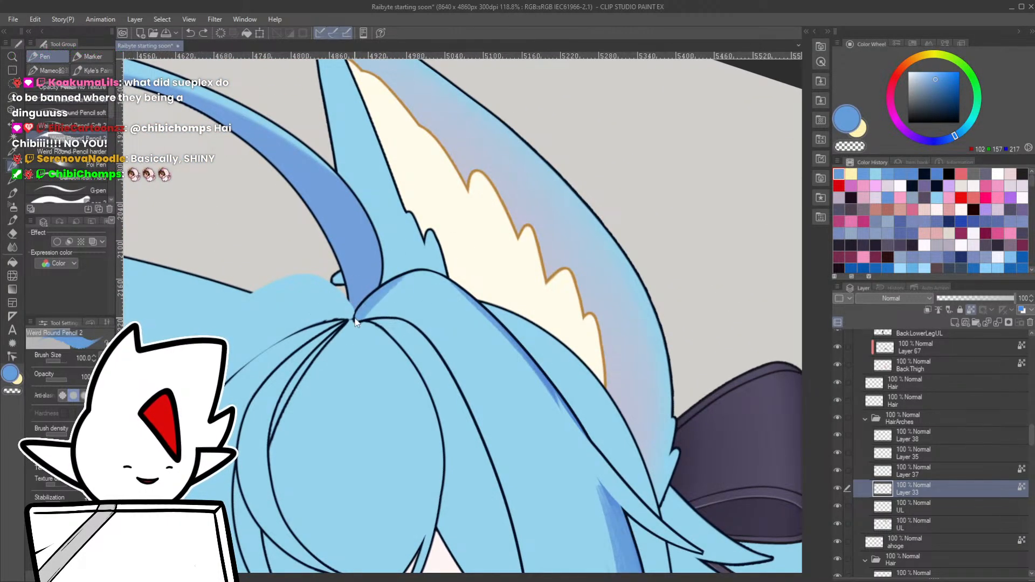
mouse_move(426, 346)
left_mouse_down()
mouse_move(474, 362)
mouse_move(431, 397)
mouse_move(431, 411)
left_mouse_up()
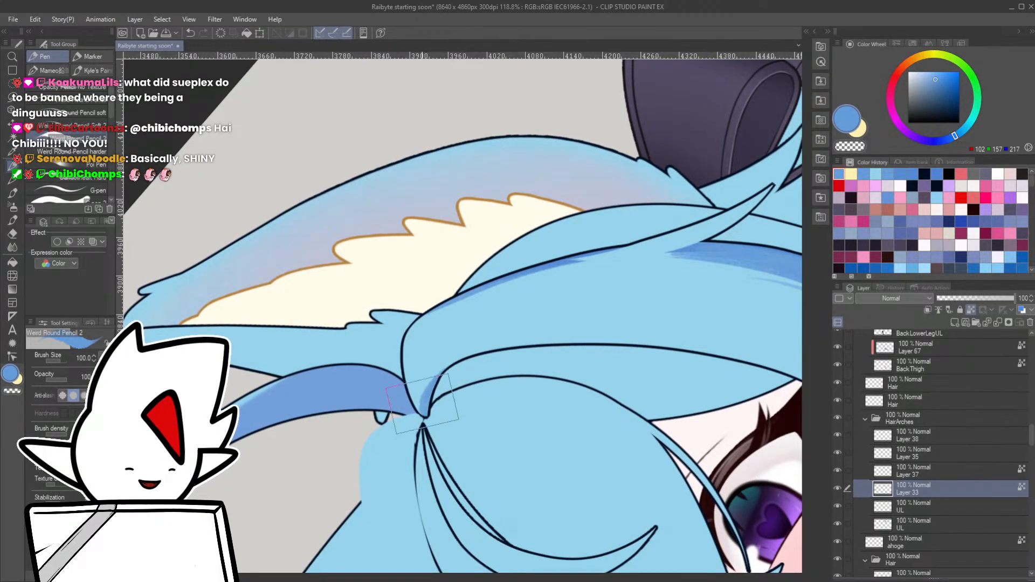
left_click_drag(456, 365, 428, 394)
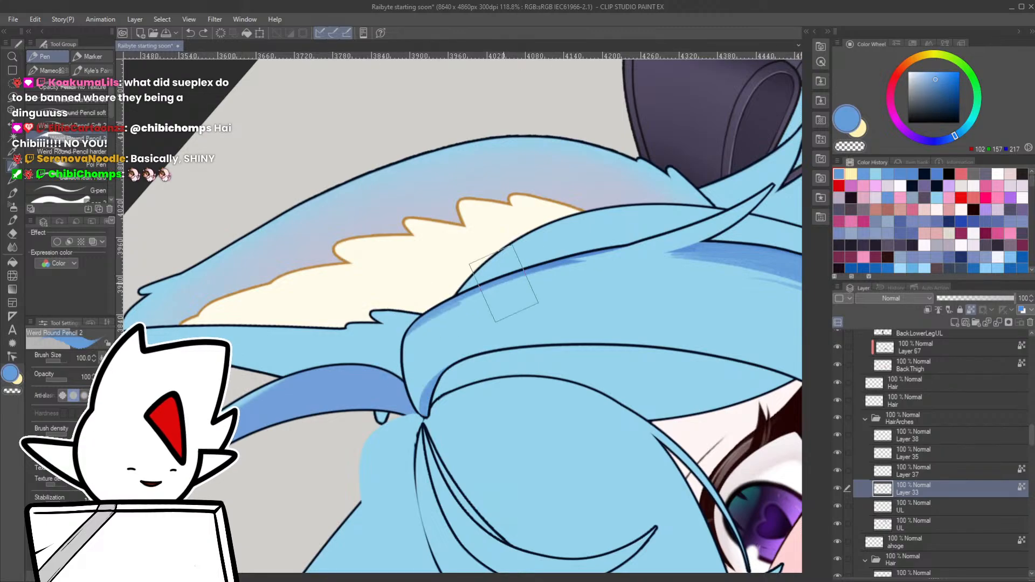
left_click_drag(616, 279, 509, 310)
left_click_drag(346, 343, 354, 367)
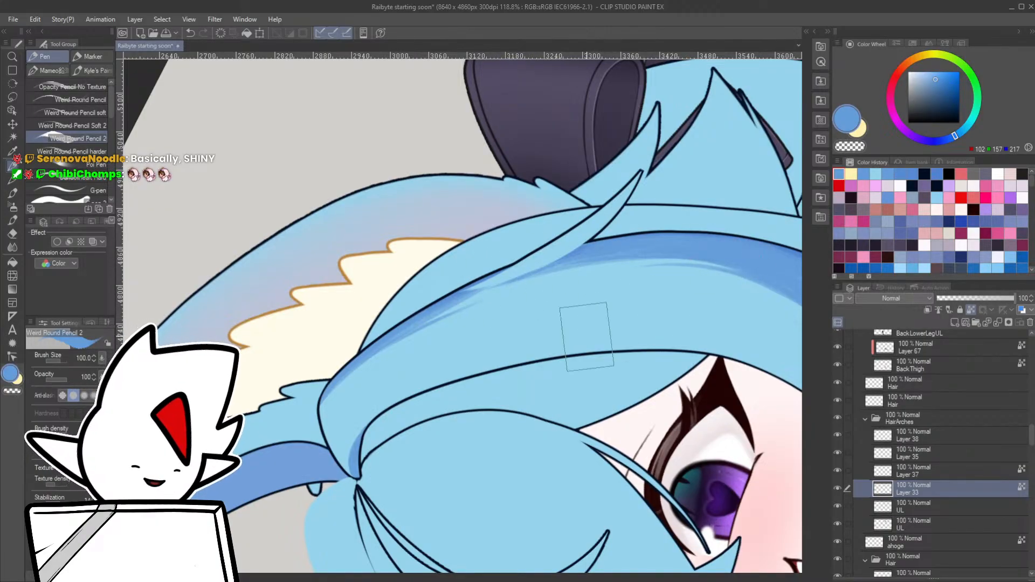
- Paint a long shadow band along the side strand's inner edge beside the face, redoing the stroke once
key("r")
left_click_drag(464, 330, 535, 409)
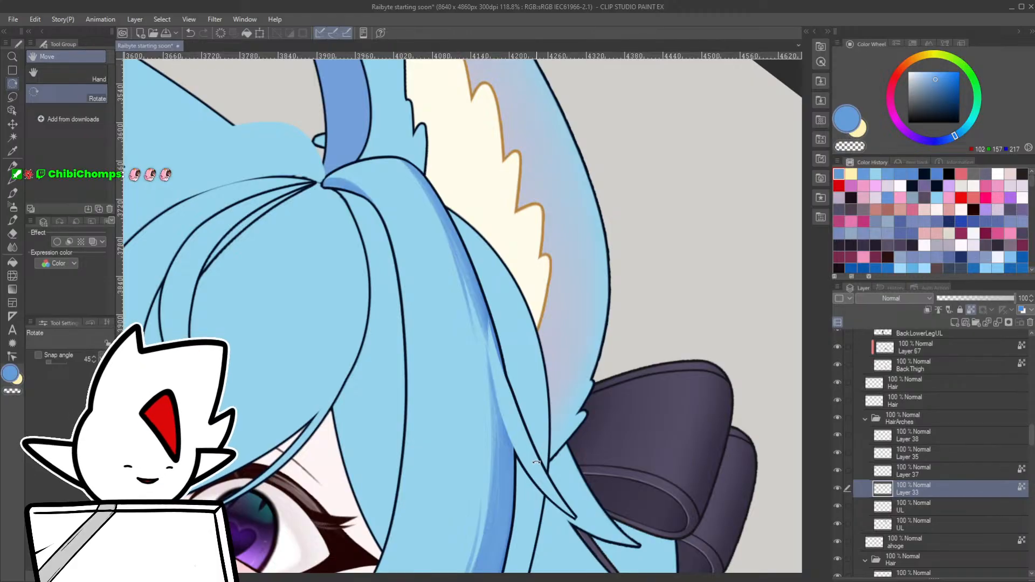
left_click_drag(536, 462, 323, 277)
left_click_drag(377, 323, 418, 367)
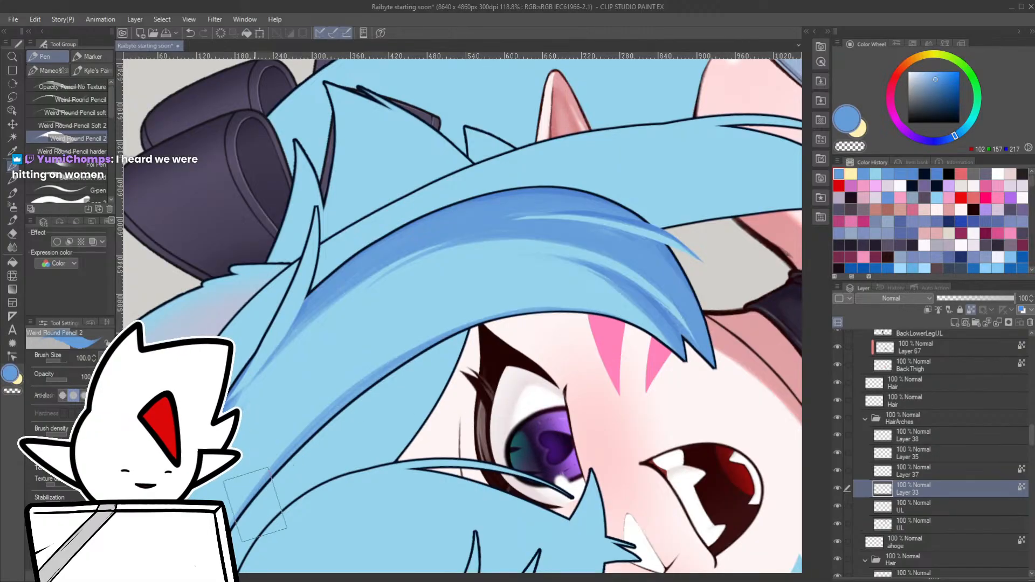
left_click_drag(305, 426, 563, 312)
key("ctrl+z")
mouse_move(308, 423)
left_mouse_down()
mouse_move(433, 323)
mouse_move(518, 314)
left_mouse_up()
left_click_drag(638, 392, 313, 380)
scroll(547, 394, "down", 5)
scroll(558, 297, "up", 5)
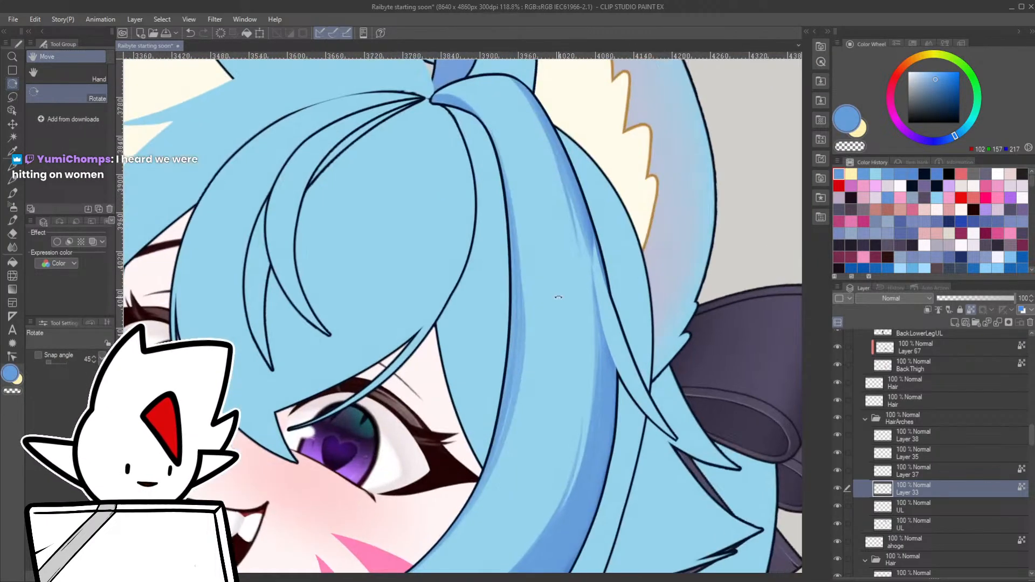
- Sample a slightly lighter shadow blue (RGB 105, 161, 218) and smooth the inner-edge shading from the root to above the eye
left_click_drag(558, 297, 389, 258)
scroll(292, 388, "up", 4)
key("p")
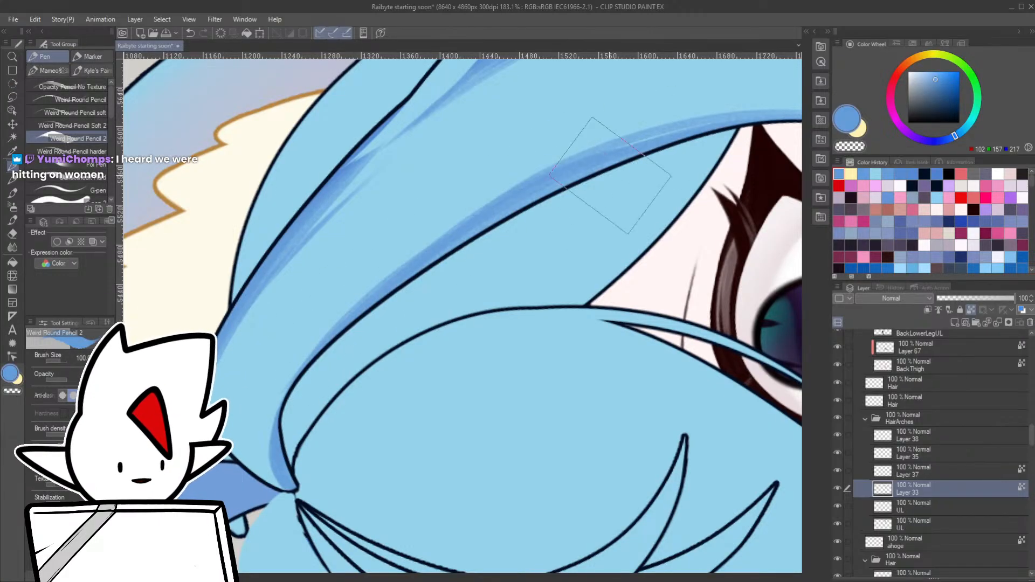
left_click_drag(555, 268, 457, 331)
left_click(243, 386, "alt")
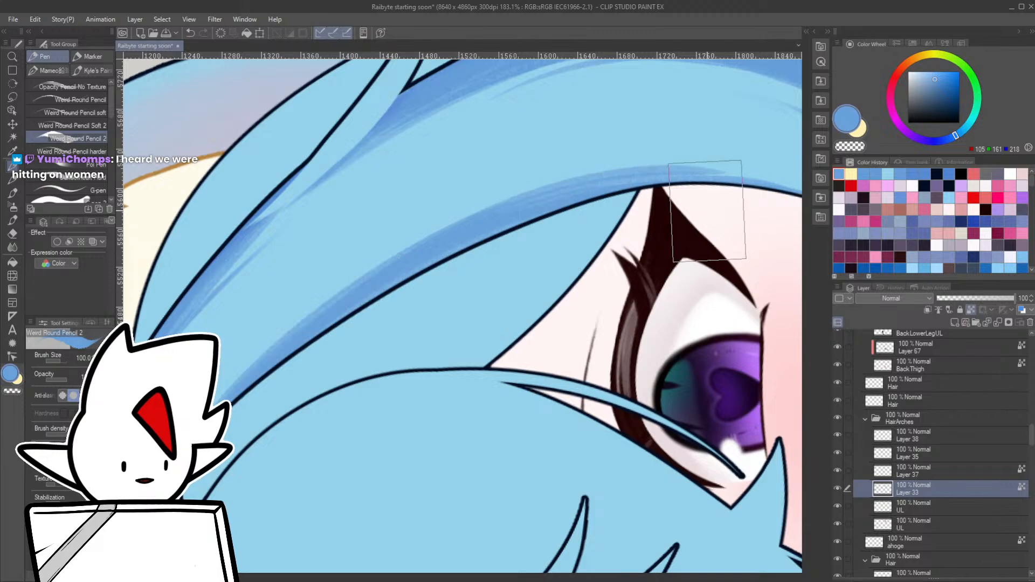
left_click_drag(668, 254, 572, 270)
left_click_drag(582, 270, 409, 337)
left_click_drag(389, 373, 425, 360)
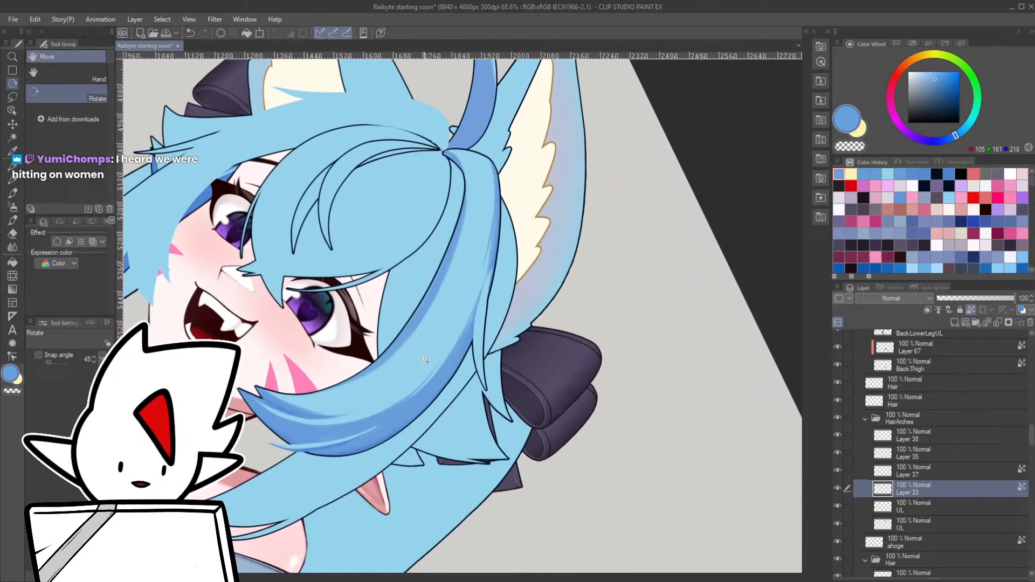
- Check the side strand's shading against the whole head and sample the base hair blue
left_click_drag(431, 415, 565, 314)
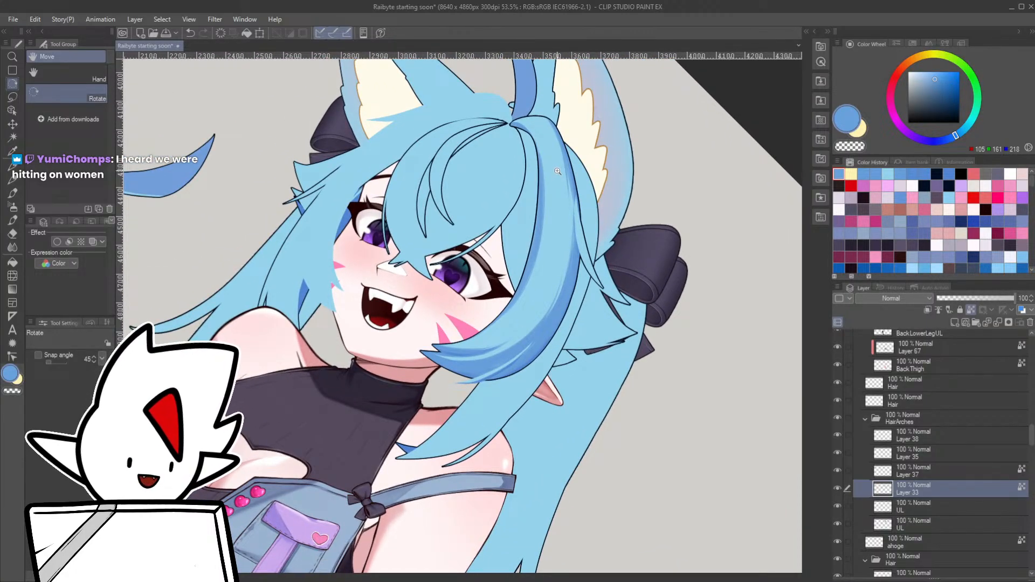
left_click_drag(557, 170, 582, 166)
left_click_drag(586, 184, 324, 233)
mouse_move(317, 288)
left_mouse_down()
mouse_move(313, 326)
mouse_move(499, 243)
mouse_move(509, 449)
mouse_move(488, 453)
mouse_move(591, 419)
left_mouse_up()
left_click(246, 378, "alt")
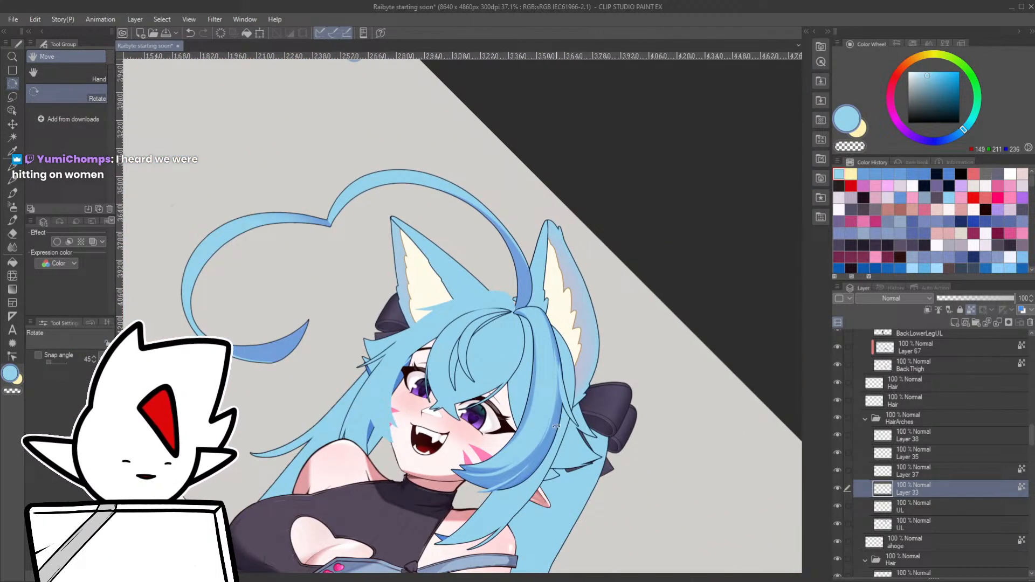
scroll(555, 426, "up", 3)
scroll(573, 385, "up", 2)
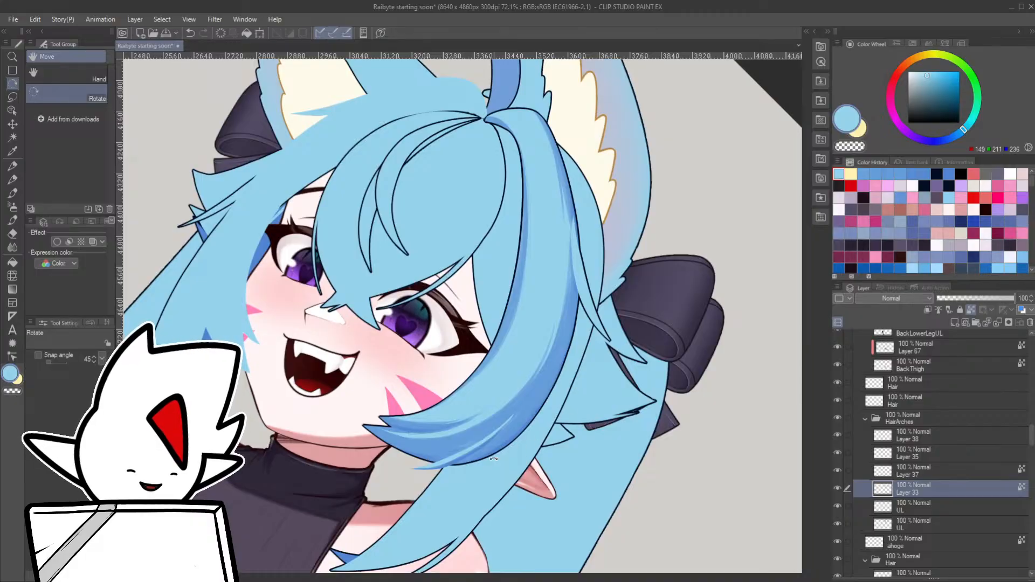
scroll(493, 459, "up", 4)
- Select Layer 37, sample a darker blue (RGB 84, 137, 210) and trim the light streaks near the strand's tip at brush size 50
key("p")
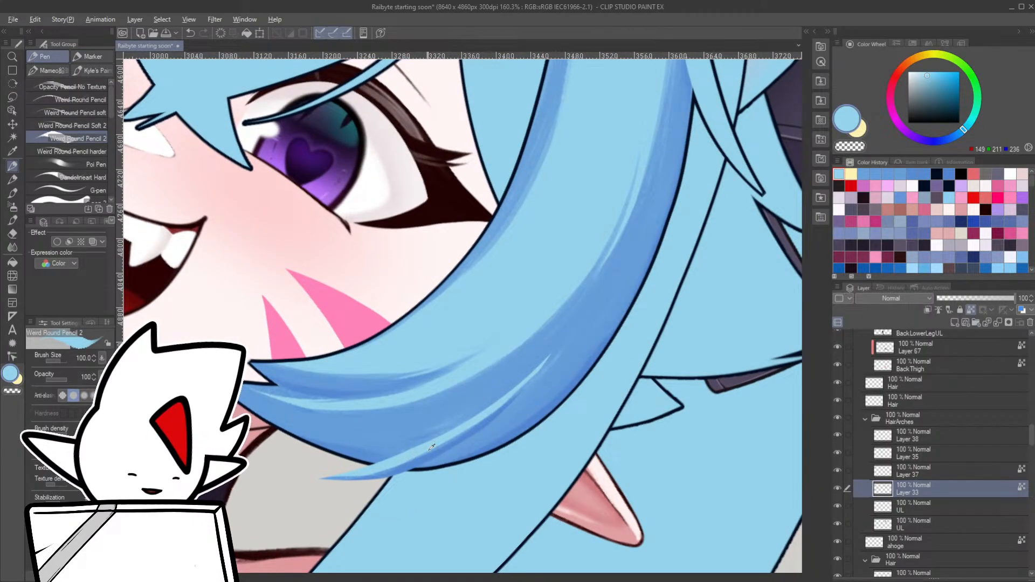
key("[")
key("[")
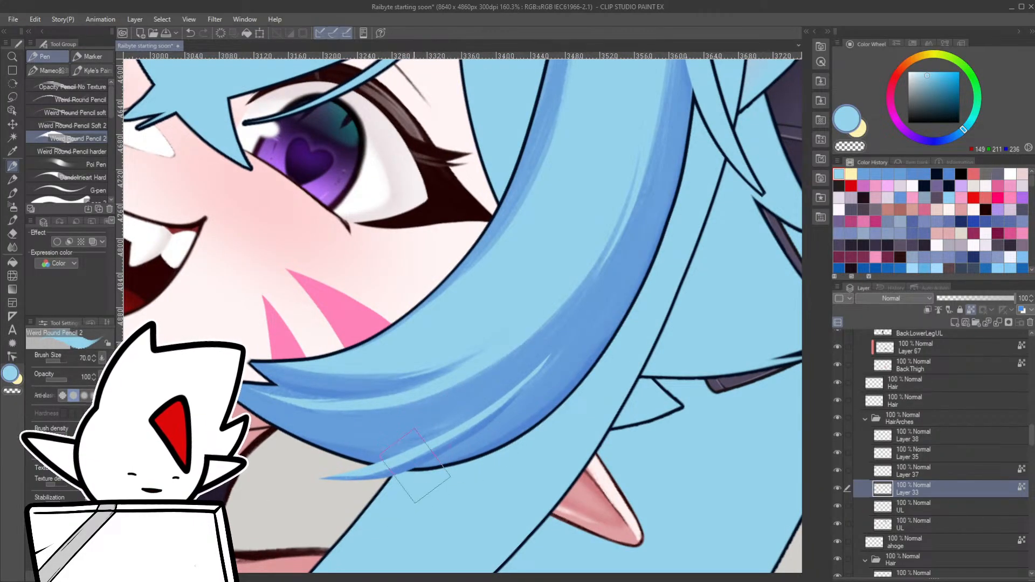
left_click(383, 473, "alt")
mouse_move(386, 469)
left_mouse_down()
mouse_move(378, 474)
mouse_move(432, 450)
left_mouse_up()
left_click(384, 470, "ctrl+shift")
key("ctrl+z")
key("[")
key("[")
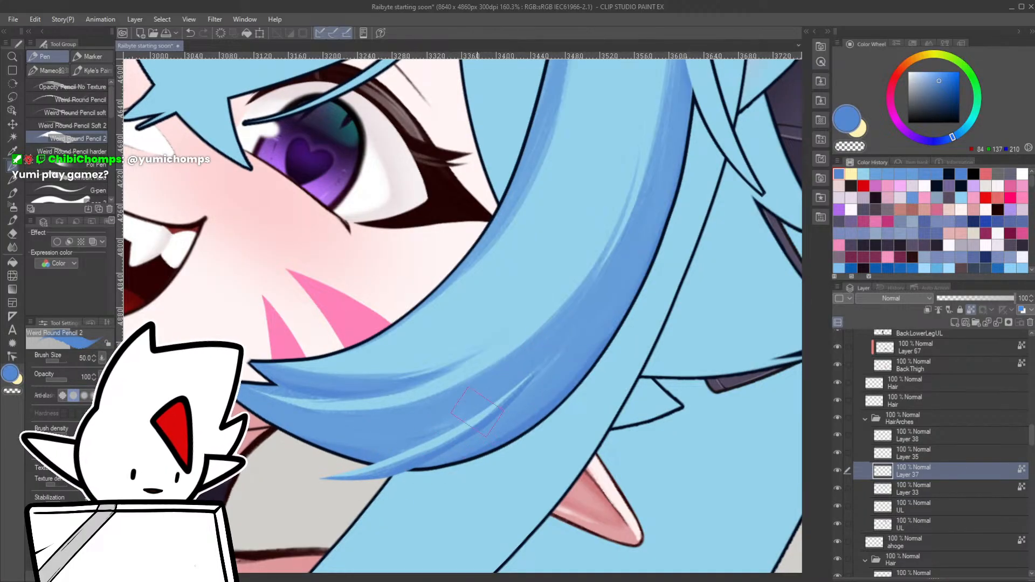
- Save the illustration, sample shadow blue (RGB 100, 155, 217) and refine the tip's light streaks at brush size 45
key("ctrl+s")
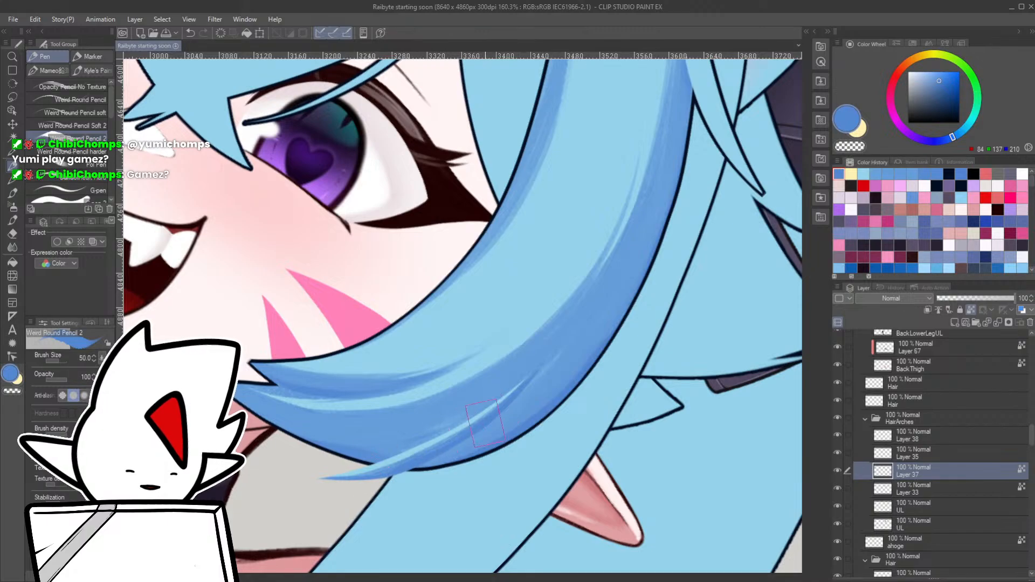
left_click(484, 433, "alt")
key("[")
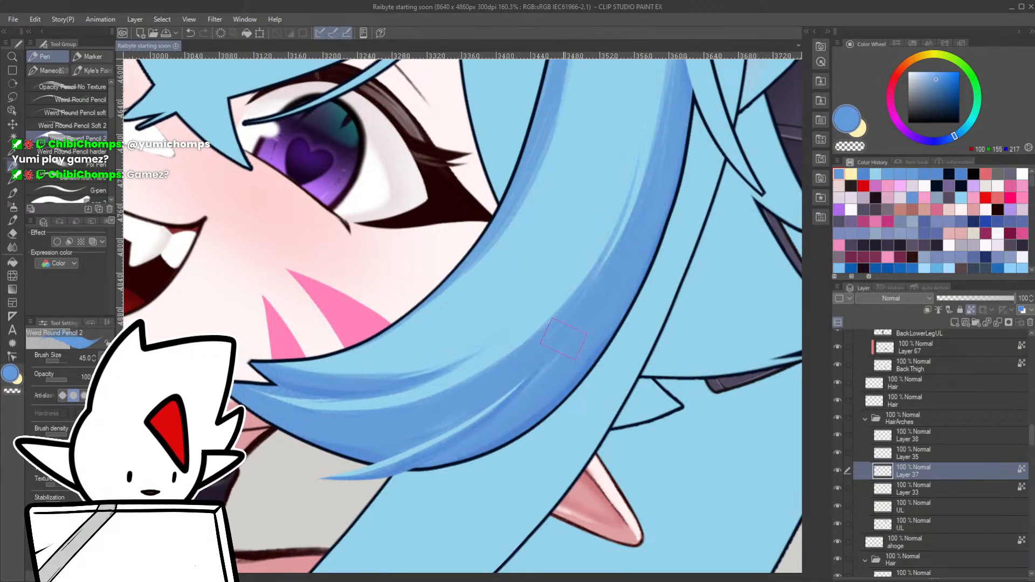
left_click_drag(417, 459, 363, 456)
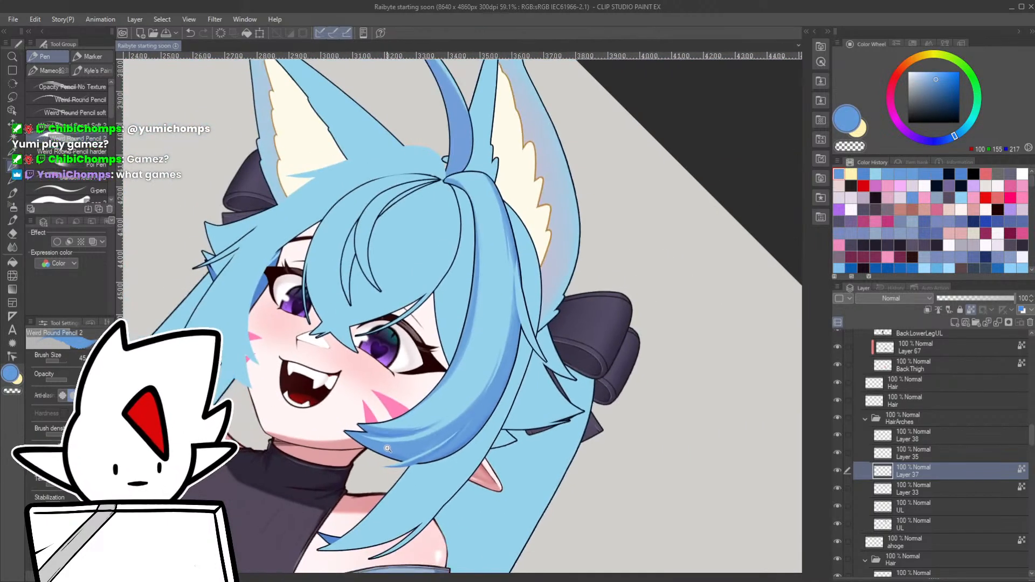
- Examine the shaded side strand against the full head and upper body from several angles
left_click_drag(408, 394, 493, 353)
left_click_drag(493, 353, 506, 322)
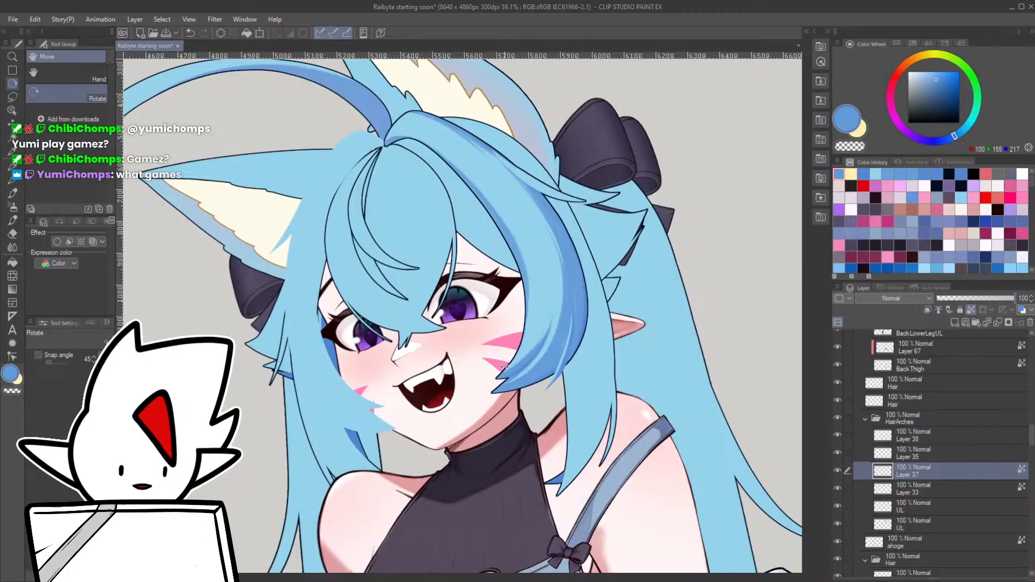
left_click_drag(481, 402, 463, 402)
left_click_drag(438, 459, 459, 409)
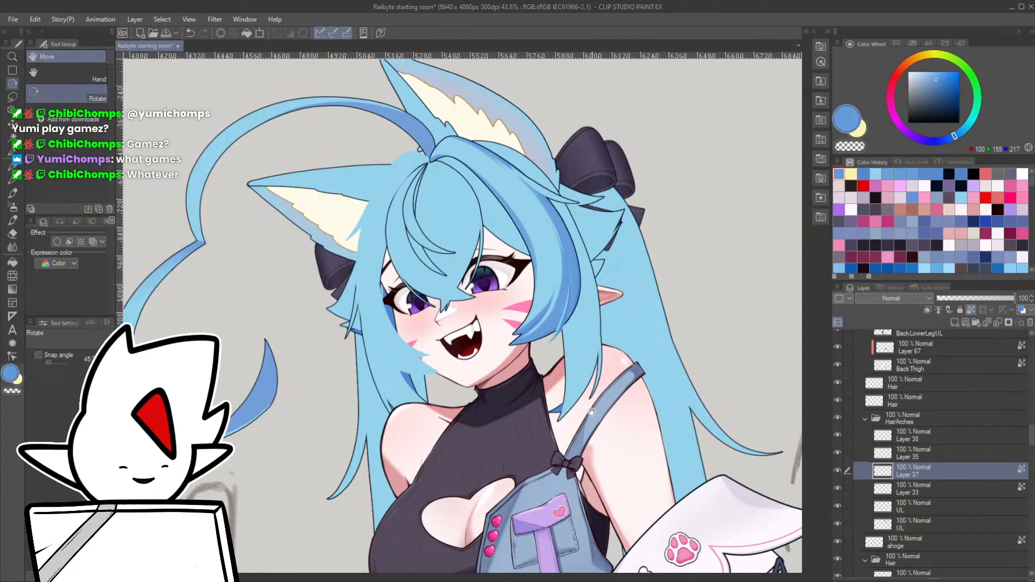
left_click_drag(592, 412, 590, 404)
left_click_drag(553, 270, 572, 263)
left_click_drag(576, 303, 457, 202)
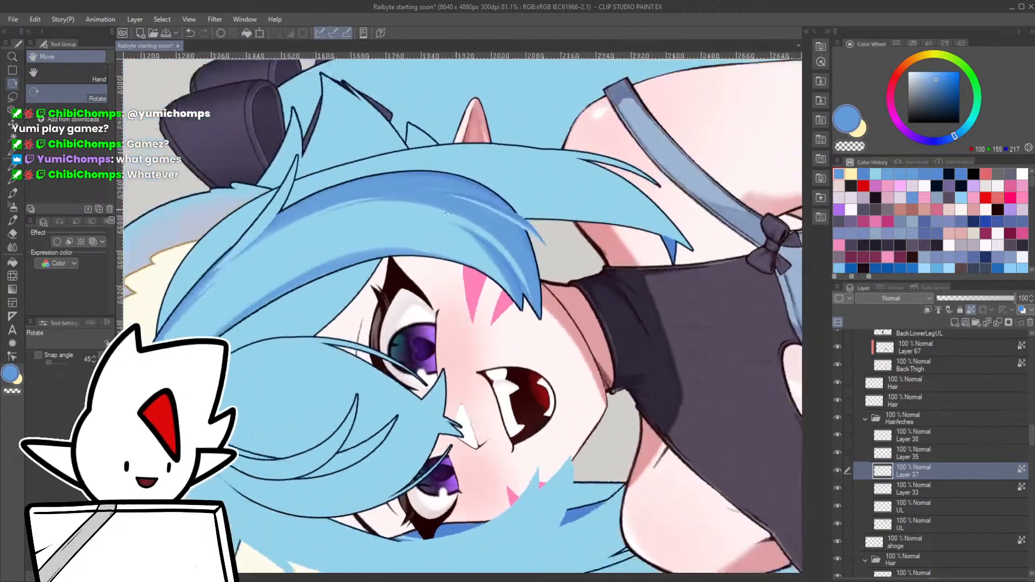
- Sample a softer shadow blue (RGB 110, 167, 220), select Layer 33 and blend the strand's inner-edge shading at brush size 60
left_click_drag(431, 243, 569, 262)
left_click(433, 314, "alt")
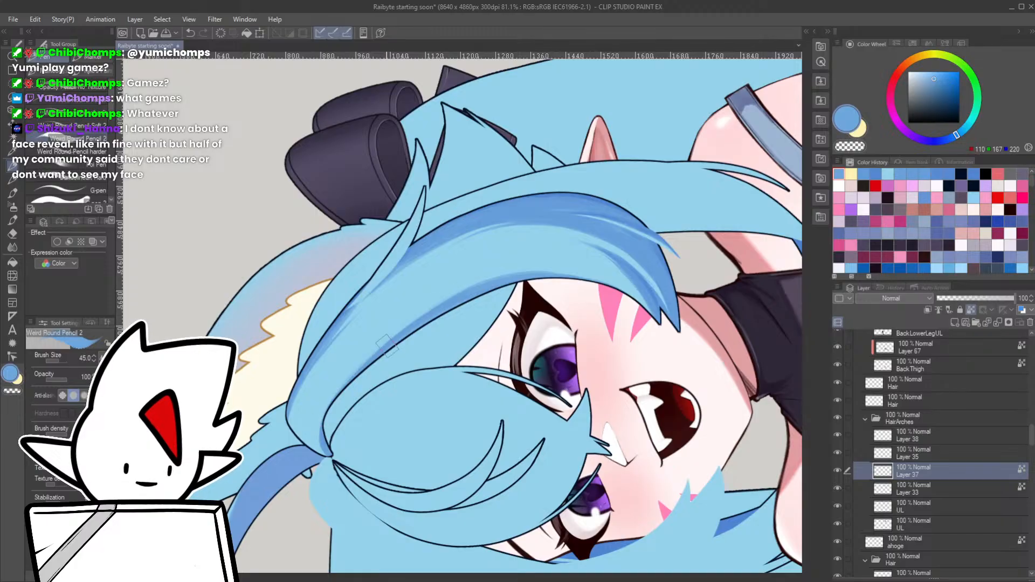
left_click(432, 314, "ctrl+shift")
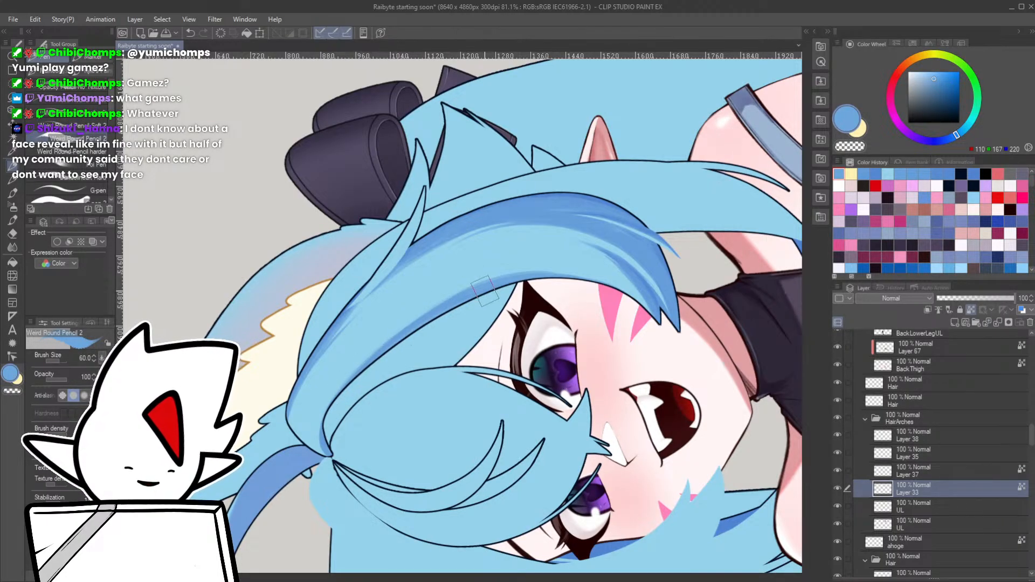
- Sample a pale highlight blue (RGB 186, 227, 243) and brush highlight streaks across the middle of the side strand at brush size 80
key("r")
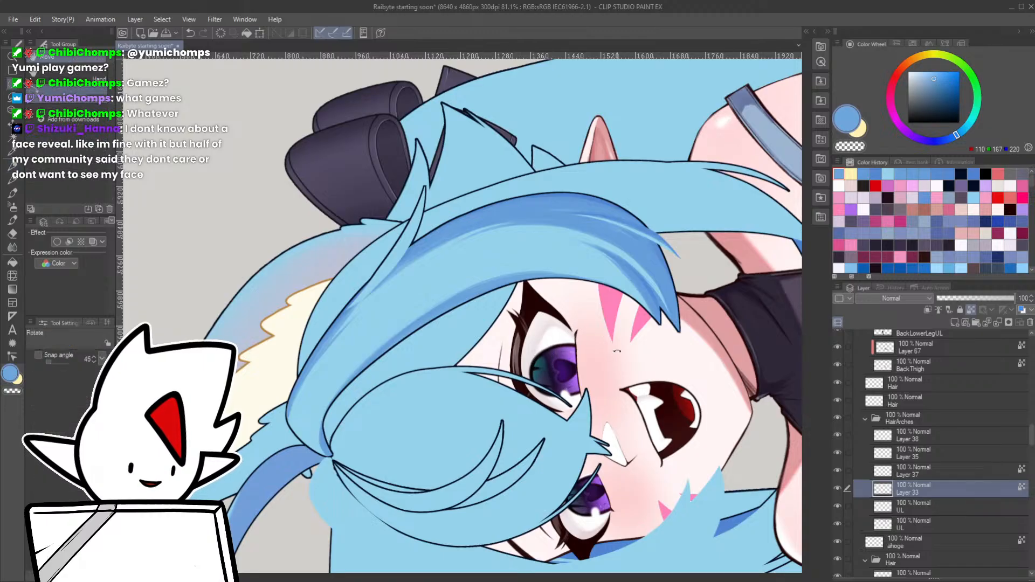
left_click_drag(552, 266, 519, 227)
left_click(518, 227, "alt")
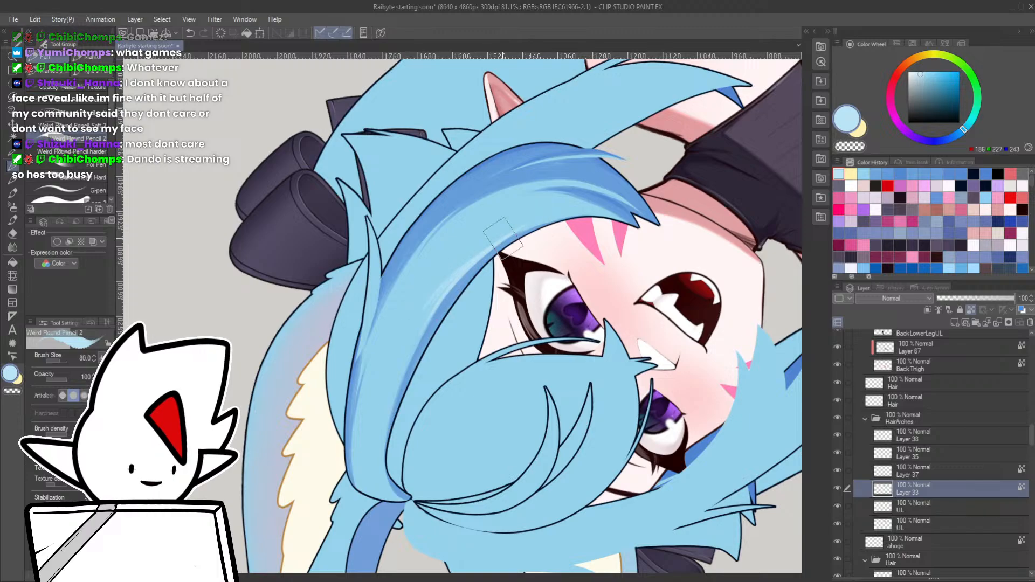
key("r")
mouse_move(400, 322)
left_mouse_down()
mouse_move(501, 240)
mouse_move(550, 297)
mouse_move(511, 370)
left_mouse_up()
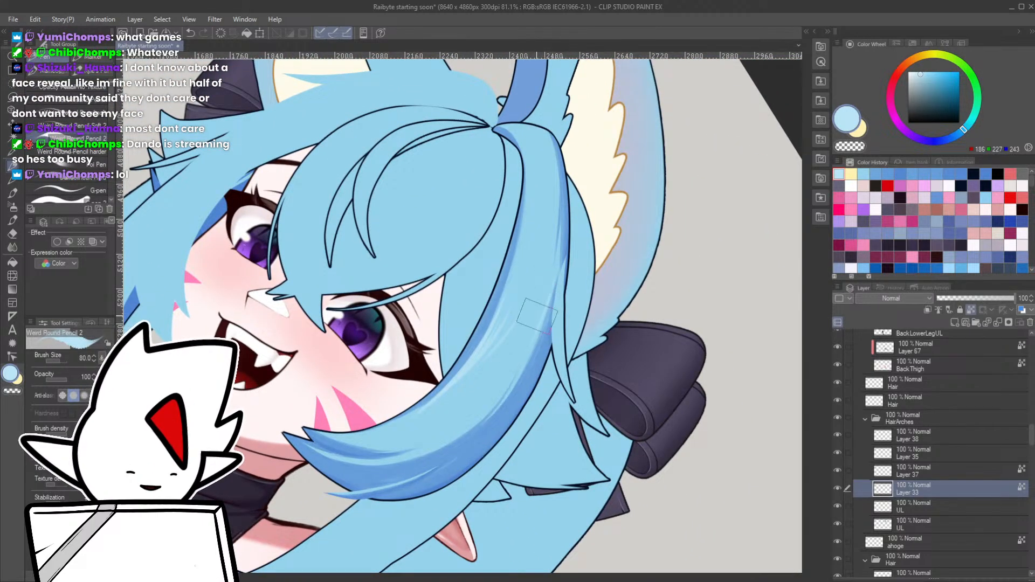
mouse_move(537, 316)
left_mouse_down()
mouse_move(504, 342)
mouse_move(513, 333)
left_mouse_up()
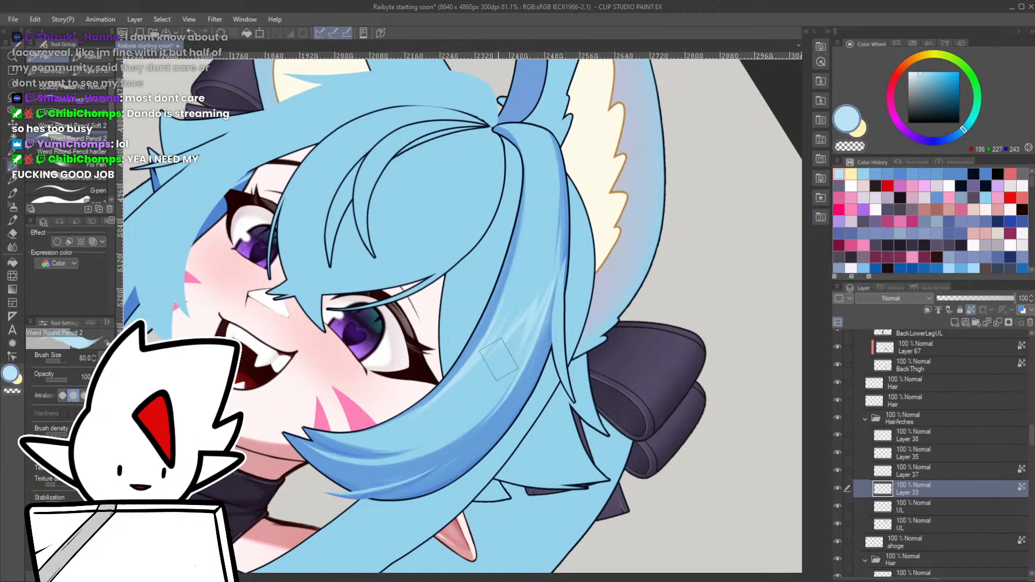
scroll(502, 373, "down", 6)
mouse_move(506, 383)
left_mouse_down()
mouse_move(495, 383)
mouse_move(539, 349)
mouse_move(575, 356)
mouse_move(539, 282)
mouse_move(512, 381)
mouse_move(495, 381)
left_mouse_up()
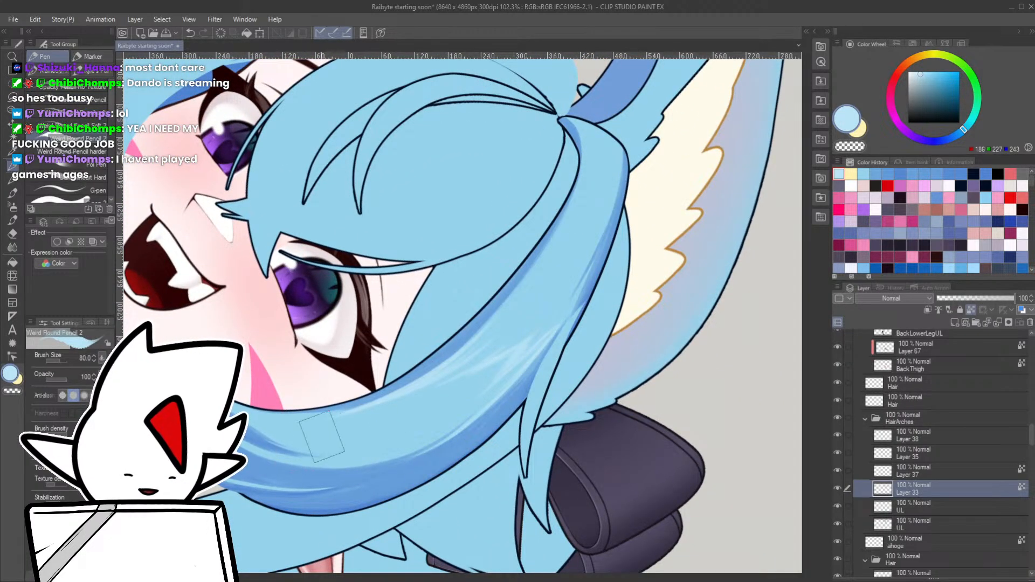
- Airbrush soft shadow blue (RGB 102, 157, 217) with the Soft brush around the highlight band on the strand's middle
left_click(330, 422, "alt")
key("bracketleft")
key("bracketleft")
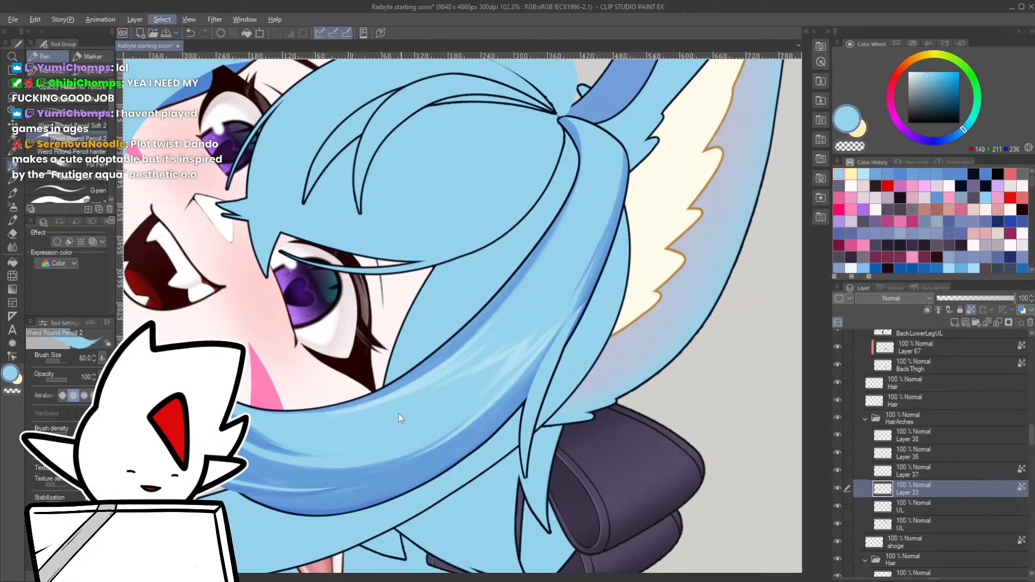
key("b")
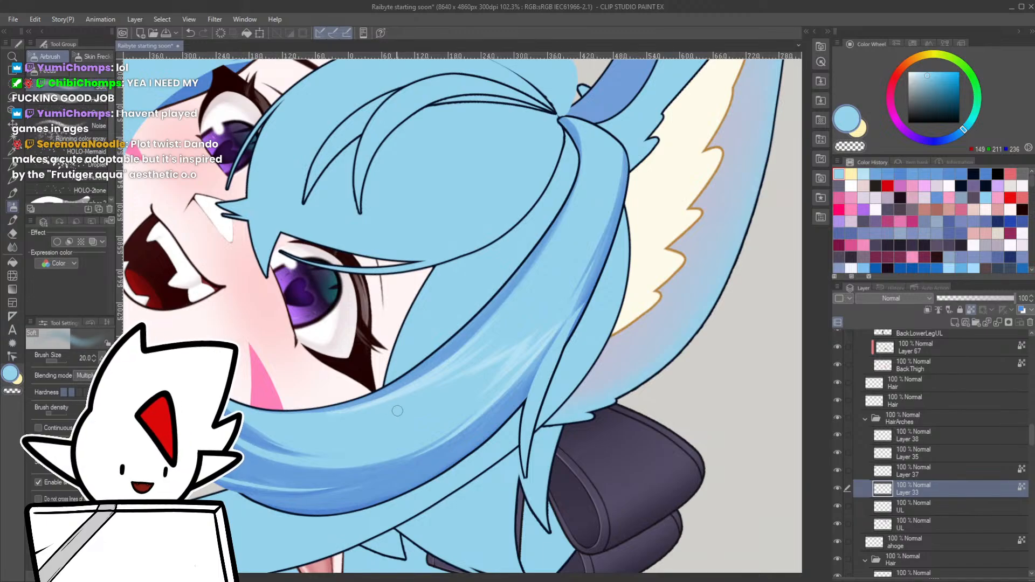
left_click(390, 482, "alt")
mouse_move(370, 418)
left_mouse_down()
mouse_move(514, 360)
mouse_move(442, 415)
mouse_move(467, 407)
mouse_move(451, 420)
mouse_move(529, 329)
mouse_move(365, 413)
mouse_move(560, 300)
mouse_move(474, 390)
mouse_move(511, 350)
mouse_move(502, 324)
mouse_move(553, 283)
left_mouse_up()
- Return to Weird Round Pencil 2 with pale blue (RGB 186, 227, 243) and paint sharp highlight streaks over the airbrushed band
key("p")
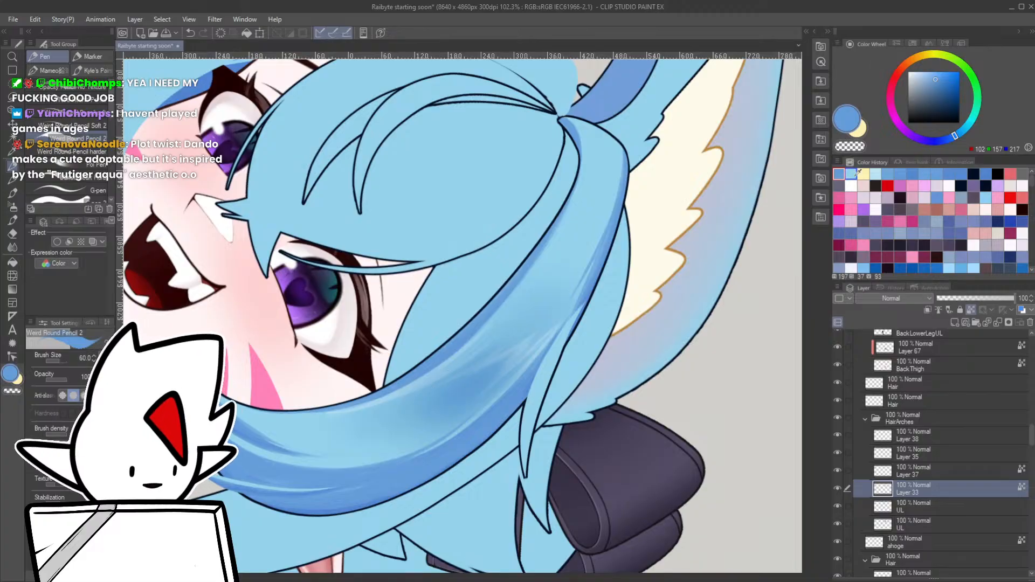
left_click(751, 214, "alt")
mouse_move(366, 412)
left_mouse_down()
mouse_move(413, 385)
mouse_move(394, 378)
mouse_move(485, 334)
mouse_move(427, 372)
mouse_move(431, 384)
left_mouse_up()
mouse_move(498, 336)
left_mouse_down()
mouse_move(424, 388)
mouse_move(531, 335)
left_mouse_up()
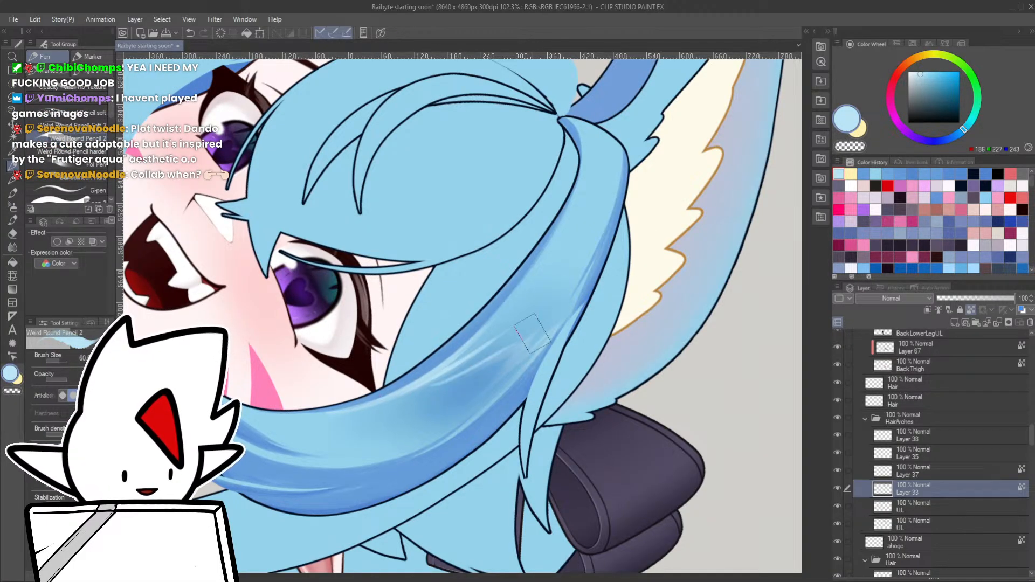
mouse_move(464, 375)
left_mouse_down()
mouse_move(537, 330)
mouse_move(495, 364)
mouse_move(522, 348)
mouse_move(496, 377)
mouse_move(555, 326)
mouse_move(476, 407)
left_mouse_up()
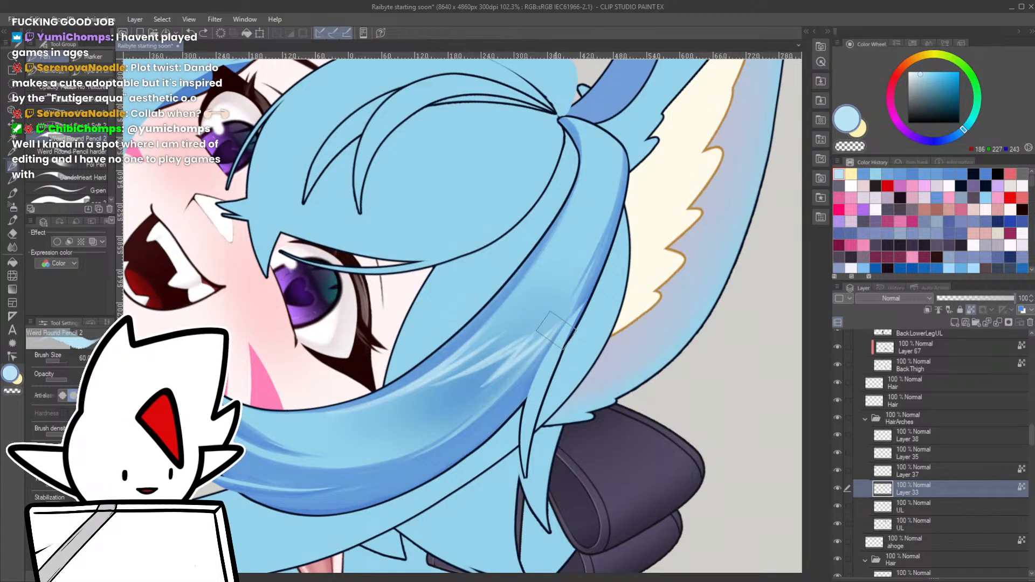
- Add pale streaks on the side strand's middle and soften the band with the Soft airbrush in mid blues (RGB 128, 191, 224 and 123, 185, 222)
left_click_drag(555, 331, 477, 415)
mouse_move(517, 386)
left_mouse_down()
mouse_move(474, 386)
mouse_move(572, 348)
left_mouse_up()
key("j")
key("b")
left_click(510, 319, "alt")
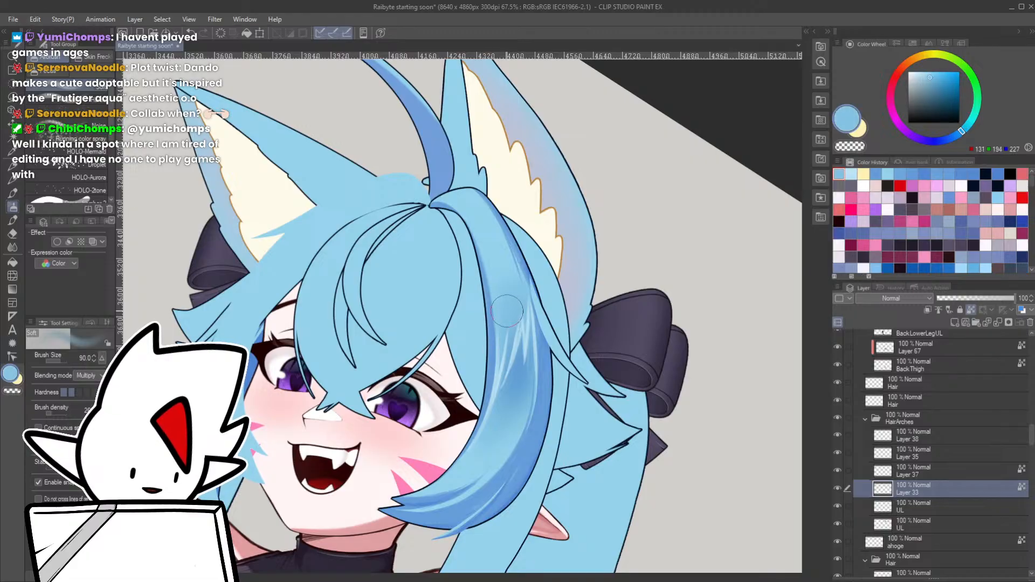
mouse_move(509, 312)
left_mouse_down()
mouse_move(512, 380)
mouse_move(512, 320)
left_mouse_up()
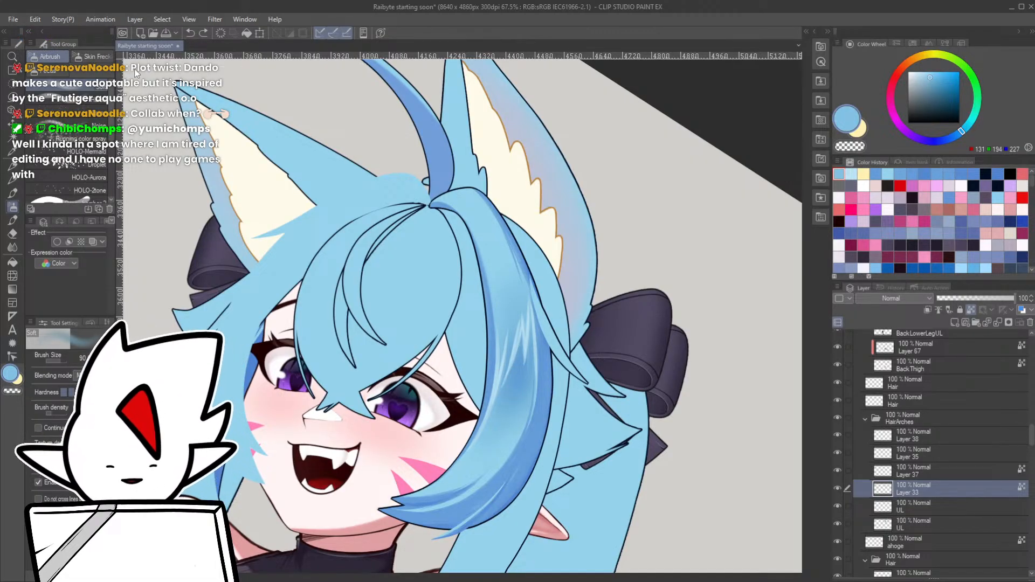
left_click(510, 289, "alt")
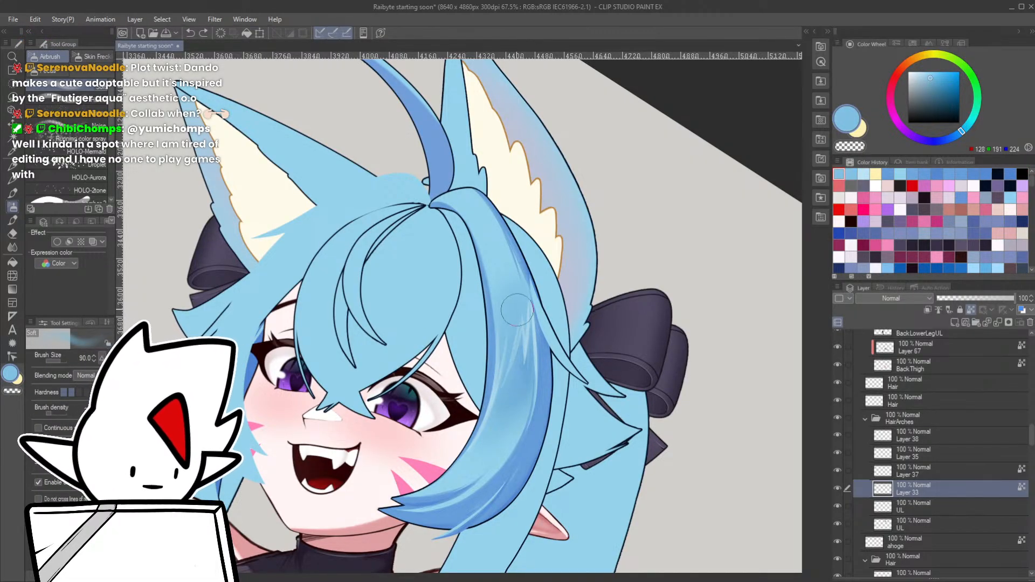
mouse_move(515, 302)
left_mouse_down()
mouse_move(516, 345)
mouse_move(523, 324)
left_mouse_up()
key("bracketleft")
key("bracketleft")
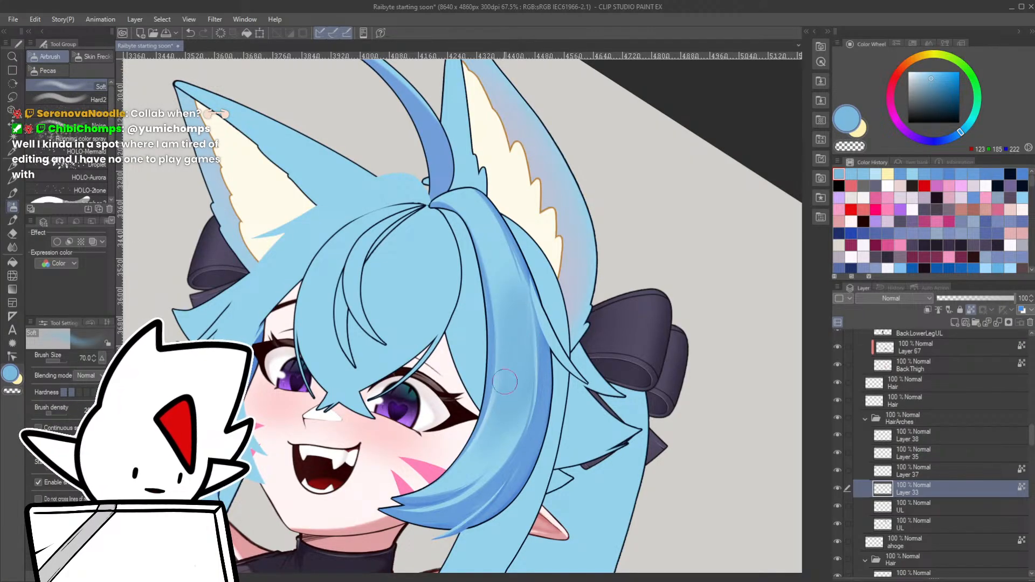
key("j")
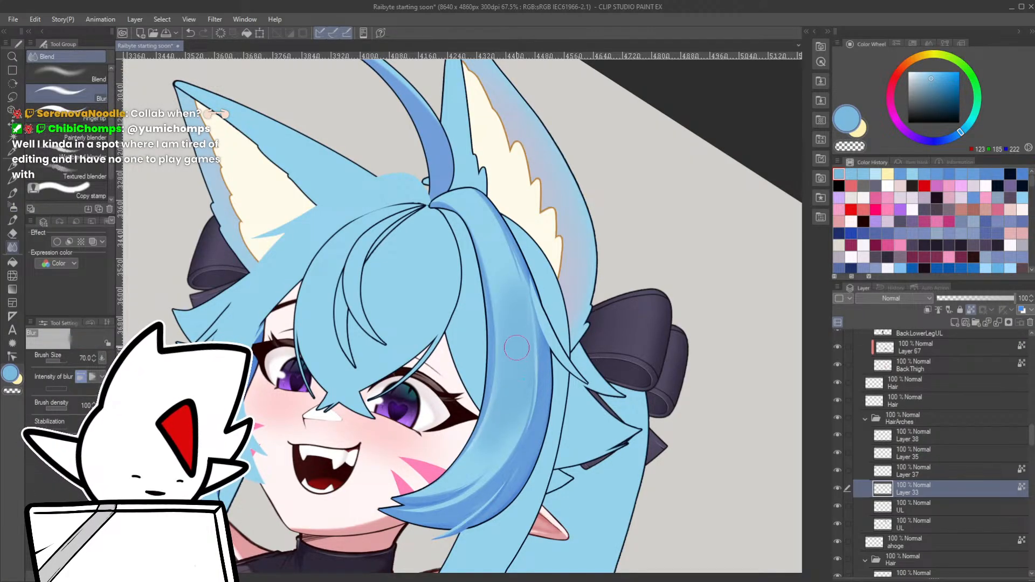
- Repaint sharp highlight streaks over the softened band using Weird Round Pencil 2 at size 60 in pale blue (RGB 186, 227, 243)
key("p")
left_click(876, 174)
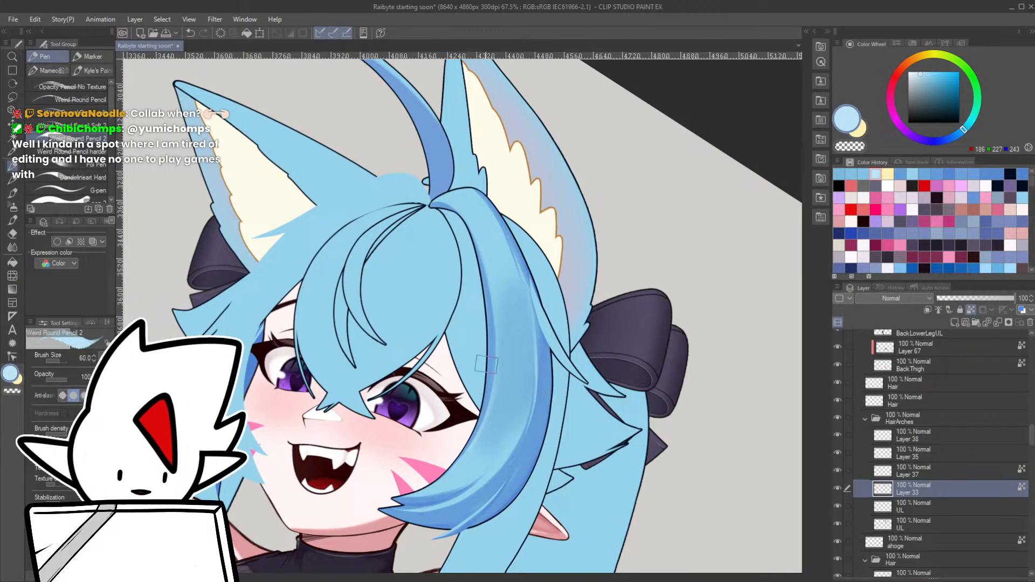
left_click_drag(503, 324, 496, 379)
key("ctrl+z")
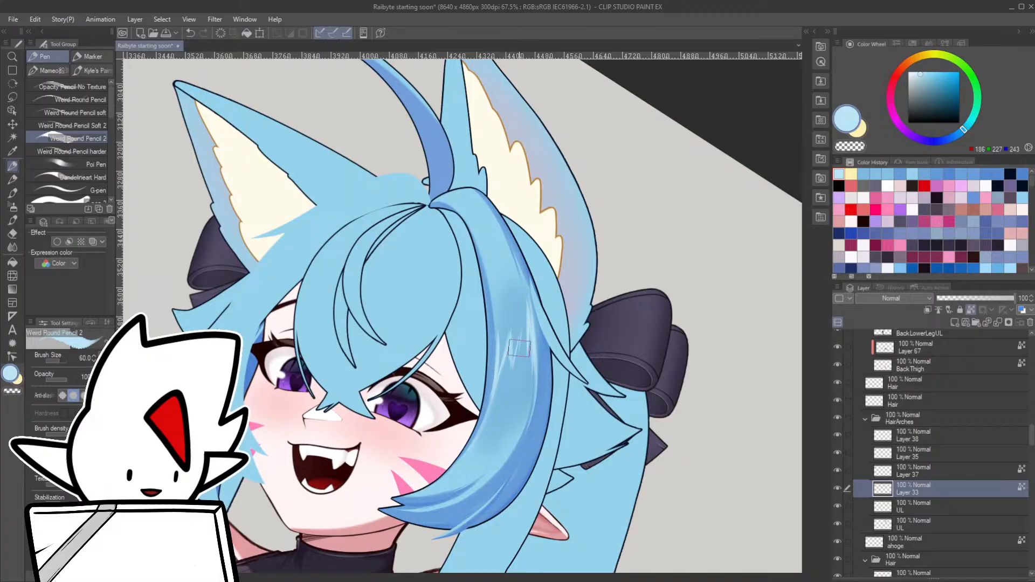
left_click_drag(531, 339, 472, 459)
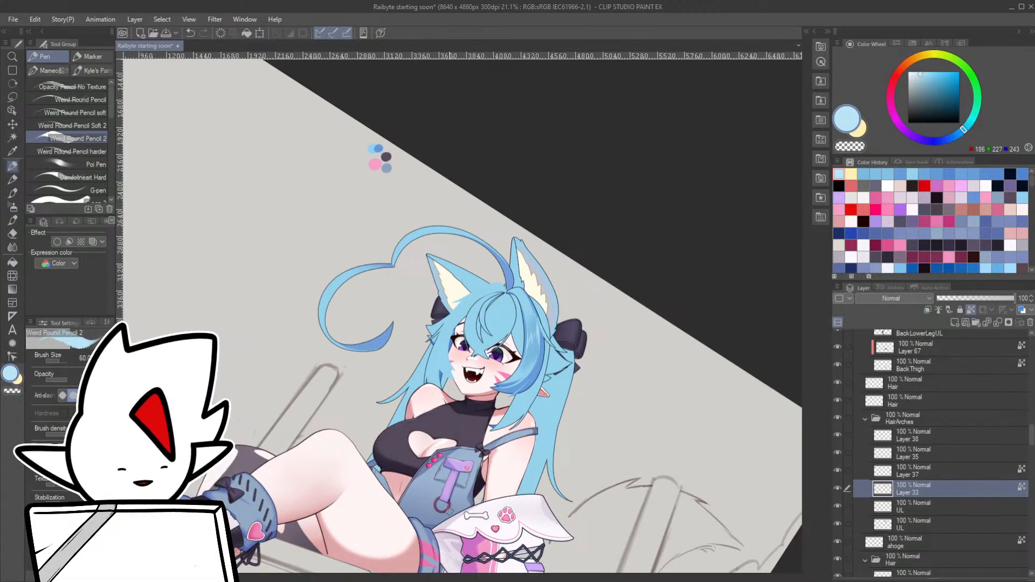
- On Layer 38, shade the small pointed lock beside the side strand in blue (RGB 96, 150, 215) and sample pale highlight blue (RGB 184, 225, 243)
left_click_drag(561, 328, 598, 292)
left_click_drag(589, 360, 407, 457)
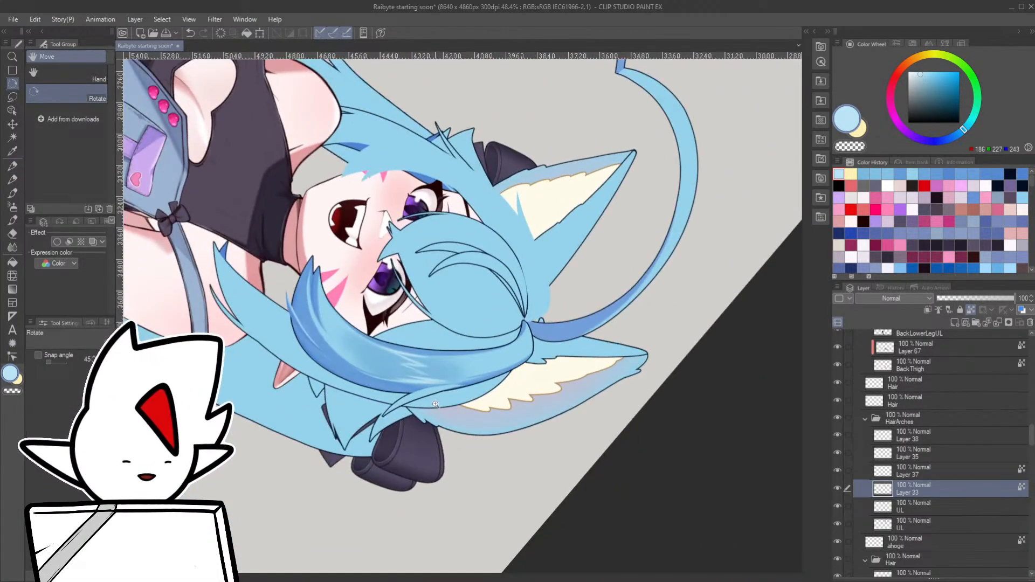
left_click_drag(436, 405, 481, 350)
left_click(354, 385, "ctrl+shift")
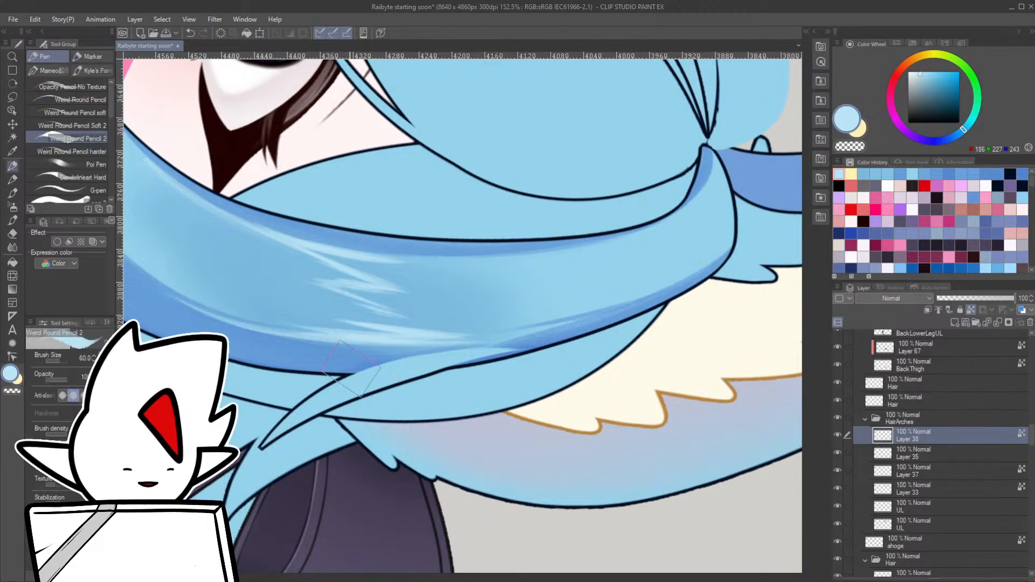
left_click(356, 372, "alt")
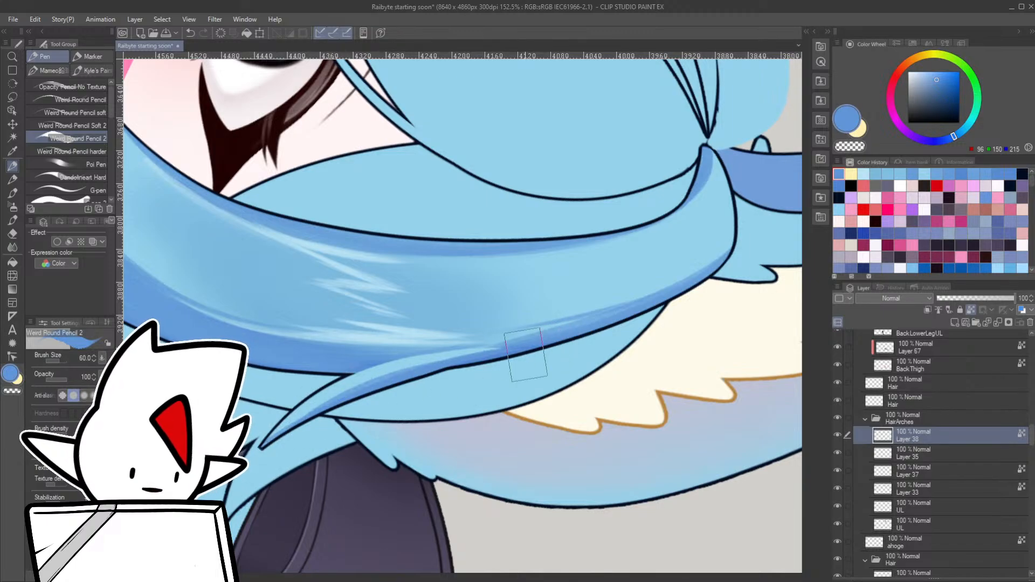
left_click(434, 351, "alt")
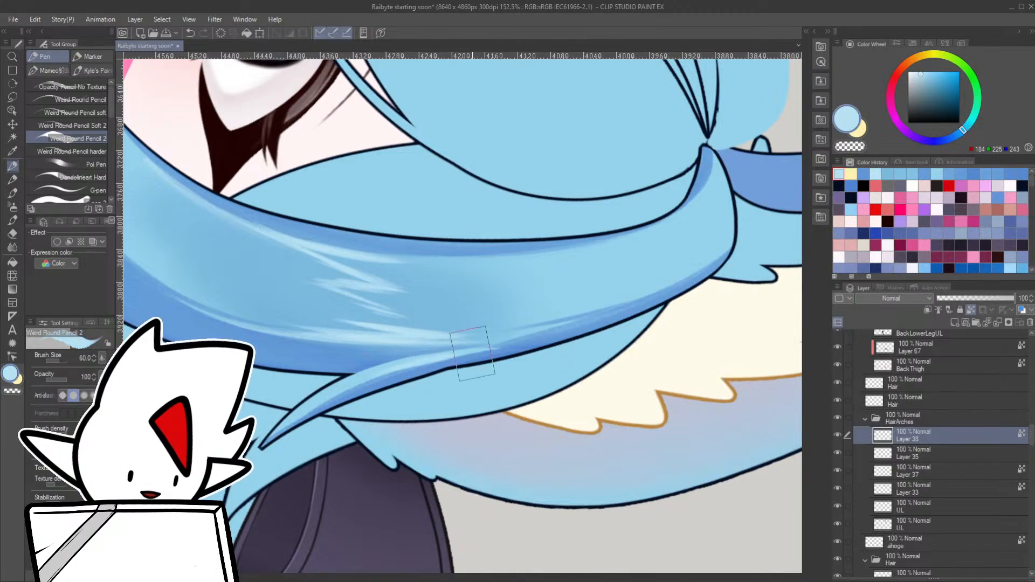
- Sample the mid-blue shadow colour and shade the lower edge and tapered tip of the thin split strand on Layer 38
left_click(316, 401, "alt")
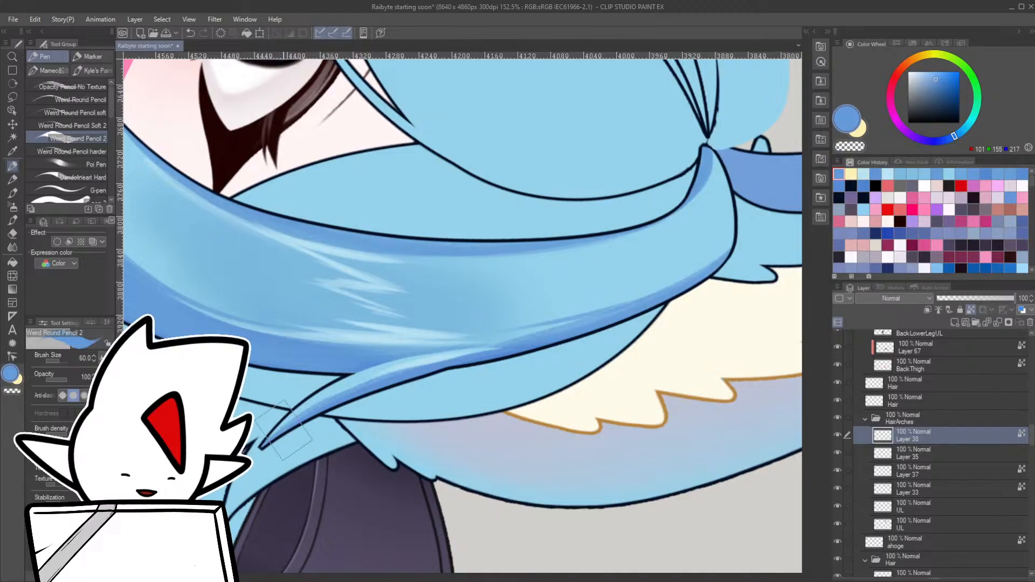
left_click_drag(282, 426, 337, 387)
mouse_move(469, 378)
left_mouse_down()
mouse_move(442, 389)
mouse_move(465, 405)
mouse_move(490, 308)
mouse_move(499, 318)
left_mouse_up()
scroll(465, 404, "down", 3)
scroll(562, 402, "down", 3)
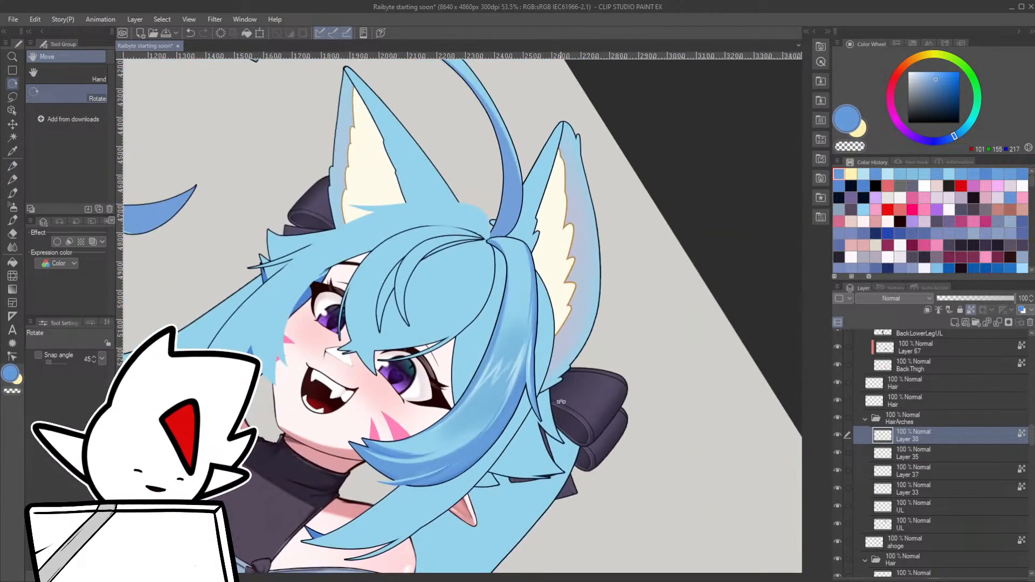
mouse_move(561, 402)
left_mouse_down()
mouse_move(577, 389)
mouse_move(572, 376)
left_mouse_up()
scroll(557, 340, "up", 5)
key("p")
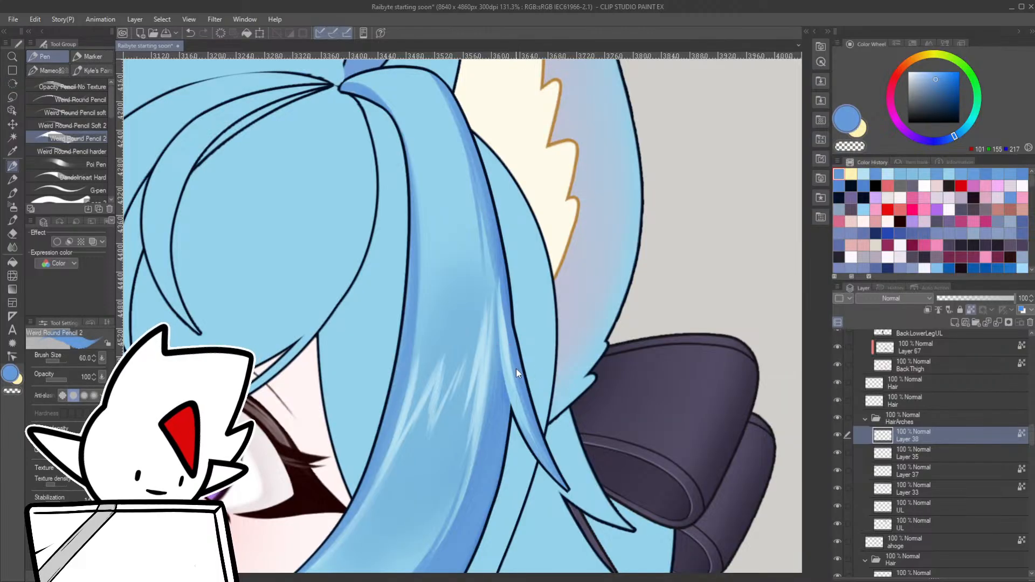
left_click_drag(503, 278, 564, 487)
key("ctrl+z")
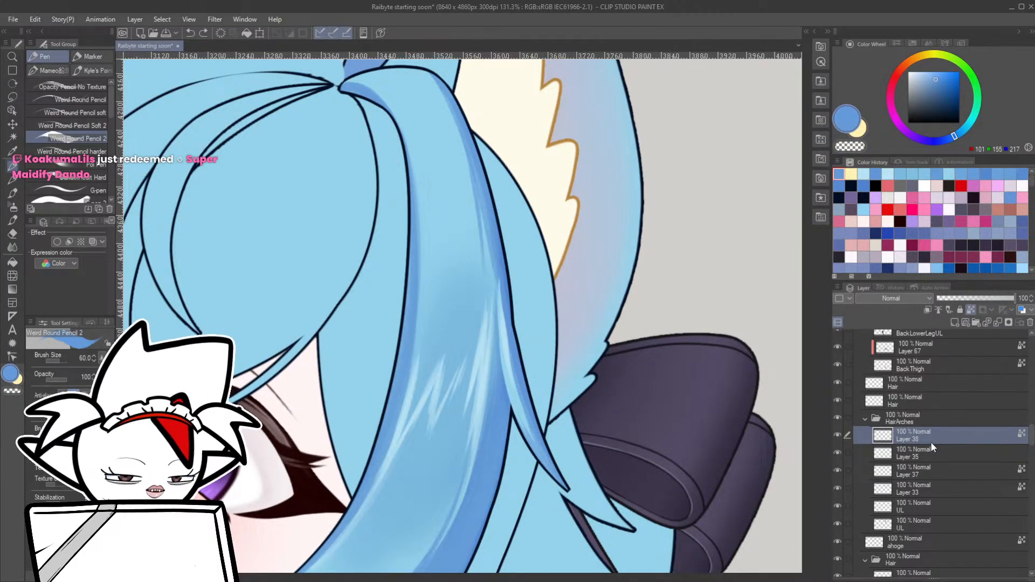
key("ctrl+y")
key("ctrl+z")
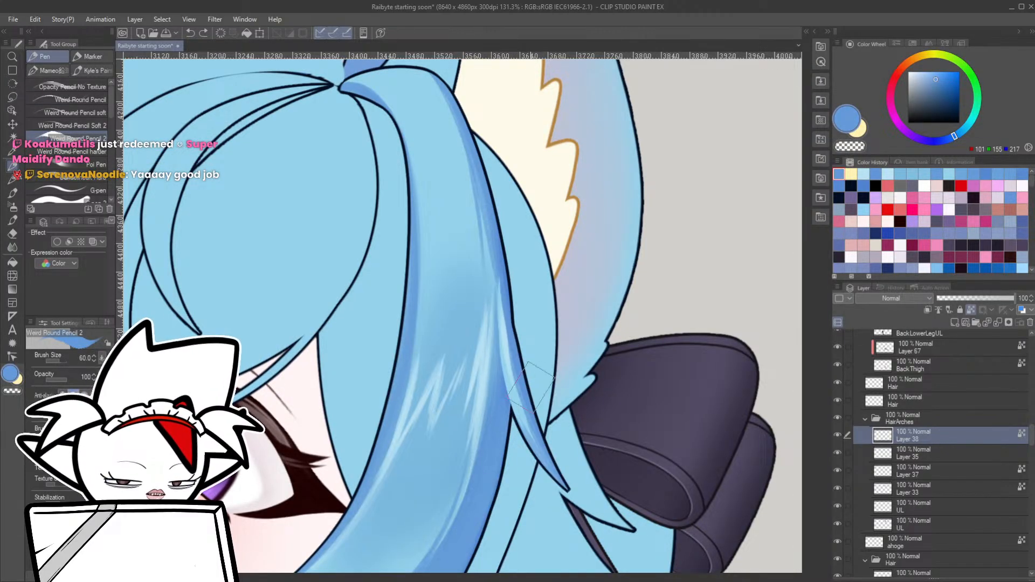
- Select the UL line layer together with Layer 38 and shift the split strand slightly inward toward the main lock
left_click(924, 505)
left_click(910, 437, "ctrl")
left_click_drag(532, 435, 521, 434)
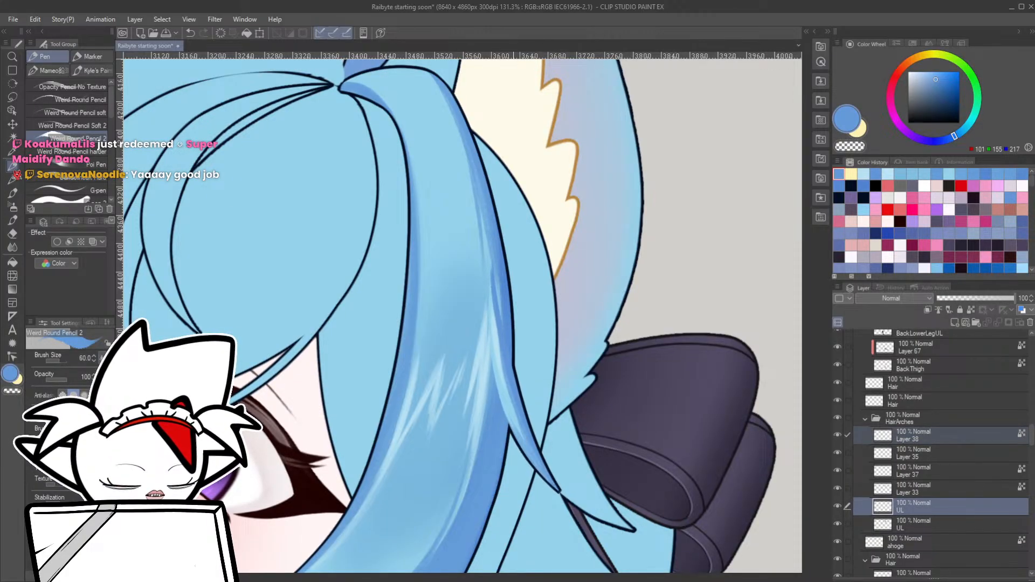
- Sample mid-blue hair tones and deepen the shading on Layer 33 along the lock's outer edge leading to the split strand
left_click(493, 345, "alt")
left_click(492, 349, "ctrl+shift")
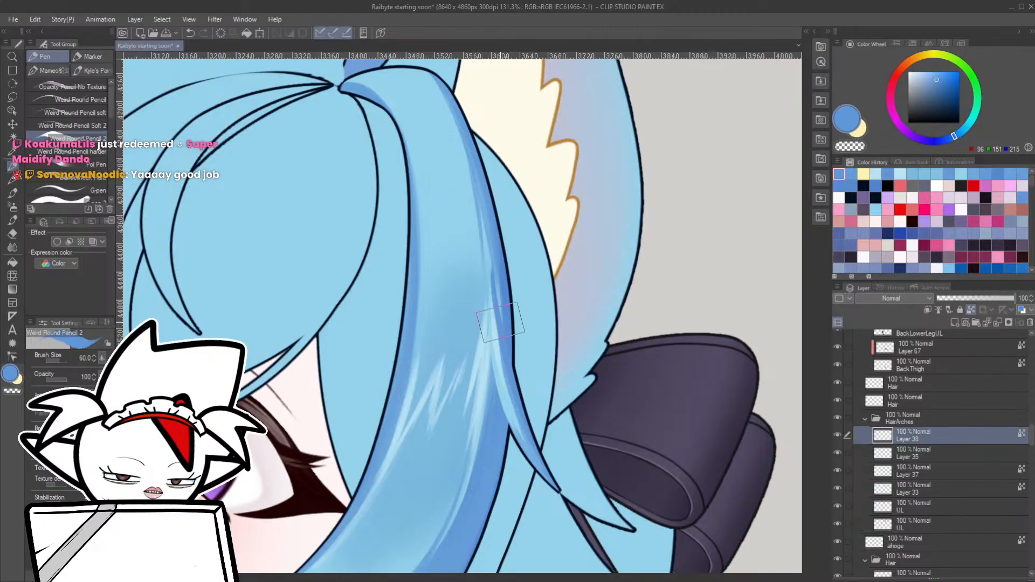
left_click(499, 302, "ctrl+shift")
left_click_drag(500, 289, 412, 300)
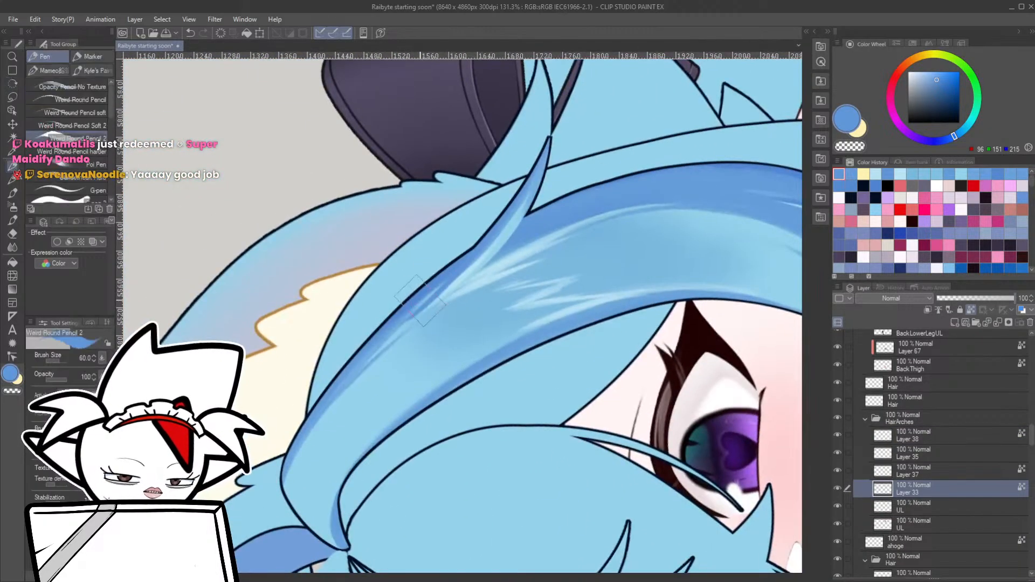
left_click(364, 363, "alt")
left_click(429, 285, "alt")
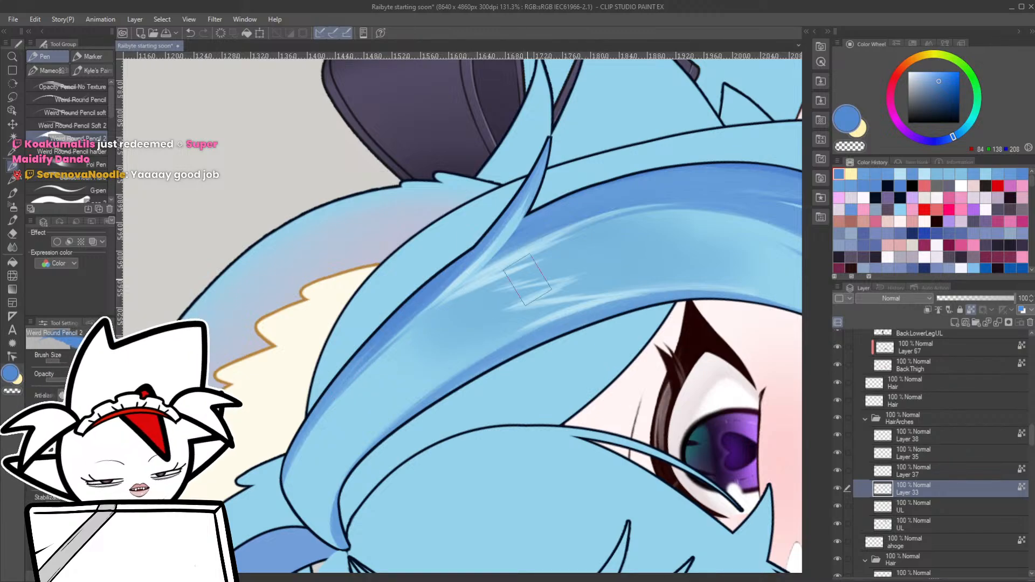
- Shade the pointed lower end of the side lock beside the pink cheek marks with sampled mid-blue strokes on Layer 33
scroll(620, 223, "down", 4)
key("r")
left_click_drag(620, 215, 568, 471)
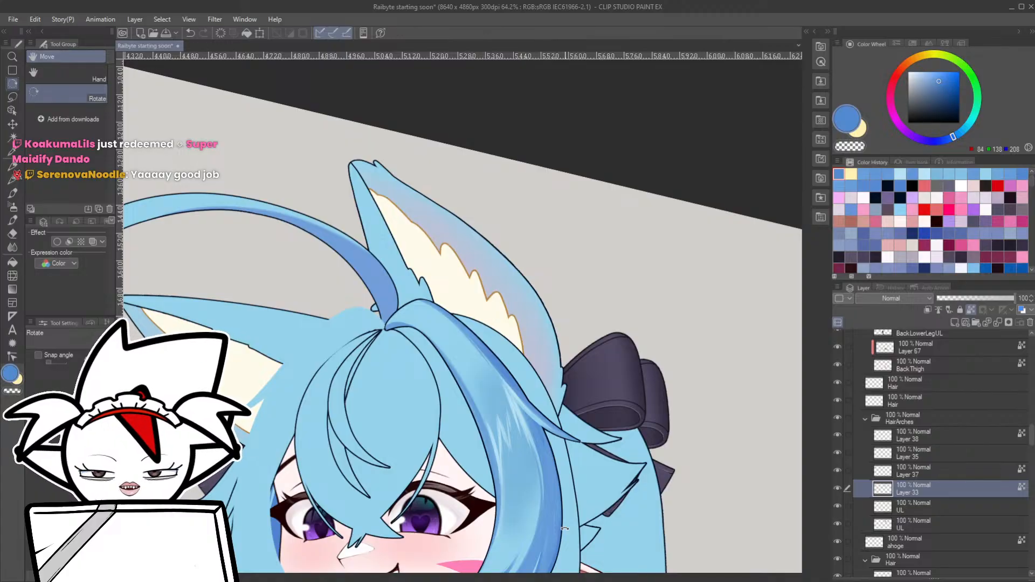
scroll(564, 529, "down", 5)
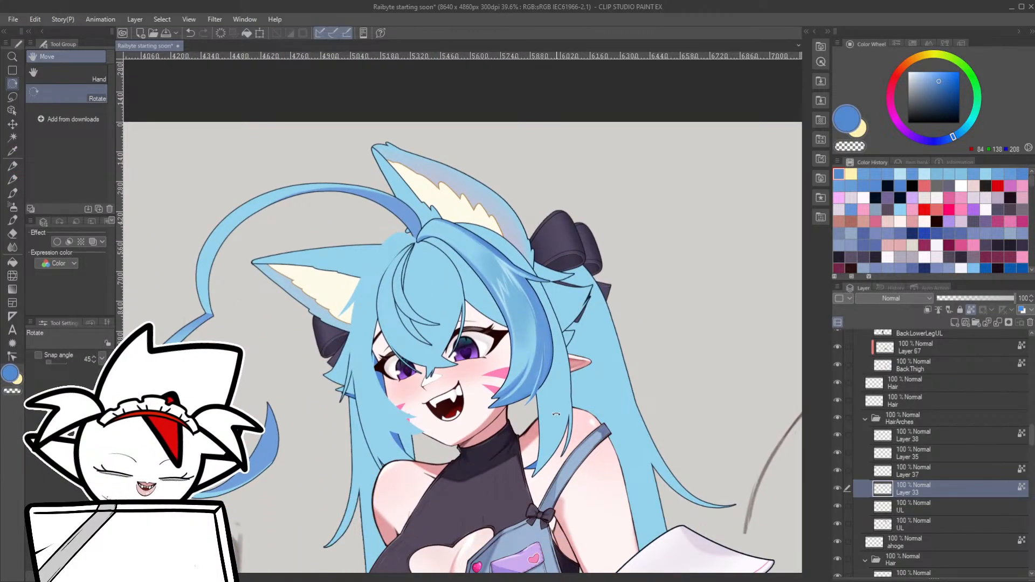
scroll(518, 386, "up", 10)
key("p")
left_click(465, 413, "alt")
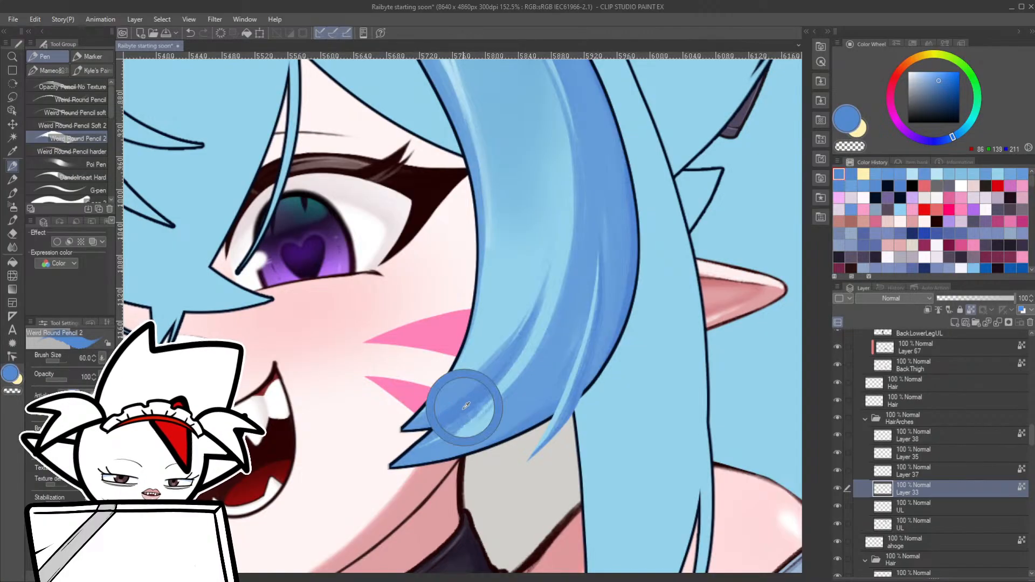
left_click_drag(398, 431, 458, 381)
mouse_move(421, 424)
left_mouse_down()
mouse_move(489, 377)
mouse_move(414, 425)
mouse_move(525, 305)
left_mouse_up()
left_click_drag(399, 418, 520, 323)
- Sample the light blue base, reduce the brush size to 35, and paint a thin light streak through the side lock's lower tip
left_click(515, 313, "alt")
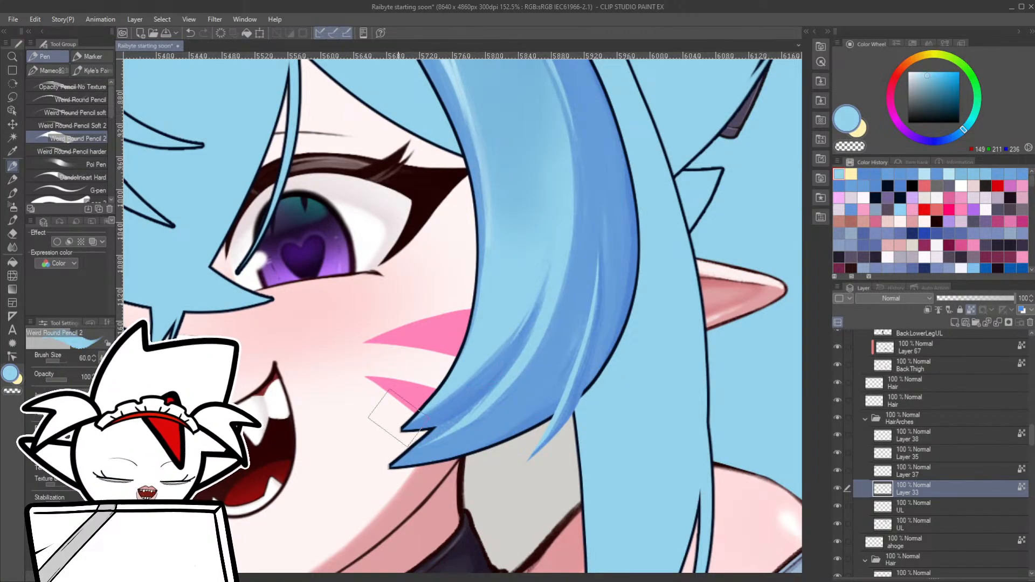
left_click_drag(399, 418, 459, 376)
key("bracketleft")
key("bracketleft")
key("bracketleft")
key("bracketleft")
left_click_drag(412, 425, 477, 372)
key("ctrl+z")
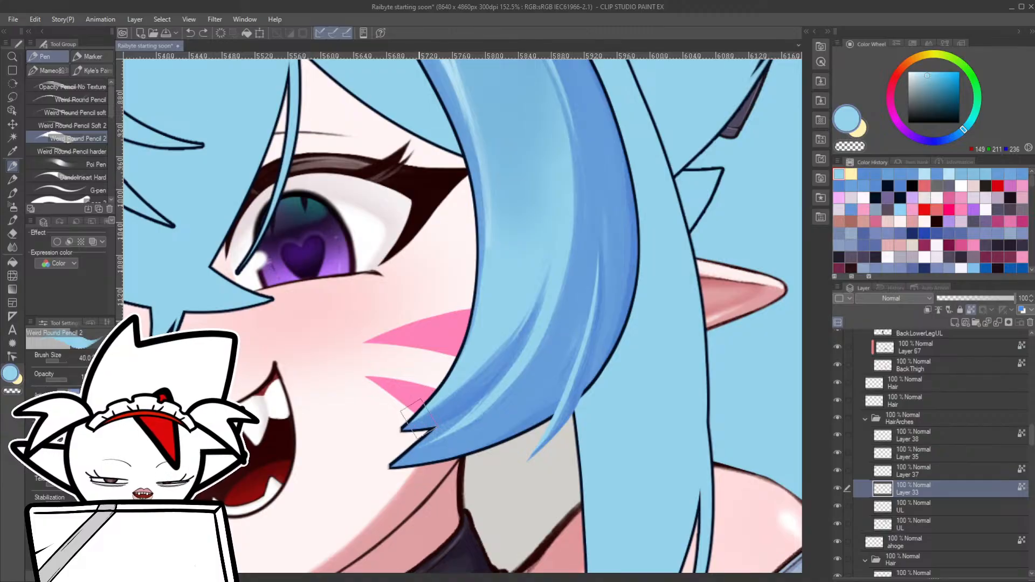
left_click_drag(414, 424, 499, 352)
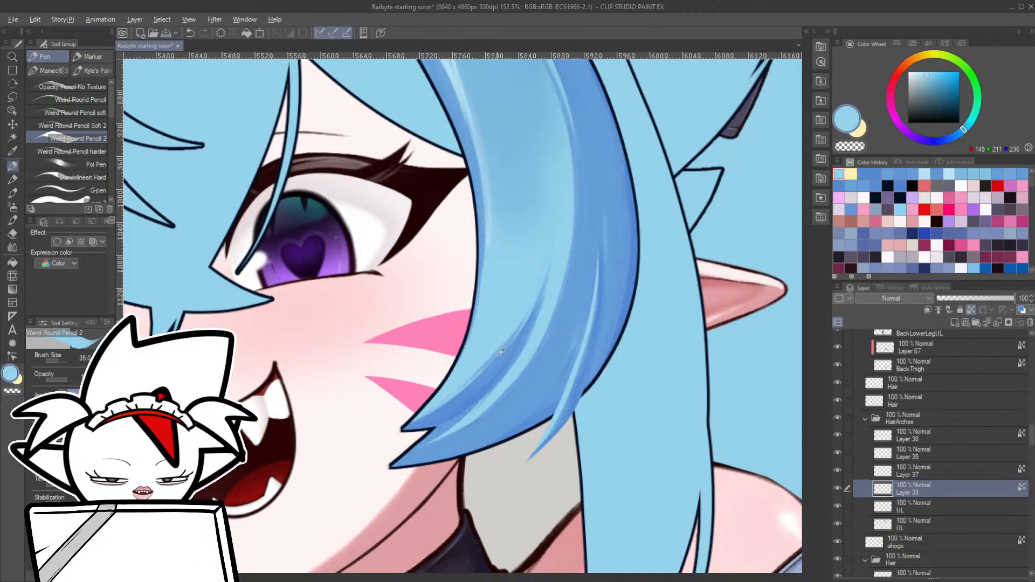
- Refine the streaks at the lock's lower tip by alternating sampled mid-blue shadow and light blue strokes
left_click(501, 351, "alt")
key("ctrl+z")
key("r")
mouse_move(502, 404)
left_mouse_down()
mouse_move(511, 397)
mouse_move(463, 245)
mouse_move(452, 249)
left_mouse_up()
left_click(455, 251, "alt")
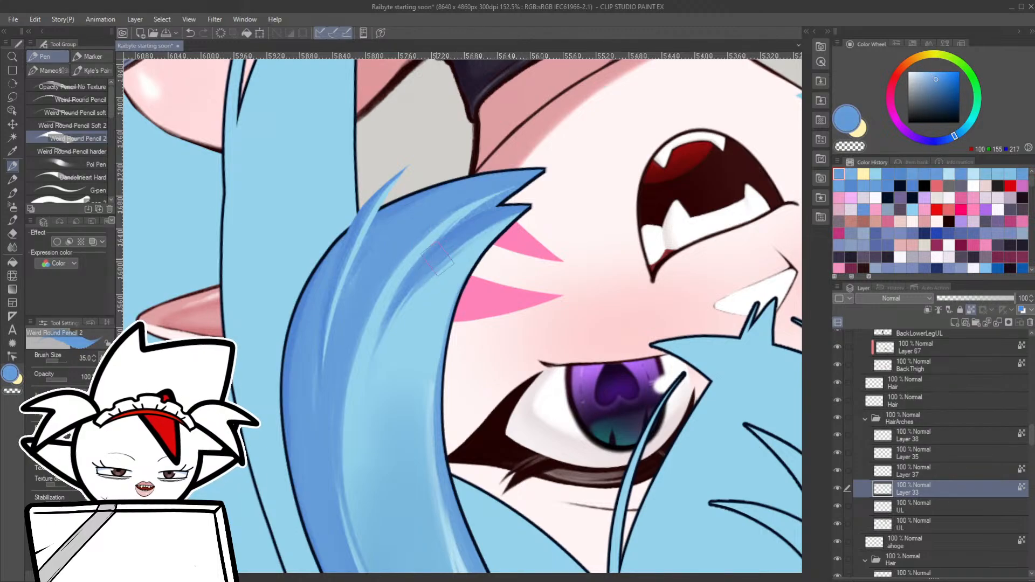
left_click(481, 237, "alt")
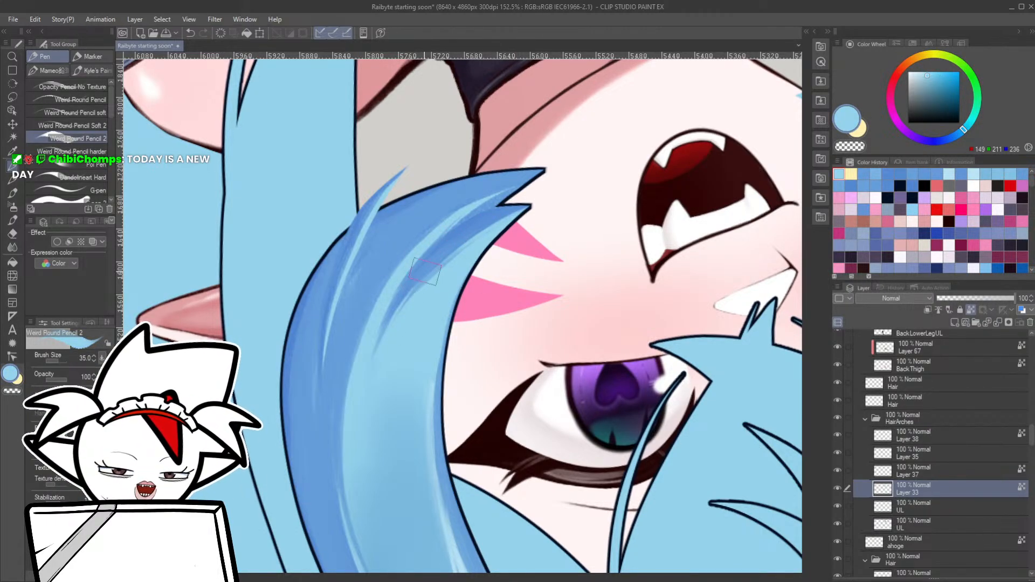
left_click(414, 272, "alt")
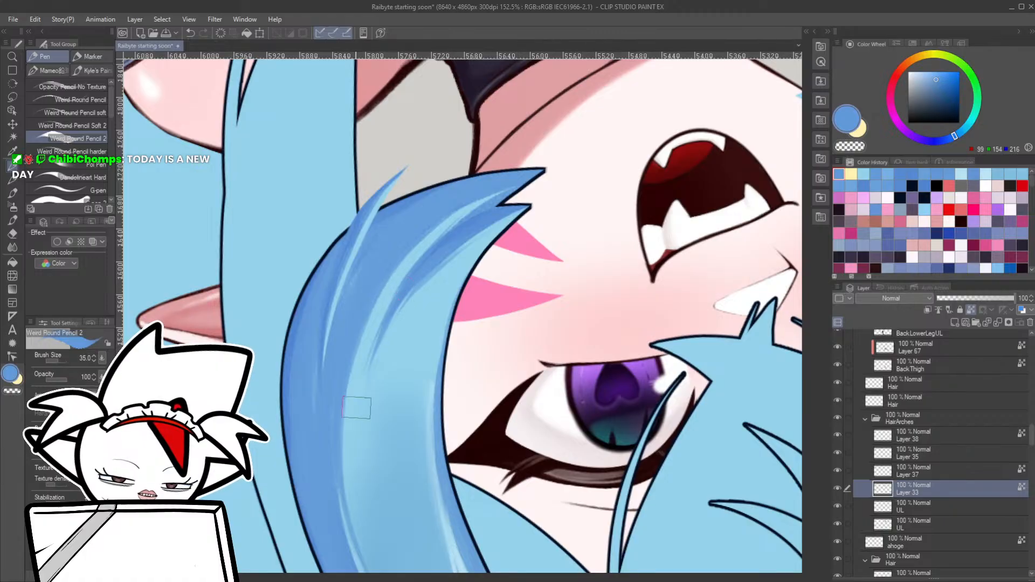
- Blend the curved strands along the lock's lower bend with sampled blues, sharpening the light strand that runs to the tip
key("r")
left_click_drag(500, 350, 476, 333)
key("p")
left_click(371, 343, "alt")
left_click(377, 315, "alt")
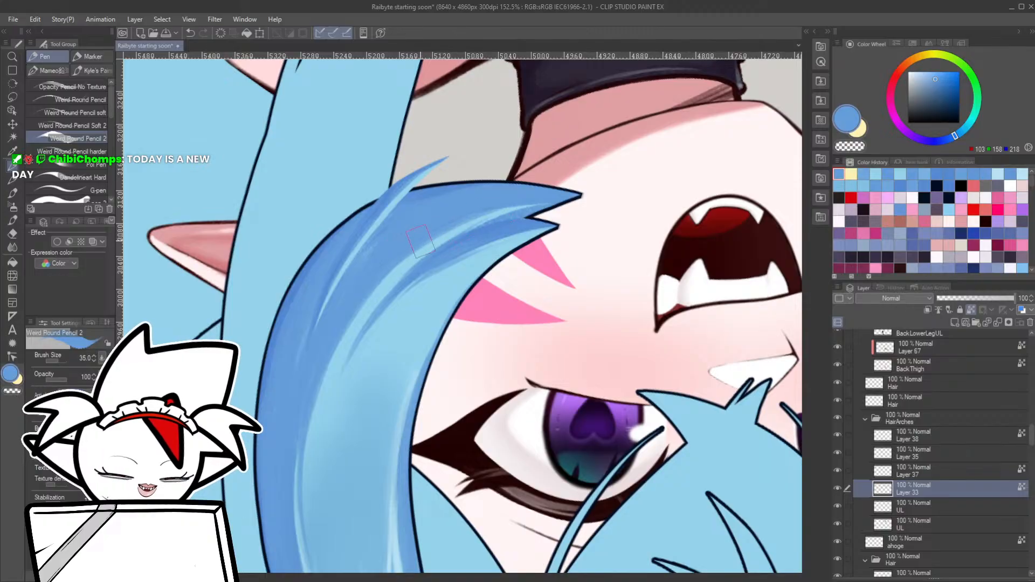
left_click(438, 225, "alt")
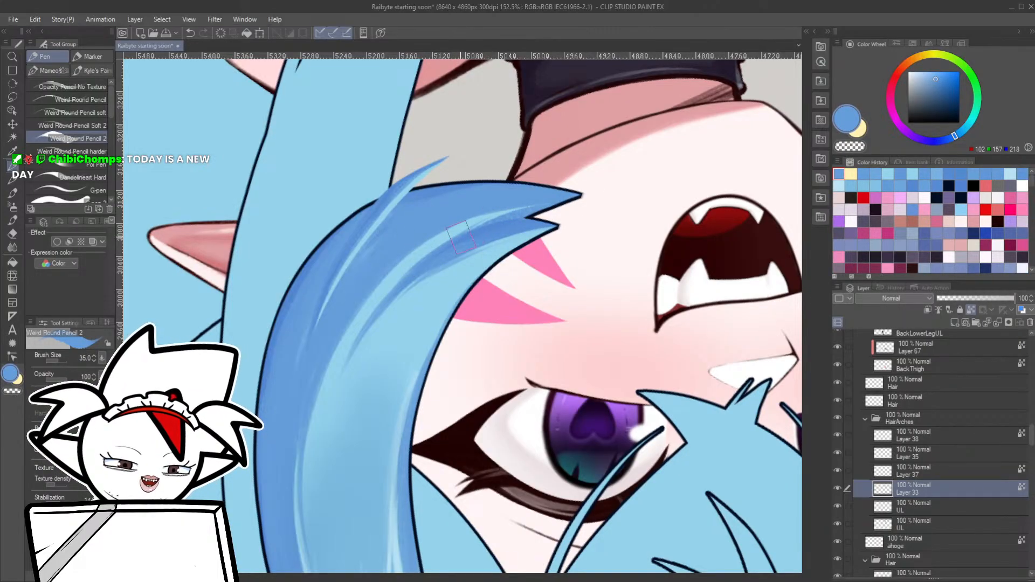
left_click(485, 229, "alt")
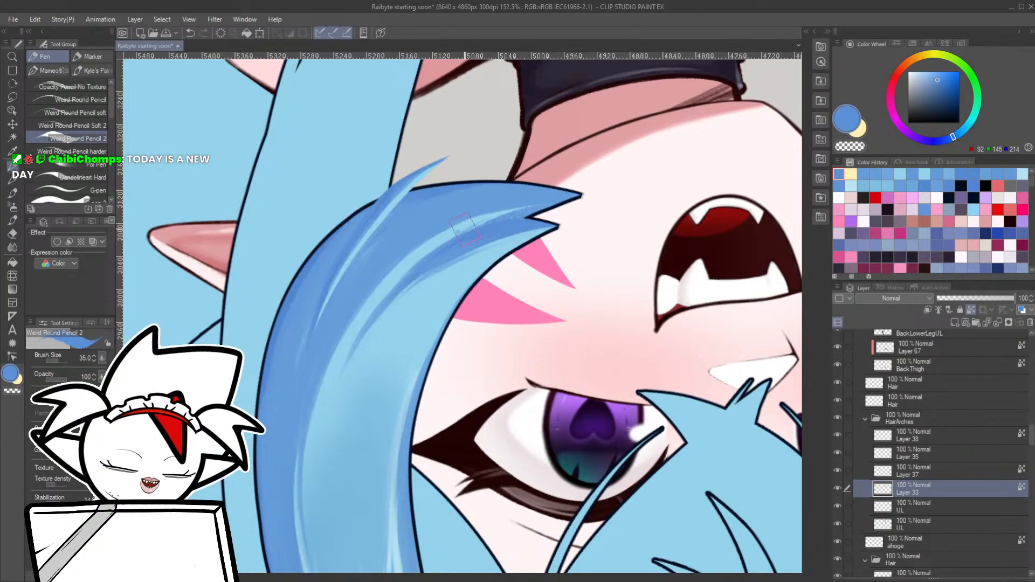
left_click(466, 232, "alt")
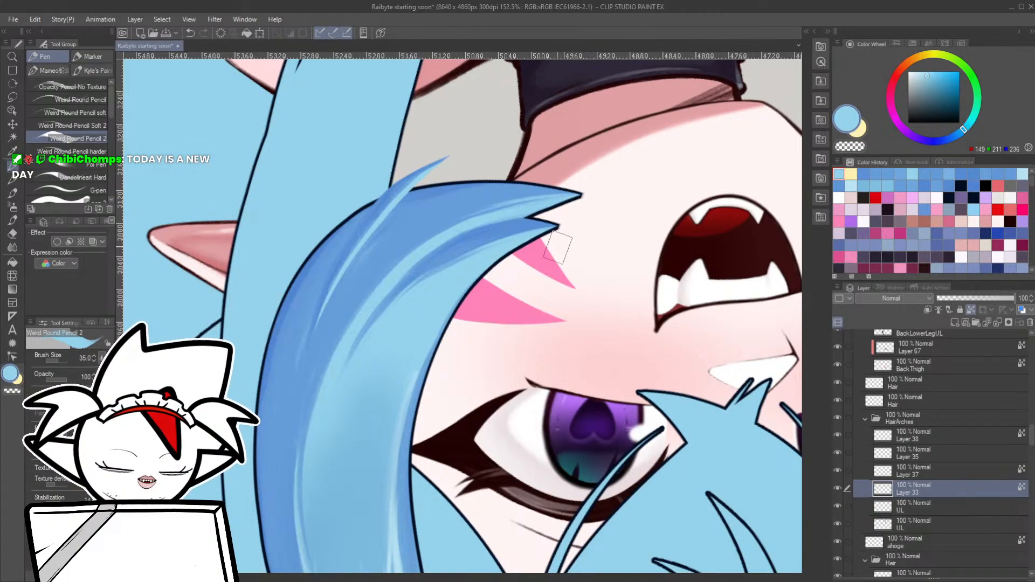
- Sample a deeper blue and darken the shadow band along the side lock's outer edge beyond the split strand
scroll(555, 254, "down", 5)
key("r")
left_click_drag(545, 317, 445, 291)
scroll(446, 292, "up", 4)
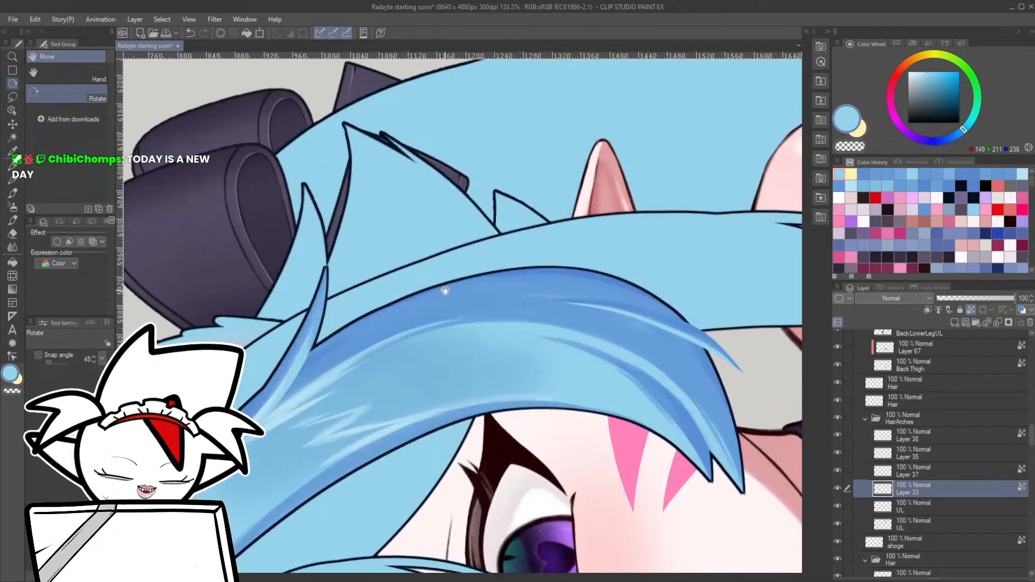
key("p")
left_click(317, 346, "alt")
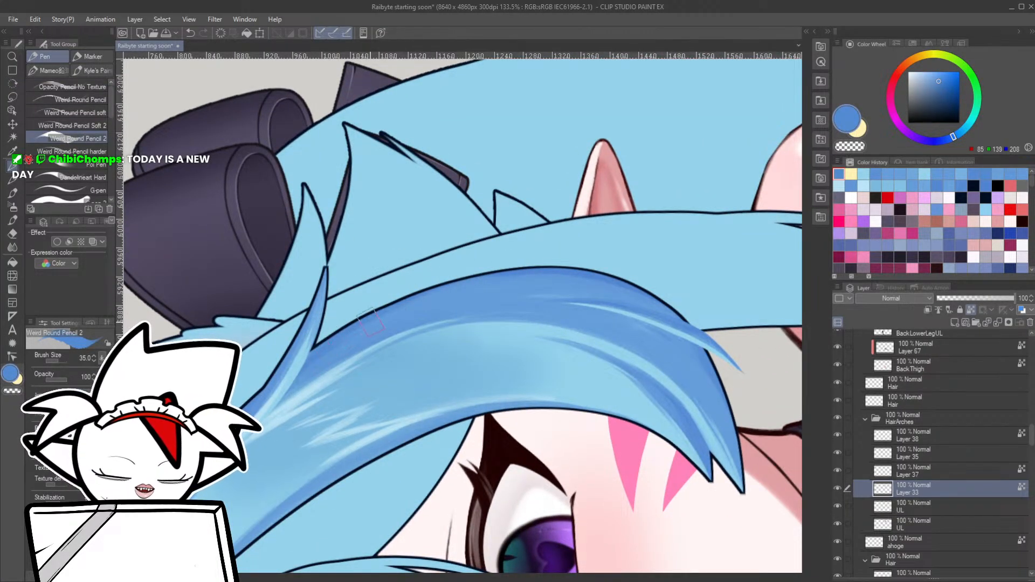
left_click_drag(510, 313, 417, 329)
left_click_drag(402, 351, 451, 334)
- Sample dark navy from the line art edge and fill the folded underside at the side lock's root
scroll(397, 236, "up", 6)
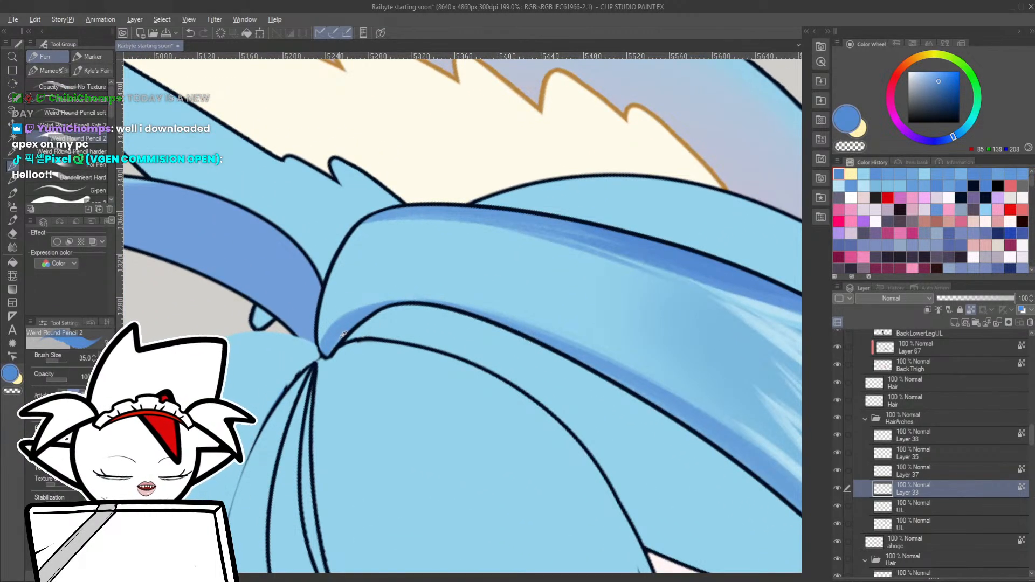
left_click(518, 241, "alt")
left_click(350, 340, "alt")
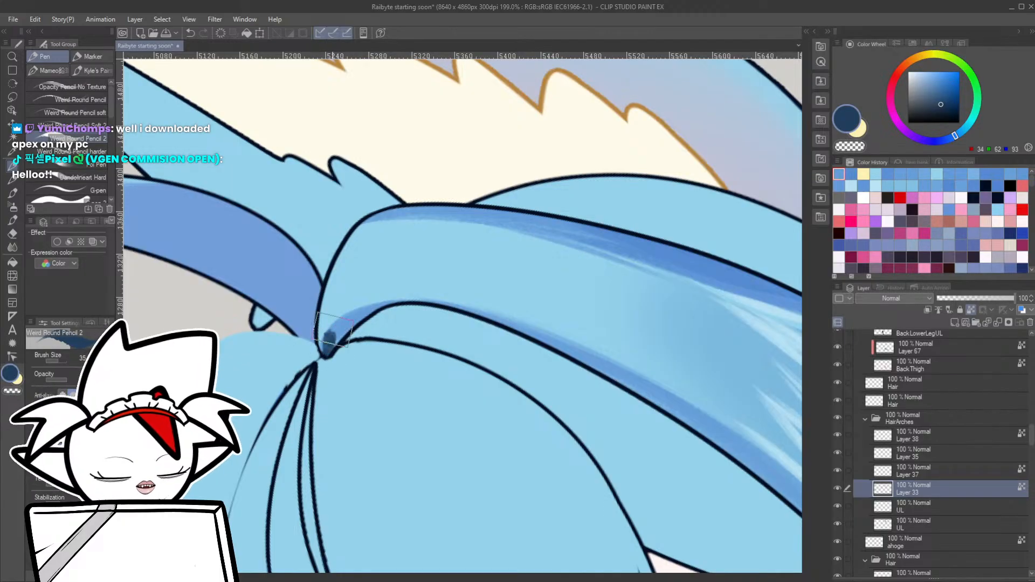
mouse_move(334, 330)
left_mouse_down()
mouse_move(397, 305)
mouse_move(327, 355)
mouse_move(347, 333)
left_mouse_up()
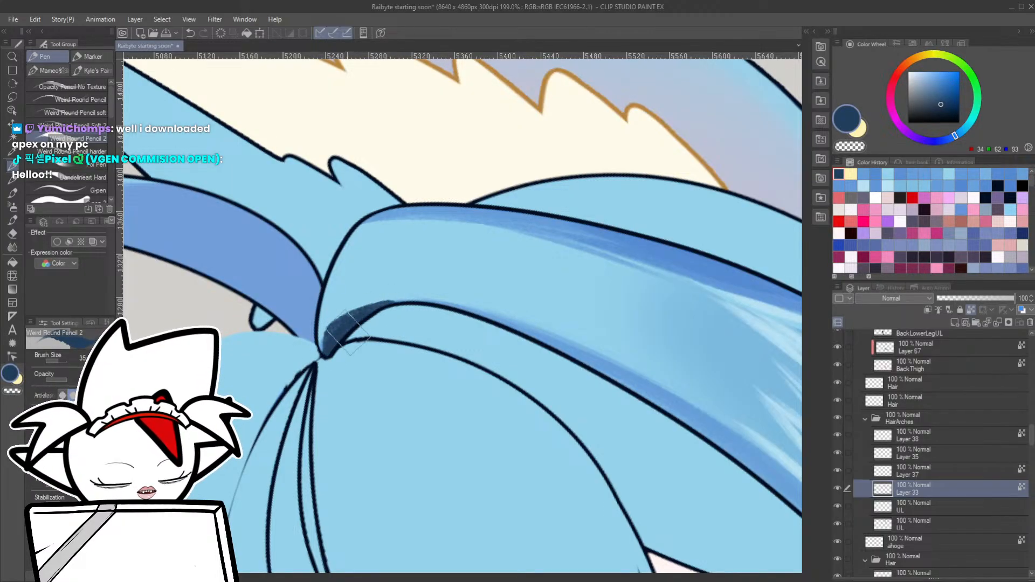
- Trim the navy underside with light blue, then darken its edges with sampled navy tones using a brush size down to 17.5
left_click(415, 295, "alt")
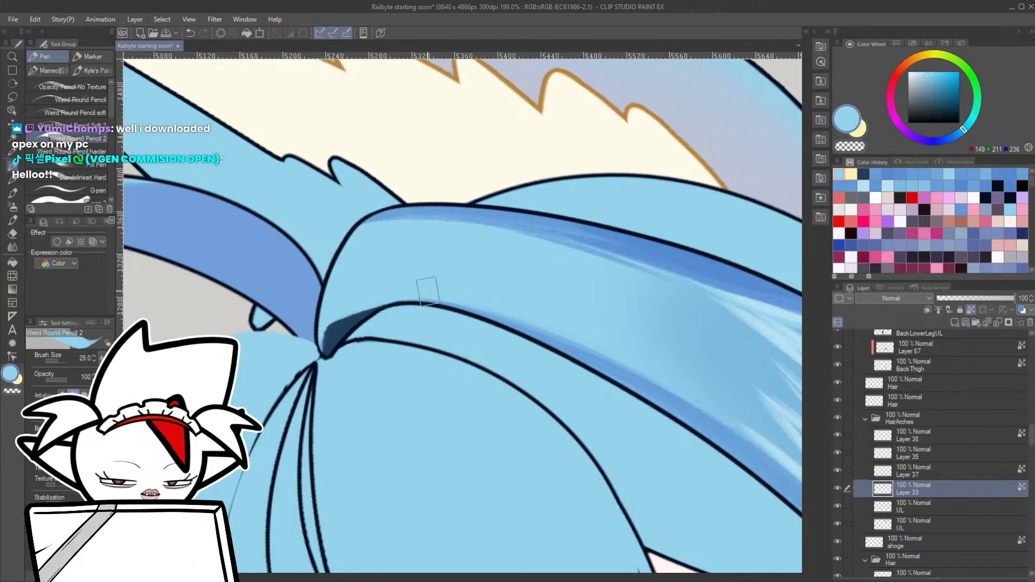
left_click(389, 307, "alt")
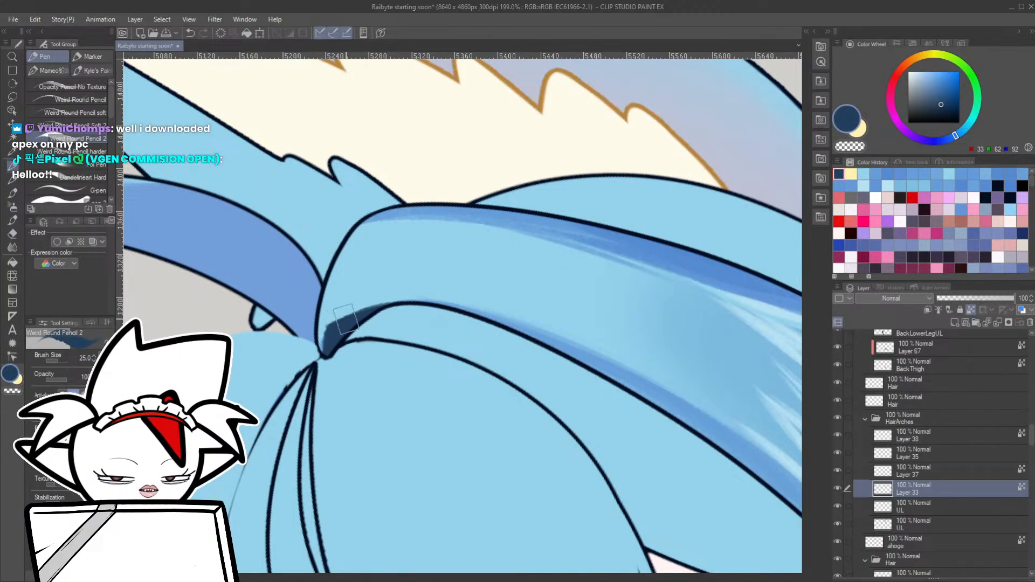
left_click(323, 339, "alt")
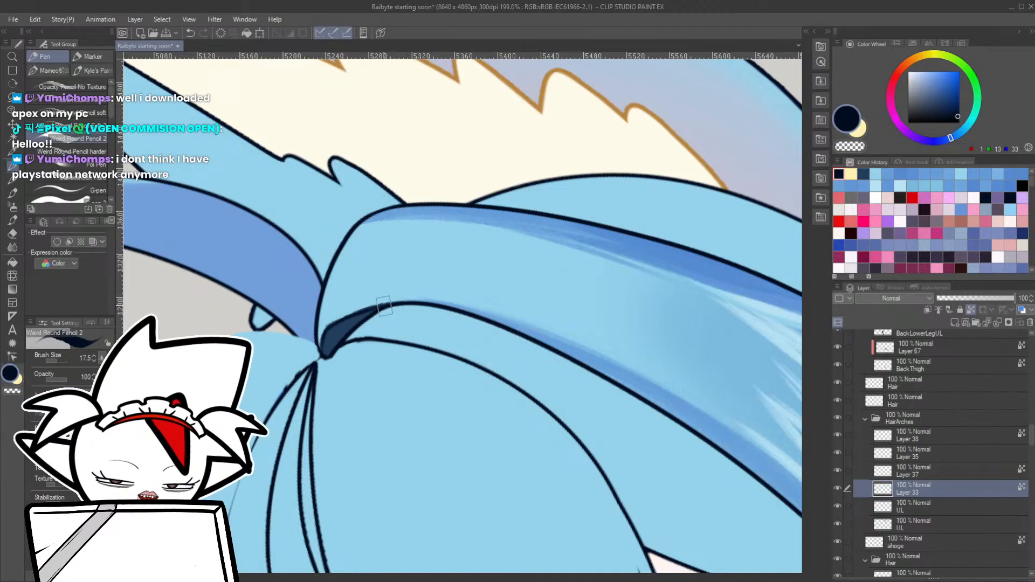
- Clean up the edge of the navy fold at the lock's root with sampled light blue, using a brush size down to 12.5
scroll(435, 318, "down", 6)
key("r")
left_click_drag(566, 423, 407, 464)
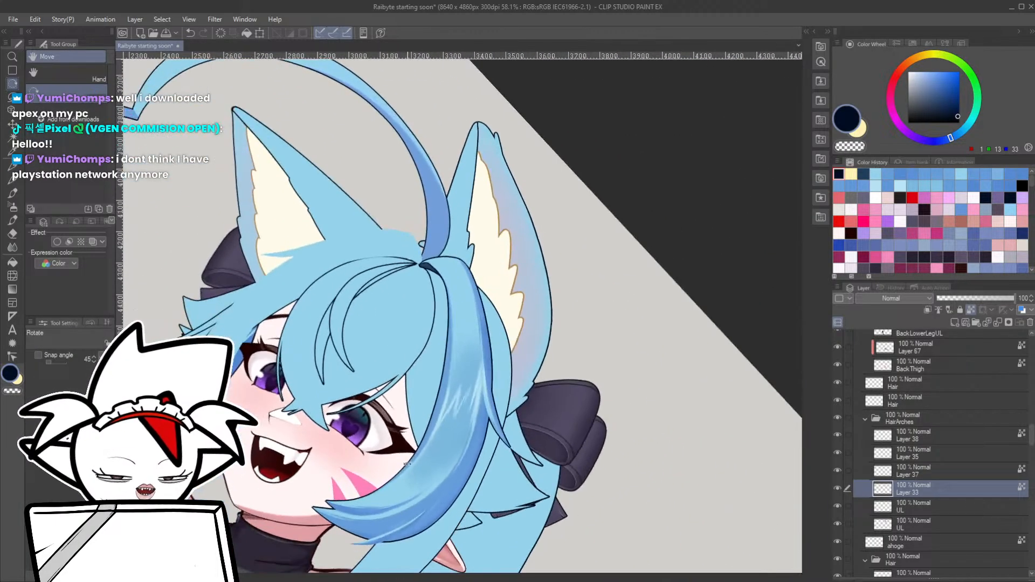
scroll(424, 264, "up", 4)
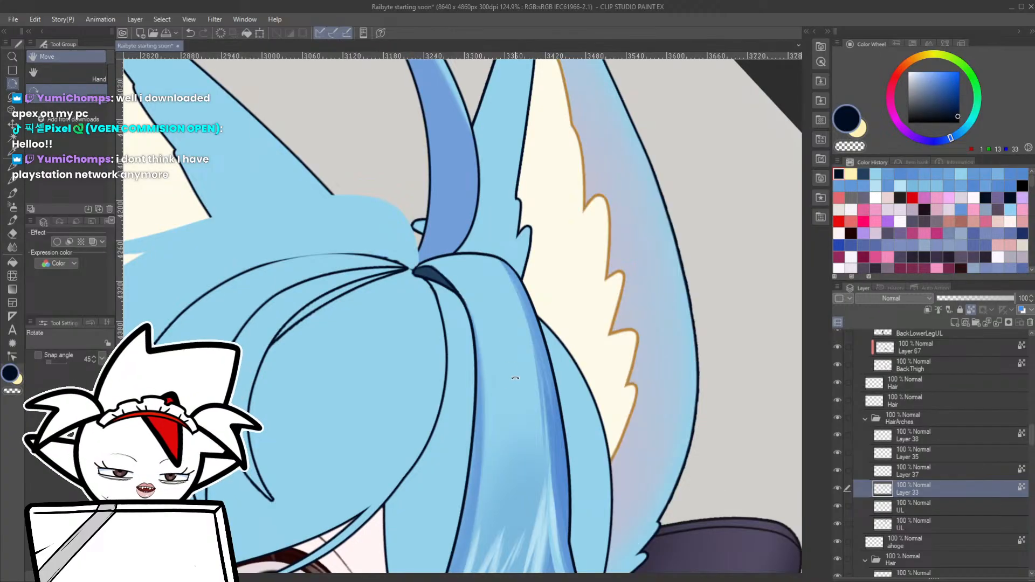
left_click_drag(515, 378, 517, 260)
scroll(424, 326, "up", 5)
key("p")
left_click(398, 376, "alt")
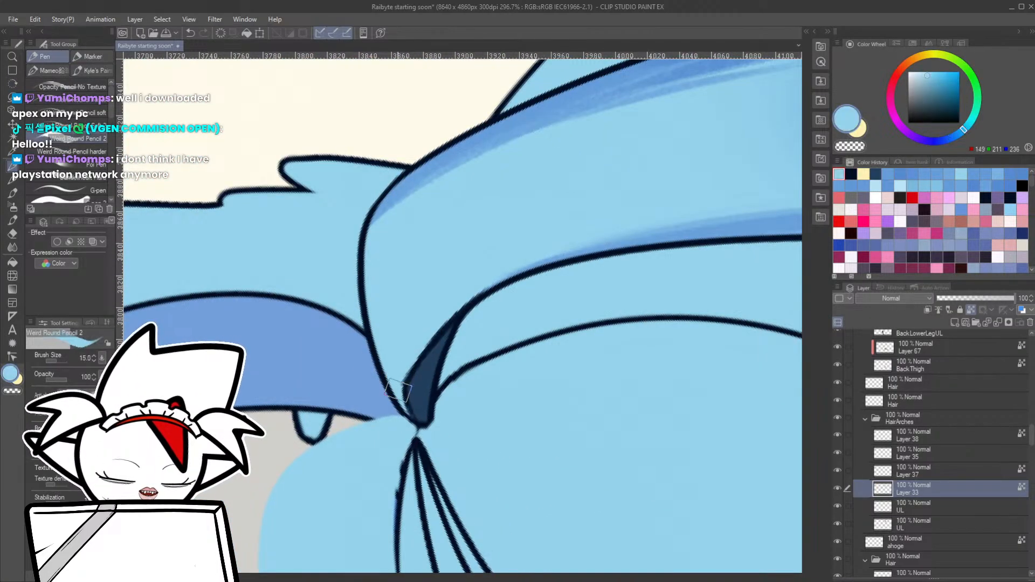
key("bracketleft")
scroll(404, 377, "down", 5)
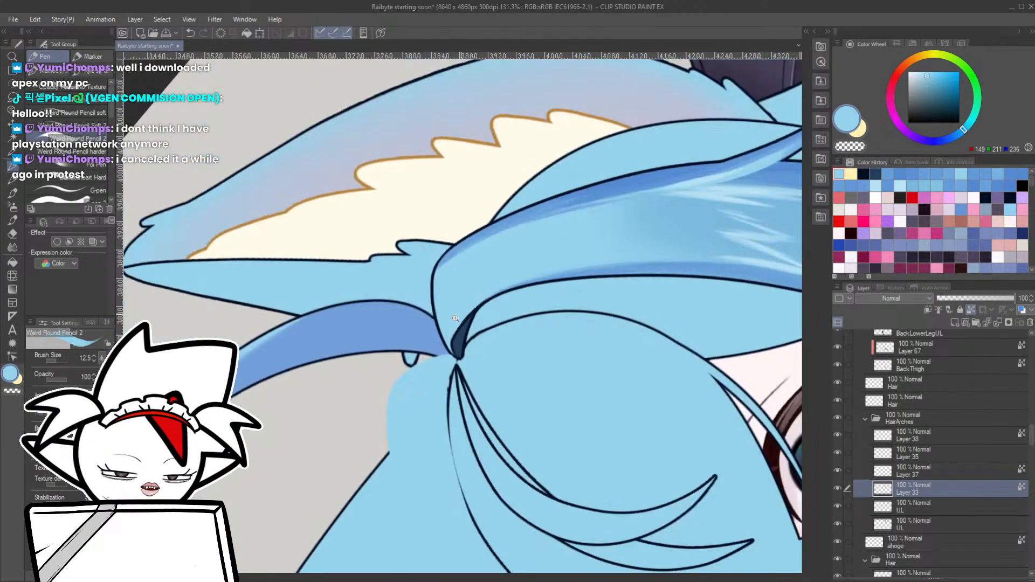
scroll(414, 283, "up", 3)
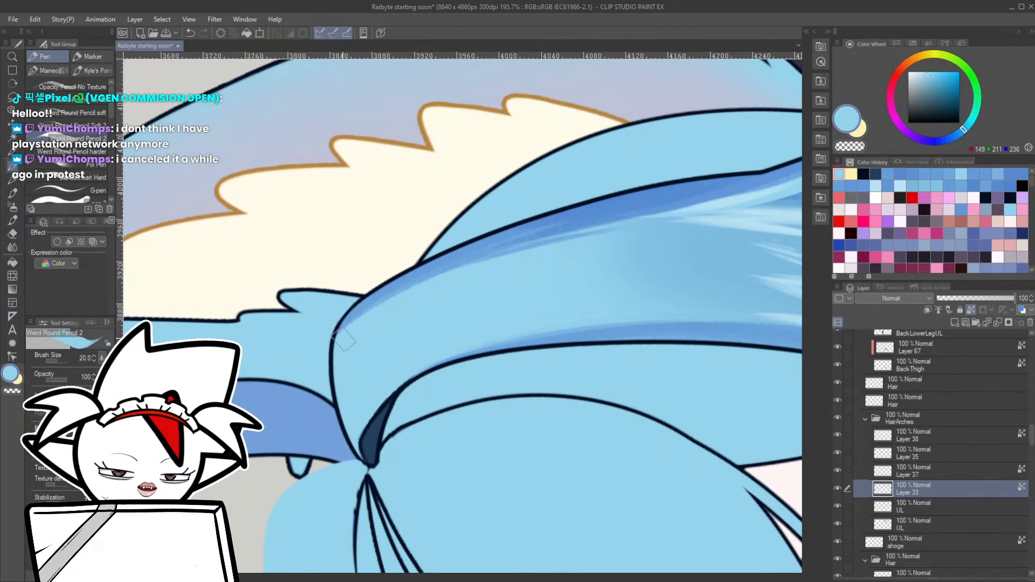
- Sample the mid blue and extend the outer-edge shadow towards the side lock's root with a brush size of 25
key("bracketright")
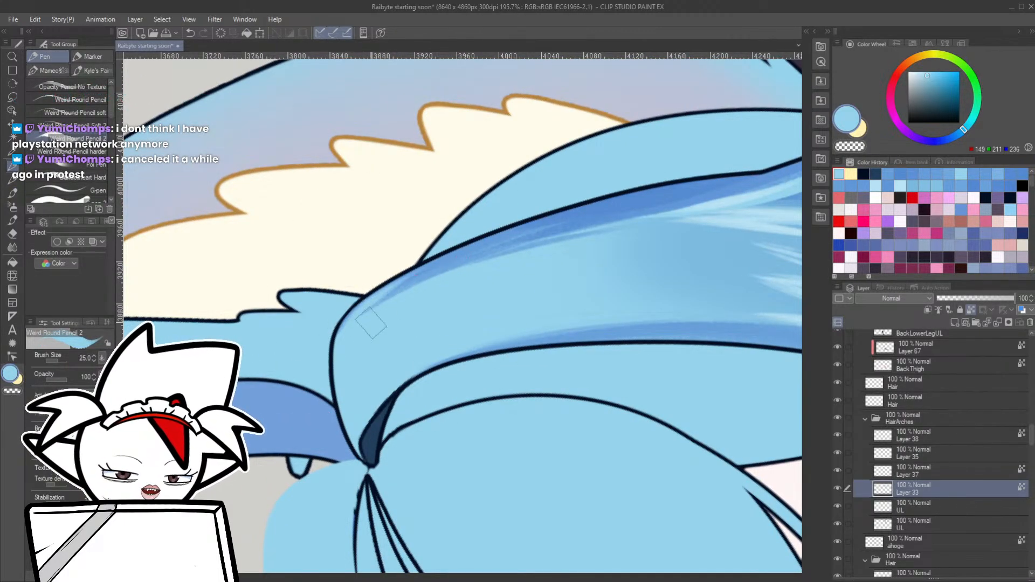
left_click(400, 285, "alt")
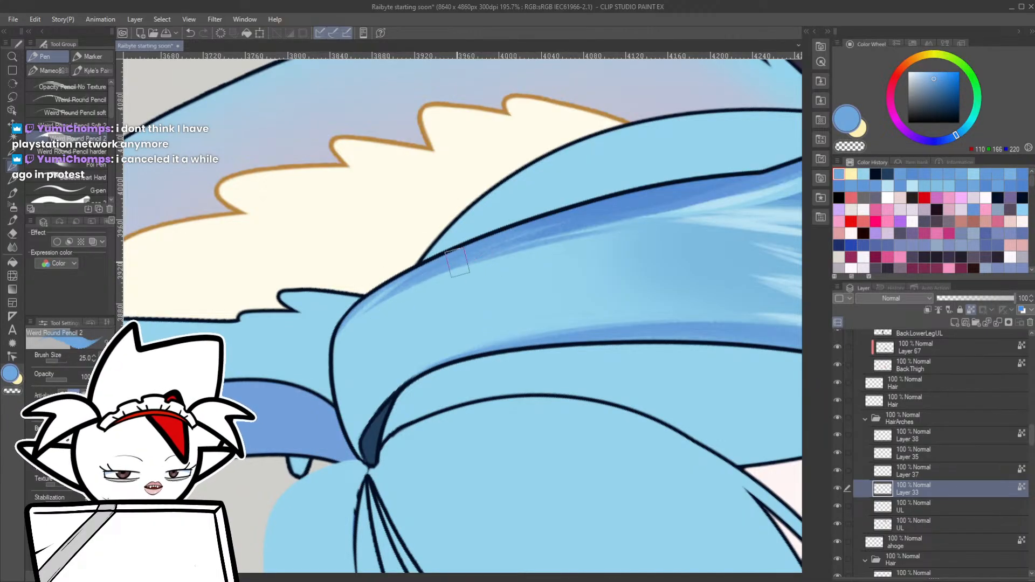
left_click_drag(511, 271, 458, 275)
left_click_drag(500, 282, 504, 448)
left_click_drag(477, 370, 531, 266)
mouse_move(545, 312)
left_mouse_down()
mouse_move(508, 228)
mouse_move(407, 268)
mouse_move(459, 296)
left_mouse_up()
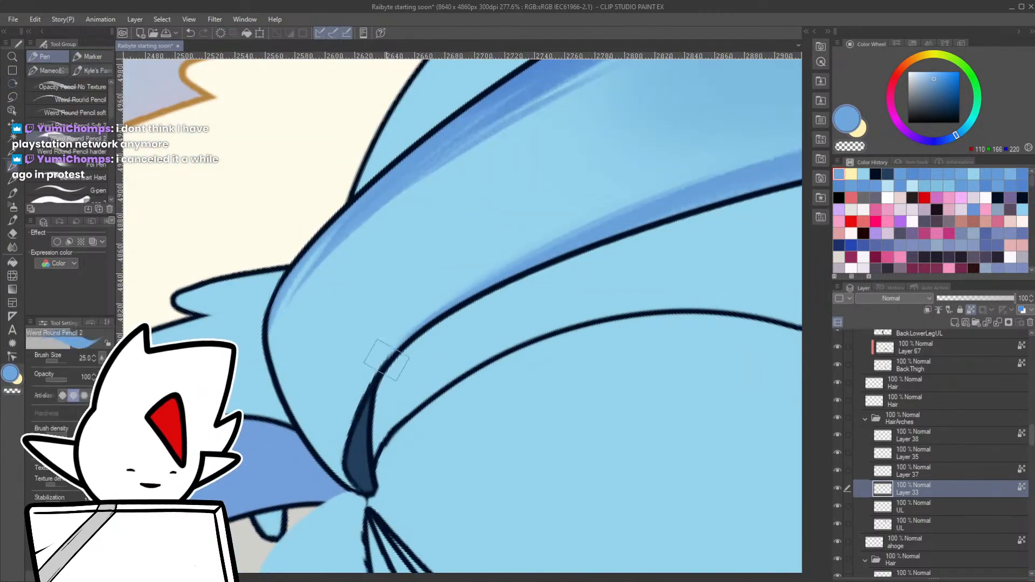
- Paint the mid-blue shadow along the side lock's inner edge from the navy fold outward
left_click_drag(356, 410, 482, 284)
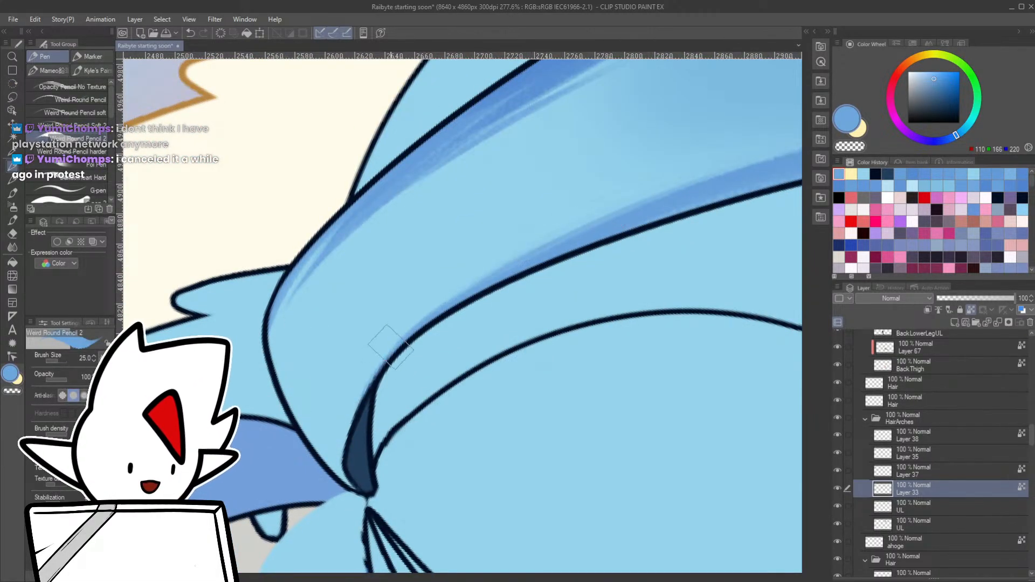
left_click_drag(452, 290, 633, 240)
scroll(593, 257, "down", 5)
key("r")
left_click_drag(523, 202, 520, 398)
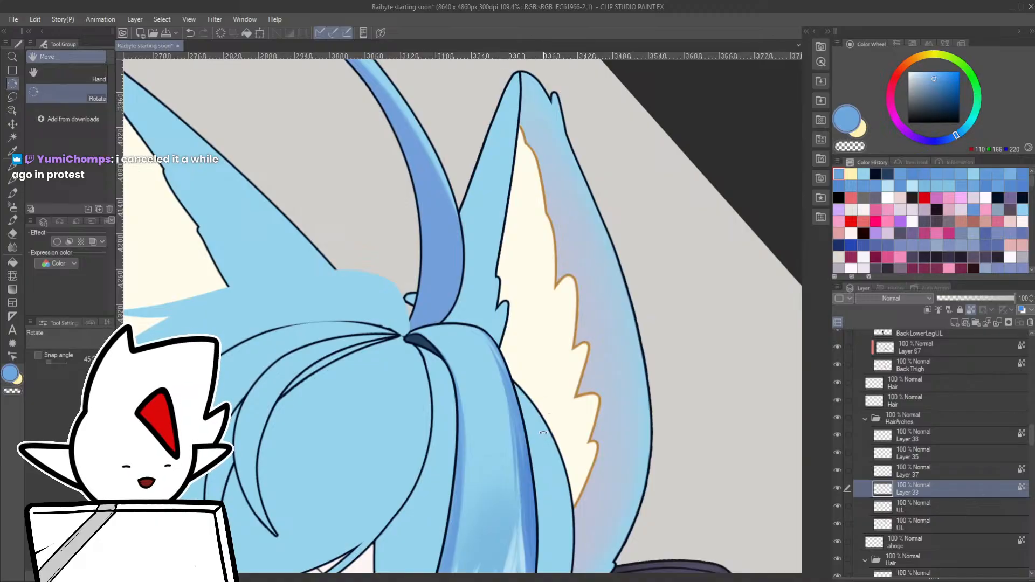
left_click_drag(554, 463, 609, 226)
scroll(539, 259, "up", 4)
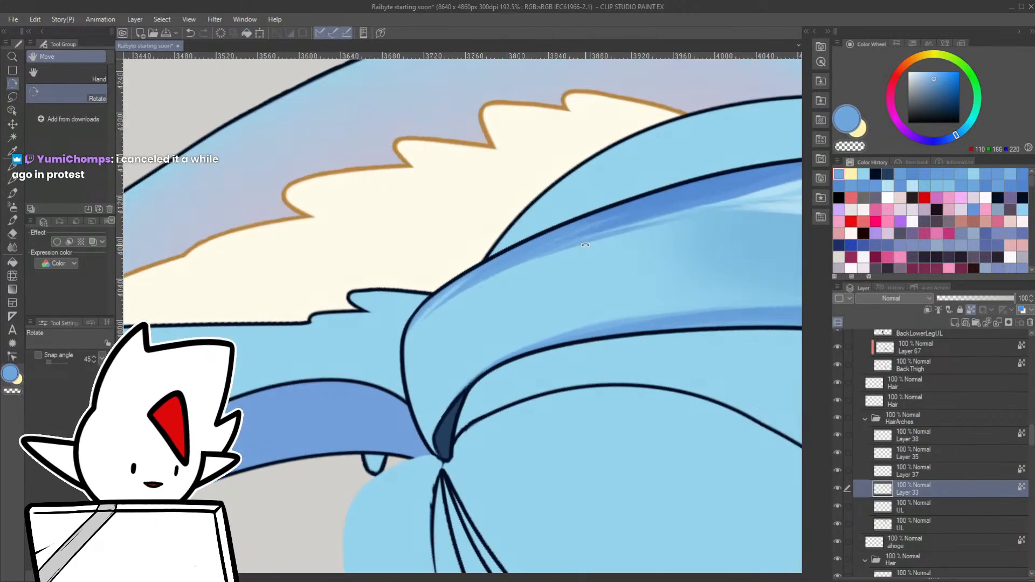
key("p")
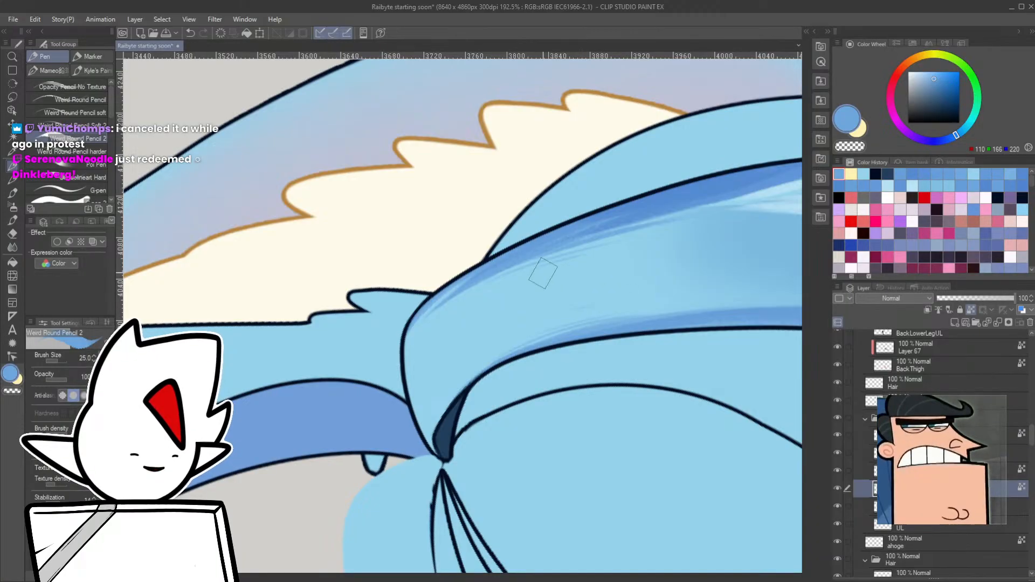
- Shade the side lock's upper edge at its root, beside the navy fold, with the same mid blue
scroll(641, 269, "down", 5)
key("r")
left_click_drag(625, 334, 458, 401)
scroll(468, 366, "up", 6)
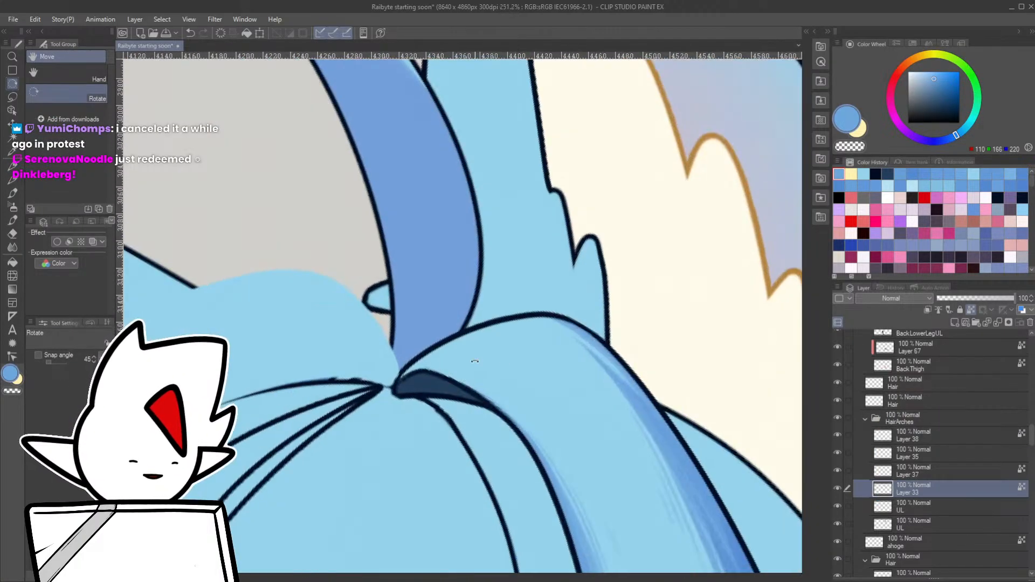
key("p")
left_click_drag(407, 373, 504, 328)
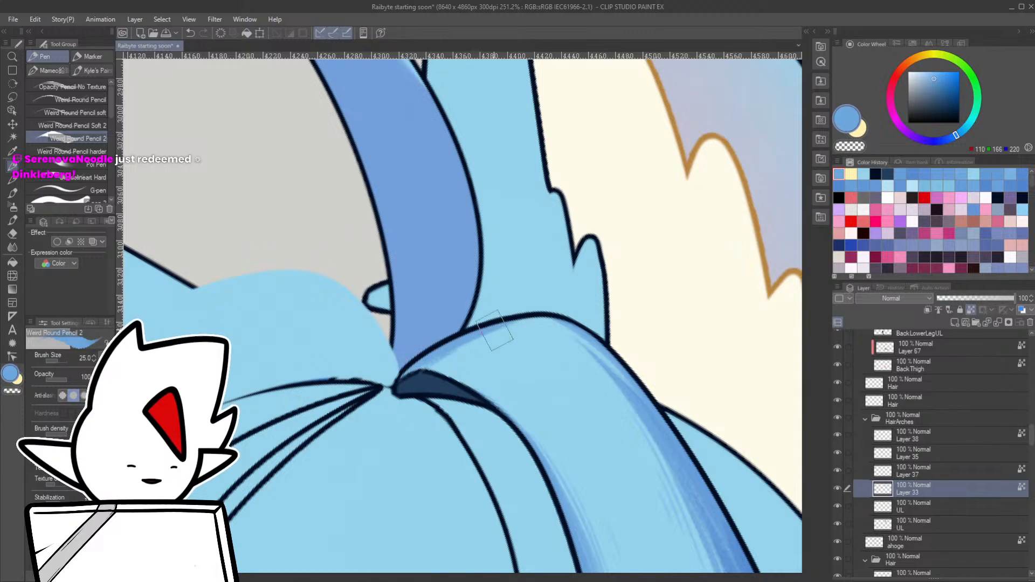
- Load the split strand's Layer 37 as a selection, expand it slightly and add a new layer beneath the UL line layer
scroll(544, 331, "down", 8)
key("r")
left_click_drag(602, 410, 520, 283)
left_click_drag(578, 411, 521, 379)
scroll(479, 459, "up", 8)
left_click(491, 412, "ctrl+shift")
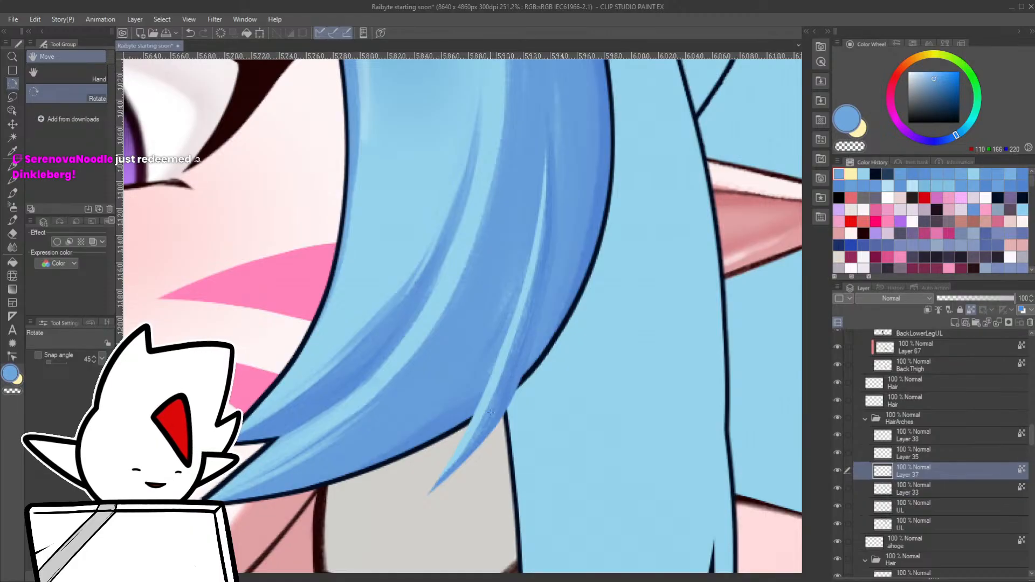
left_click(883, 475, "ctrl")
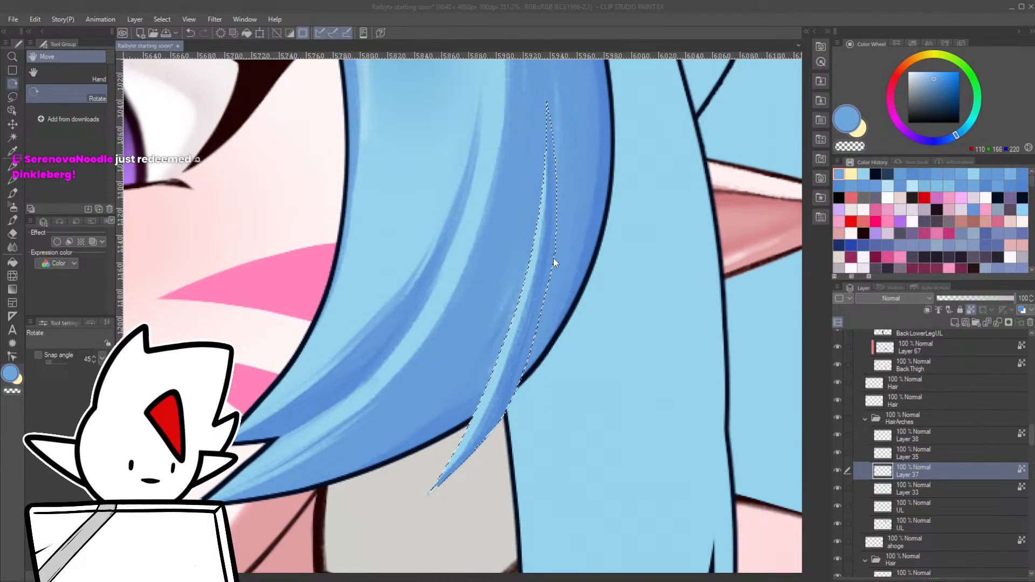
left_click(923, 522)
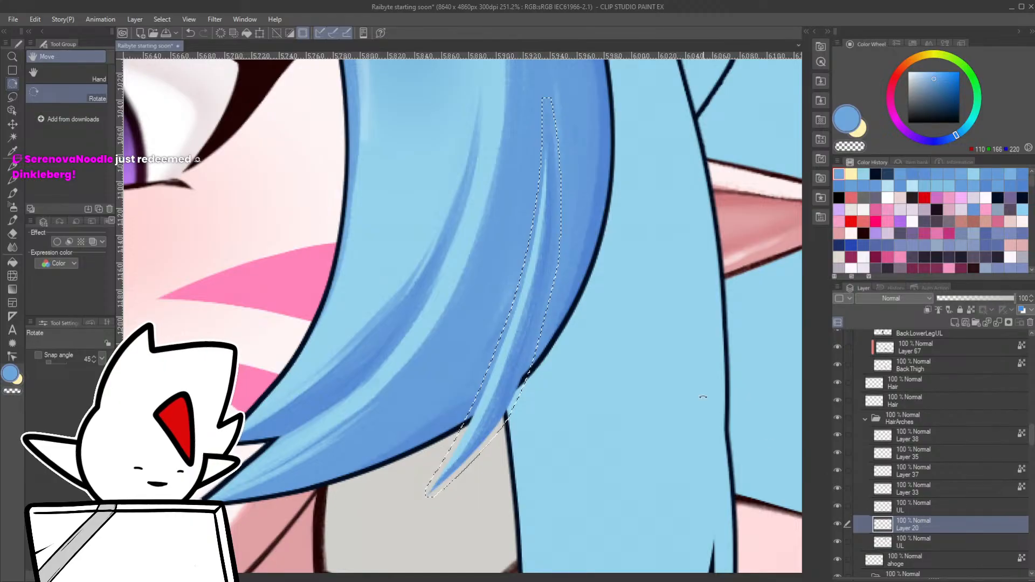
- Fill the expanded selection with dark navy from the colour history to outline the split strand, and deselect
key("g")
left_click(876, 174)
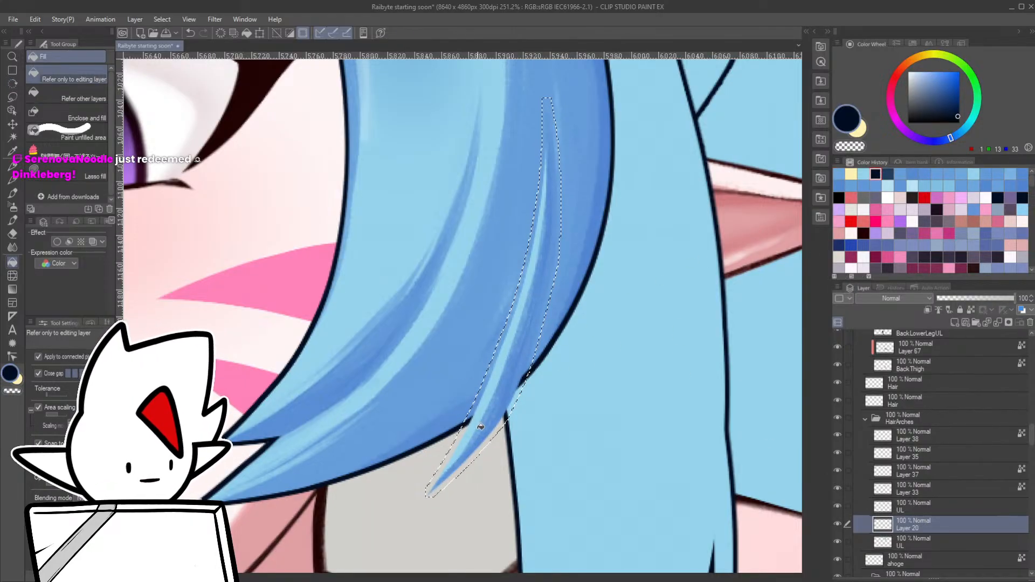
left_click(474, 450)
key("m")
key("ctrl+d")
key("p")
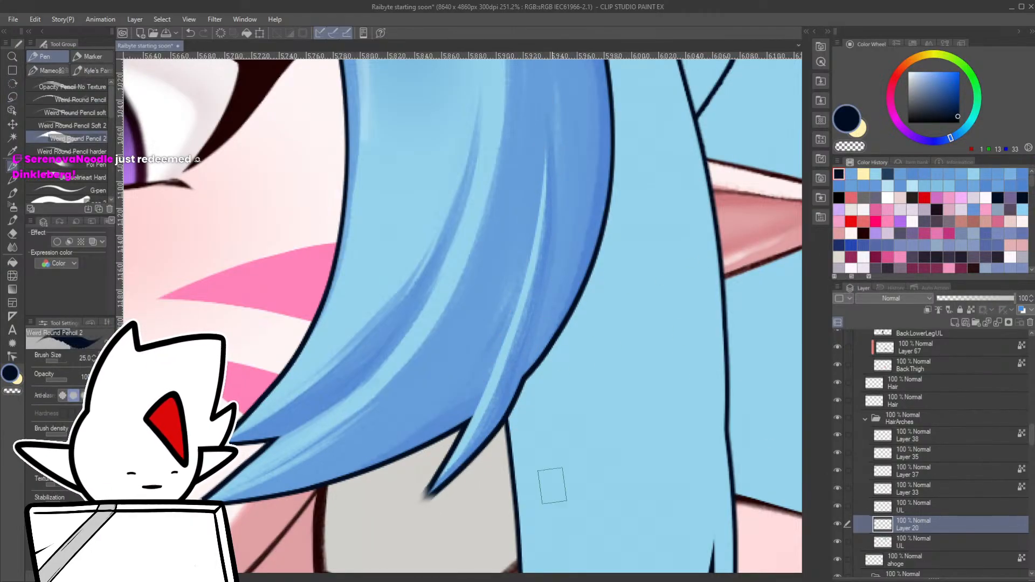
- Sharpen the tip of the split strand's navy outline using the Dandolineart Hard pen at size 20
key("p")
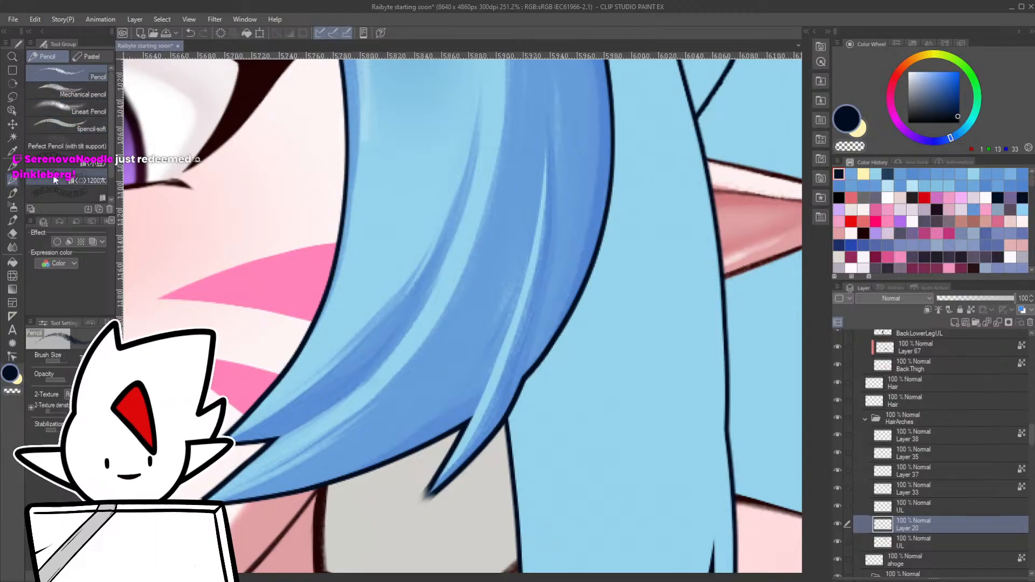
key("p")
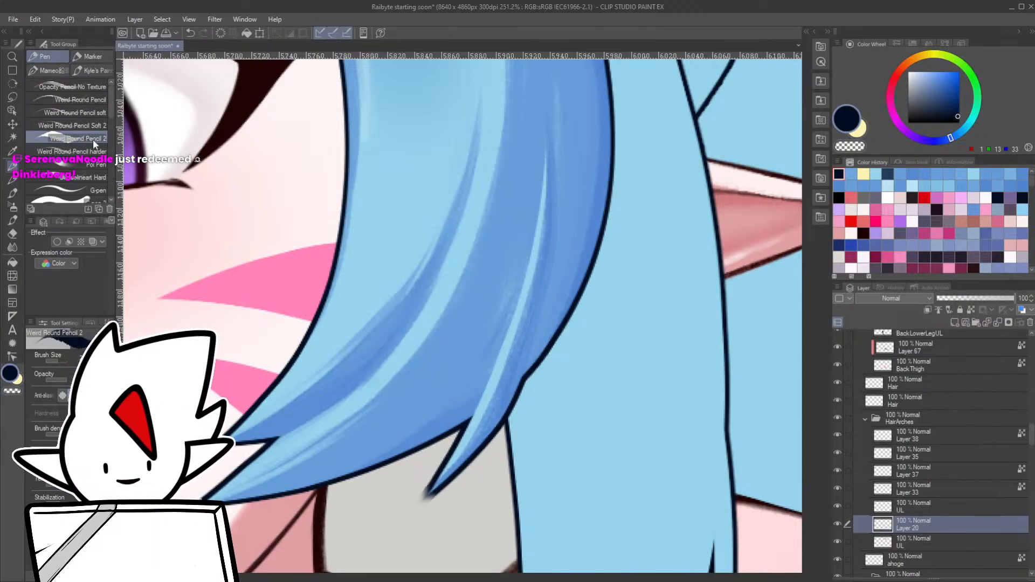
left_click(97, 186)
left_click(97, 179)
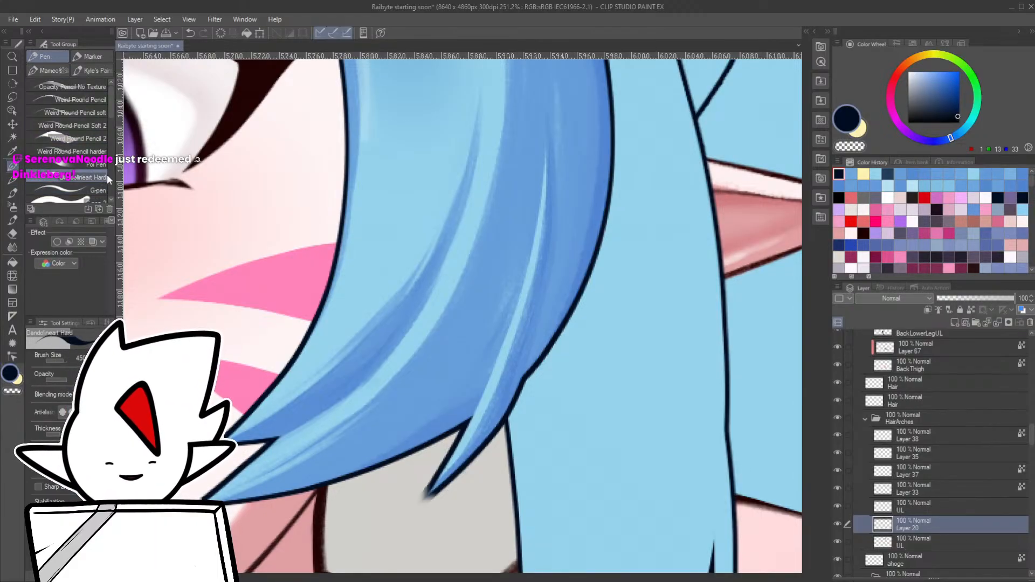
key("bracketleft")
key("bracketleft")
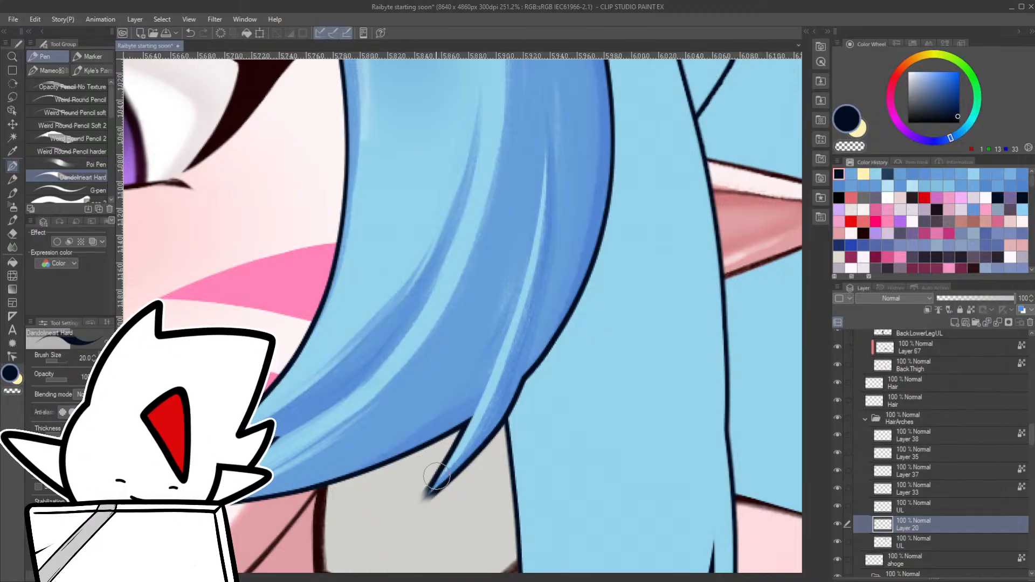
mouse_move(427, 493)
left_mouse_down()
mouse_move(412, 508)
mouse_move(446, 480)
mouse_move(411, 509)
left_mouse_up()
- Refine the line art into sharp points at the side lock's two lower tips on the lower UL layer
mouse_move(247, 496)
left_mouse_down()
mouse_move(353, 445)
mouse_move(288, 455)
mouse_move(418, 396)
left_mouse_up()
key("alt+bracketleft")
key("r")
key("e")
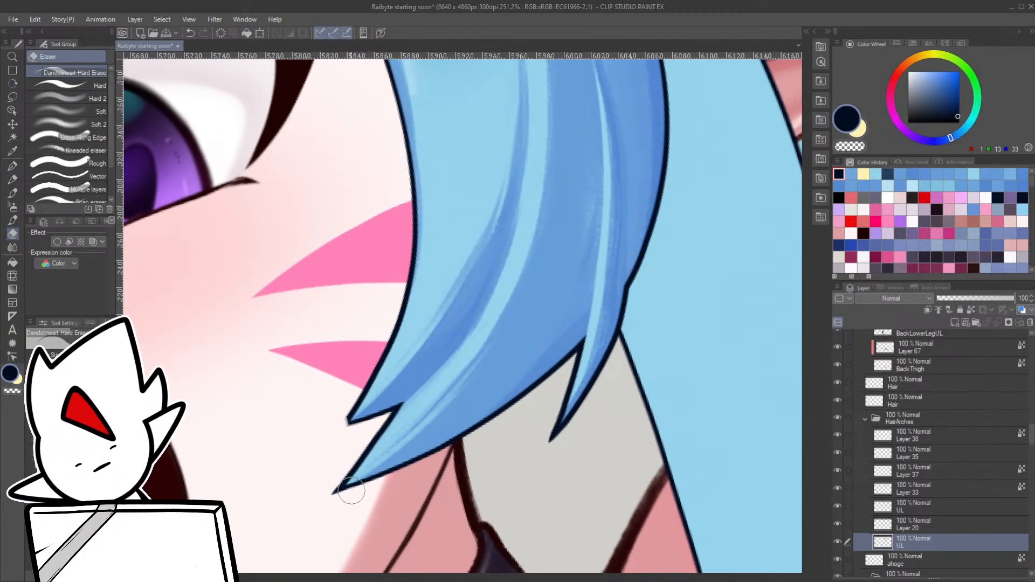
key("p")
mouse_move(372, 414)
left_mouse_down()
mouse_move(341, 429)
mouse_move(403, 404)
mouse_move(416, 485)
left_mouse_up()
key("e")
- Refine the navy line art at the tip of the shaded strand below the bow on its UL layer
scroll(386, 453, "down", 5)
key("r")
left_click_drag(485, 415, 463, 378)
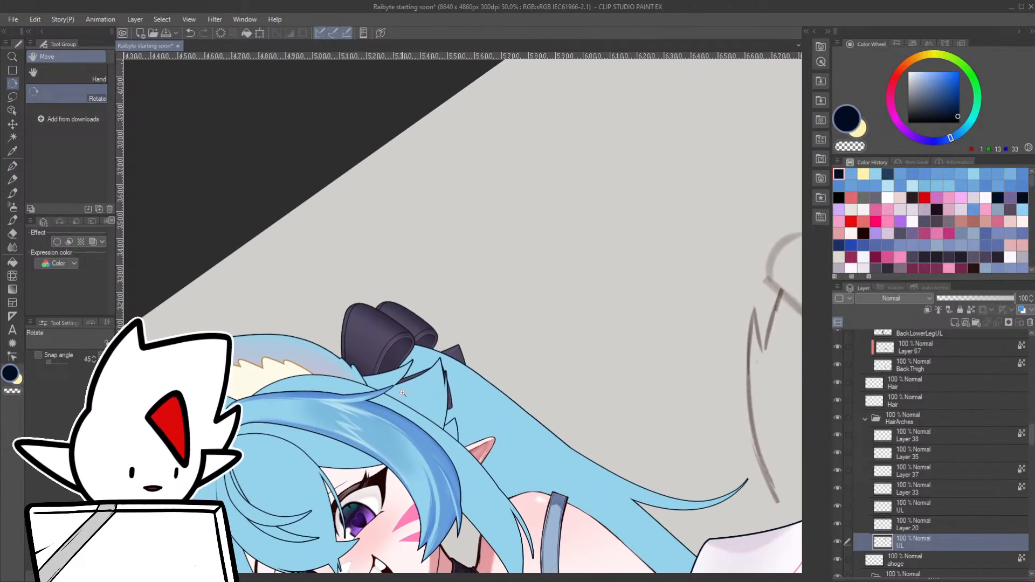
scroll(485, 356, "up", 10)
left_click(496, 344, "ctrl+shift")
key("p")
mouse_move(495, 344)
left_mouse_down()
mouse_move(543, 325)
mouse_move(526, 341)
mouse_move(487, 340)
mouse_move(570, 308)
mouse_move(508, 362)
mouse_move(582, 301)
left_mouse_up()
key("e")
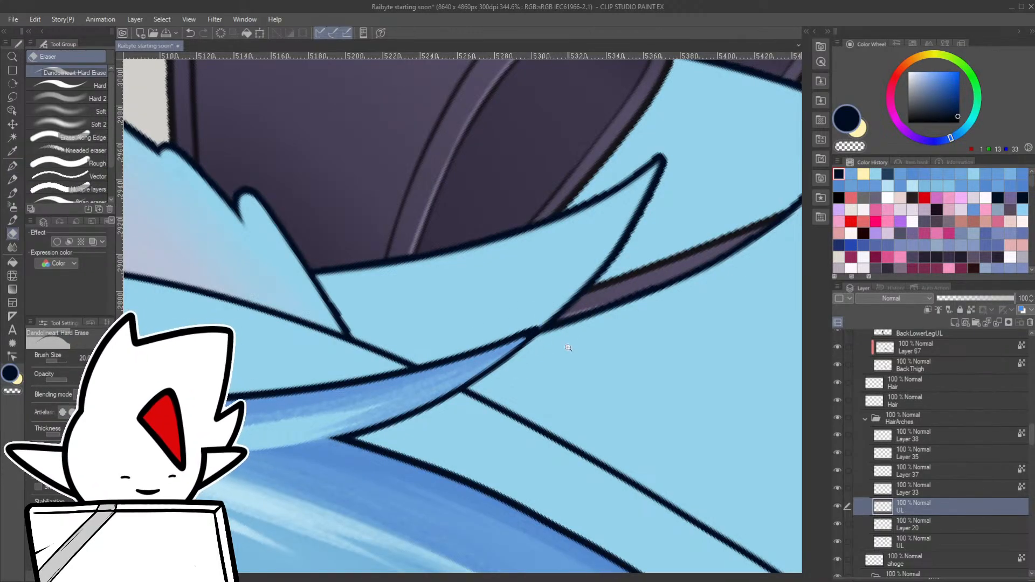
- Add a new raster layer at the very top of the layer stack, above the text note
scroll(460, 403, "down", 10)
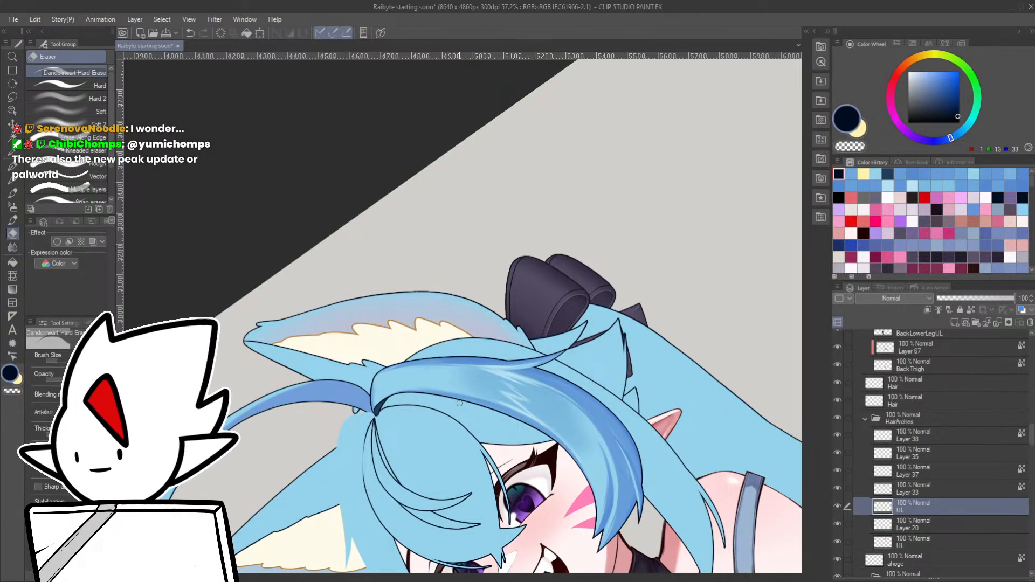
left_click_drag(455, 453, 414, 304)
left_click_drag(572, 371, 533, 442)
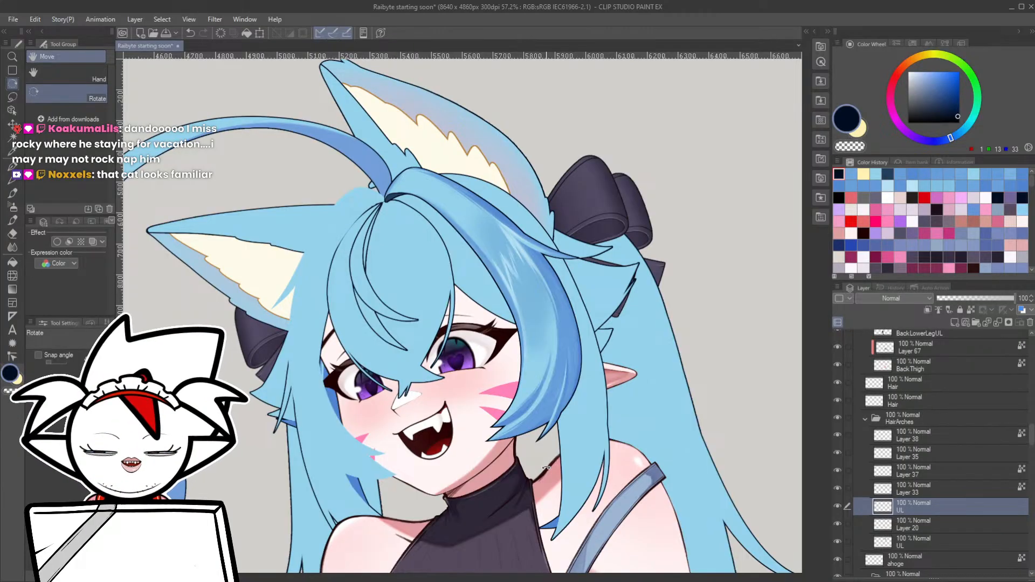
left_click_drag(509, 330, 477, 387)
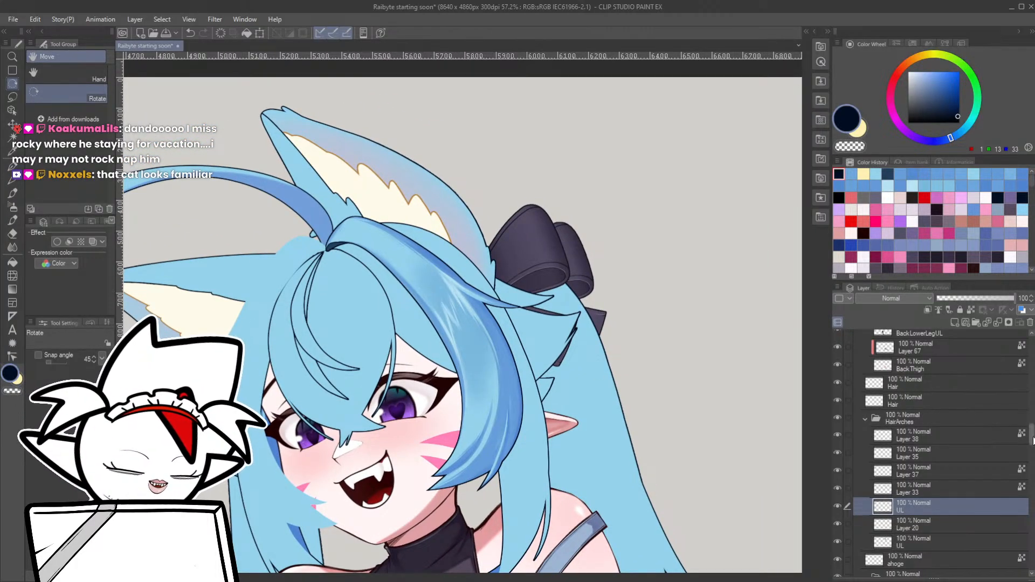
left_click_drag(1030, 431, 1030, 348)
left_click(915, 341)
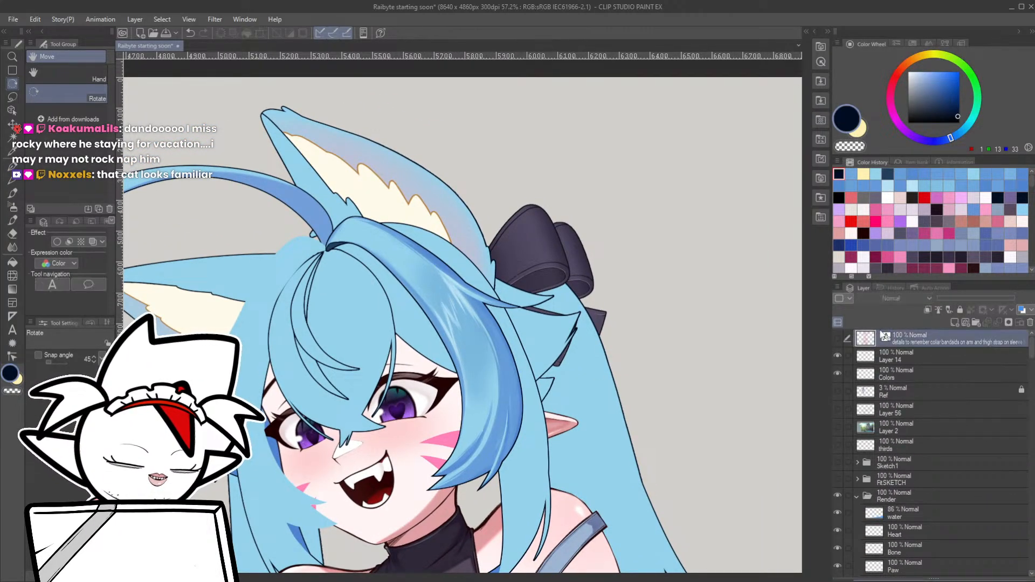
key("ctrl+shift+n")
left_click_drag(546, 217, 463, 317)
scroll(490, 217, "up", 4)
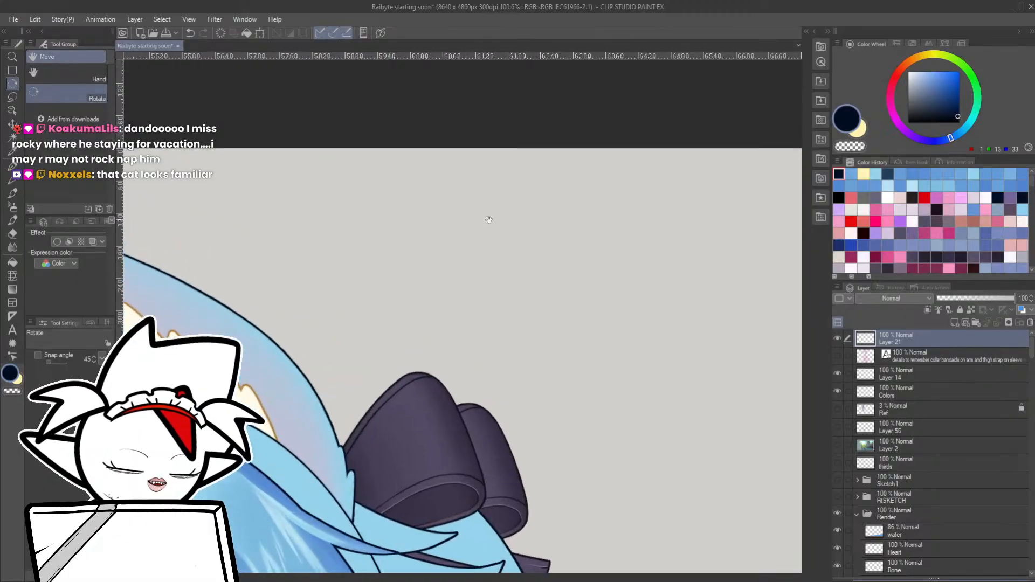
- Draw a round head with a wide-open mouth in black above the bow, using a brush size of 80
key("p")
key("d")
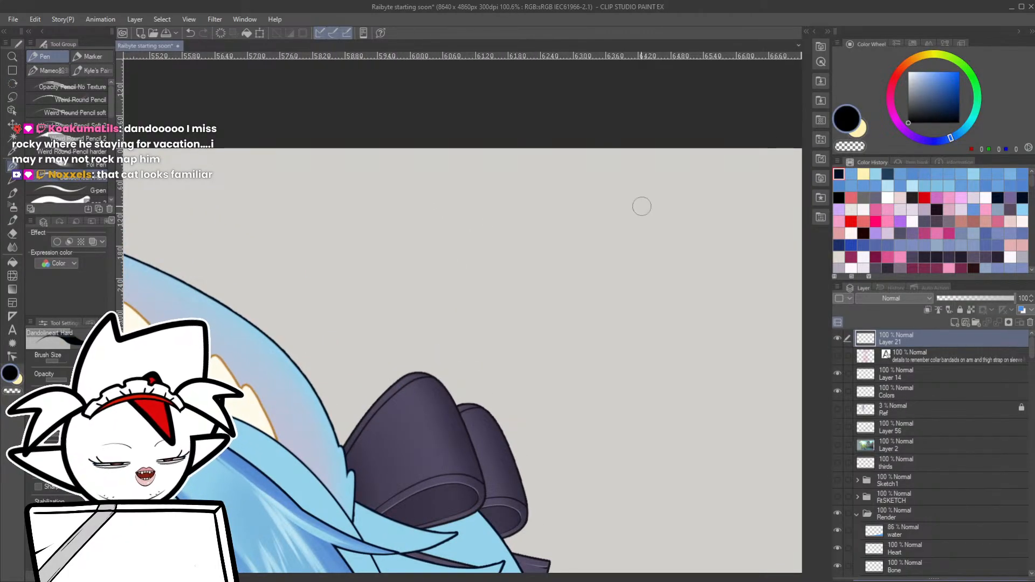
key("bracketright")
key("bracketright")
key("bracketright")
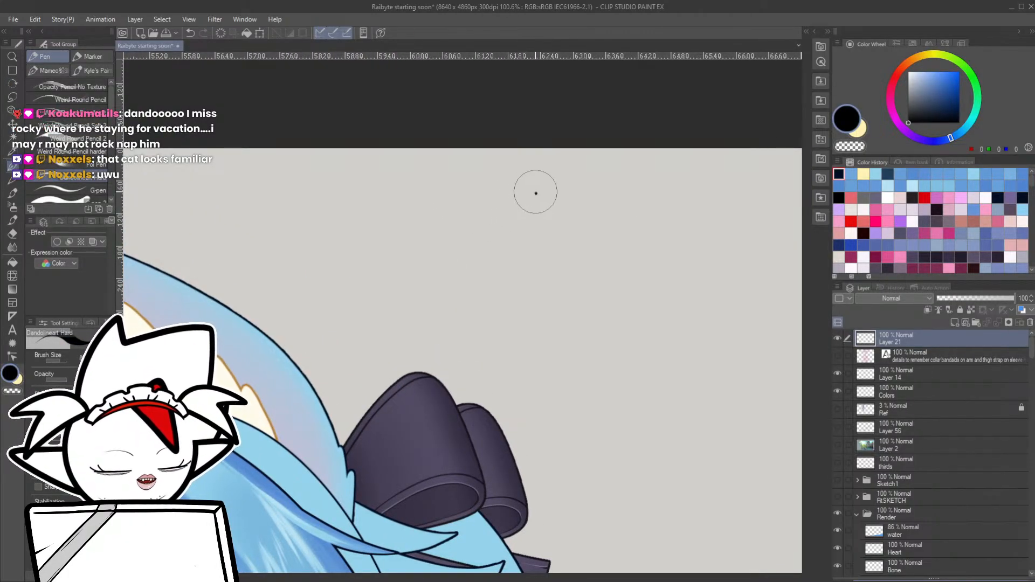
mouse_move(535, 193)
left_mouse_down()
mouse_move(469, 174)
mouse_move(427, 253)
mouse_move(504, 297)
left_mouse_up()
key("ctrl+z")
mouse_move(546, 189)
left_mouse_down()
mouse_move(457, 193)
mouse_move(462, 299)
mouse_move(542, 306)
left_mouse_up()
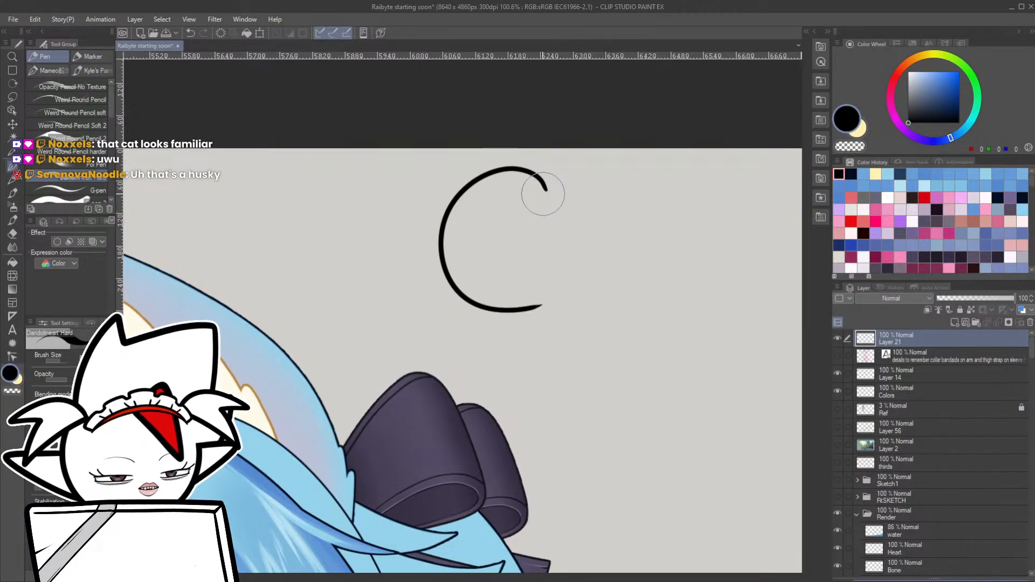
mouse_move(544, 191)
left_mouse_down()
mouse_move(506, 199)
mouse_move(500, 284)
mouse_move(505, 296)
mouse_move(540, 299)
left_mouse_up()
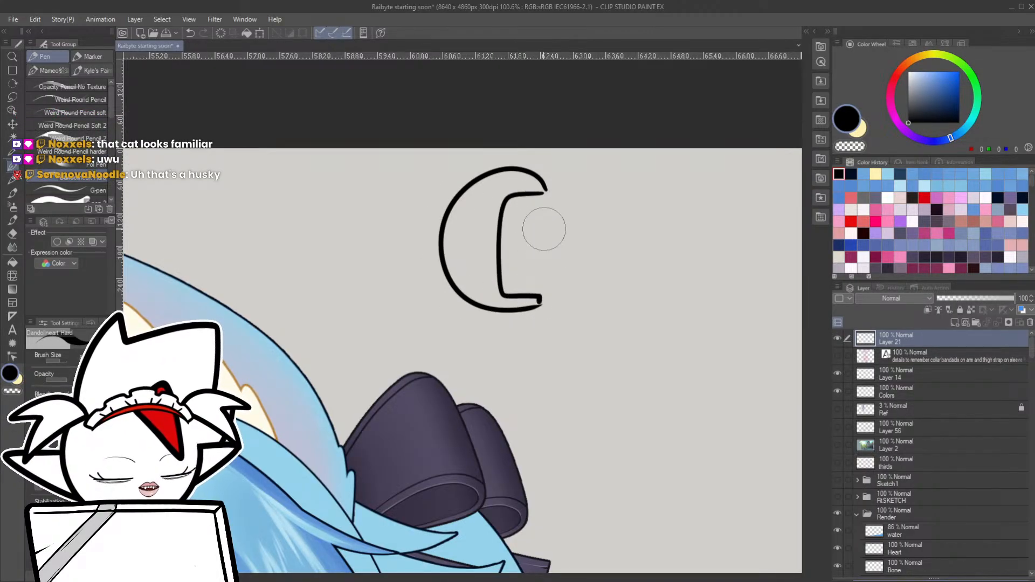
- Add jagged upper teeth, a dot eye and horizontal beam lines coming out of the doodle's mouth
left_click_drag(507, 211, 585, 191)
left_click_drag(539, 297, 568, 291)
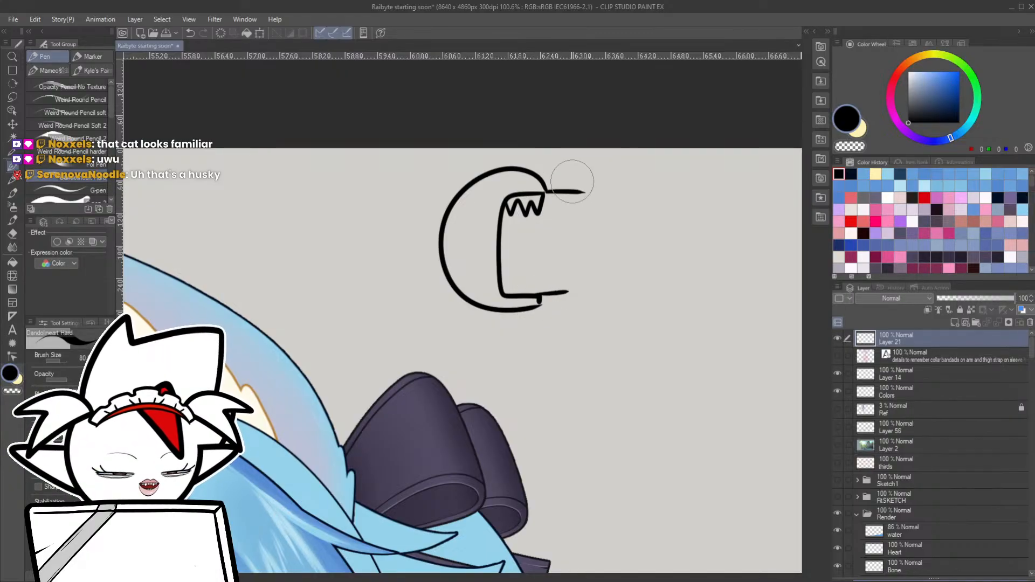
left_click_drag(548, 204, 585, 204)
mouse_move(515, 224)
left_mouse_down()
mouse_move(561, 224)
mouse_move(574, 240)
left_mouse_up()
left_click_drag(512, 254, 574, 254)
mouse_move(518, 280)
left_mouse_down()
mouse_move(563, 279)
mouse_move(562, 330)
left_mouse_up()
left_click(451, 214)
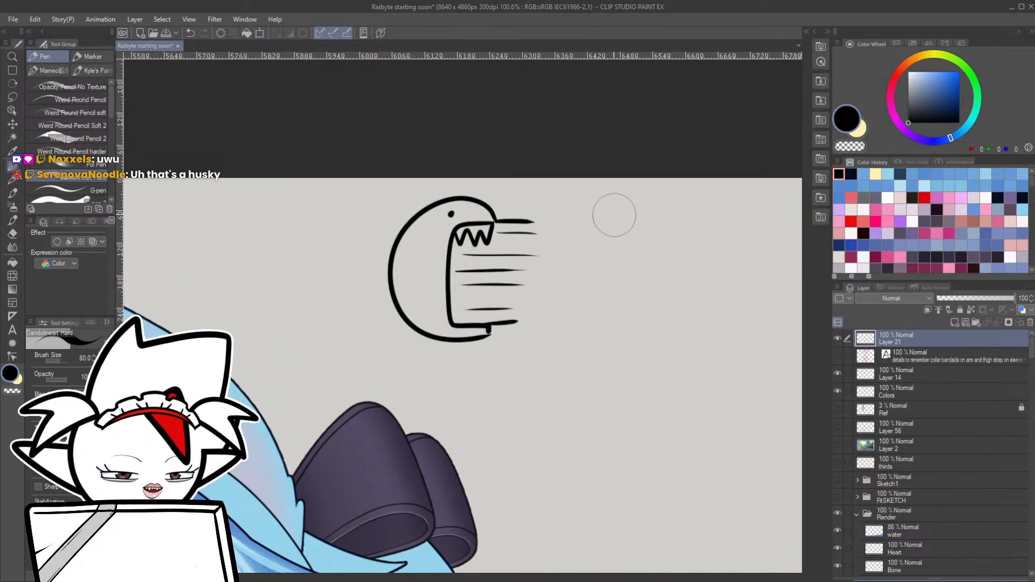
- Draw a stack of thicker horizontal lines continuing the beam away from the doodled head
left_click_drag(560, 218, 669, 220)
left_click_drag(570, 235, 665, 234)
mouse_move(572, 253)
left_mouse_down()
mouse_move(667, 235)
mouse_move(594, 254)
mouse_move(664, 251)
left_mouse_up()
mouse_move(570, 266)
left_mouse_down()
mouse_move(659, 266)
mouse_move(671, 281)
left_mouse_up()
left_click_drag(568, 296, 647, 296)
mouse_move(561, 311)
left_mouse_down()
mouse_move(653, 311)
mouse_move(578, 348)
left_mouse_up()
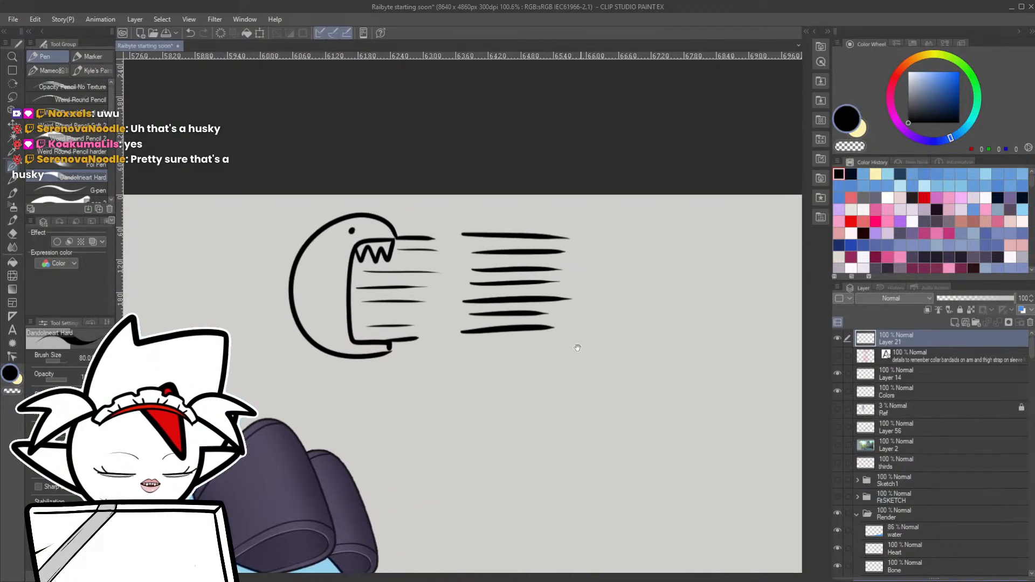
- Draw a pointed, arrow-like beam front with inner accent strokes at the end of the horizontal lines
mouse_move(546, 244)
left_mouse_down()
mouse_move(535, 222)
mouse_move(617, 301)
mouse_move(516, 352)
mouse_move(547, 330)
left_mouse_up()
left_click_drag(559, 248, 614, 283)
left_click_drag(562, 282, 581, 287)
left_click_drag(587, 295, 500, 356)
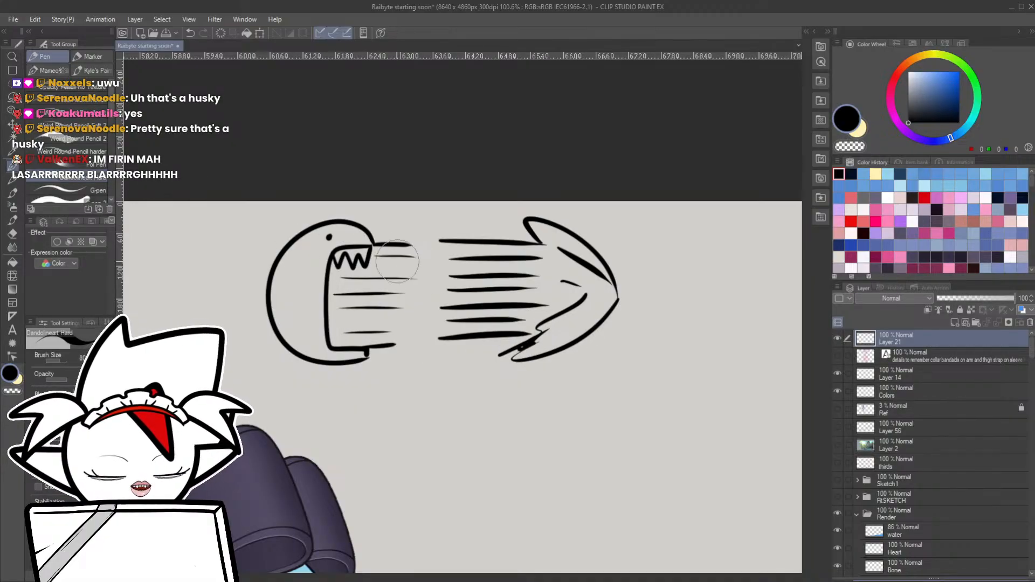
- Draw a second round head beyond the beam's tip, with two filled oval eyes and a small wavy mouth
left_click_drag(642, 324, 550, 357)
mouse_move(678, 271)
left_mouse_down()
mouse_move(608, 378)
mouse_move(672, 263)
left_mouse_up()
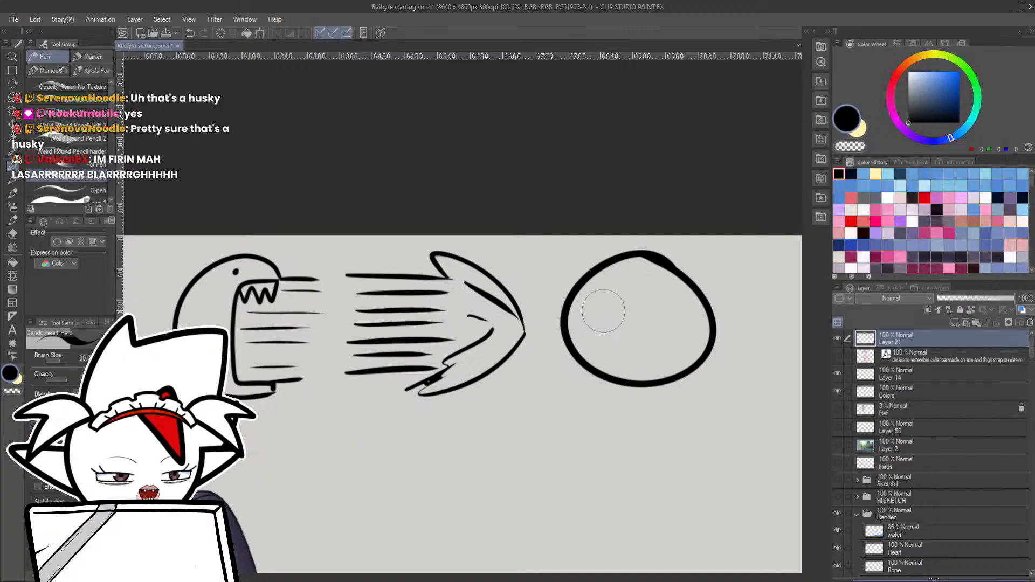
mouse_move(608, 310)
left_mouse_down()
mouse_move(584, 318)
mouse_move(688, 305)
mouse_move(674, 307)
left_mouse_up()
mouse_move(587, 316)
left_mouse_down()
mouse_move(605, 312)
mouse_move(615, 335)
mouse_move(664, 329)
left_mouse_up()
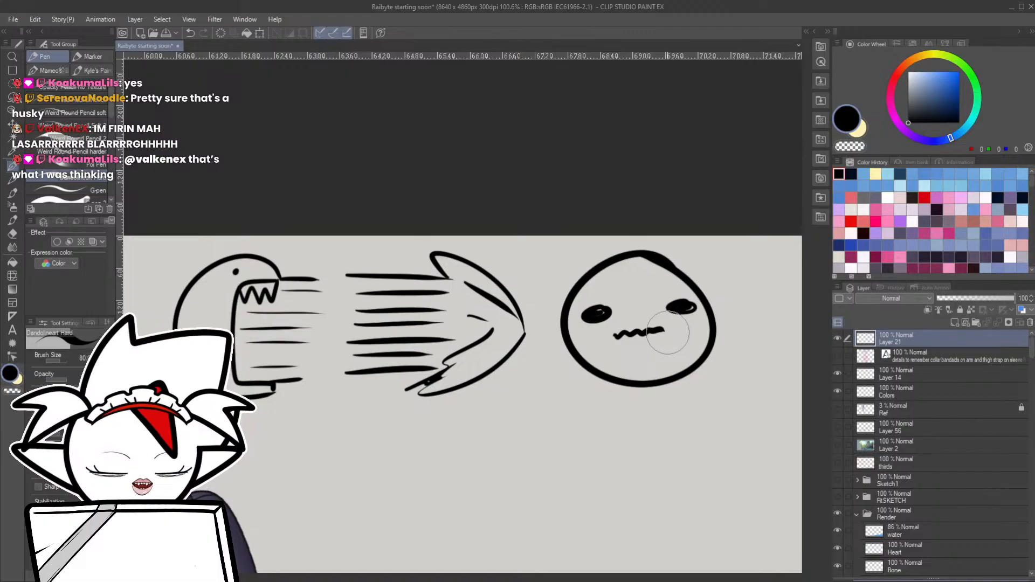
- Lasso and delete the entire beam-and-heads doodle from Layer 21, save the file, and clear the selection
scroll(582, 454, "down", 3)
left_click_drag(463, 566, 511, 493)
key("m")
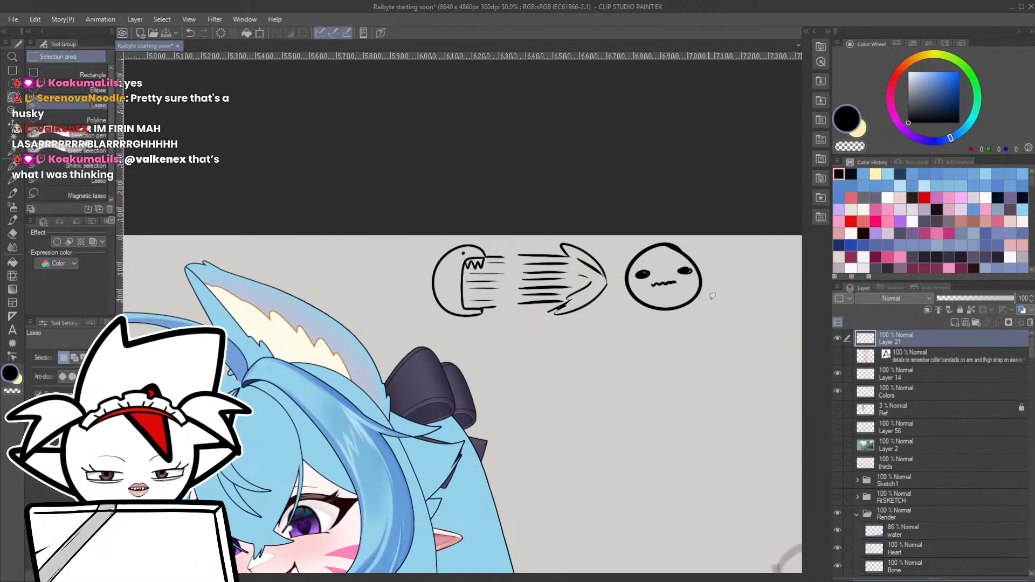
mouse_move(746, 241)
left_mouse_down()
mouse_move(416, 318)
mouse_move(704, 331)
mouse_move(730, 324)
left_mouse_up()
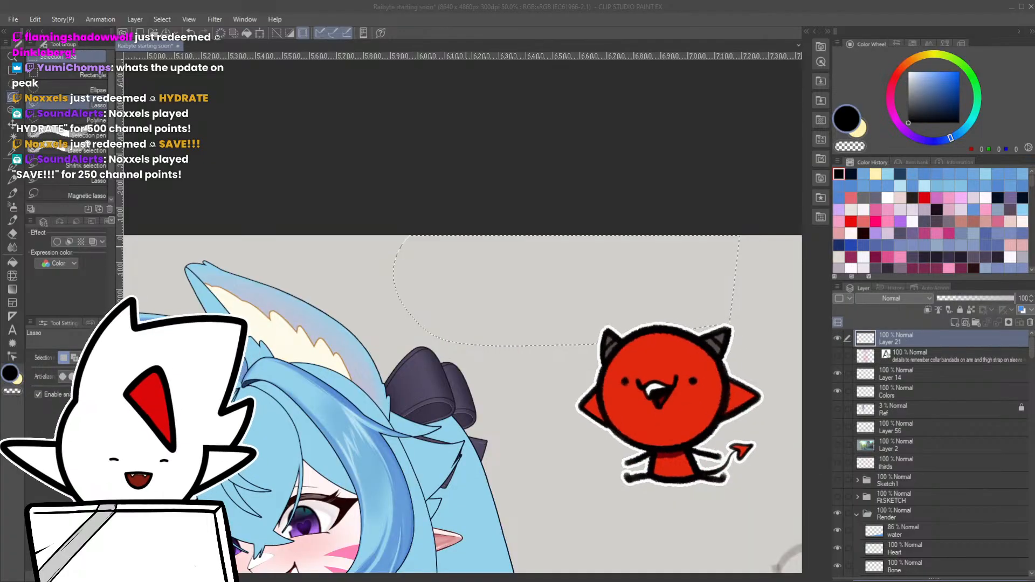
left_click(463, 263)
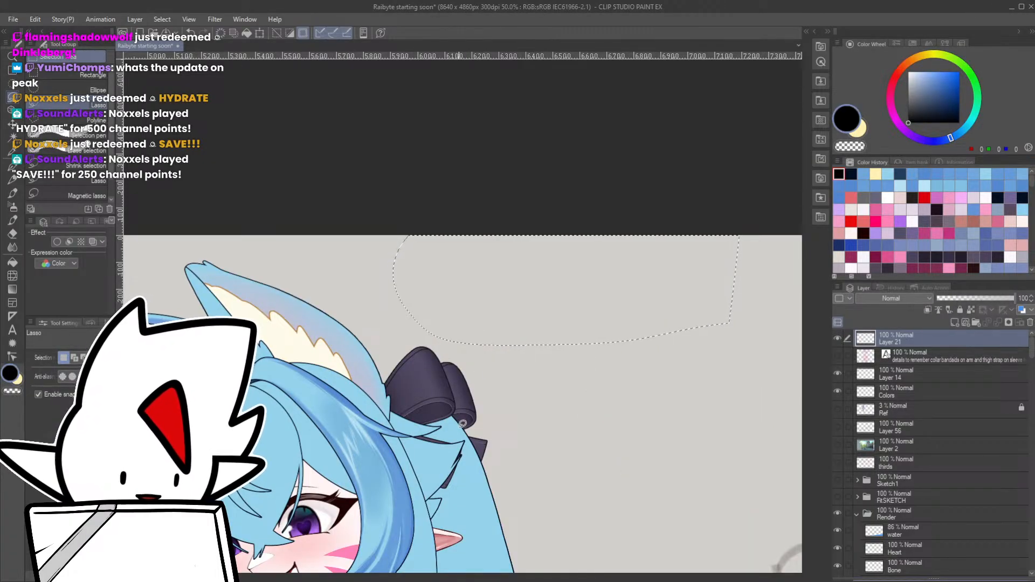
key("ctrl+s")
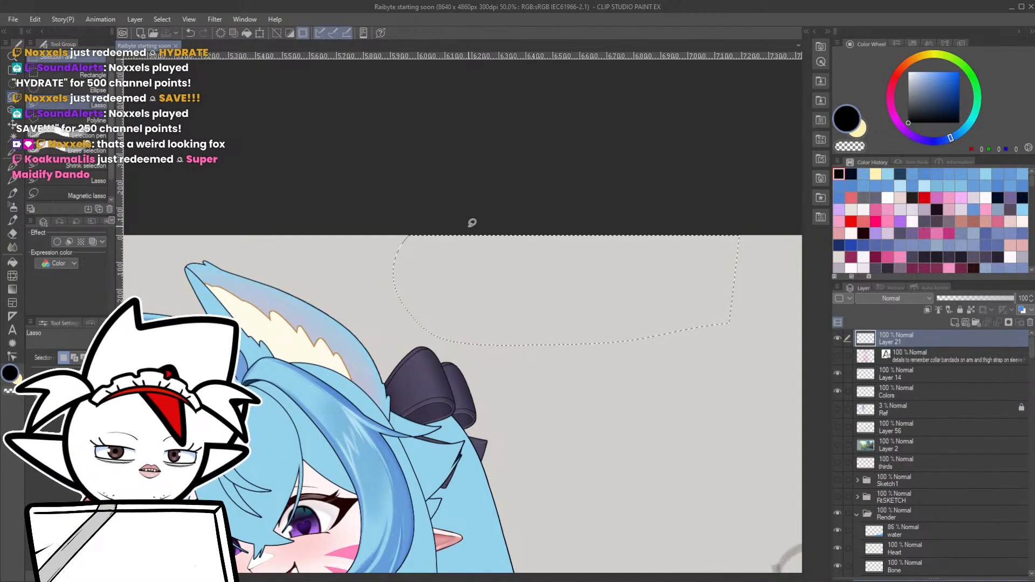
key("ctrl+d")
- Make the Hair layer active by picking it from the character's bangs on the canvas
scroll(476, 312, "down", 3)
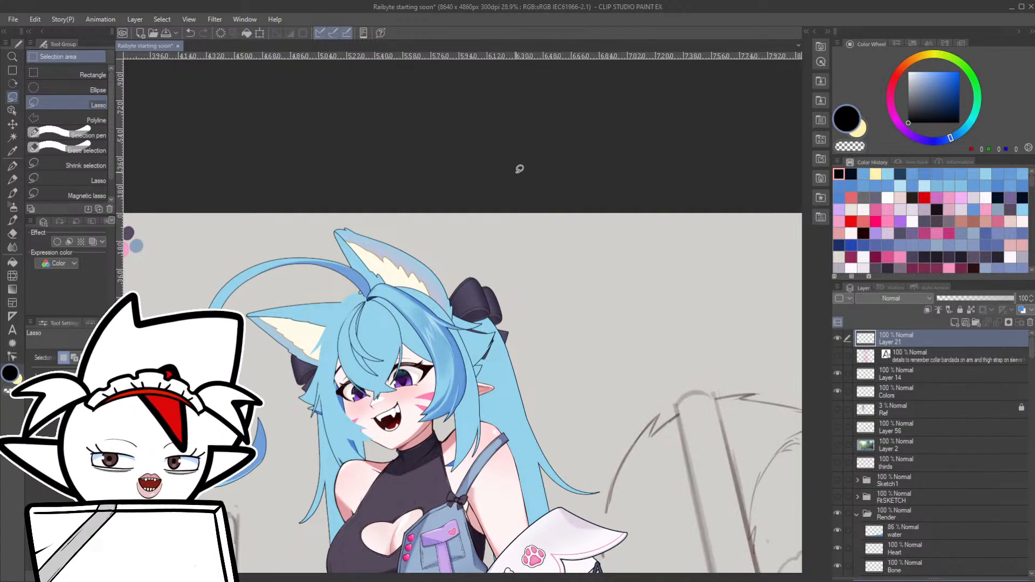
scroll(539, 375, "down", 2)
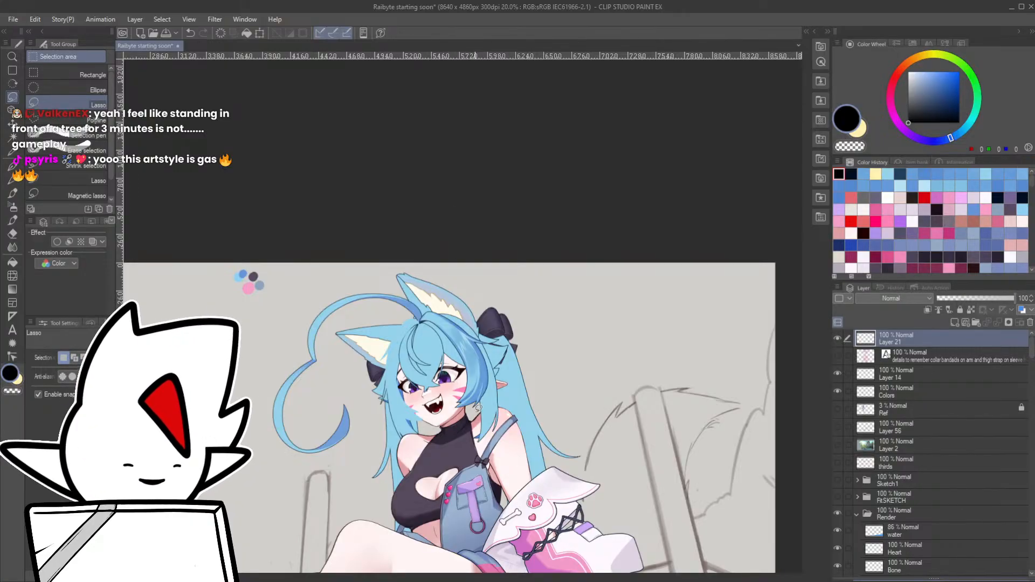
left_click_drag(507, 387, 563, 356)
scroll(480, 300, "up", 3)
key("r")
scroll(425, 191, "up", 3)
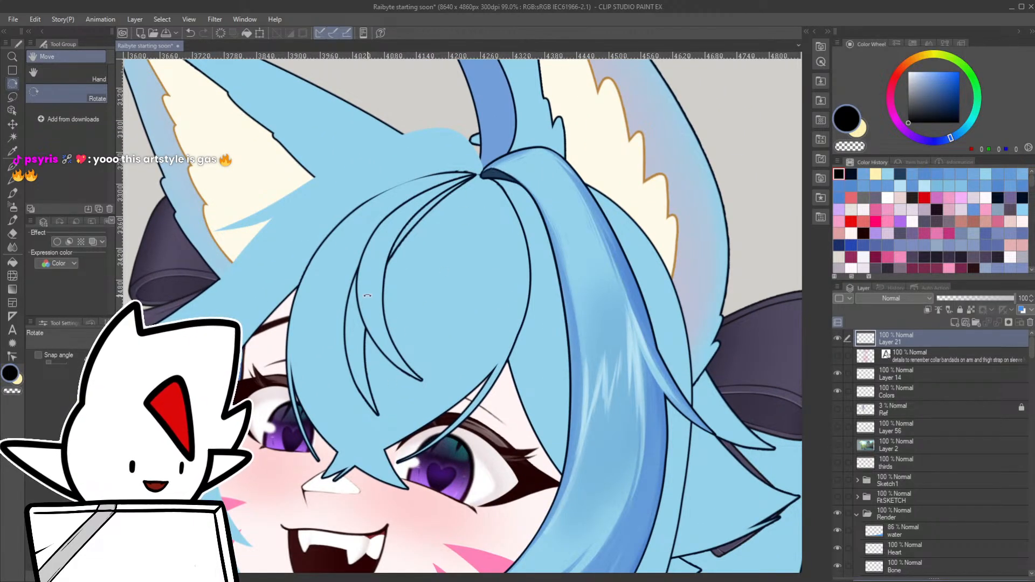
key("p")
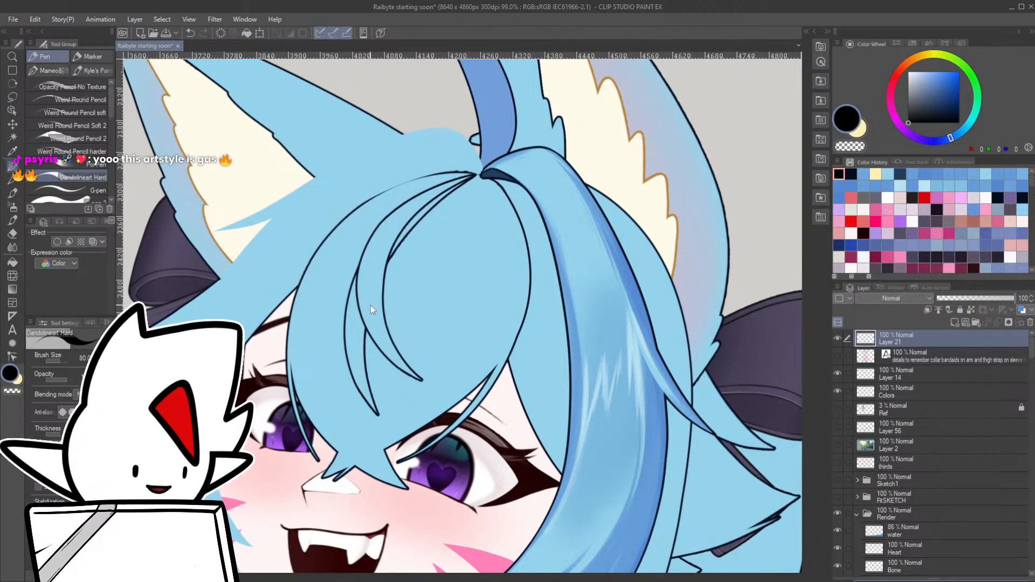
left_click(371, 305, "ctrl+shift")
key("ctrl+z")
key("ctrl+z")
key("ctrl+z")
key("ctrl+z")
key("ctrl+z")
key("ctrl+z")
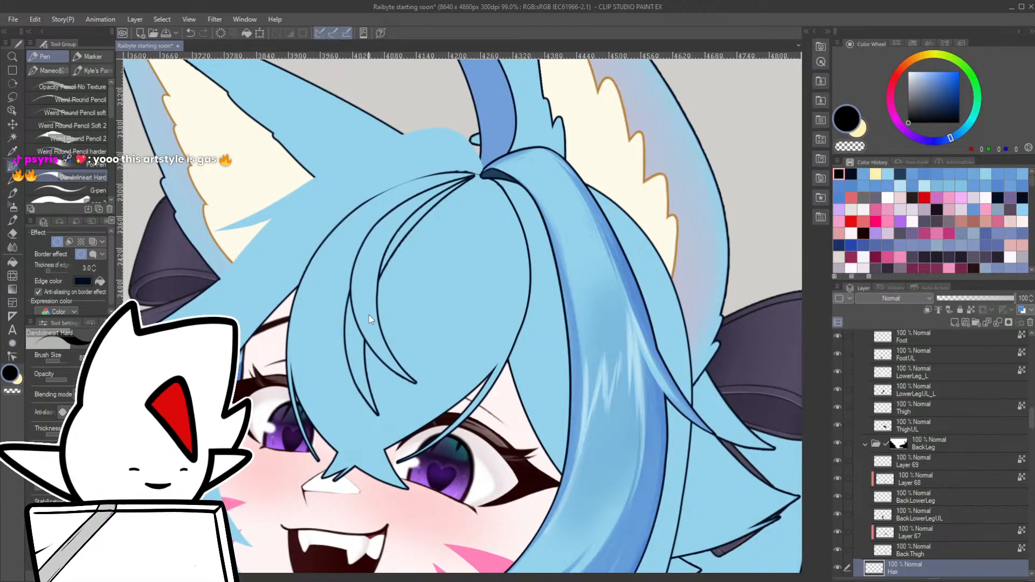
left_click(372, 279, "ctrl+shift")
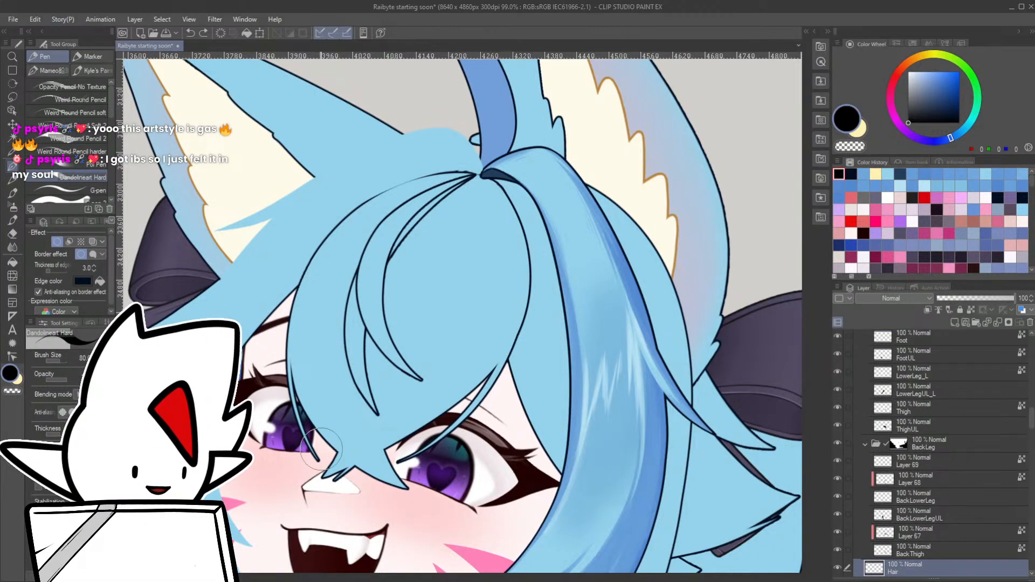
- Lock the Hair layer's transparent pixels and choose the Weird Round Pencil 2 brush for shading
left_click(971, 311)
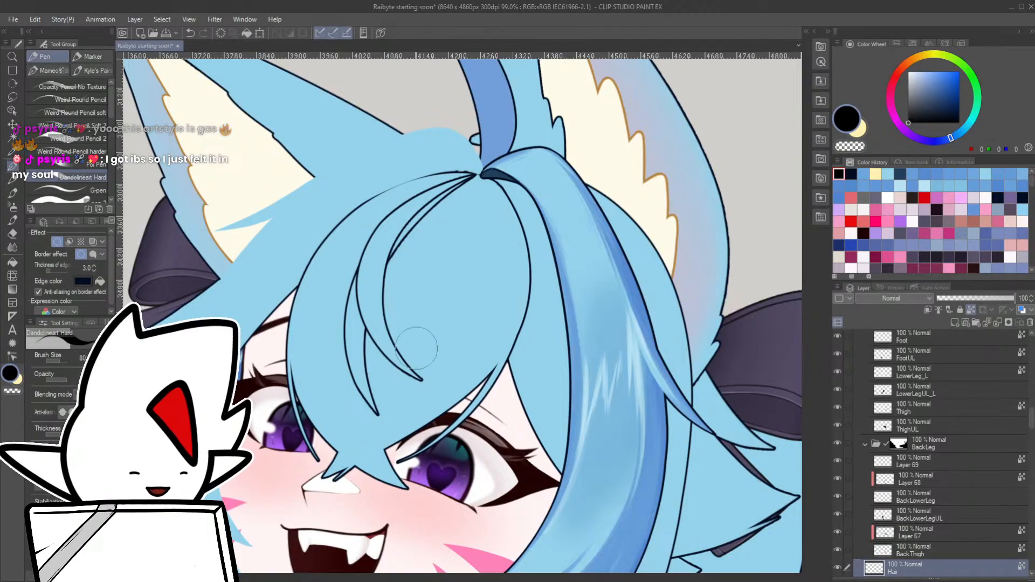
key("p")
left_click(618, 285, "alt")
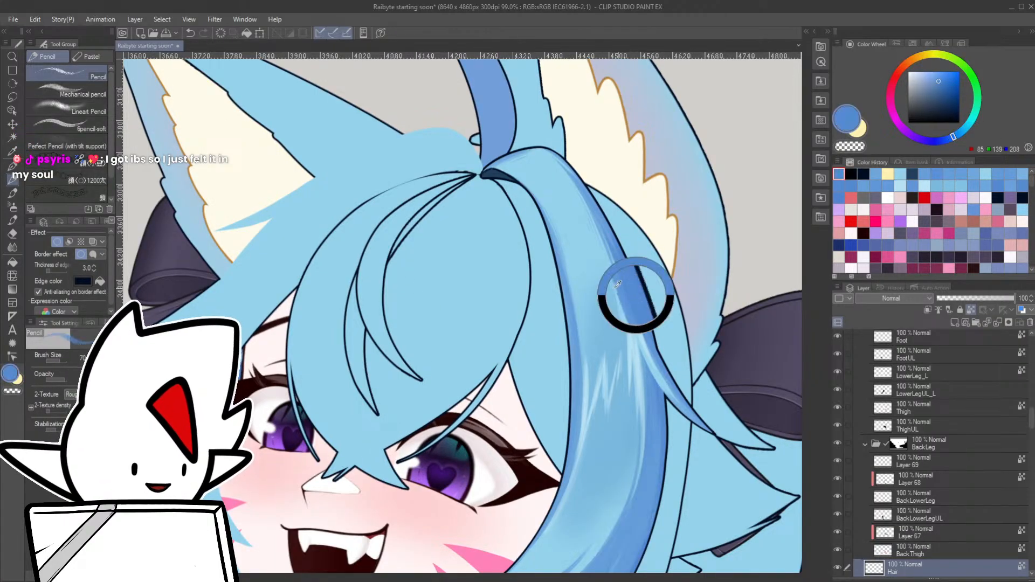
key("b")
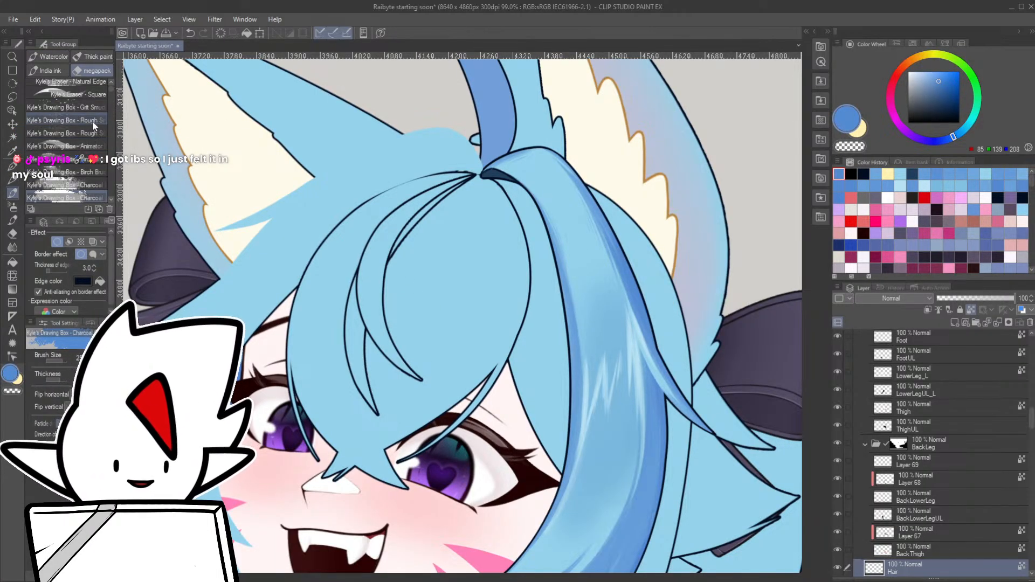
left_click(98, 144)
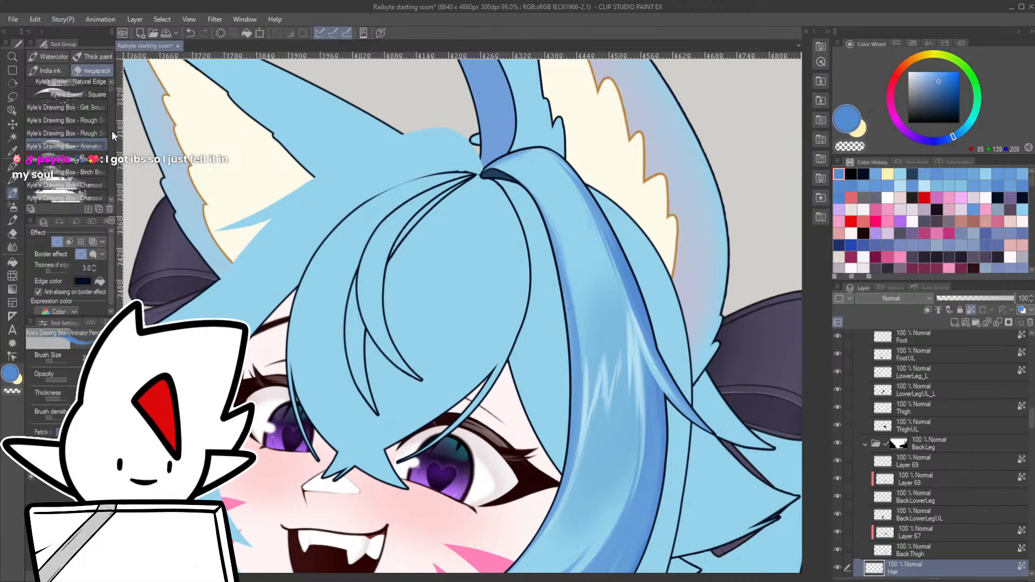
key("p")
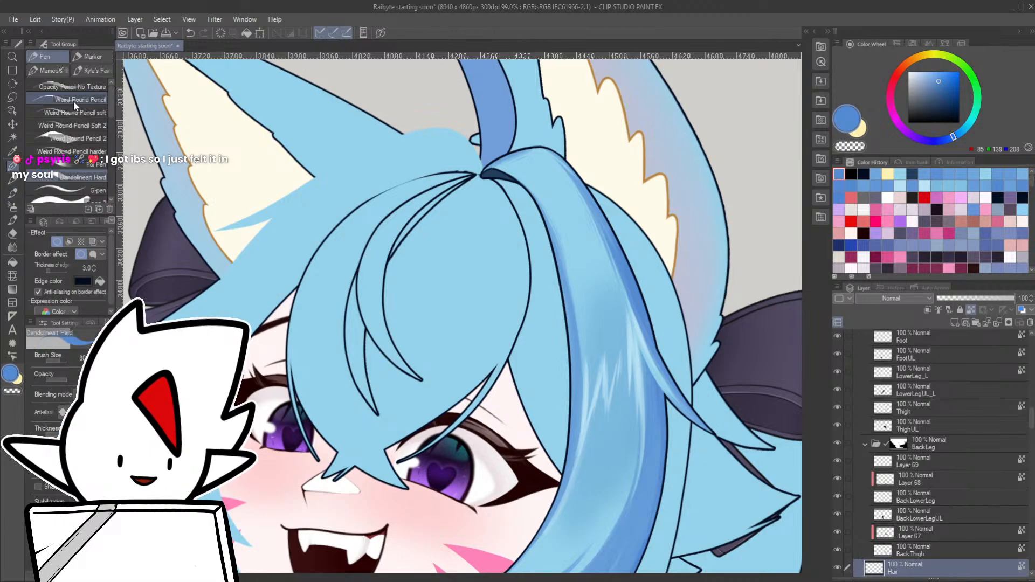
left_click(93, 141)
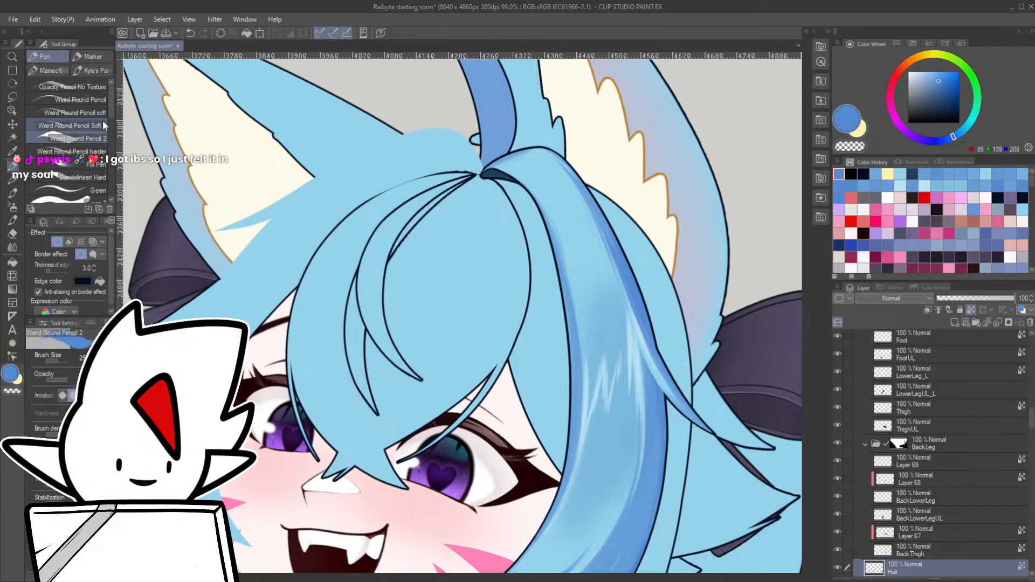
- Shade the inner edge of the curved central bang strand from root to tip with mid-blue sampled from the side lock
left_click(580, 393, "alt")
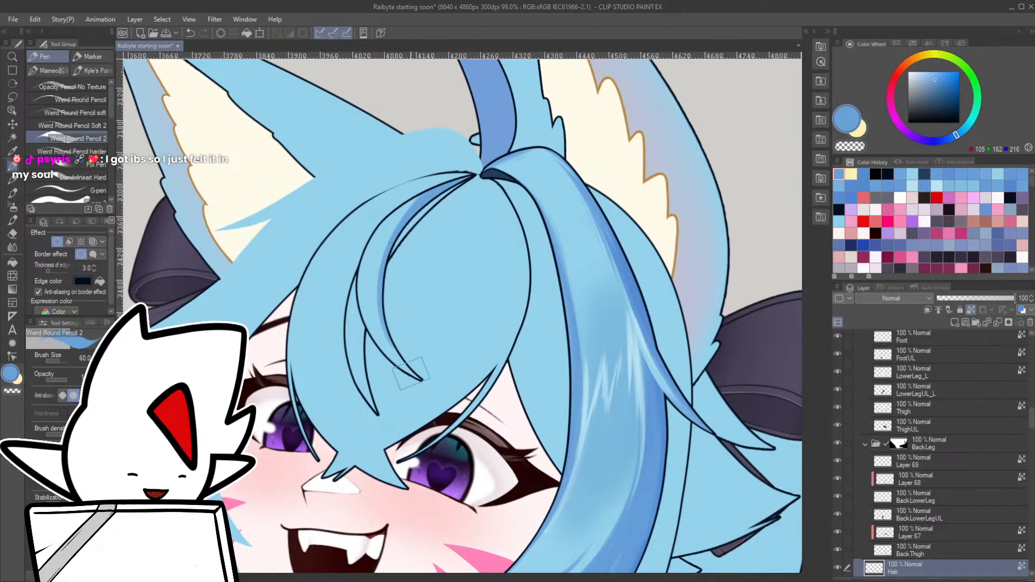
key("bracketleft")
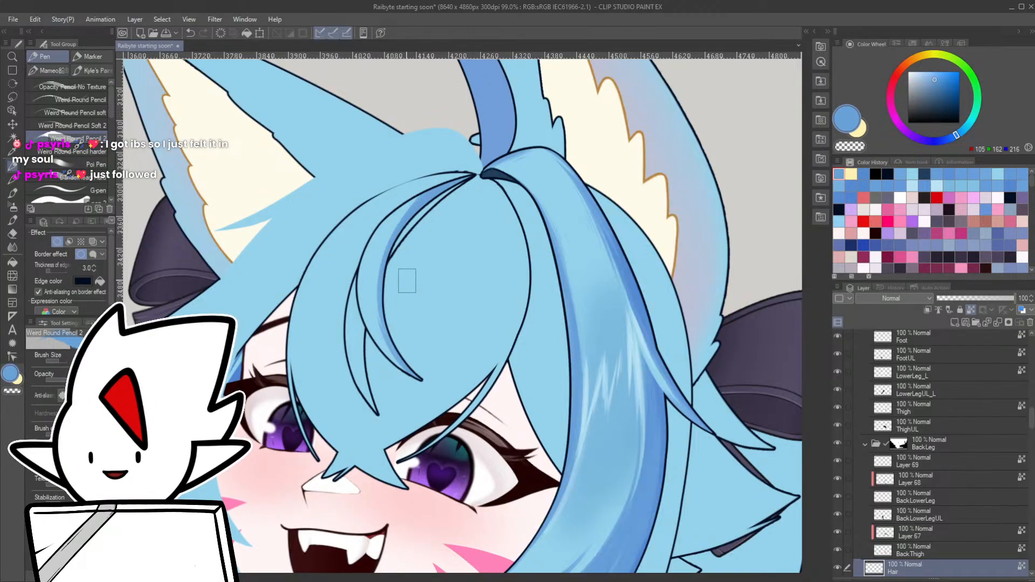
scroll(381, 305, "up", 2)
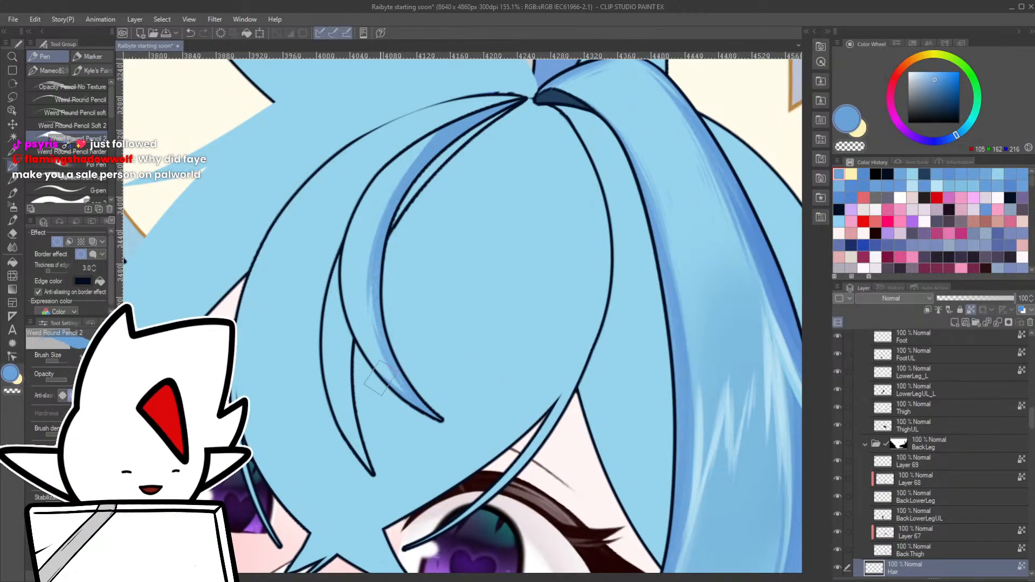
left_click_drag(473, 269, 405, 335)
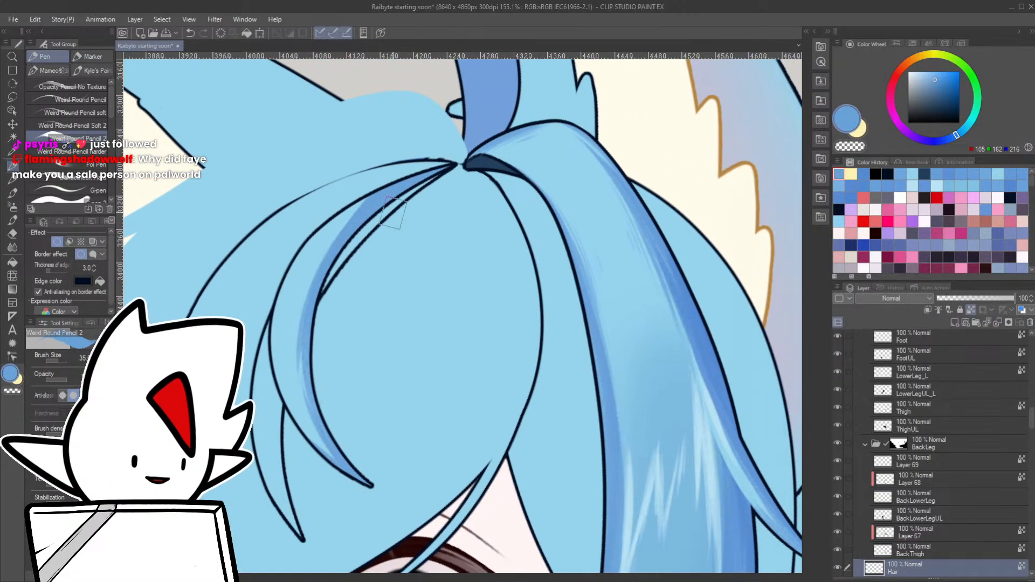
- Refine the strand's upper shadow edge with sampled light and mid blue, using a brush size of 25 for the mid-blue strokes
left_click(342, 223, "alt")
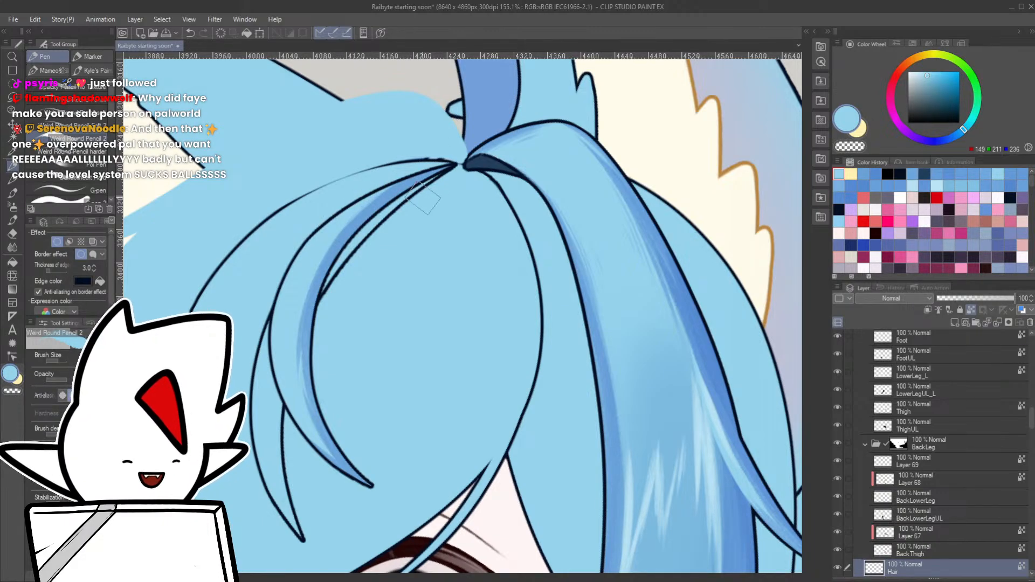
left_click(376, 205, "alt")
key("[")
key("[")
left_click_drag(309, 293, 363, 203)
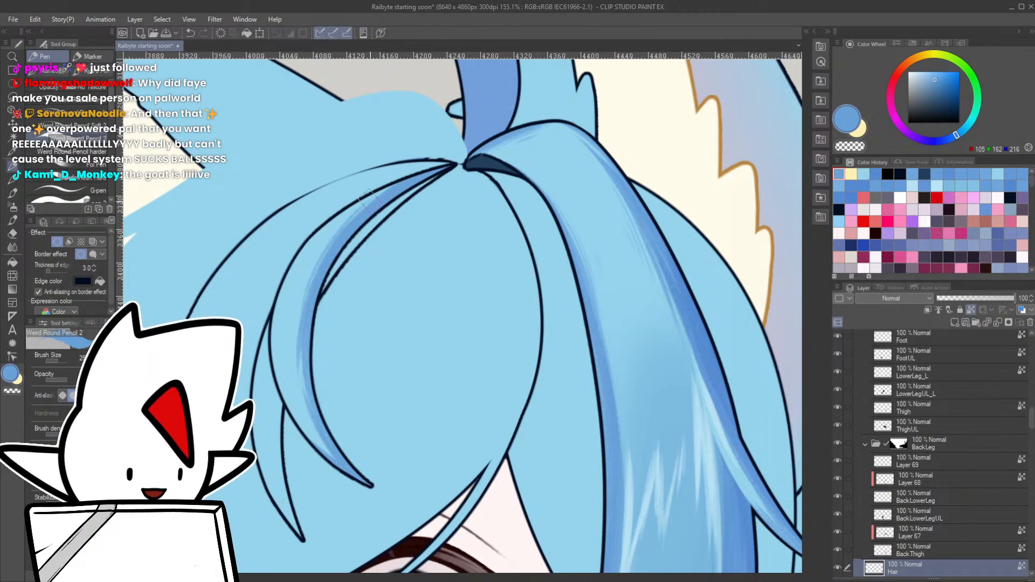
mouse_move(324, 244)
left_mouse_down()
mouse_move(408, 178)
mouse_move(396, 221)
left_mouse_up()
scroll(396, 220, "up", 3)
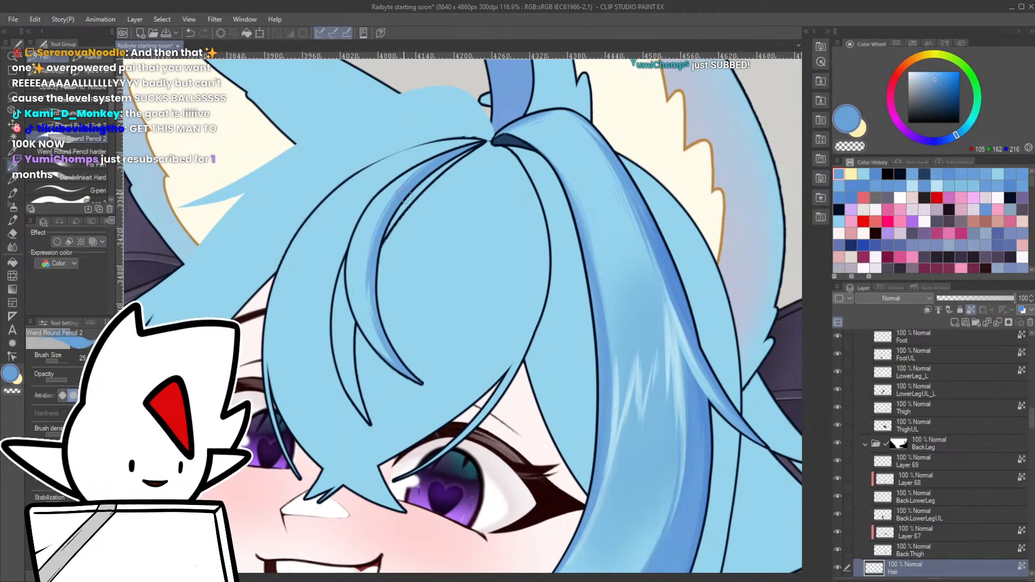
key("e")
scroll(409, 191, "up", 5)
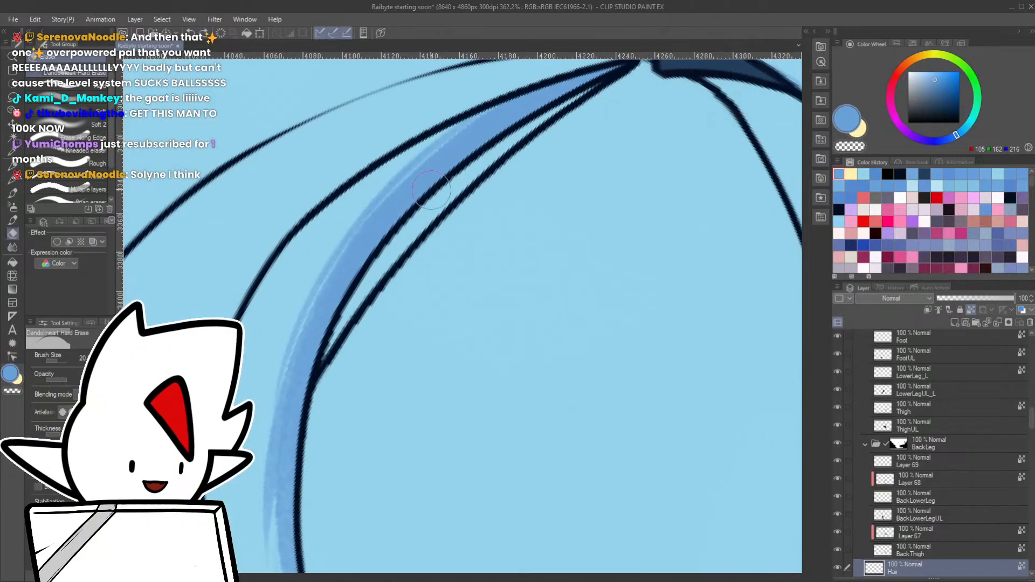
key("]")
key("]")
key("]")
key("]")
key("]")
left_click_drag(399, 232, 403, 189)
key("ctrl+z")
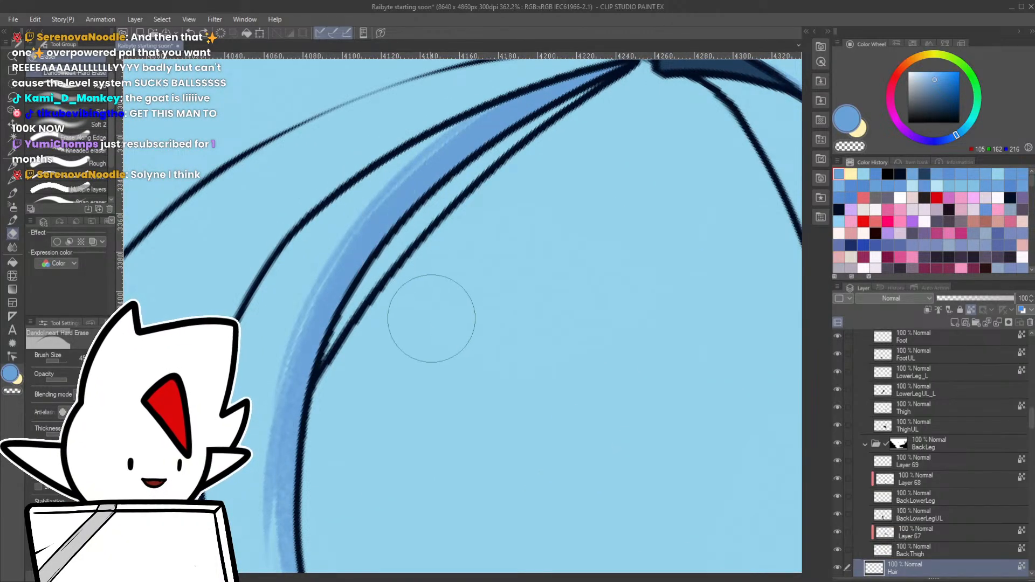
- Paint shadow blue over the upper part of the strand's inner outline to remove the doubled line near the root
scroll(485, 278, "down", 2)
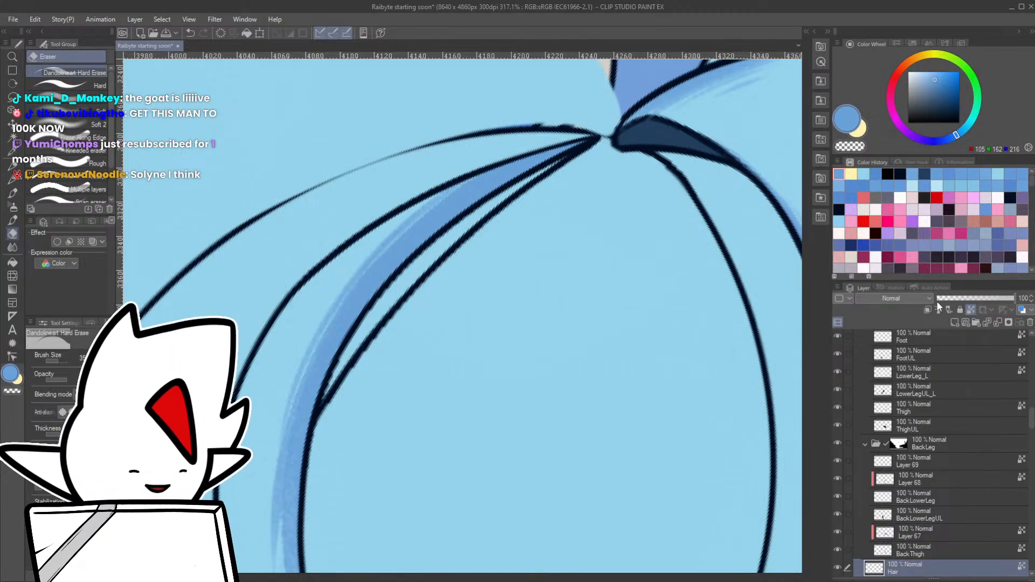
key("p")
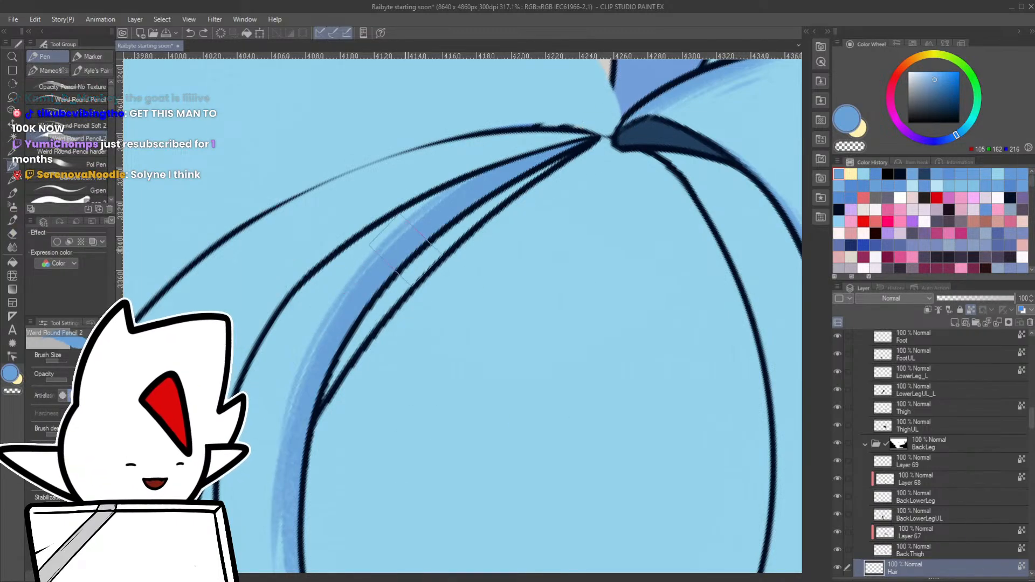
mouse_move(405, 249)
left_mouse_down()
mouse_move(463, 205)
mouse_move(620, 133)
left_mouse_up()
left_click_drag(487, 217, 588, 145)
left_click_drag(428, 229, 464, 209)
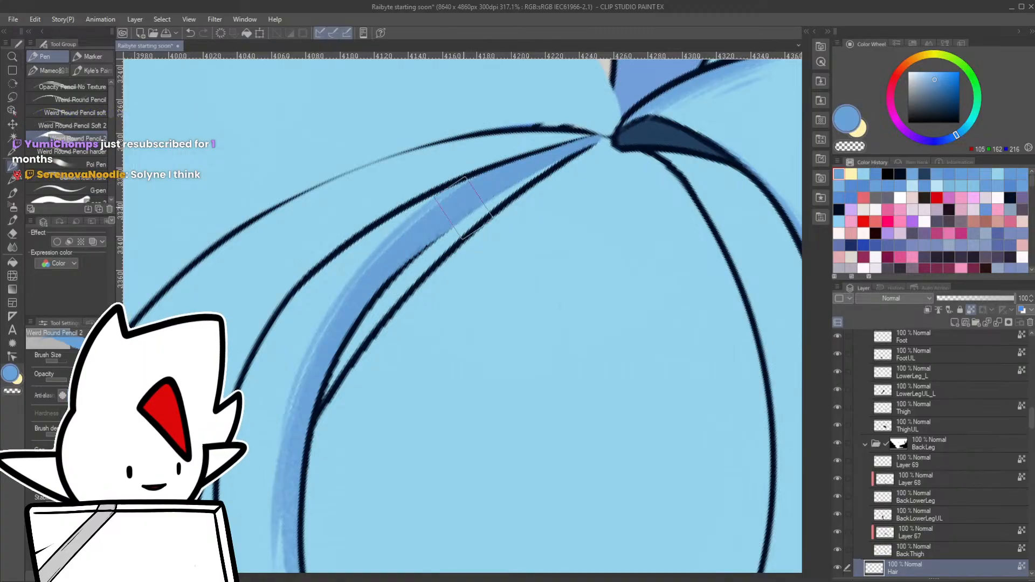
- Thin and fade the strand's outer outline toward the root with repeated strokes of the sampled light hair blue
scroll(545, 178, "down", 5)
scroll(493, 186, "up", 4)
left_click(418, 235, "alt")
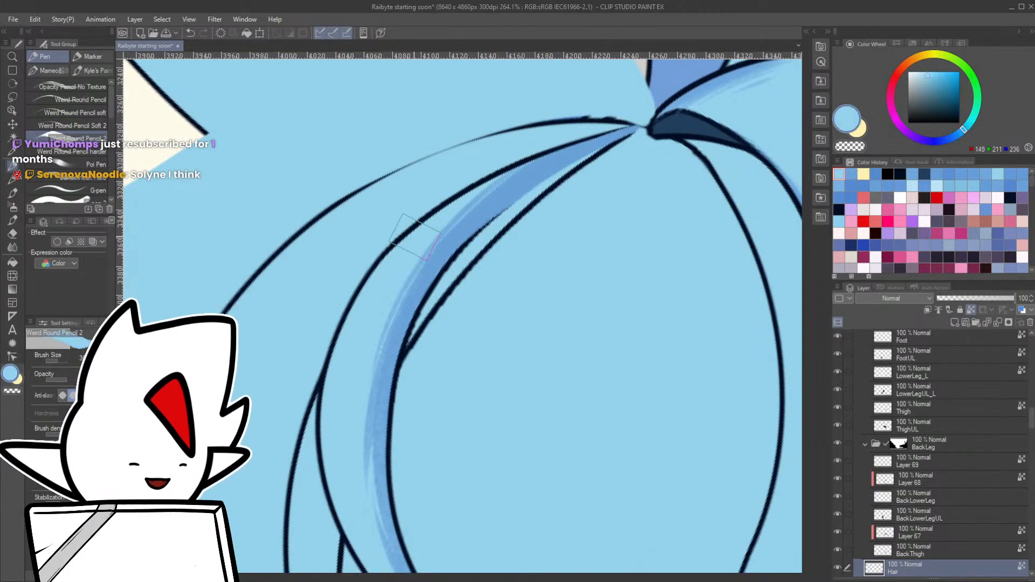
left_click_drag(378, 270, 532, 160)
left_click_drag(413, 232, 568, 144)
left_click_drag(464, 197, 620, 132)
left_click_drag(486, 183, 634, 126)
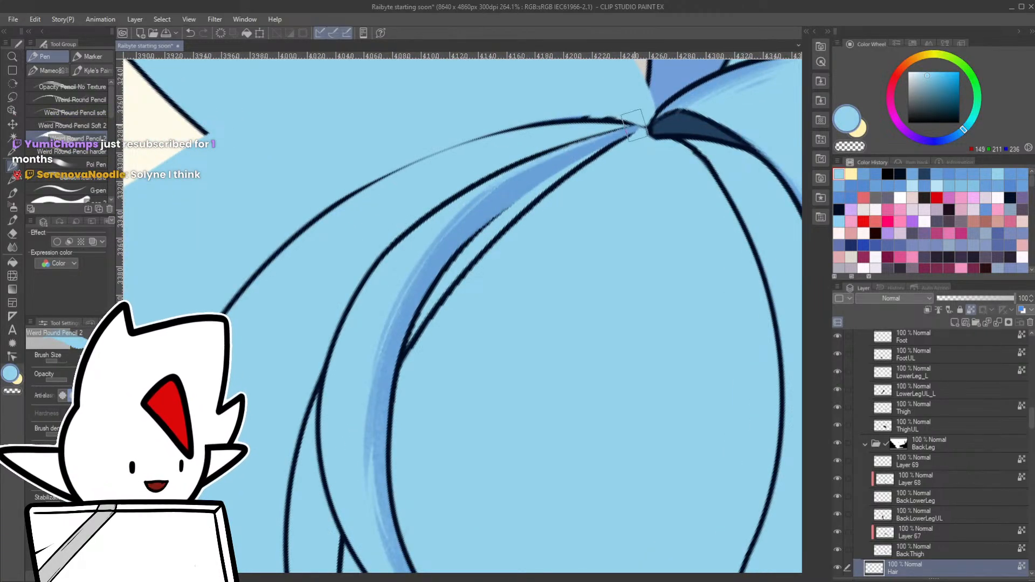
left_click_drag(542, 156, 644, 118)
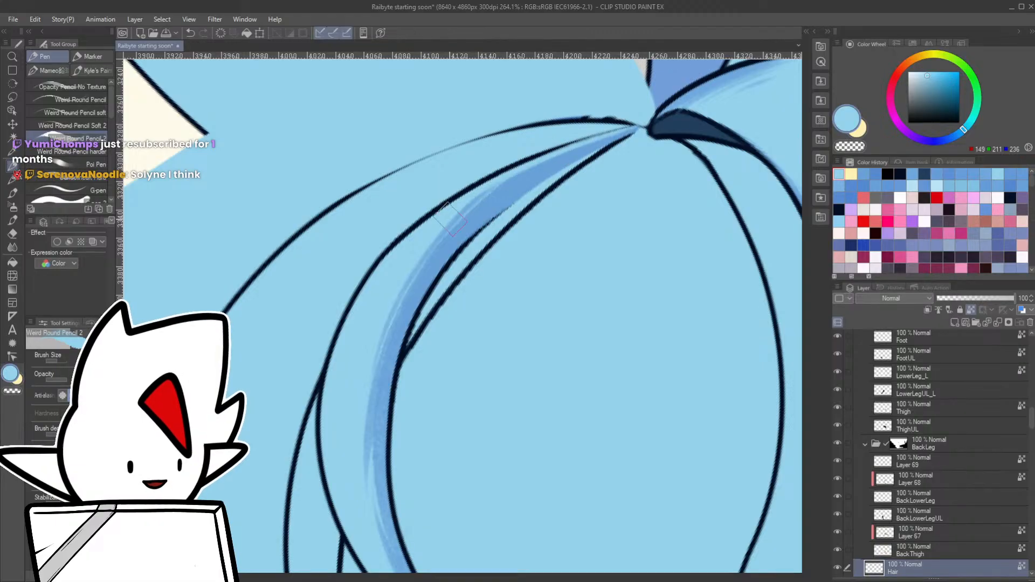
left_click_drag(378, 275, 508, 168)
mouse_move(432, 213)
left_mouse_down()
mouse_move(609, 132)
mouse_move(551, 196)
mouse_move(573, 172)
left_mouse_up()
- Trim the line art at the curved bang strand's tip with the hard eraser, reducing the eraser size to 30
key("r")
left_click_drag(593, 337, 585, 416)
key("e")
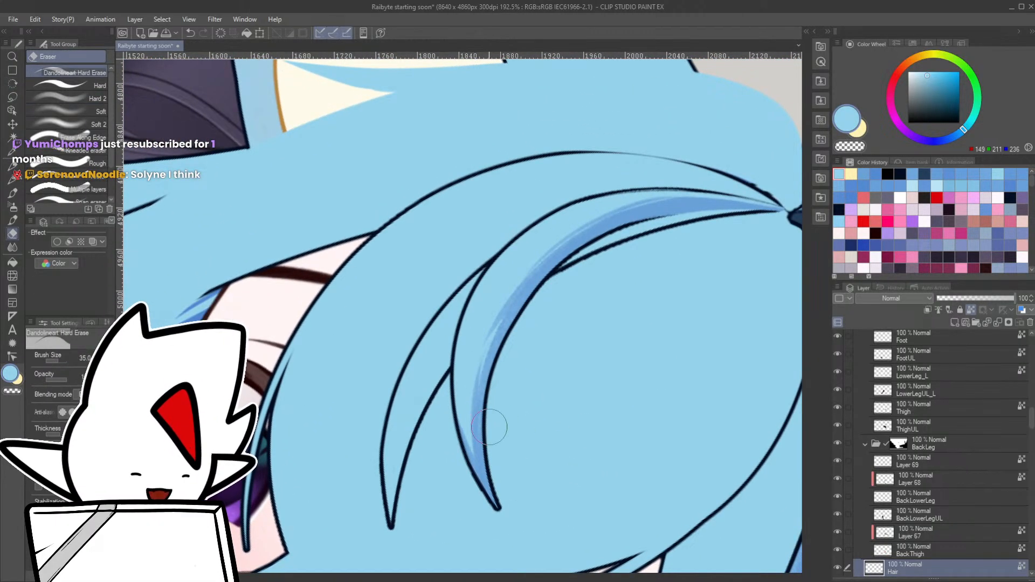
key("bracketleft")
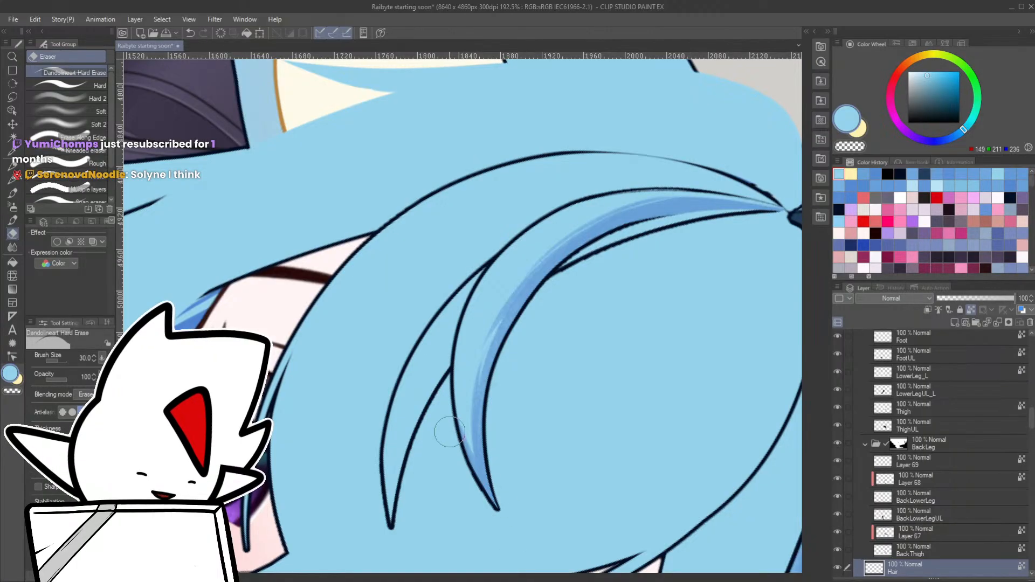
- Blend the strand's inner shadow edge with mid-blue and light hair blue sampled from the hair, using a brush size of 20
key("p")
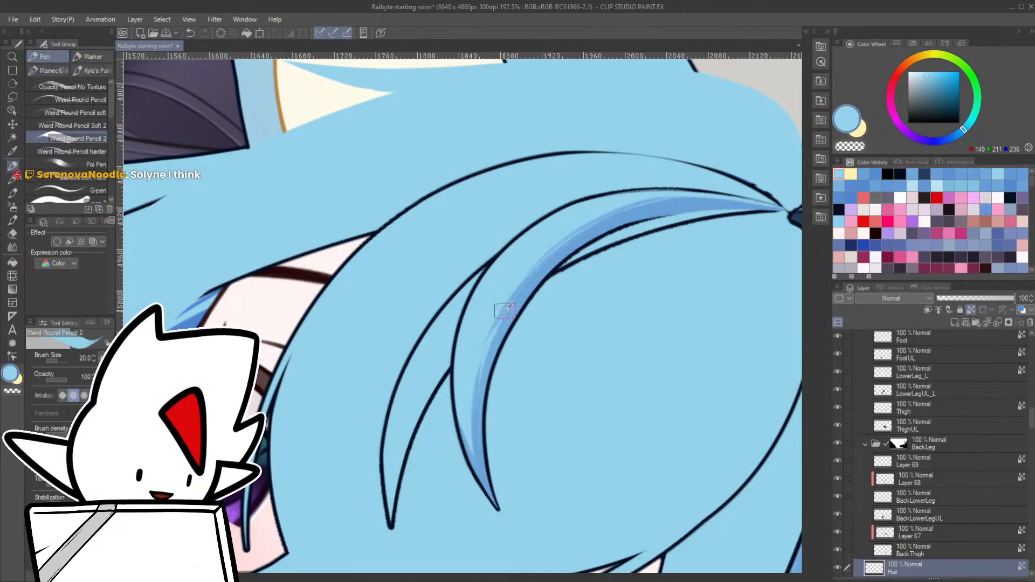
left_click(507, 308, "alt")
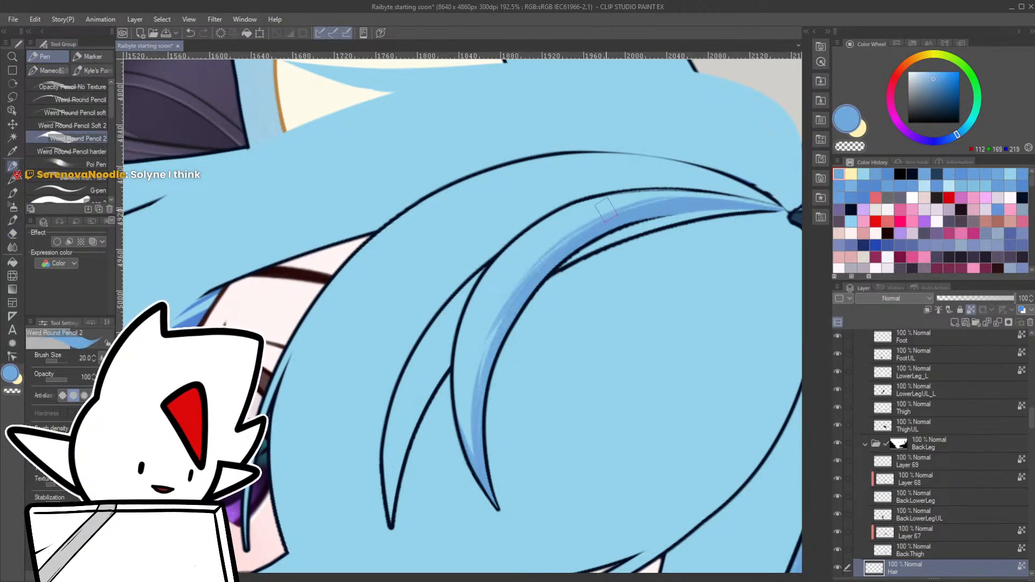
mouse_move(465, 340)
left_mouse_down()
mouse_move(459, 431)
mouse_move(461, 403)
left_mouse_up()
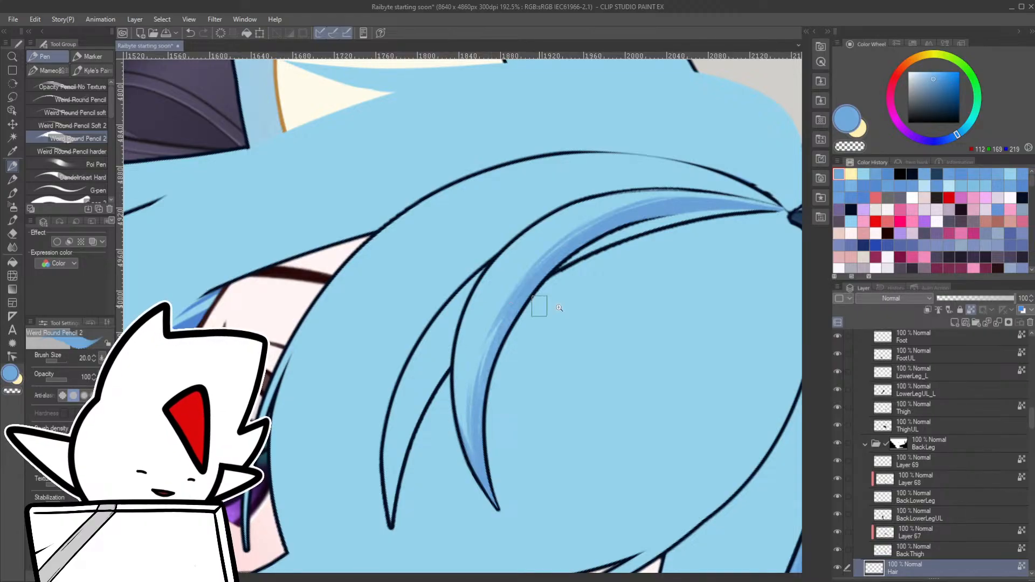
key("shift+space")
scroll(637, 253, "up", 3)
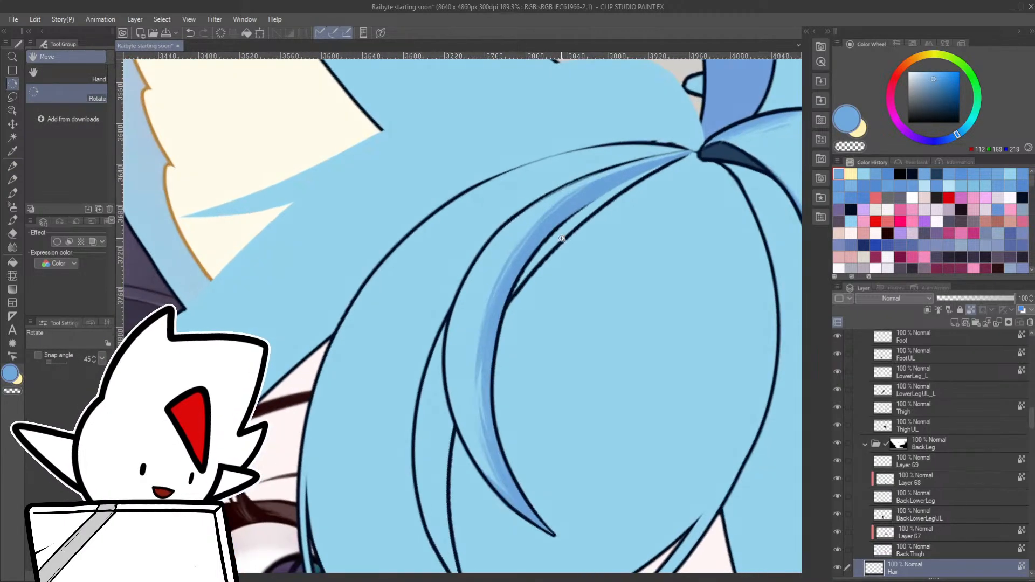
key("p")
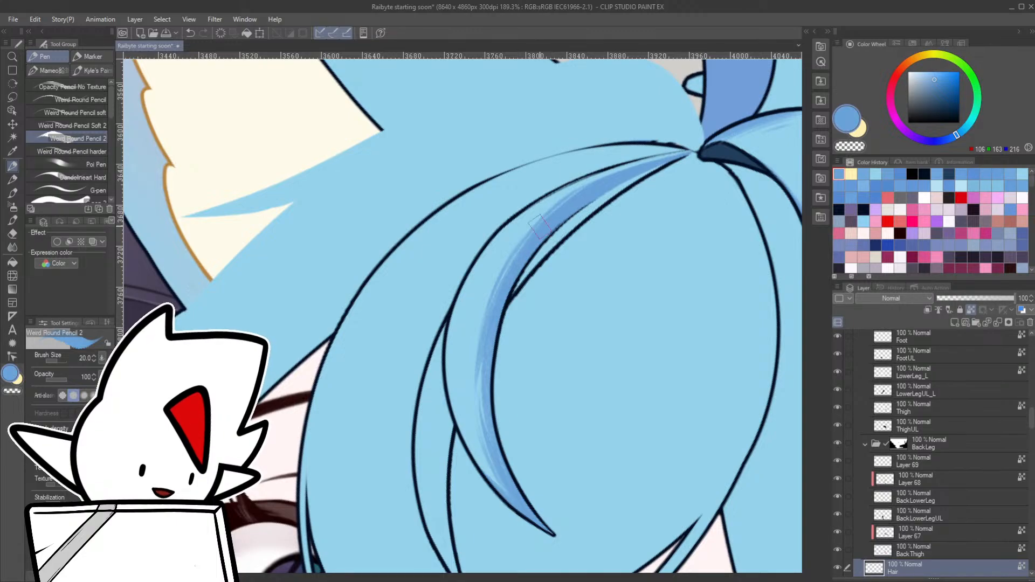
left_click(470, 284, "alt")
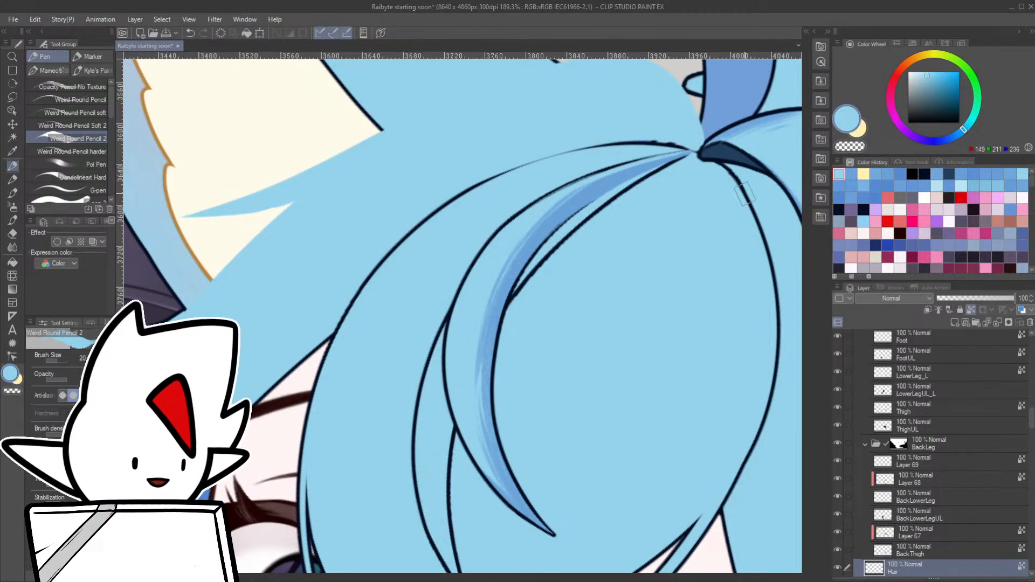
- Paint pale highlight streaks along the strand's outer curve with light blue sampled from the side lock, at brush size 30
scroll(597, 338, "down", 3)
left_click(748, 456, "alt")
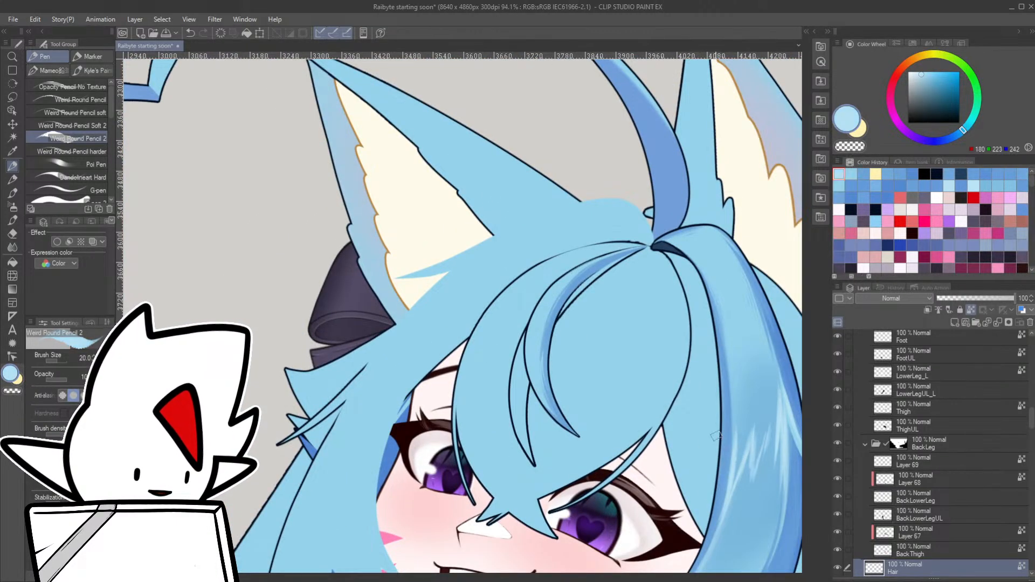
scroll(549, 312, "up", 1)
left_click_drag(518, 352, 558, 272)
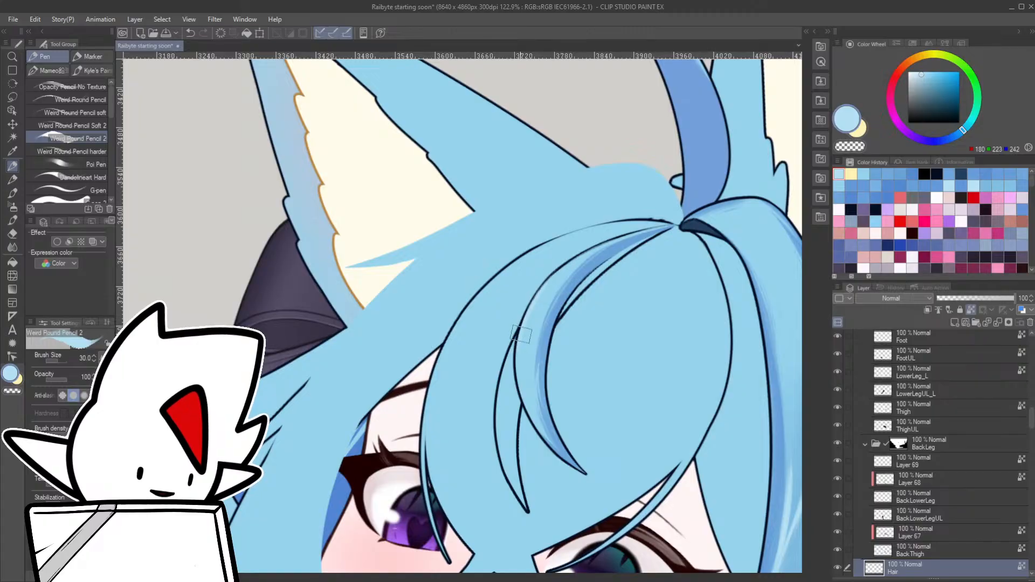
mouse_move(521, 334)
left_mouse_down()
mouse_move(552, 280)
mouse_move(536, 294)
mouse_move(591, 249)
left_mouse_up()
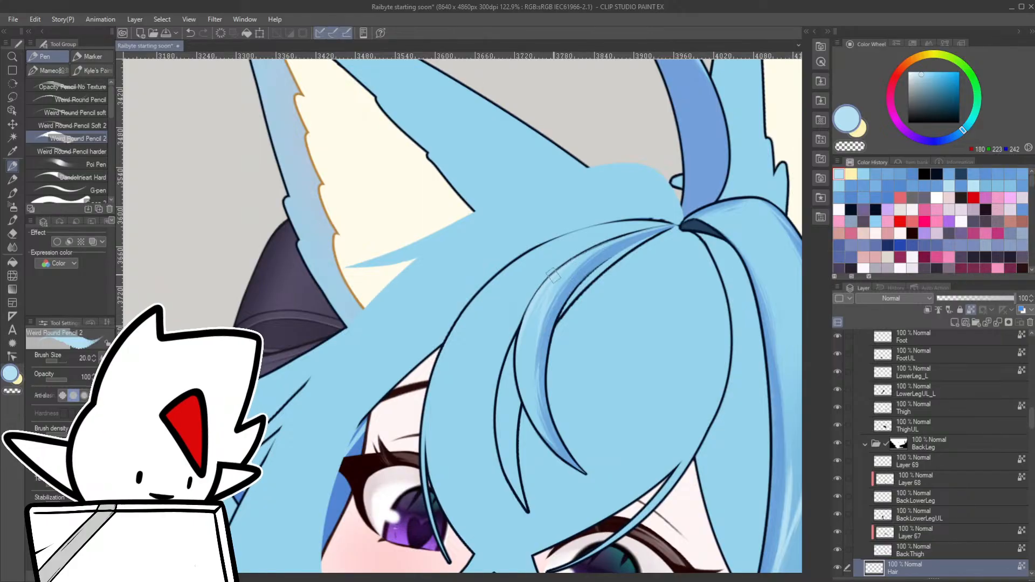
left_click_drag(552, 276, 617, 241)
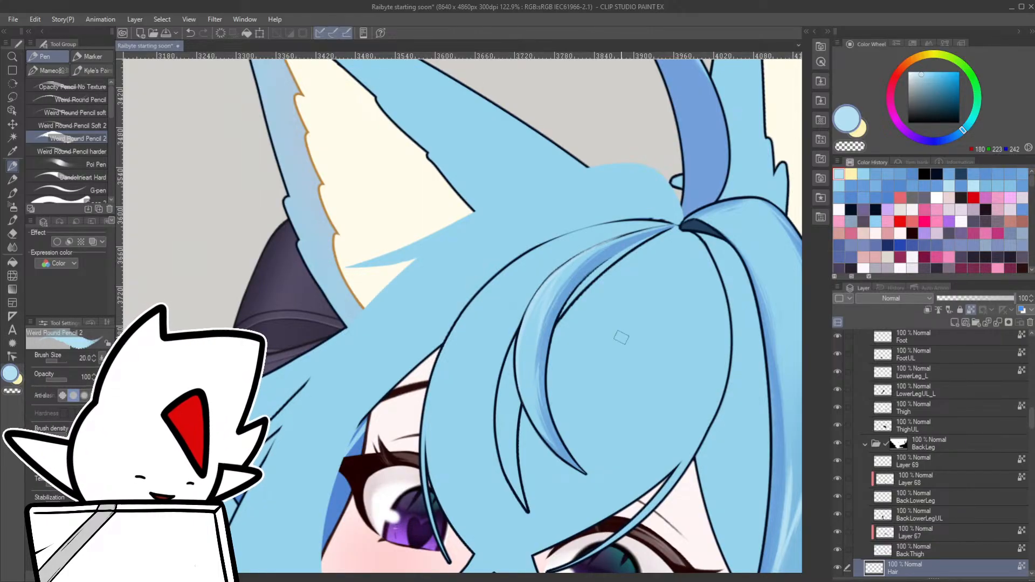
- Try to thin the strand's outer outline where it overlaps the neighbouring strand with the hard eraser
key("r")
left_click_drag(621, 338, 526, 453)
scroll(423, 442, "up", 4)
left_click_drag(400, 492, 325, 442)
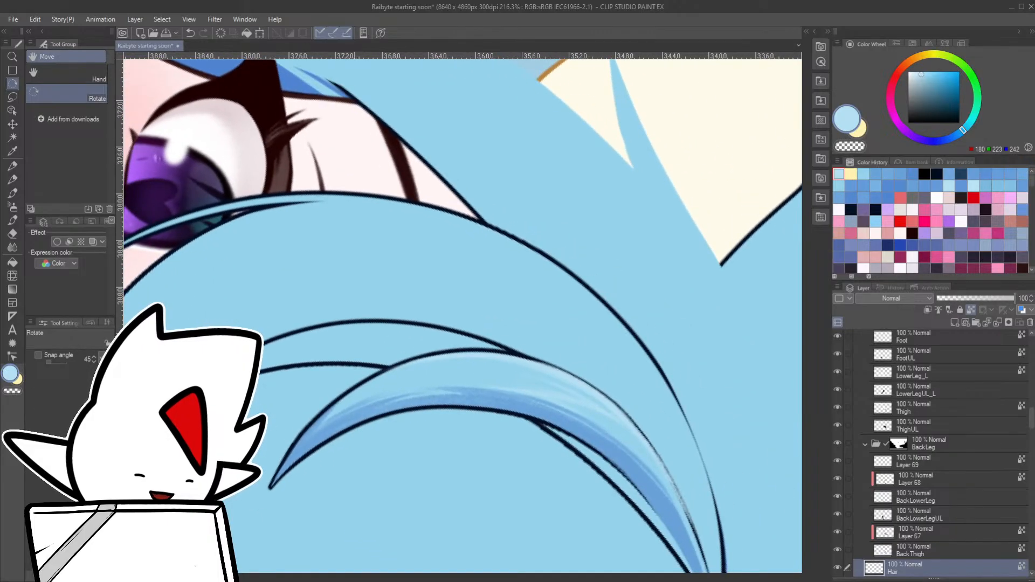
key("e")
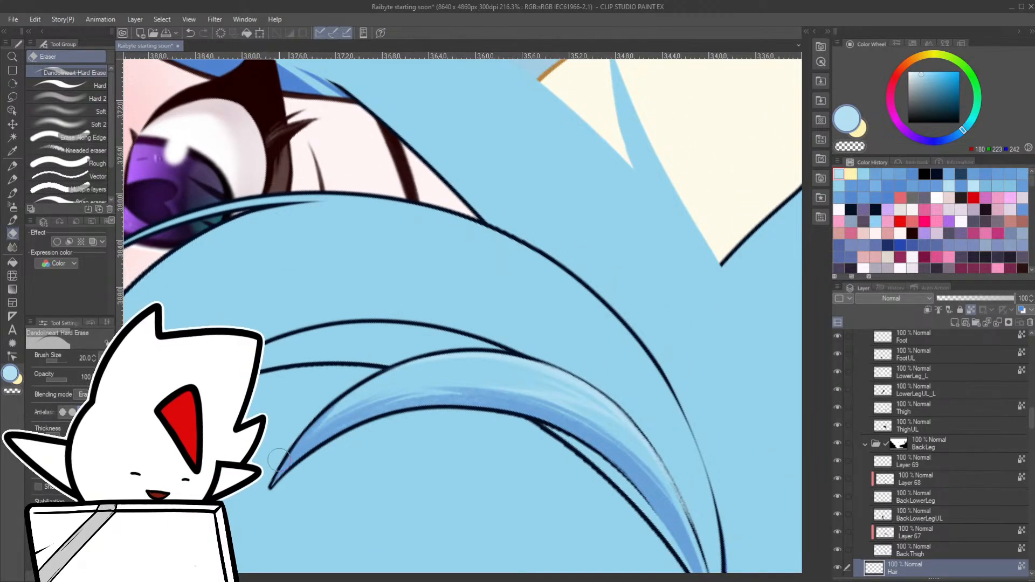
key("r")
left_click_drag(555, 313, 544, 276)
key("e")
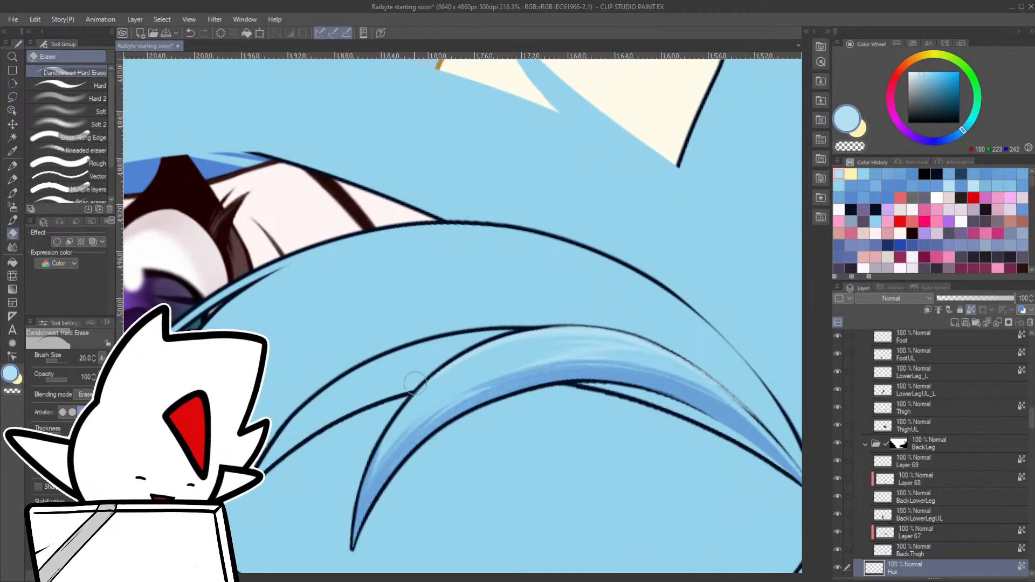
left_click_drag(441, 364, 508, 329)
key("ctrl+z")
key("bracketright")
key("bracketright")
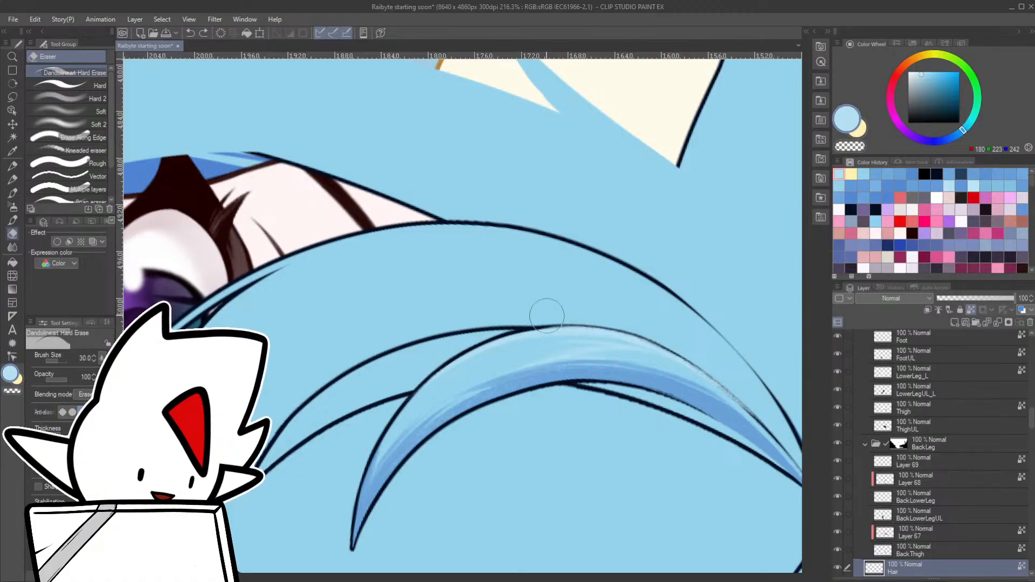
left_click_drag(453, 359, 555, 321)
key("ctrl+z")
- Touch up the strand's inner outline near the root with dark navy sampled from the line art
scroll(593, 318, "down", 5)
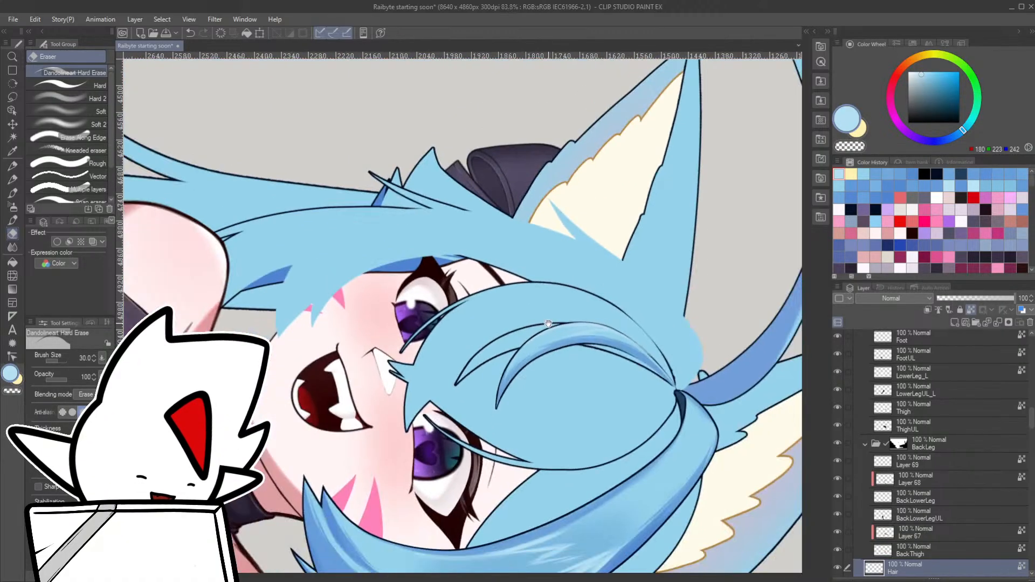
key("r")
left_click_drag(591, 400, 599, 282)
scroll(600, 282, "up", 4)
key("e")
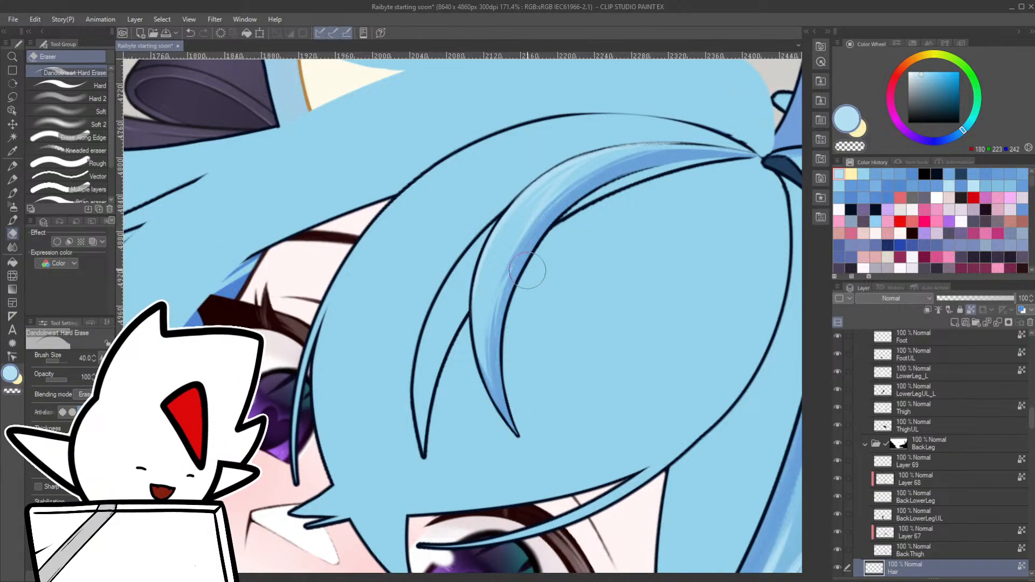
scroll(555, 304, "down", 5)
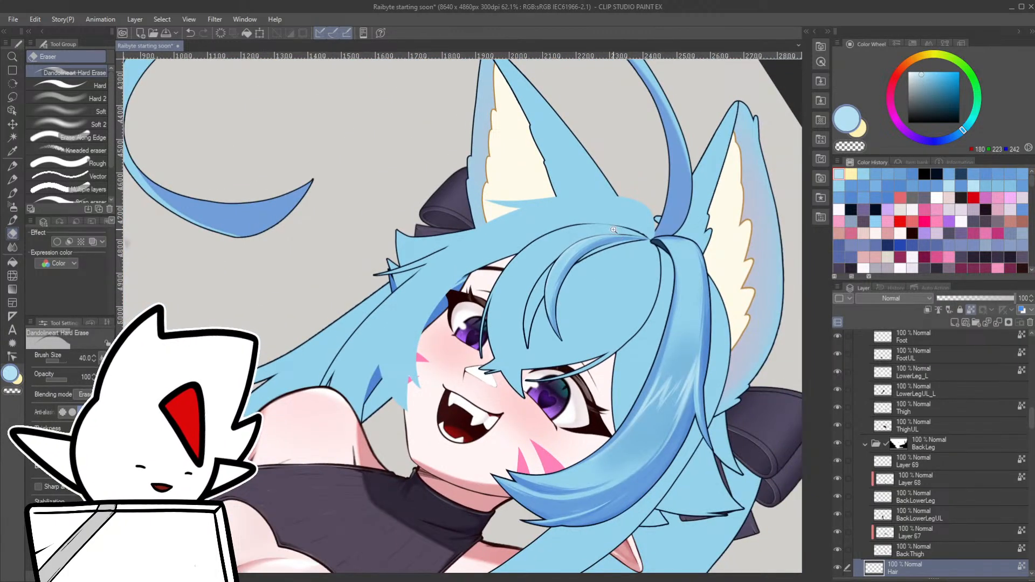
scroll(613, 230, "up", 6)
key("p")
left_click(425, 337, "alt")
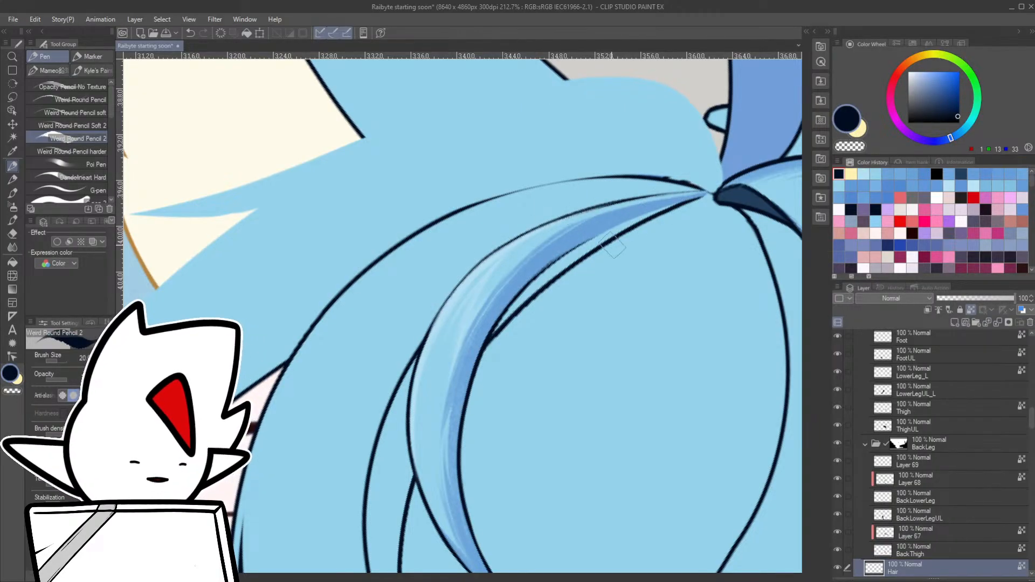
- Add a new raster layer above Layer 21 at the very top of the layer stack
scroll(549, 321, "down", 4)
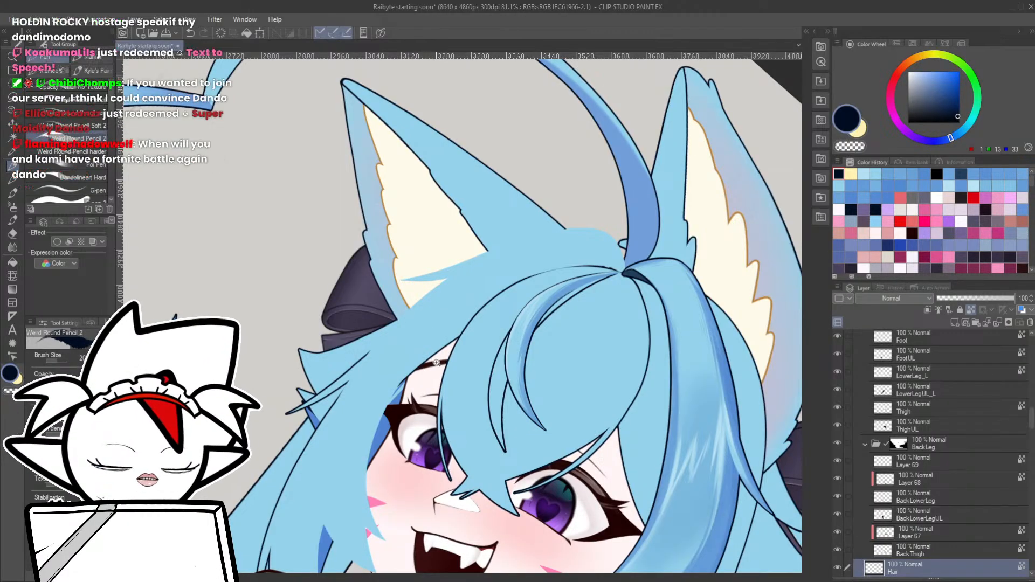
scroll(431, 372, "down", 3)
left_click_drag(421, 384, 481, 290)
key("shift+space")
scroll(412, 419, "down", 3)
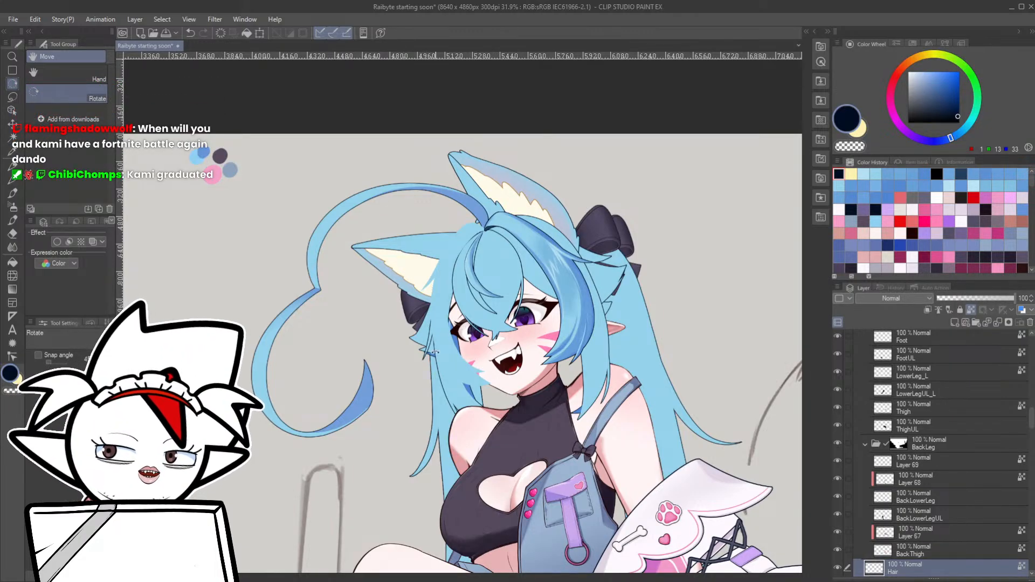
left_click_drag(404, 367, 414, 454)
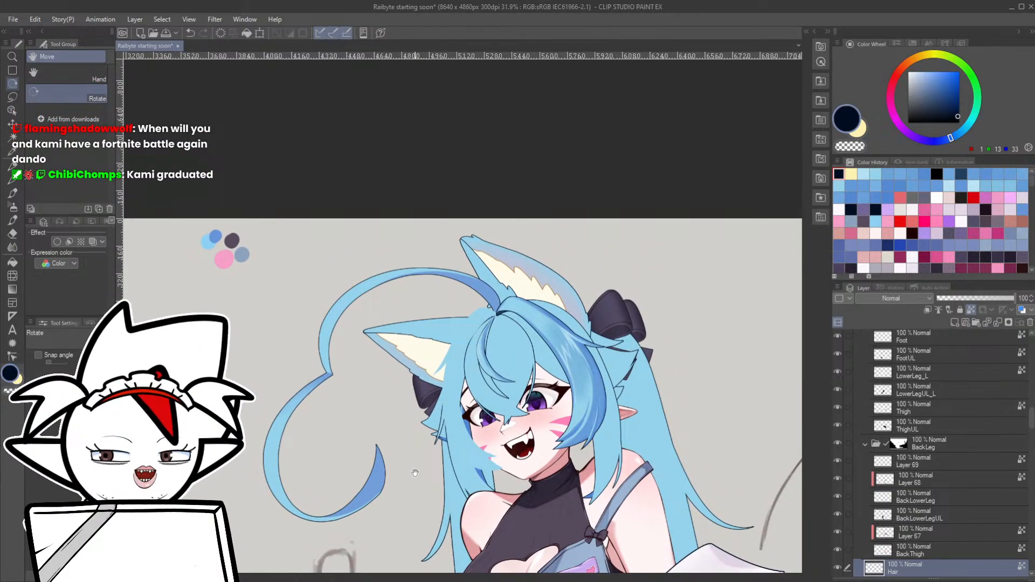
left_click_drag(607, 367, 453, 366)
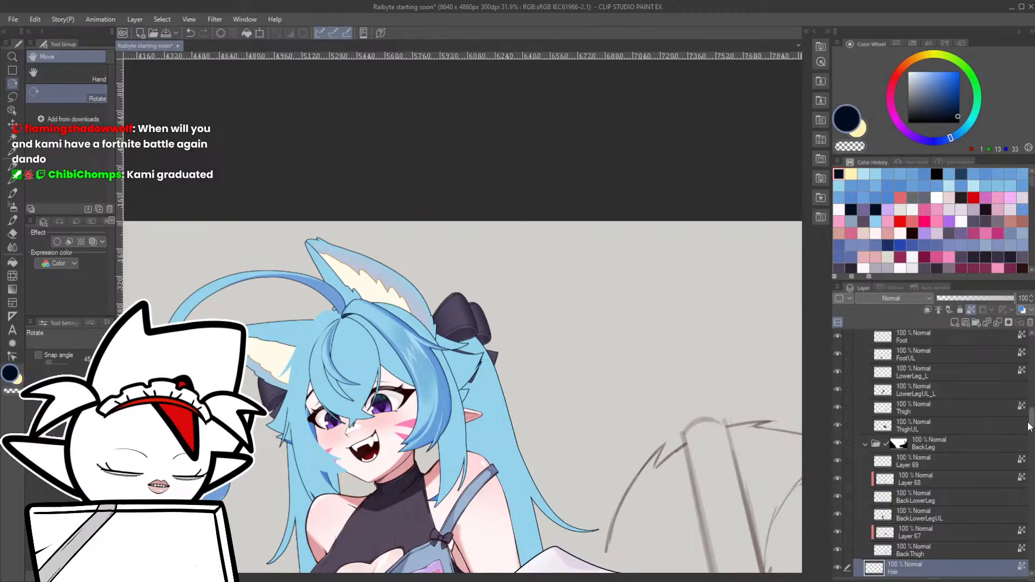
left_click_drag(1030, 420, 1031, 340)
left_click(930, 342)
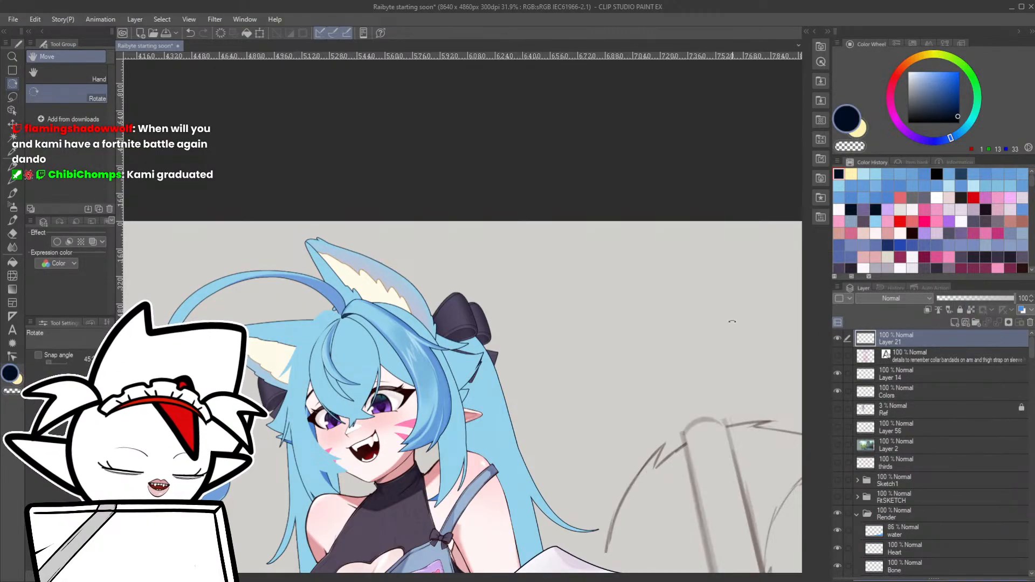
key("ctrl+shift+n")
- Try out a bright blue curved line with a purple one above it on the blank canvas beside the character, and undo both
left_click_drag(953, 87, 967, 71)
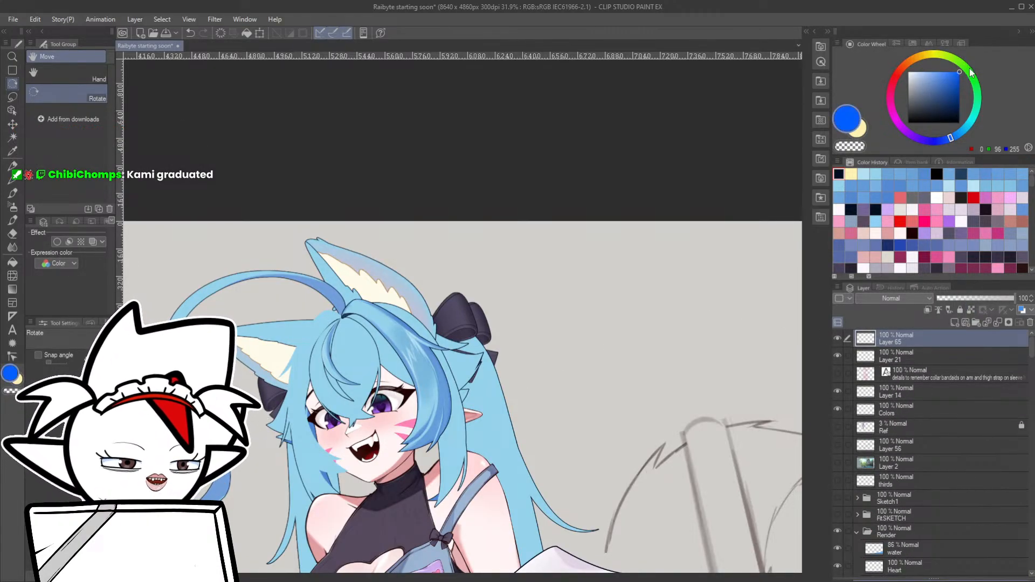
scroll(584, 263, "up", 5)
left_click_drag(592, 267, 464, 277)
key("p")
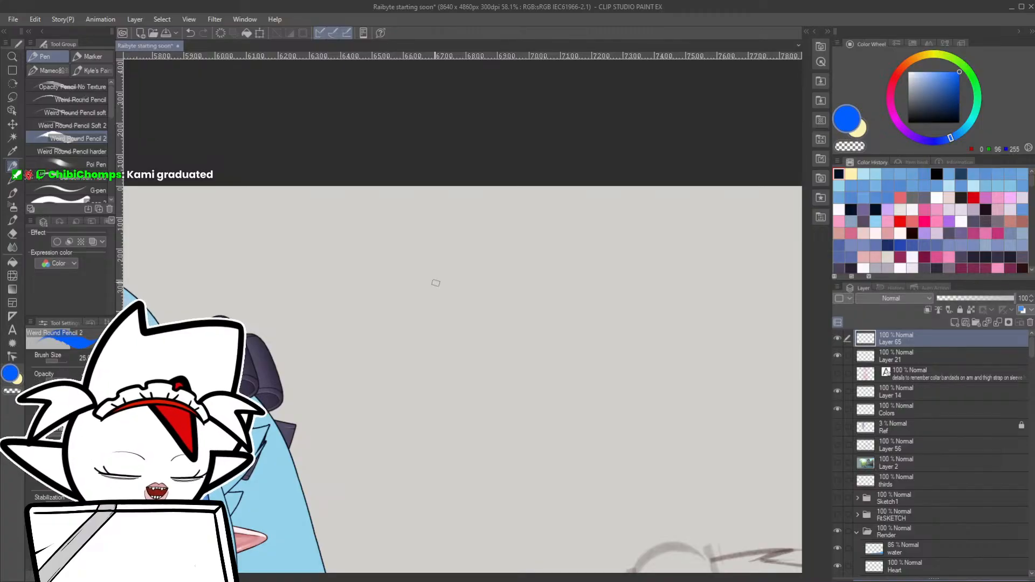
left_click_drag(408, 300, 548, 245)
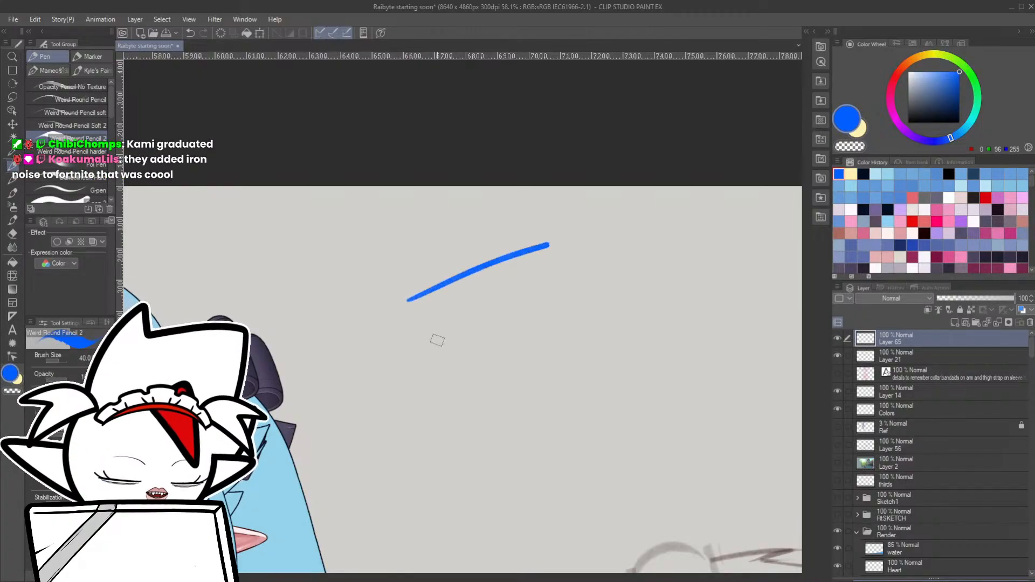
left_click_drag(407, 286, 544, 205)
key("ctrl+z")
left_click(907, 132)
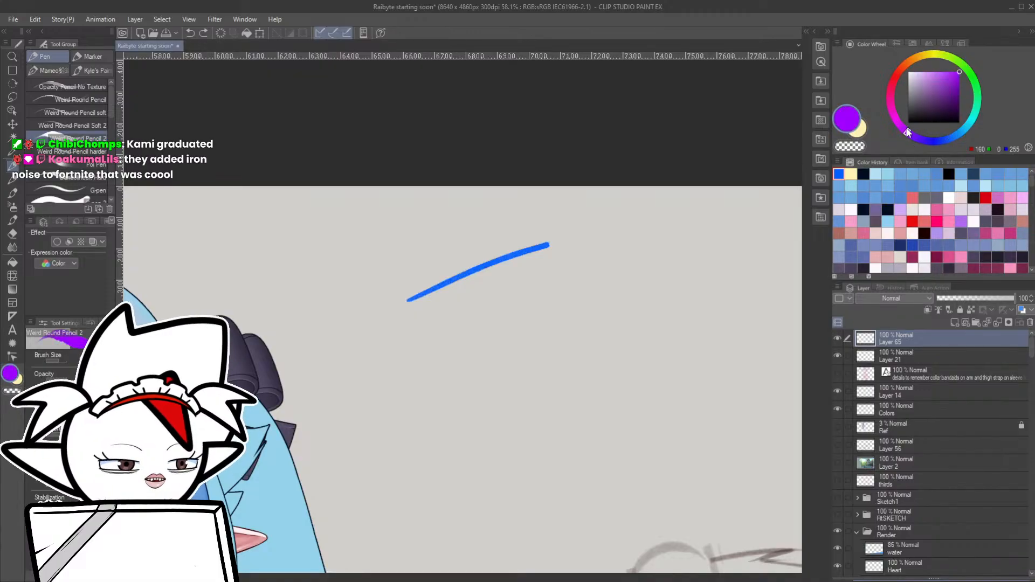
left_click_drag(395, 275, 551, 215)
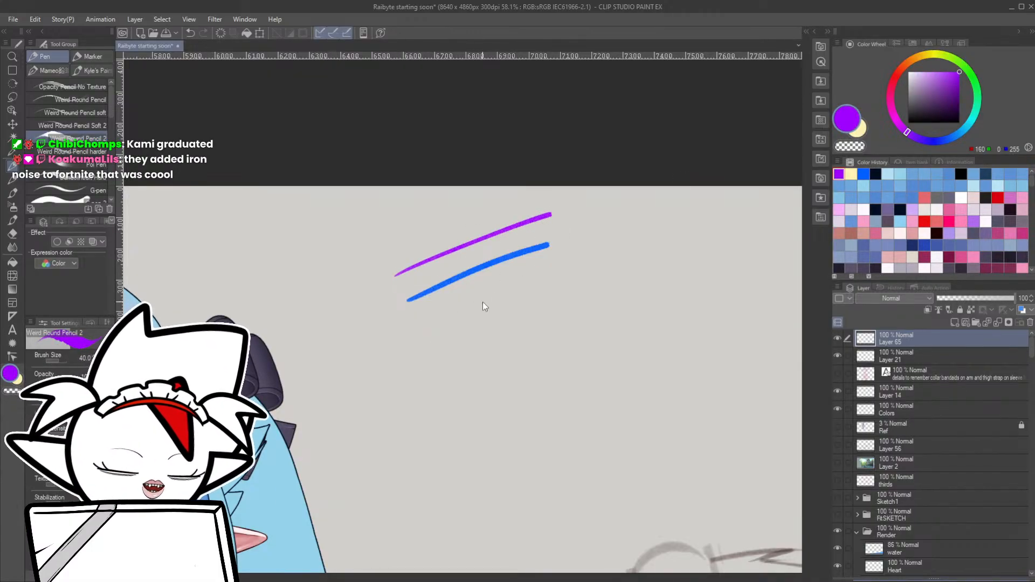
key("ctrl+z")
key("ctrl+z")
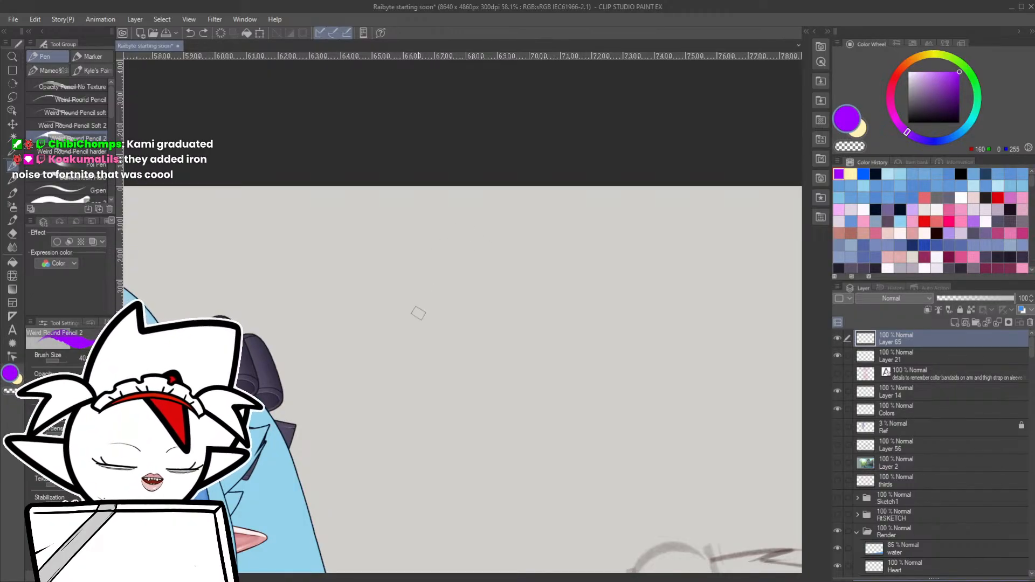
- Draw a wavy purple line and a bright blue line diverging from the same start, with a small blue double arrow marking their gap
left_click_drag(423, 333, 546, 217)
left_click(863, 173)
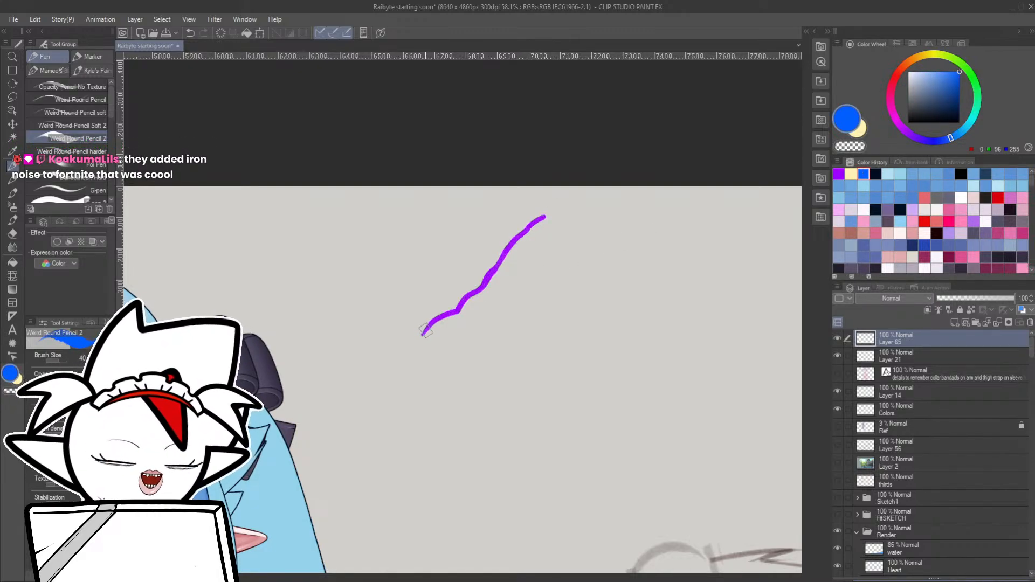
mouse_move(423, 334)
left_mouse_down()
mouse_move(518, 260)
mouse_move(576, 246)
left_mouse_up()
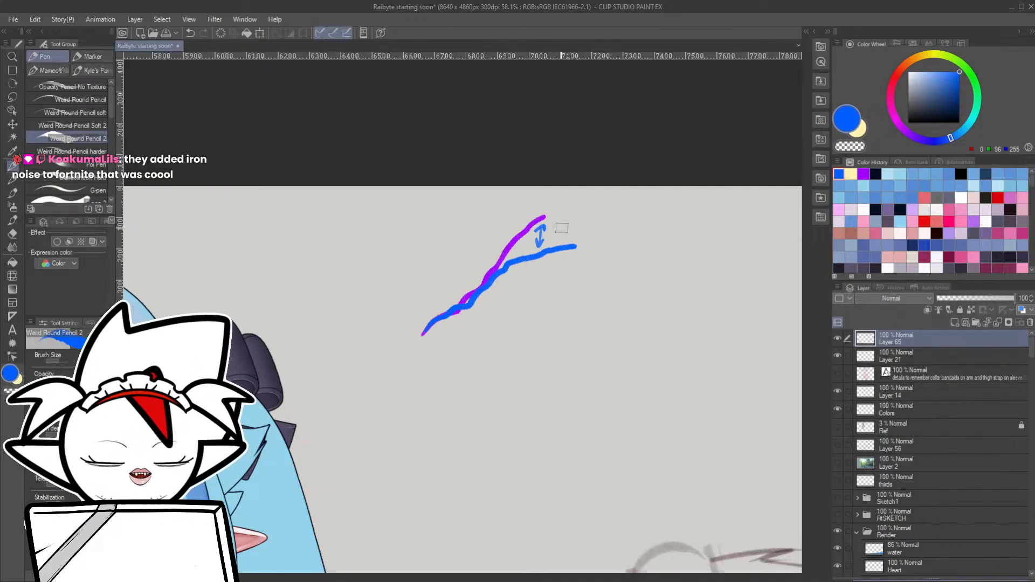
left_click_drag(555, 217, 551, 244)
key("ctrl+z")
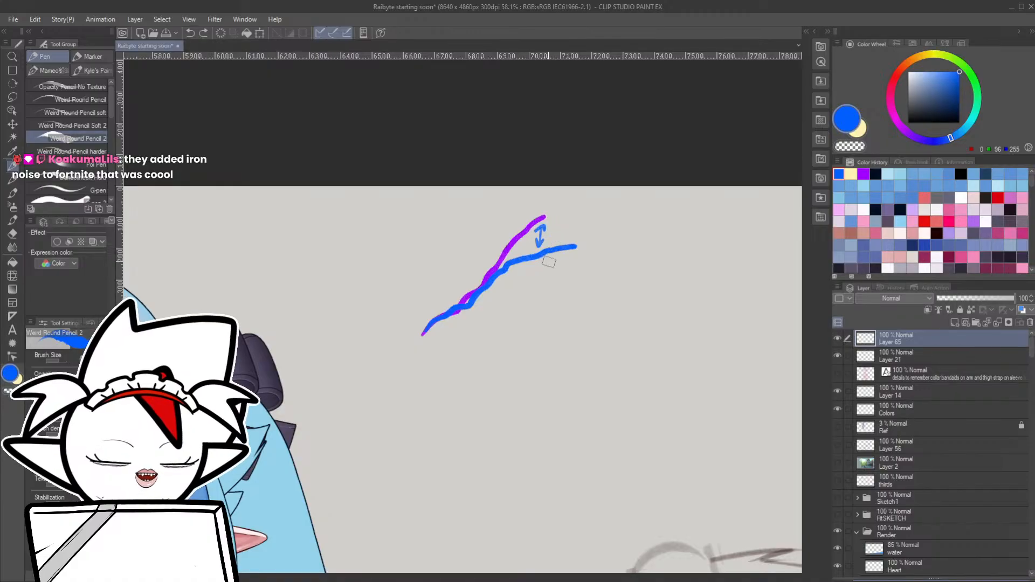
left_click_drag(539, 207, 536, 212)
key("ctrl+z")
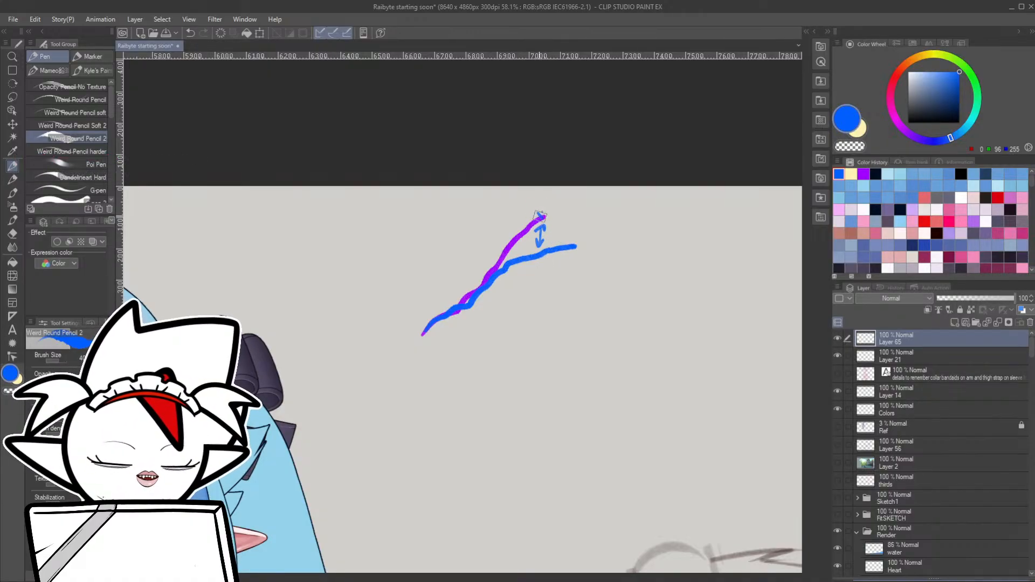
- Label the gap between the two lines with an underlined blue "Frustrating" and try circling their diverging ends
left_click_drag(532, 267, 546, 262)
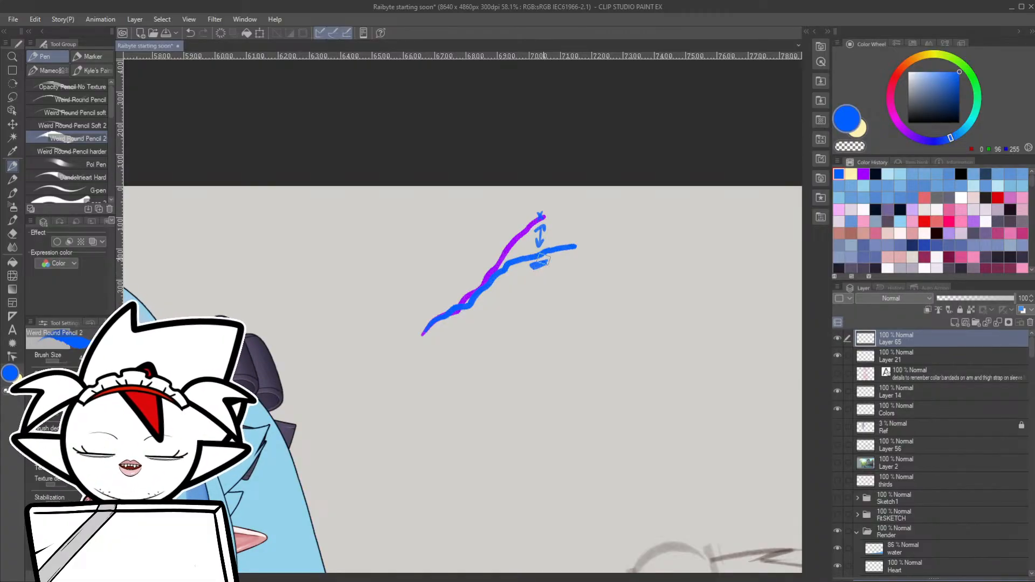
mouse_move(558, 226)
left_mouse_down()
mouse_move(614, 221)
mouse_move(589, 231)
mouse_move(619, 230)
left_mouse_up()
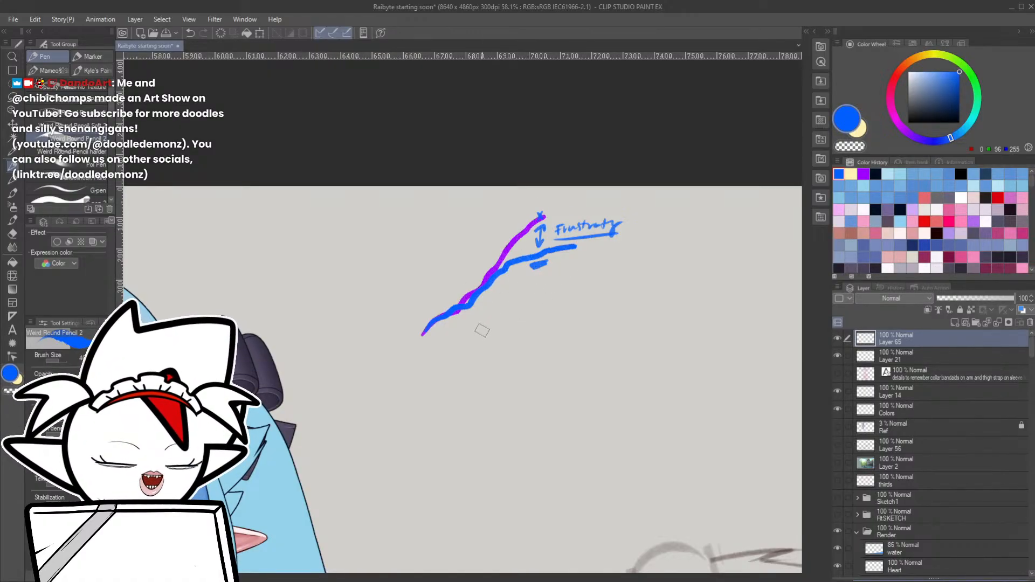
left_click_drag(484, 317, 499, 302)
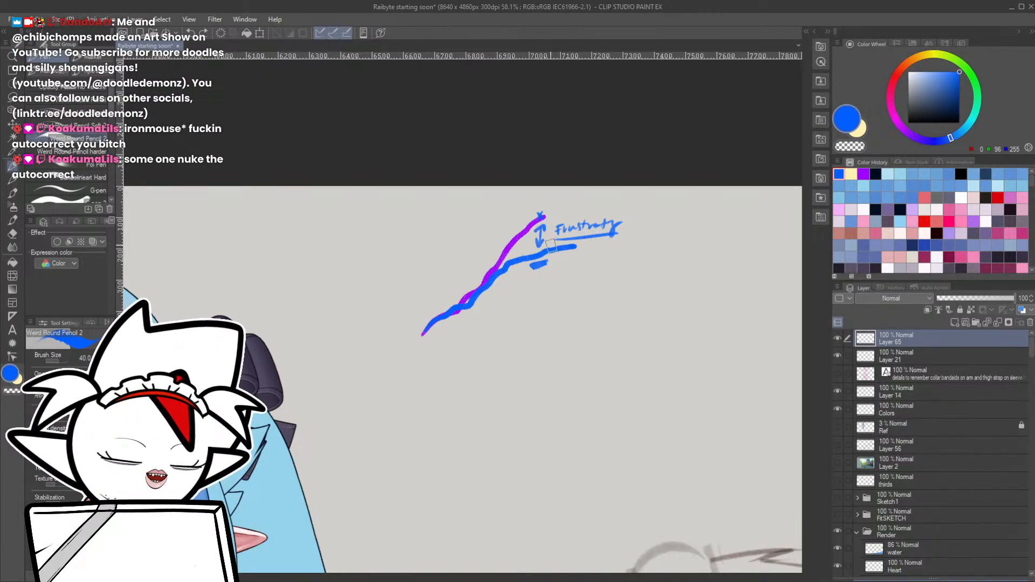
mouse_move(517, 254)
left_mouse_down()
mouse_move(566, 224)
mouse_move(484, 261)
mouse_move(530, 211)
mouse_move(563, 249)
left_mouse_up()
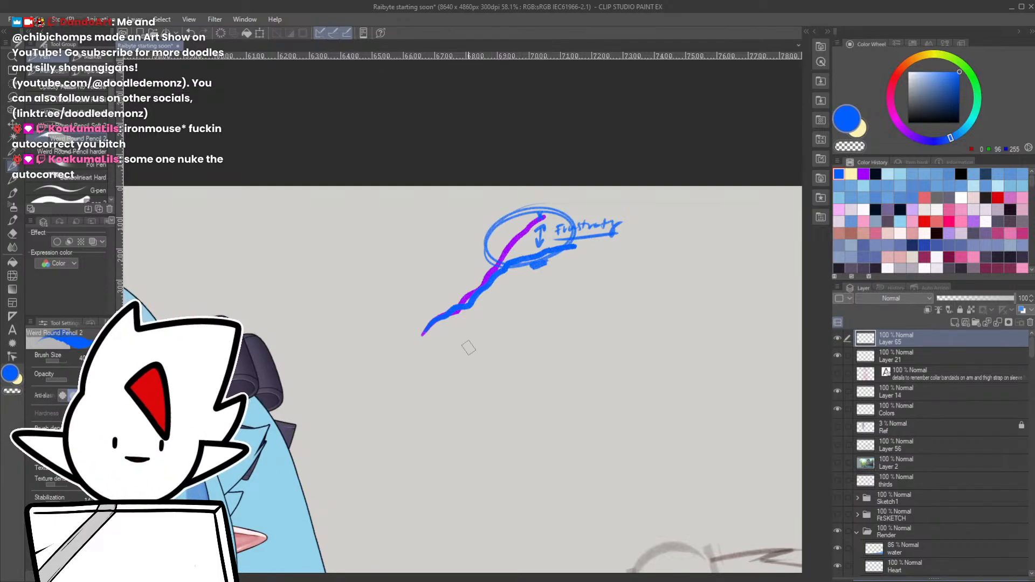
key("ctrl+z")
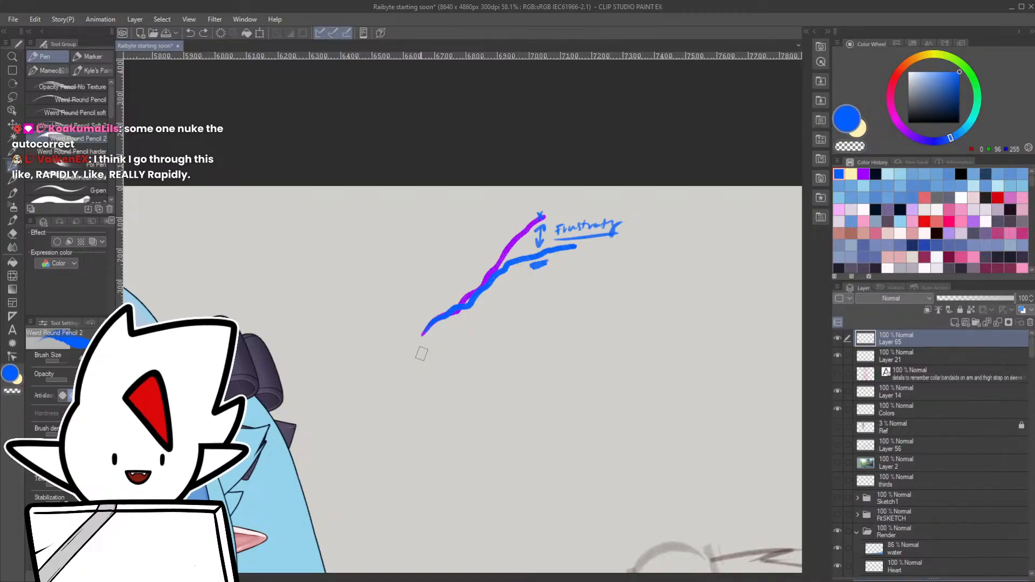
- Write an underlined "2nd opinion" with an arrow below the blue line, and an underlined "3rd" with ditto marks beneath it
mouse_move(569, 260)
left_mouse_down()
mouse_move(572, 272)
mouse_move(626, 259)
mouse_move(651, 269)
mouse_move(698, 262)
left_mouse_up()
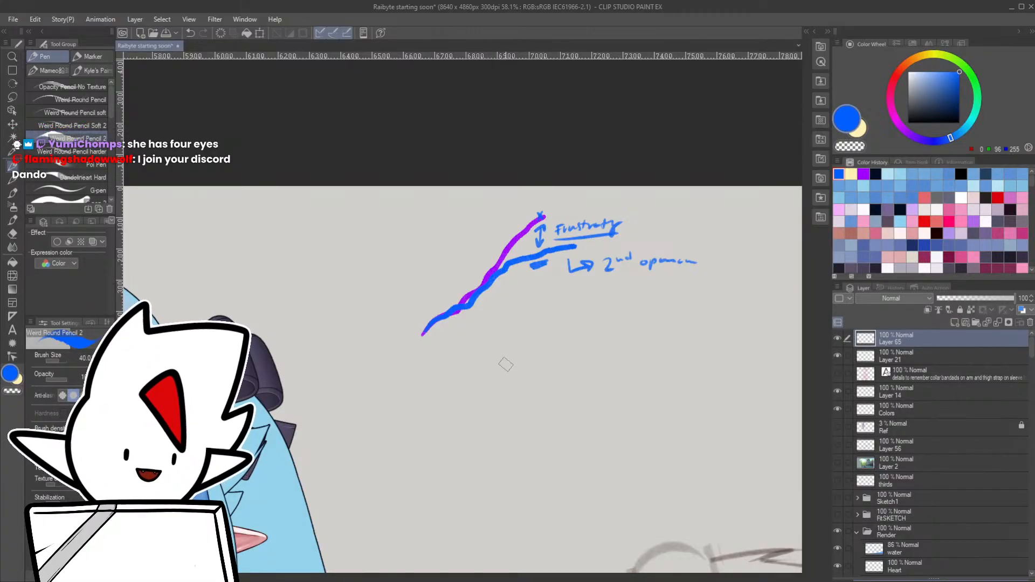
left_click_drag(593, 283, 690, 279)
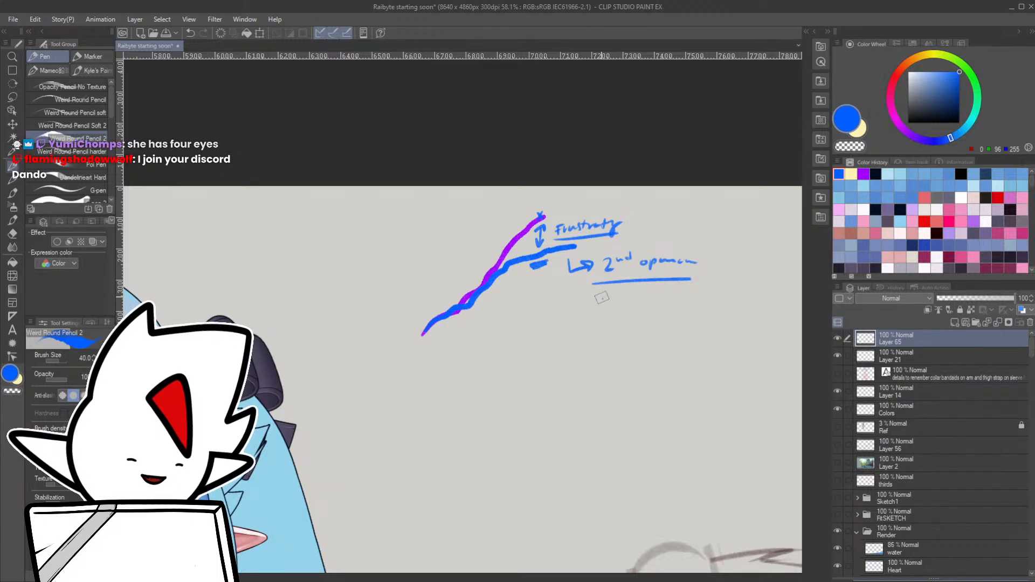
mouse_move(603, 294)
left_mouse_down()
mouse_move(607, 309)
mouse_move(625, 295)
left_mouse_up()
mouse_move(628, 300)
left_mouse_down()
mouse_move(633, 291)
mouse_move(658, 316)
mouse_move(703, 312)
left_mouse_up()
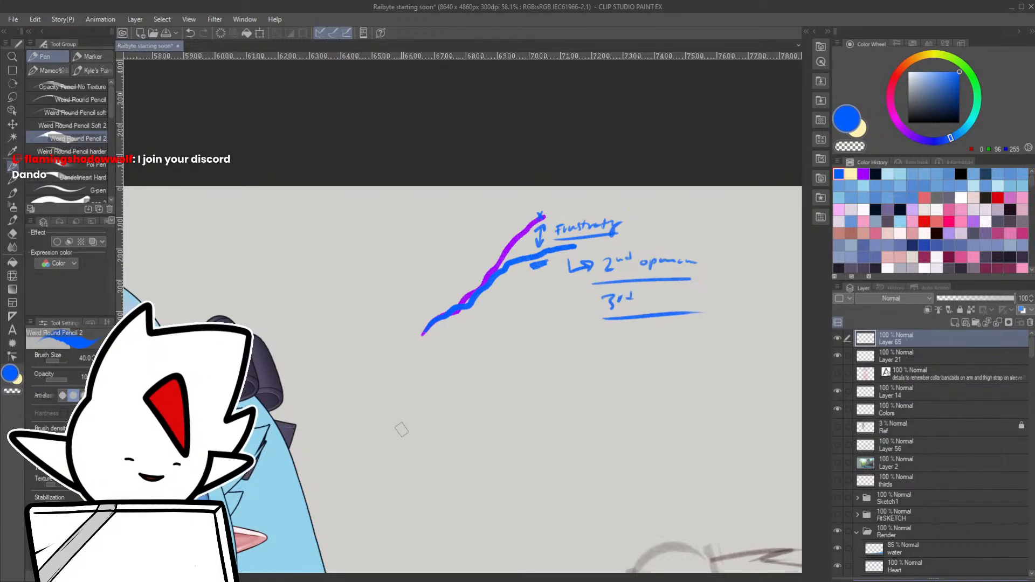
left_click(649, 296)
left_click(653, 296)
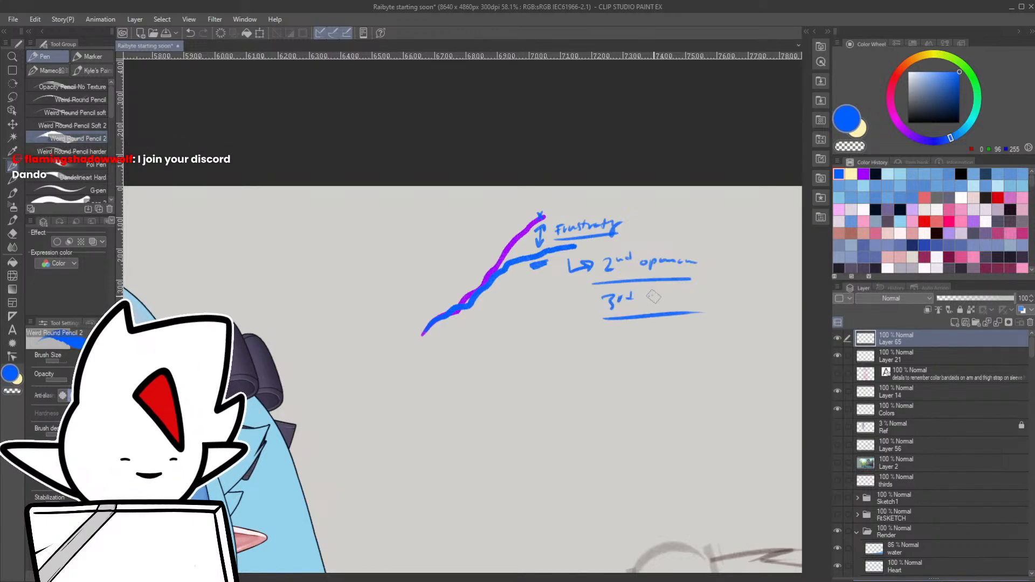
left_click(684, 293)
left_click(690, 293)
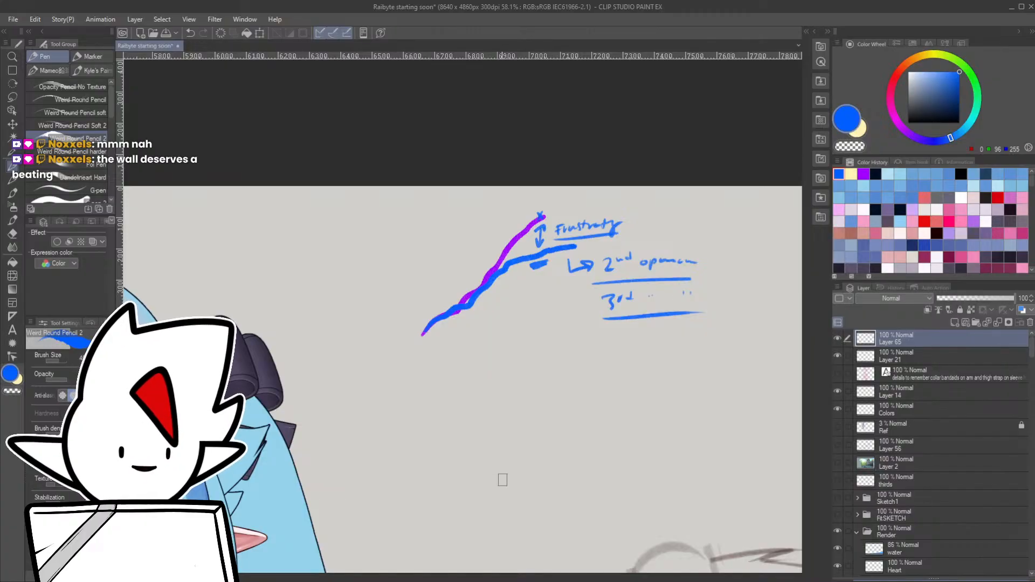
- Lasso the whole line diagram with its notes on Layer 65, delete it and clear the selection
scroll(517, 368, "down", 4)
key("h")
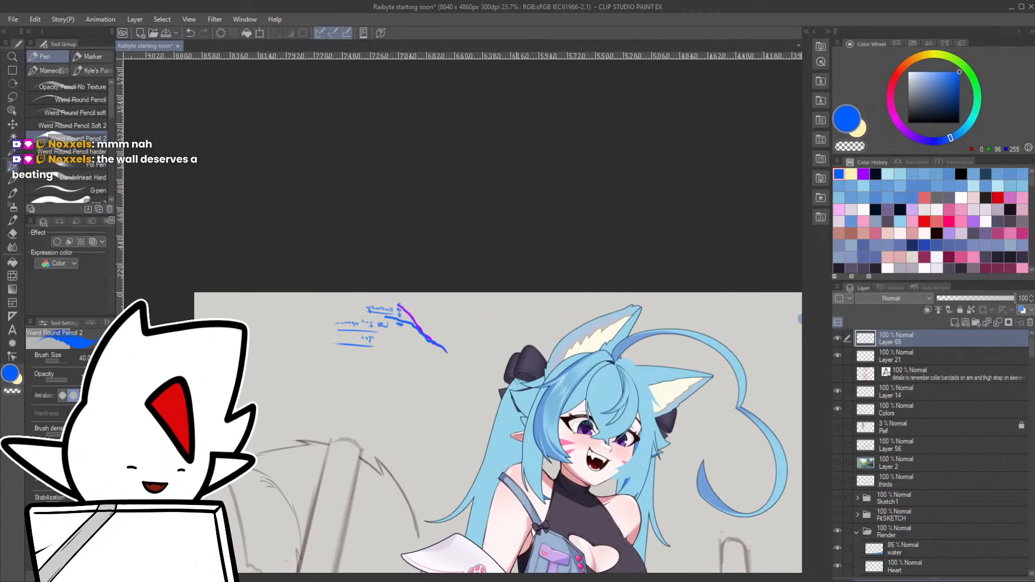
left_click_drag(669, 422, 540, 343)
key("h")
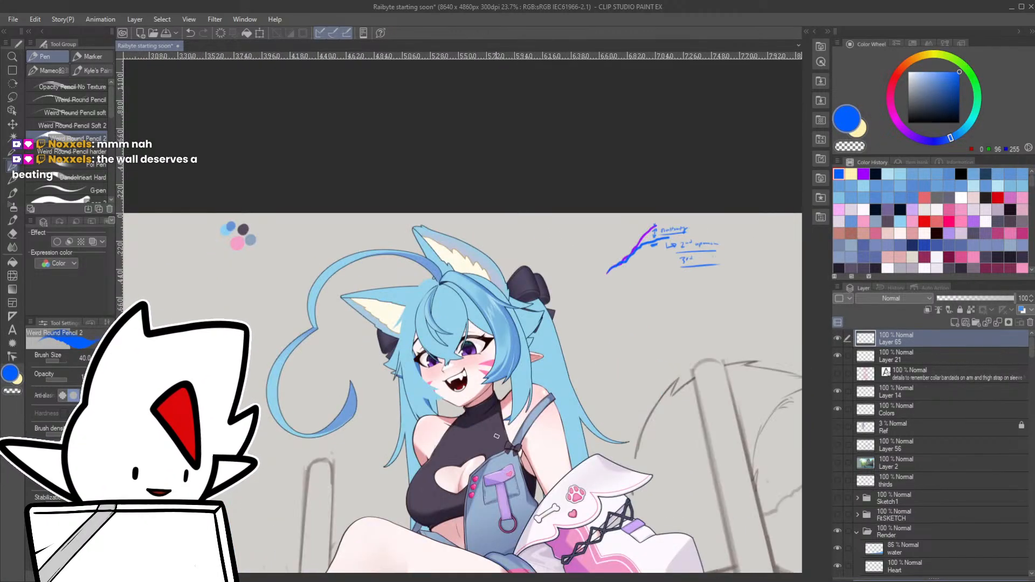
left_click_drag(496, 436, 429, 415)
scroll(354, 332, "up", 4)
mouse_move(518, 310)
left_mouse_down()
mouse_move(418, 414)
mouse_move(412, 395)
left_mouse_up()
scroll(433, 394, "down", 4)
key("m")
mouse_move(628, 337)
left_mouse_down()
mouse_move(629, 272)
mouse_move(655, 357)
left_mouse_up()
key("Delete")
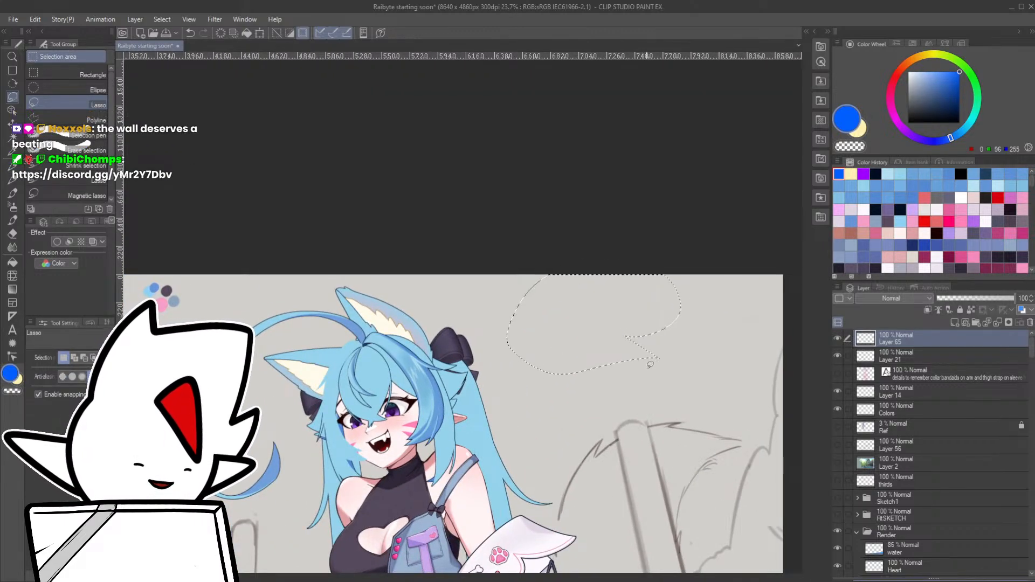
key("ctrl+d")
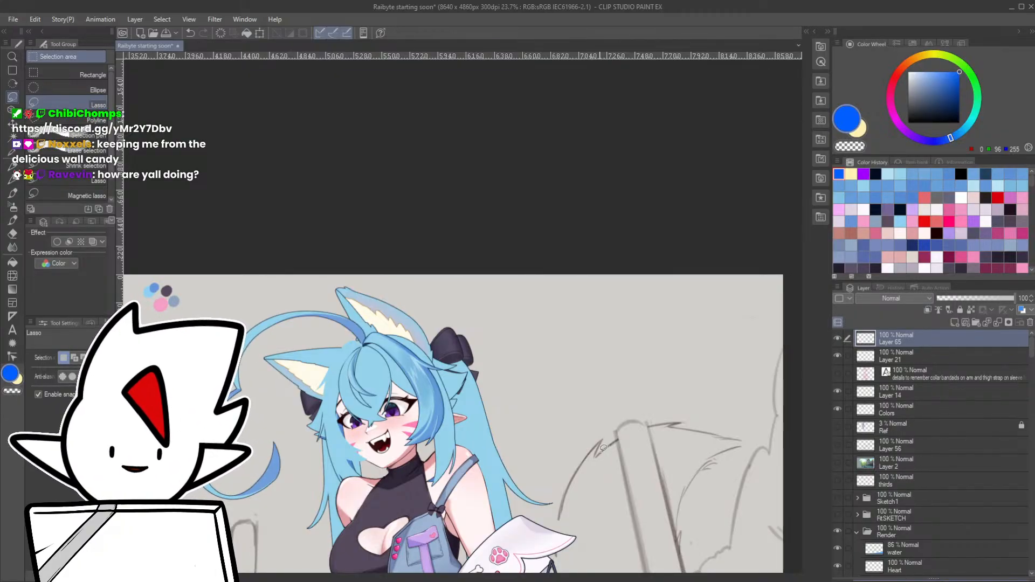
- Lock the transparent pixels of the bangs' Hair layer and shade the thin centre strands with sampled medium blue at brush size 50
scroll(412, 407, "up", 5)
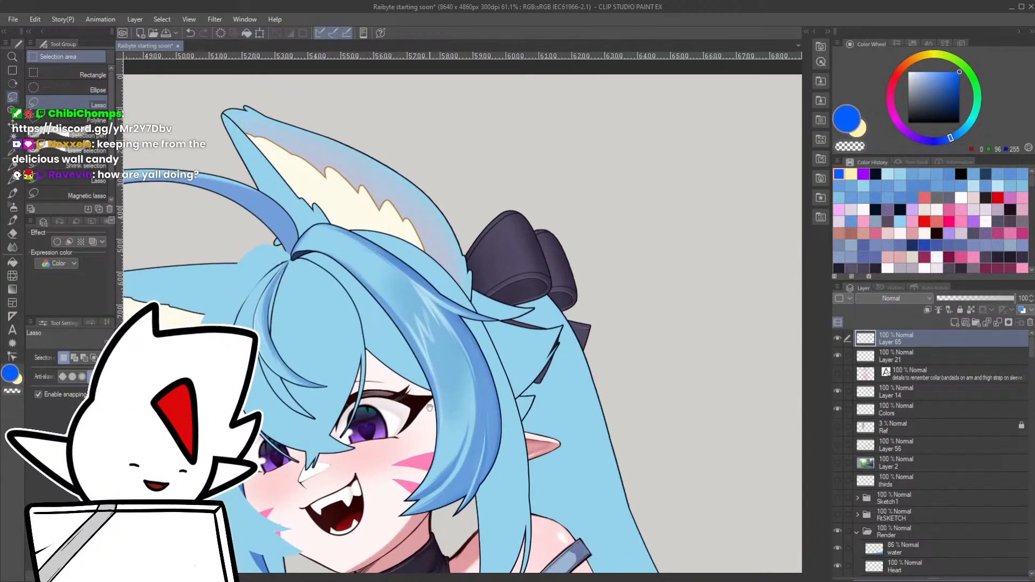
left_click_drag(379, 413, 487, 399)
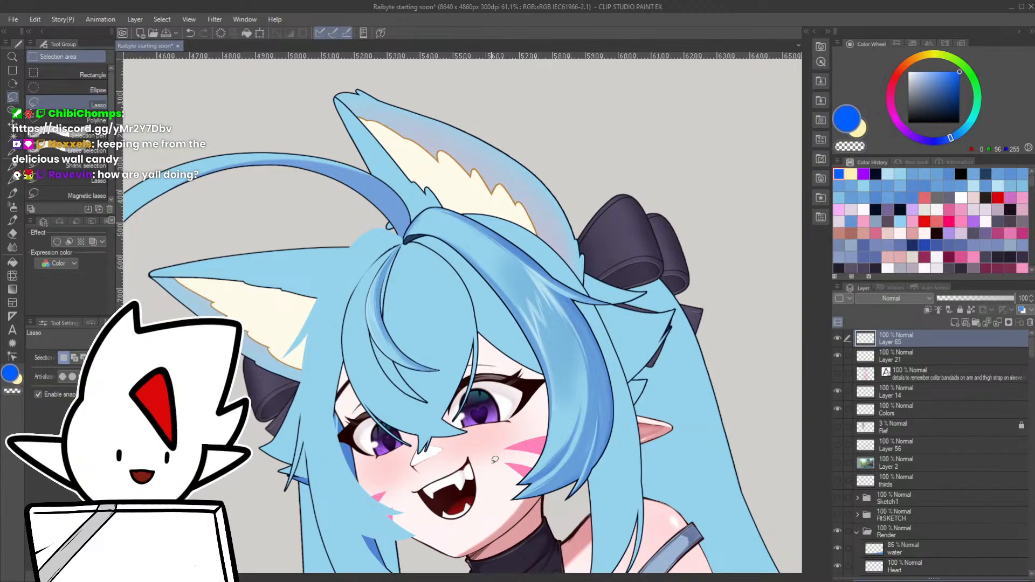
left_click_drag(386, 318, 528, 366)
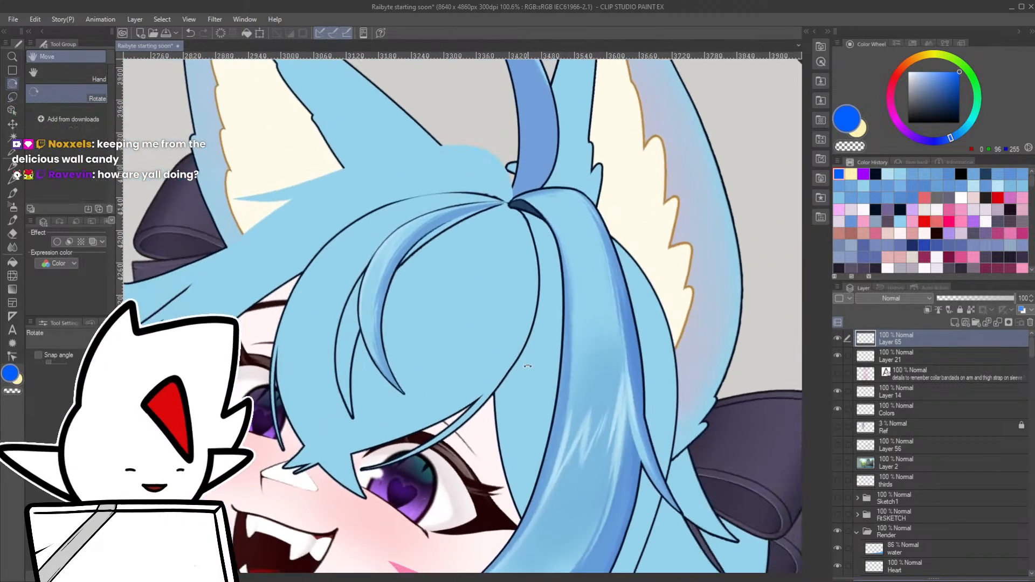
left_click(310, 388, "ctrl+shift")
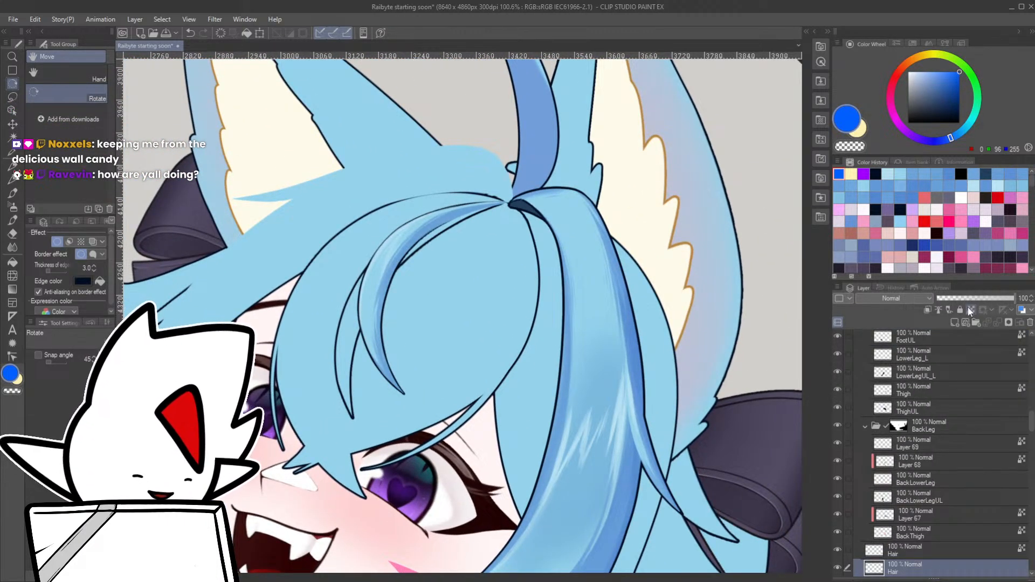
key("p")
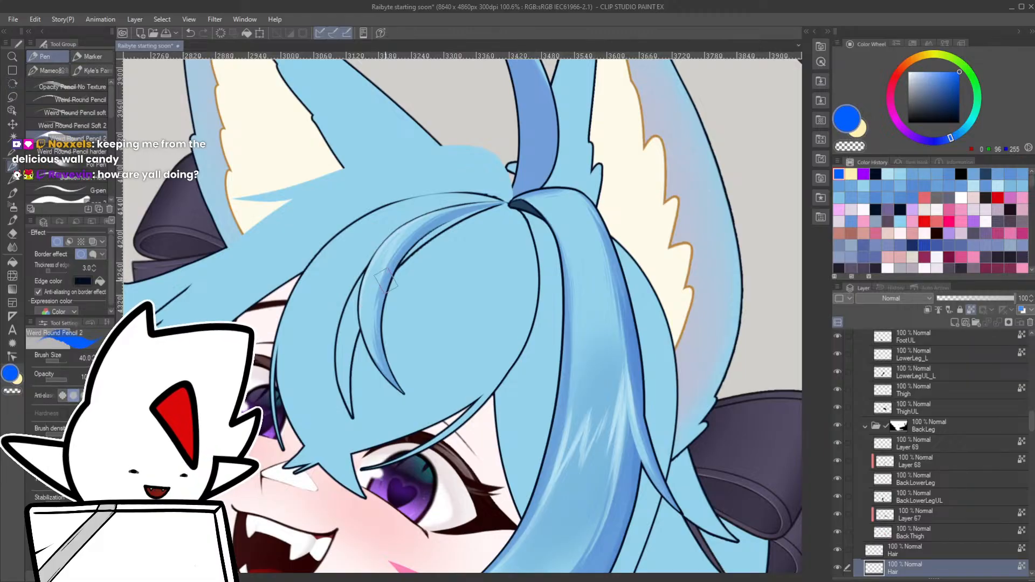
left_click(556, 439, "alt")
key("]")
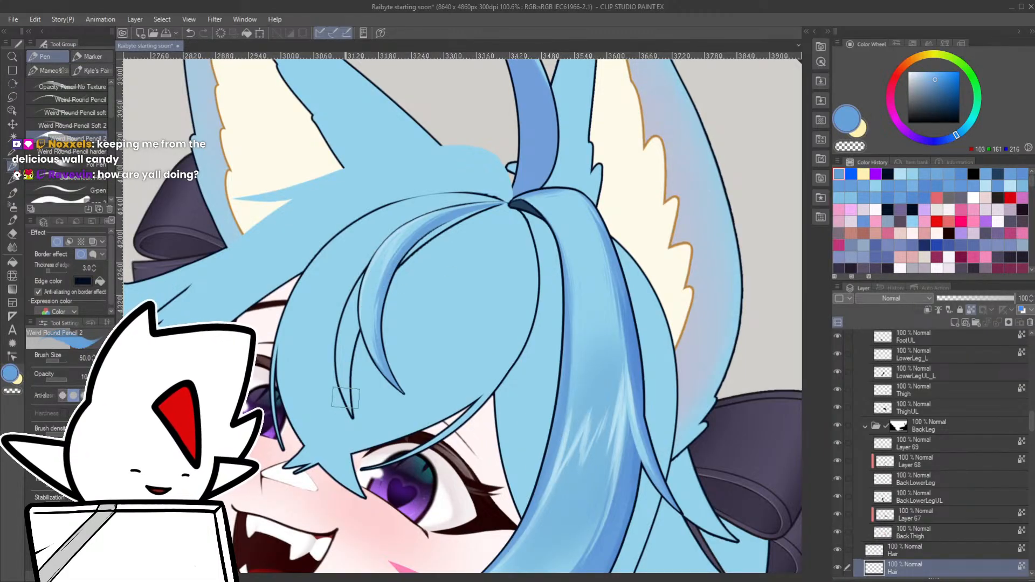
left_click_drag(351, 419, 364, 317)
mouse_move(379, 282)
left_mouse_down()
mouse_move(425, 235)
mouse_move(416, 259)
left_mouse_up()
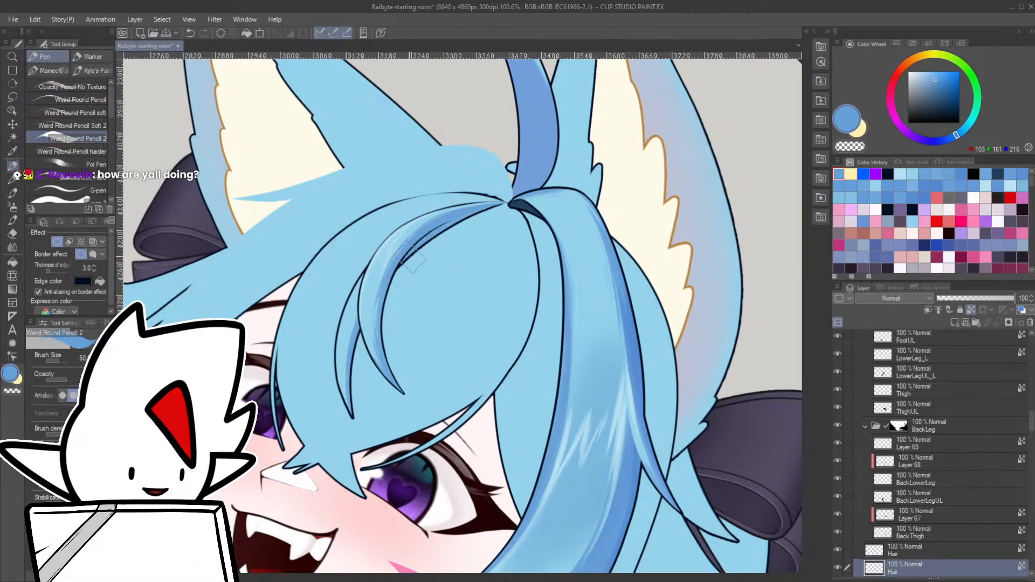
key("[")
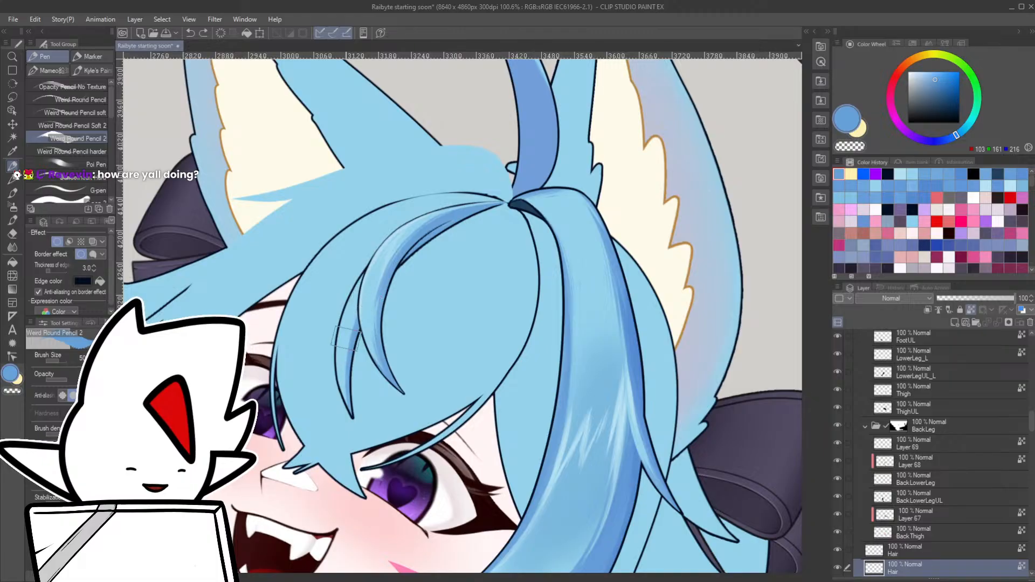
- Blend the strands' shading with sampled light blue and add highlights in a paler blue (186, 227, 243)
left_click(346, 382, "alt")
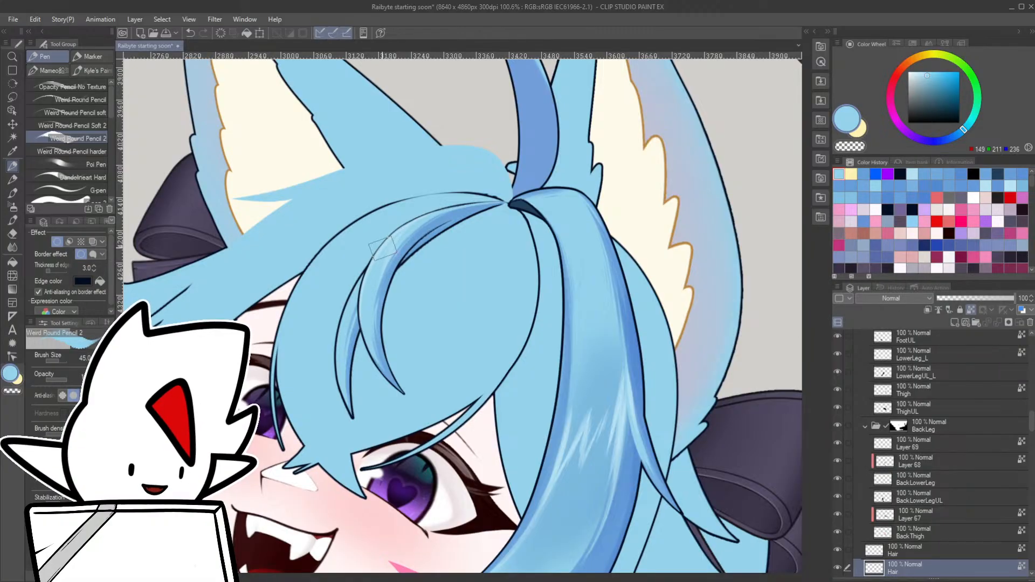
key("alt")
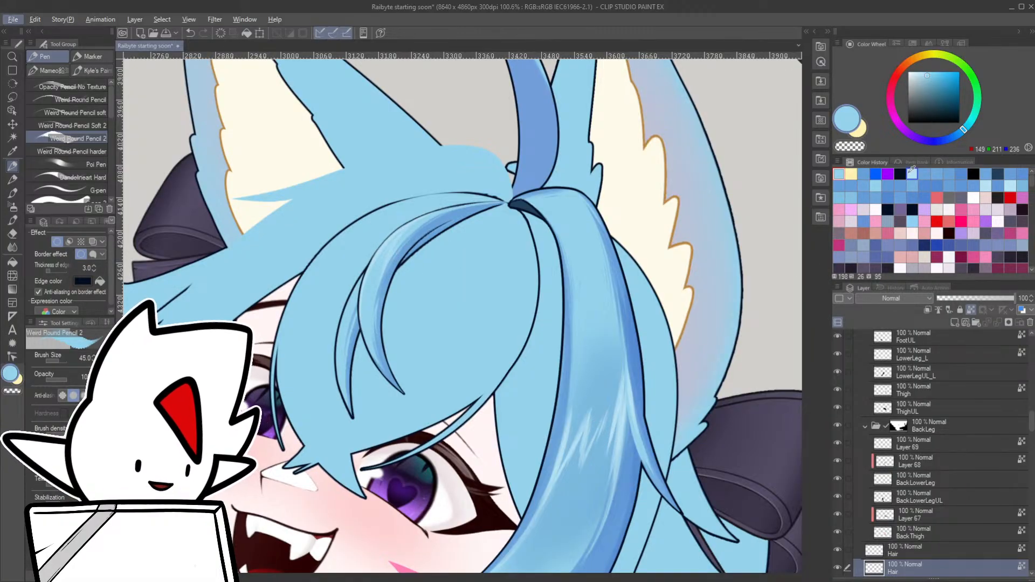
left_click(1010, 185)
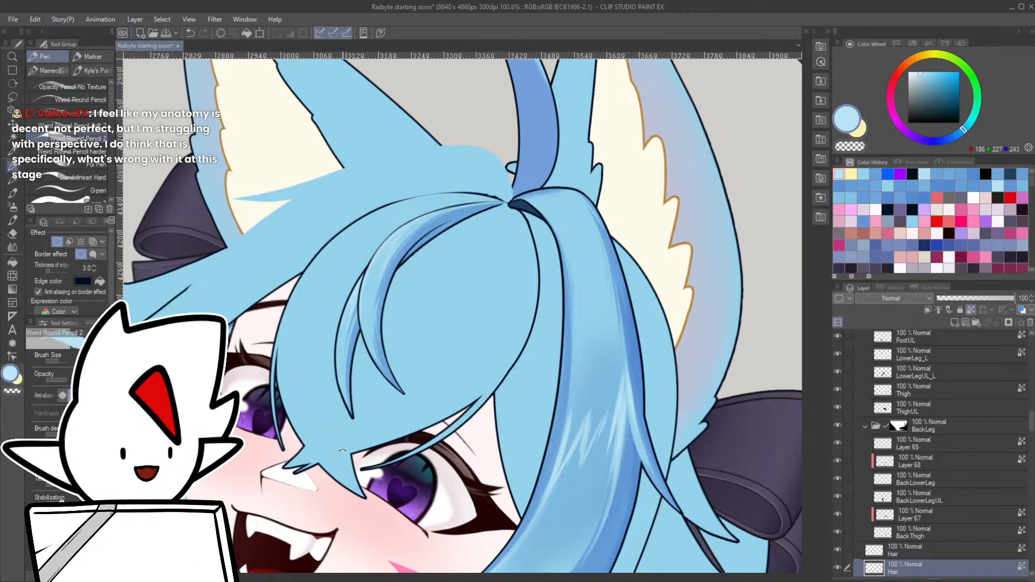
- Select the HairArches folder and turn on its border effect
left_click_drag(345, 449, 315, 446)
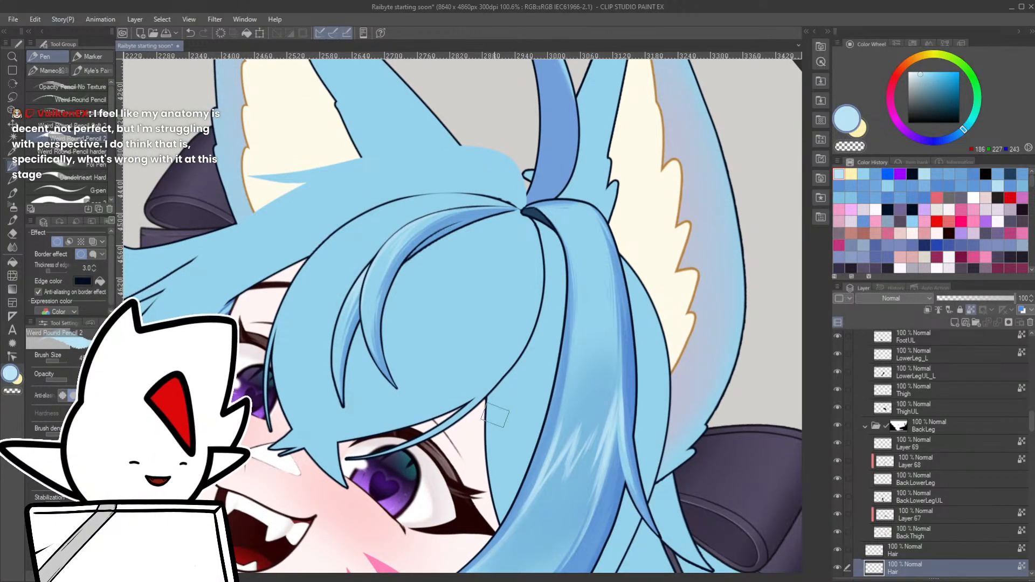
left_click_drag(490, 424, 443, 421)
left_click_drag(521, 398, 497, 280)
double_click(553, 276)
left_click(376, 388, "ctrl+shift")
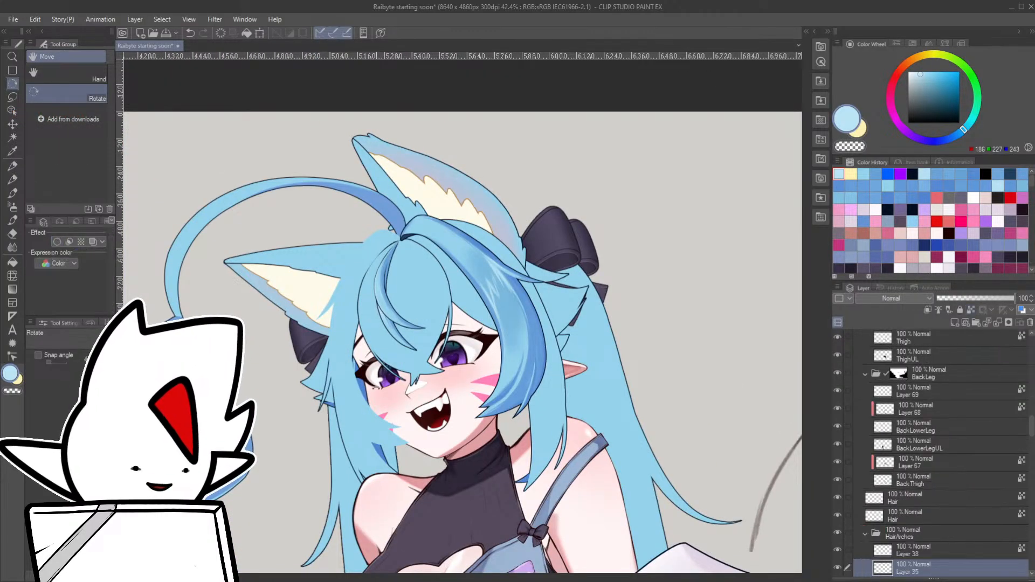
left_click(913, 538)
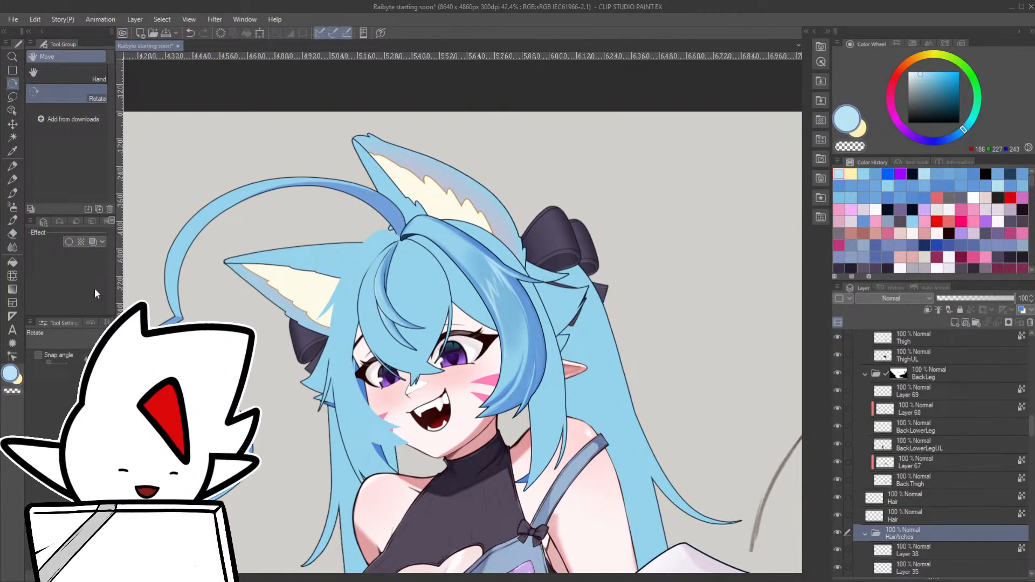
left_click(69, 241)
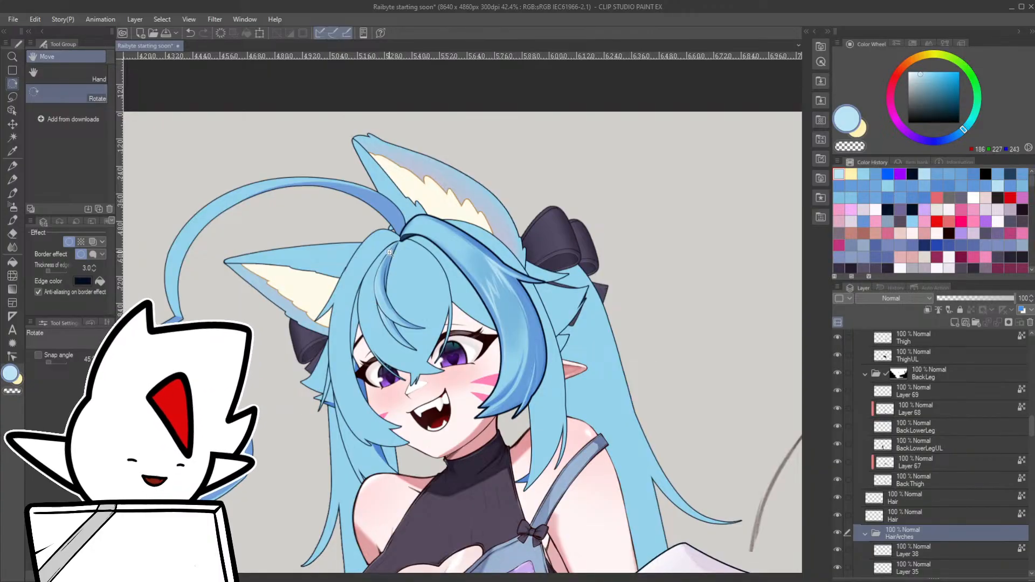
- Refine the medium blue shading along the thin bangs strand's inner edge up to its root on the Hair layer, undoing stray strokes
left_click_drag(389, 252, 431, 253)
left_click(383, 283, "ctrl+shift")
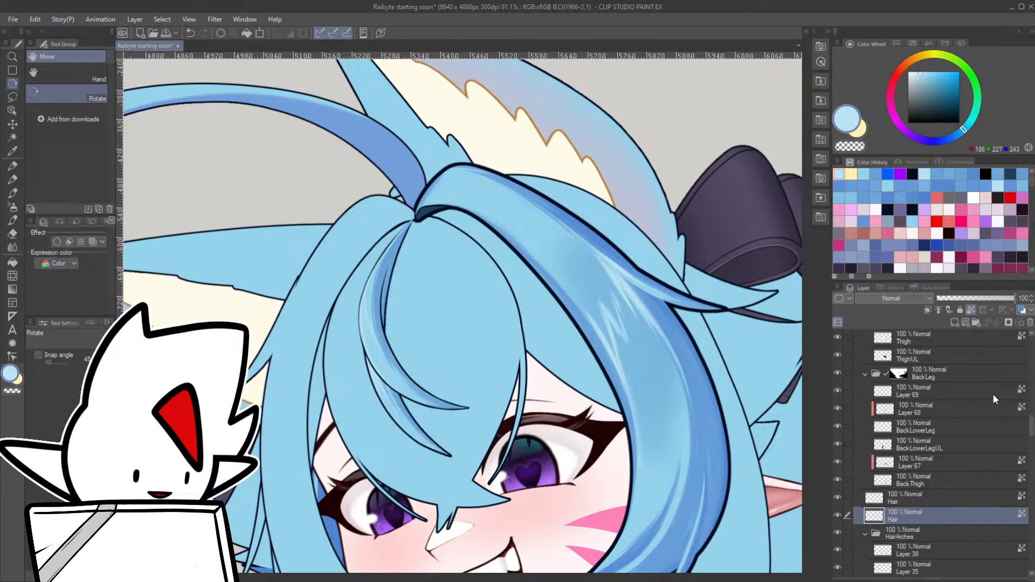
left_click_drag(422, 303, 468, 204)
key("p")
left_click(398, 270, "alt")
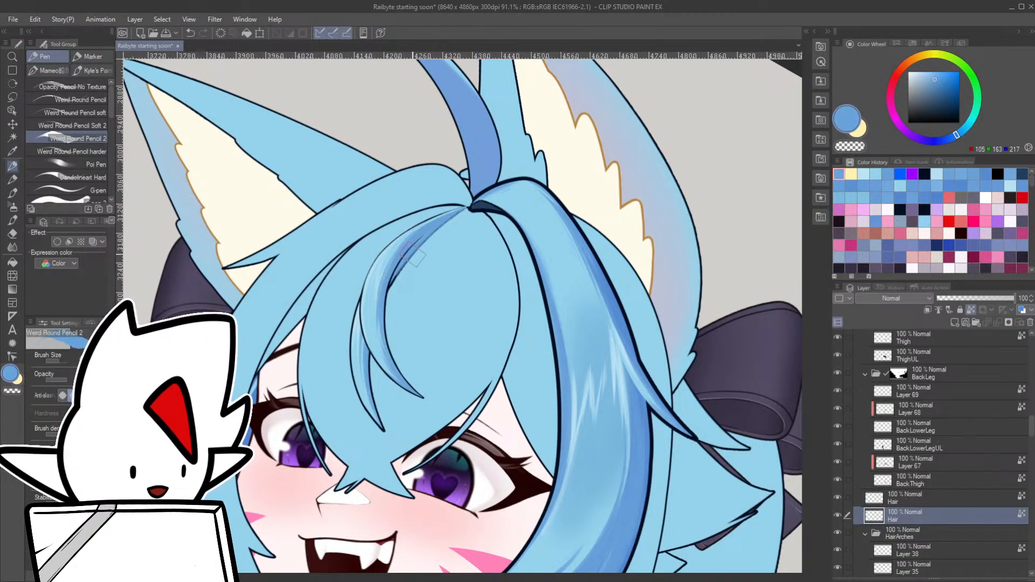
key("ctrl+z")
left_click(419, 246, "alt")
left_click_drag(384, 283, 469, 207)
key("[")
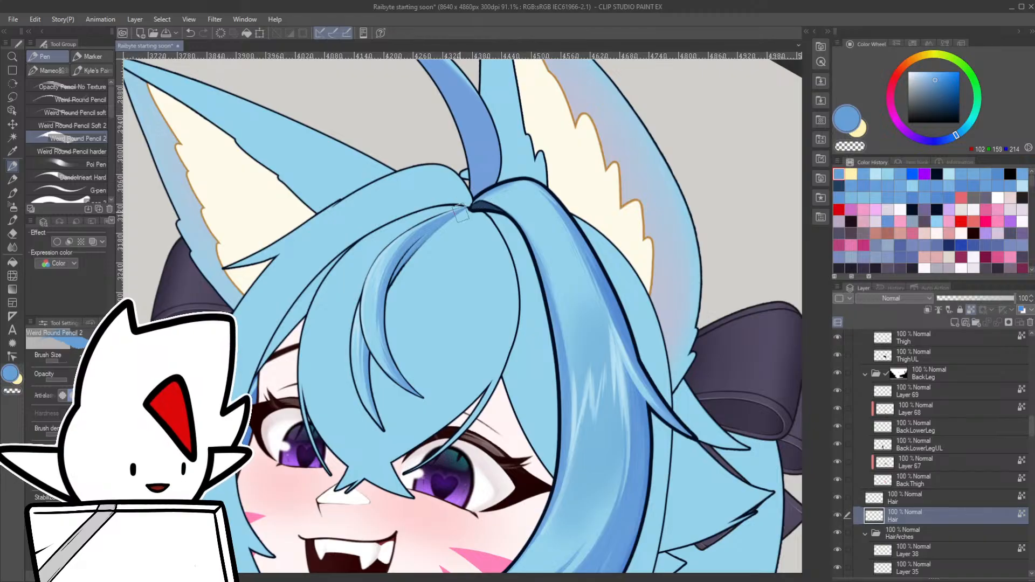
left_click_drag(389, 293, 456, 212)
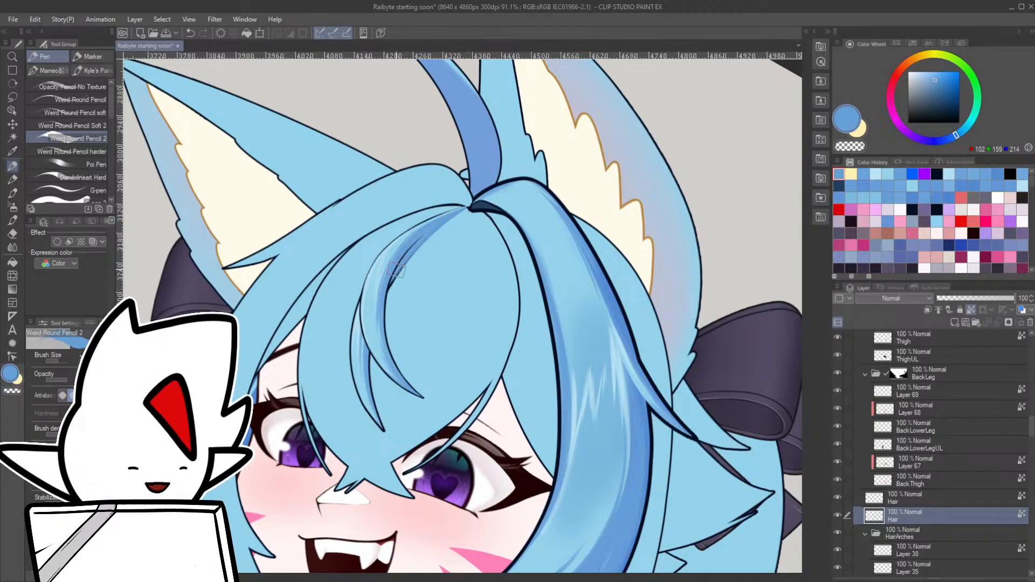
key("ctrl+z")
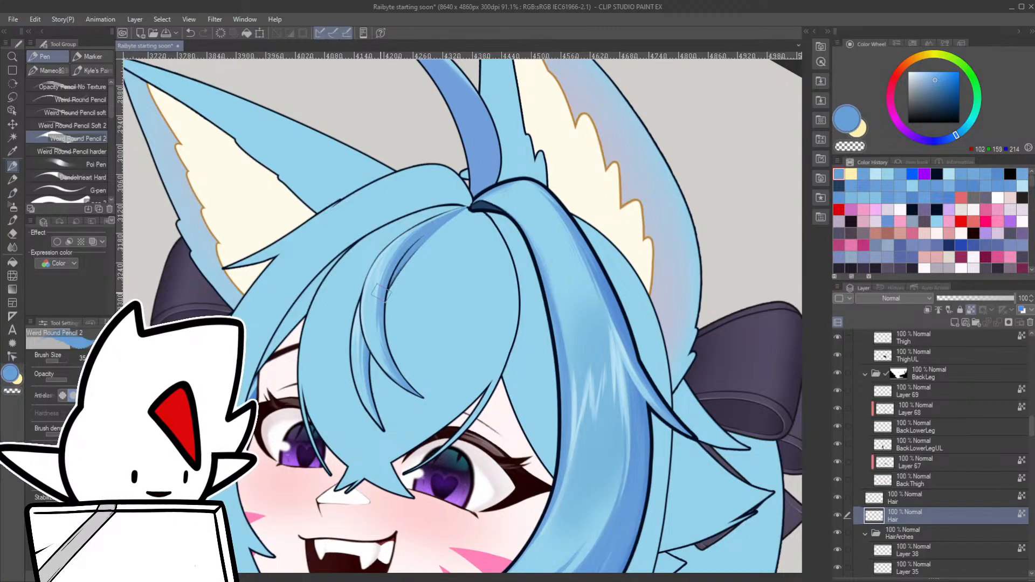
left_click_drag(468, 220, 377, 223)
left_click_drag(648, 392, 486, 393)
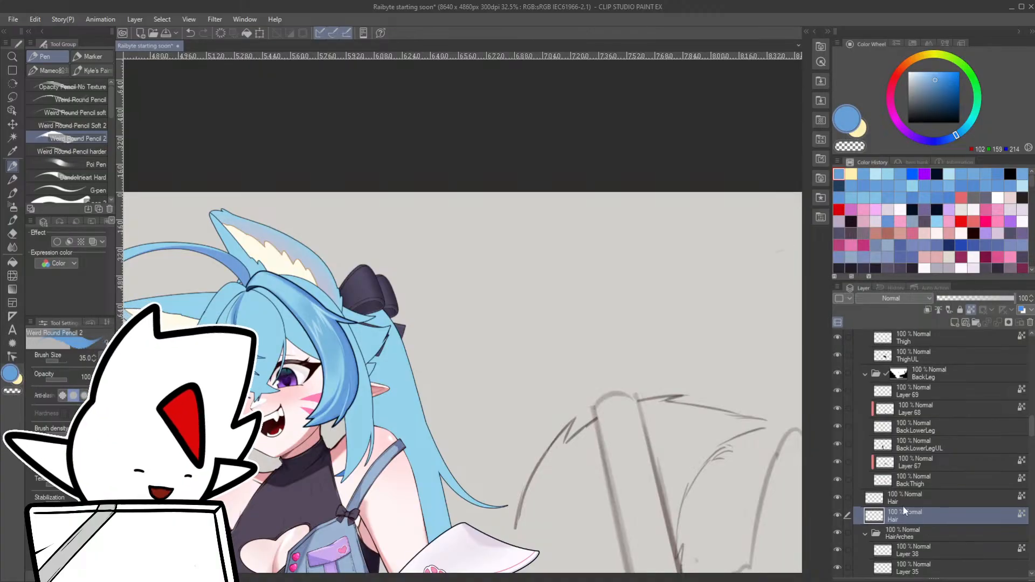
- Draw a blue perspective floor grid converging on a horizon line, on Layer 65 in the empty area beside the character's bow
scroll(1025, 421, "up", 10)
left_click(923, 345)
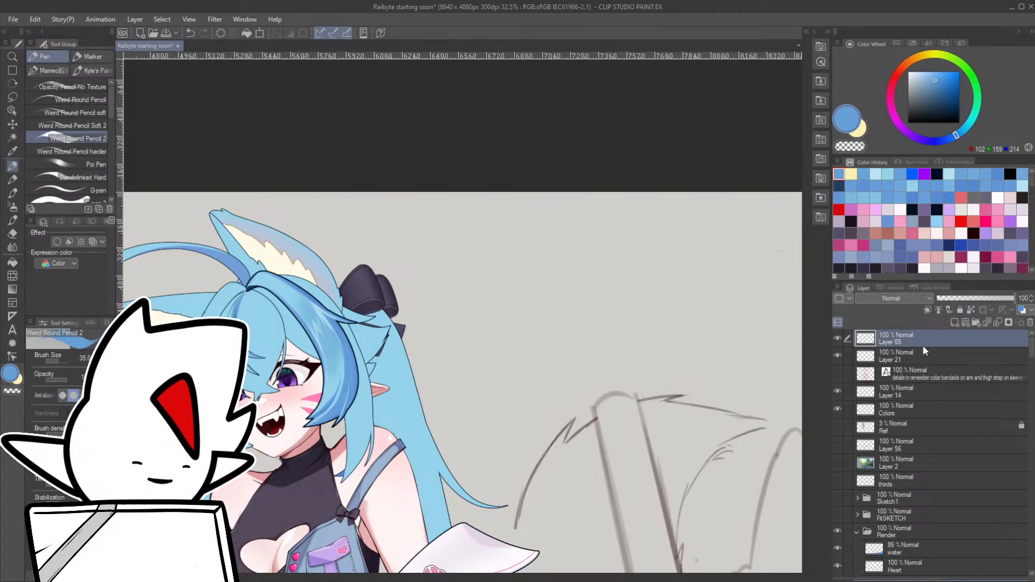
scroll(546, 307, "up", 2)
mouse_move(523, 278)
left_mouse_down()
mouse_move(616, 275)
mouse_move(489, 318)
left_mouse_up()
left_click_drag(598, 278, 639, 318)
left_click_drag(483, 323, 624, 321)
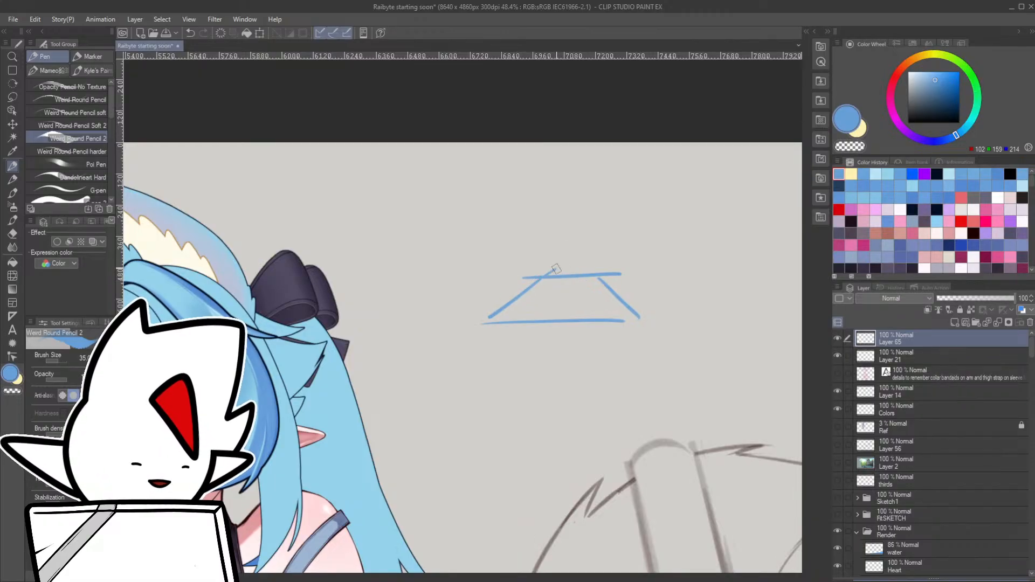
left_click_drag(509, 264, 646, 262)
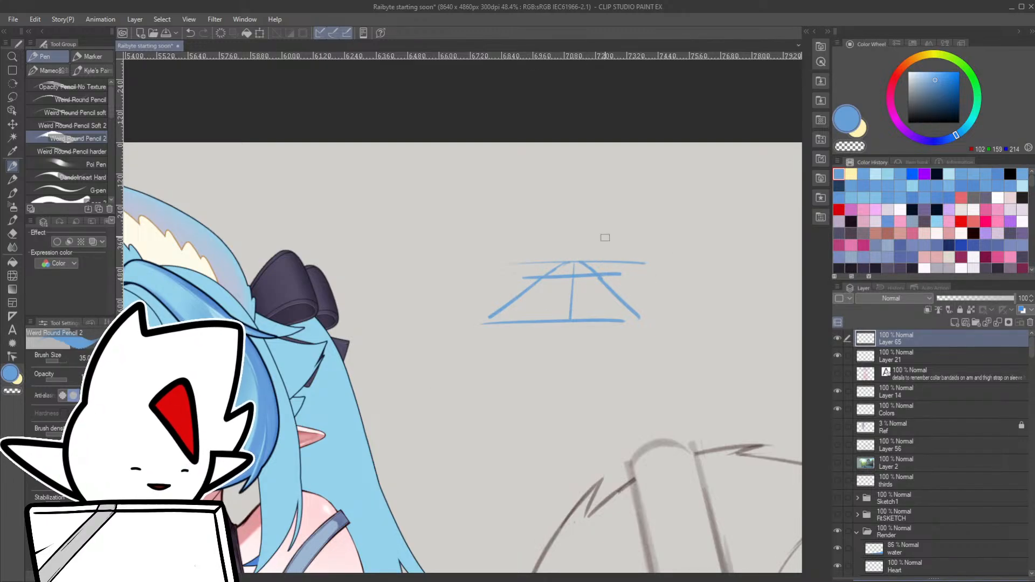
left_click_drag(572, 264, 560, 324)
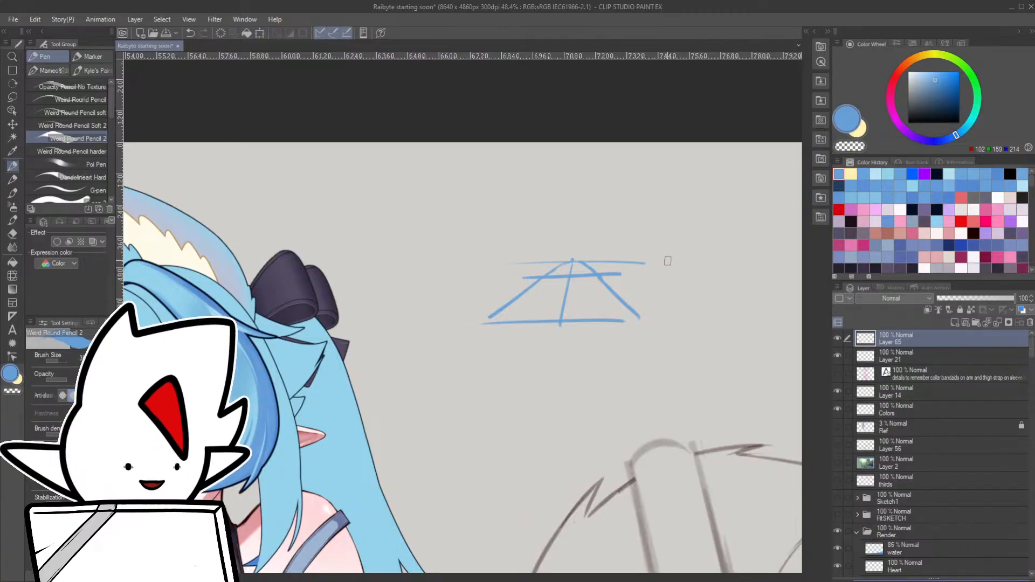
- Add an arrow pointing at the horizon line and letter it HL
mouse_move(674, 258)
left_mouse_down()
mouse_move(674, 266)
mouse_move(704, 262)
left_mouse_up()
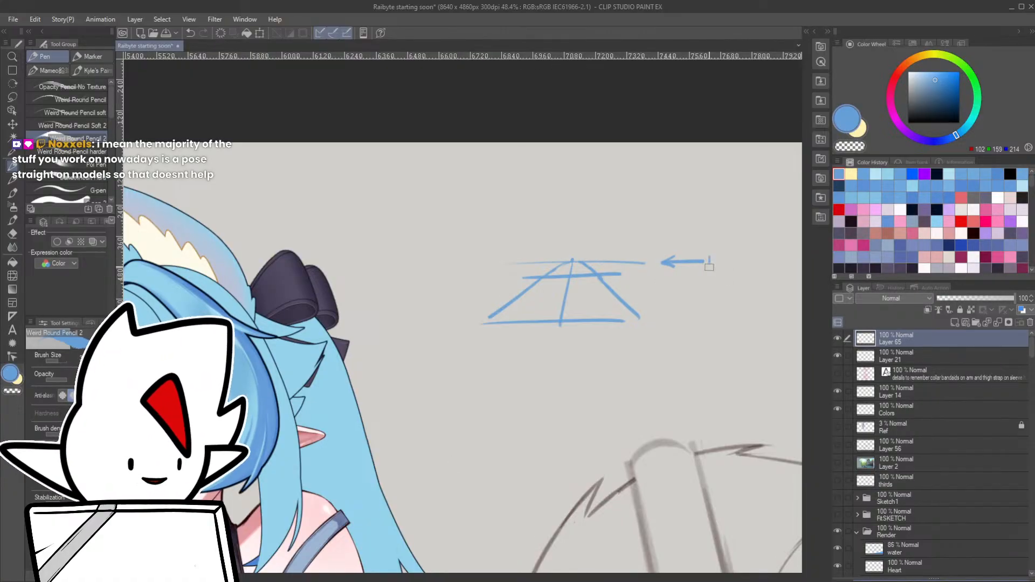
left_click_drag(709, 266, 710, 268)
left_click_drag(710, 262, 717, 263)
left_click_drag(717, 256, 729, 267)
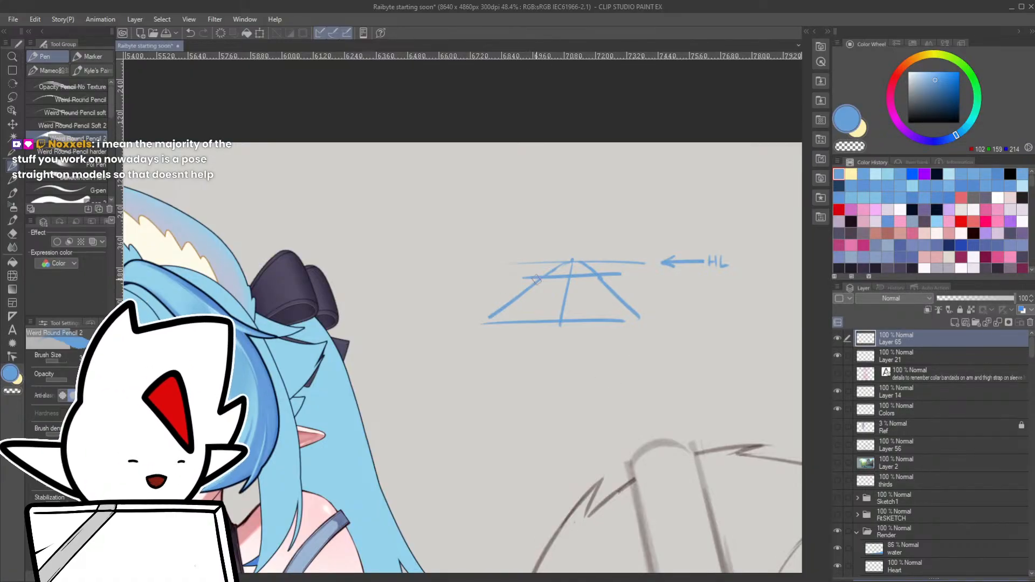
- Sketch one tall and one short stick figure with the Weird Round Pencil 2 beside the grid, with arrows marking their eye levels
key("b")
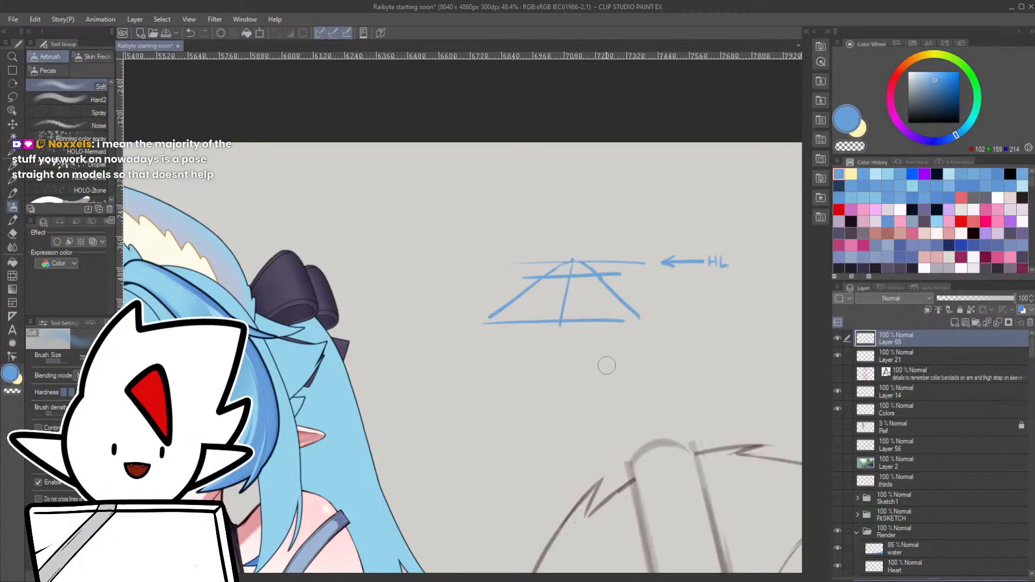
left_click_drag(602, 286, 510, 293)
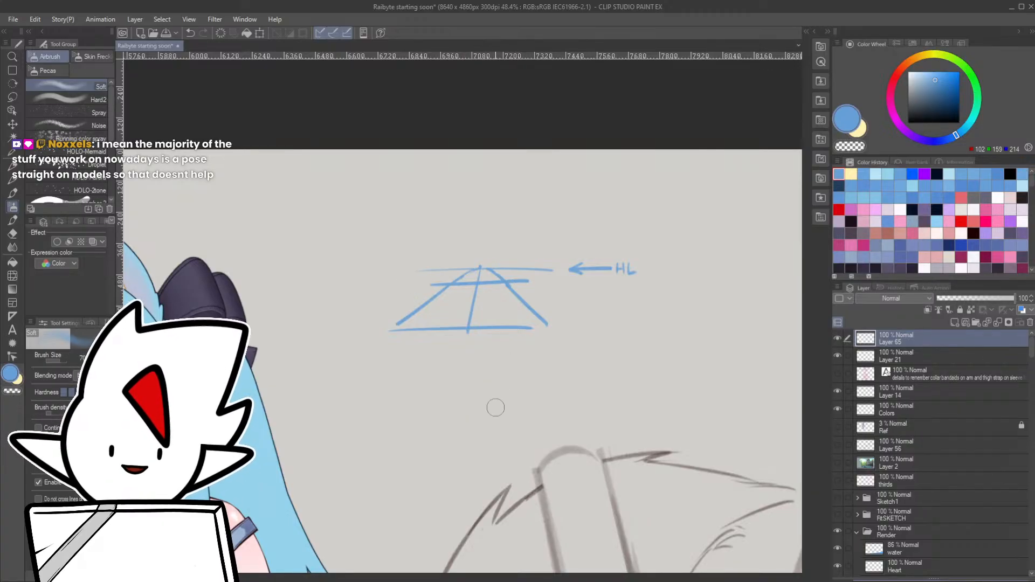
key("p")
left_click_drag(593, 300, 539, 329)
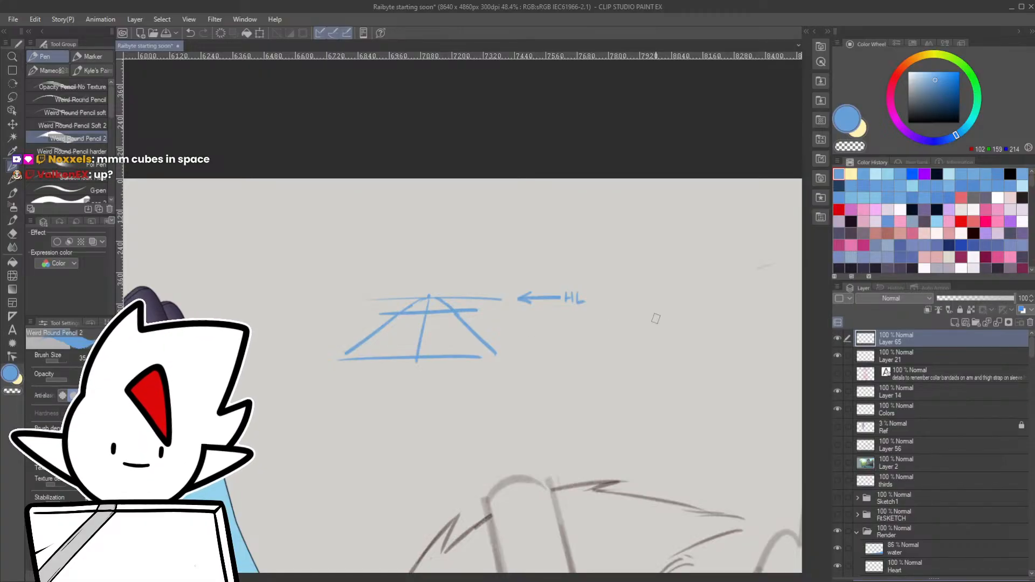
scroll(609, 358, "down", 2)
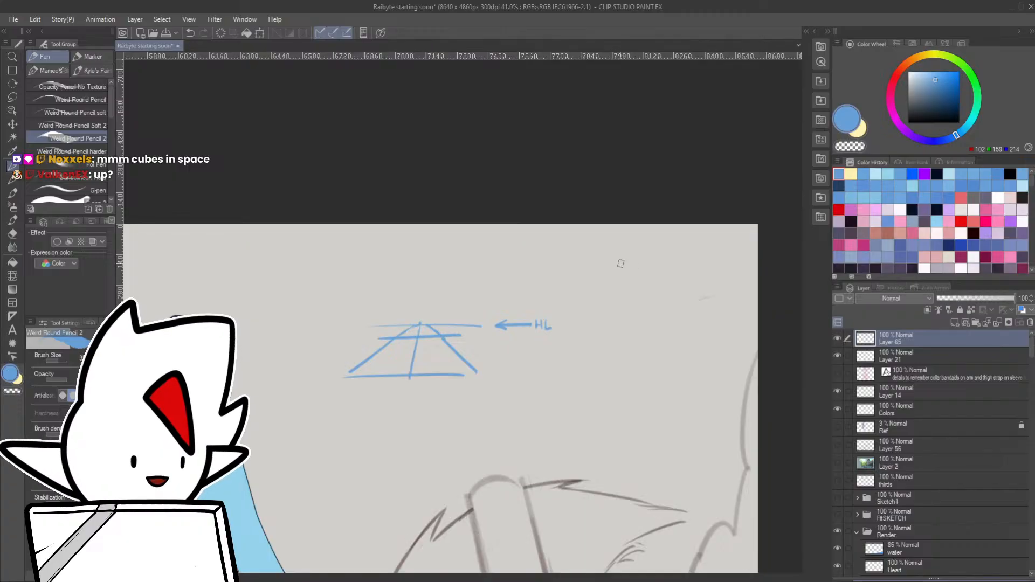
mouse_move(650, 257)
left_mouse_down()
mouse_move(629, 279)
mouse_move(636, 257)
mouse_move(638, 366)
left_mouse_up()
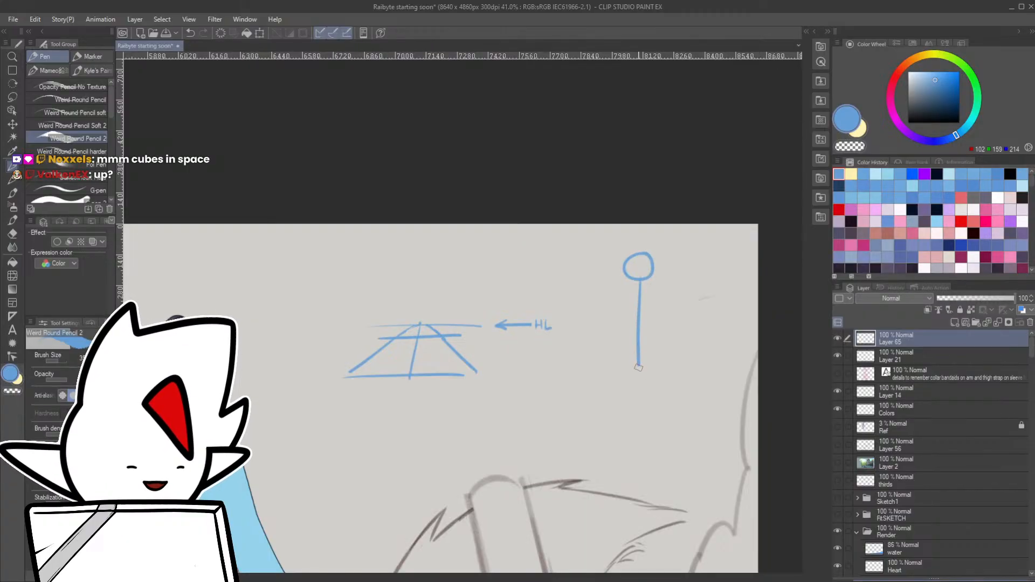
mouse_move(692, 302)
left_mouse_down()
mouse_move(702, 323)
mouse_move(692, 313)
mouse_move(693, 361)
left_mouse_up()
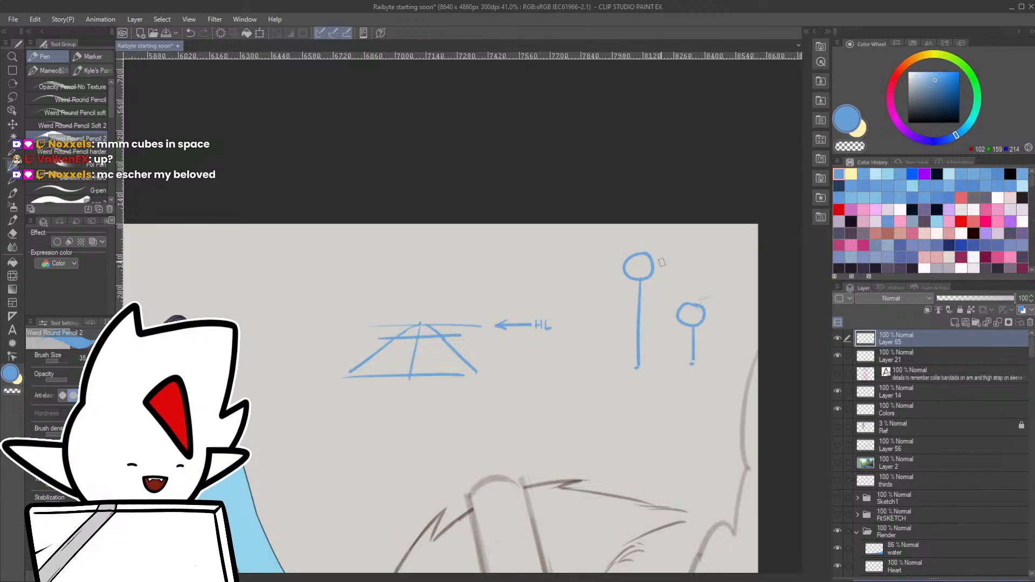
mouse_move(671, 261)
left_mouse_down()
mouse_move(580, 269)
mouse_move(591, 274)
left_mouse_up()
mouse_move(671, 314)
left_mouse_down()
mouse_move(654, 317)
mouse_move(662, 320)
left_mouse_up()
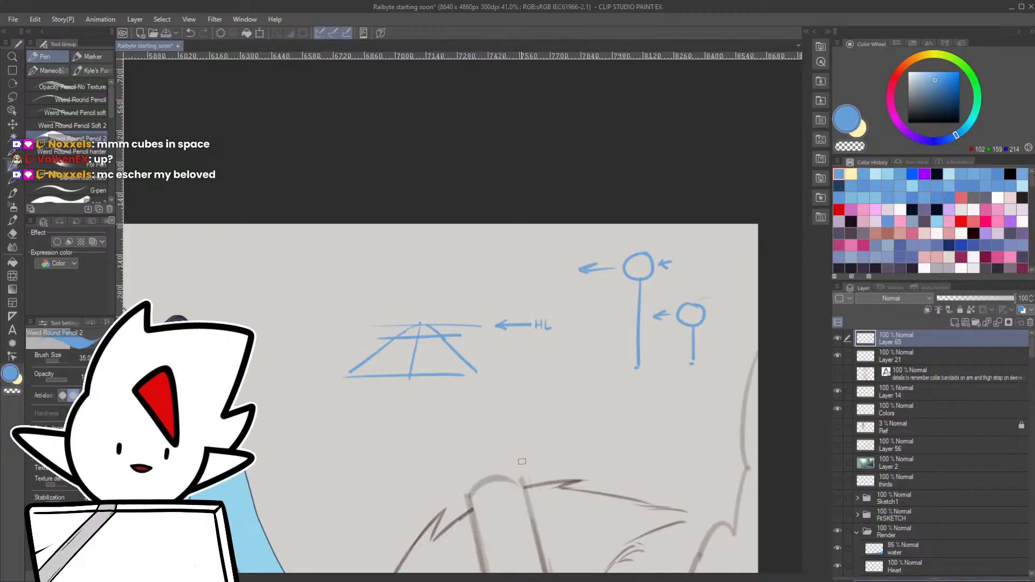
- Lasso the perspective grid with its HL label, shift it away from the stick figures, and deselect
key("m")
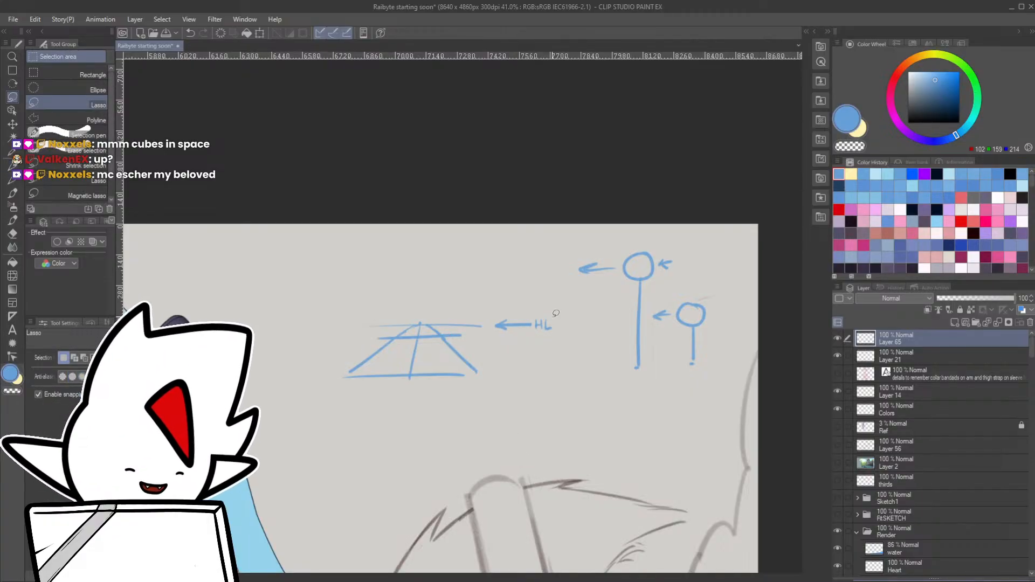
mouse_move(556, 313)
left_mouse_down()
mouse_move(351, 391)
mouse_move(555, 356)
mouse_move(495, 350)
left_mouse_up()
key("ctrl+d")
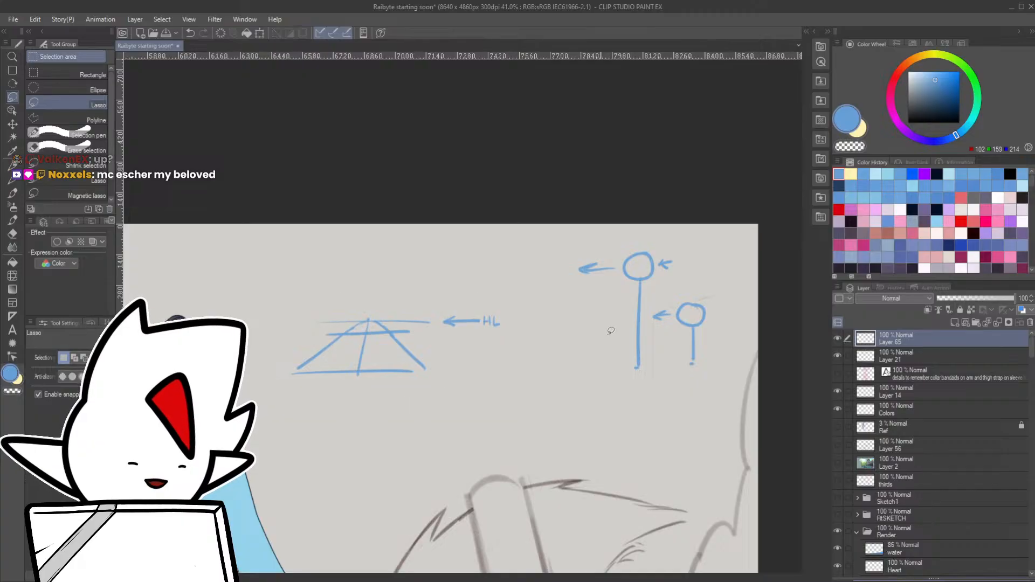
- Draw a taller perspective grid beside the tall figure, with its horizon line near that figure's eye level
key("p")
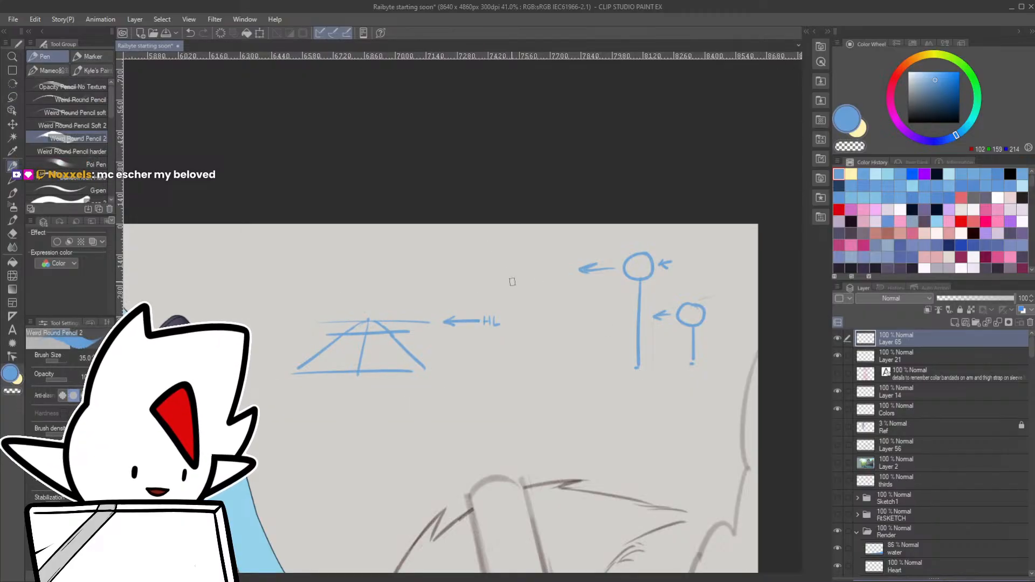
left_click_drag(514, 282, 606, 279)
left_click_drag(479, 373, 616, 371)
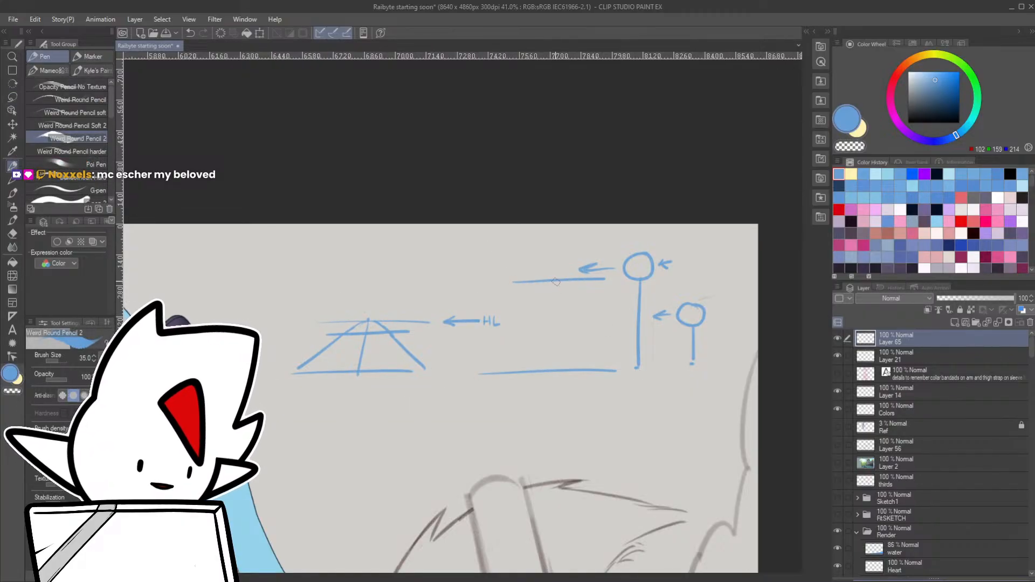
mouse_move(556, 281)
left_mouse_down()
mouse_move(508, 357)
mouse_move(608, 368)
left_mouse_up()
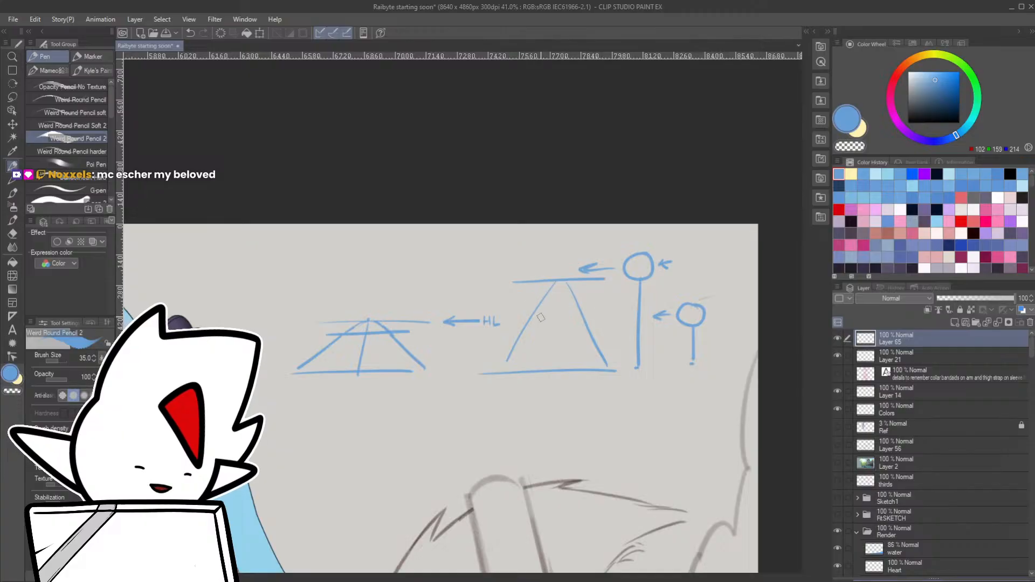
left_click_drag(503, 316, 620, 315)
mouse_move(553, 281)
left_mouse_down()
mouse_move(483, 363)
mouse_move(635, 367)
left_mouse_up()
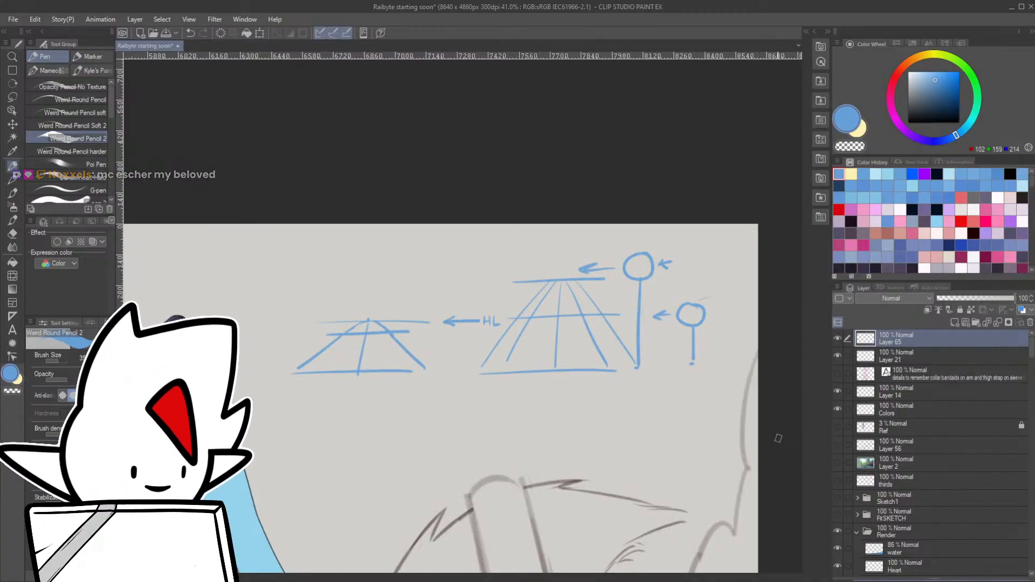
- Undo all strokes of the taller perspective grid
key("ctrl+z")
key("ctrl+z")
key("ctrl+z")
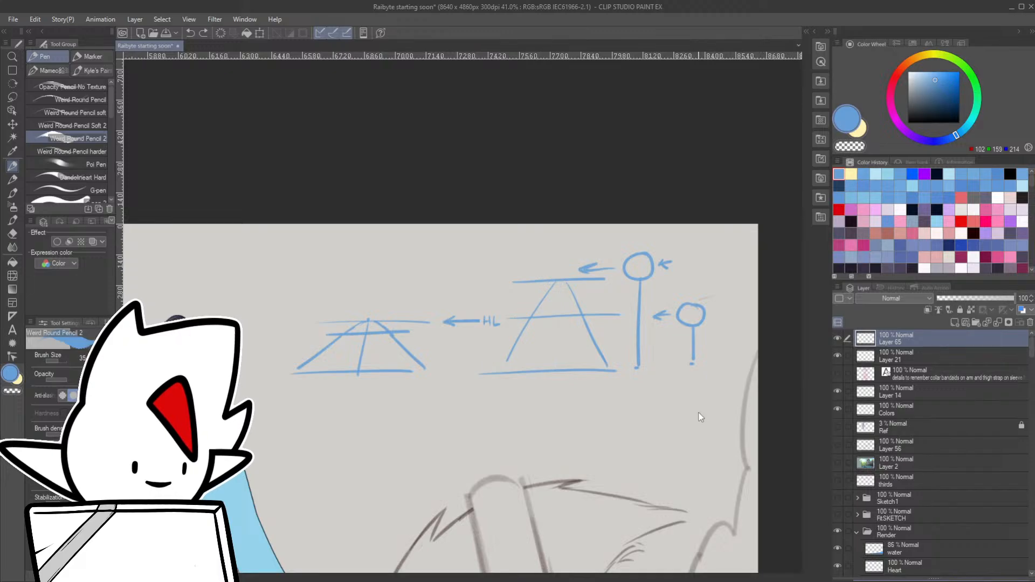
key("ctrl+z")
key("ctrl+z")
key("ctrl+z")
key("ctrl+z")
key("ctrl+z")
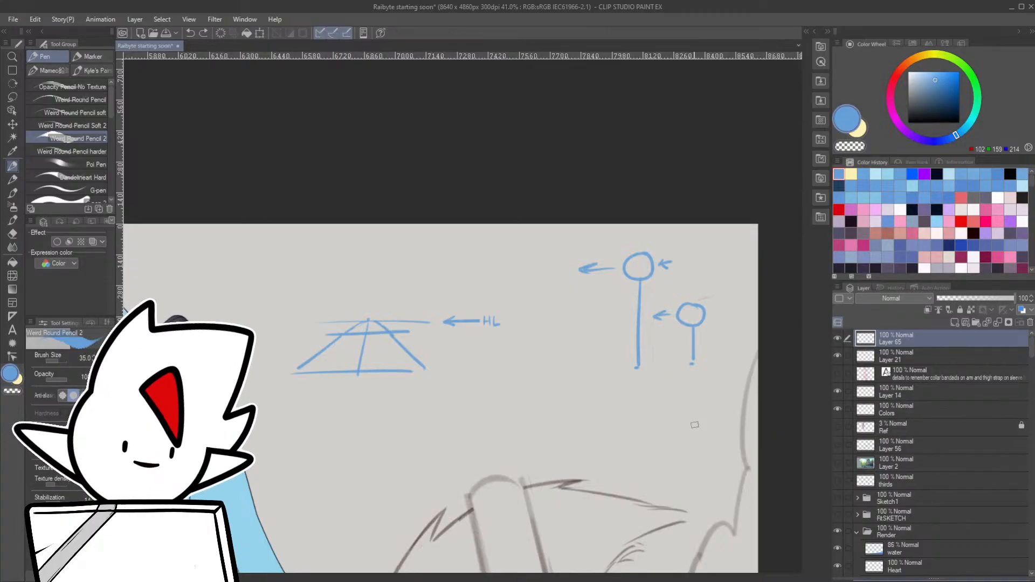
- Erase the upper part of the remaining grid, redraw it flatter under a lower horizon line, and save the file
key("e")
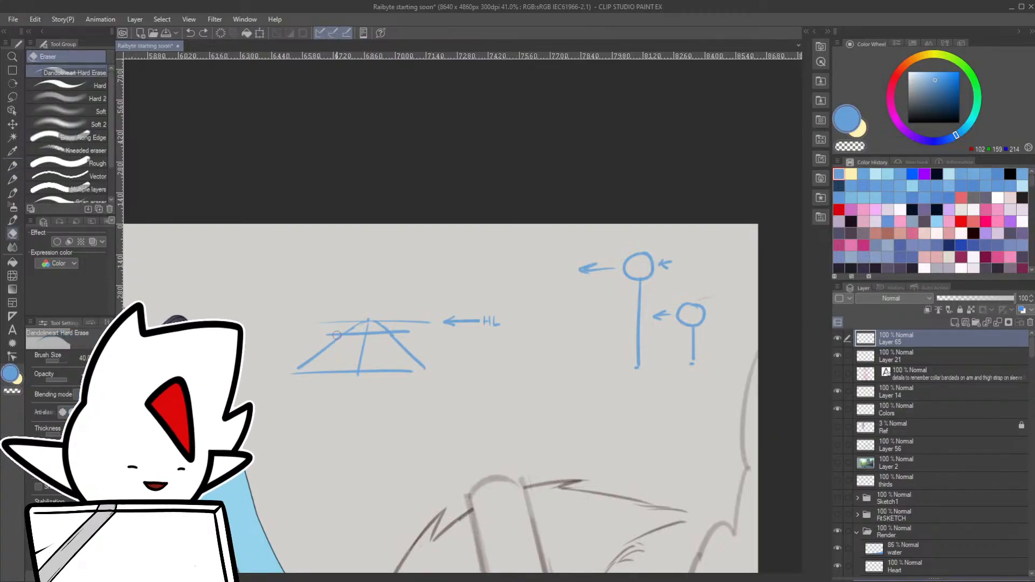
mouse_move(320, 325)
left_mouse_down()
mouse_move(396, 324)
mouse_move(294, 366)
mouse_move(326, 346)
mouse_move(359, 350)
mouse_move(380, 350)
left_mouse_up()
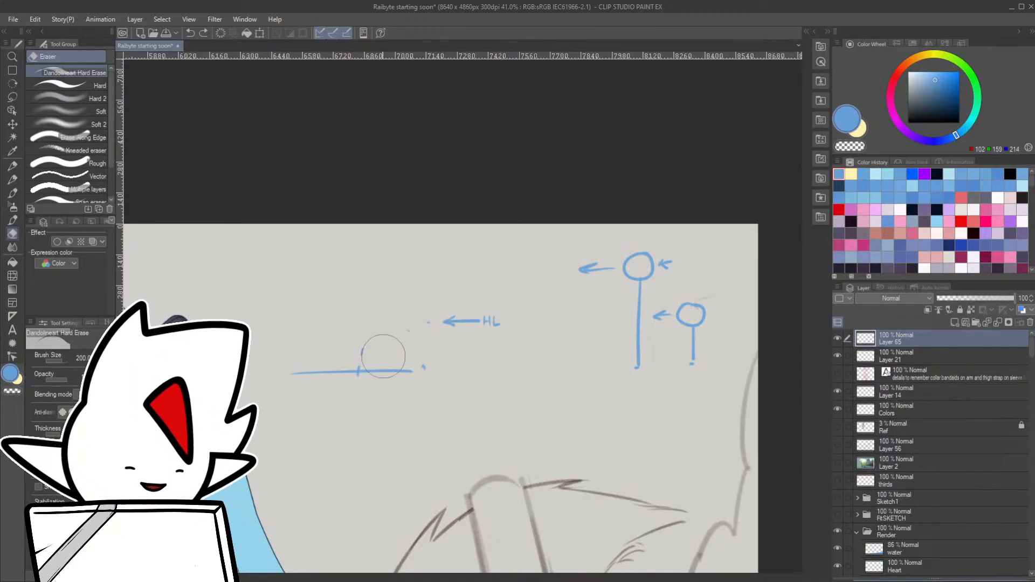
key("p")
left_click_drag(308, 348, 447, 347)
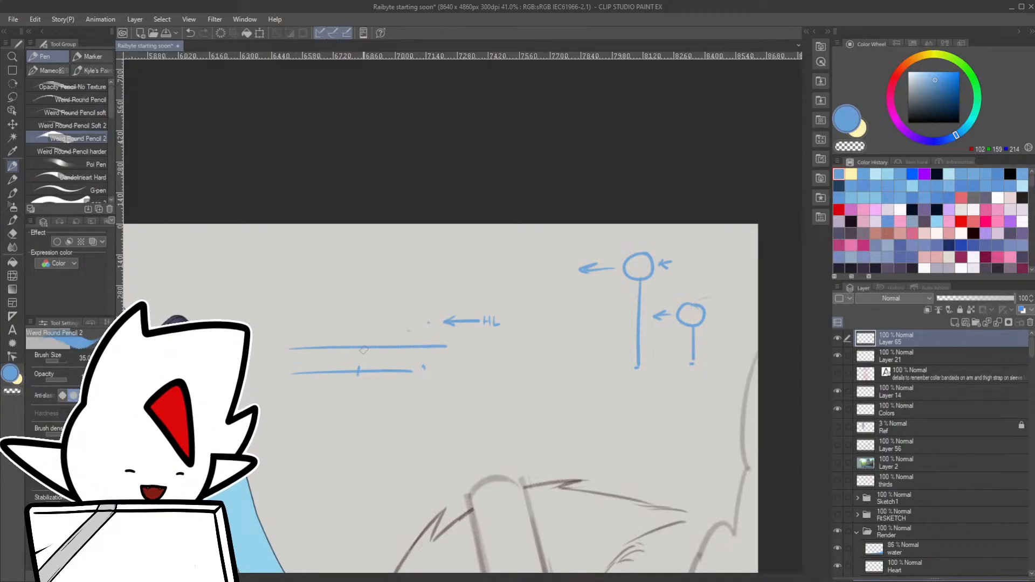
mouse_move(362, 349)
left_mouse_down()
mouse_move(292, 375)
mouse_move(396, 363)
mouse_move(421, 371)
mouse_move(358, 375)
left_mouse_up()
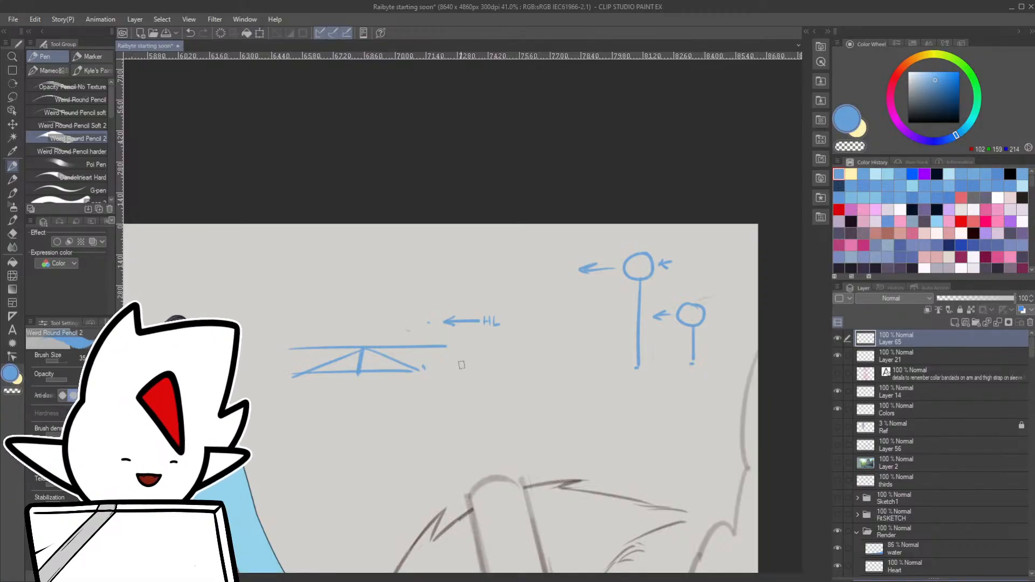
key("ctrl+s")
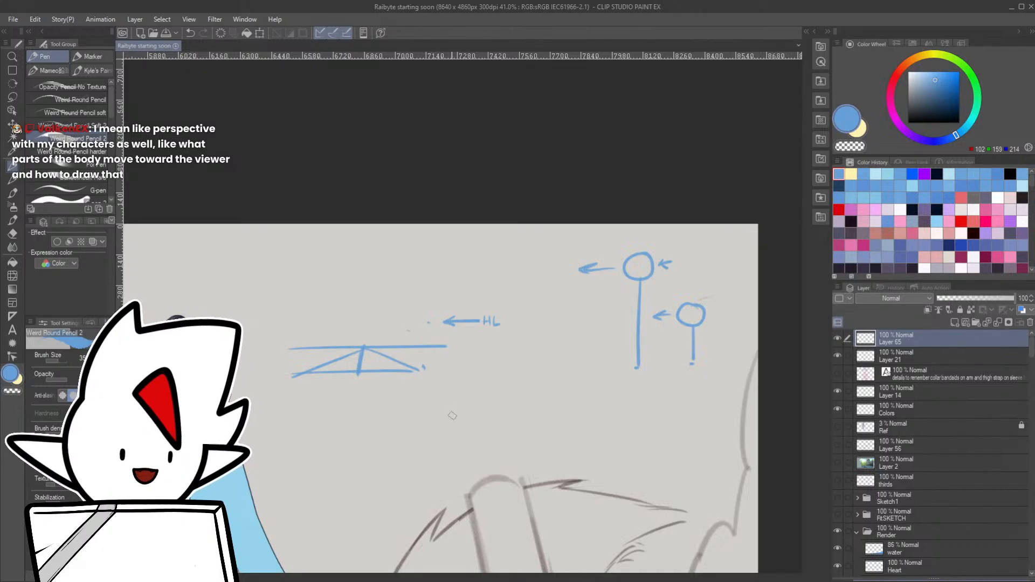
left_click(424, 365)
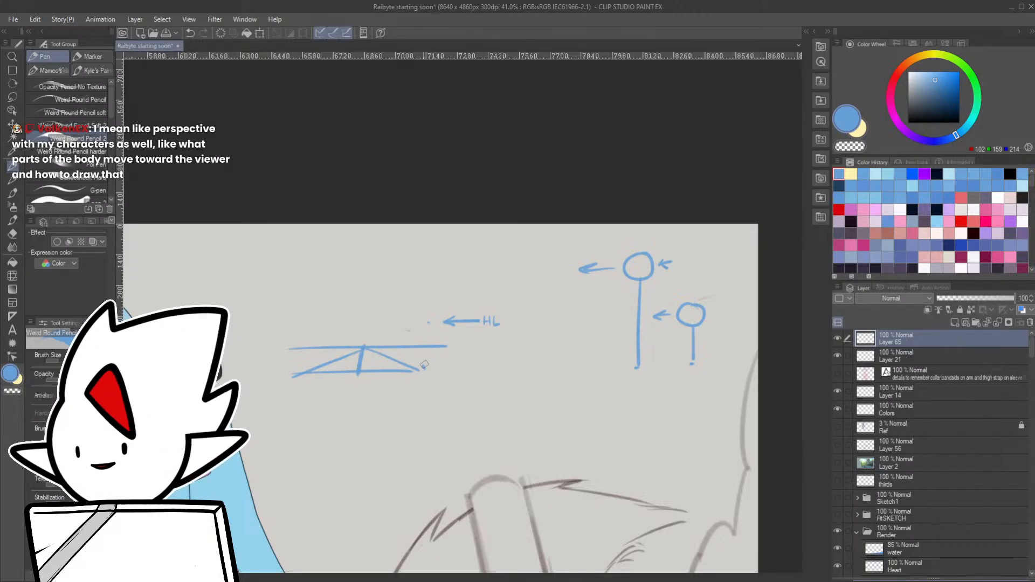
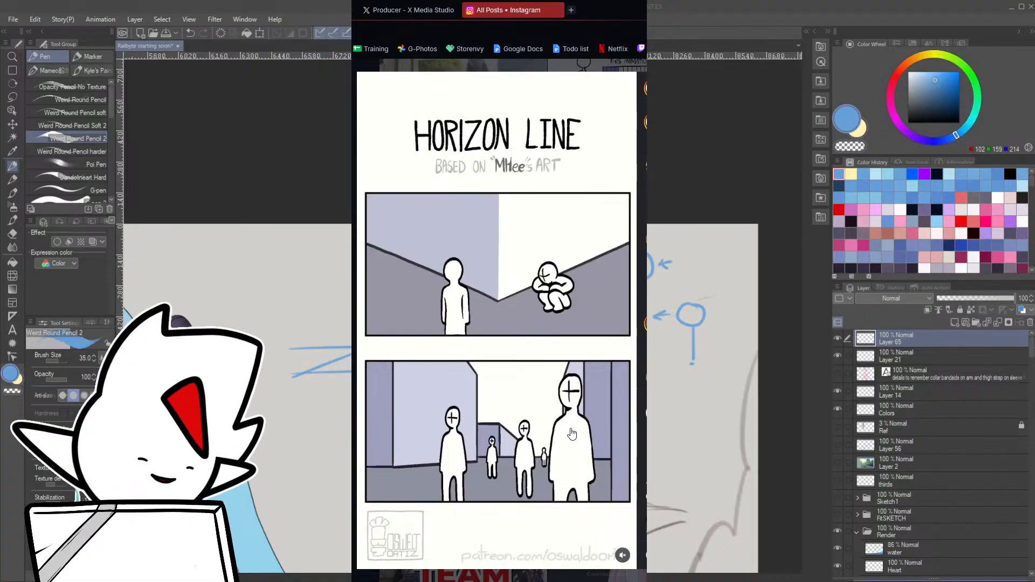
- Close the enlarged Horizon Line reference post in the browser and return to Clip Studio Paint
key("alt+Tab")
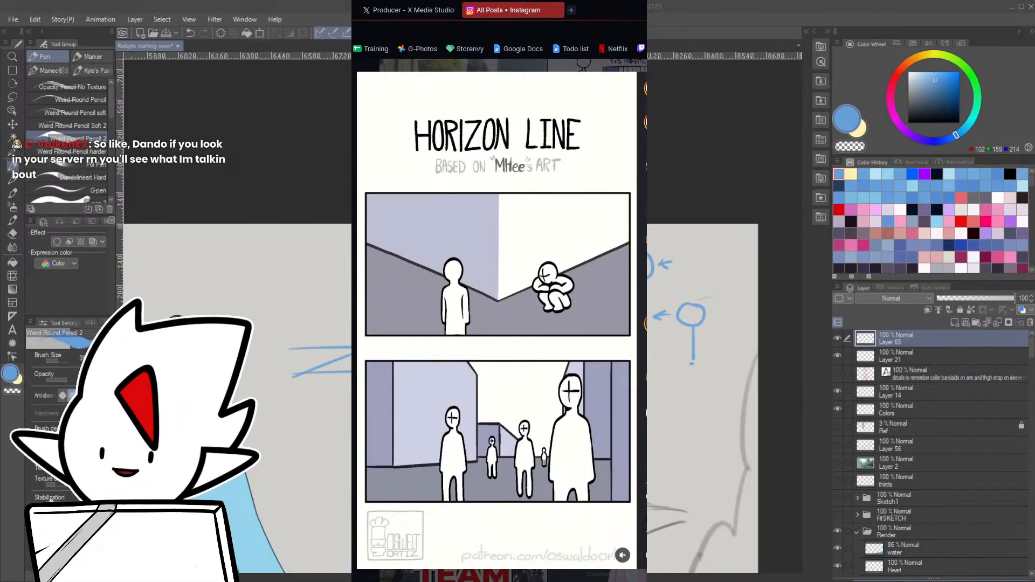
key("Escape")
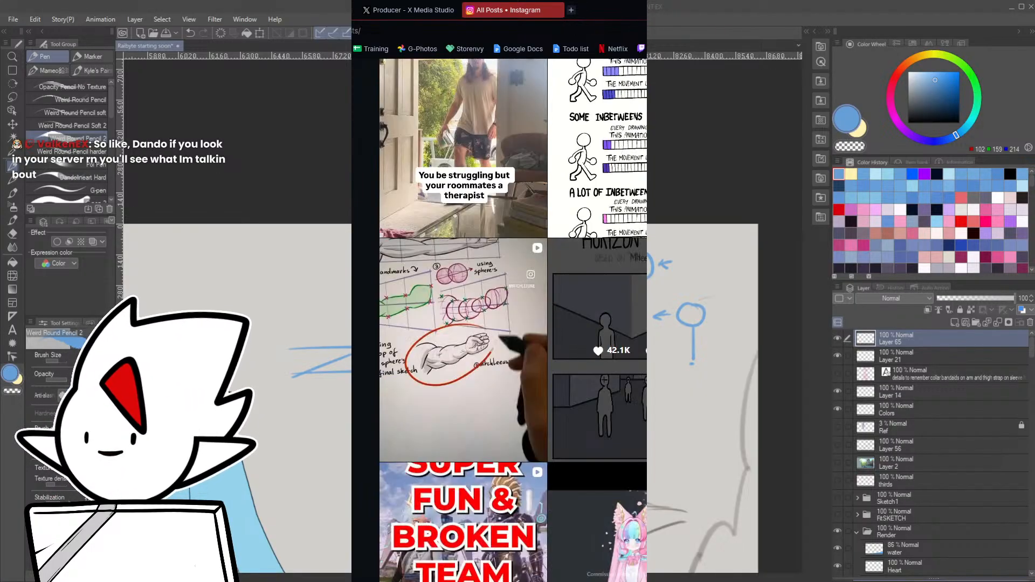
key("alt+Tab")
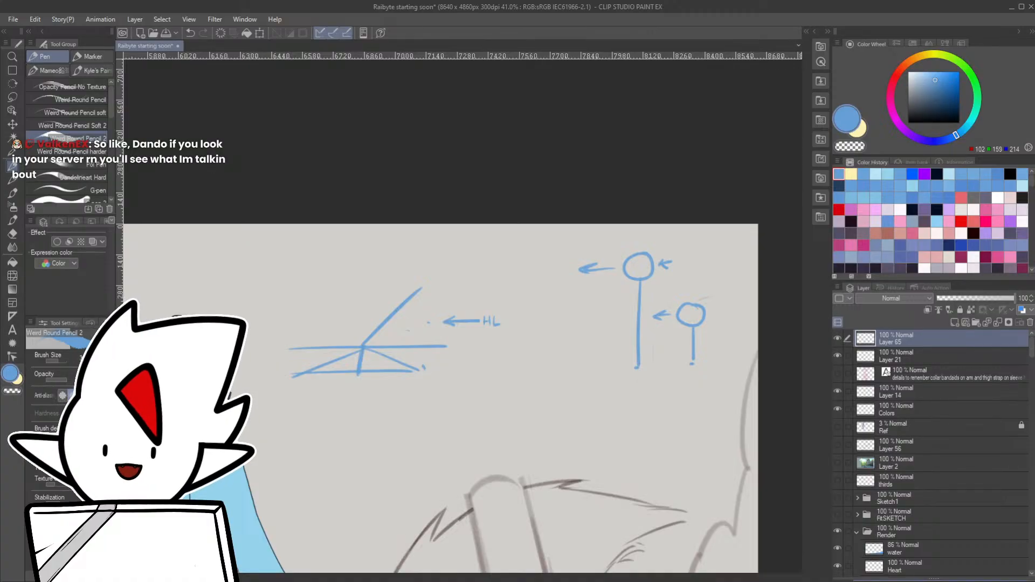
- Add a new top layer and enlarge the reference panel of street figures in the canvas's upper-left corner
mouse_move(461, 398)
left_mouse_down()
mouse_move(569, 362)
mouse_move(574, 348)
left_mouse_up()
key("ctrl+shift+n")
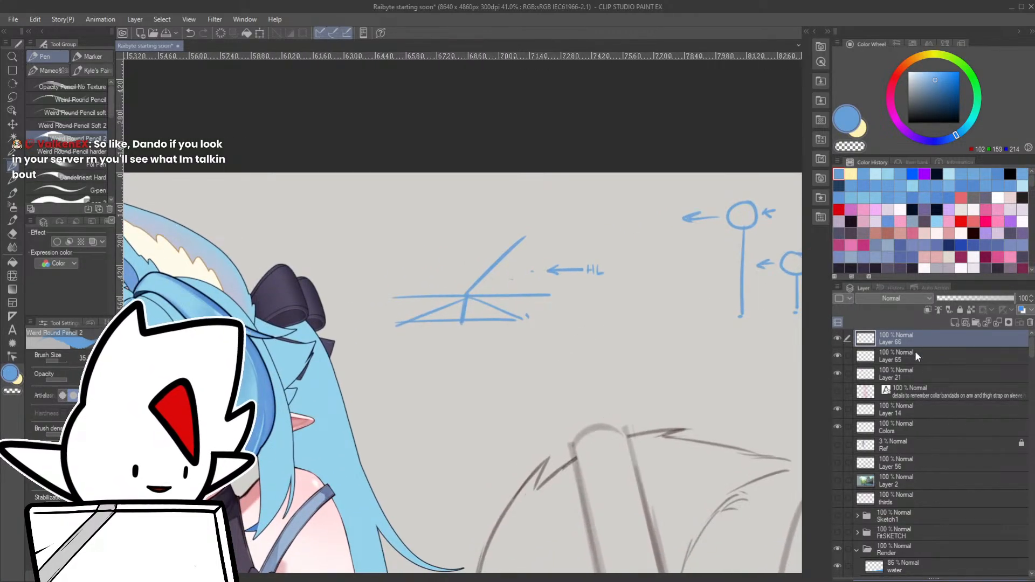
left_click_drag(659, 409, 604, 402)
left_click_drag(550, 423, 721, 406)
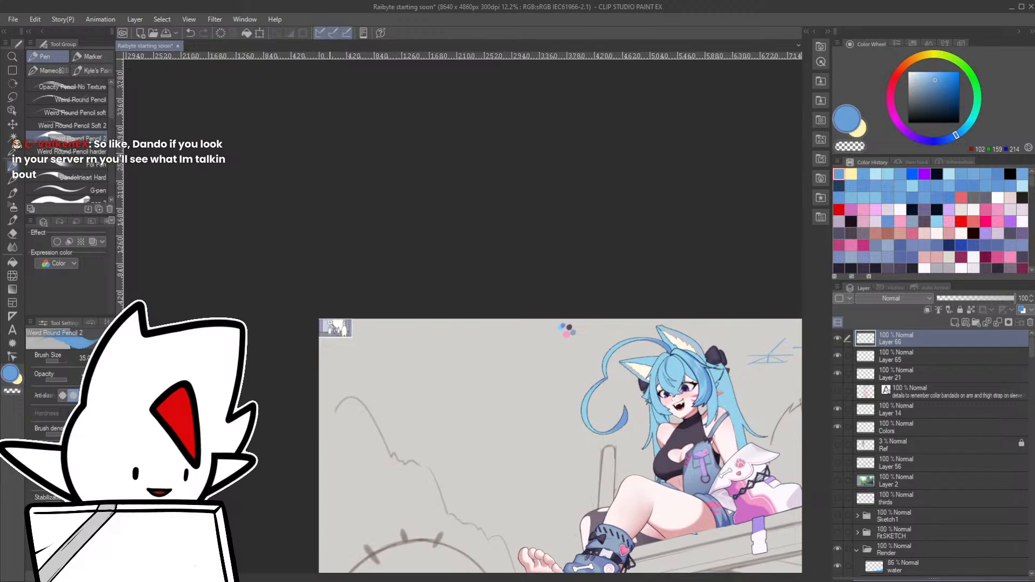
left_click_drag(330, 321, 376, 315)
key("ctrl+t")
left_click_drag(382, 357, 614, 502)
left_click_drag(530, 429, 511, 377)
key("Return")
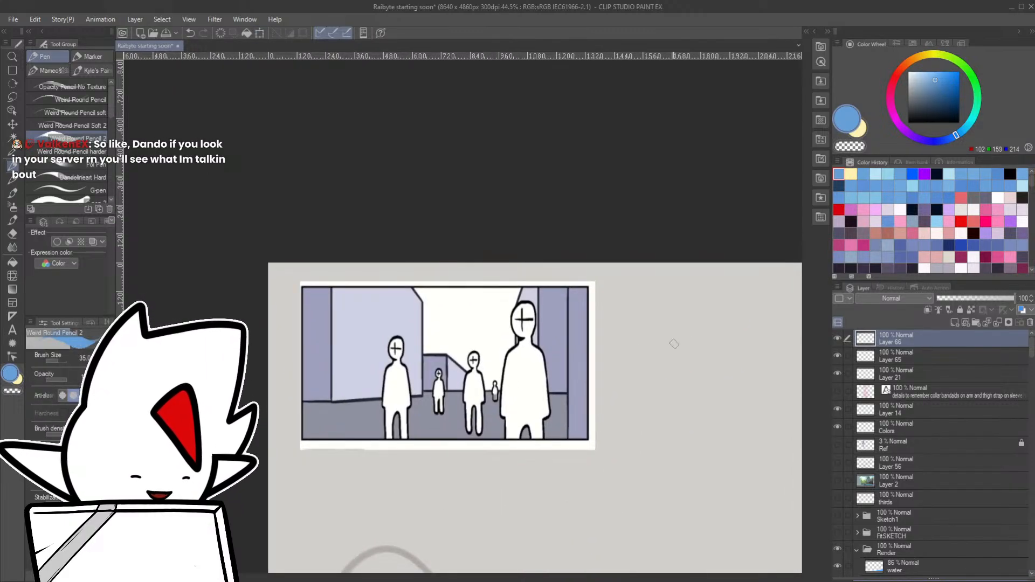
- Sketch a blue stick figure with a round head, tapered torso and two short legs beside the reference panel
mouse_move(687, 335)
left_mouse_down()
mouse_move(693, 373)
mouse_move(677, 341)
left_mouse_up()
left_click_drag(692, 378, 703, 431)
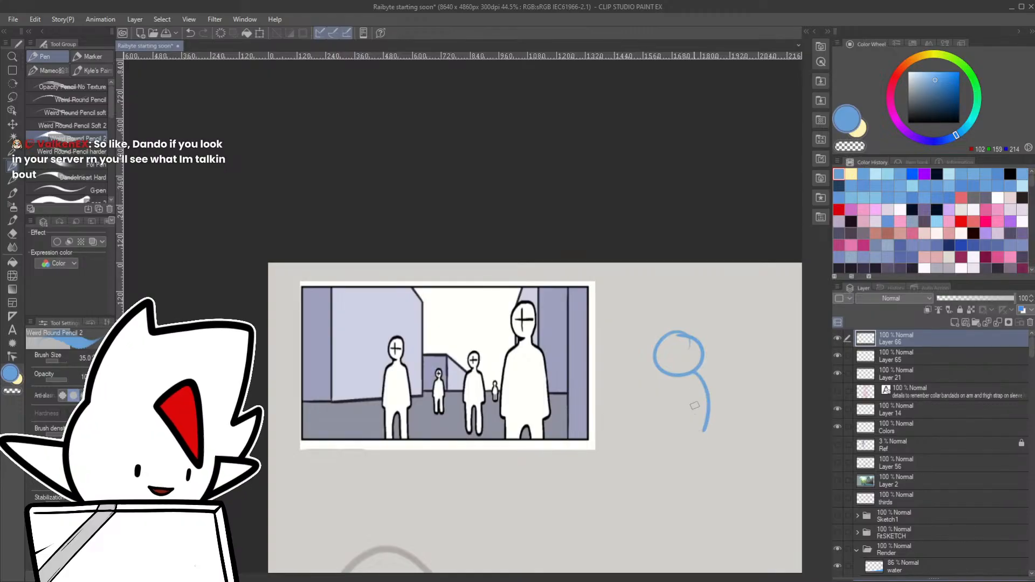
key("ctrl+z")
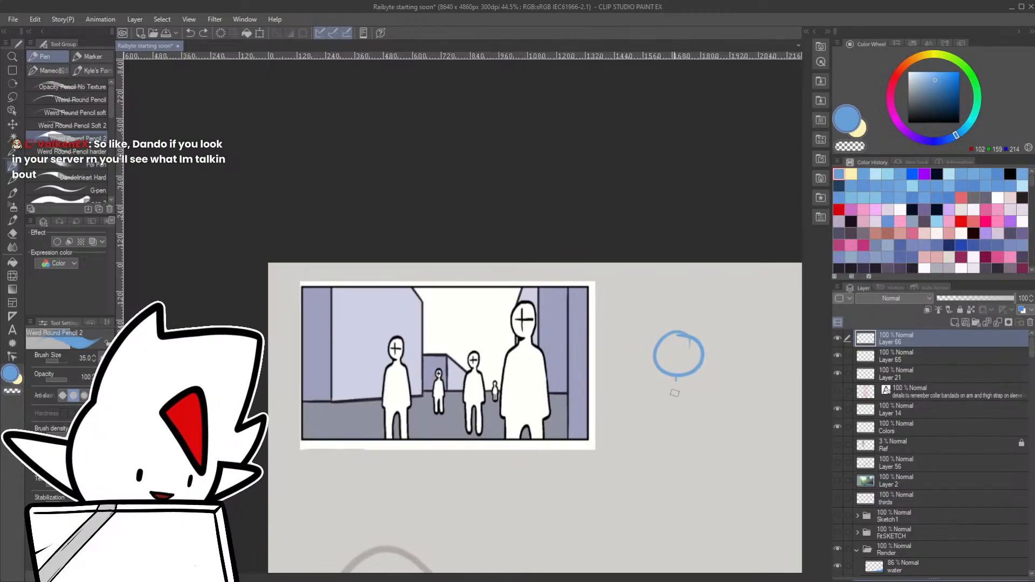
left_click_drag(674, 379, 672, 407)
mouse_move(689, 377)
left_mouse_down()
mouse_move(697, 405)
mouse_move(678, 428)
mouse_move(697, 425)
left_mouse_up()
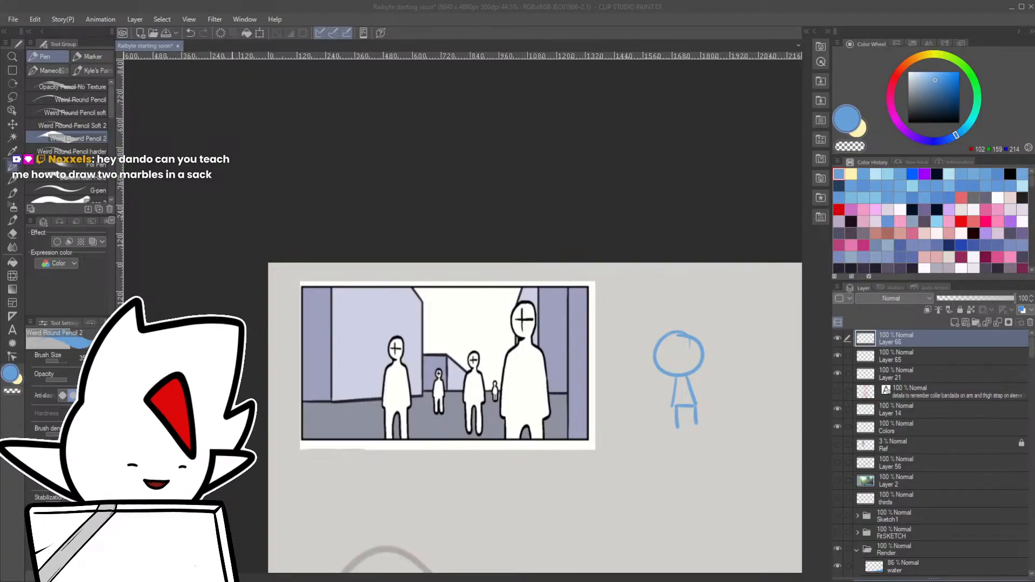
- Try to trace the large foreground figure's head and the middle figure's head and torso in the reference panel
left_click(536, 381)
scroll(643, 406, "down", 1)
scroll(664, 367, "up", 3)
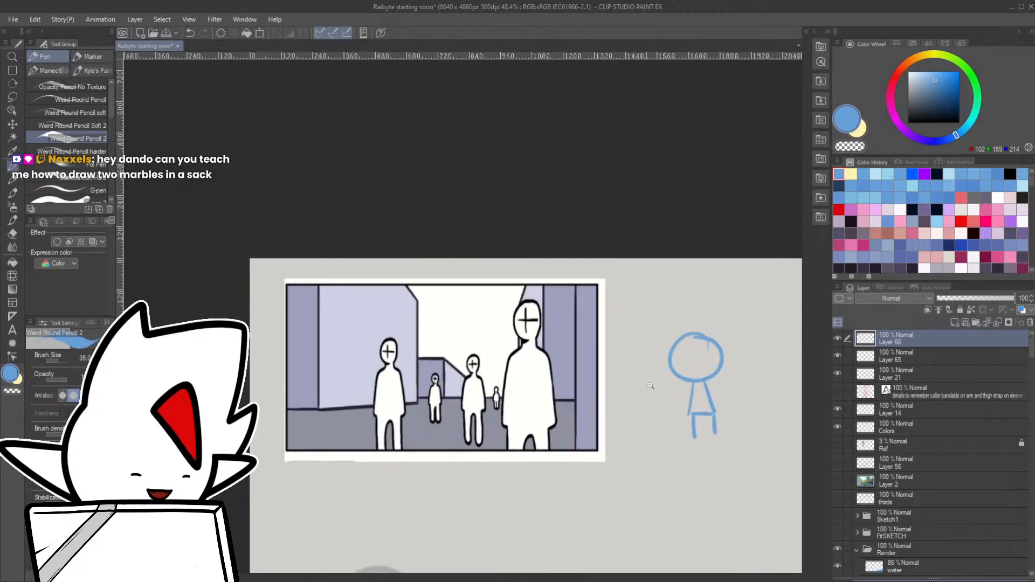
left_click_drag(584, 359, 658, 331)
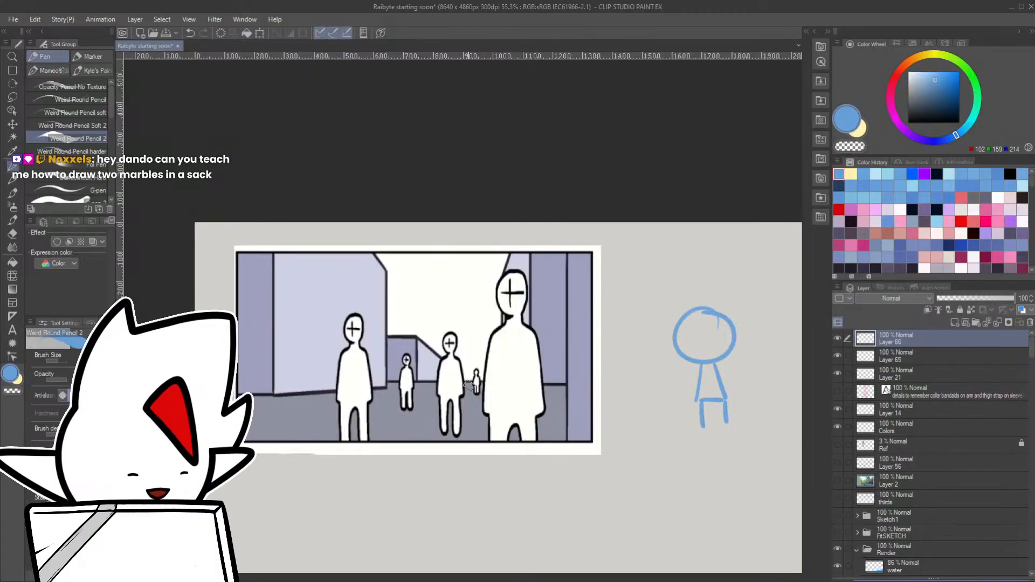
scroll(522, 319, "up", 1)
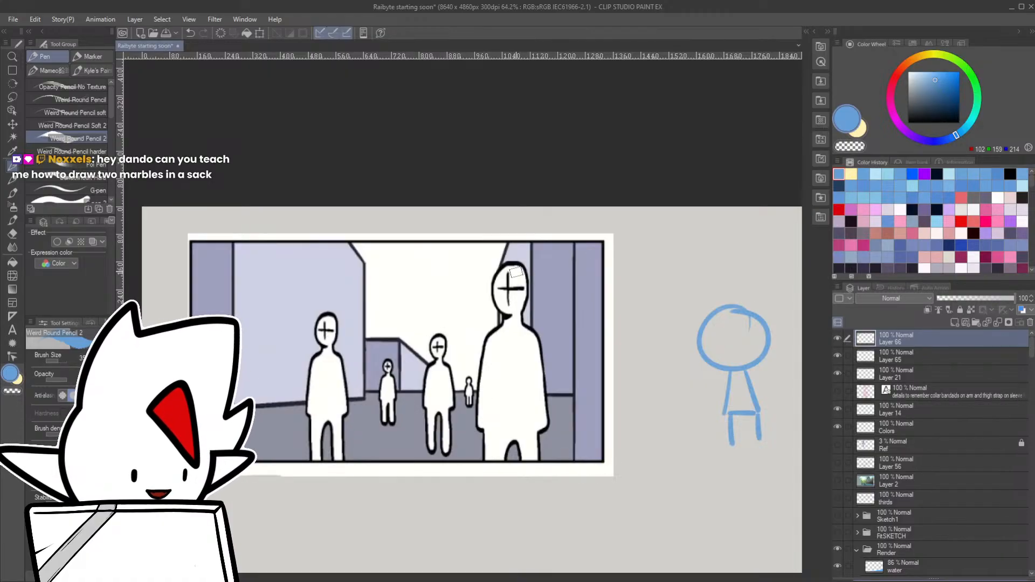
mouse_move(516, 272)
left_mouse_down()
mouse_move(529, 298)
mouse_move(508, 278)
left_mouse_up()
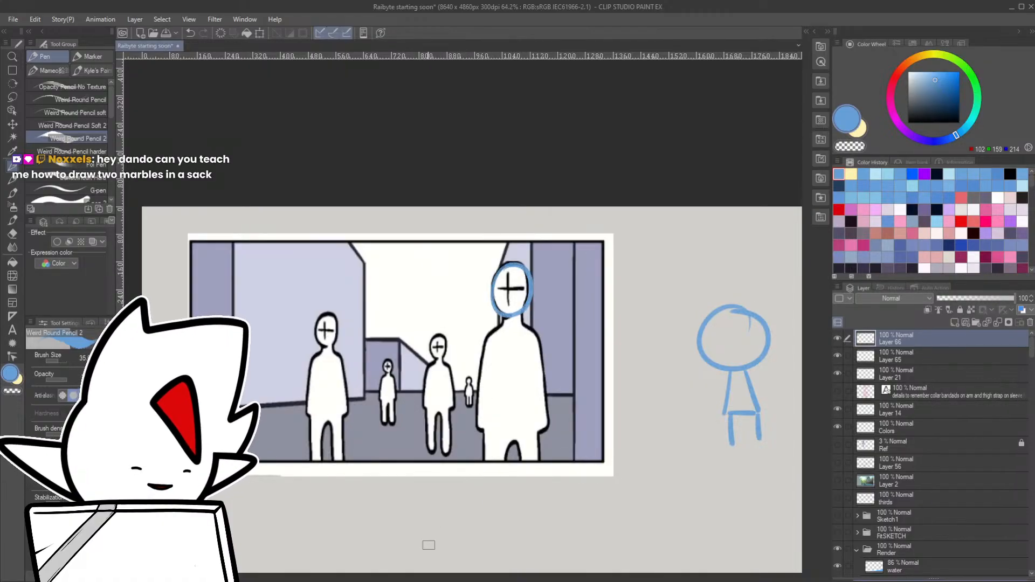
key("ctrl+z")
mouse_move(444, 338)
left_mouse_down()
mouse_move(430, 360)
mouse_move(443, 338)
left_mouse_up()
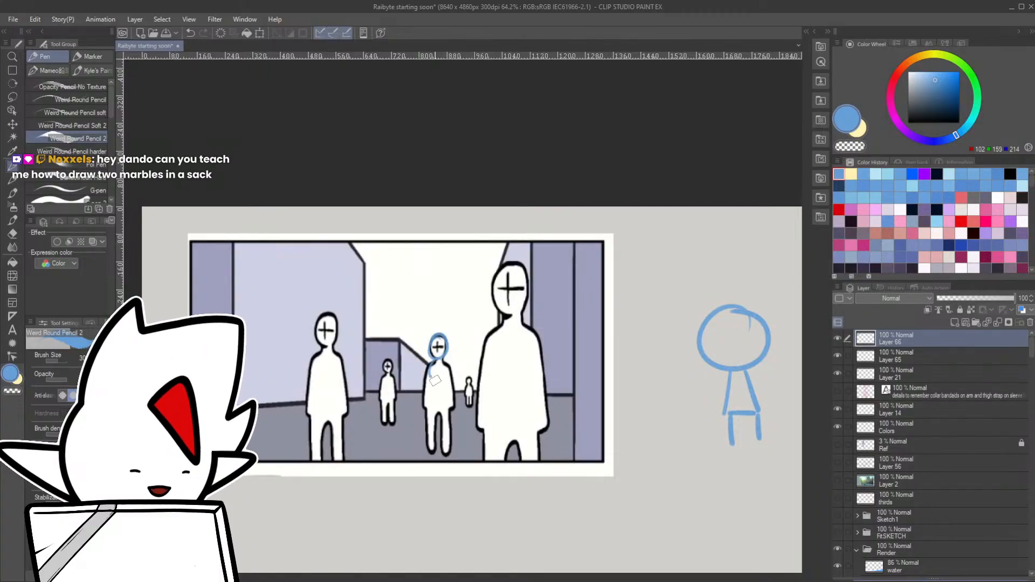
mouse_move(435, 380)
left_mouse_down()
mouse_move(443, 359)
mouse_move(438, 392)
mouse_move(446, 388)
mouse_move(431, 394)
left_mouse_up()
key("ctrl+z")
- Lasso the tracing on the middle figure, and undo the selection and the traced strokes
key("m")
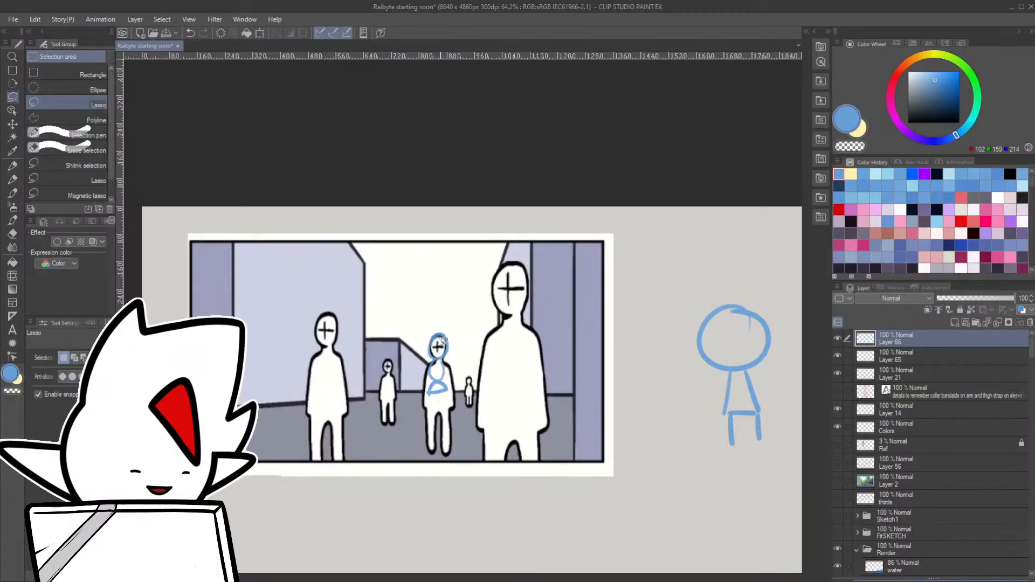
mouse_move(450, 327)
left_mouse_down()
mouse_move(416, 357)
mouse_move(457, 372)
left_mouse_up()
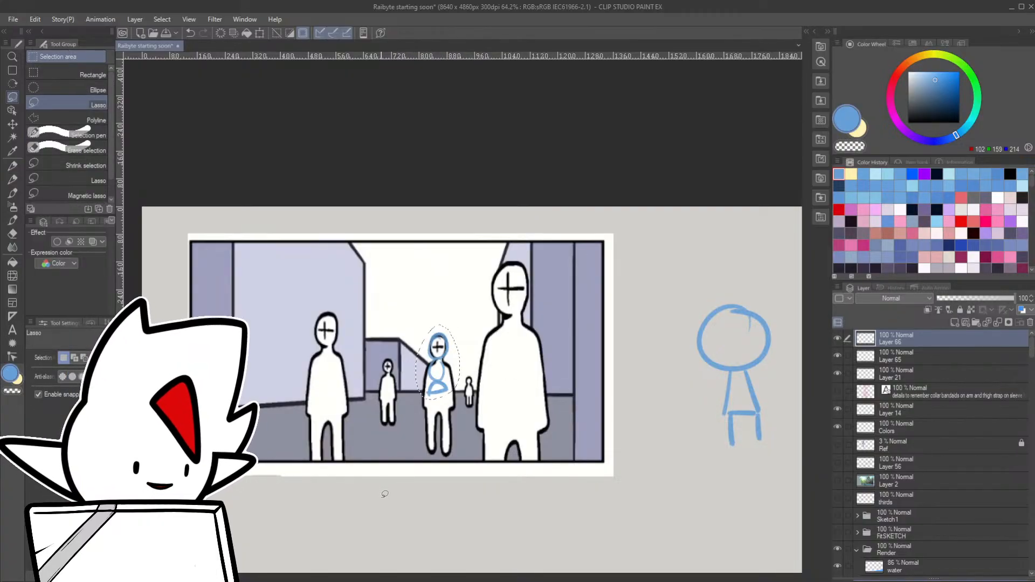
key("ctrl+z")
key("p")
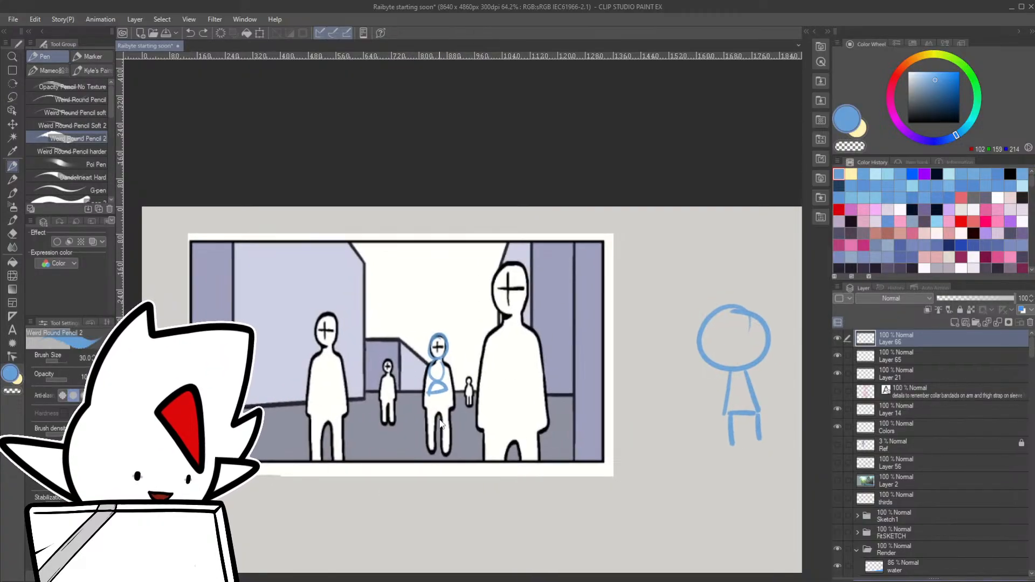
key("ctrl+z")
key("ctrl+z")
key("ctrl+z")
- Add a new top layer and outline the middle street figure's head with stacked torso shapes beneath it
key("ctrl+shift+n")
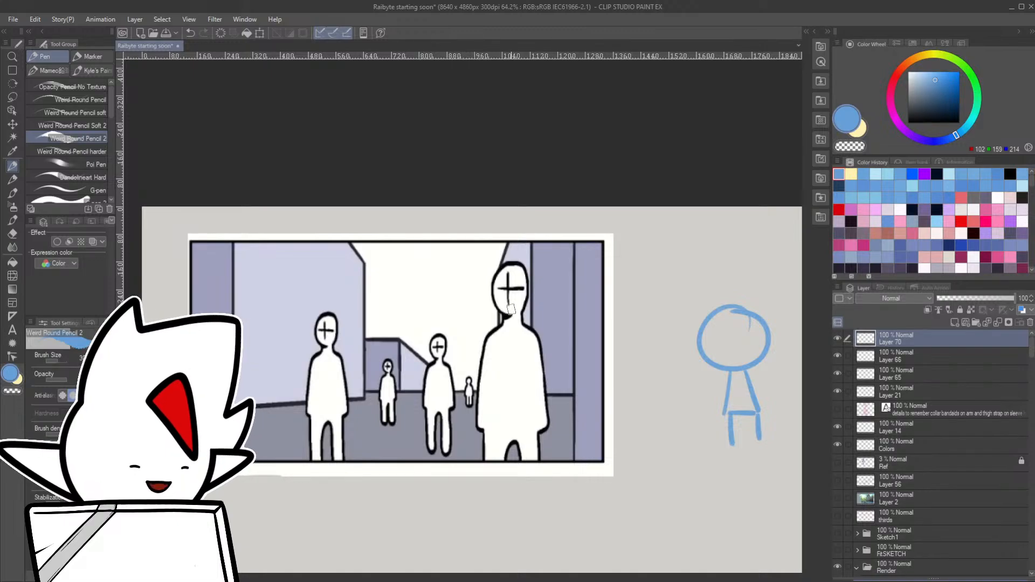
key("p")
key("ctrl+z")
key("p")
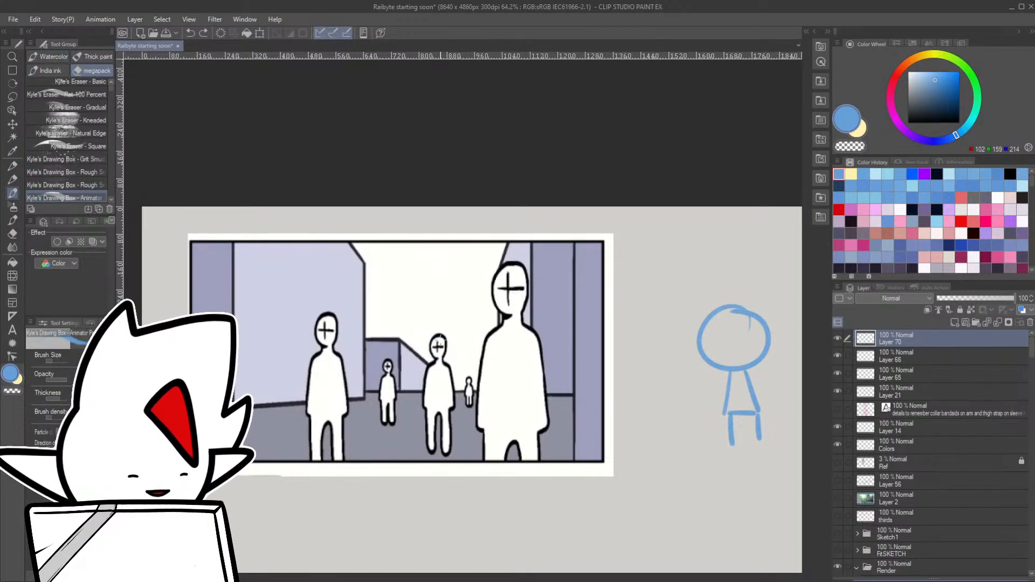
key("p")
mouse_move(438, 336)
left_mouse_down()
mouse_move(437, 360)
mouse_move(443, 337)
left_mouse_up()
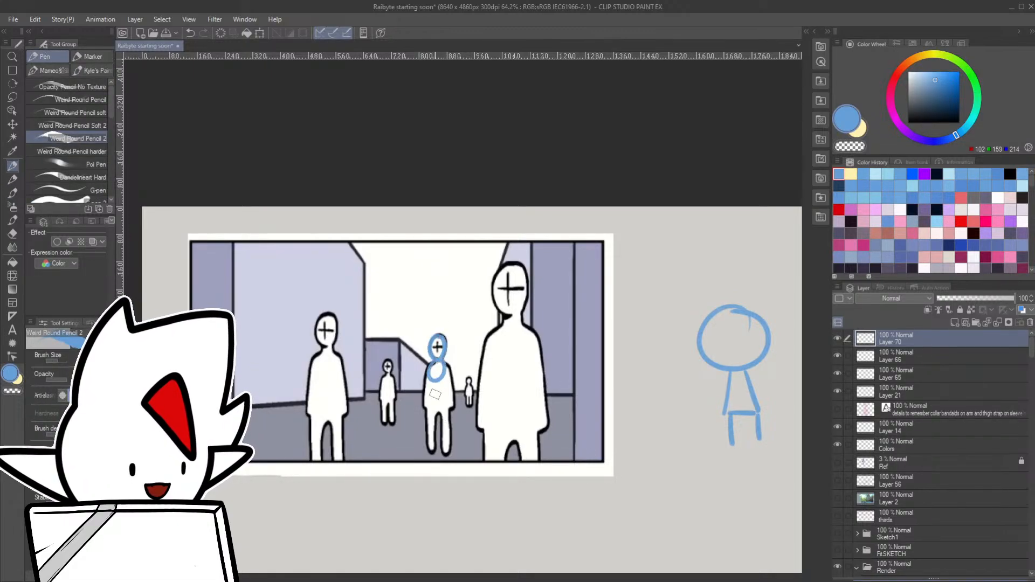
- Lasso the traced head and torso shapes and scale them up over the large foreground figure
key("m")
mouse_move(460, 322)
left_mouse_down()
mouse_move(450, 389)
mouse_move(521, 334)
mouse_move(515, 447)
mouse_move(506, 422)
mouse_move(506, 448)
left_mouse_up()
key("ctrl+t")
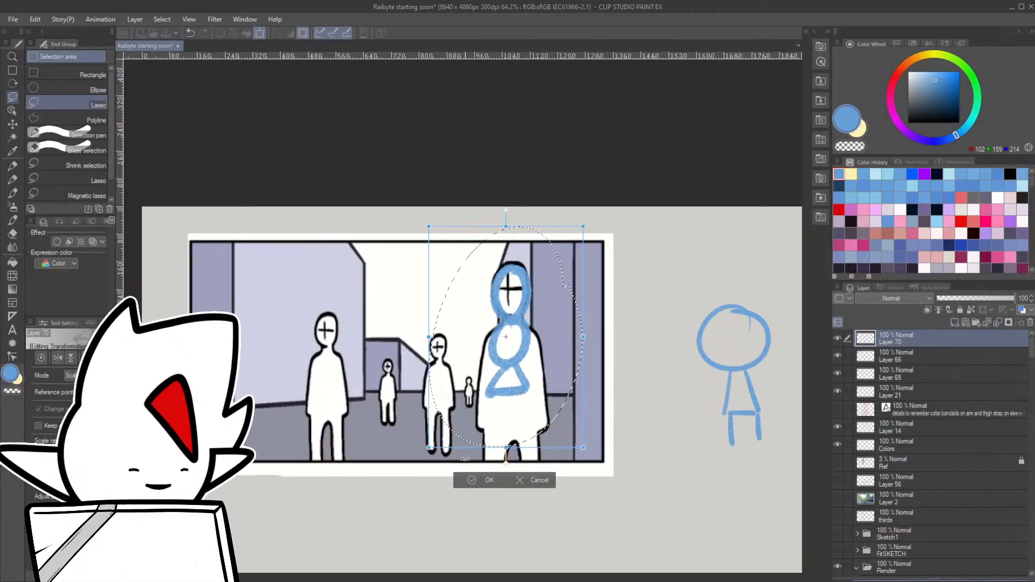
- Move the traced shapes onto the leftmost standing figure, shrink them to fit its head and torso, and deselect
left_click_drag(523, 389, 340, 390)
left_click_drag(324, 228, 322, 298)
left_click_drag(324, 448, 332, 407)
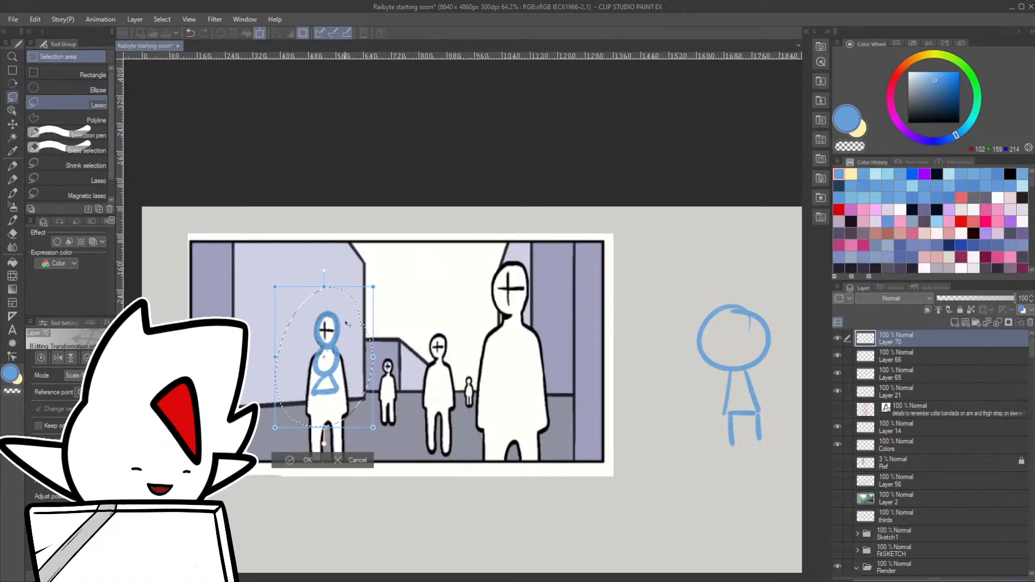
left_click(307, 460)
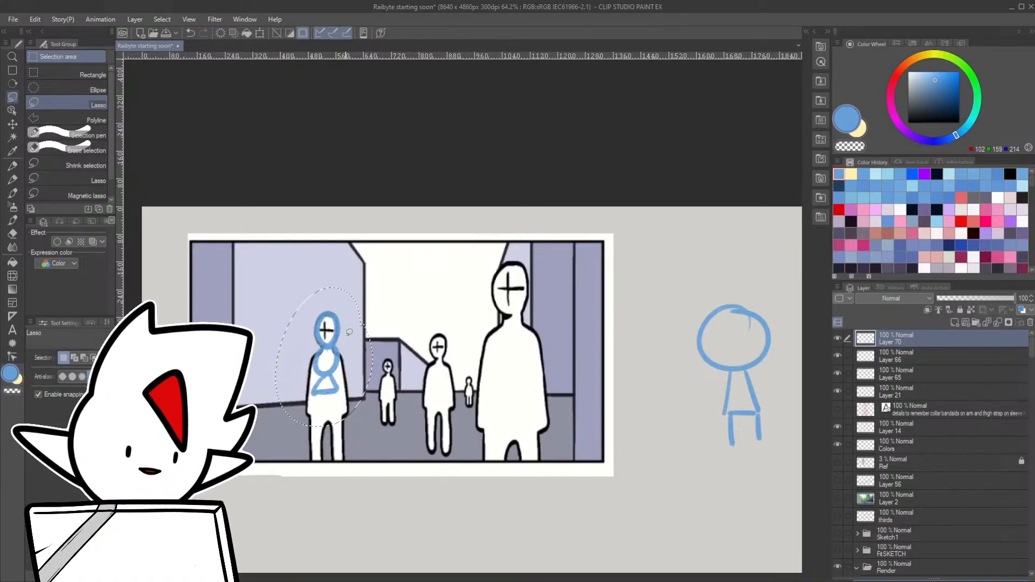
key("ctrl+d")
key("p")
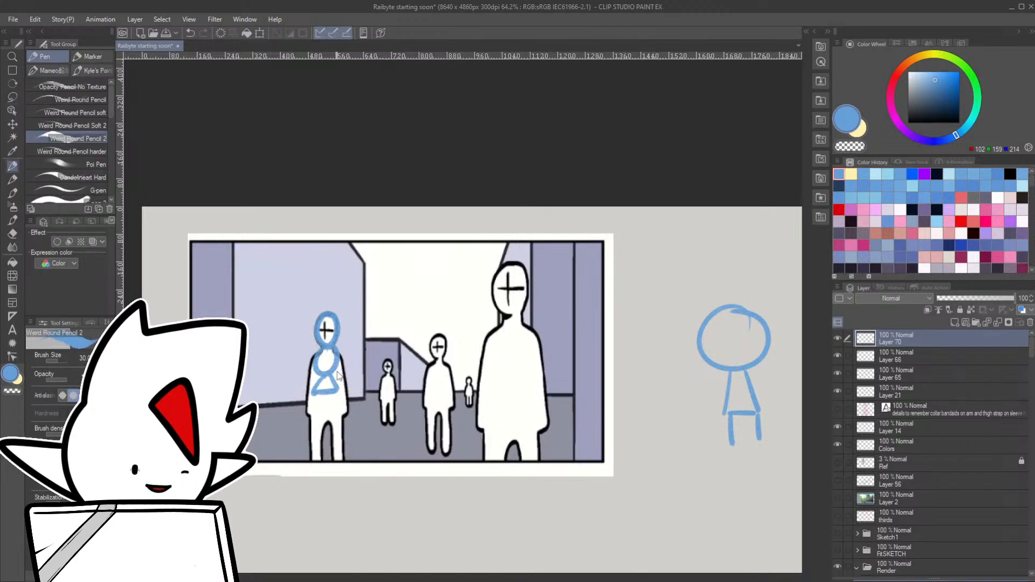
- Move the traced shapes onto the small distant figure by the building and scale them down to match it
mouse_move(332, 375)
left_mouse_down()
mouse_move(348, 364)
mouse_move(395, 377)
left_mouse_up()
key("ctrl+t")
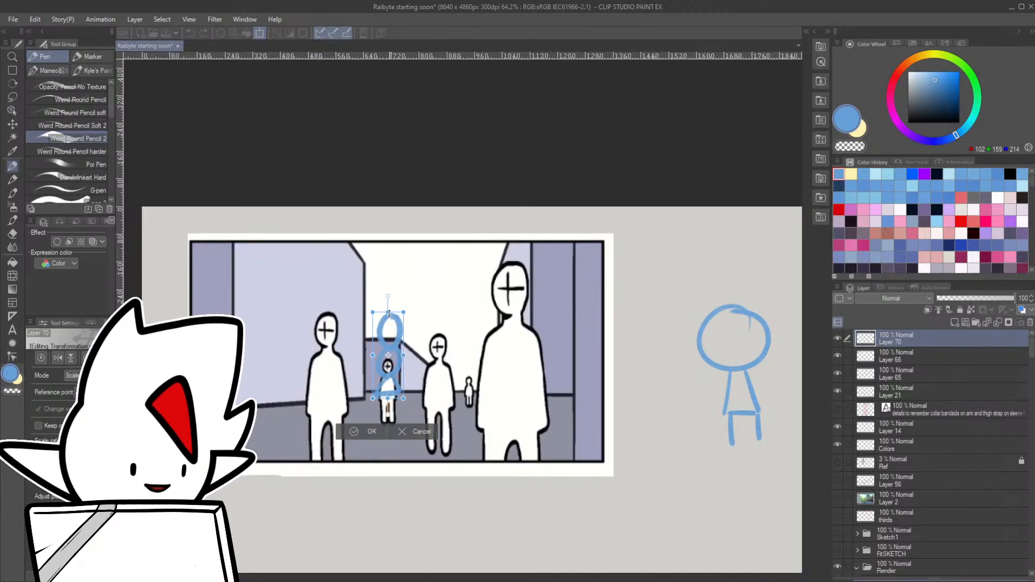
left_click_drag(389, 313, 387, 360)
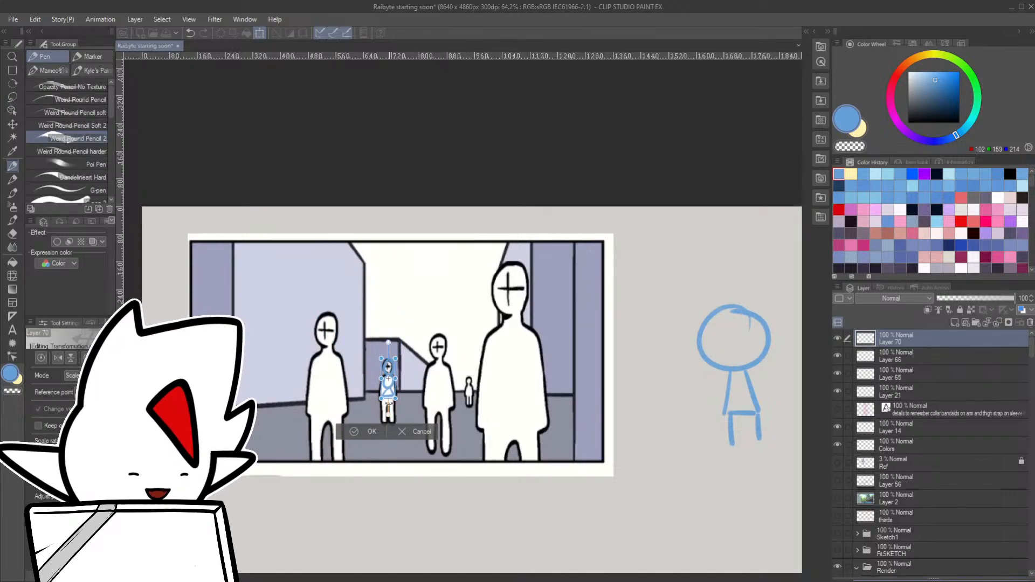
key("Return")
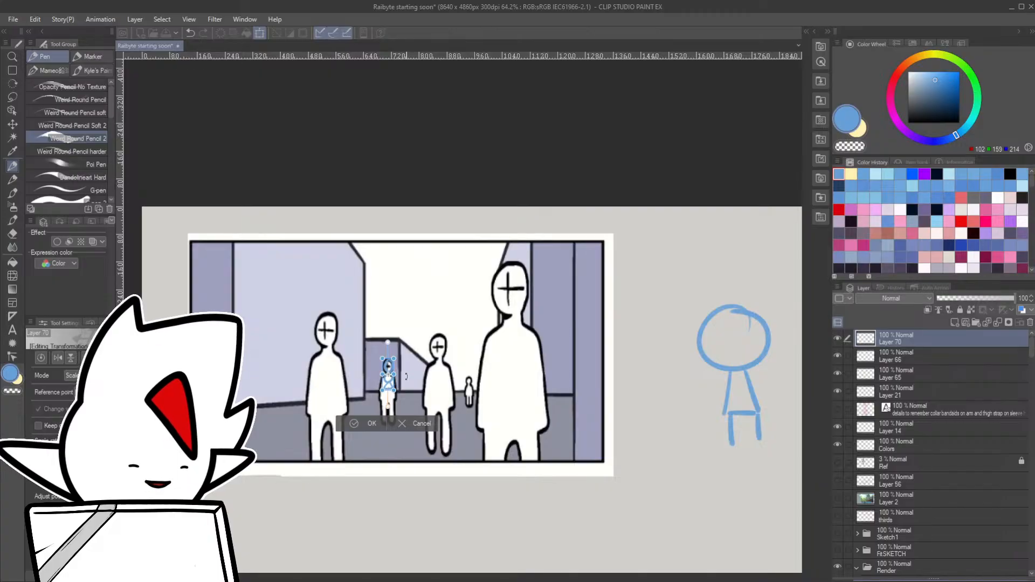
scroll(407, 373, "up", 4)
mouse_move(333, 419)
left_mouse_down()
mouse_move(329, 432)
mouse_move(353, 413)
left_mouse_up()
key("Return")
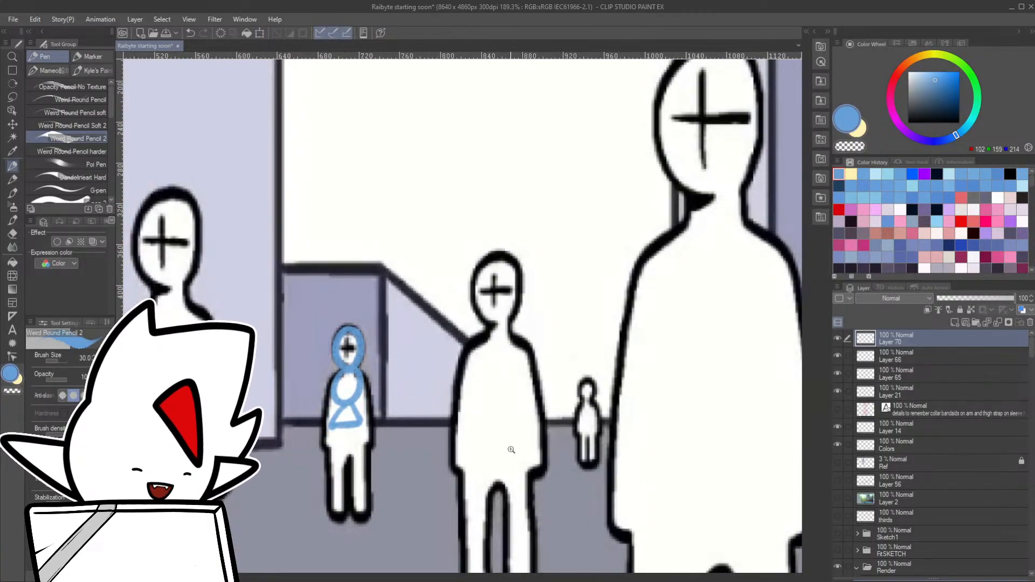
- Lasso the traced shapes on the small distant figure, delete them, and deselect
scroll(511, 442, "down", 3)
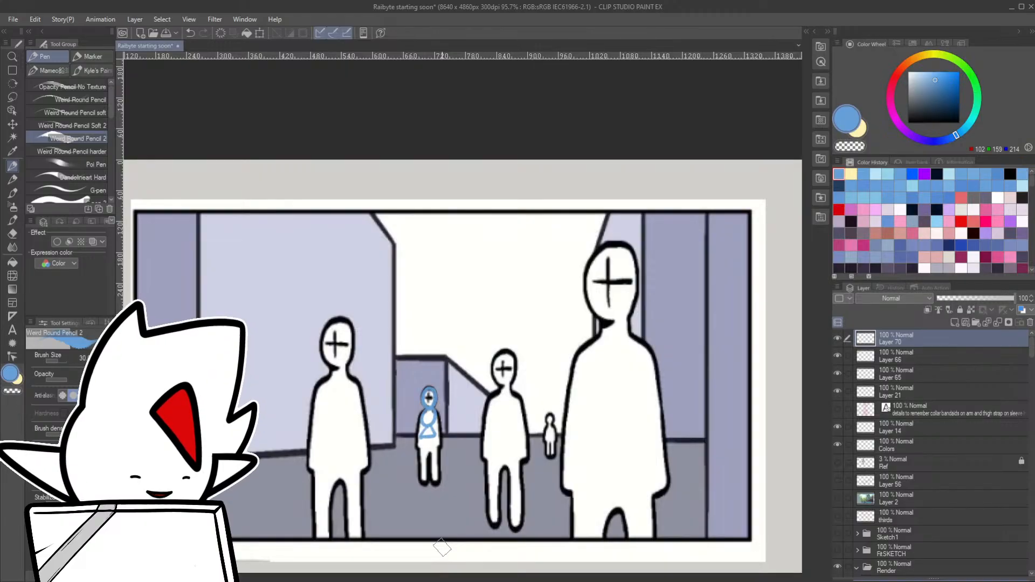
key("m")
mouse_move(463, 395)
left_mouse_down()
mouse_move(423, 487)
mouse_move(449, 467)
left_mouse_up()
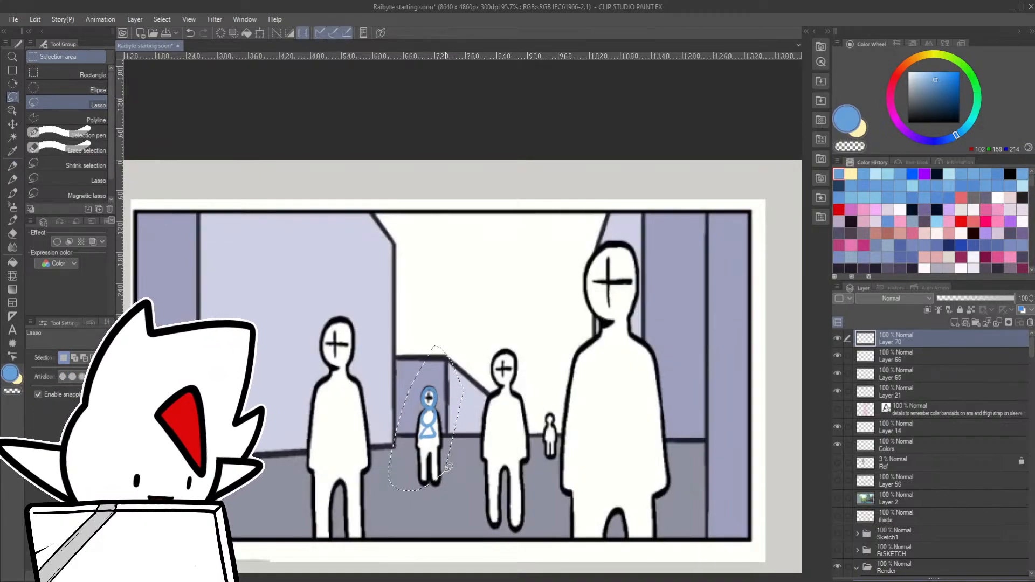
key("Delete")
scroll(571, 462, "down", 3)
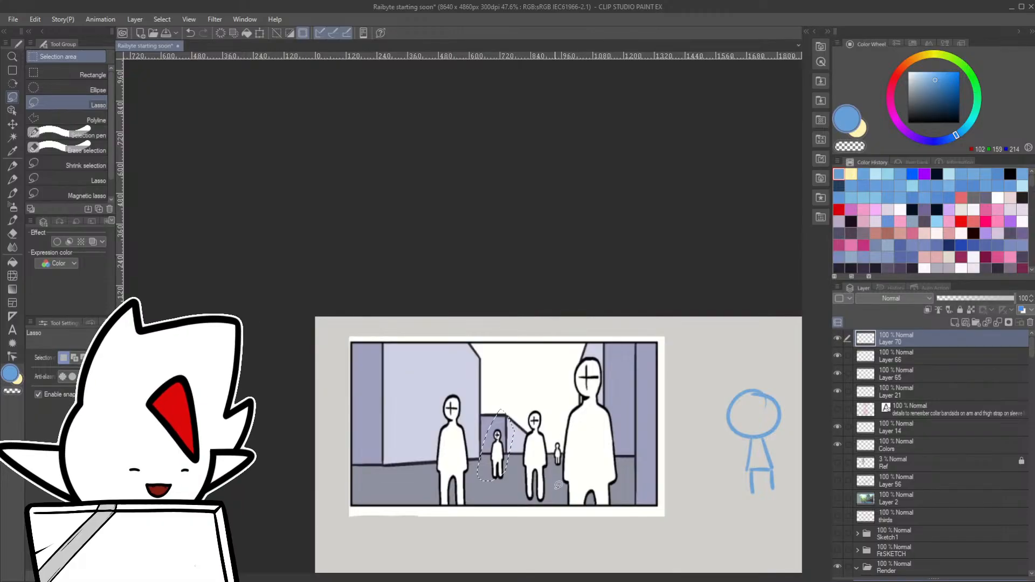
left_click_drag(602, 467, 549, 454)
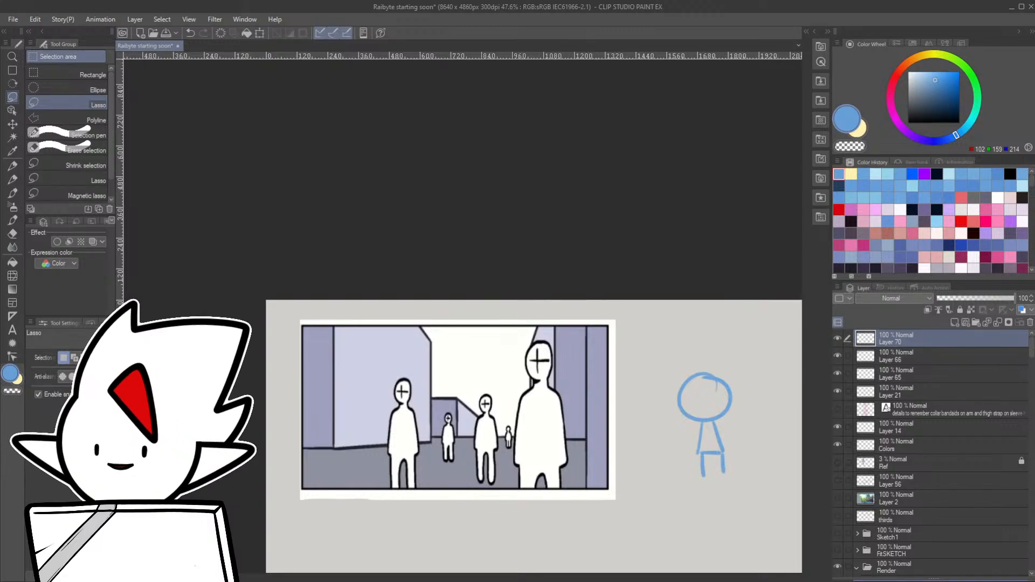
- Open the Horizon Line post in the browser and paste its street-figures panel onto the canvas as a new layer
key("alt+Tab")
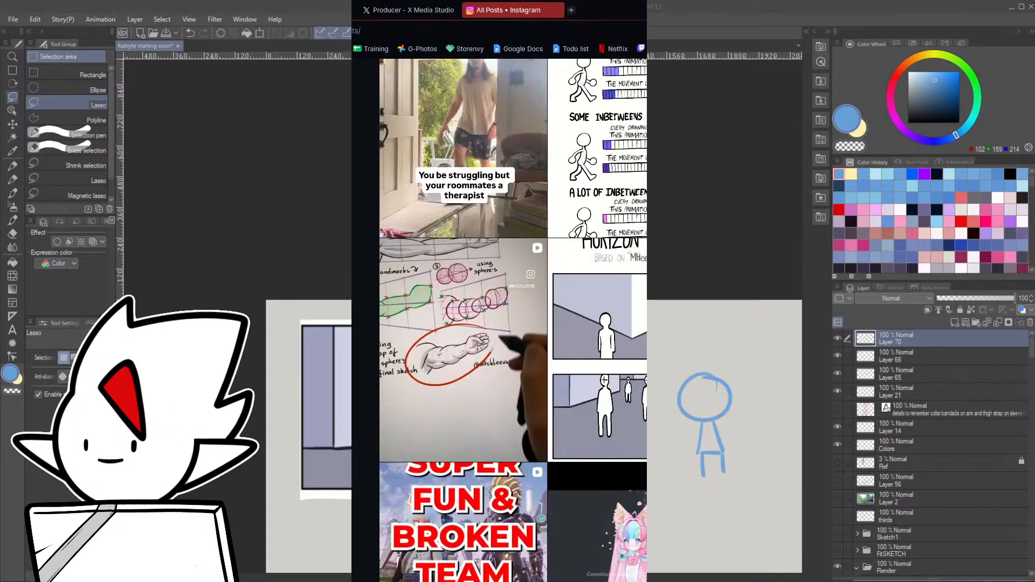
left_click(599, 345)
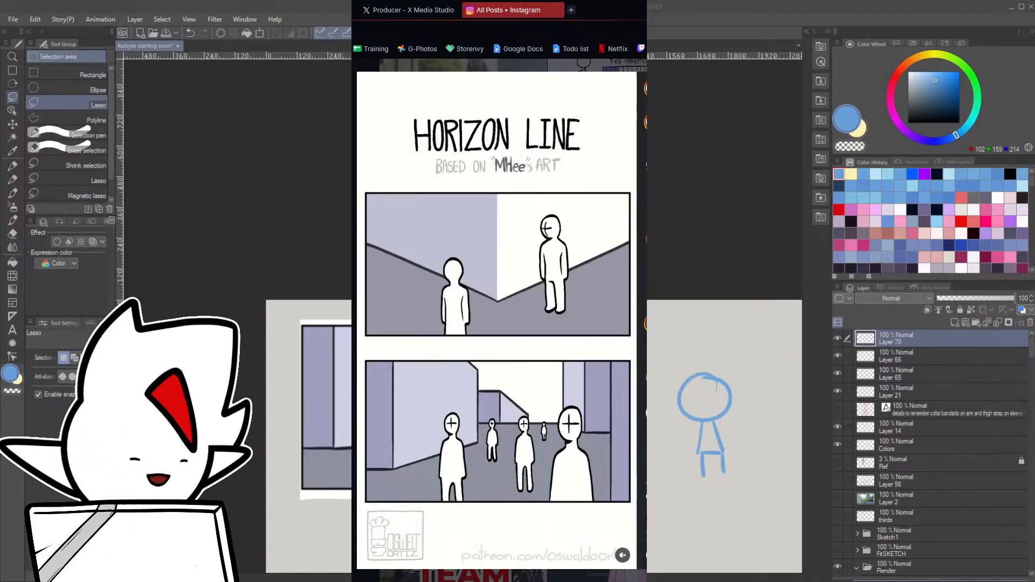
key("ctrl+v")
left_click_drag(463, 377, 505, 207)
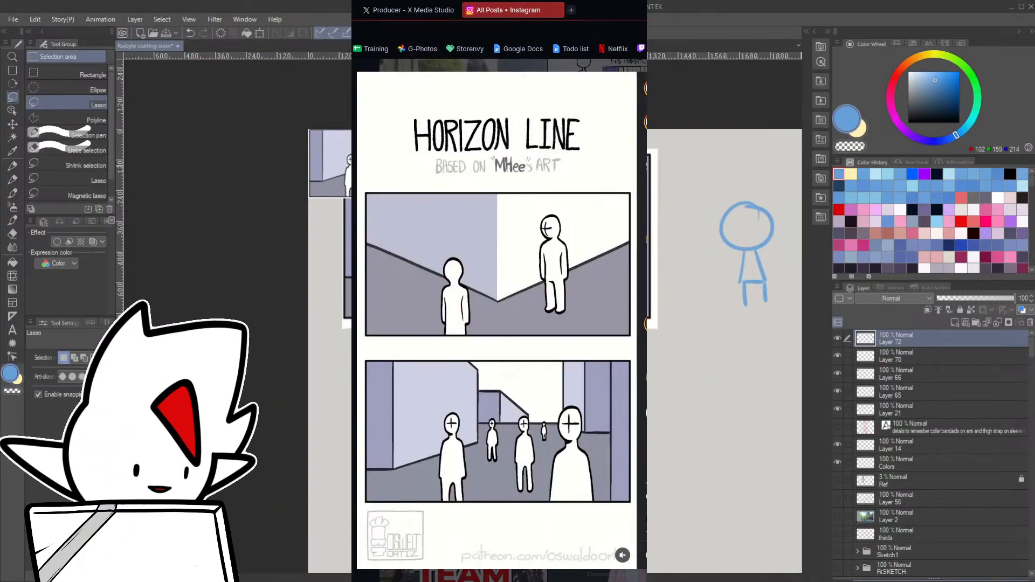
- Move the pasted panel below the first reference panel and enlarge it to a similar size
key("p")
left_click_drag(373, 164, 458, 232)
key("ctrl+t")
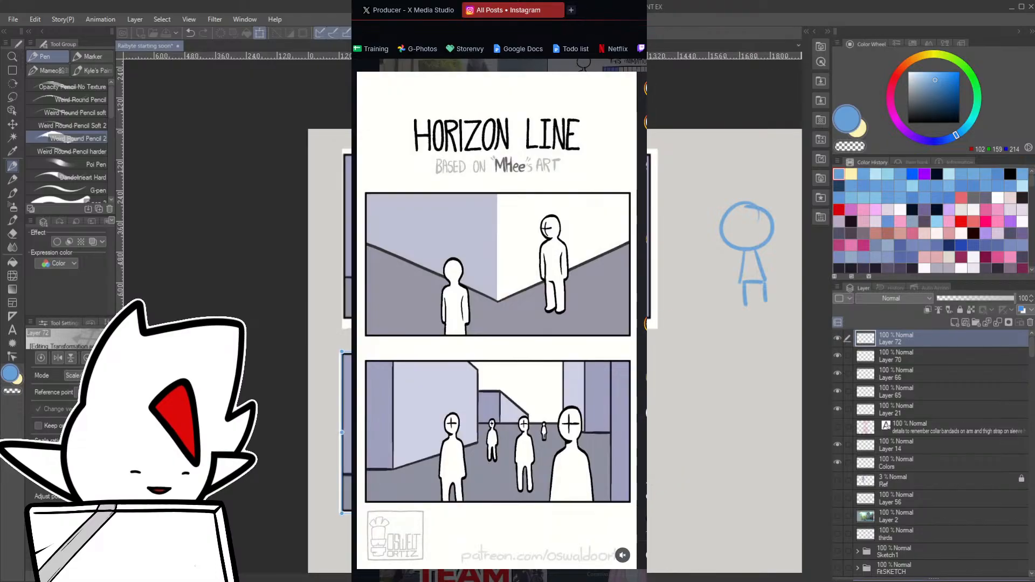
key("Return")
- Sketch a second blue figure below the stick figure, with a wide oval head and two long body lines
left_click_drag(744, 278, 703, 232)
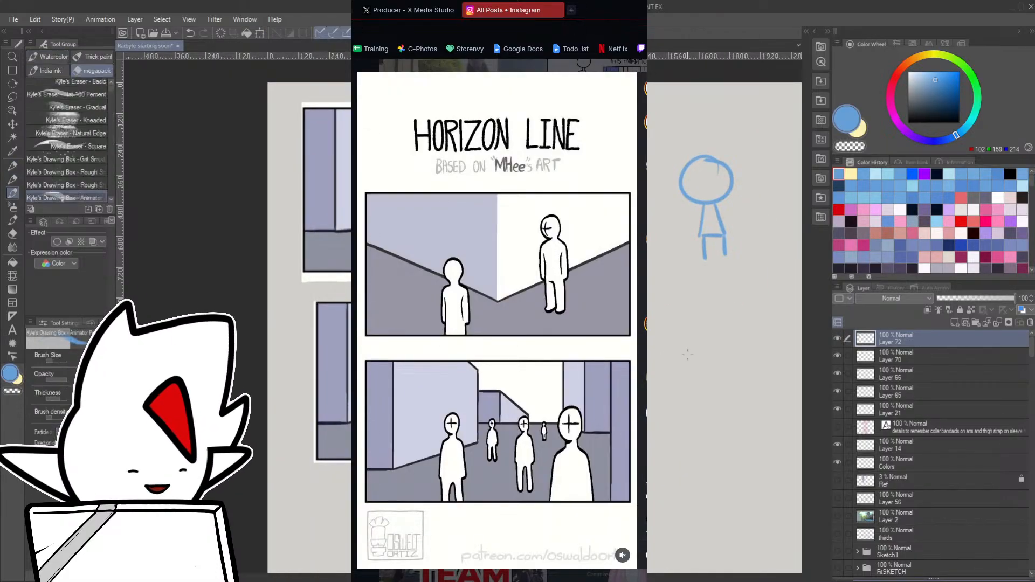
mouse_move(721, 338)
left_mouse_down()
mouse_move(675, 370)
mouse_move(739, 346)
mouse_move(712, 331)
left_mouse_up()
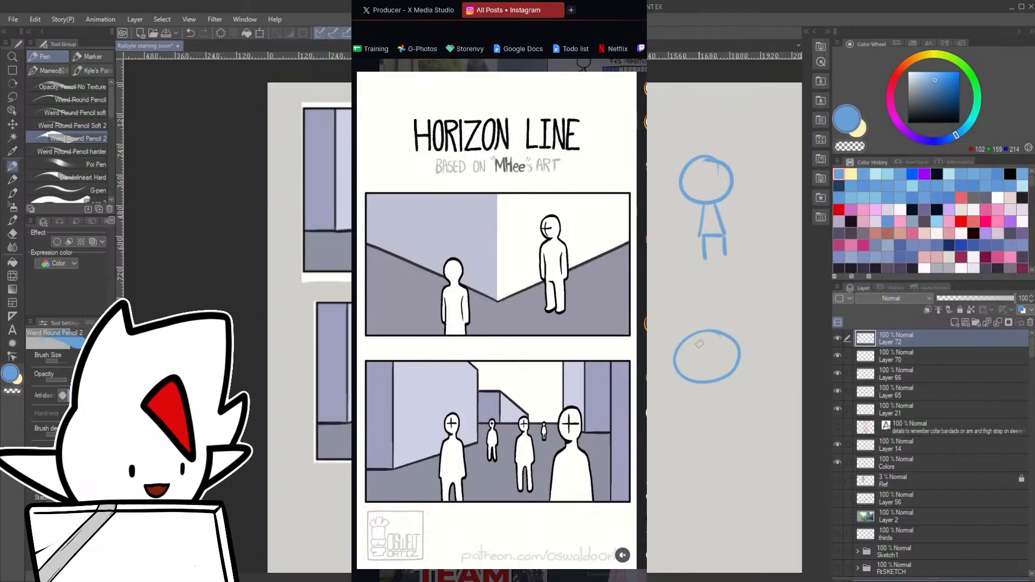
mouse_move(701, 383)
left_mouse_down()
mouse_move(696, 424)
mouse_move(732, 435)
left_mouse_up()
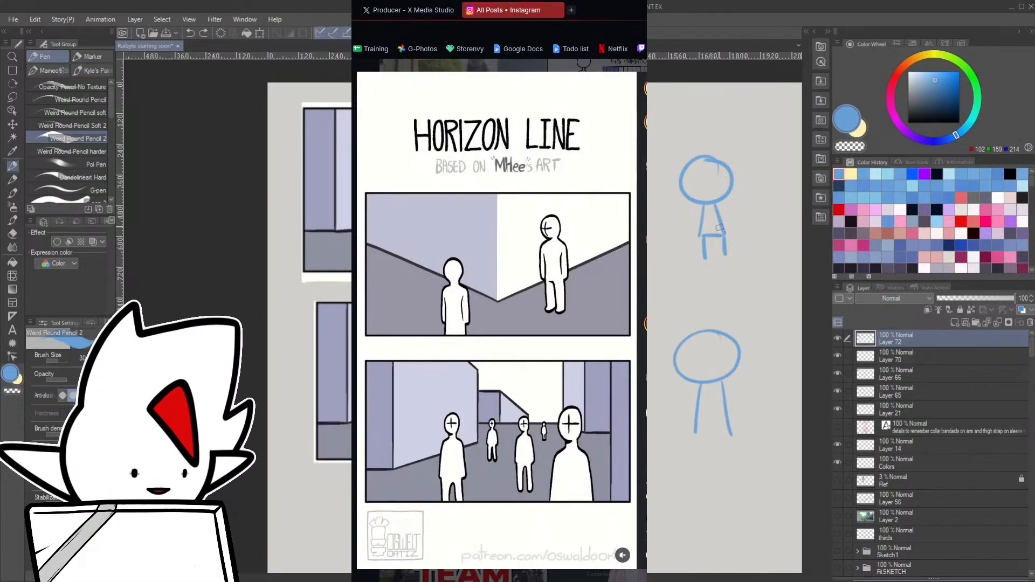
- Lasso the upper blue stick figure, squash it vertically from above, and clear the selection
key("m")
mouse_move(741, 155)
left_mouse_down()
mouse_move(748, 165)
mouse_move(713, 148)
left_mouse_up()
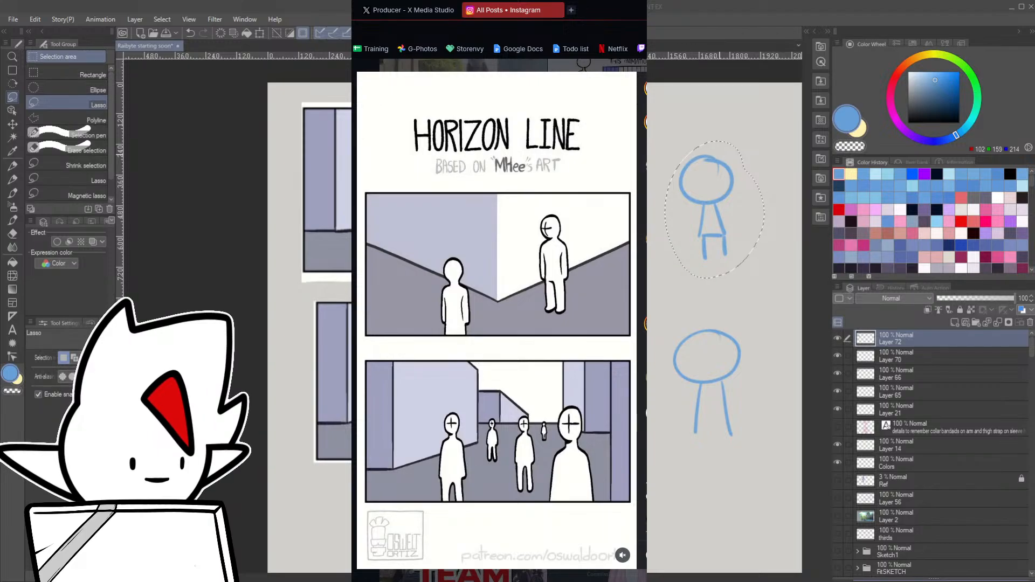
left_click(728, 171, "ctrl+shift")
key("ctrl+t")
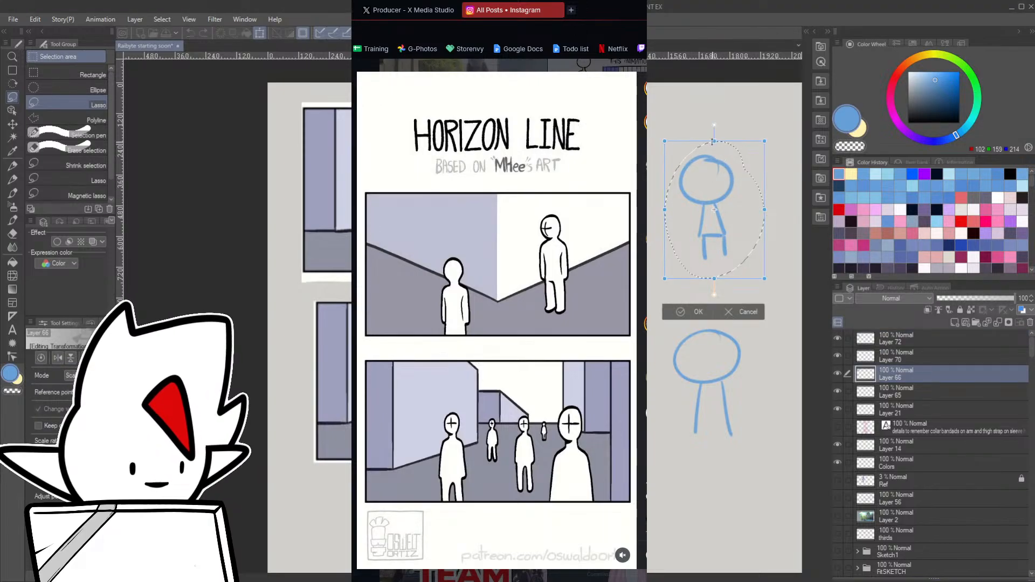
left_click_drag(714, 142, 714, 177)
key("Return")
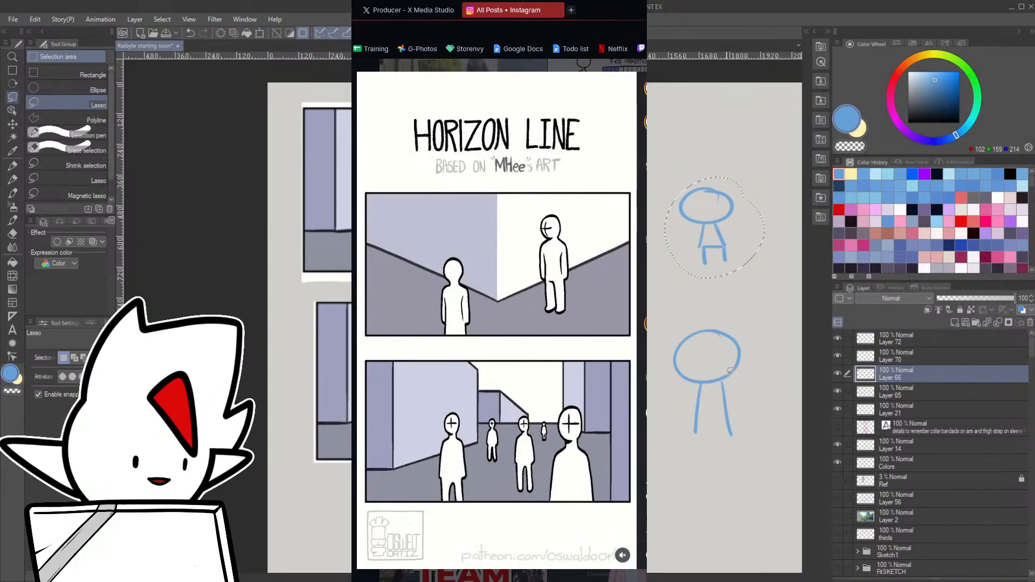
key("ctrl+d")
- Finish the lower figure with a hip line and two legs, draw an arrow from its head to the second panel, and bring Layer 66 topmost
key("p")
mouse_move(694, 435)
left_mouse_down()
mouse_move(728, 437)
mouse_move(696, 435)
mouse_move(696, 491)
left_mouse_up()
mouse_move(731, 439)
left_mouse_down()
mouse_move(731, 494)
mouse_move(687, 491)
left_mouse_up()
left_click_drag(672, 357, 647, 360)
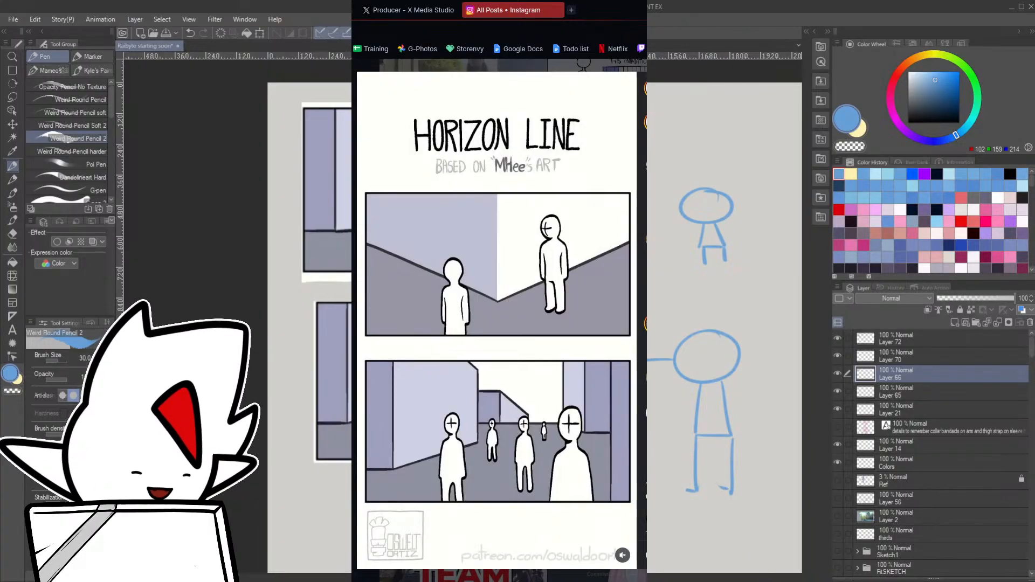
left_click_drag(903, 371, 901, 337)
key("e")
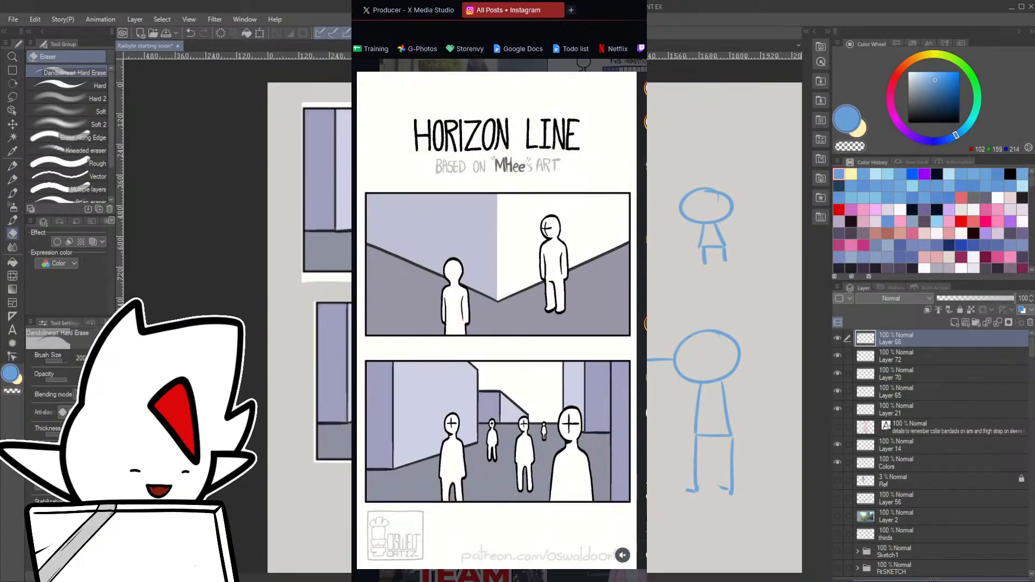
key("p")
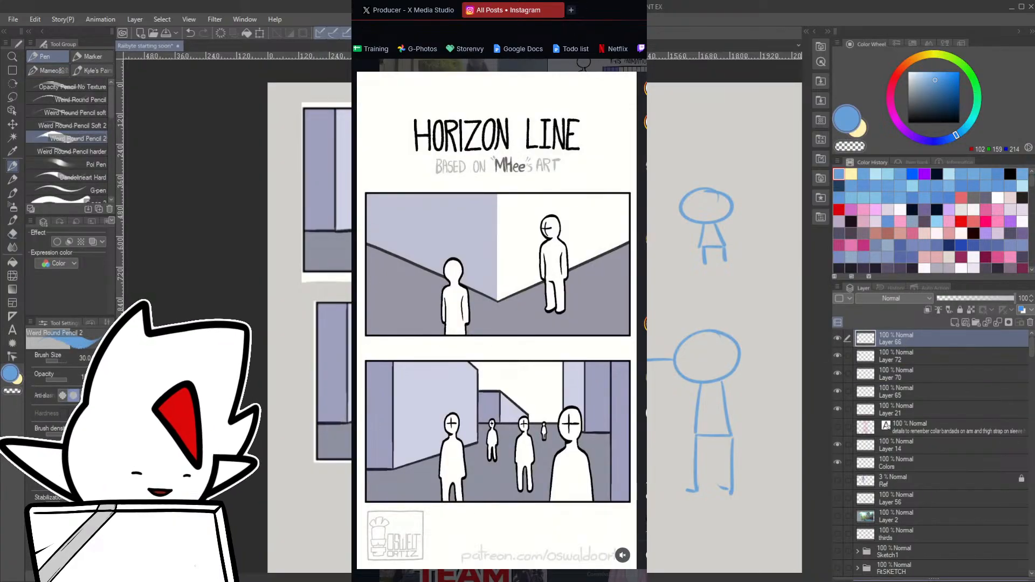
key("ctrl+z")
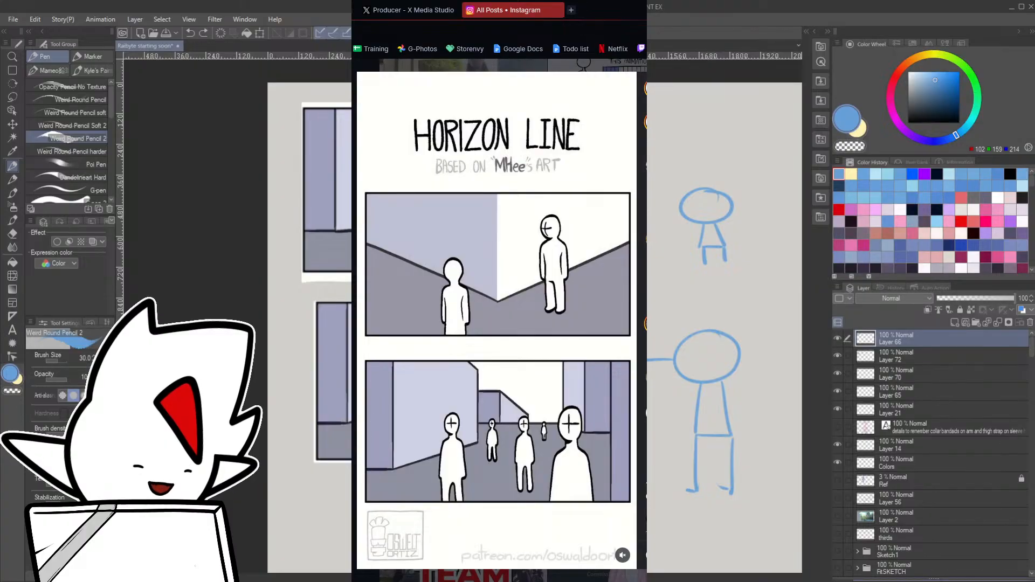
key("ctrl+y")
key("m")
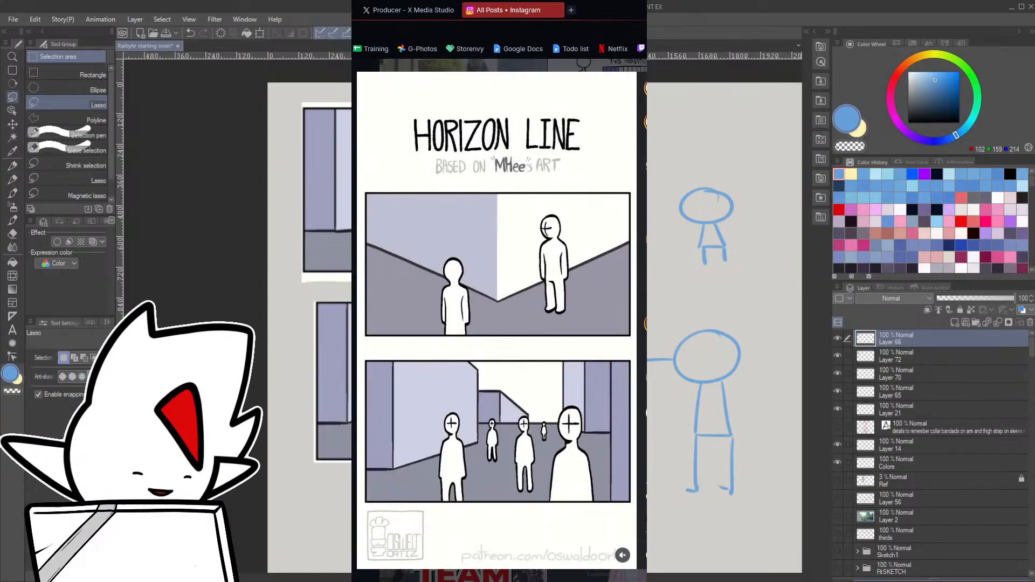
key("e")
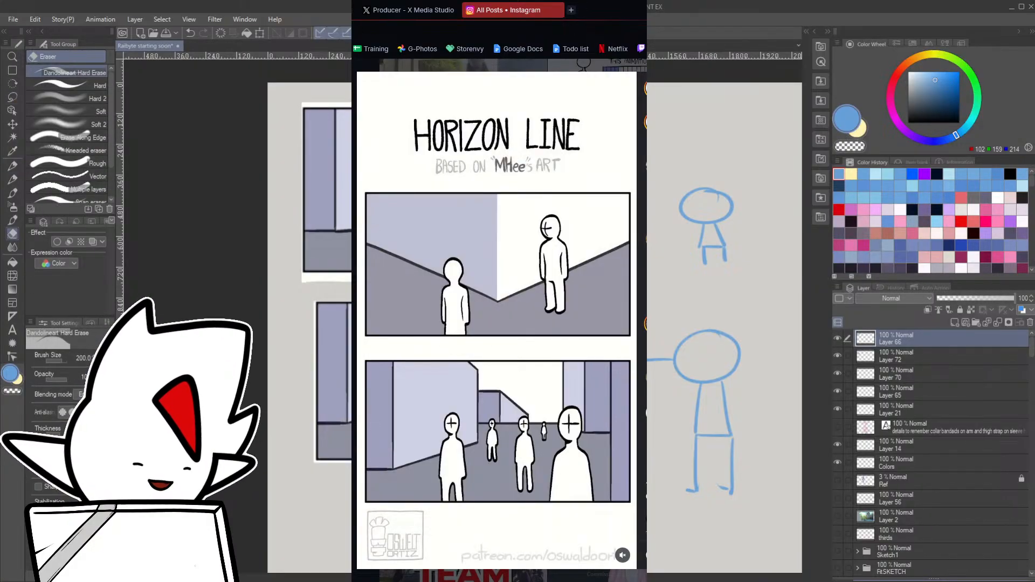
key("ctrl+plus")
key("p")
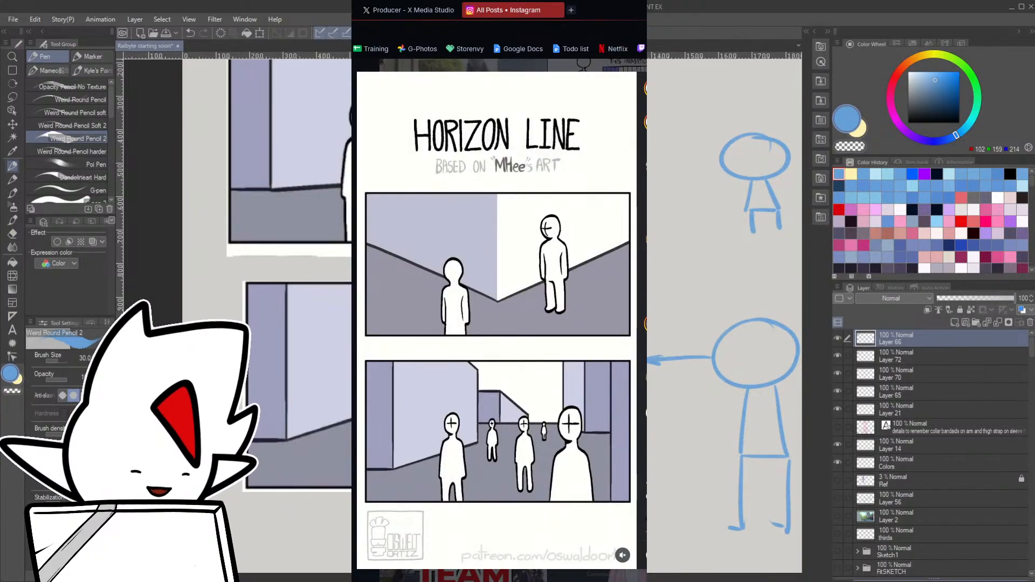
key("ctrl+minus")
key("e")
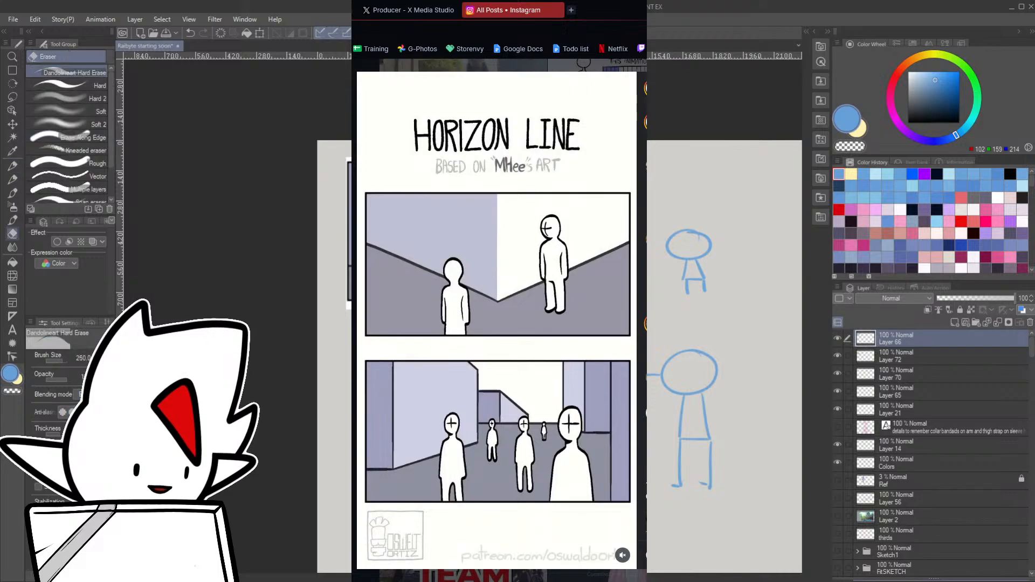
key("ctrl+plus")
key("p")
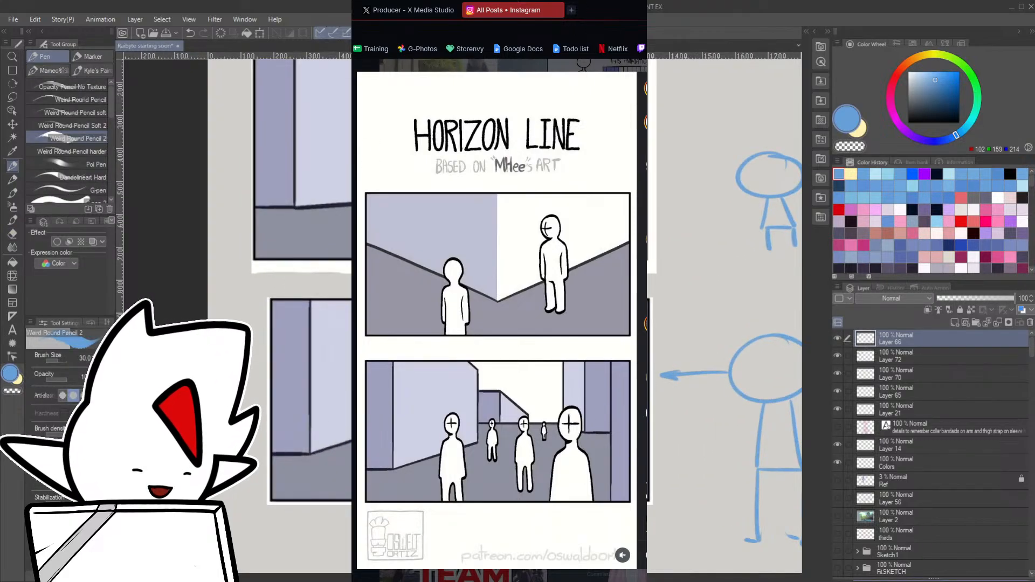
key("ctrl+z")
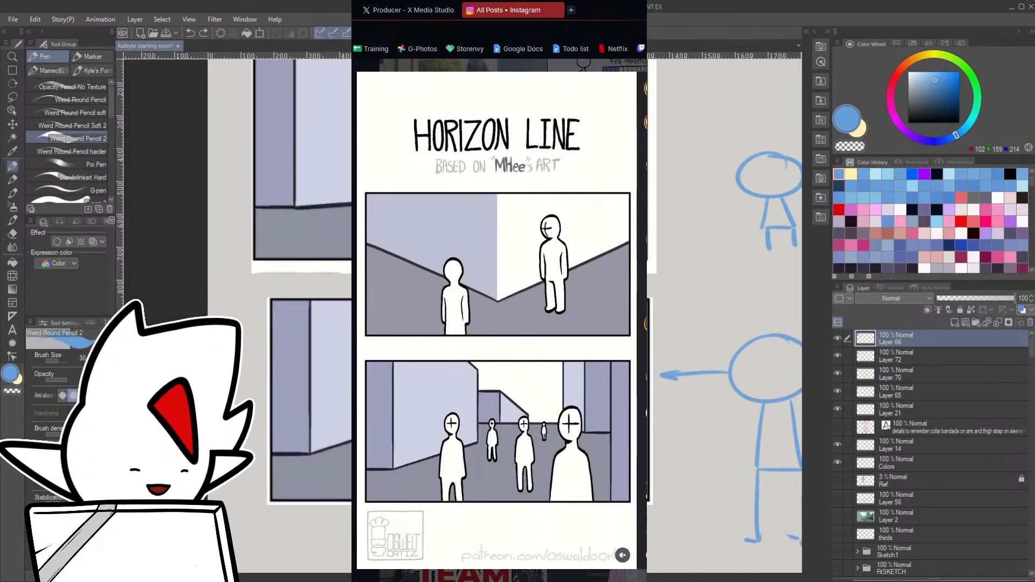
key("ctrl+plus")
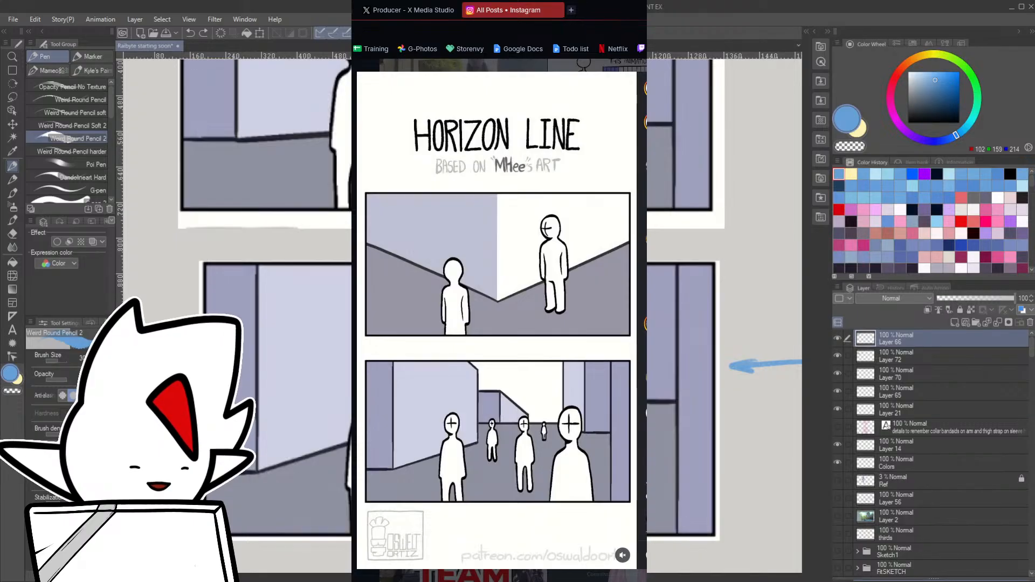
key("ctrl+y")
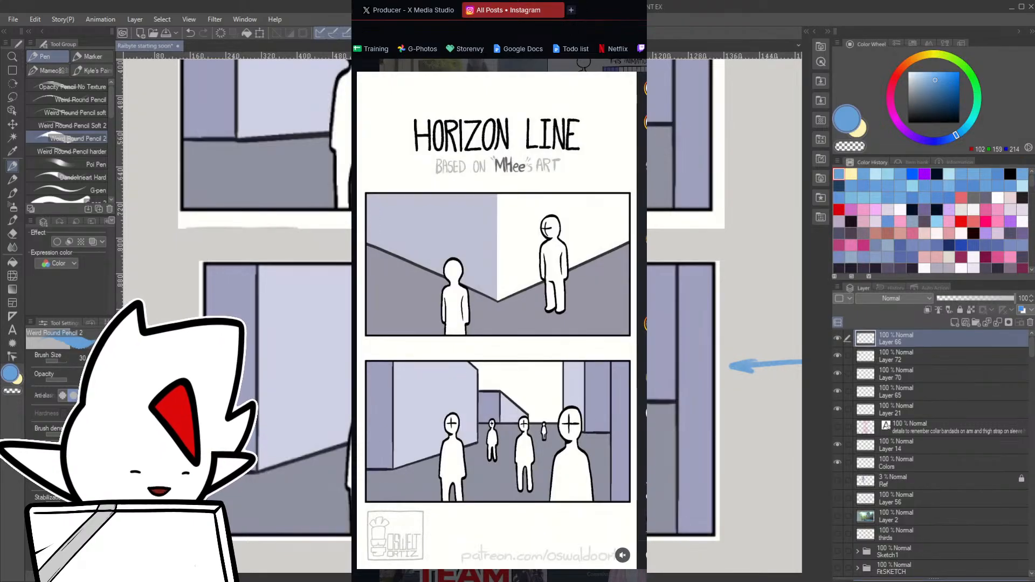
key("e")
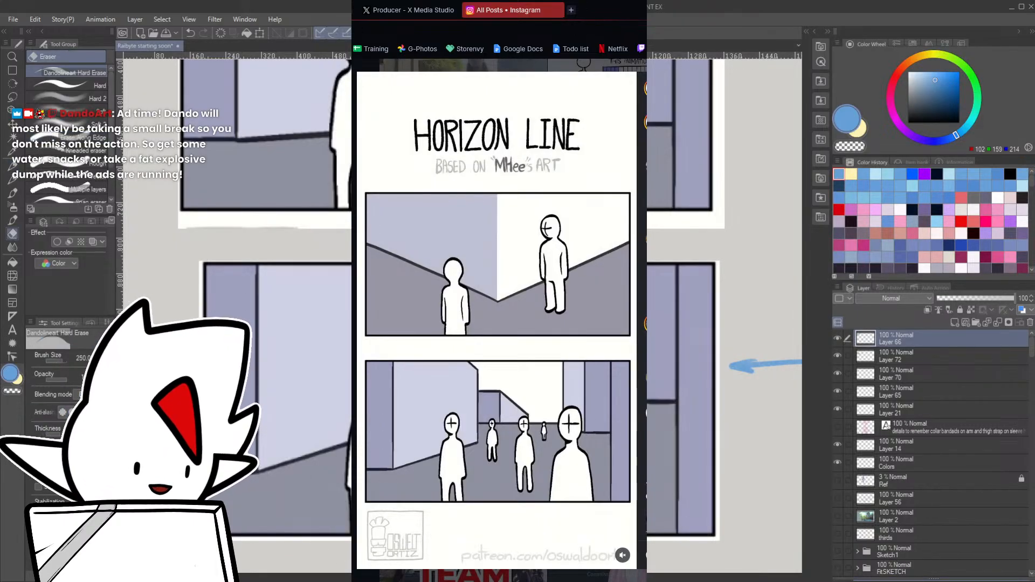
- Select the reference panel and stick-figure layers from Layer 66 through Layer 21 and delete them
scroll(320, 420, "down", 2)
scroll(319, 421, "down", 1)
left_click_drag(319, 421, 437, 340)
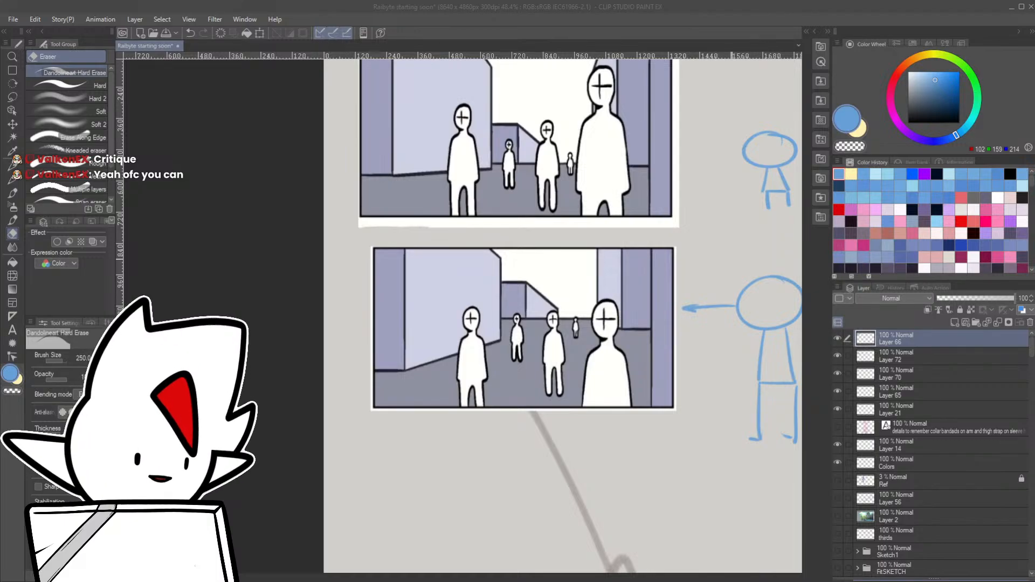
left_click(605, 270)
left_click(908, 415, "shift")
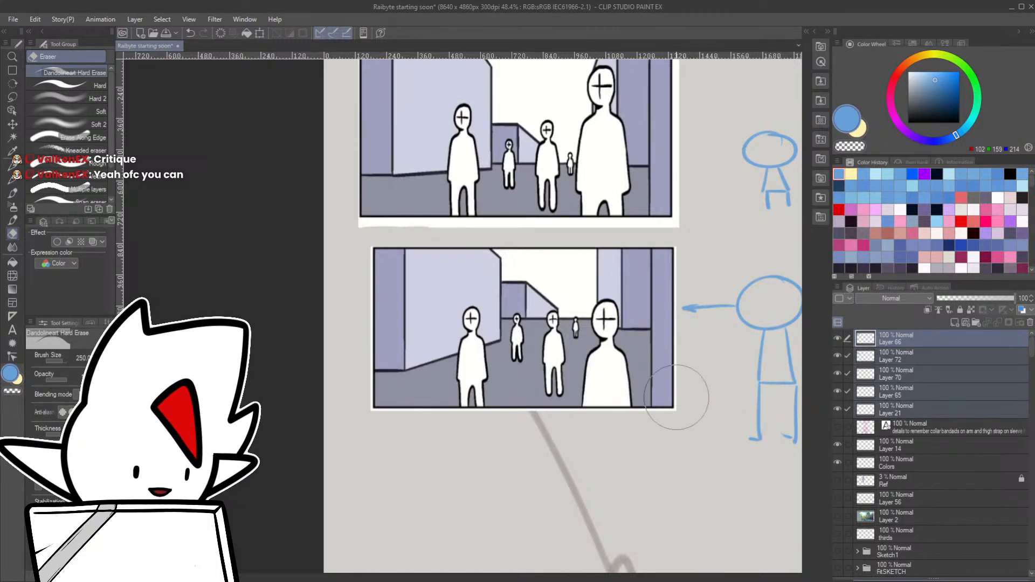
scroll(676, 396, "down", 8)
left_click_drag(677, 397, 435, 300)
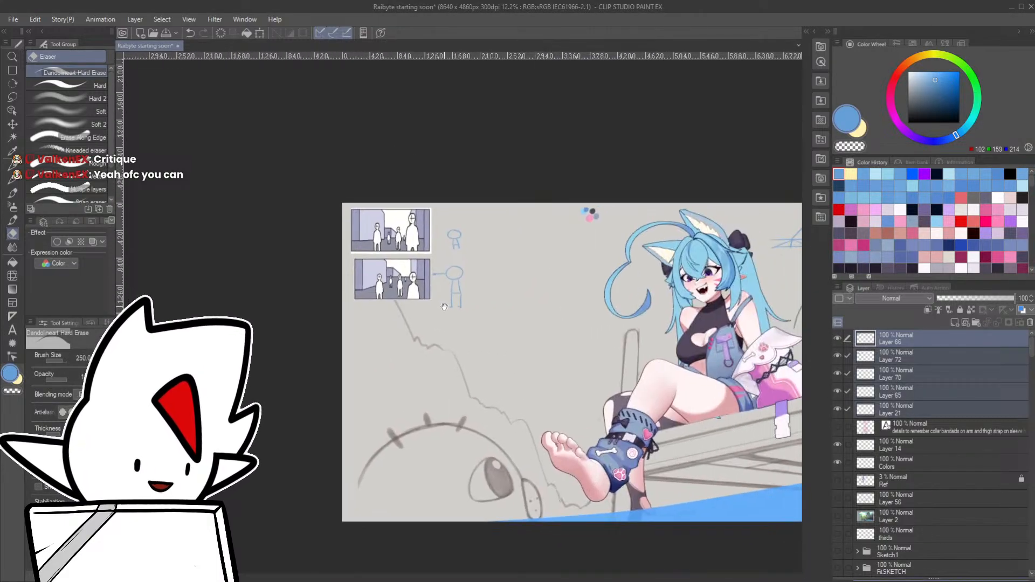
left_click(1029, 325)
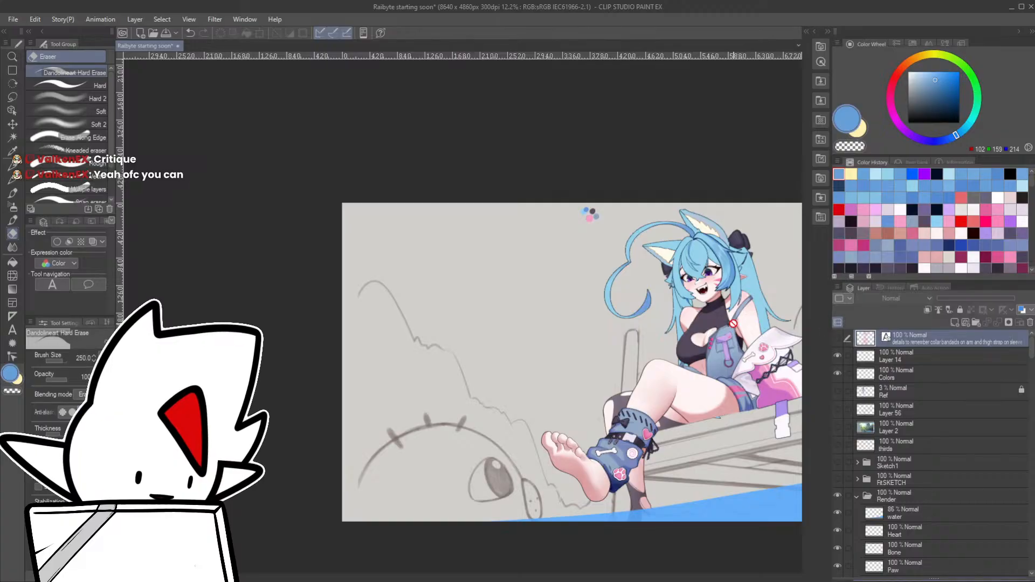
left_click_drag(741, 320, 752, 378)
key("ctrl+v")
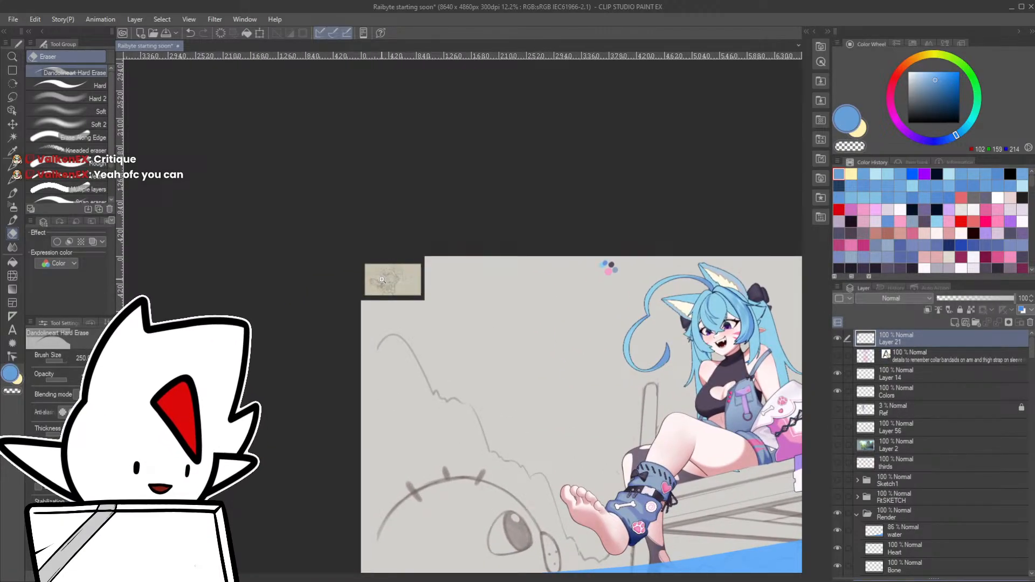
scroll(387, 304, "up", 5)
key("ctrl+t")
mouse_move(497, 341)
left_mouse_down()
mouse_move(556, 404)
mouse_move(662, 453)
left_mouse_up()
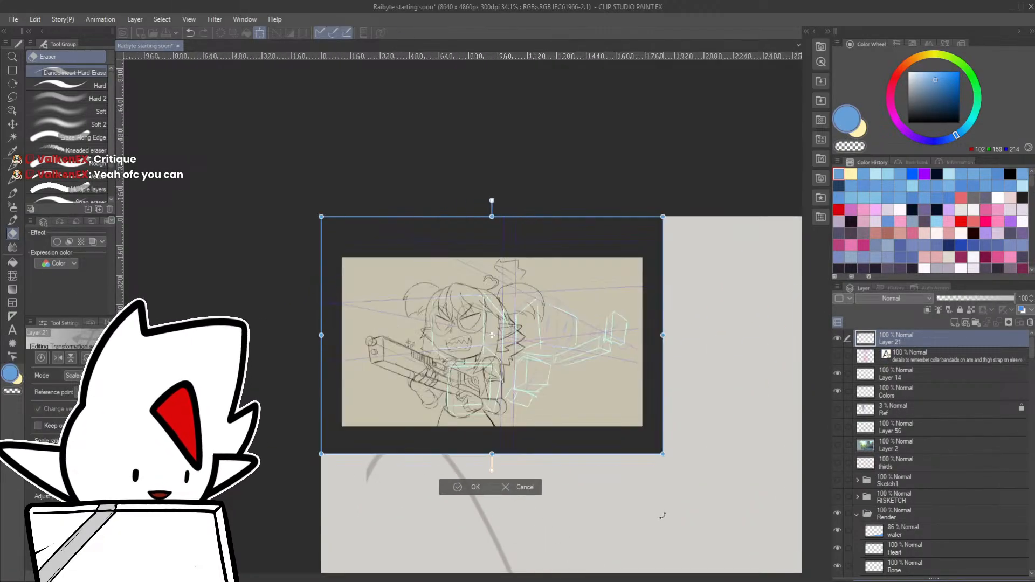
key("Return")
key("ctrl+z")
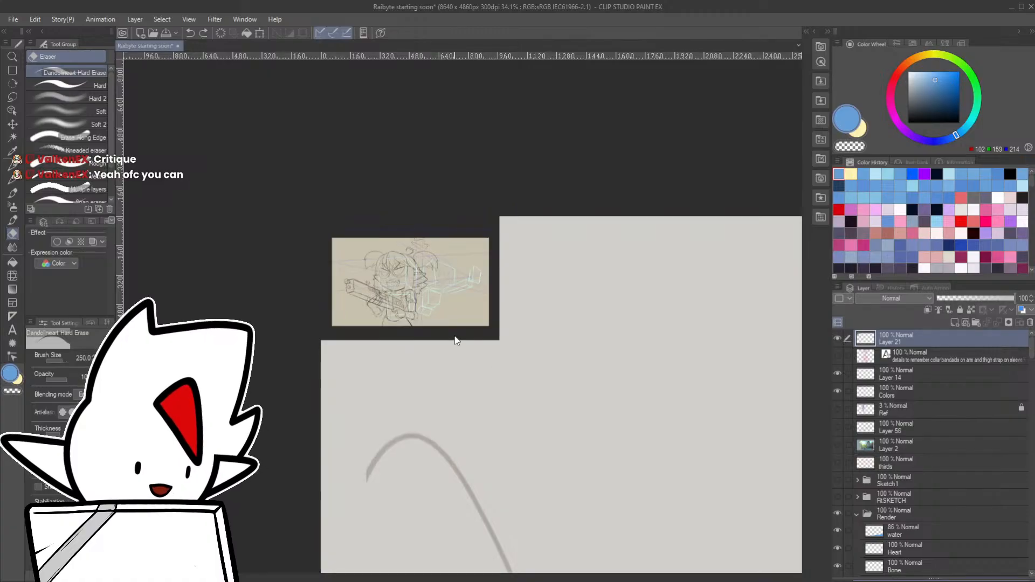
key("ctrl+z")
- Save the illustration, create a new 1920 x 1080 px canvas, and paste the copied perspective sketch into it
key("ctrl+s")
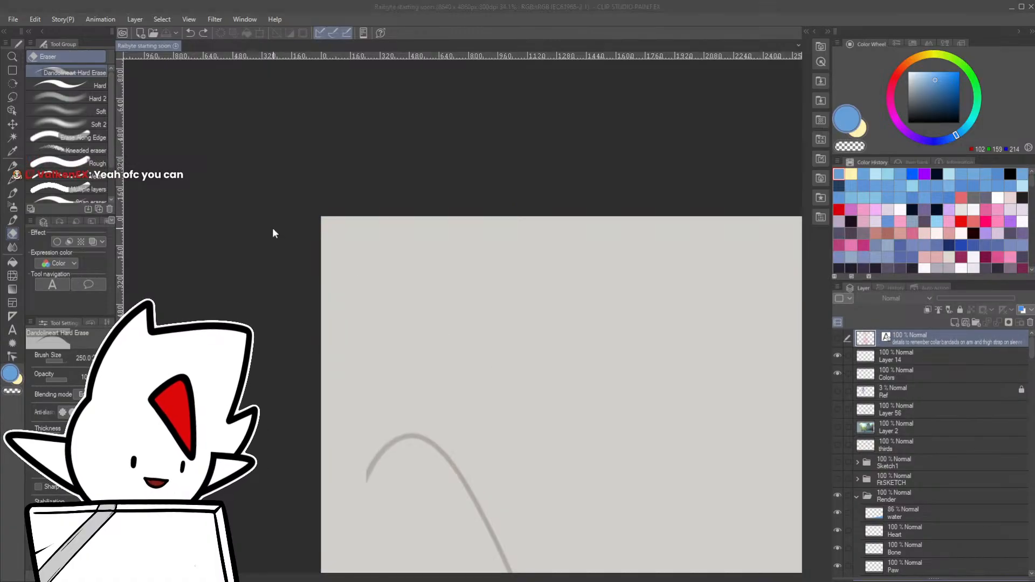
left_click(599, 201)
key("ctrl+v")
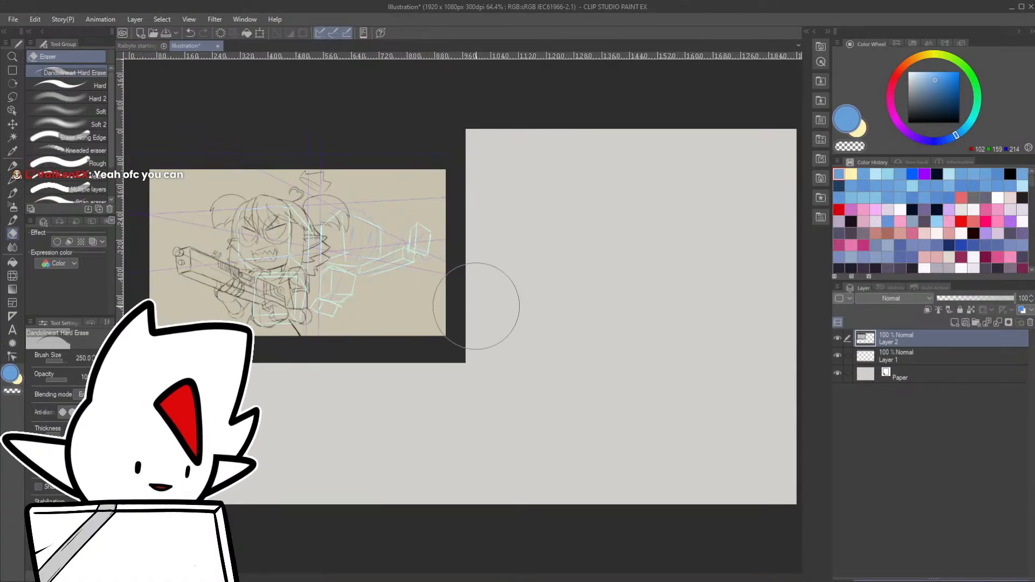
- Enlarge the pasted character sketch until it fills most of the canvas and reposition it
left_click_drag(397, 297, 539, 325)
key("ctrl+t")
left_click_drag(607, 391, 809, 532)
left_click_drag(686, 480, 629, 444)
key("Return")
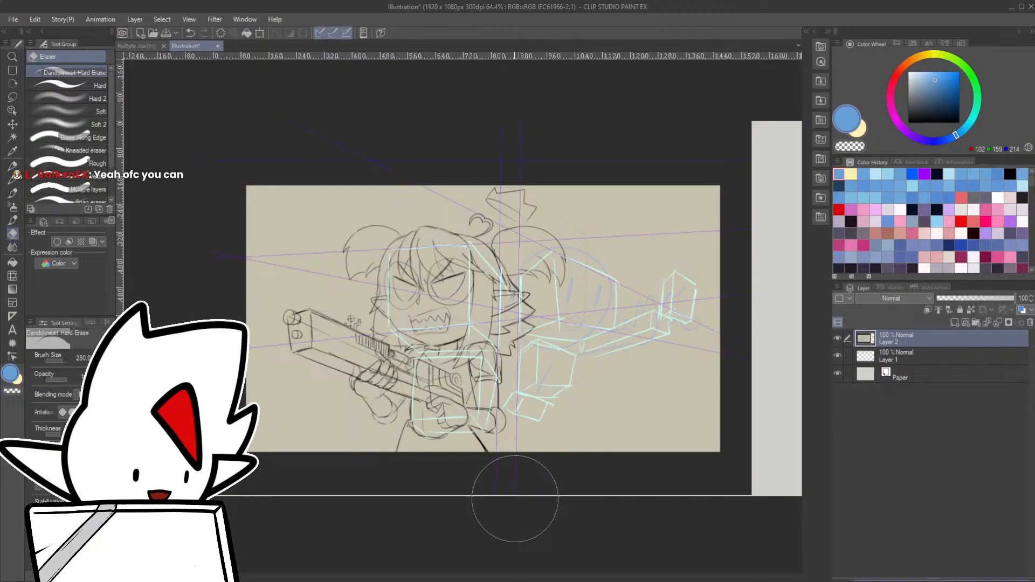
- Place the pasted sketch's Layer 2 beneath Layer 1 and make Layer 1 the active layer
scroll(515, 499, "down", 2)
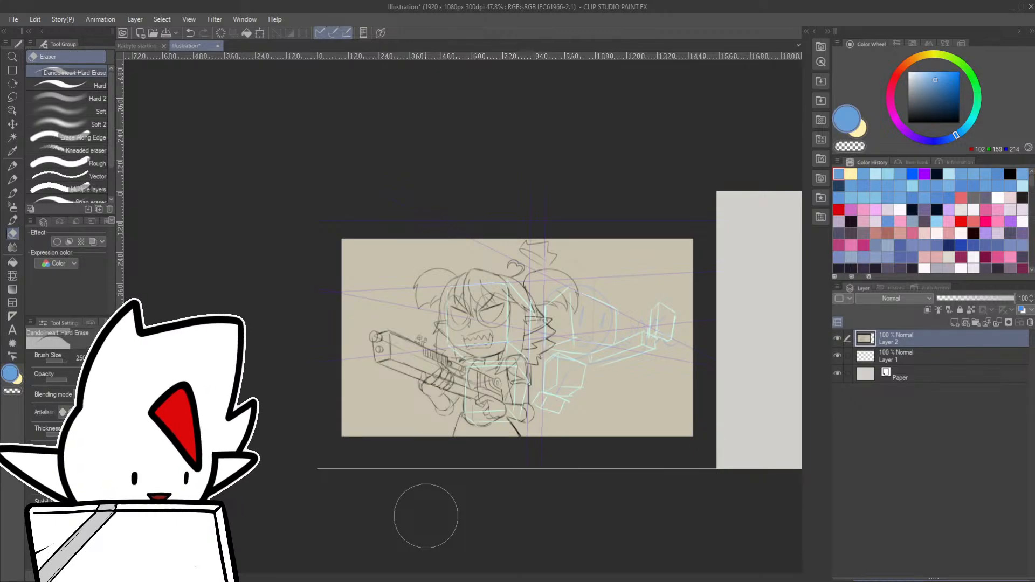
scroll(542, 322, "up", 2)
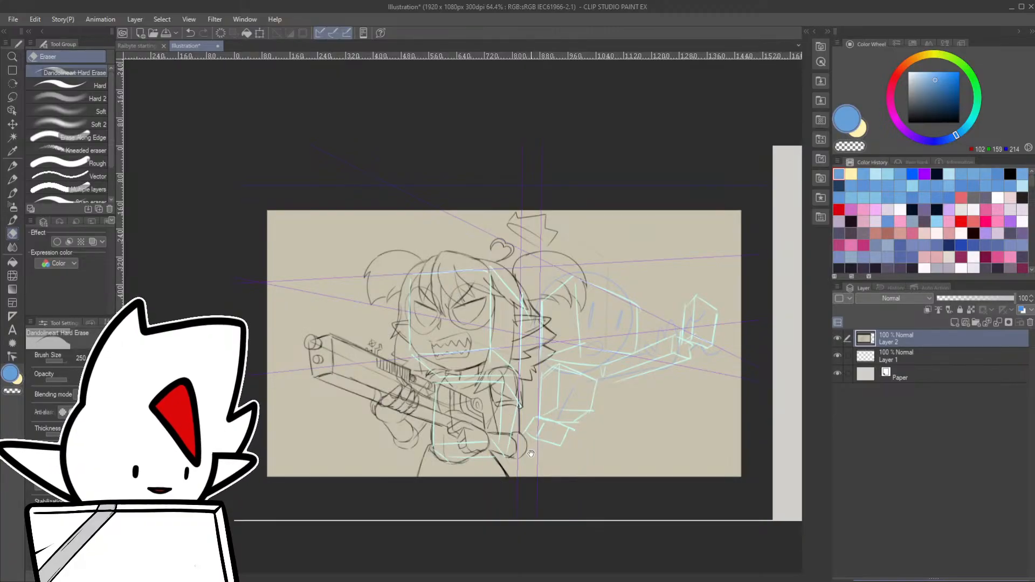
scroll(526, 450, "down", 3)
left_click_drag(484, 490, 480, 461)
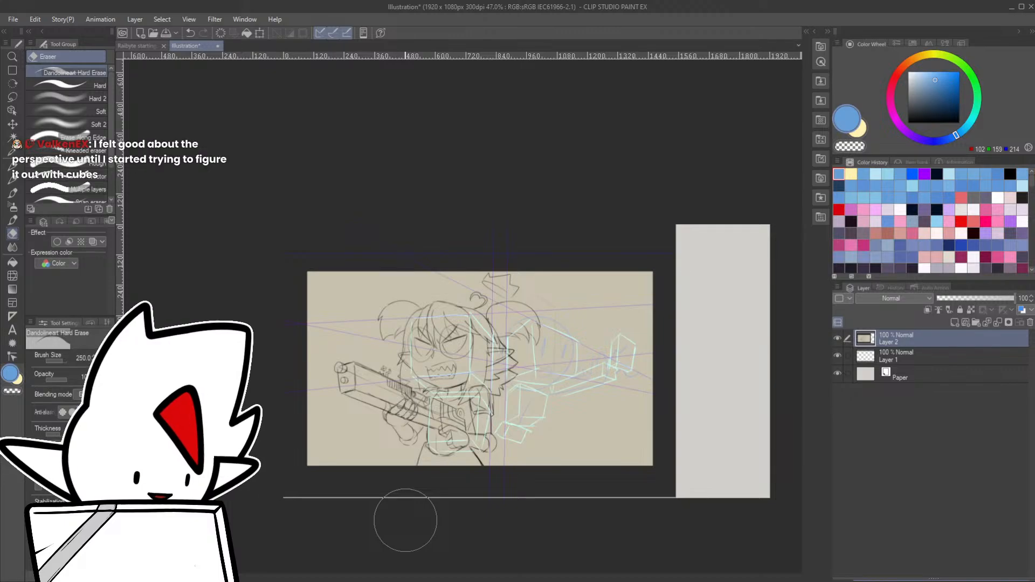
left_click_drag(889, 343, 901, 364)
left_click(894, 341)
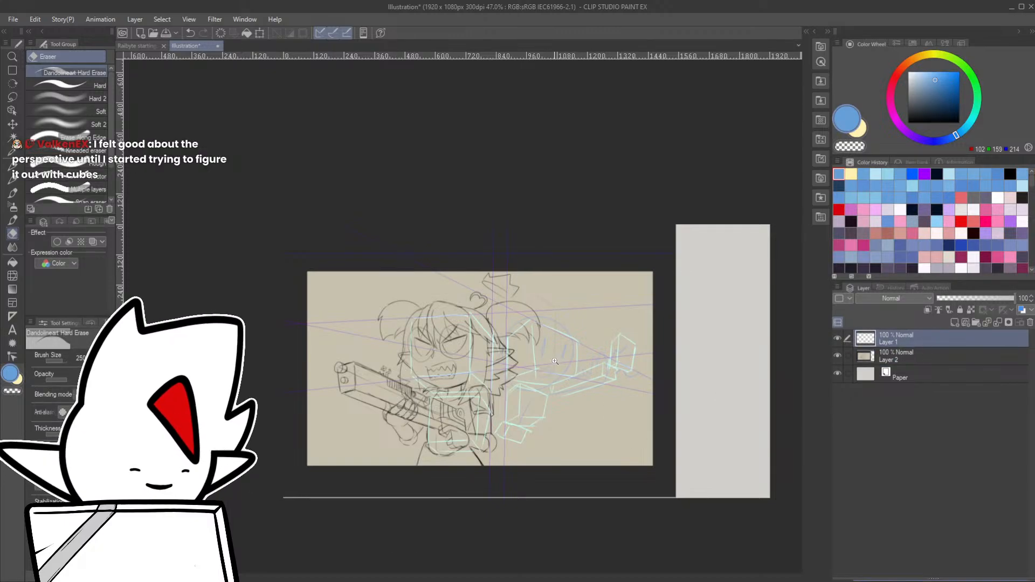
- With the pen in red, mark a vanishing point on the blank strip beside the sketch and draw a horizontal horizon line through it
left_click_drag(554, 361, 614, 363)
key("p")
left_click_drag(560, 414, 496, 401)
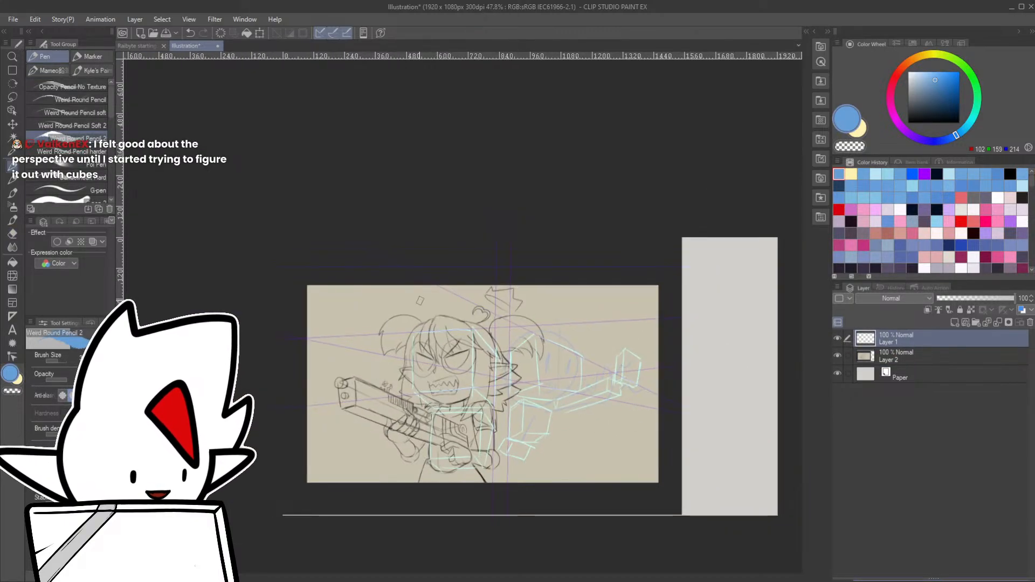
mouse_move(660, 430)
left_mouse_down()
mouse_move(549, 380)
mouse_move(606, 371)
mouse_move(692, 382)
left_mouse_up()
key("ctrl+z")
left_click(839, 209)
left_click(608, 371)
left_click_drag(294, 197, 700, 397)
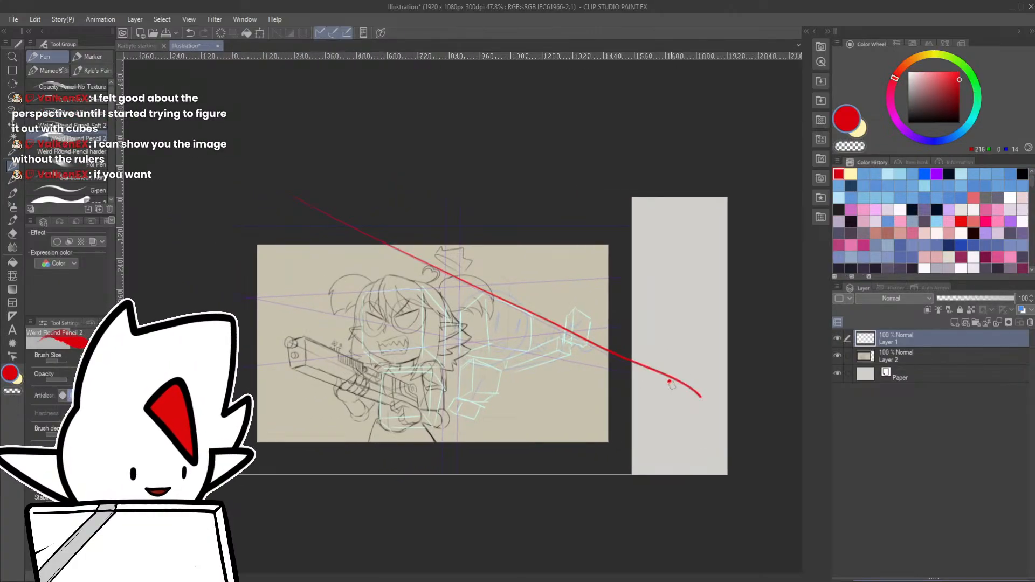
key("ctrl+z")
left_click_drag(245, 379, 750, 378)
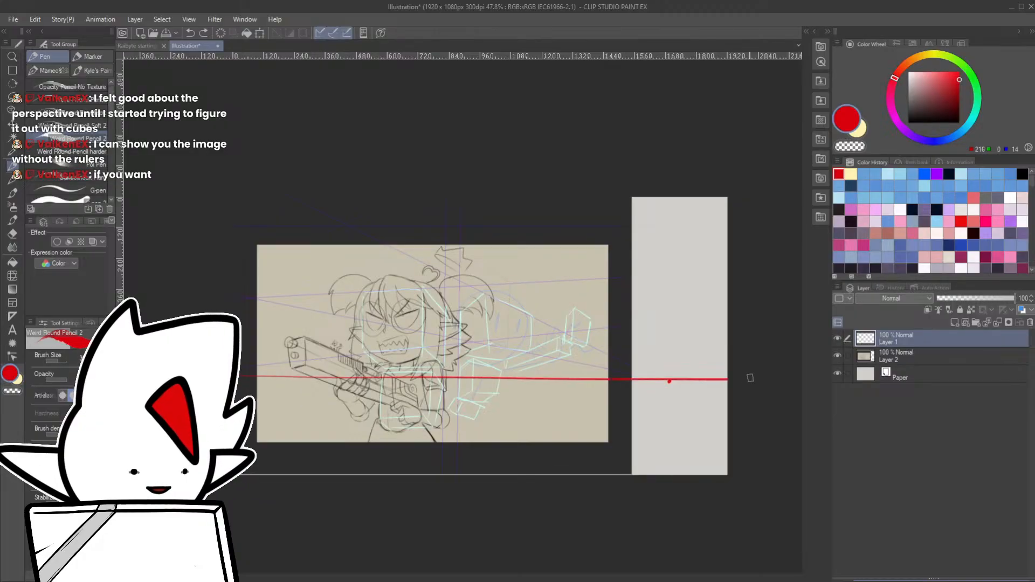
- Draw red perspective lines over the sketch's slanted guides, converging at the vanishing point on the horizon line
left_click_drag(303, 208, 687, 386)
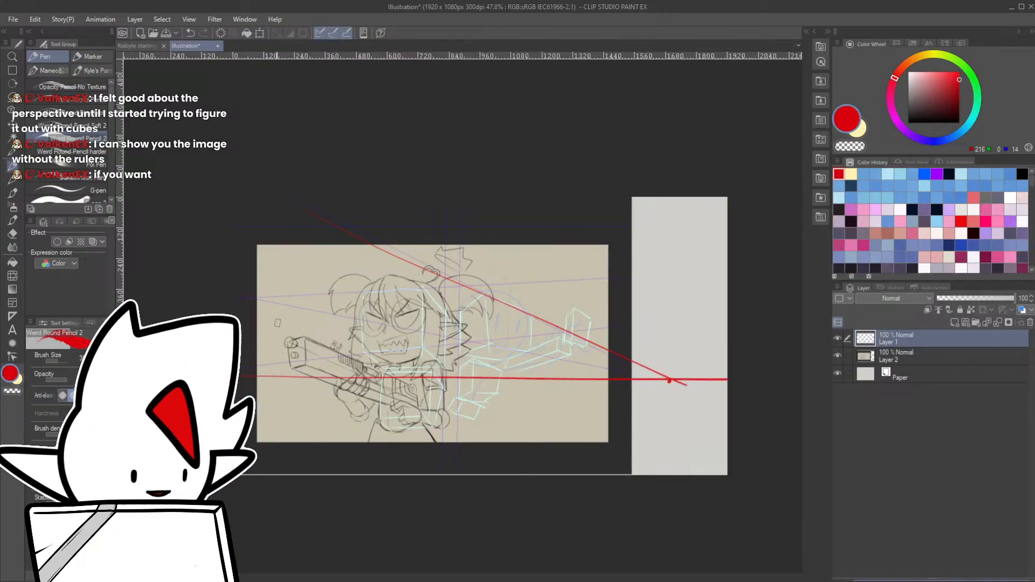
left_click_drag(278, 322, 701, 397)
left_click_drag(244, 299, 679, 381)
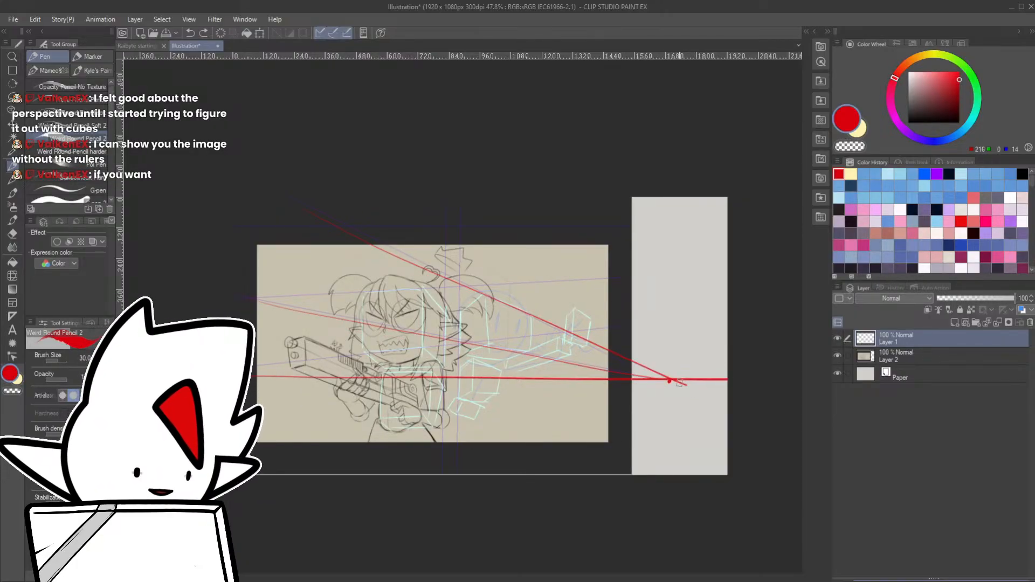
- Draw three red vertical edges of the box beside the character's head and join the first two with a slanted top edge
left_click(562, 320)
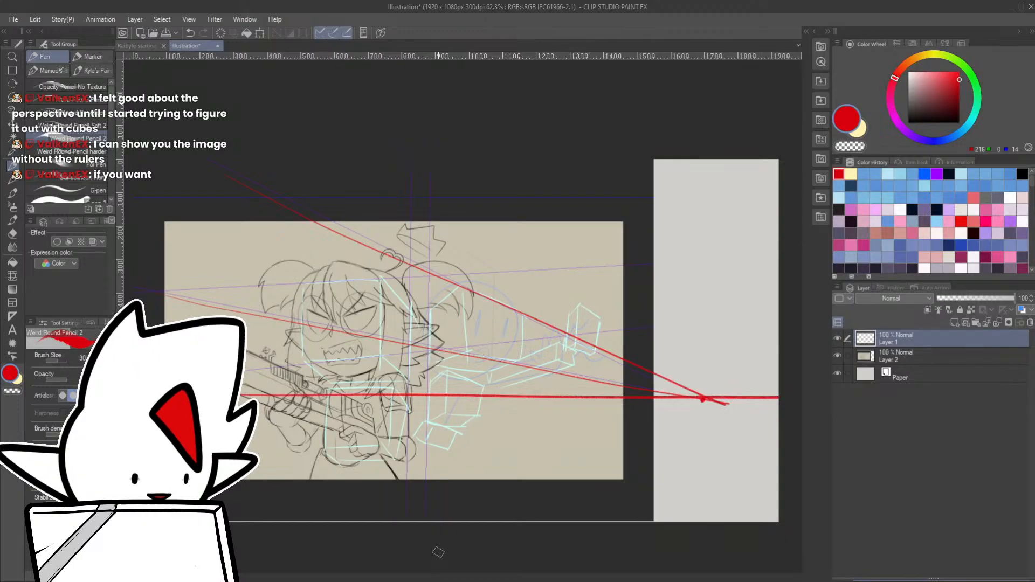
left_click(600, 420)
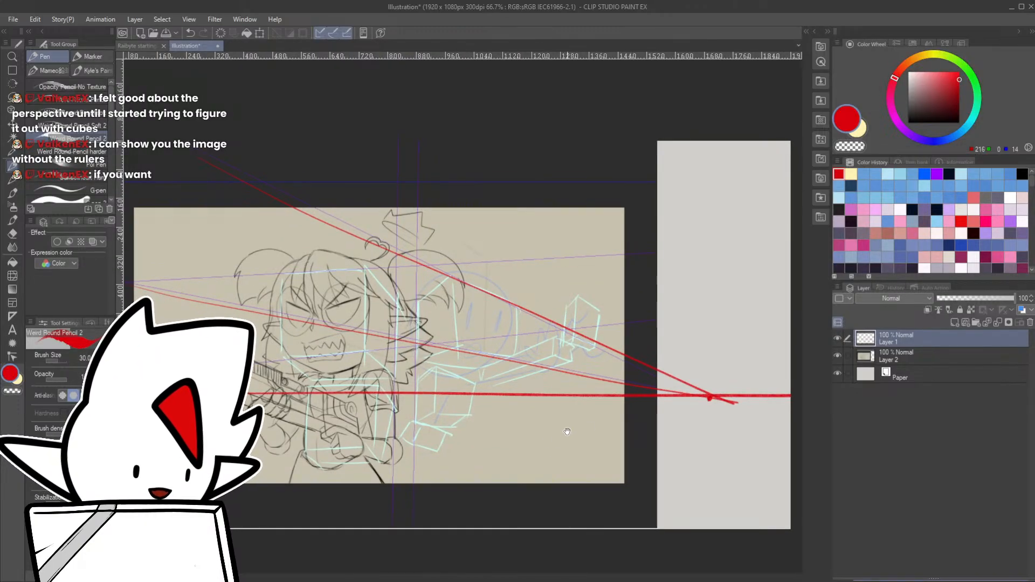
left_click_drag(568, 431, 545, 468)
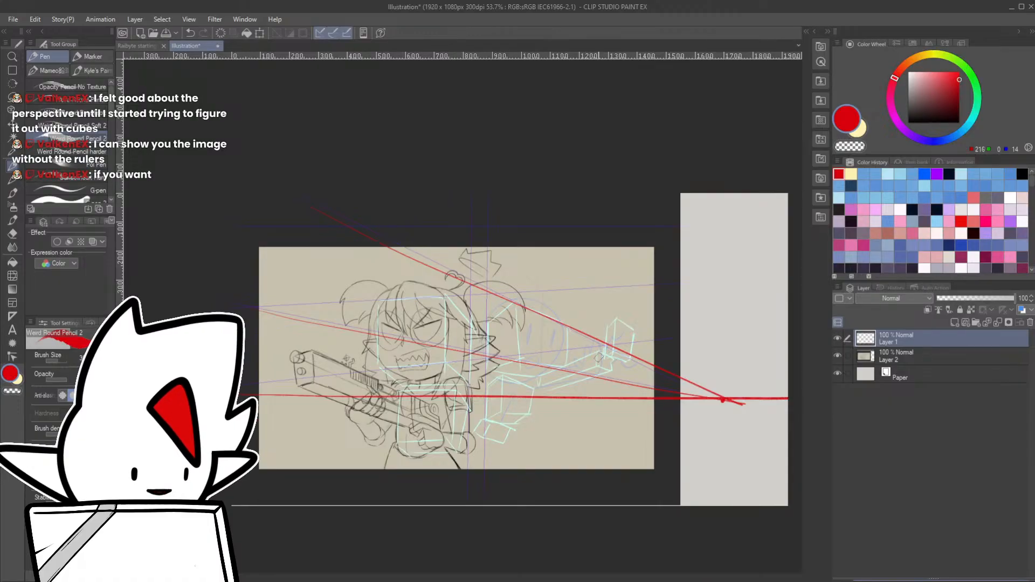
scroll(542, 328, "up", 3)
left_click_drag(501, 291, 506, 372)
left_click_drag(582, 329, 584, 391)
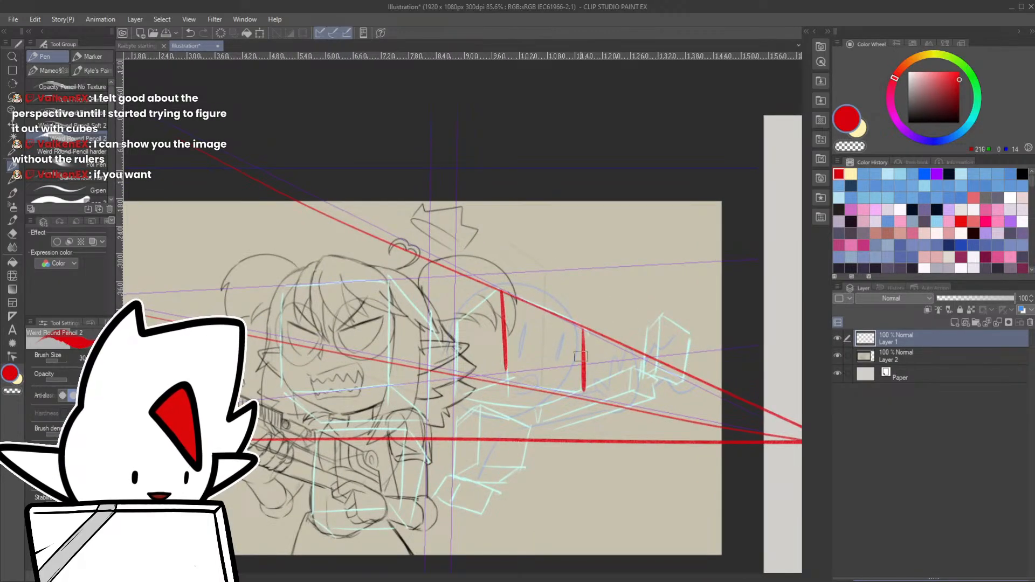
left_click_drag(455, 317, 455, 375)
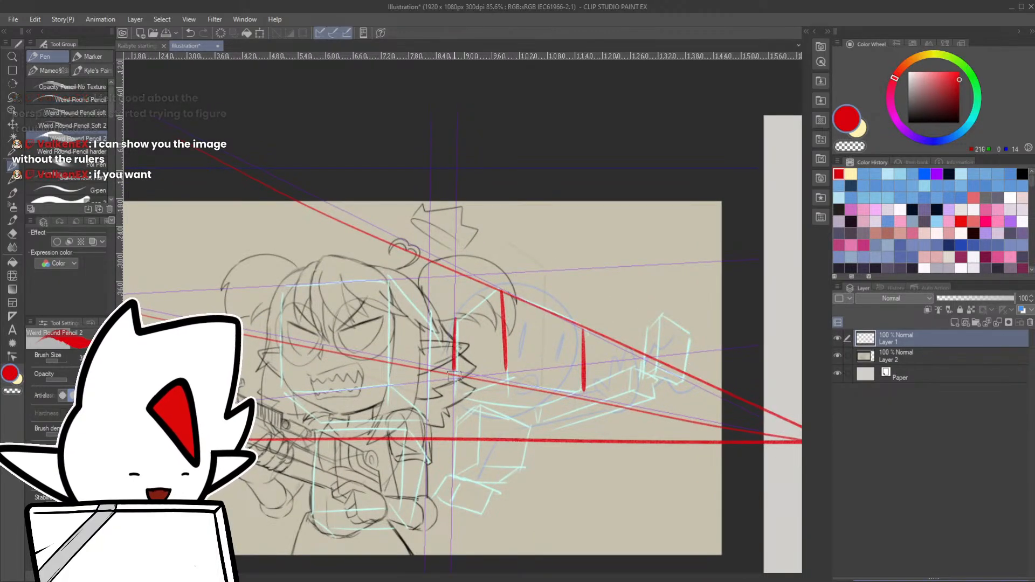
left_click_drag(455, 317, 501, 291)
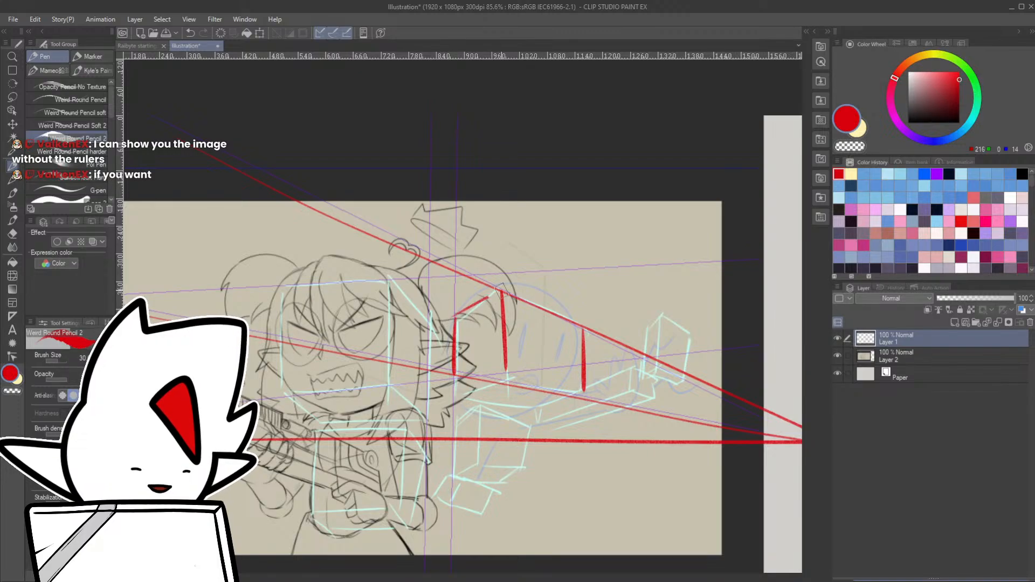
scroll(550, 492, "down", 4)
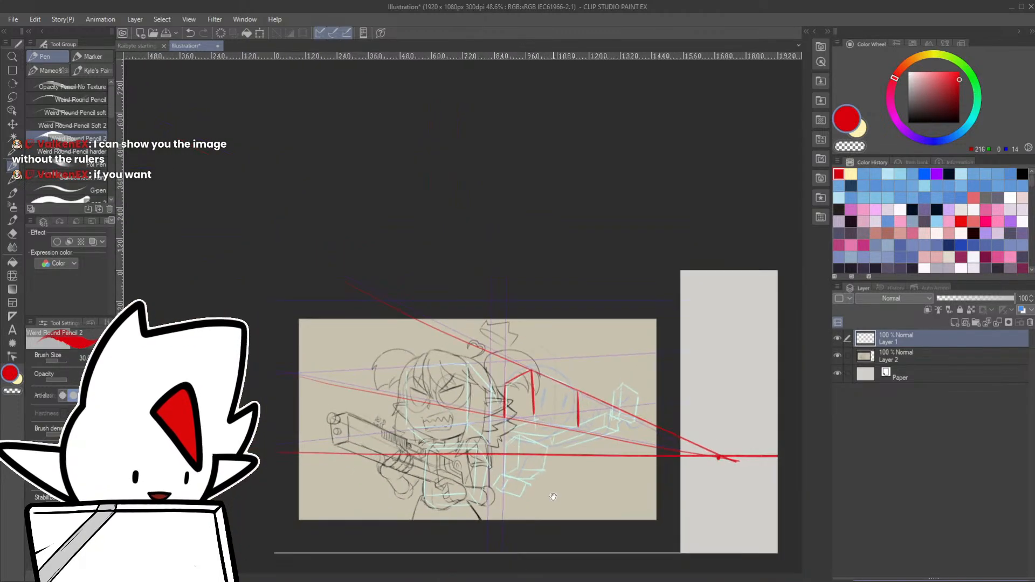
left_click_drag(549, 492, 500, 493)
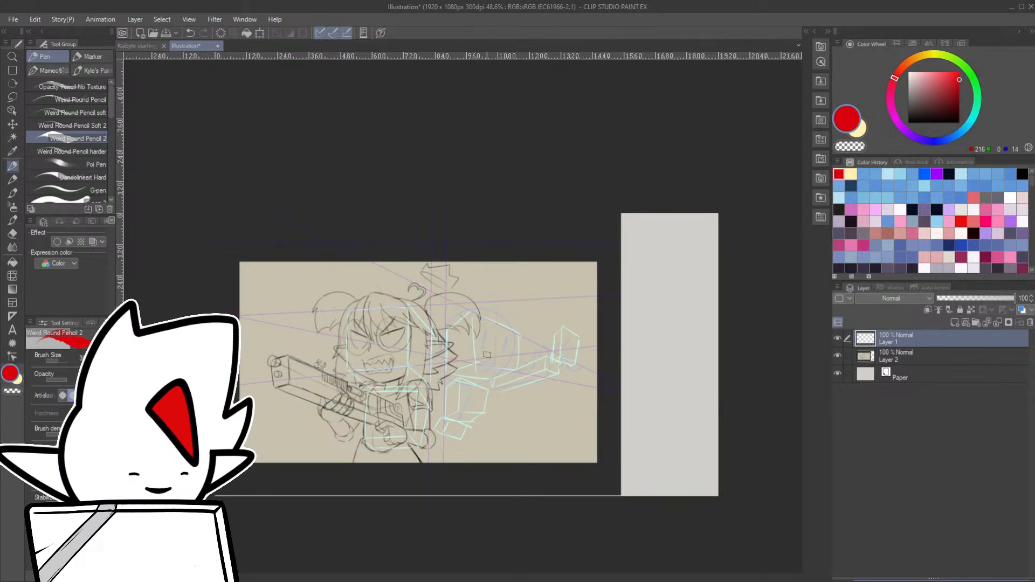
- Draw the upper and side edges of the head box's front face in red over the light-blue head guide
scroll(486, 355, "up", 3)
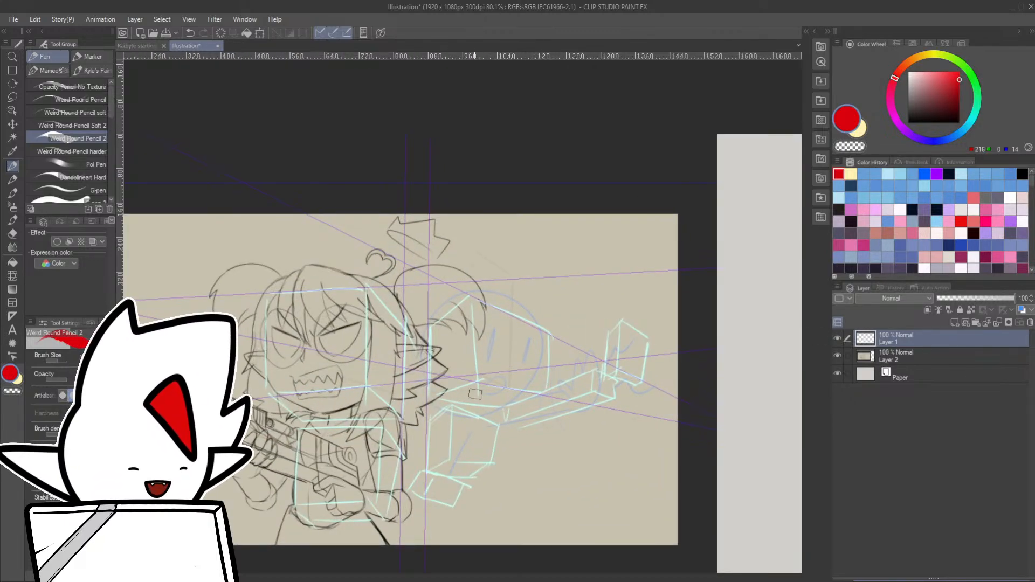
left_click_drag(469, 297, 472, 380)
key("ctrl+z")
left_click_drag(470, 296, 472, 377)
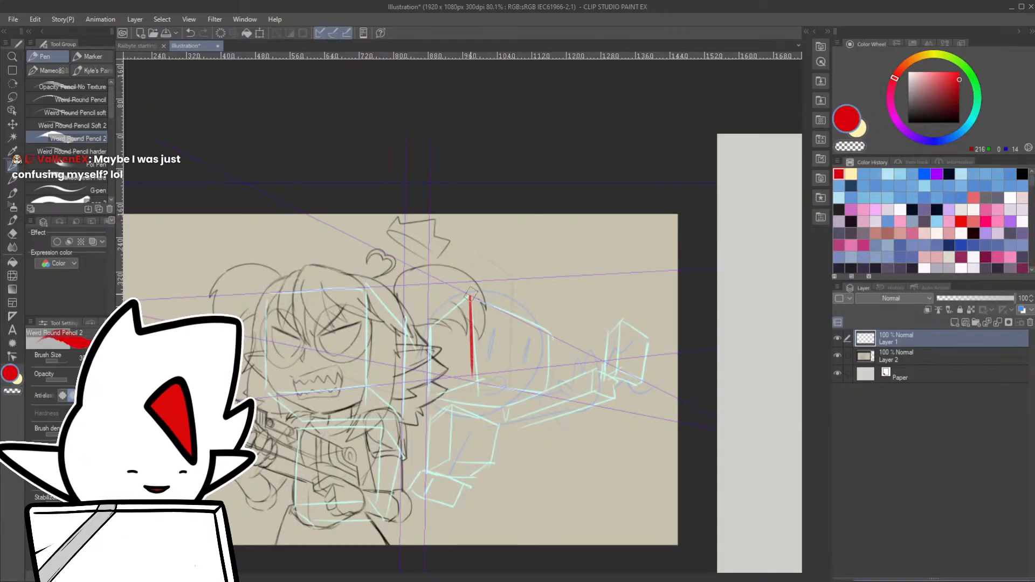
left_click_drag(471, 294, 539, 318)
key("ctrl+z")
left_click_drag(470, 293, 542, 313)
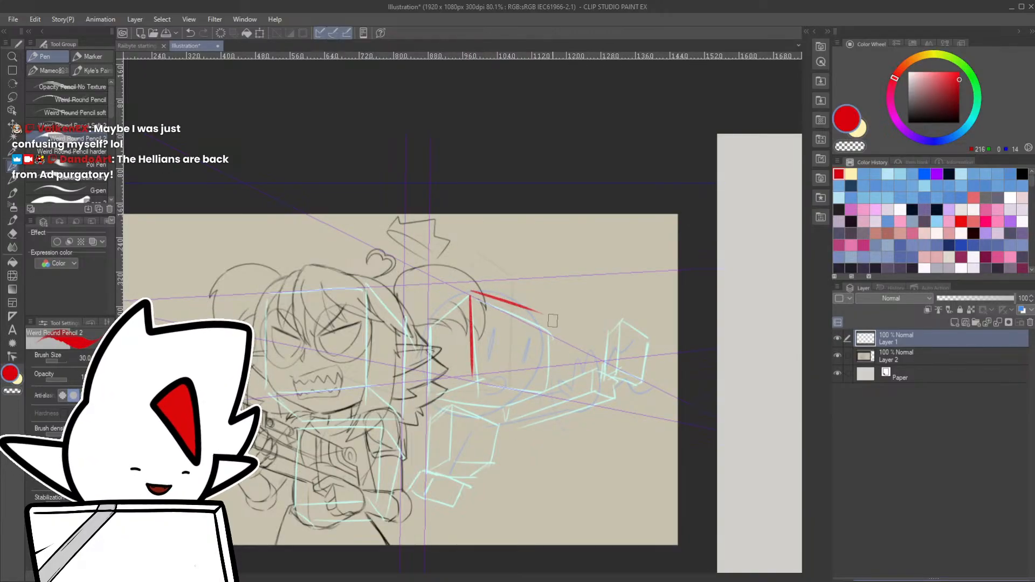
key("ctrl+z")
mouse_move(469, 291)
left_mouse_down()
mouse_move(551, 331)
mouse_move(545, 308)
mouse_move(545, 383)
left_mouse_up()
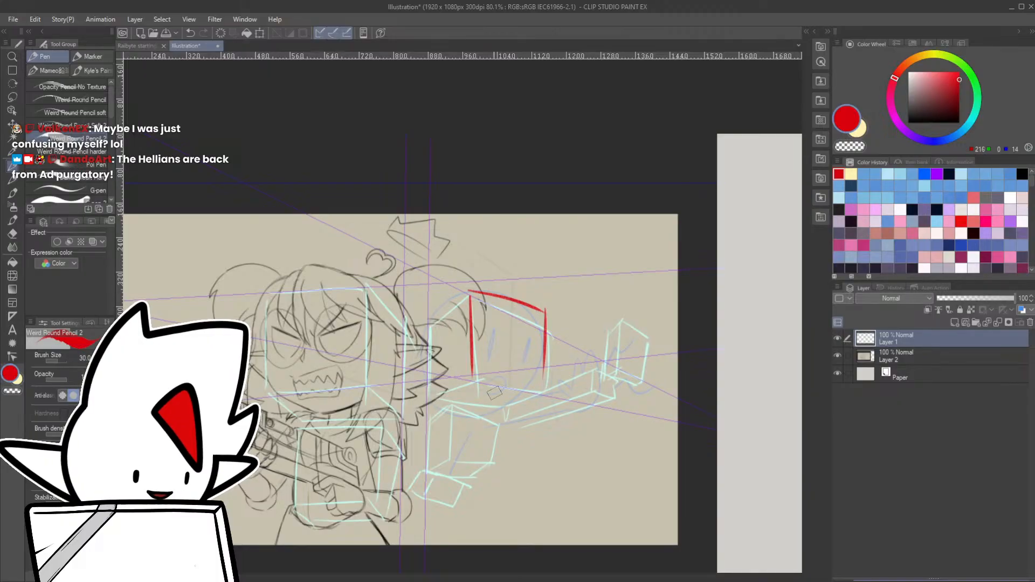
- Complete the red head box with its side plane and underside, and add vertical and horizontal centre lines
left_click_drag(474, 377, 546, 384)
mouse_move(469, 294)
left_mouse_down()
mouse_move(432, 321)
mouse_move(454, 354)
mouse_move(433, 322)
mouse_move(452, 408)
mouse_move(479, 376)
mouse_move(515, 395)
left_mouse_up()
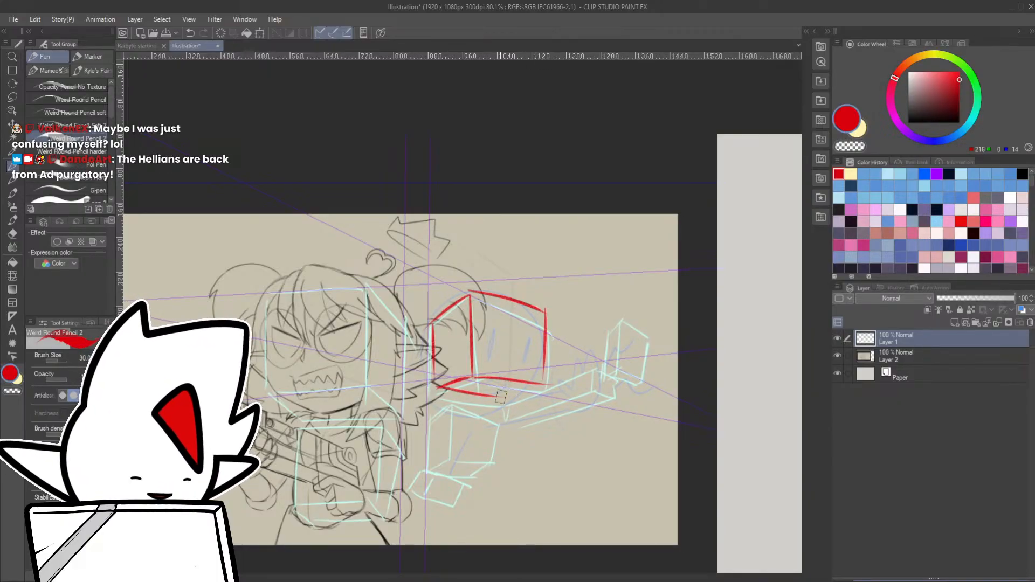
key("ctrl+z")
mouse_move(436, 387)
left_mouse_down()
mouse_move(520, 396)
mouse_move(550, 384)
left_mouse_up()
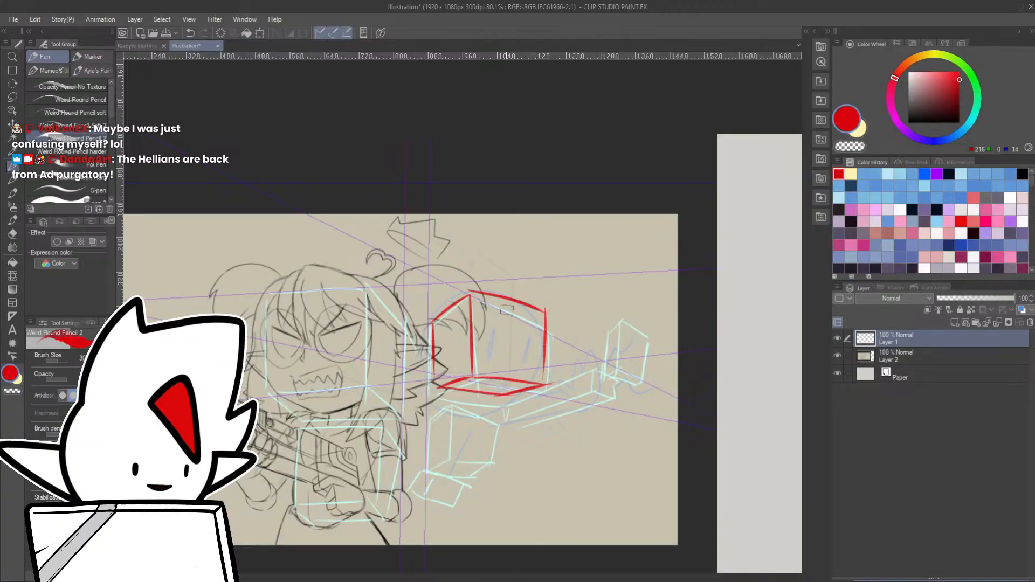
left_click_drag(507, 306, 506, 377)
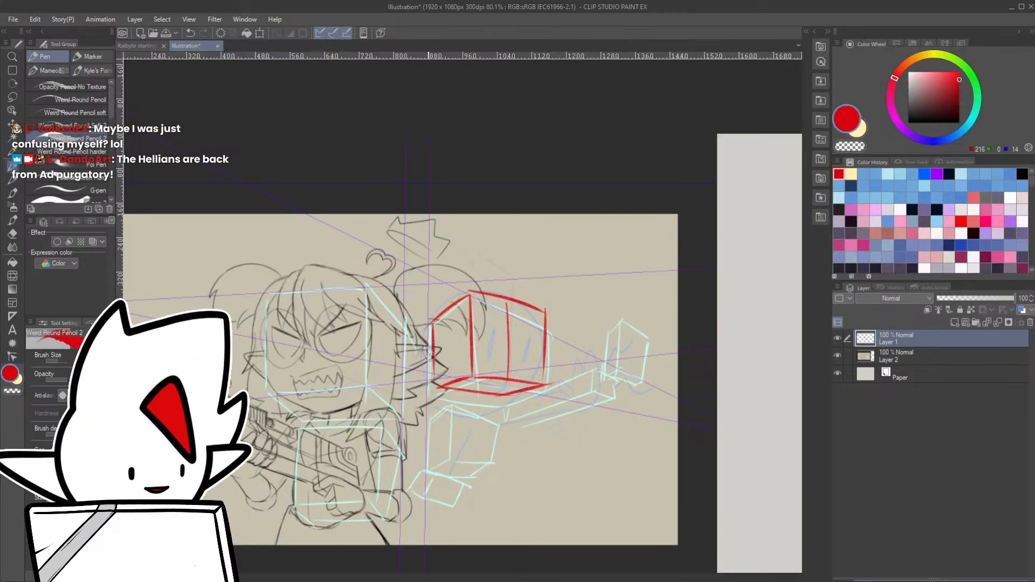
mouse_move(432, 350)
left_mouse_down()
mouse_move(470, 338)
mouse_move(544, 352)
left_mouse_up()
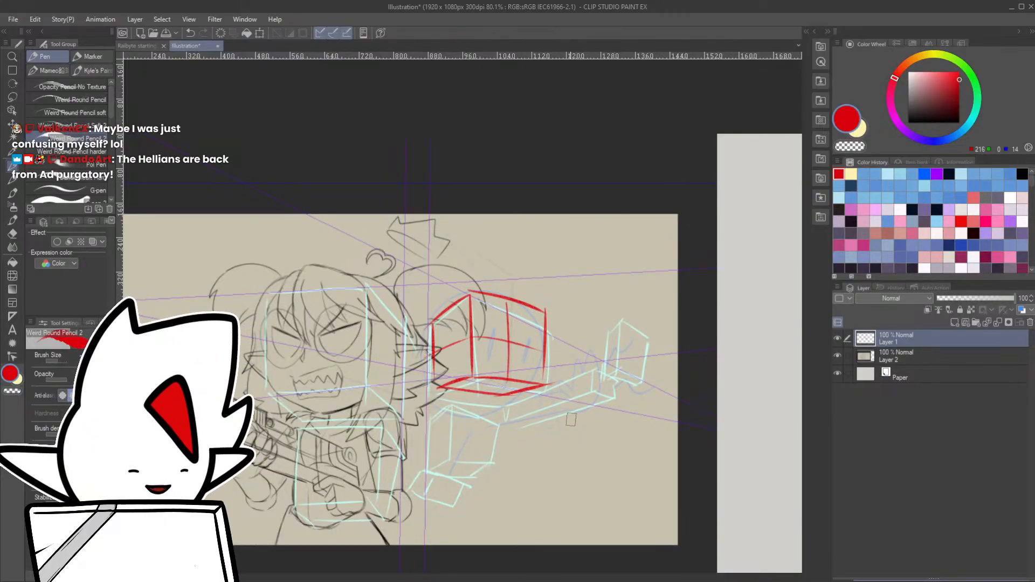
left_click_drag(452, 406, 449, 459)
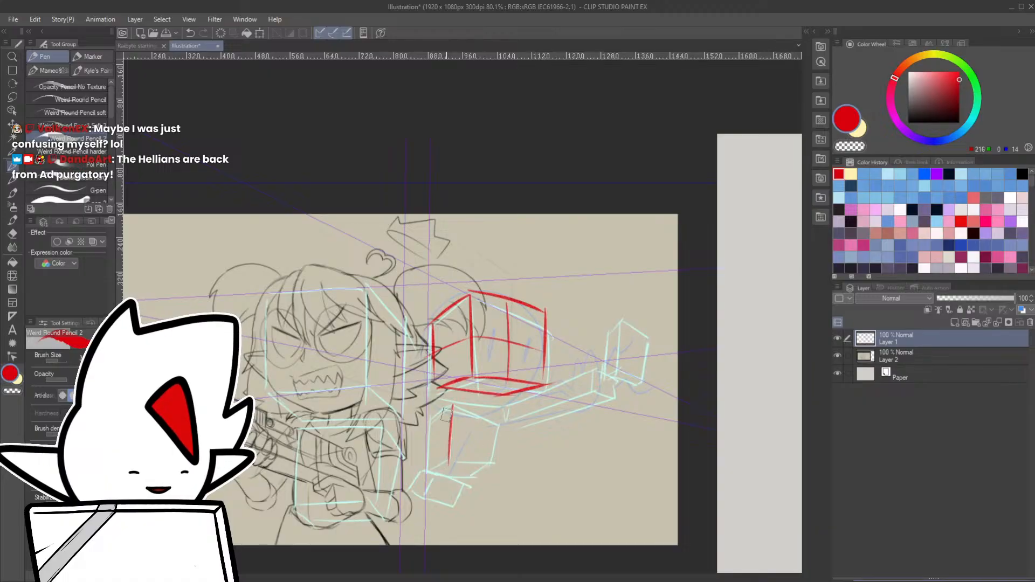
key("ctrl+z")
left_click_drag(460, 411, 445, 463)
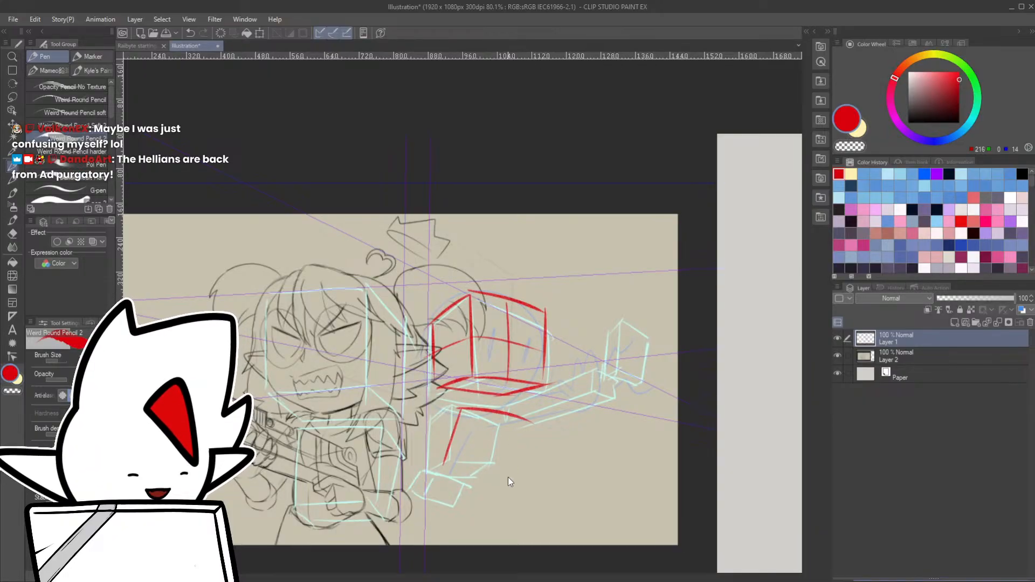
key("ctrl+z")
mouse_move(521, 448)
left_mouse_down()
mouse_move(509, 465)
mouse_move(554, 468)
left_mouse_up()
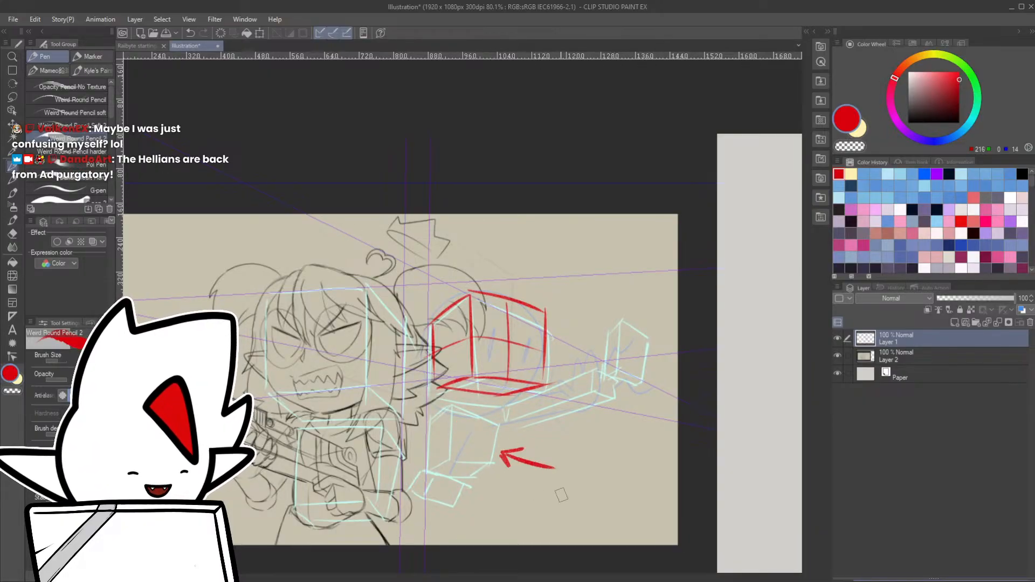
left_click(509, 496)
- Outline a red front face on the light-blue torso guide and try projecting lines away from its right side
mouse_move(400, 323)
left_mouse_down()
mouse_move(391, 425)
mouse_move(487, 355)
left_mouse_up()
left_click_drag(391, 426, 476, 432)
mouse_move(488, 354)
left_mouse_down()
mouse_move(475, 435)
mouse_move(534, 445)
mouse_move(517, 390)
mouse_move(641, 445)
mouse_move(685, 421)
left_mouse_up()
key("e")
key("p")
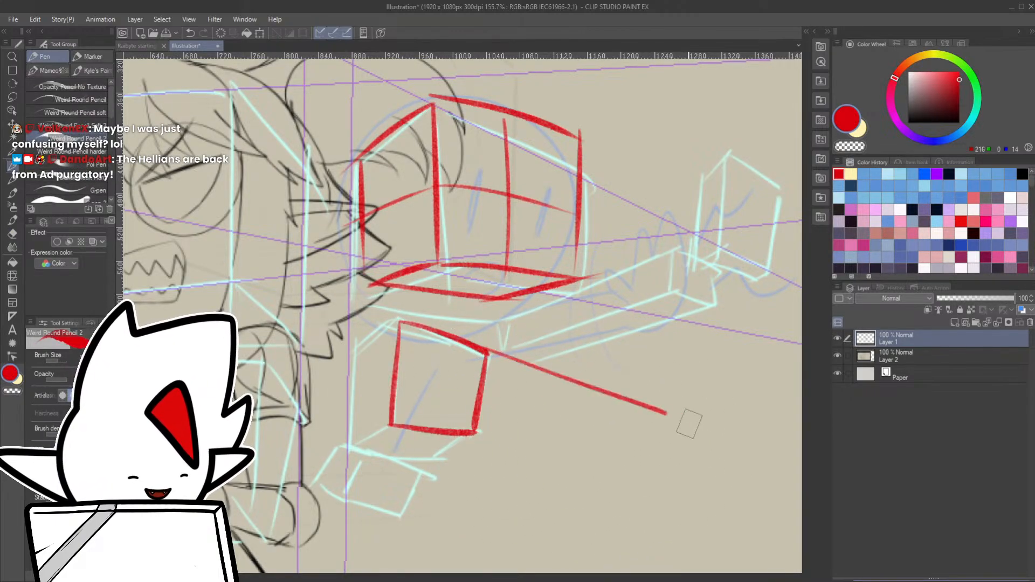
left_click_drag(525, 434, 722, 446)
key("ctrl+z")
key("ctrl+z")
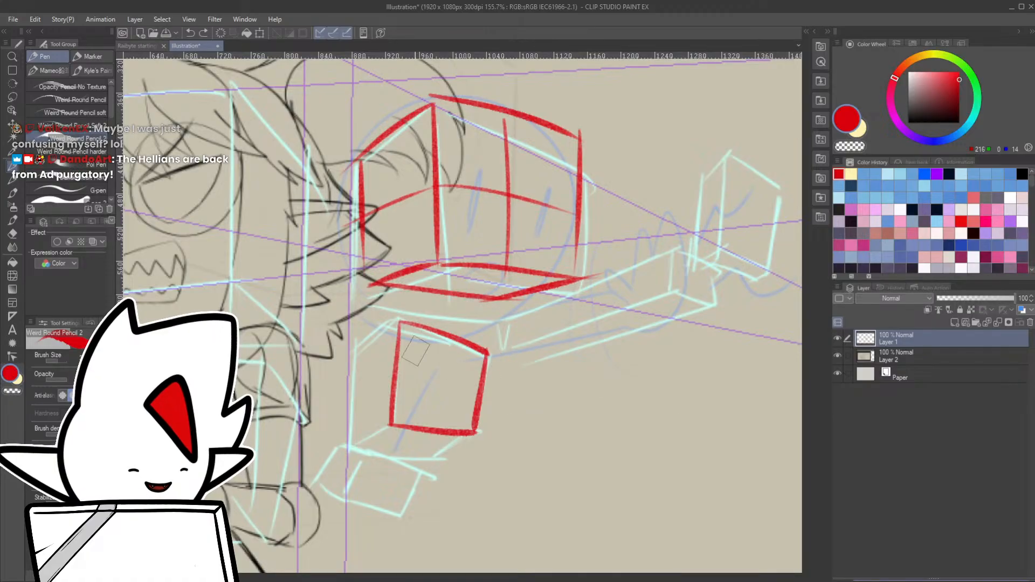
- Try projecting the torso face's left corners down towards the lower left as receding perspective lines
left_click_drag(400, 323, 243, 443)
left_click_drag(390, 427, 226, 516)
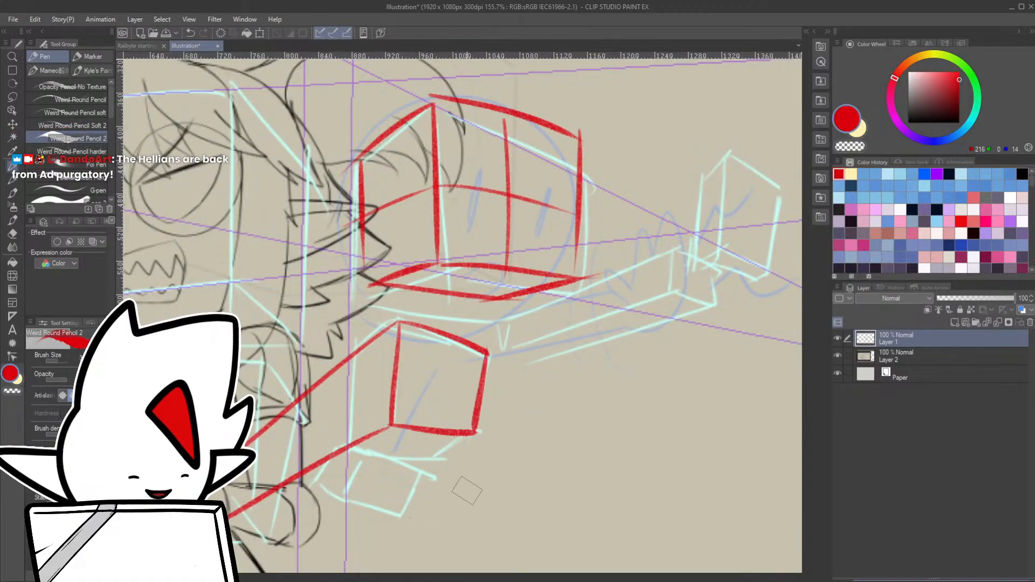
key("ctrl+z")
key("ctrl+z")
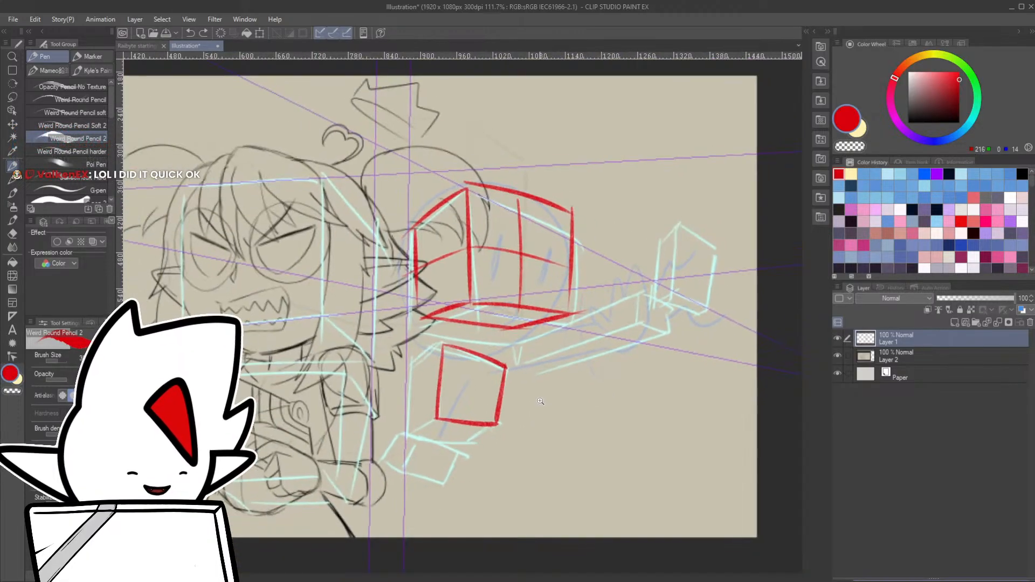
- Erase the red torso face below the head box and return to the pencil
scroll(504, 386, "down", 3)
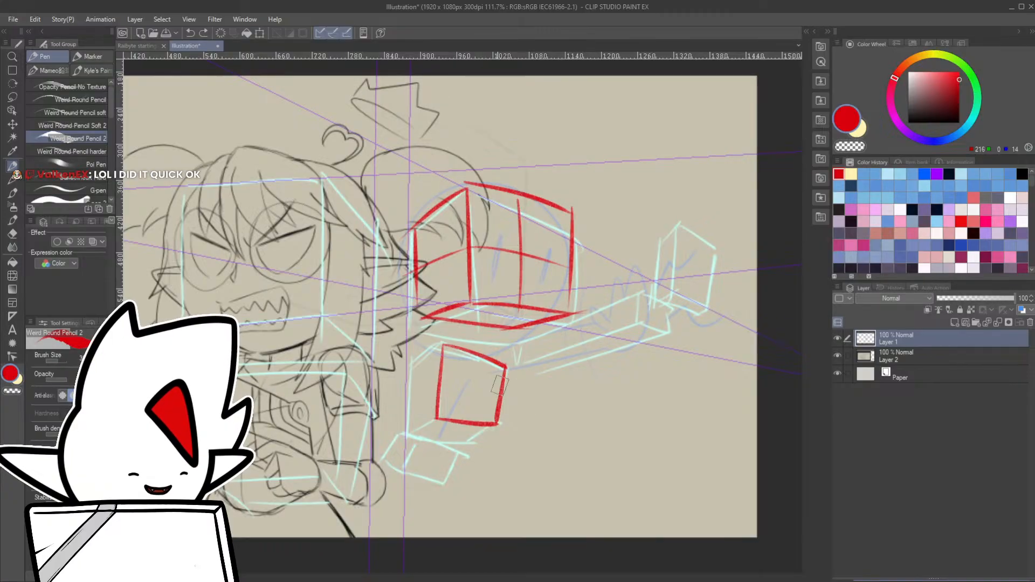
key("e")
mouse_move(498, 384)
left_mouse_down()
mouse_move(452, 388)
mouse_move(480, 378)
mouse_move(468, 393)
left_mouse_up()
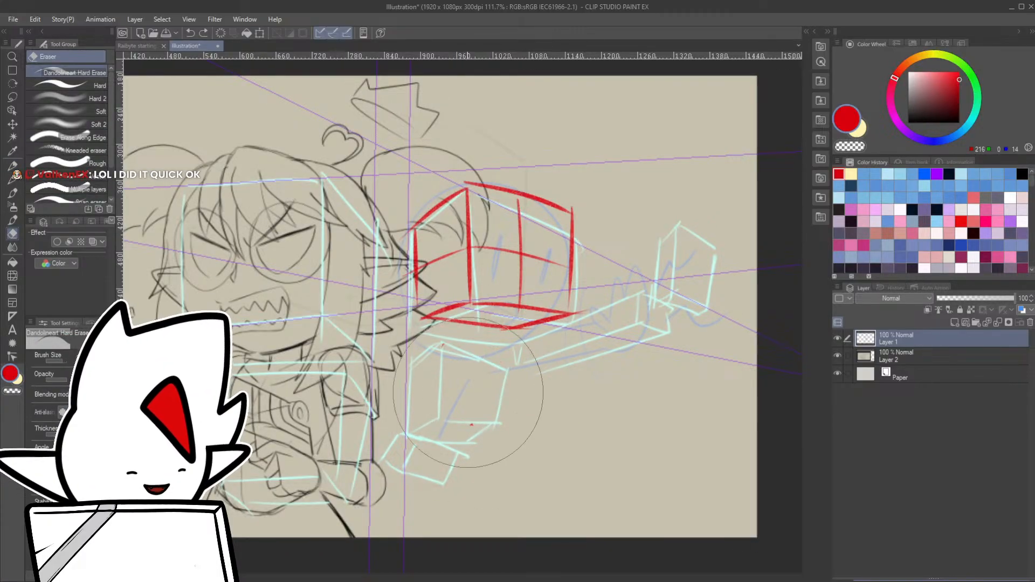
key("p")
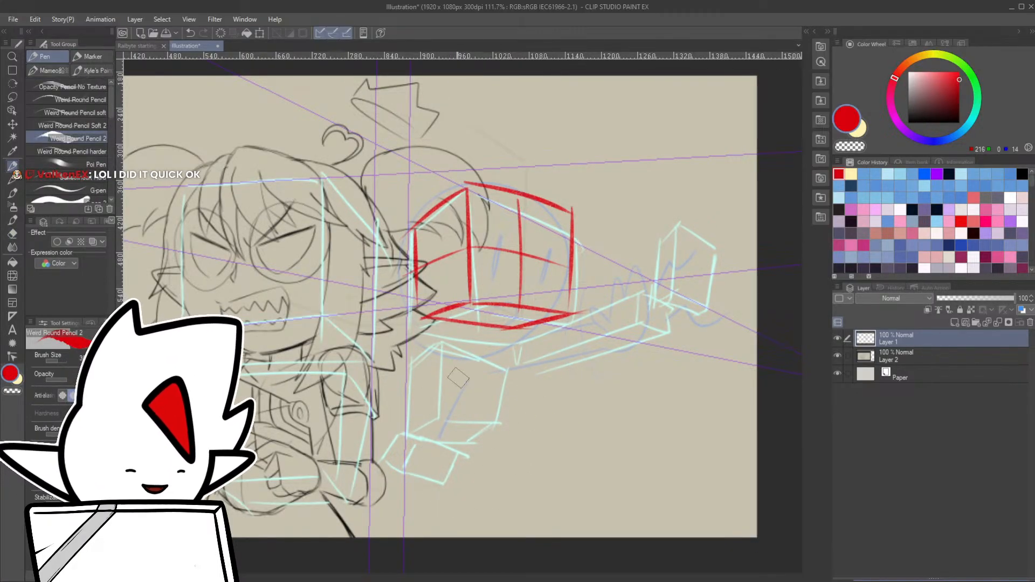
- Draw a tilted red torso box below the head box, showing its top, front and left side planes
mouse_move(461, 350)
left_mouse_down()
mouse_move(443, 423)
mouse_move(499, 353)
mouse_move(542, 360)
mouse_move(517, 442)
left_mouse_up()
left_click_drag(435, 438, 516, 443)
mouse_move(437, 332)
left_mouse_down()
mouse_move(461, 350)
mouse_move(506, 339)
mouse_move(538, 358)
mouse_move(416, 410)
left_mouse_up()
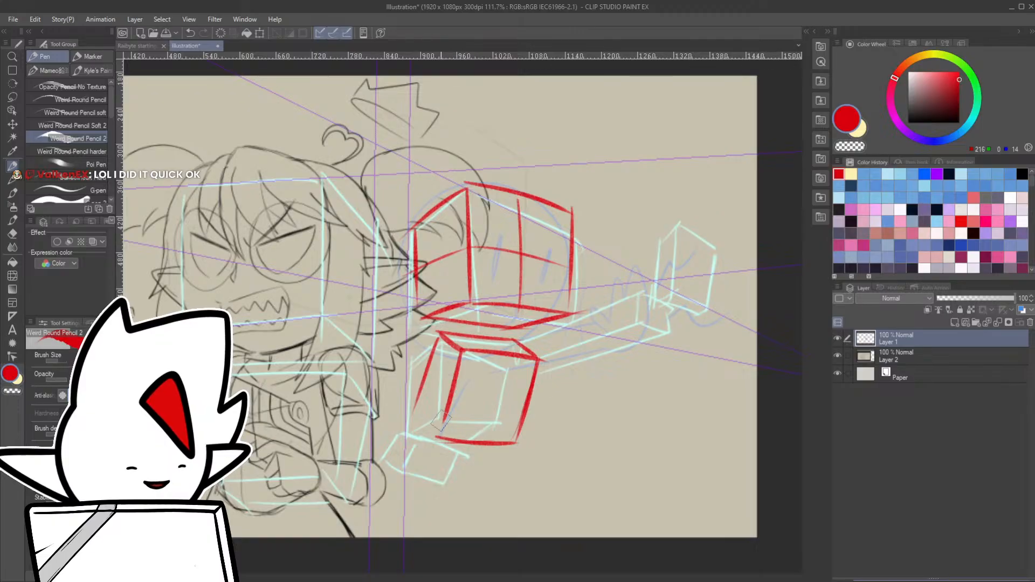
key("ctrl+z")
mouse_move(438, 335)
left_mouse_down()
mouse_move(422, 404)
mouse_move(436, 434)
left_mouse_up()
left_click_drag(458, 389, 440, 433)
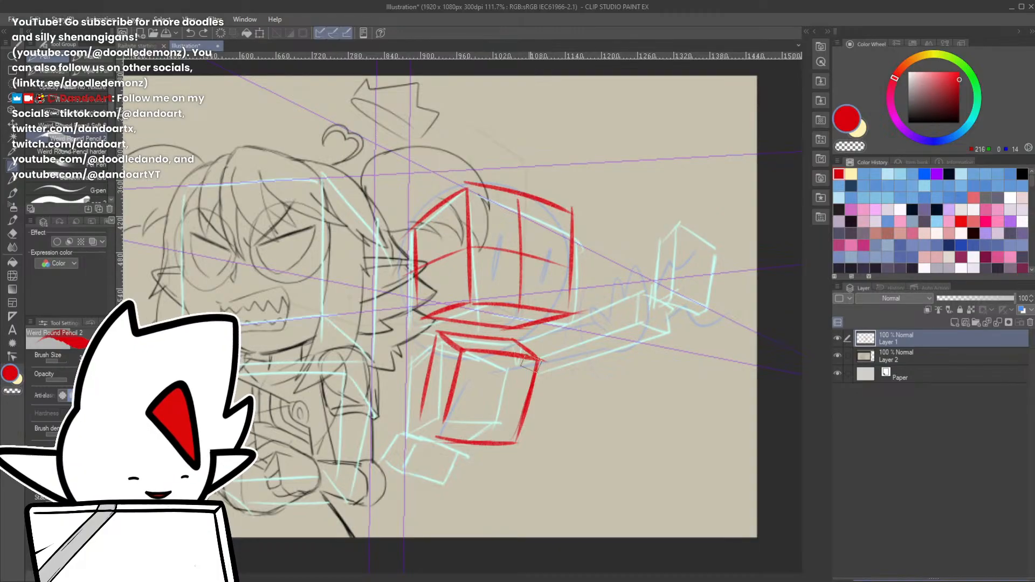
- Lasso the tilted torso box, move it into the empty space beside the torso guide, and deselect it
key("m")
mouse_move(533, 337)
left_mouse_down()
mouse_move(389, 422)
mouse_move(549, 347)
left_mouse_up()
left_click_drag(529, 415, 648, 431)
key("ctrl+d")
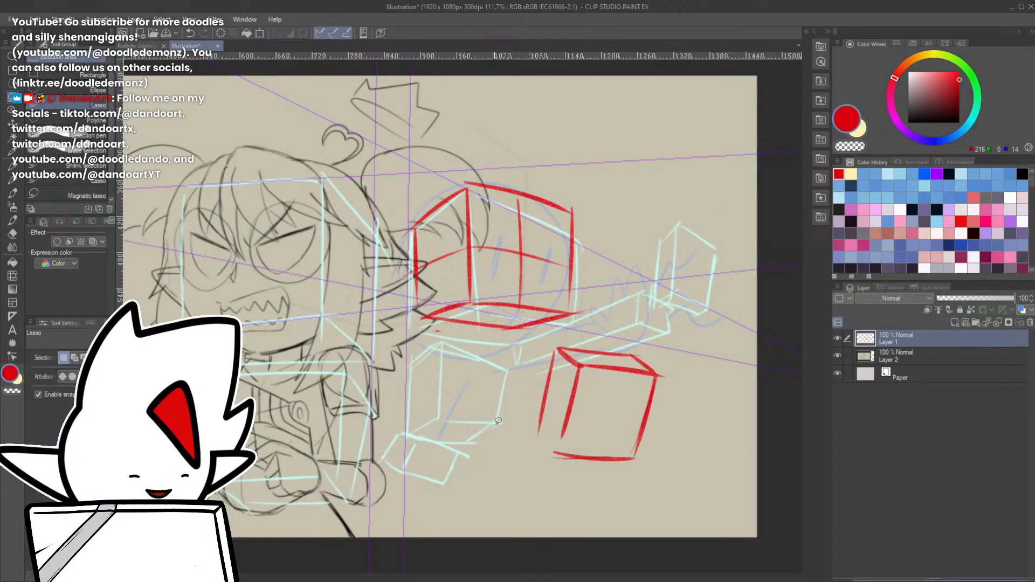
- Draw an alternative red torso box directly over the light-blue torso guide, with centre lines across its planes
key("p")
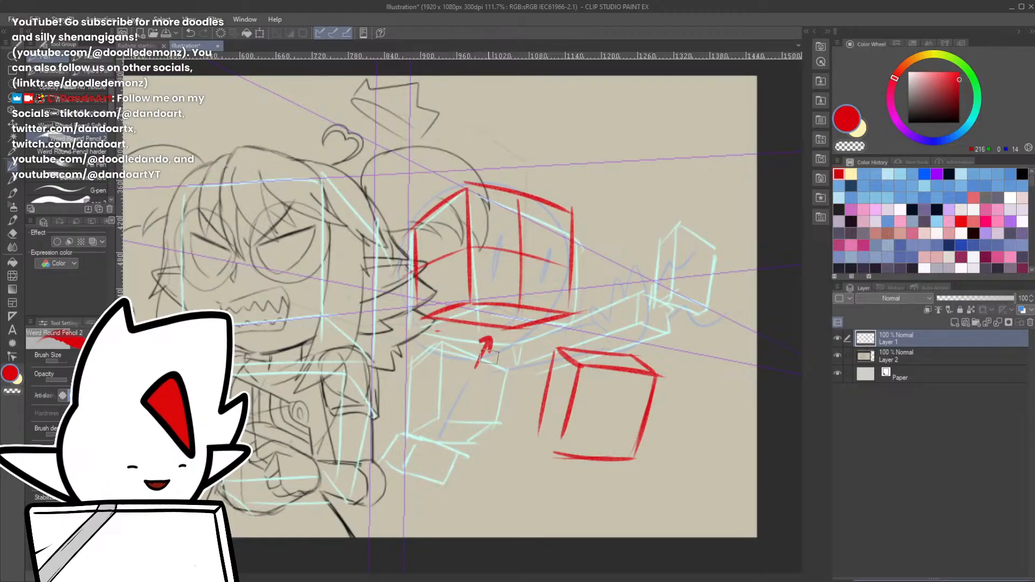
mouse_move(447, 345)
left_mouse_down()
mouse_move(441, 424)
mouse_move(514, 360)
mouse_move(504, 426)
left_mouse_up()
left_click_drag(439, 429, 474, 433)
mouse_move(447, 346)
left_mouse_down()
mouse_move(411, 367)
mouse_move(409, 428)
mouse_move(440, 427)
mouse_move(408, 438)
left_mouse_up()
mouse_move(407, 444)
left_mouse_down()
mouse_move(441, 426)
mouse_move(473, 448)
mouse_move(513, 429)
left_mouse_up()
left_click_drag(482, 353, 477, 423)
mouse_move(408, 402)
left_mouse_down()
mouse_move(447, 387)
mouse_move(469, 417)
mouse_move(440, 384)
mouse_move(412, 403)
mouse_move(446, 384)
mouse_move(510, 387)
left_mouse_up()
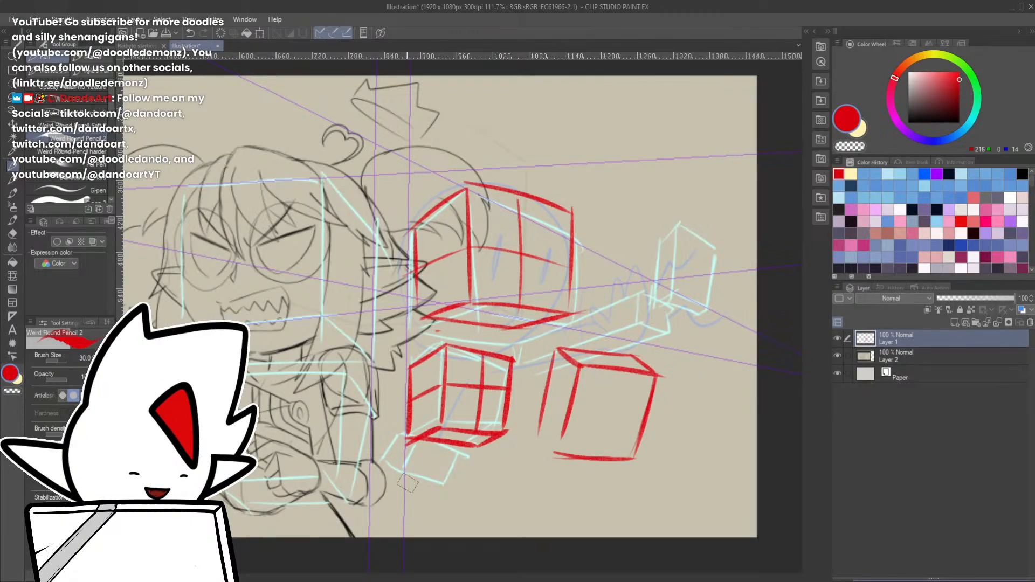
- Sketch a flat red hip box with top and side planes beneath the alternative torso box
mouse_move(408, 488)
left_mouse_down()
mouse_move(419, 458)
mouse_move(488, 469)
mouse_move(492, 502)
mouse_move(499, 471)
mouse_move(491, 505)
left_mouse_up()
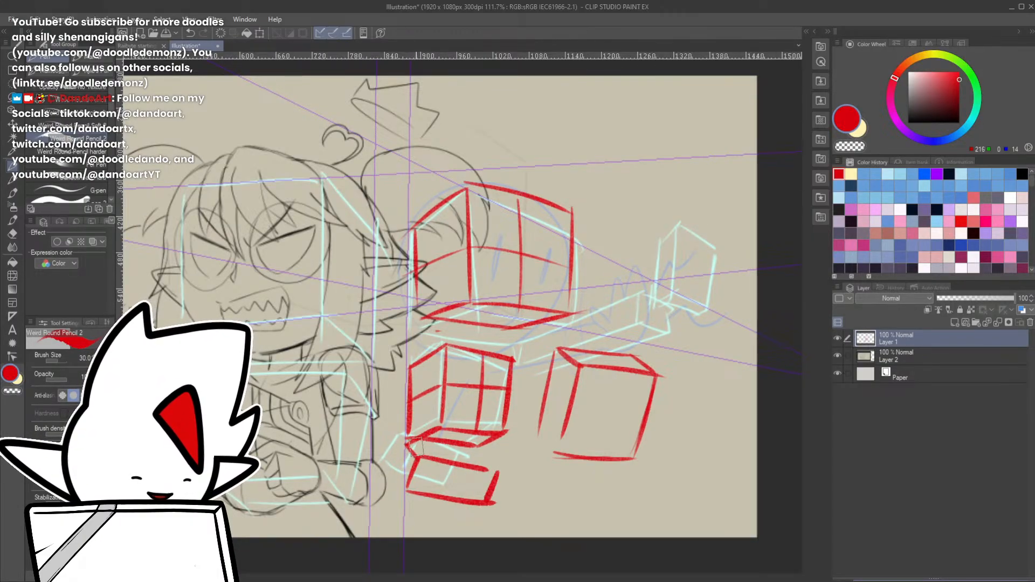
left_click_drag(405, 443, 490, 470)
mouse_move(409, 445)
left_mouse_down()
mouse_move(389, 468)
mouse_move(399, 490)
left_mouse_up()
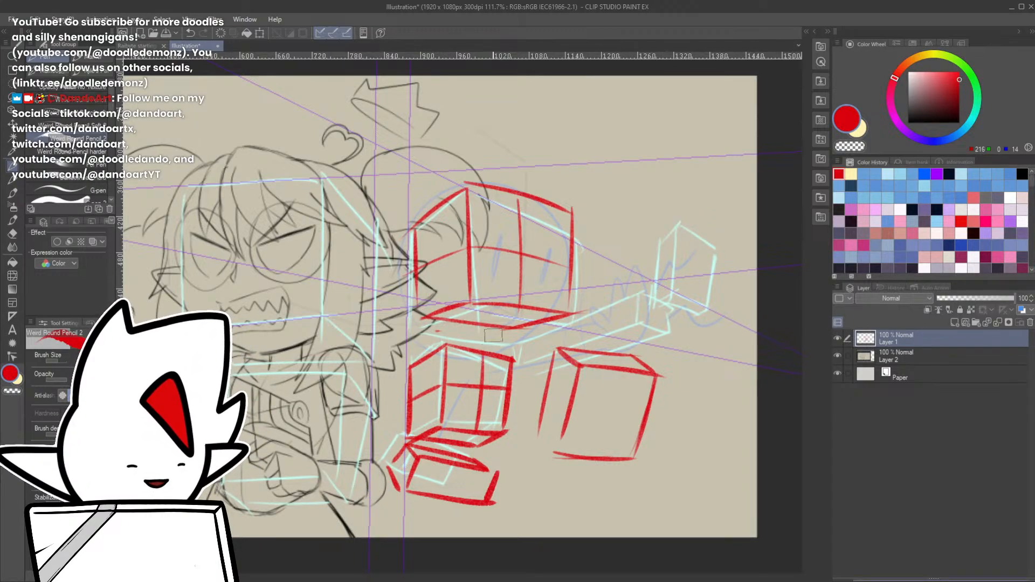
- Draw a red arrow pointing at the right side of the head box
left_click_drag(490, 333, 488, 346)
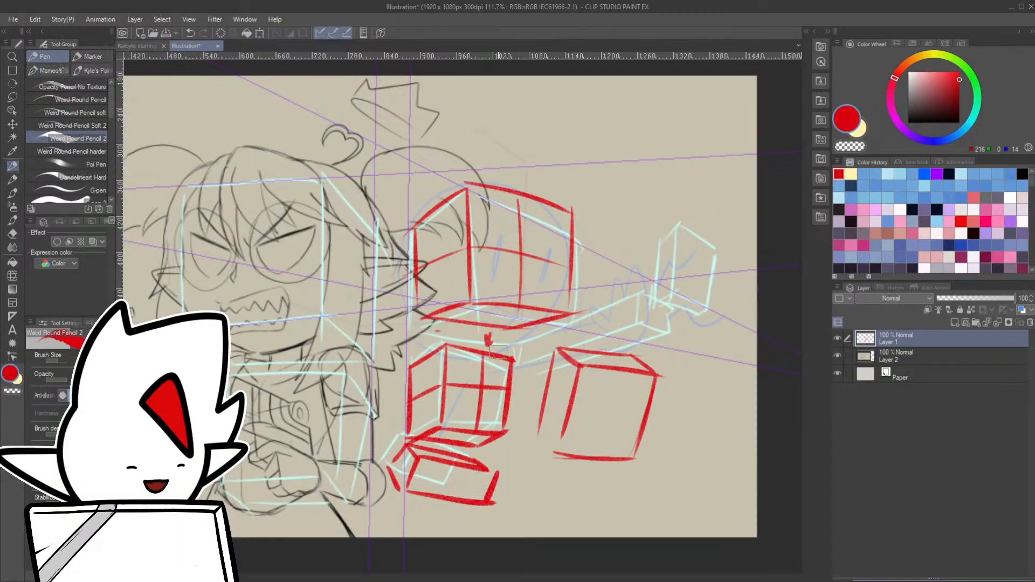
mouse_move(634, 277)
left_mouse_down()
mouse_move(591, 281)
mouse_move(602, 292)
left_mouse_up()
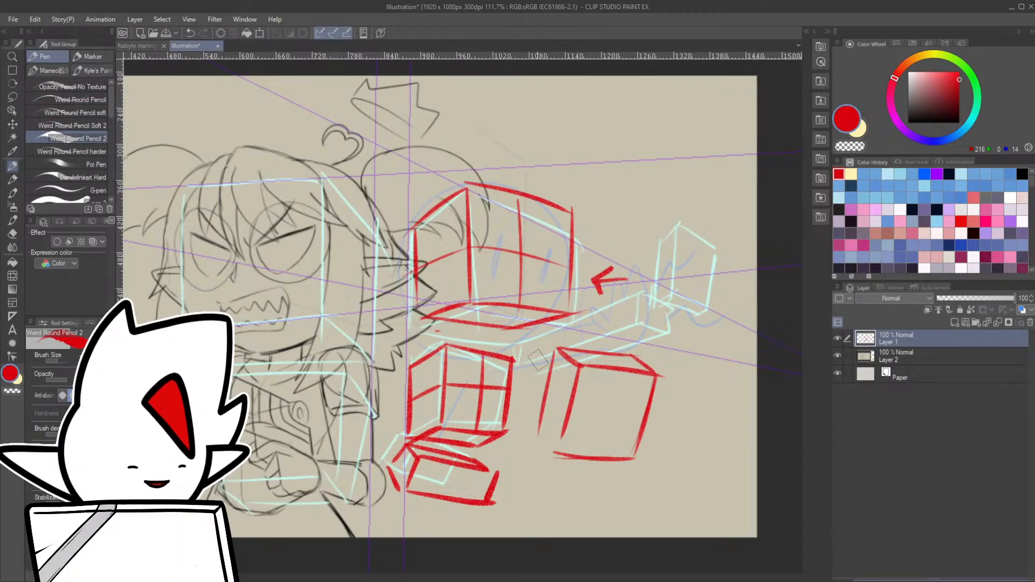
mouse_move(538, 366)
left_mouse_down()
mouse_move(521, 367)
mouse_move(529, 372)
mouse_move(513, 342)
mouse_move(384, 475)
mouse_move(572, 326)
mouse_move(515, 372)
left_mouse_up()
key("ctrl+z")
- Delete the alternative torso and hip boxes, move the tilted torso box back under the head, and deselect it
key("m")
key("Delete")
left_click_drag(649, 407, 524, 394)
key("ctrl+d")
- Close the bottom of the tilted torso box and add horizontal centre lines across its front and side planes
key("p")
mouse_move(424, 436)
left_mouse_down()
mouse_move(441, 415)
mouse_move(529, 408)
left_mouse_up()
left_click_drag(421, 373, 445, 404)
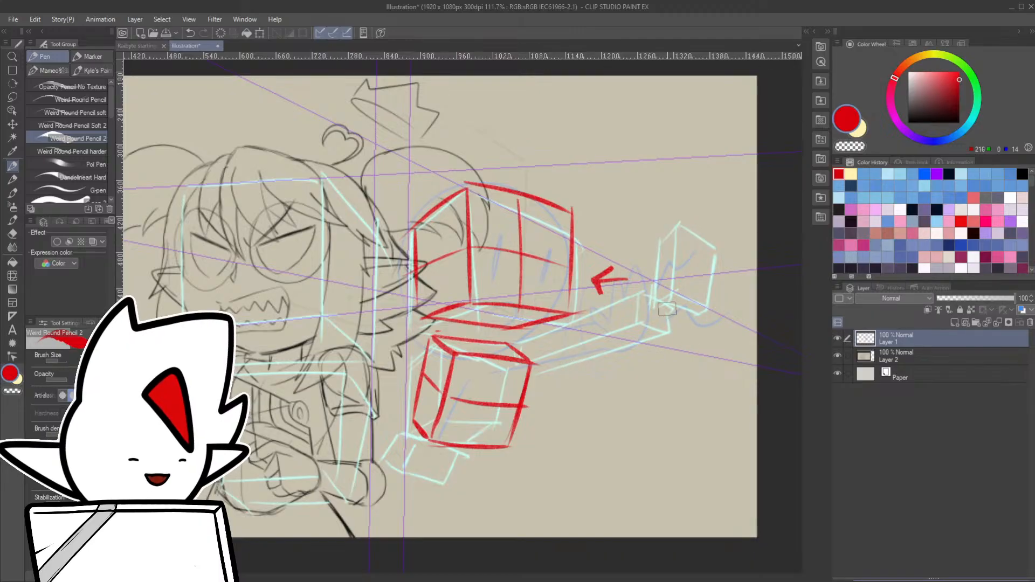
left_click_drag(668, 358, 634, 474)
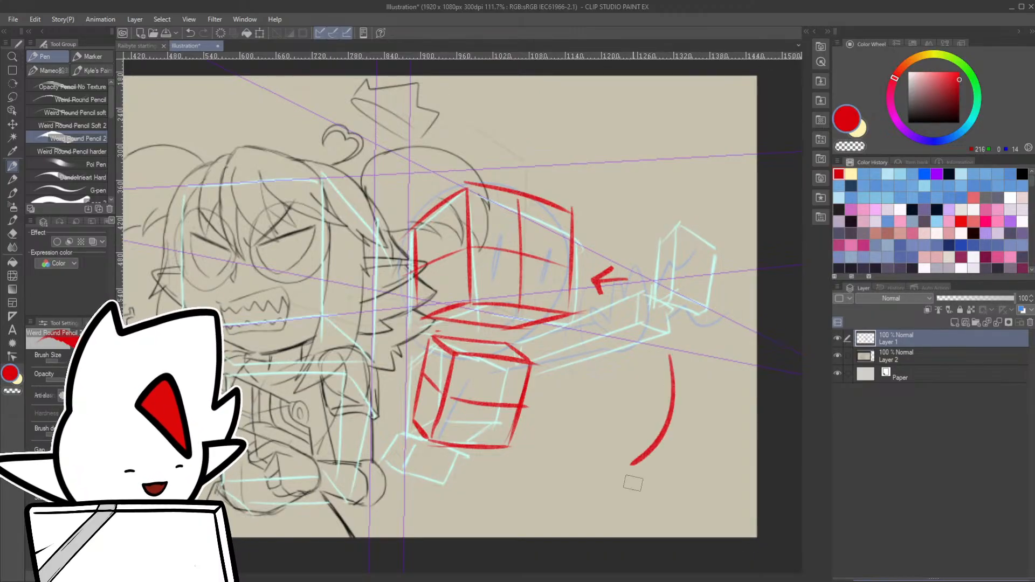
key("ctrl+z")
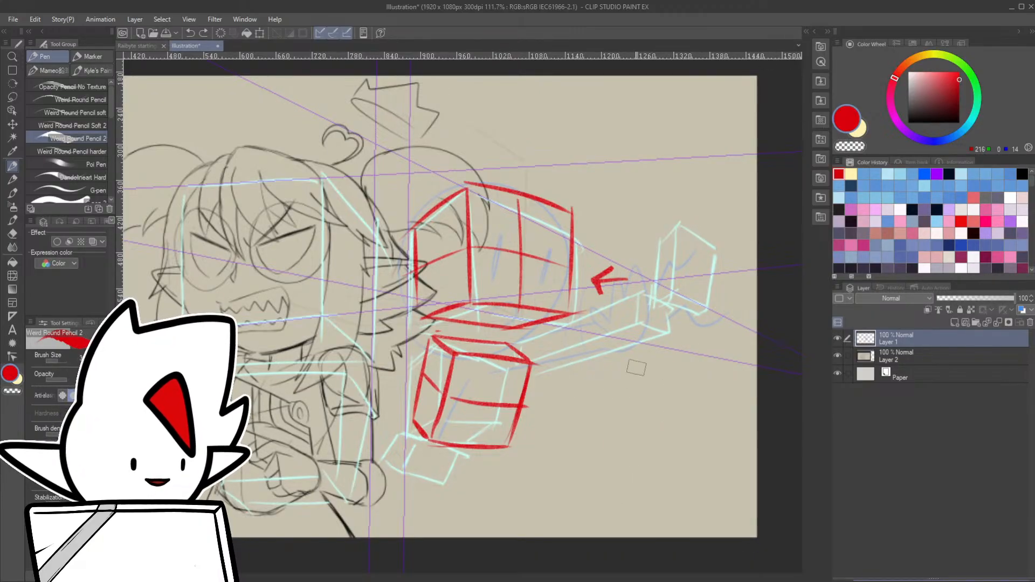
left_click_drag(642, 367, 593, 458)
key("ctrl+z")
- Add a vertical centre line down the front face of the tilted torso box
left_click_drag(495, 353, 474, 450)
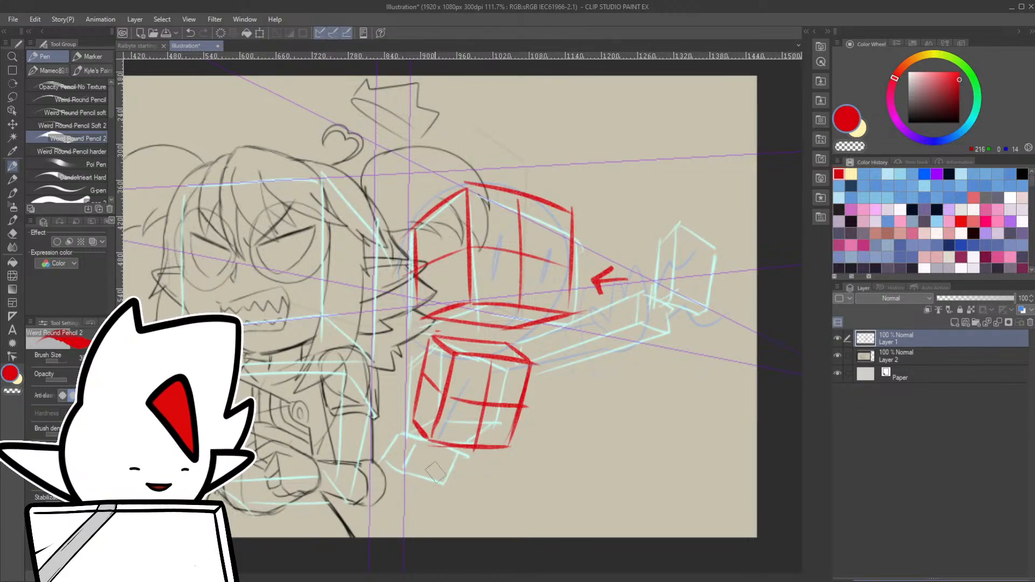
key("e")
key("p")
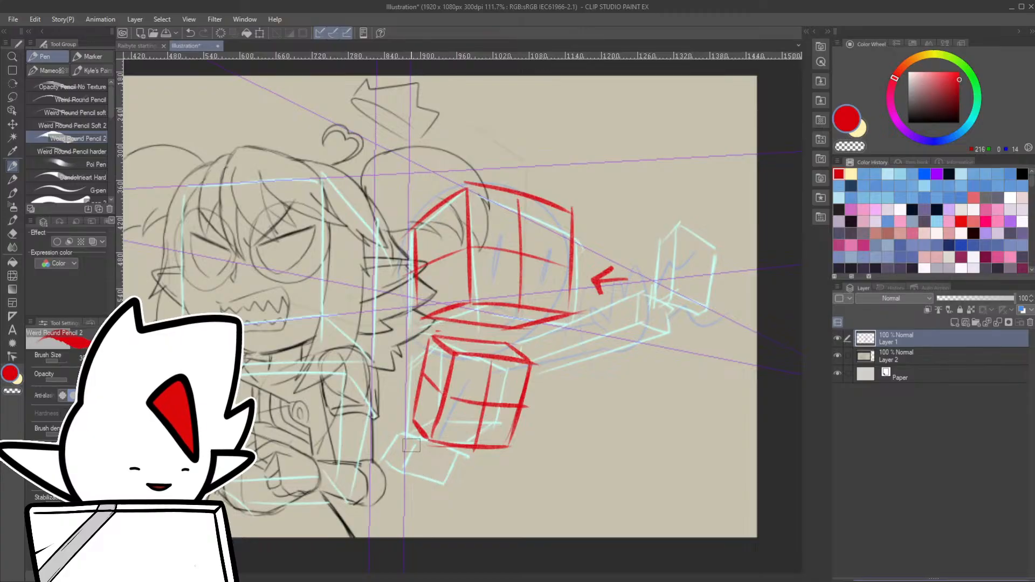
- Draw a red hip box beneath the torso box, with its top, front and side planes and centre lines
mouse_move(411, 445)
left_mouse_down()
mouse_move(423, 474)
mouse_move(505, 479)
left_mouse_up()
key("ctrl+z")
key("ctrl+z")
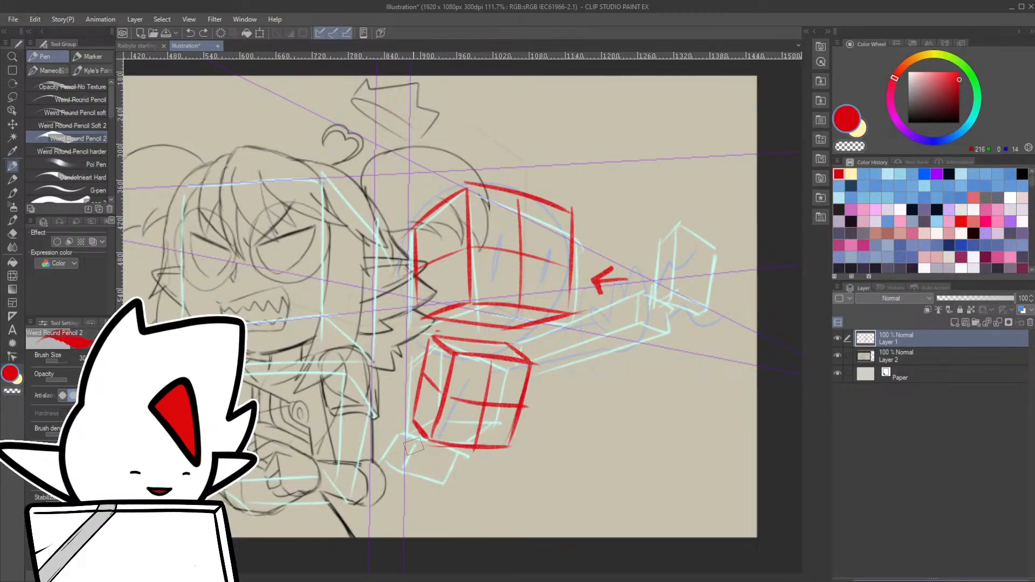
mouse_move(415, 446)
left_mouse_down()
mouse_move(420, 480)
mouse_move(496, 484)
mouse_move(464, 447)
mouse_move(506, 477)
left_mouse_up()
mouse_move(414, 447)
left_mouse_down()
mouse_move(395, 471)
mouse_move(405, 505)
mouse_move(495, 504)
left_mouse_up()
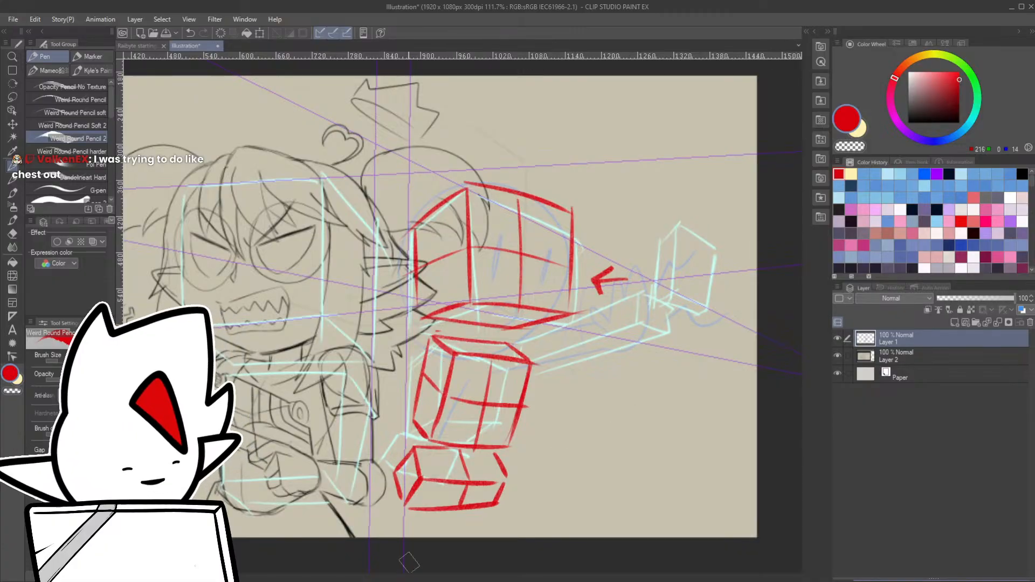
- Redraw the red edge dividing the hip box's top and front planes so it runs to the far corner
key("r")
left_click_drag(529, 474, 545, 465)
key("e")
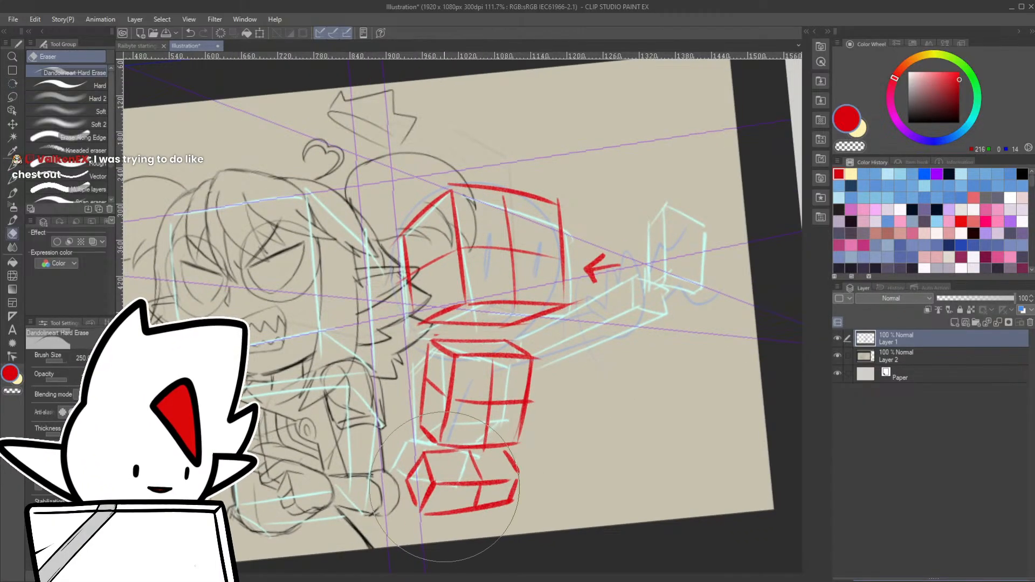
key("p")
left_click_drag(443, 483, 517, 474)
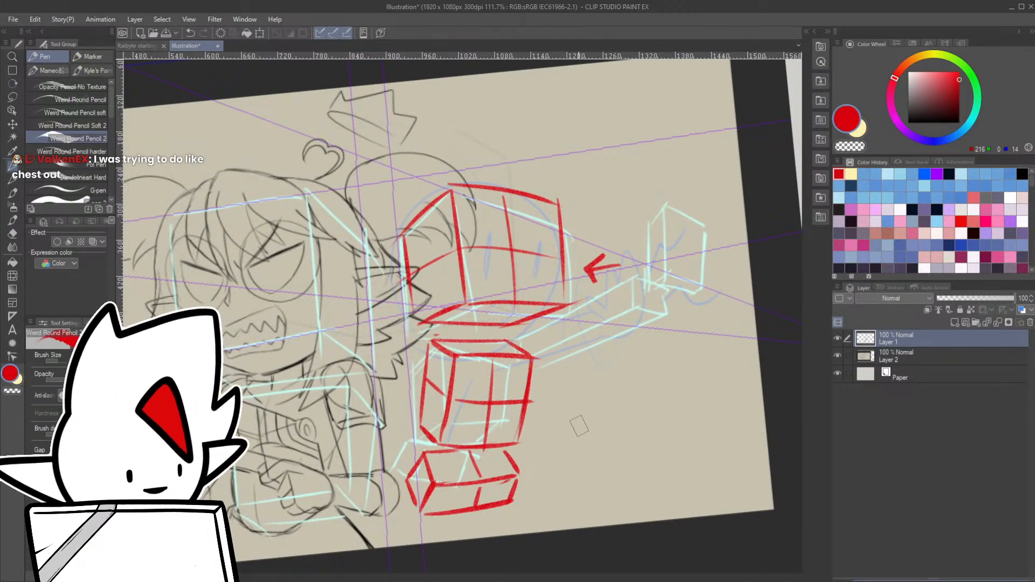
key("r")
double_click(619, 406)
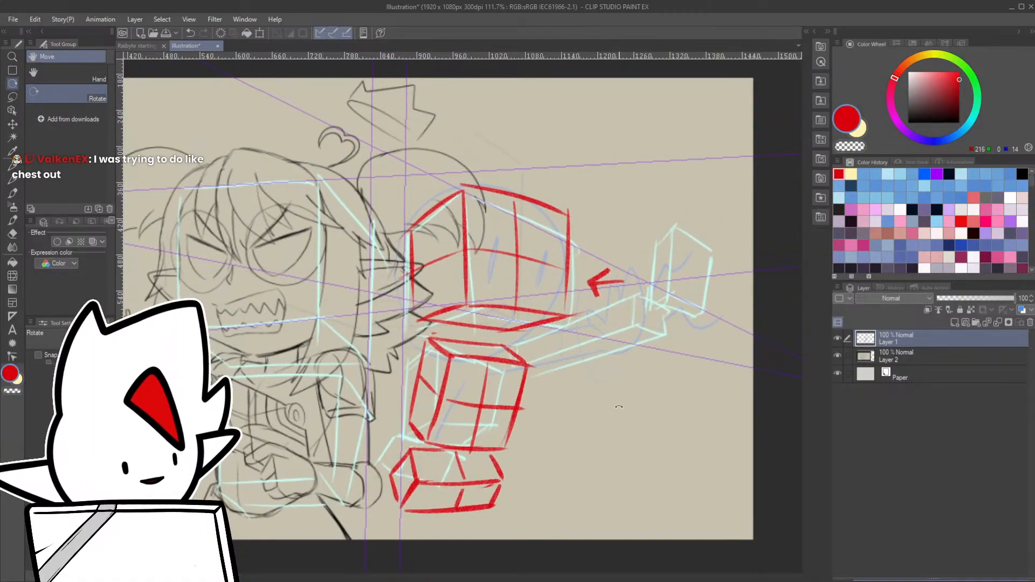
- Draw a small red arrow pointing at the torso box's front, then try a stroke along the outstretched arm and undo it
key("m")
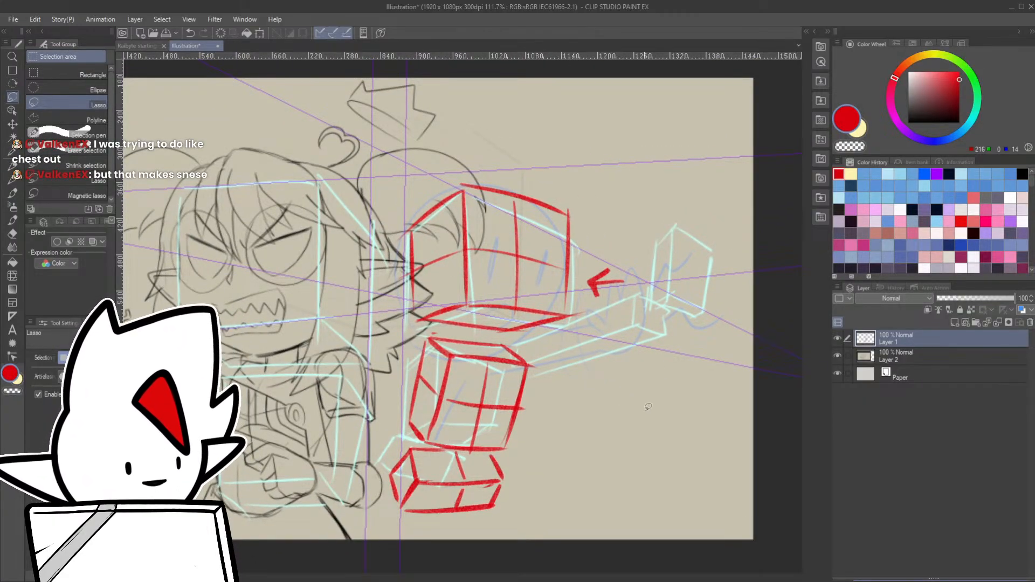
scroll(627, 412, "down", 3)
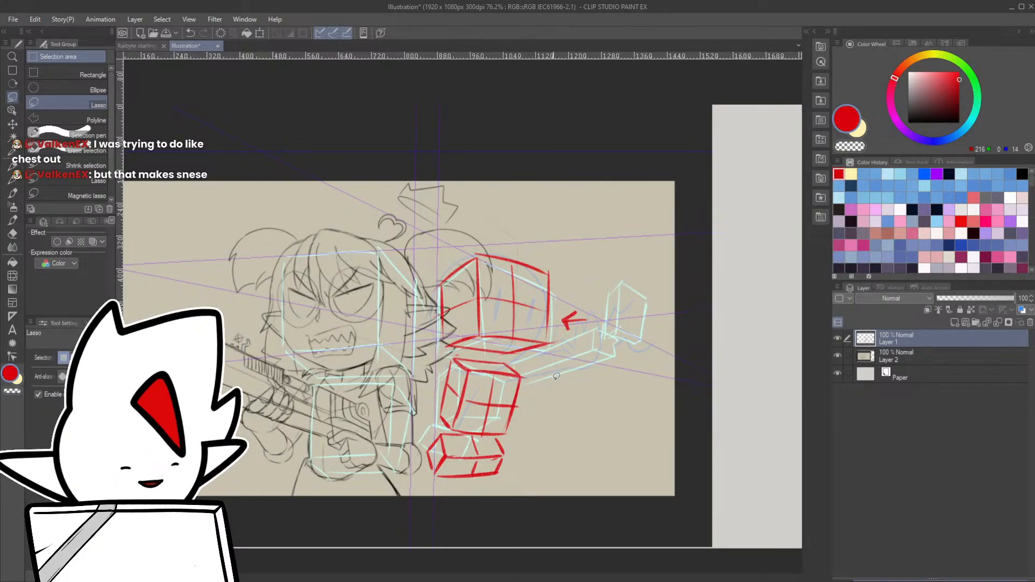
key("p")
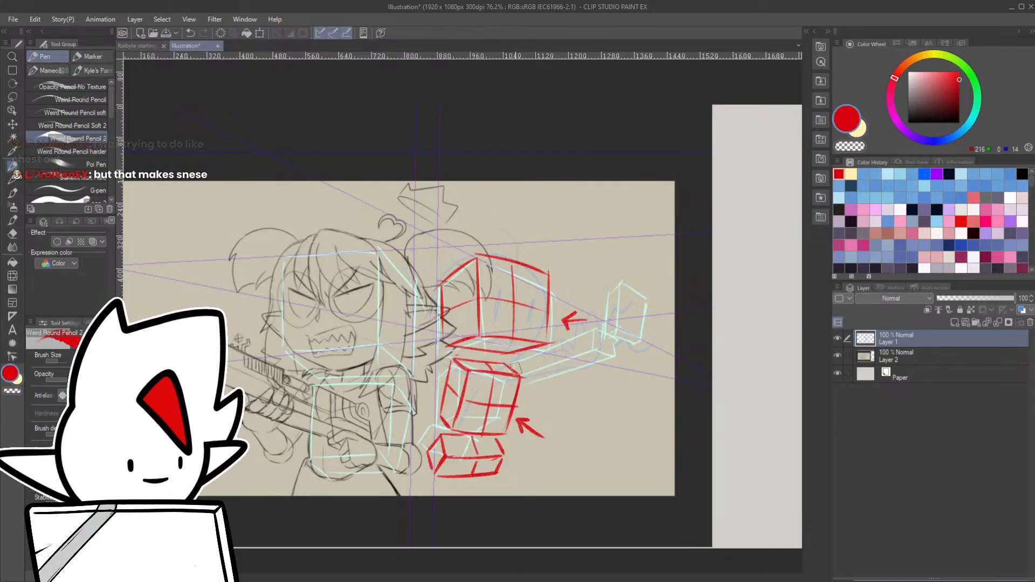
left_click_drag(513, 371, 596, 334)
key("ctrl+z")
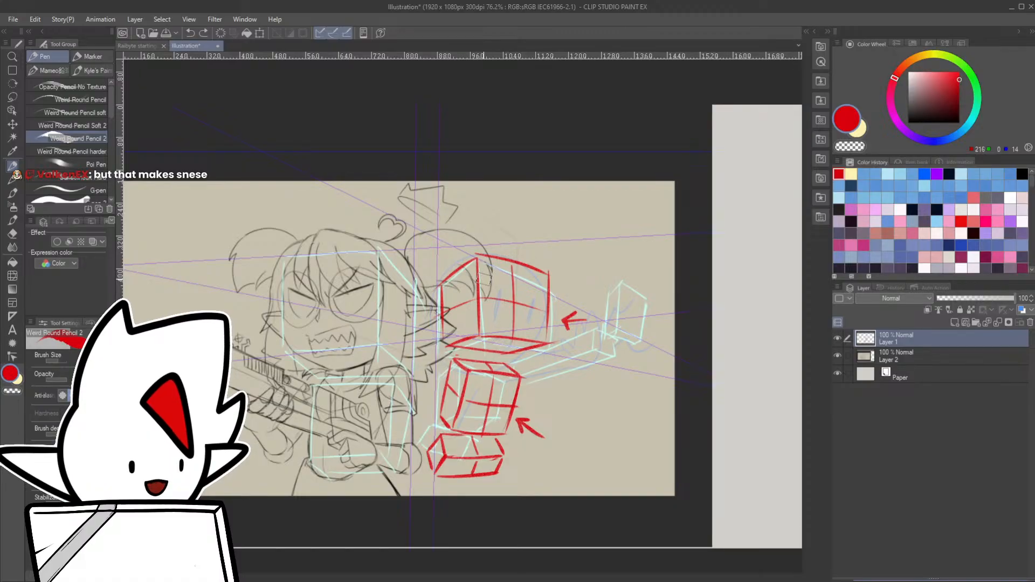
- Fill the front planes of the head, torso and hip boxes with red and their side planes with light pink
mouse_move(482, 263)
left_mouse_down()
mouse_move(492, 302)
mouse_move(512, 323)
mouse_move(542, 279)
mouse_move(539, 323)
left_mouse_up()
mouse_move(469, 377)
left_mouse_down()
mouse_move(475, 426)
mouse_move(499, 389)
mouse_move(448, 477)
mouse_move(463, 482)
mouse_move(531, 423)
left_mouse_up()
left_click(922, 72)
mouse_move(452, 442)
left_mouse_down()
mouse_move(434, 464)
mouse_move(426, 447)
mouse_move(437, 455)
left_mouse_up()
mouse_move(455, 386)
left_mouse_down()
mouse_move(446, 415)
mouse_move(453, 397)
left_mouse_up()
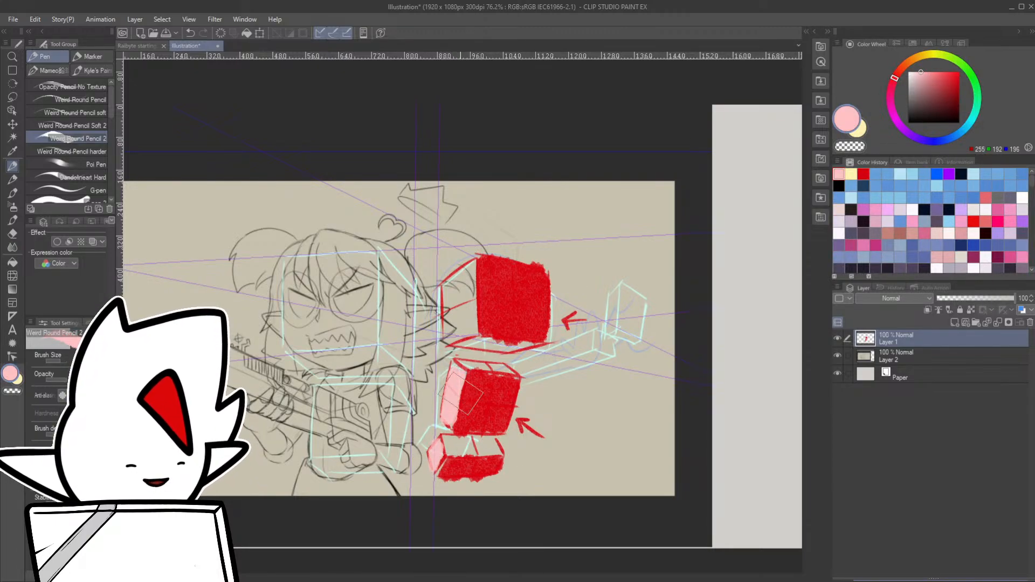
mouse_move(442, 291)
left_mouse_down()
mouse_move(450, 324)
mouse_move(462, 291)
mouse_move(474, 301)
mouse_move(458, 272)
left_mouse_up()
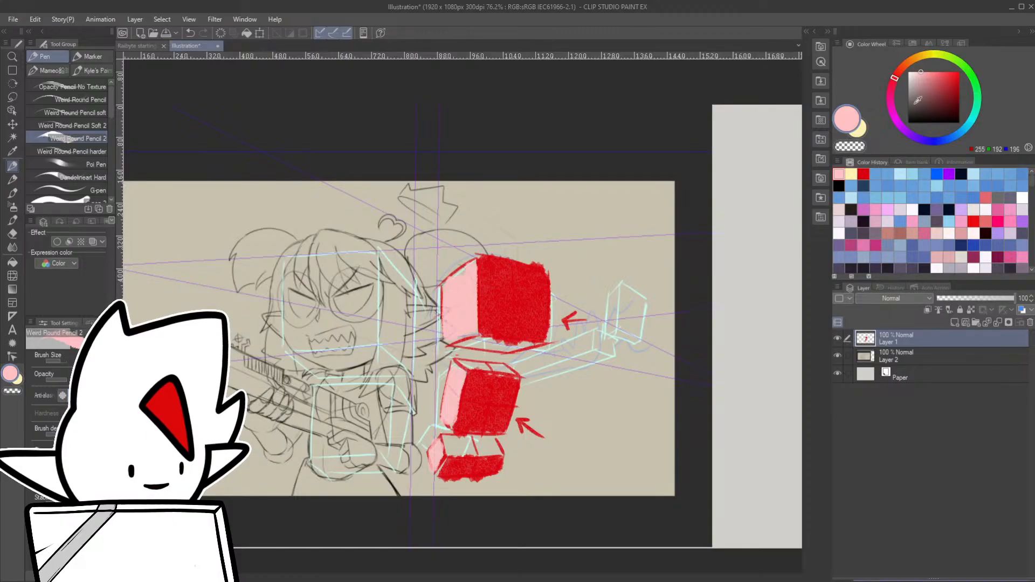
- Fill the underside of the head box and the top planes of the torso and hip boxes with dark red
left_click(951, 101)
mouse_move(485, 338)
left_mouse_down()
mouse_move(540, 345)
mouse_move(464, 349)
mouse_move(485, 334)
mouse_move(546, 333)
left_mouse_up()
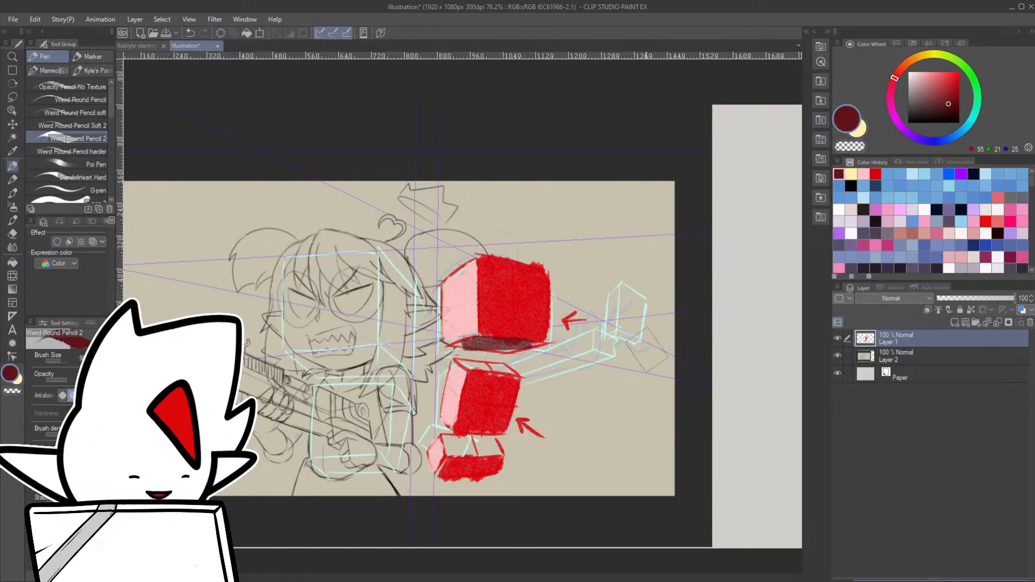
left_click(959, 96)
left_click_drag(463, 367, 512, 377)
mouse_move(445, 439)
left_mouse_down()
mouse_move(485, 447)
mouse_move(469, 458)
mouse_move(483, 452)
left_mouse_up()
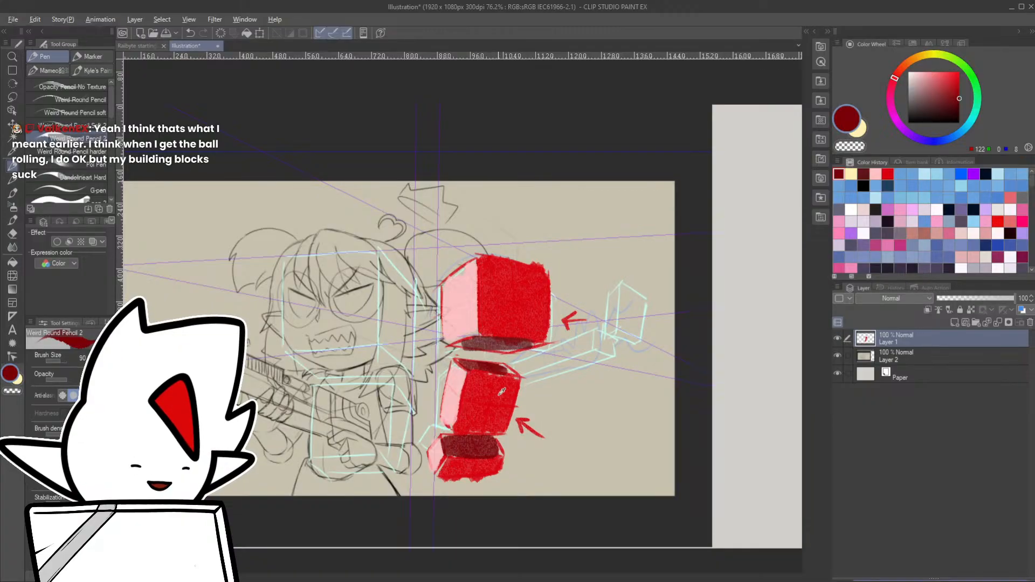
- Paint the outstretched arm box with a pink upper plane, a red end and a dark red underside, sampling the body boxes' colours
left_click(473, 385, "alt")
left_click(458, 379, "alt")
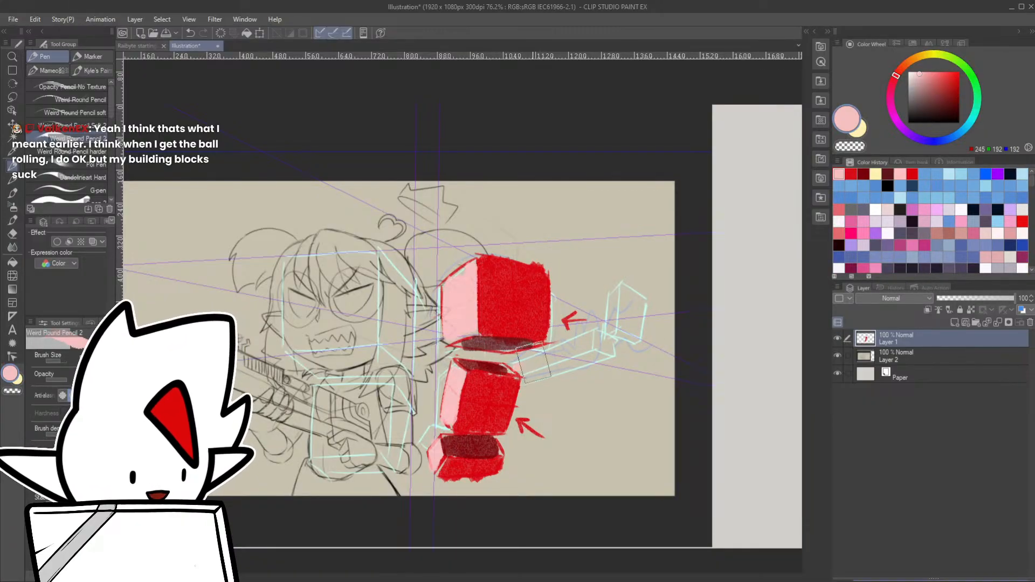
mouse_move(531, 363)
left_mouse_down()
mouse_move(595, 339)
mouse_move(524, 367)
left_mouse_up()
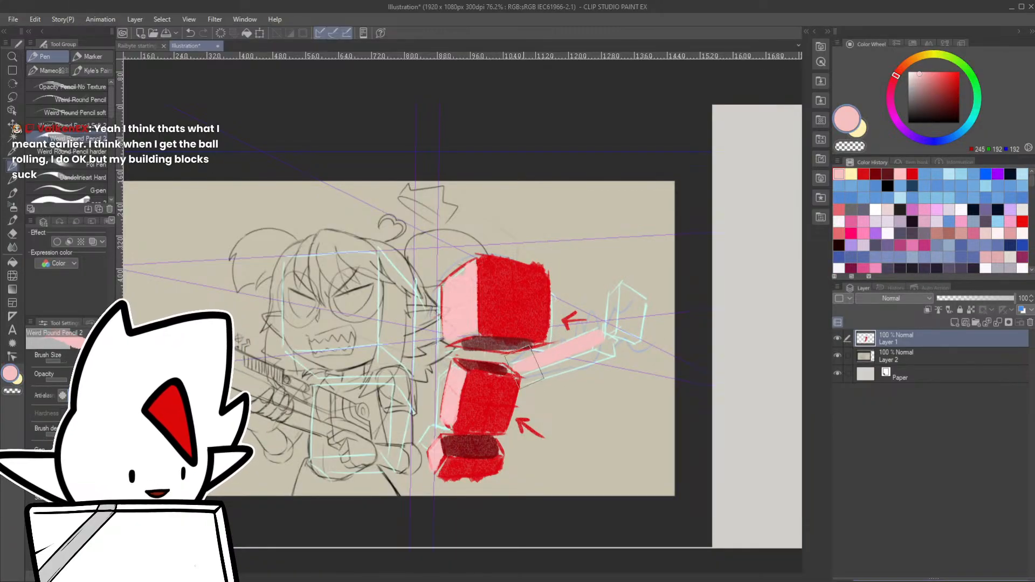
left_click(499, 399, "alt")
left_click_drag(598, 351, 606, 350)
left_click(493, 371, "alt")
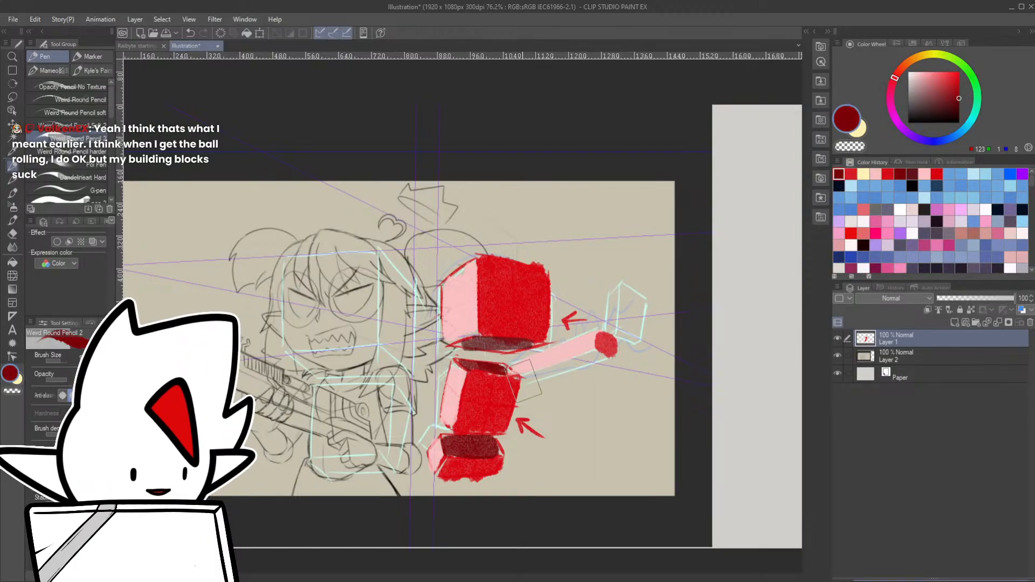
left_click_drag(523, 380, 606, 355)
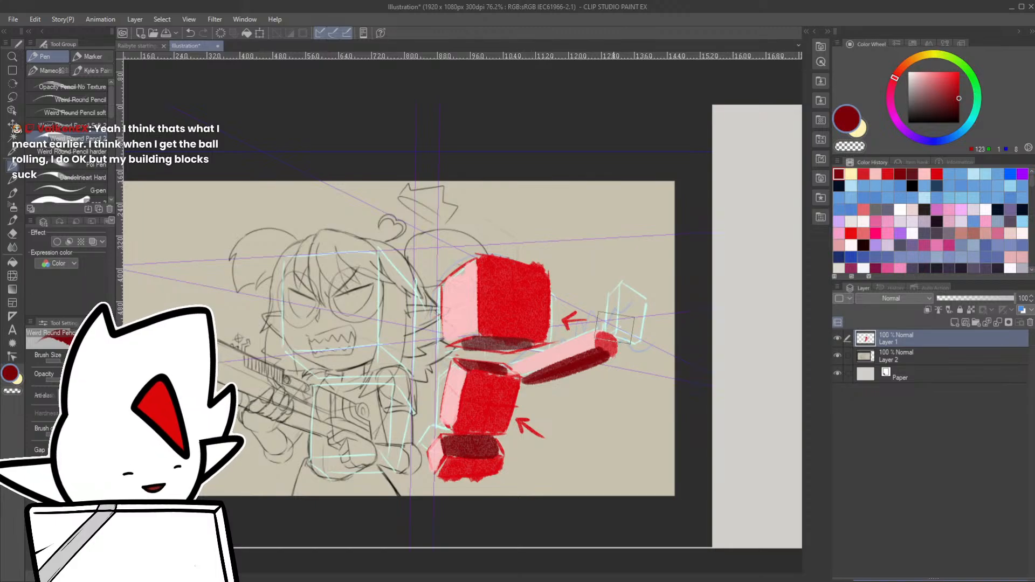
- Paint the raised box at the arm's end with pink side, red front and dark red underside planes
left_click(609, 335, "alt")
mouse_move(615, 286)
left_mouse_down()
mouse_move(639, 296)
mouse_move(637, 323)
mouse_move(630, 300)
mouse_move(633, 327)
mouse_move(596, 327)
mouse_move(613, 298)
mouse_move(620, 316)
mouse_move(594, 363)
mouse_move(634, 345)
left_mouse_up()
left_click(597, 327, "alt")
left_click(587, 364, "alt")
- Toggle Layer 1's visibility to compare the shaded red boxes with the light-blue guide construction
scroll(608, 388, "down", 3)
left_click_drag(579, 453, 533, 451)
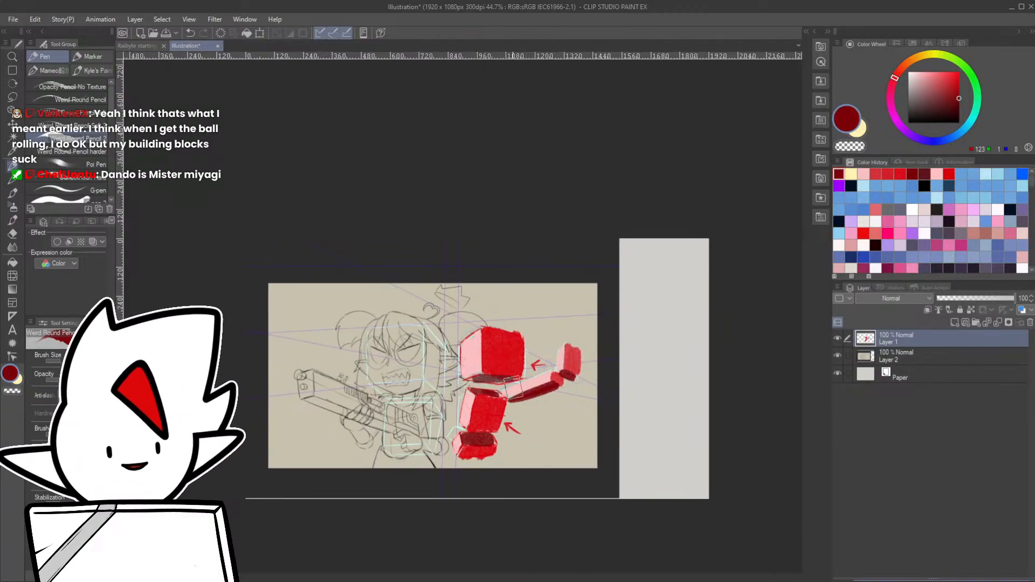
scroll(499, 404, "up", 2)
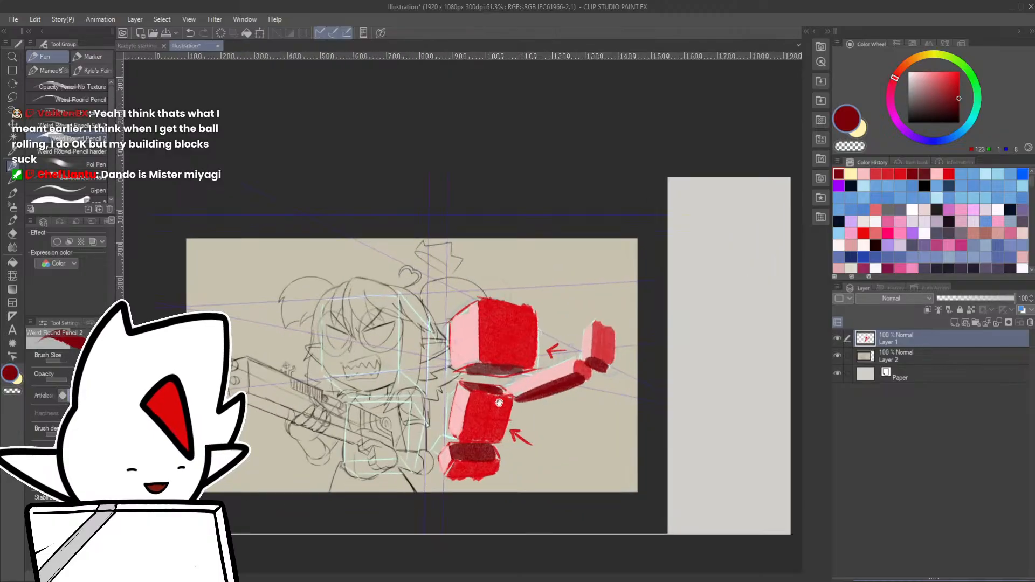
key("e")
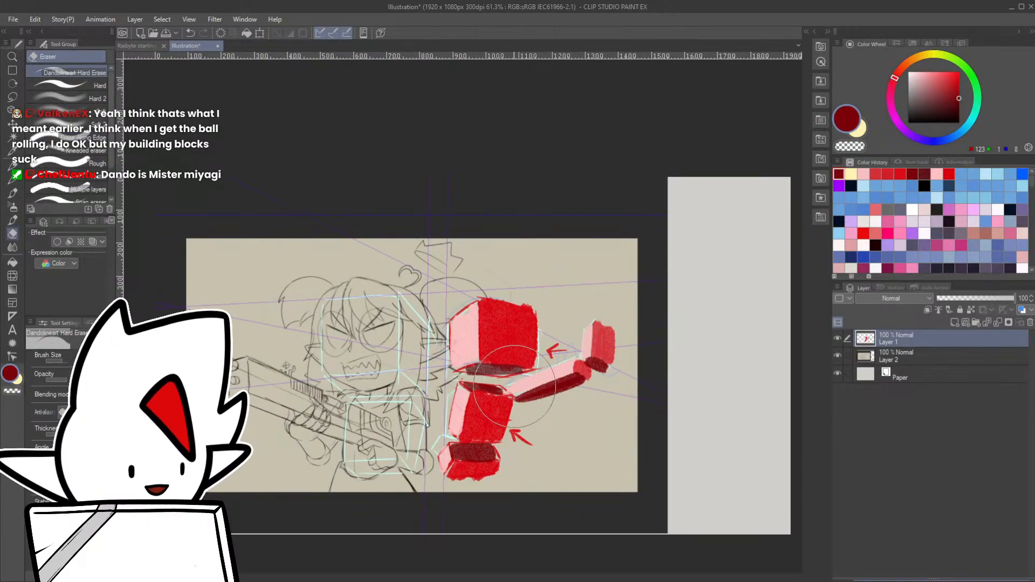
left_click(837, 338)
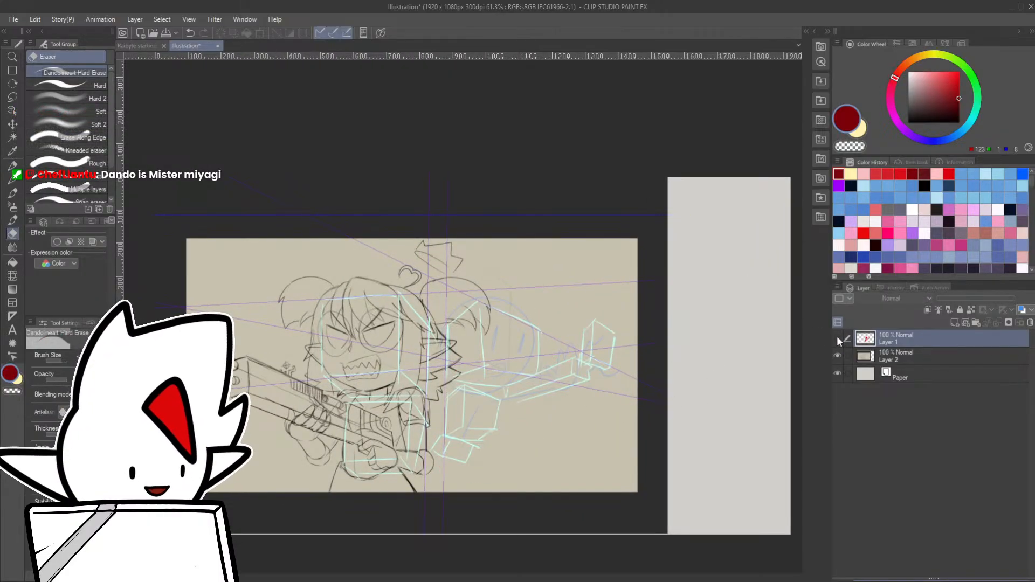
left_click(837, 337)
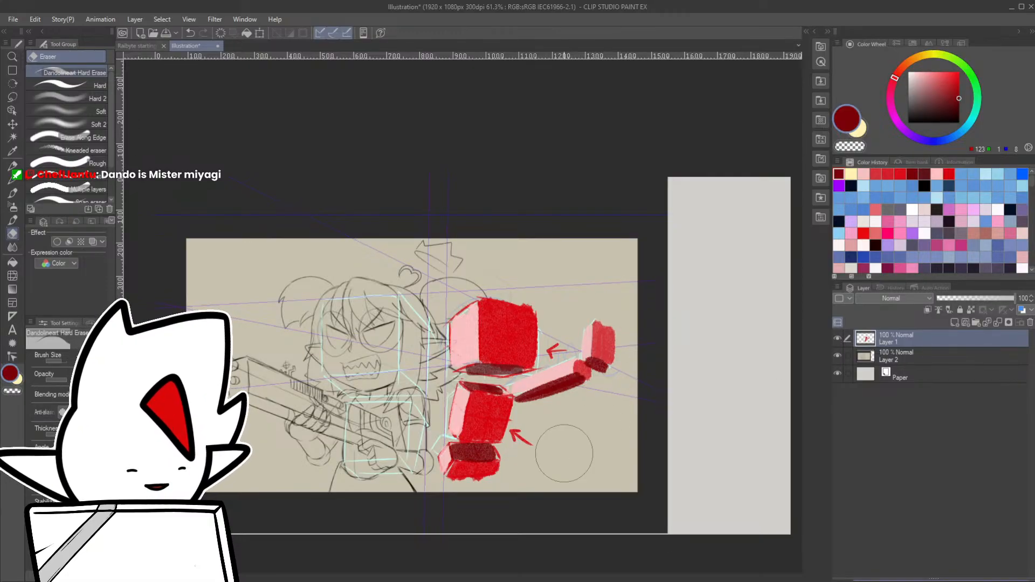
left_click(837, 339)
left_click(837, 339)
left_click(837, 340)
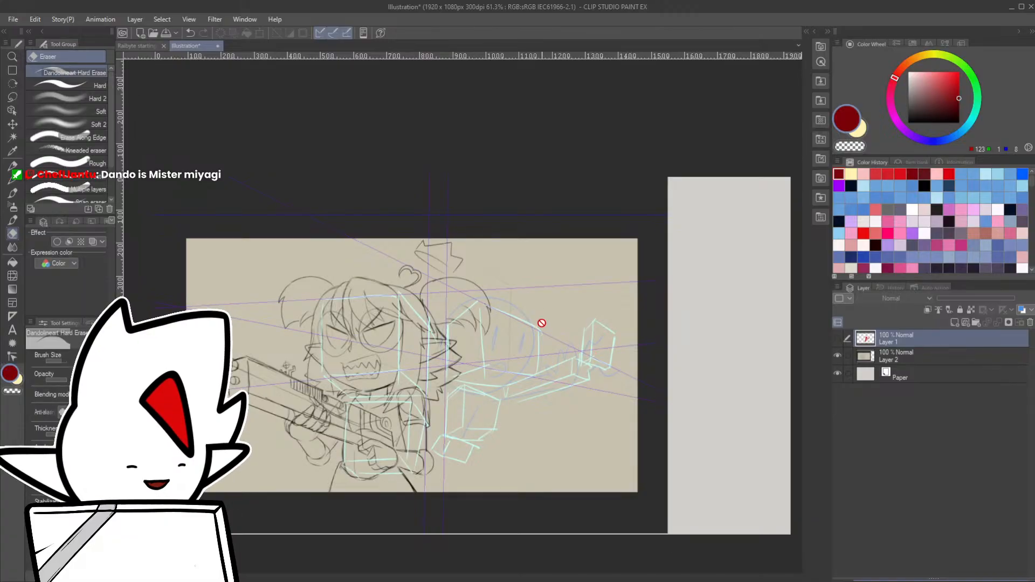
- Show Layer 1 again and draw a dark red arrowhead mark beside the torso box on Layer 2
key("p")
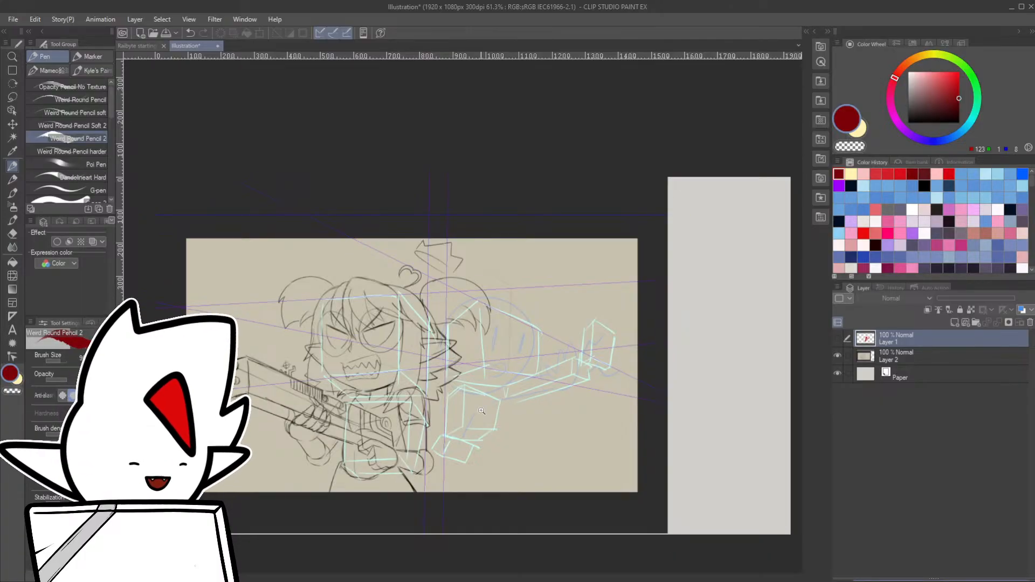
left_click(482, 411)
left_click(899, 358)
left_click(837, 339)
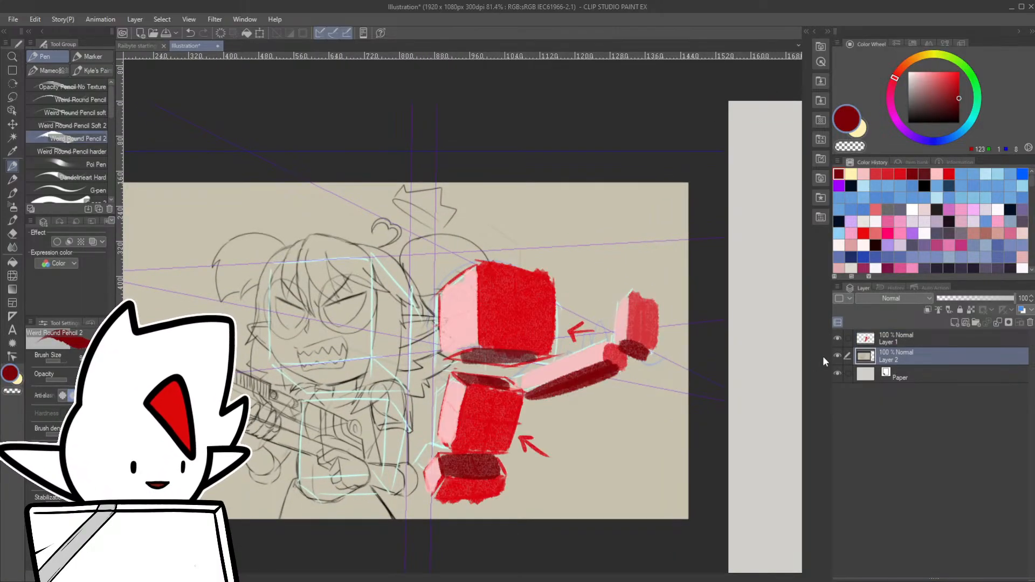
mouse_move(562, 421)
left_mouse_down()
mouse_move(550, 426)
mouse_move(572, 434)
left_mouse_up()
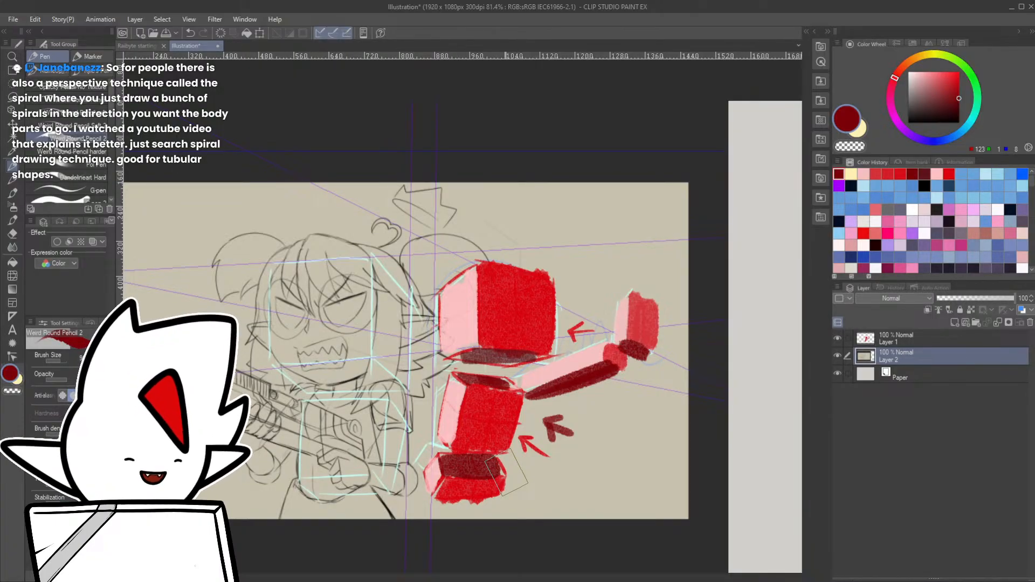
key("ctrl+z")
left_click_drag(562, 418, 551, 440)
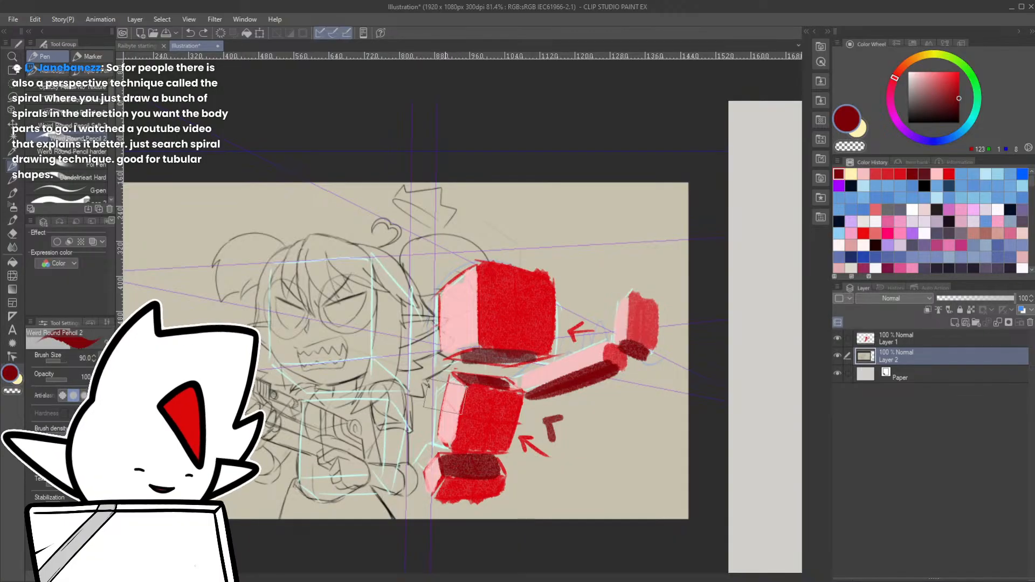
- Draw a dark red spiral on Layer 1 widening from the torso box across the face to form a foreshortened tube
key("e")
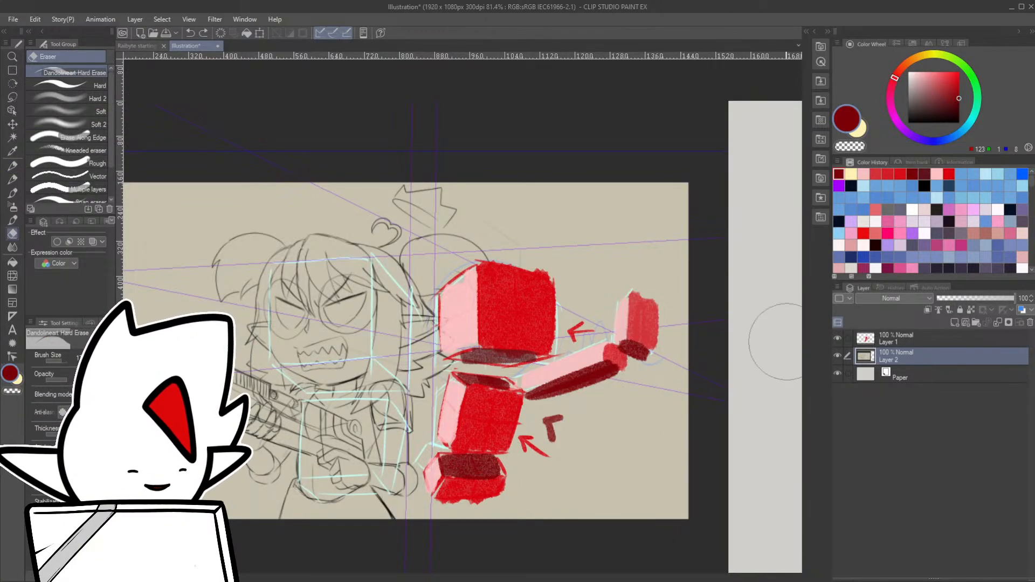
left_click(906, 340)
key("p")
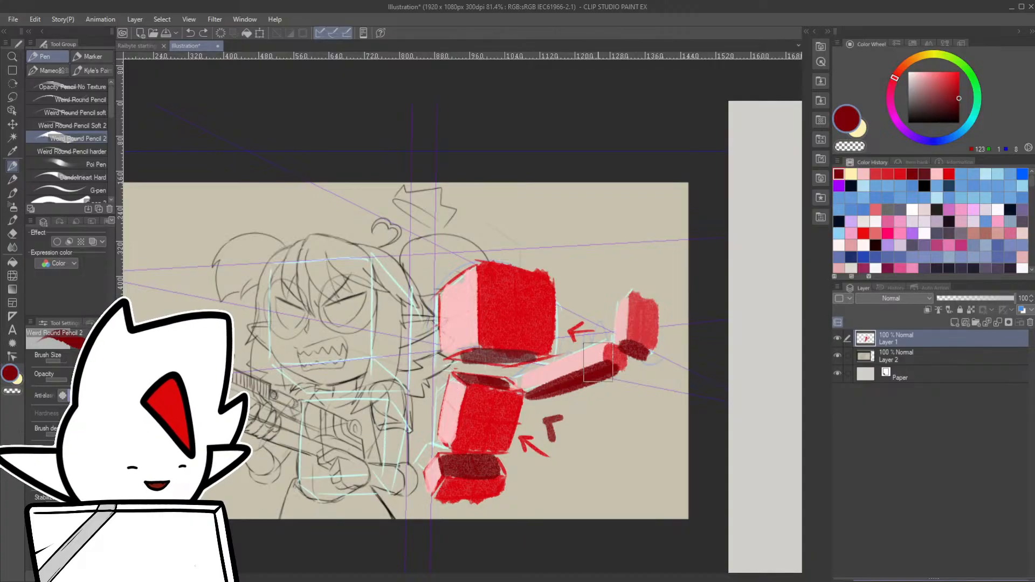
mouse_move(448, 371)
left_mouse_down()
mouse_move(410, 357)
mouse_move(410, 378)
mouse_move(372, 366)
mouse_move(299, 388)
mouse_move(310, 324)
left_mouse_up()
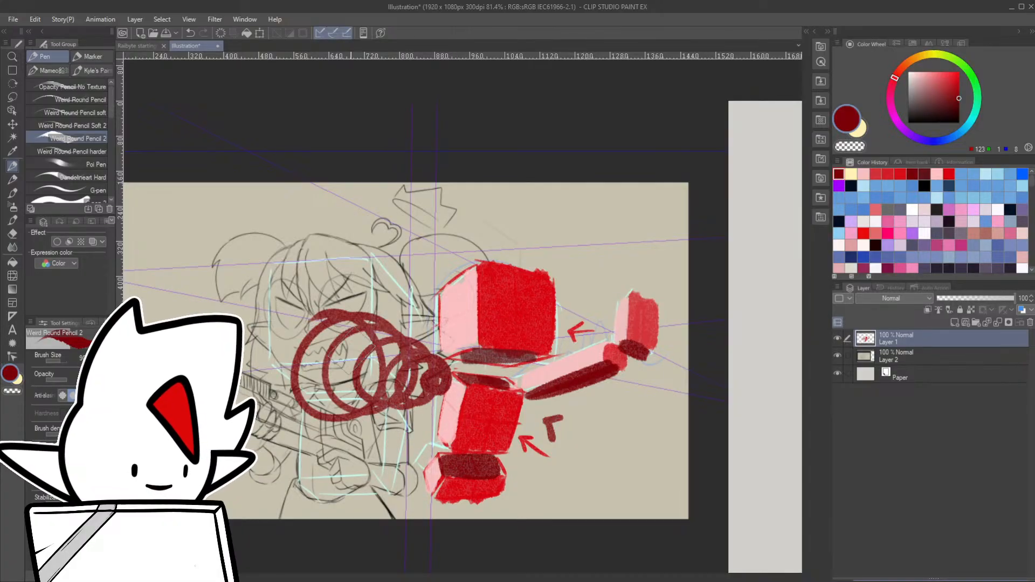
mouse_move(348, 323)
left_mouse_down()
mouse_move(330, 405)
mouse_move(346, 340)
mouse_move(381, 357)
mouse_move(392, 351)
mouse_move(379, 332)
mouse_move(392, 332)
mouse_move(392, 392)
mouse_move(415, 367)
mouse_move(434, 367)
mouse_move(419, 399)
mouse_move(430, 359)
mouse_move(386, 465)
mouse_move(526, 395)
mouse_move(416, 362)
mouse_move(437, 371)
mouse_move(433, 389)
mouse_move(391, 362)
mouse_move(386, 339)
mouse_move(385, 402)
mouse_move(420, 366)
left_mouse_up()
- Shade the spiral tube with pink highlights along its upper side and fill its large front circle with red
key("e")
key("p")
left_click(443, 388, "alt")
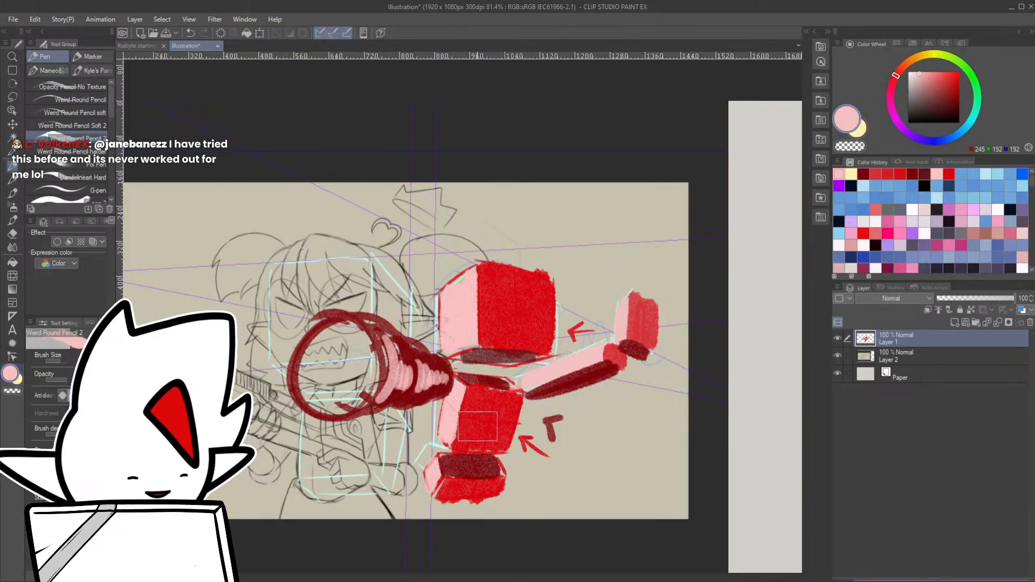
left_click(483, 425, "alt")
left_click_drag(324, 334, 377, 410)
mouse_move(302, 378)
left_mouse_down()
mouse_move(345, 329)
mouse_move(357, 388)
mouse_move(320, 395)
mouse_move(329, 362)
left_mouse_up()
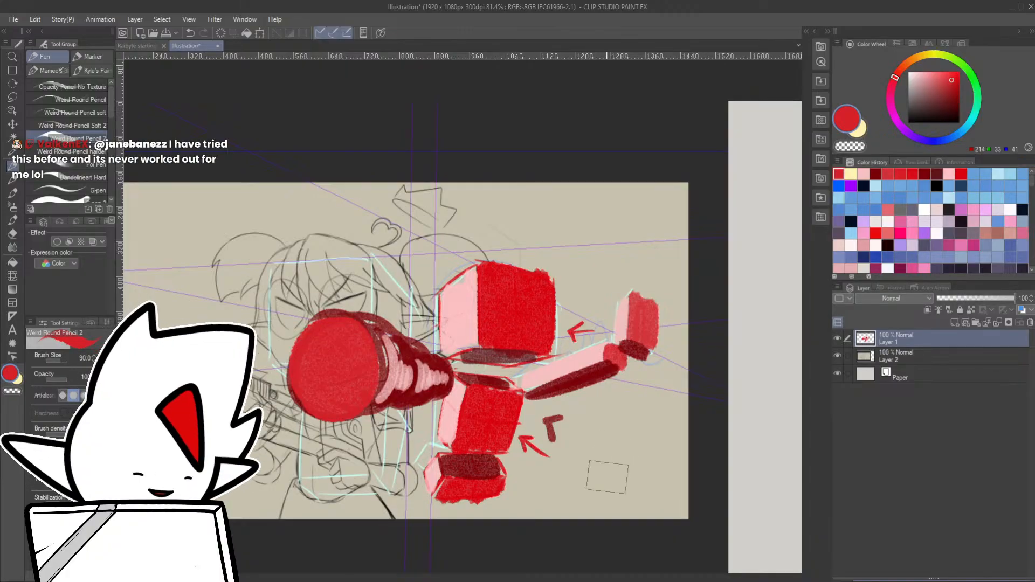
- Undo the shading and all spiral strokes of the foreshortened tube over the face
key("r")
left_click_drag(508, 453, 531, 446)
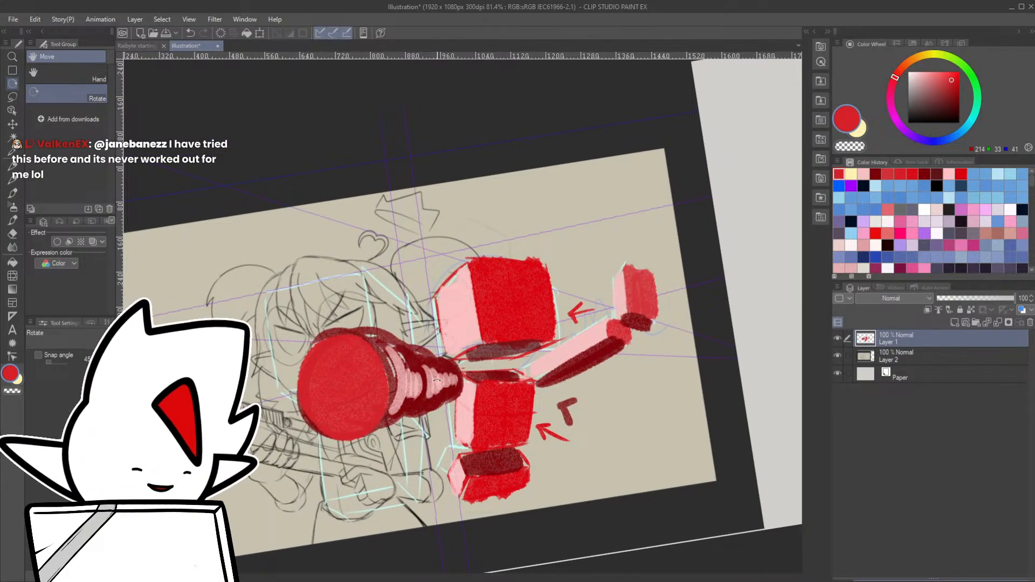
key("p")
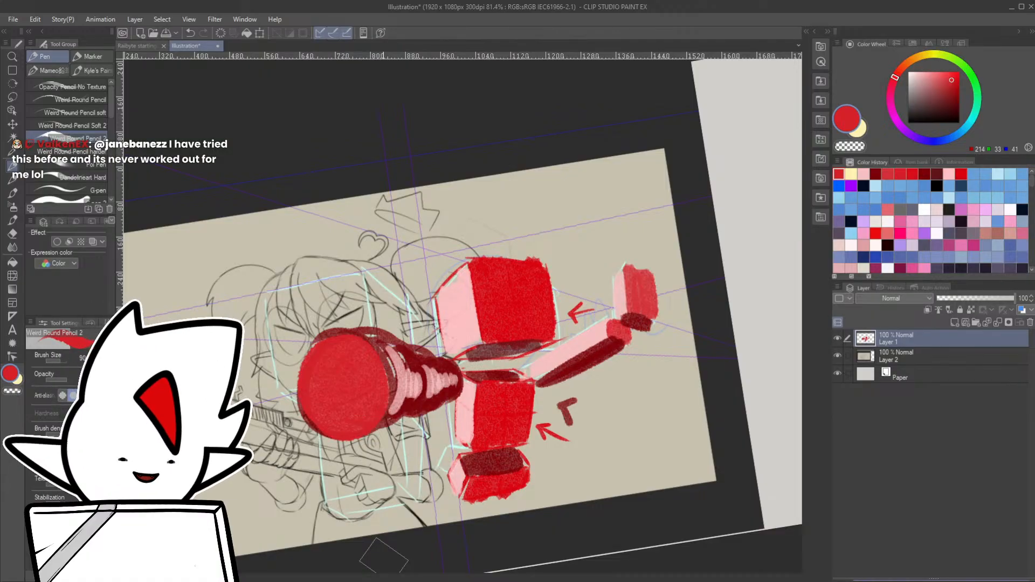
key("ctrl+z")
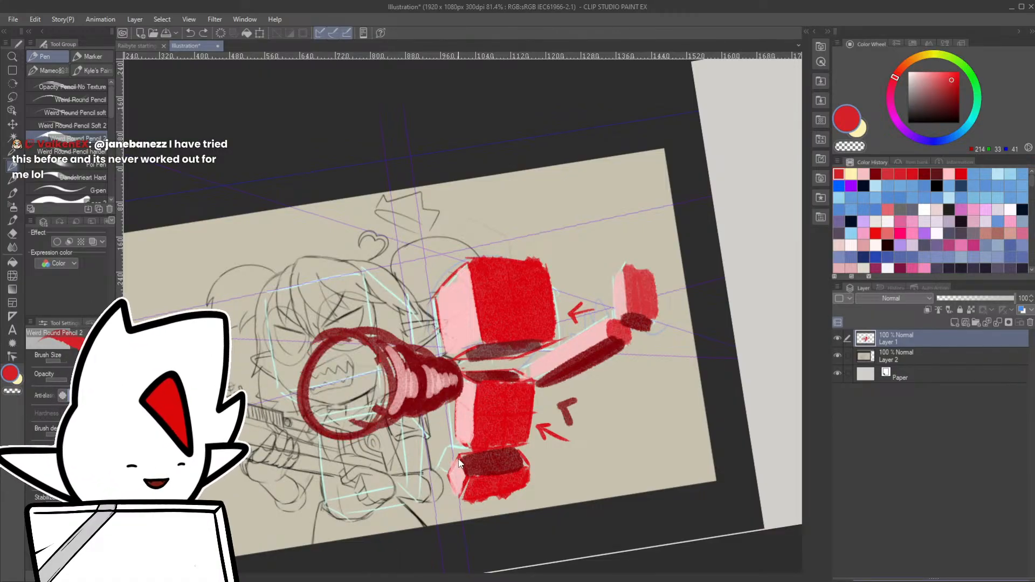
key("ctrl+z")
key("ctrl+z")
key("ctrl+z")
key("ctrl+z")
key("ctrl+z")
key("ctrl+z")
key("ctrl+z")
key("ctrl+z")
key("ctrl+z")
key("ctrl+z")
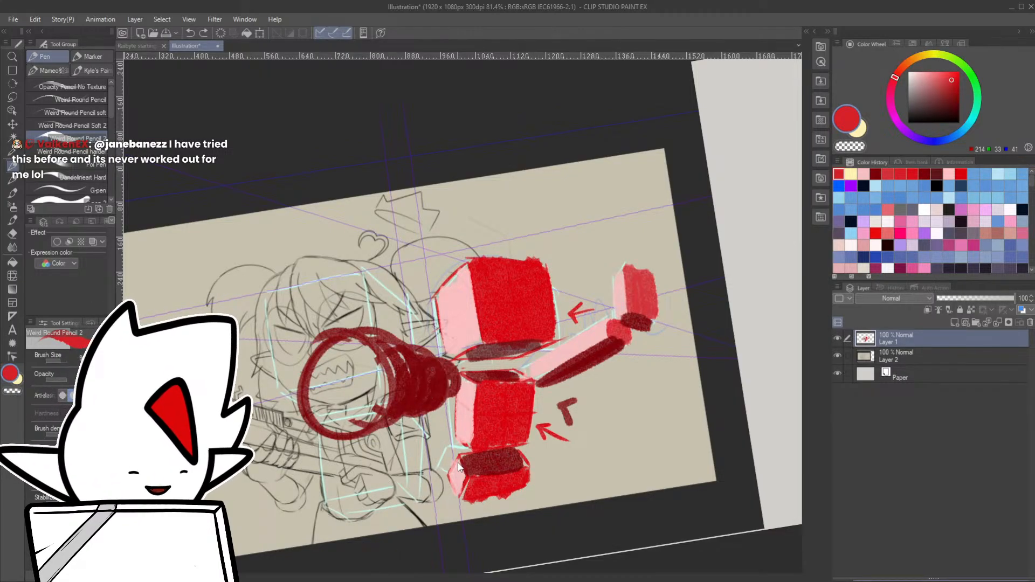
key("ctrl+z")
key("ctrl+z")
key("ctrl+z")
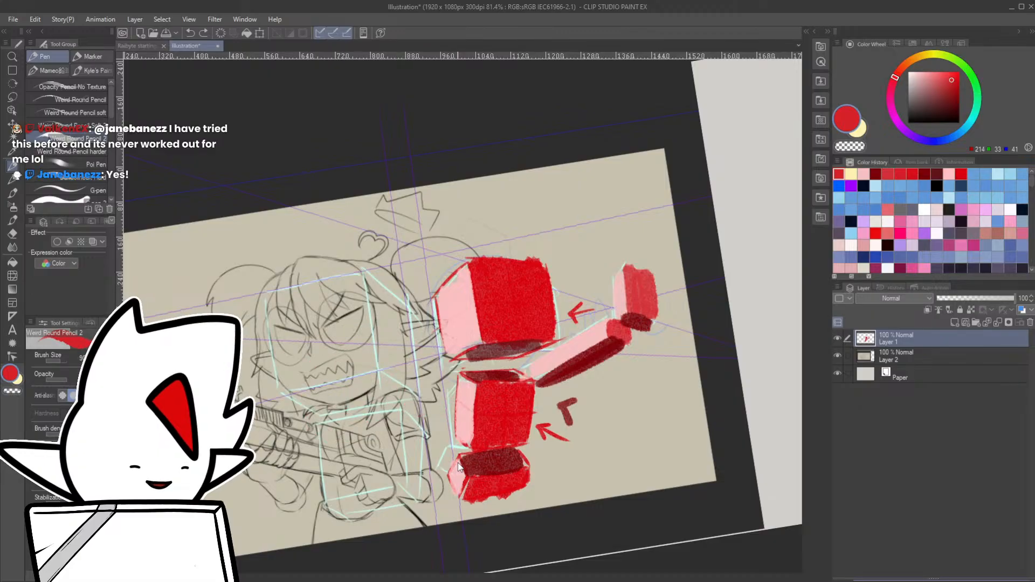
- Straighten the canvas view and shade the underside of the large head box with the dark red sampled from it
key("r")
mouse_move(561, 423)
left_mouse_down()
mouse_move(597, 408)
mouse_move(582, 451)
left_mouse_up()
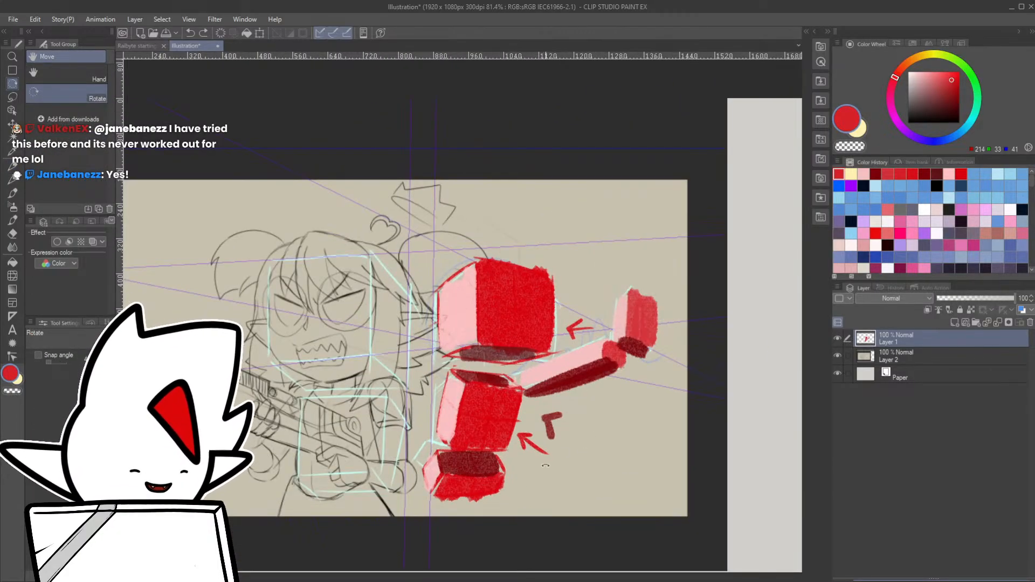
key("p")
left_click_drag(459, 438, 499, 451)
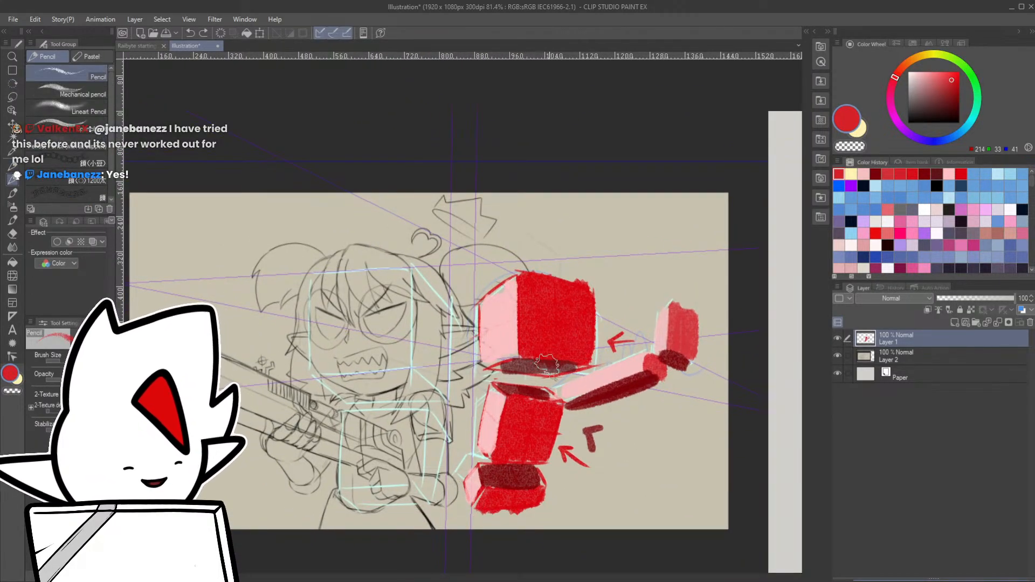
left_click(492, 368, "alt")
mouse_move(493, 368)
left_mouse_down()
mouse_move(585, 367)
mouse_move(500, 367)
mouse_move(554, 375)
mouse_move(591, 364)
left_mouse_up()
key("e")
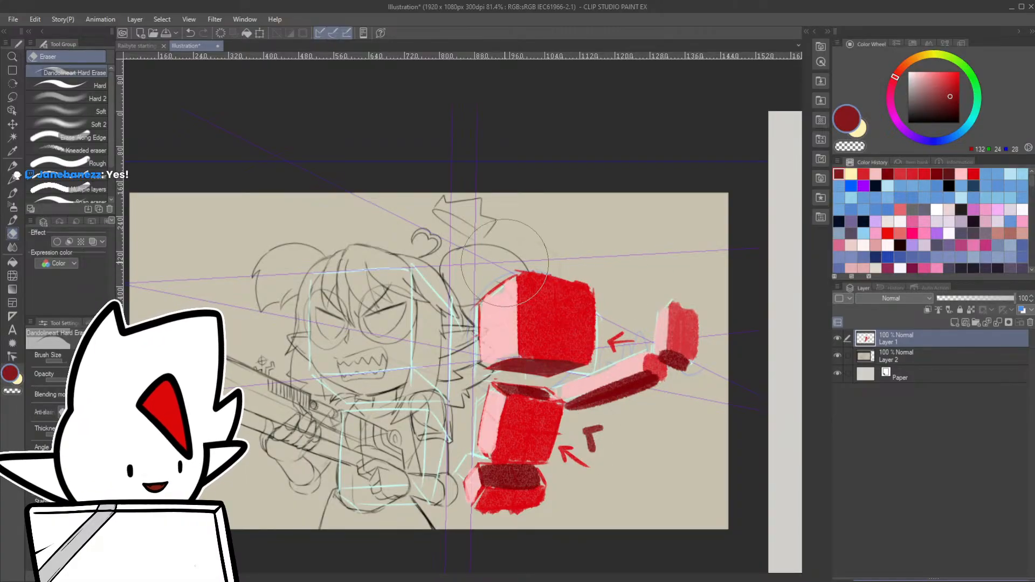
key("p")
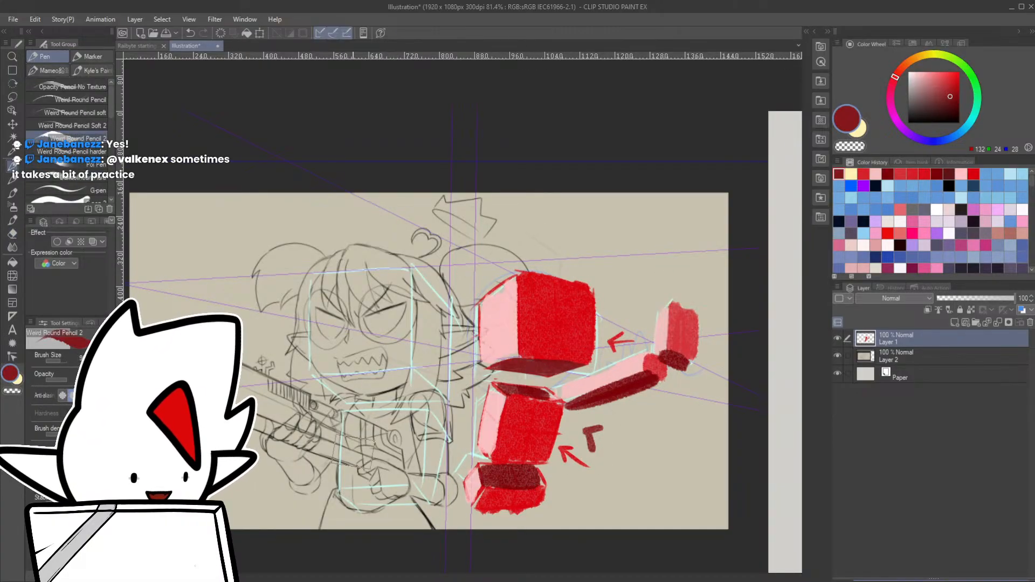
- Draw a dark red torso box over the character's chest, with a side plane and a thick underside
left_click_drag(357, 455, 397, 469)
mouse_move(294, 505)
left_mouse_down()
mouse_move(307, 486)
mouse_move(318, 515)
left_mouse_up()
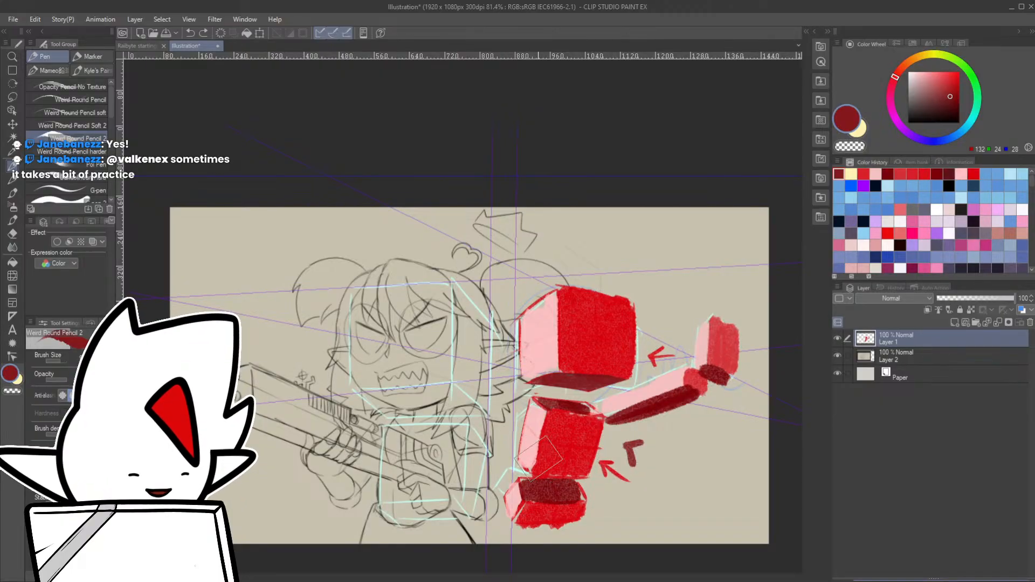
left_click_drag(388, 416, 372, 480)
left_click_drag(448, 414, 439, 483)
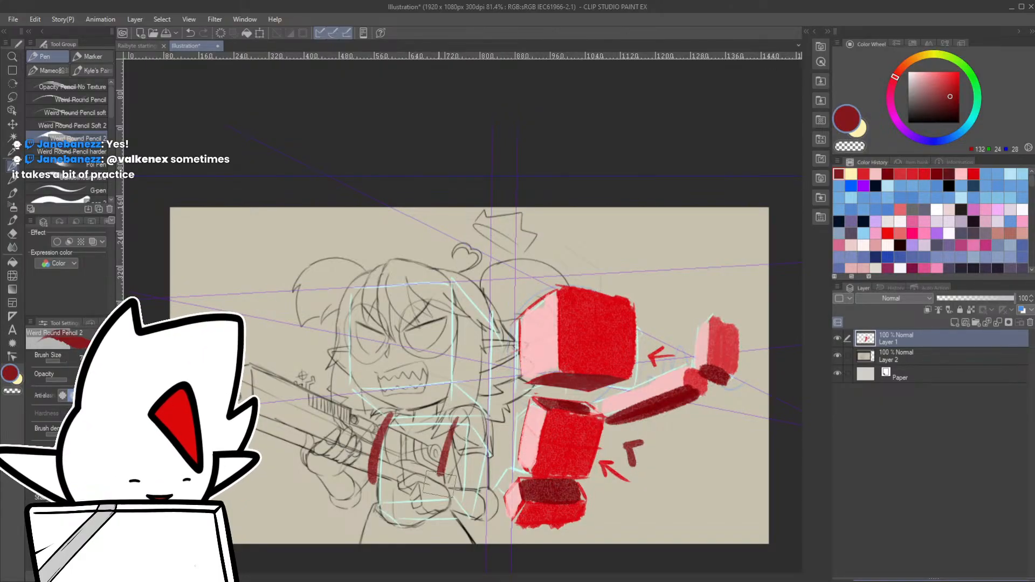
mouse_move(380, 431)
left_mouse_down()
mouse_move(478, 415)
mouse_move(461, 417)
mouse_move(473, 425)
mouse_move(462, 477)
left_mouse_up()
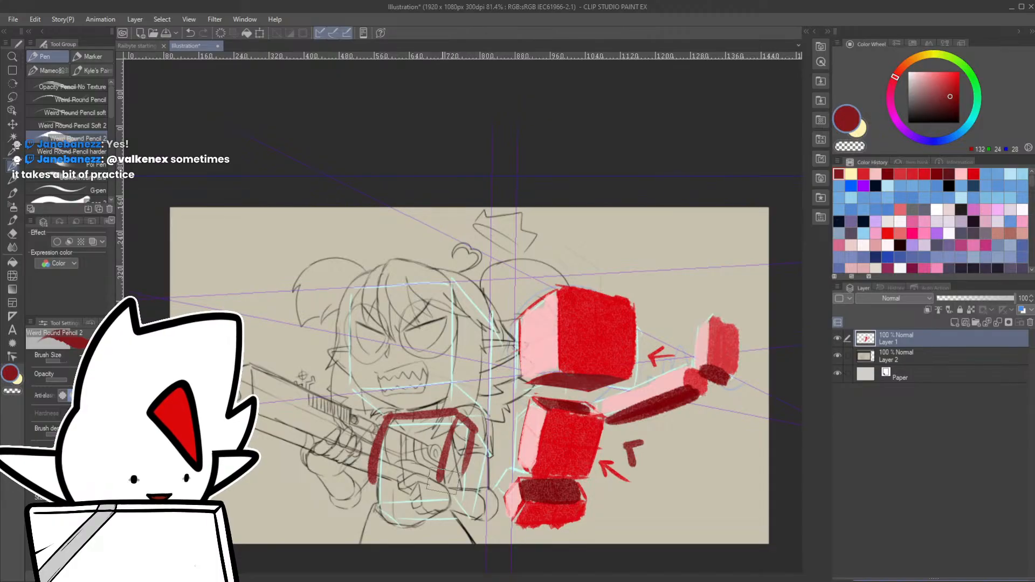
left_click_drag(372, 478, 446, 477)
mouse_move(373, 481)
left_mouse_down()
mouse_move(459, 489)
mouse_move(448, 479)
mouse_move(459, 483)
mouse_move(477, 432)
left_mouse_up()
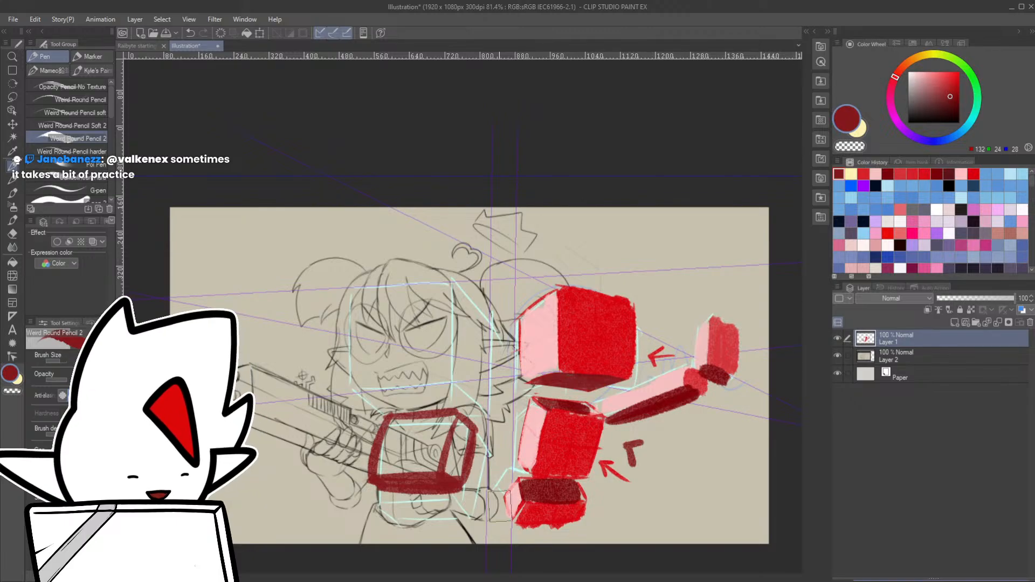
- Lasso the new torso box, shift it slightly left over the chest and clear the selection
key("m")
left_click_drag(419, 519, 490, 426)
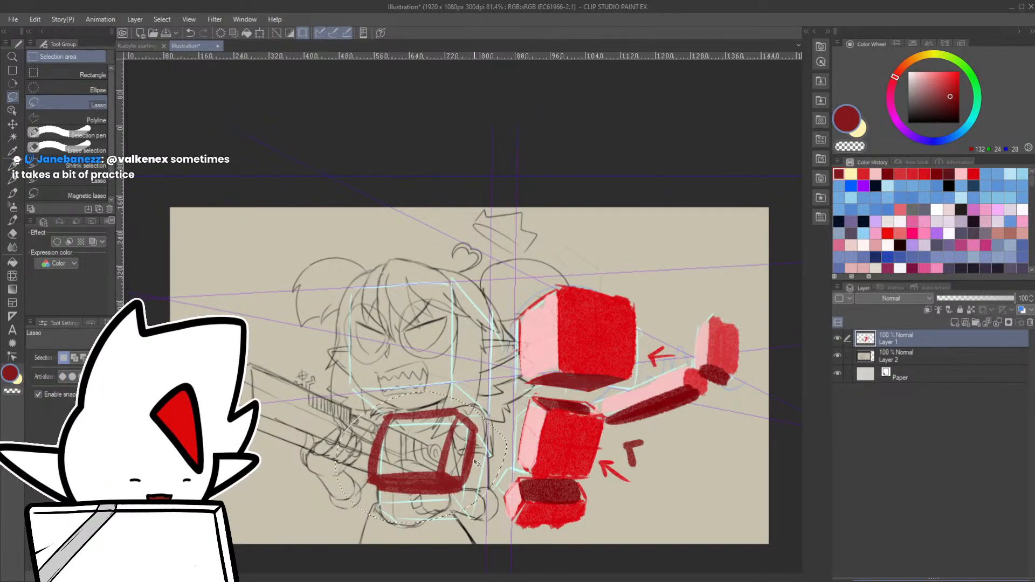
left_click_drag(431, 459, 418, 459)
key("ctrl+d")
- Outline a dark red pelvis box below the torso box, with its top plane, front and angled side plane
key("p")
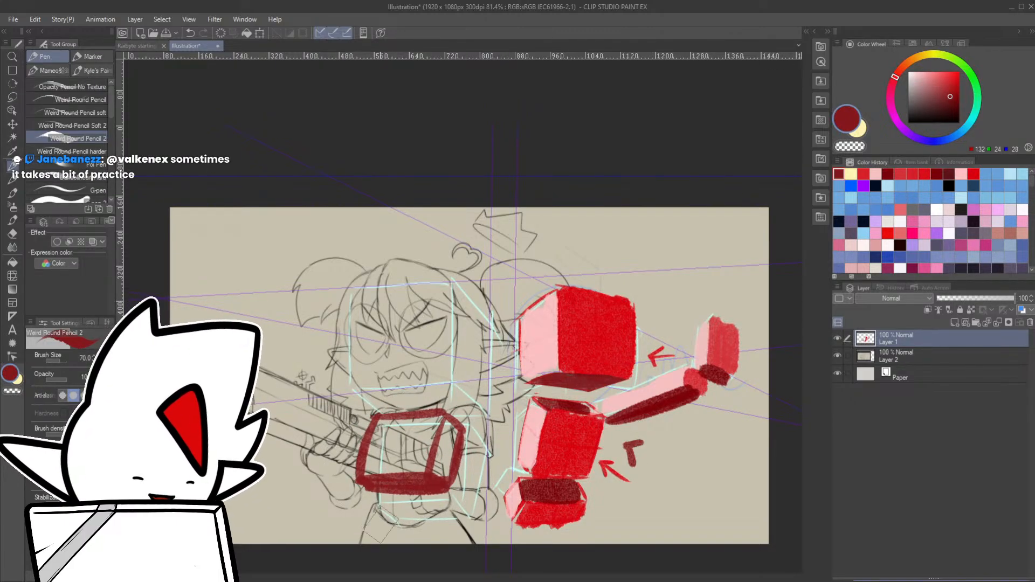
left_click_drag(371, 517, 425, 515)
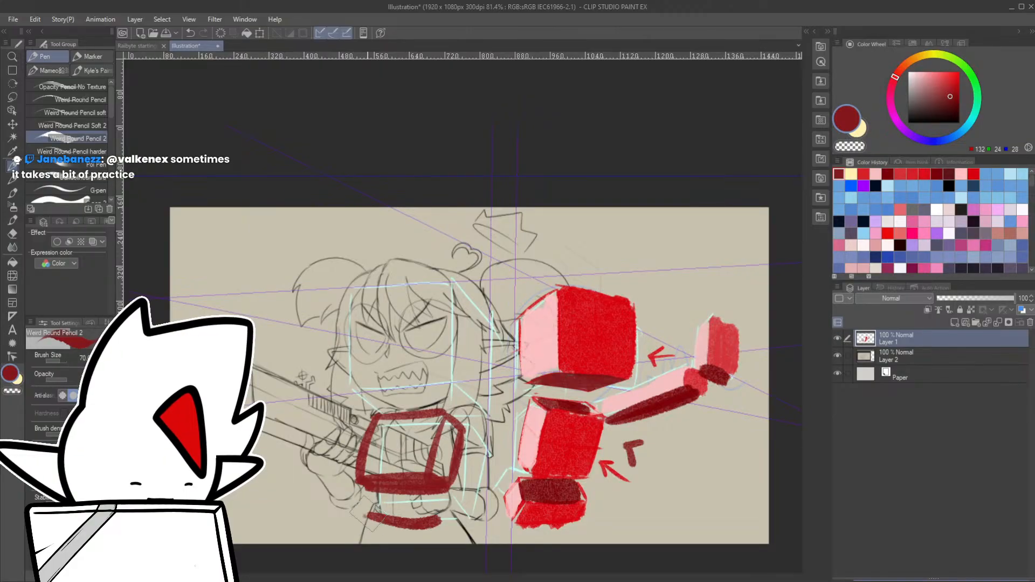
left_click_drag(364, 511, 453, 508)
left_click_drag(360, 513, 363, 558)
mouse_move(366, 510)
left_mouse_down()
mouse_move(447, 511)
mouse_move(445, 560)
left_mouse_up()
left_click_drag(456, 519, 487, 552)
mouse_move(657, 500)
left_mouse_down()
mouse_move(644, 433)
mouse_move(650, 478)
left_mouse_up()
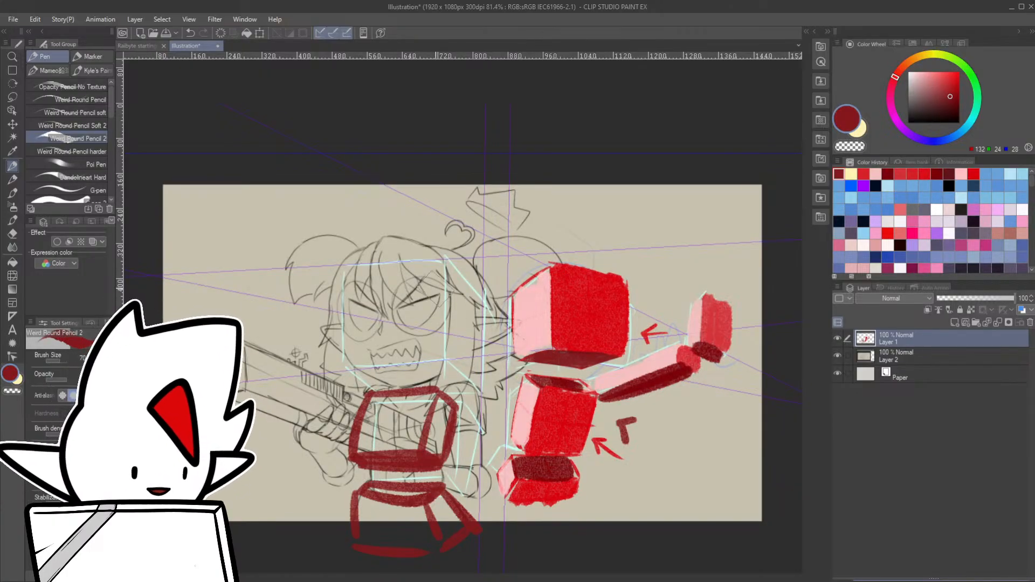
- Draw a dark red round head over the face with crossed guidelines and a filled oval side plane
mouse_move(458, 283)
left_mouse_down()
mouse_move(332, 302)
mouse_move(432, 237)
mouse_move(461, 351)
mouse_move(410, 235)
mouse_move(389, 370)
left_mouse_up()
mouse_move(473, 308)
left_mouse_down()
mouse_move(338, 322)
mouse_move(440, 318)
left_mouse_up()
key("ctrl+z")
mouse_move(461, 277)
left_mouse_down()
mouse_move(464, 347)
mouse_move(465, 288)
mouse_move(443, 359)
mouse_move(461, 307)
mouse_move(455, 356)
left_mouse_up()
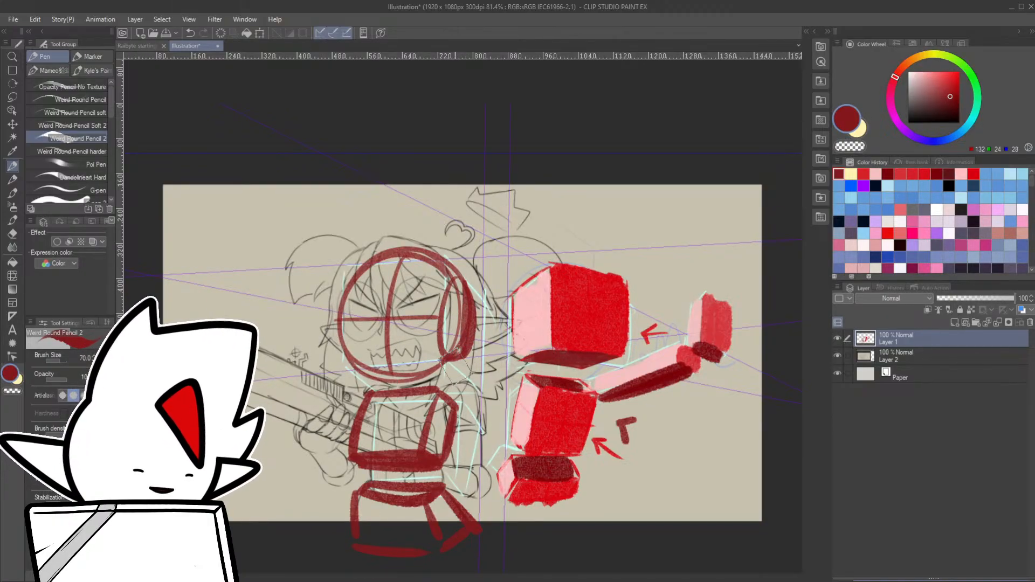
mouse_move(450, 289)
left_mouse_down()
mouse_move(458, 348)
mouse_move(461, 302)
left_mouse_up()
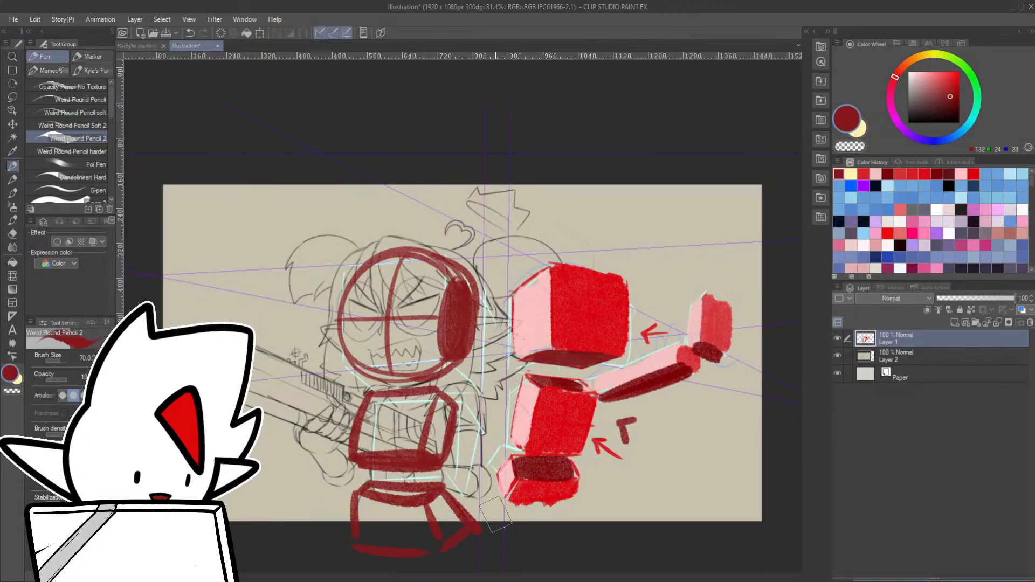
- Hide and reshow Layer 1 to compare it with the sketch, and erase the round head construction
left_click(837, 339)
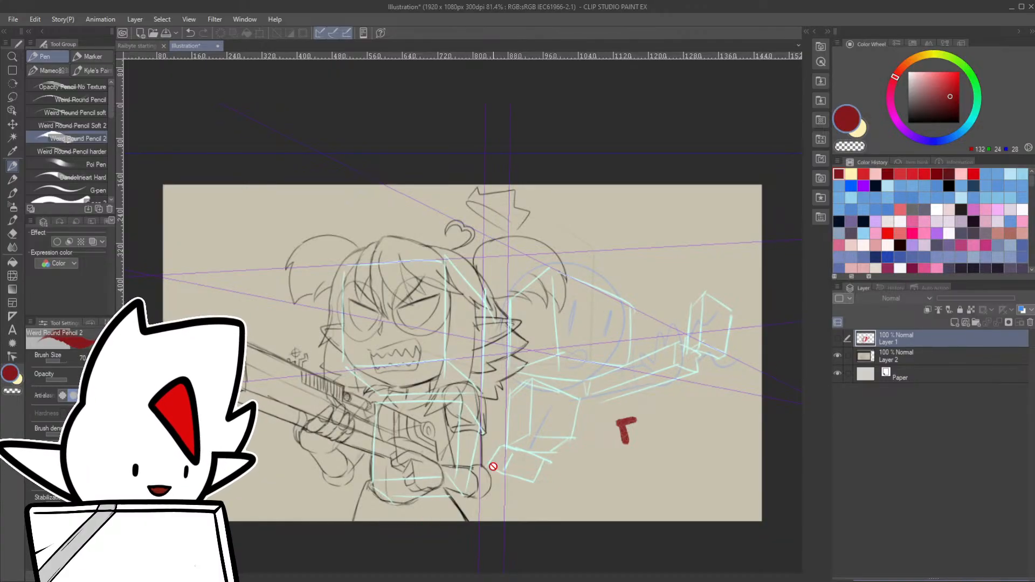
left_click(838, 338)
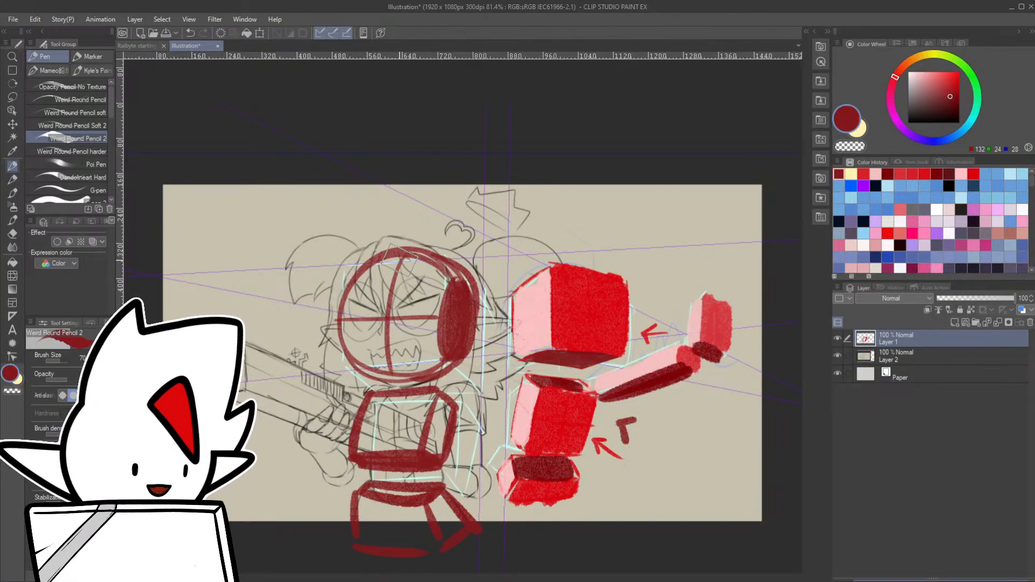
key("e")
mouse_move(353, 292)
left_mouse_down()
mouse_move(398, 261)
mouse_move(409, 302)
mouse_move(443, 350)
left_mouse_up()
mouse_move(383, 361)
left_mouse_down()
mouse_move(447, 372)
mouse_move(480, 280)
mouse_move(335, 323)
left_mouse_up()
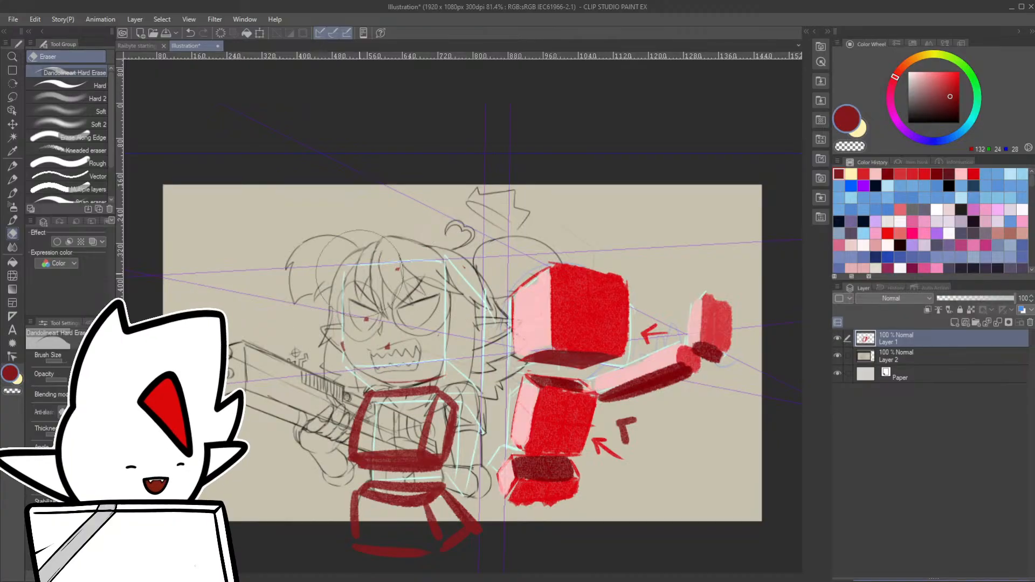
- Draw a dark red head box around the face with a side plane, and divide its front with vertical and horizontal centre lines
key("p")
mouse_move(345, 272)
left_mouse_down()
mouse_move(340, 372)
mouse_move(447, 363)
left_mouse_up()
left_click_drag(446, 264, 445, 366)
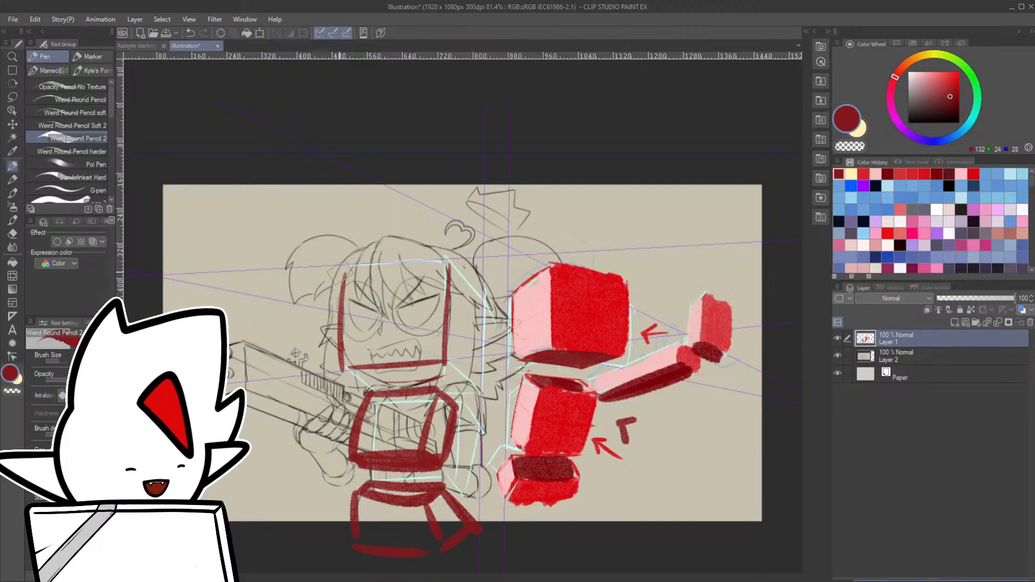
left_click_drag(341, 268, 448, 263)
mouse_move(335, 377)
left_mouse_down()
mouse_move(357, 371)
mouse_move(434, 374)
left_mouse_up()
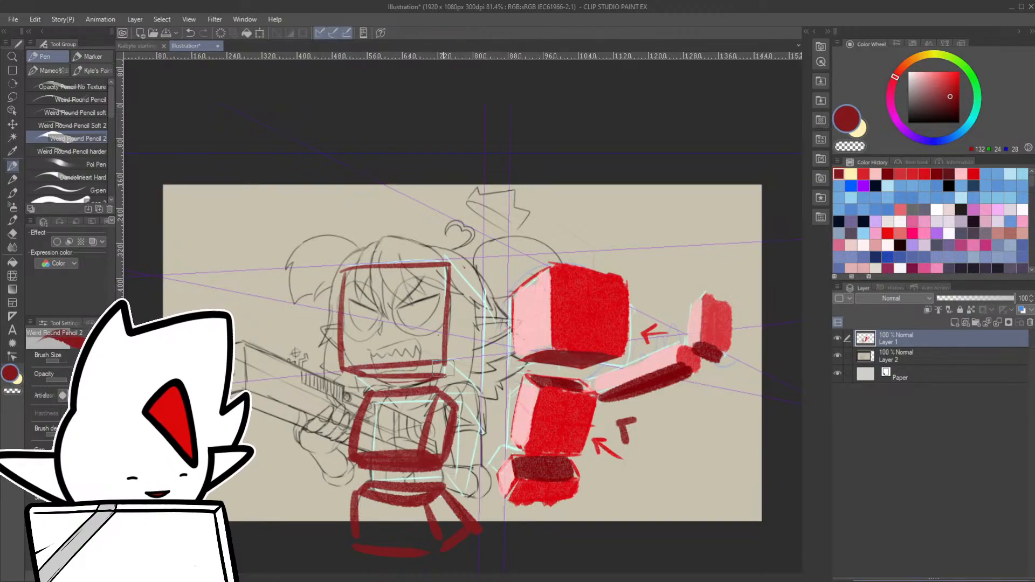
left_click_drag(468, 288, 463, 371)
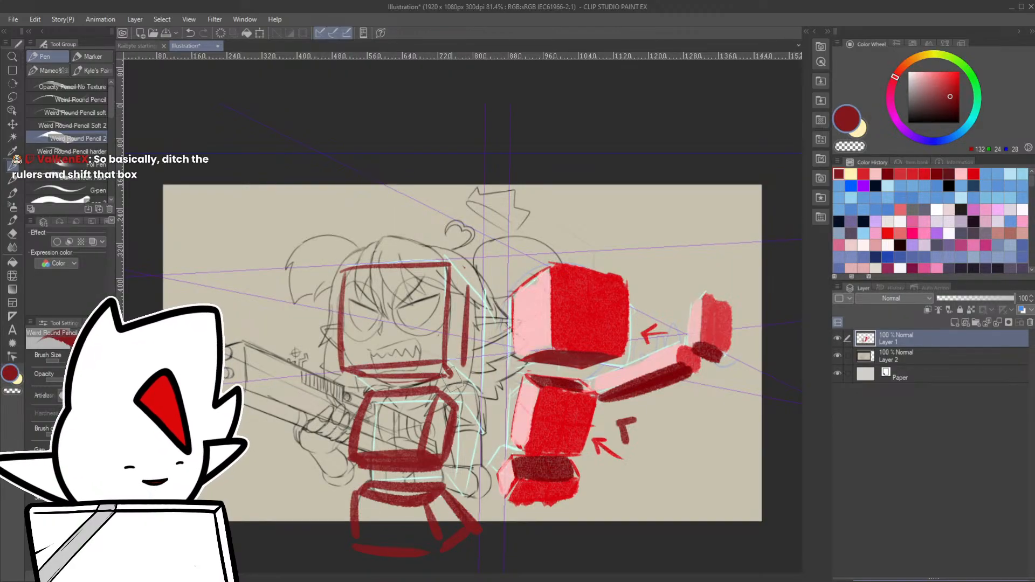
left_click_drag(449, 263, 468, 288)
left_click_drag(390, 268, 388, 372)
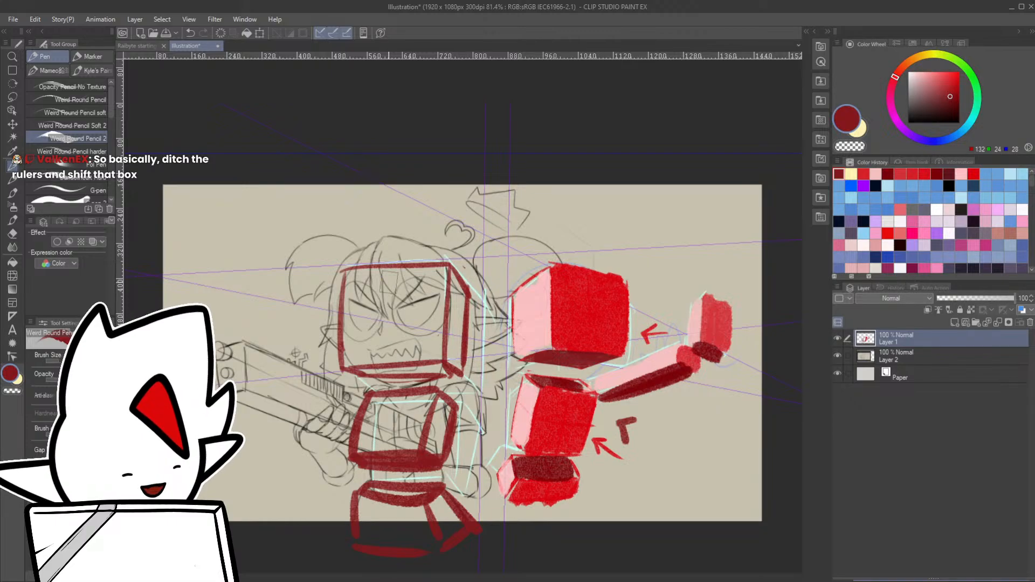
left_click_drag(342, 319, 450, 316)
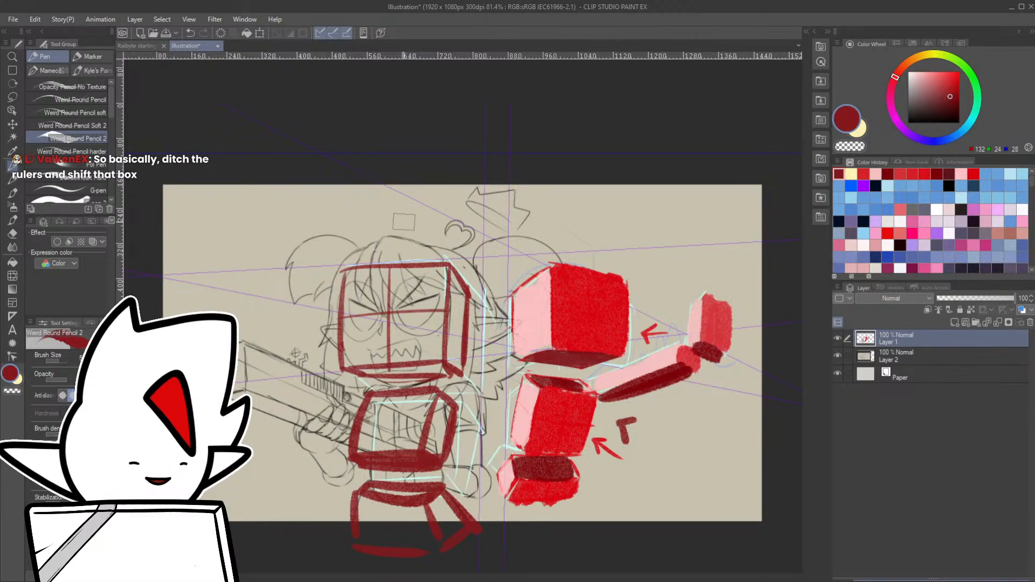
mouse_move(434, 214)
left_mouse_down()
mouse_move(345, 235)
mouse_move(333, 278)
left_mouse_up()
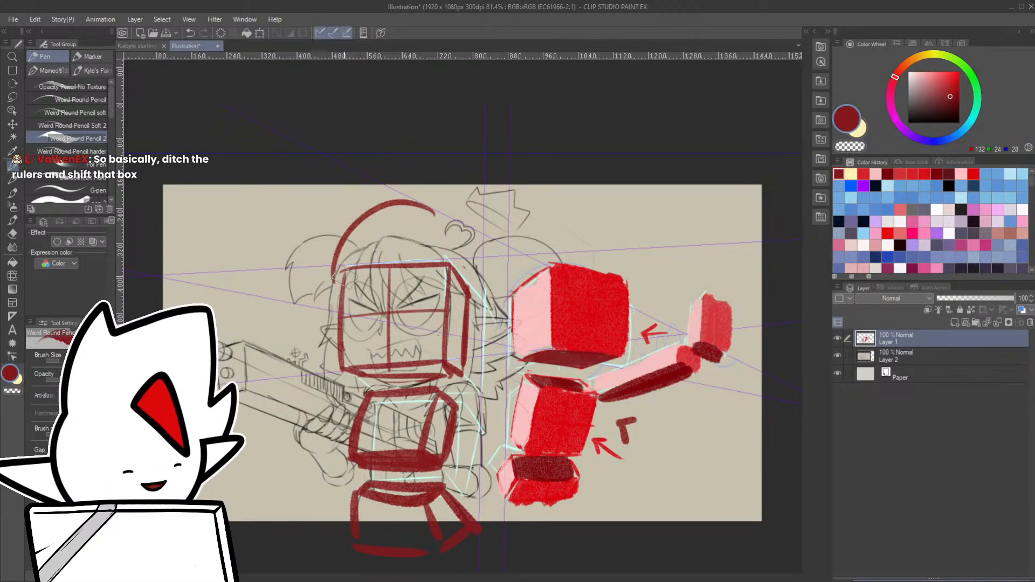
mouse_move(390, 220)
left_mouse_down()
mouse_move(373, 265)
mouse_move(394, 292)
left_mouse_up()
left_click_drag(402, 253, 409, 283)
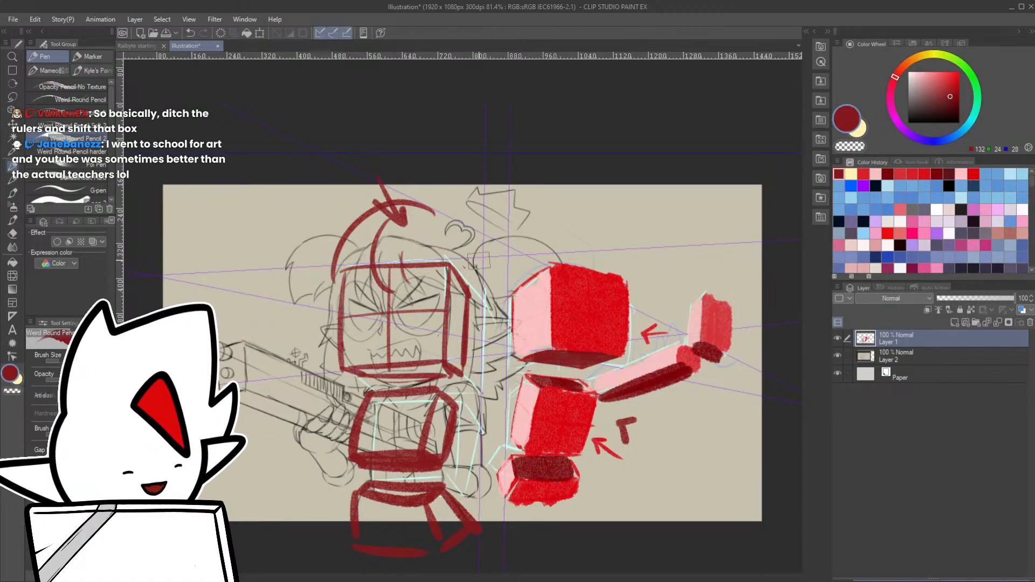
key("ctrl+z")
key("ctrl+z")
key("ctrl+z")
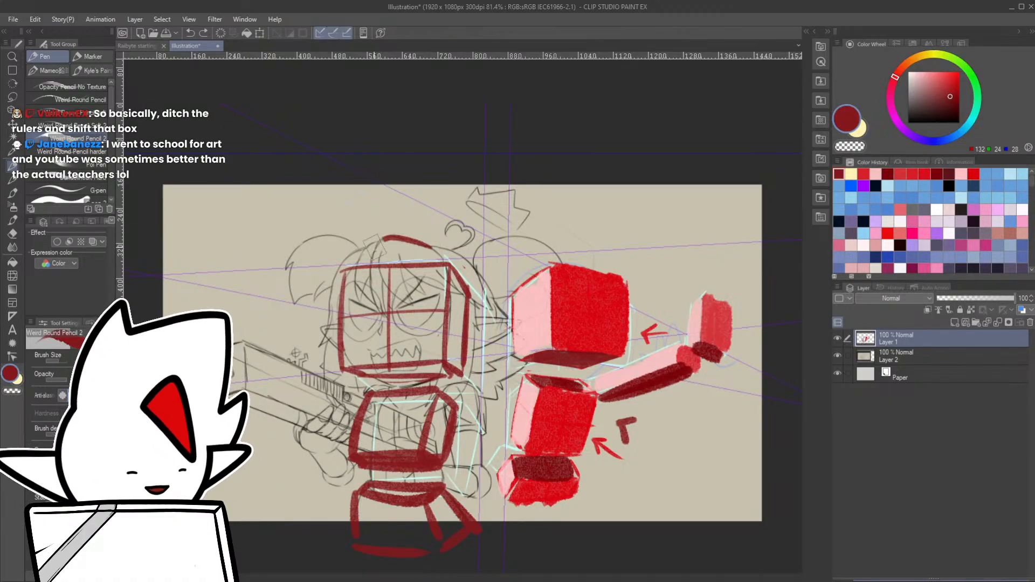
key("ctrl+z")
- Draw dark red hair arcs wrapping over the head box, with a curved strand curling onto the forehead
mouse_move(460, 253)
left_mouse_down()
mouse_move(378, 252)
mouse_move(372, 277)
mouse_move(337, 296)
left_mouse_up()
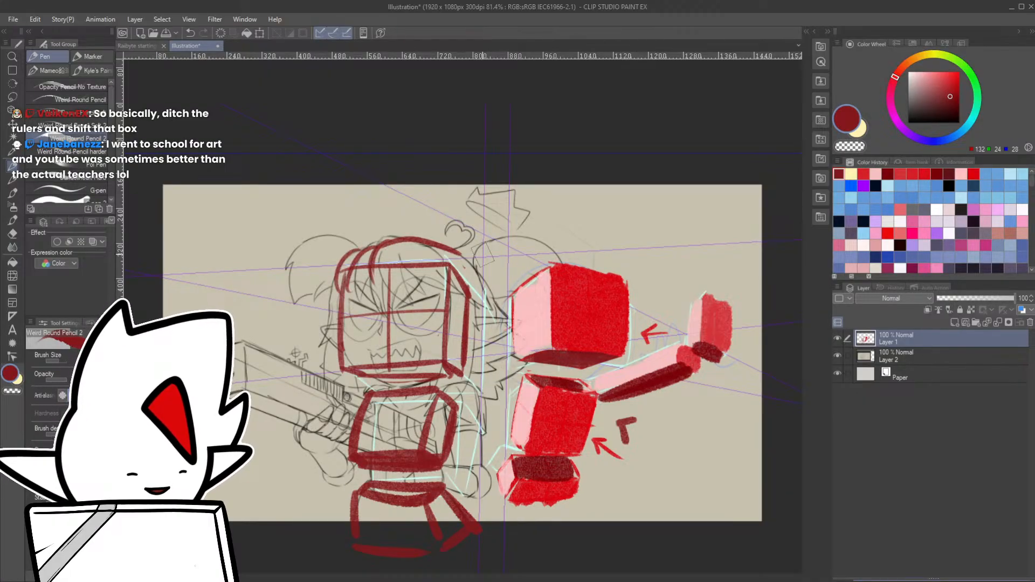
mouse_move(366, 246)
left_mouse_down()
mouse_move(416, 283)
mouse_move(410, 305)
left_mouse_up()
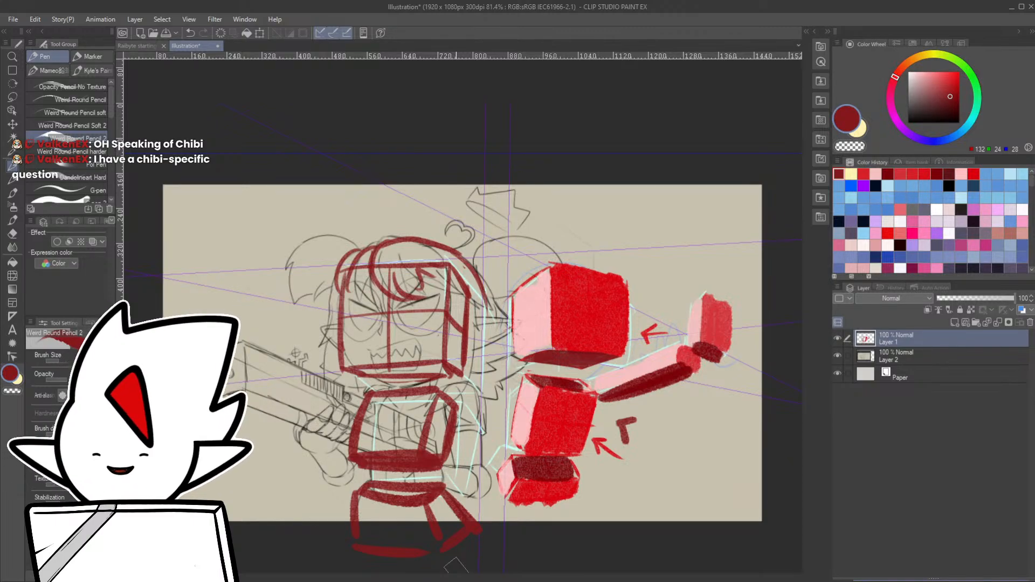
- Shade the pelvis box with a dark red side plane, a sampled red front and a sampled pink top plane
mouse_move(434, 511)
left_mouse_down()
mouse_move(445, 541)
mouse_move(437, 496)
mouse_move(465, 516)
left_mouse_up()
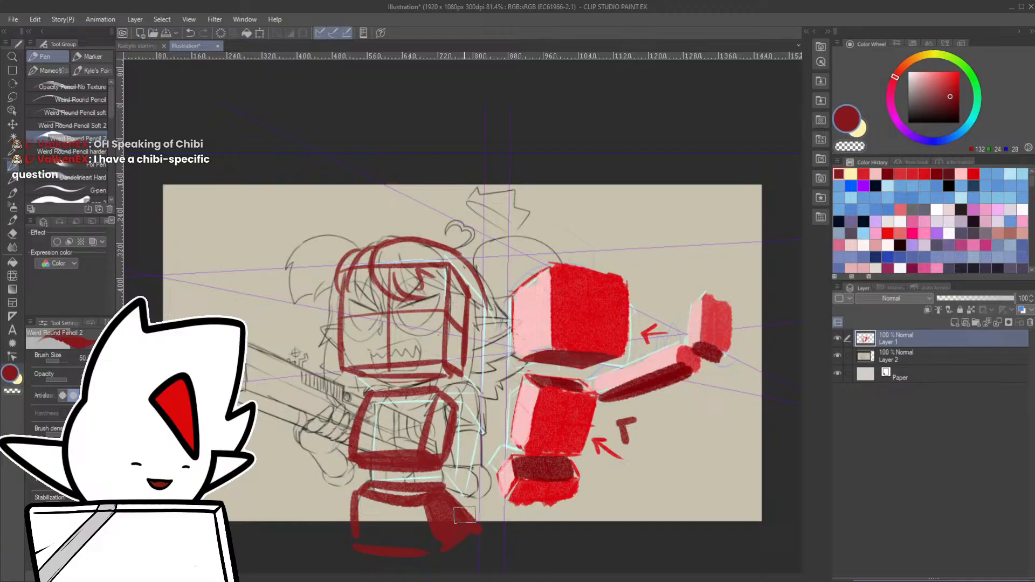
left_click(544, 483, "alt")
mouse_move(364, 499)
left_mouse_down()
mouse_move(360, 519)
mouse_move(367, 502)
mouse_move(380, 520)
mouse_move(370, 506)
mouse_move(423, 510)
mouse_move(437, 550)
mouse_move(378, 539)
mouse_move(414, 515)
left_mouse_up()
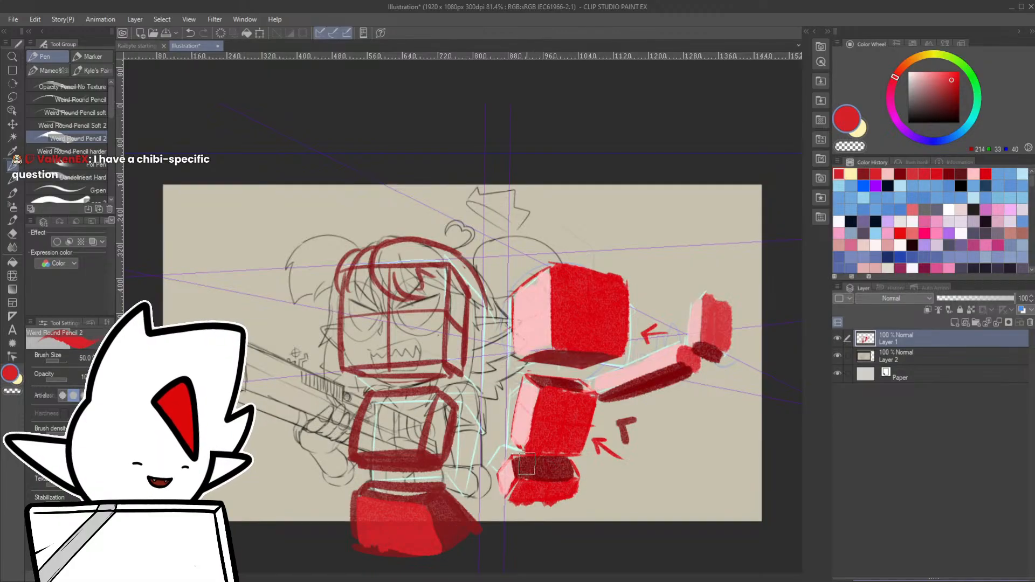
left_click(504, 477, "alt")
left_click_drag(368, 491, 434, 491)
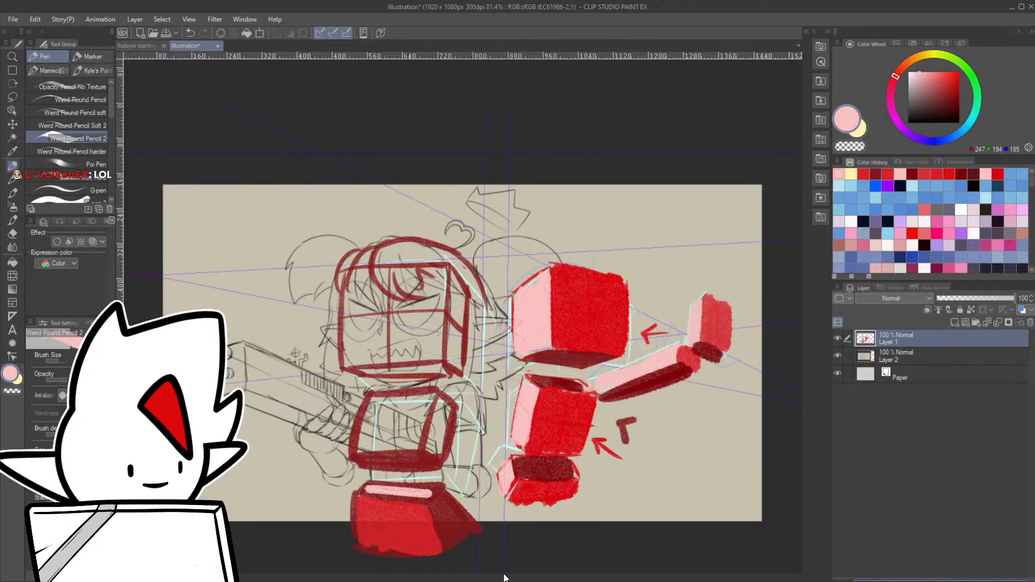
- Switch to the Raibyte starting soon illustration and zoom in on the blue bangs above the character's eyes
left_click(147, 48)
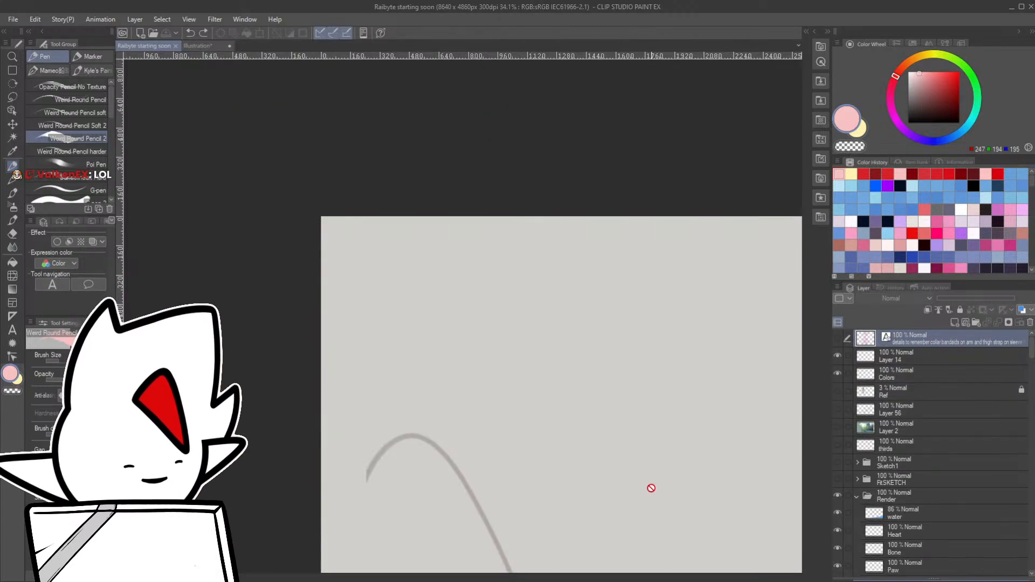
left_click_drag(631, 483, 297, 310)
left_click_drag(633, 374, 459, 455)
left_click_drag(412, 332, 518, 324)
left_click_drag(367, 356, 482, 377)
left_click_drag(475, 458, 402, 448)
left_click_drag(364, 369, 387, 378)
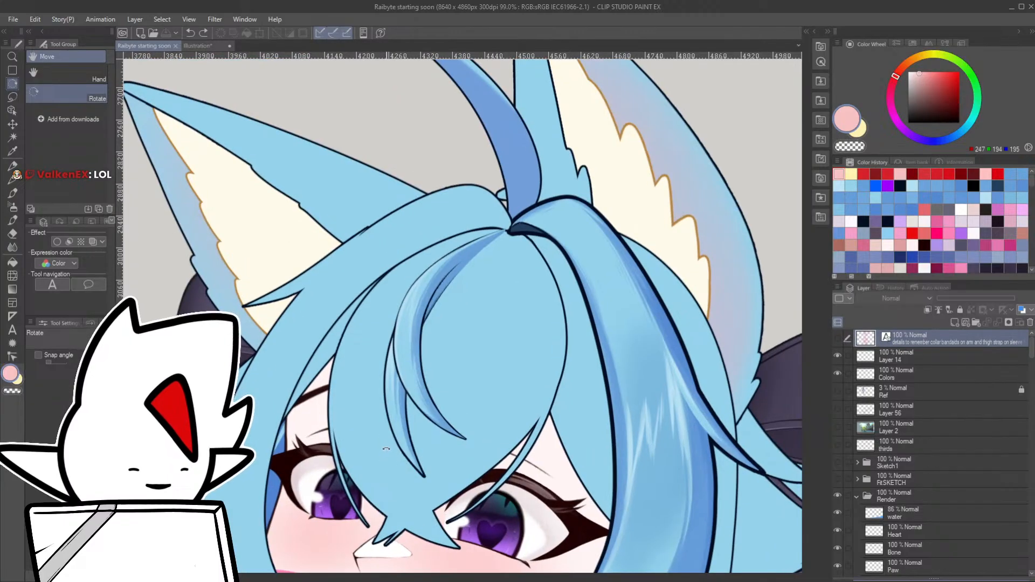
- Select the bangs' Hair layer, lock its transparent pixels, and paint sampled mid-blue shadows on the lower tip and beneath the curled forehead strand
left_click(386, 448, "ctrl+shift")
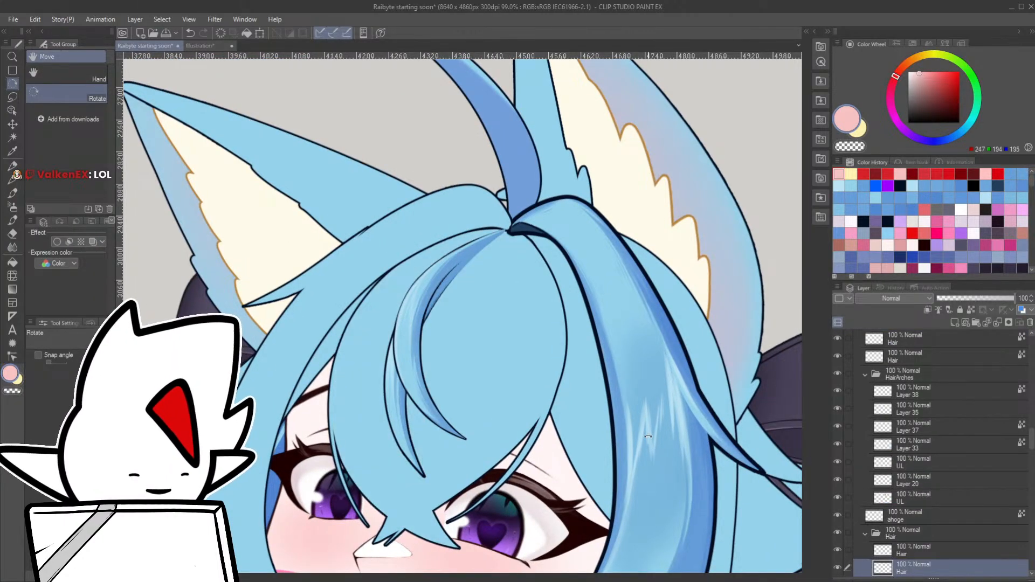
left_click(970, 309)
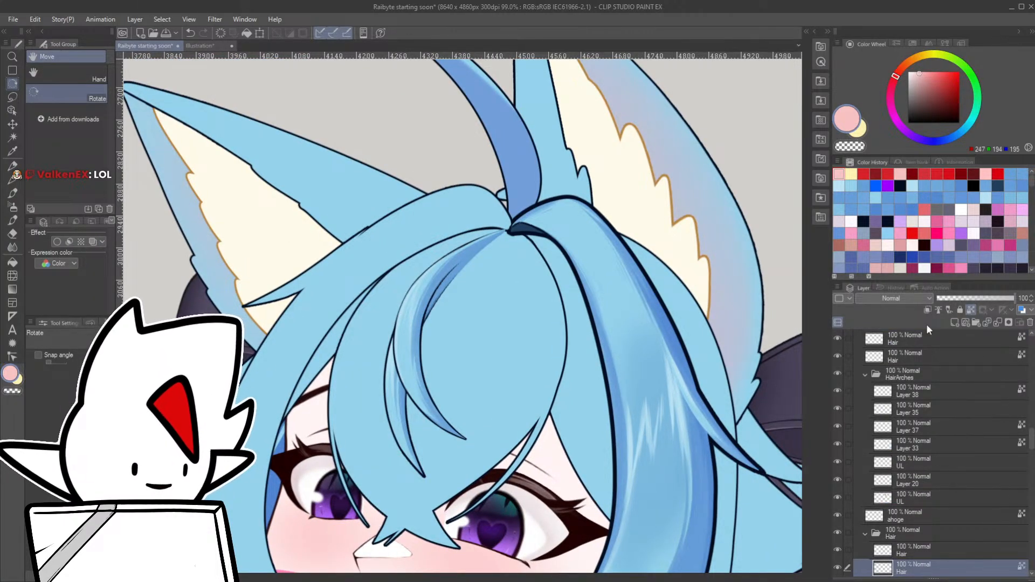
key("p")
left_click(406, 425, "alt")
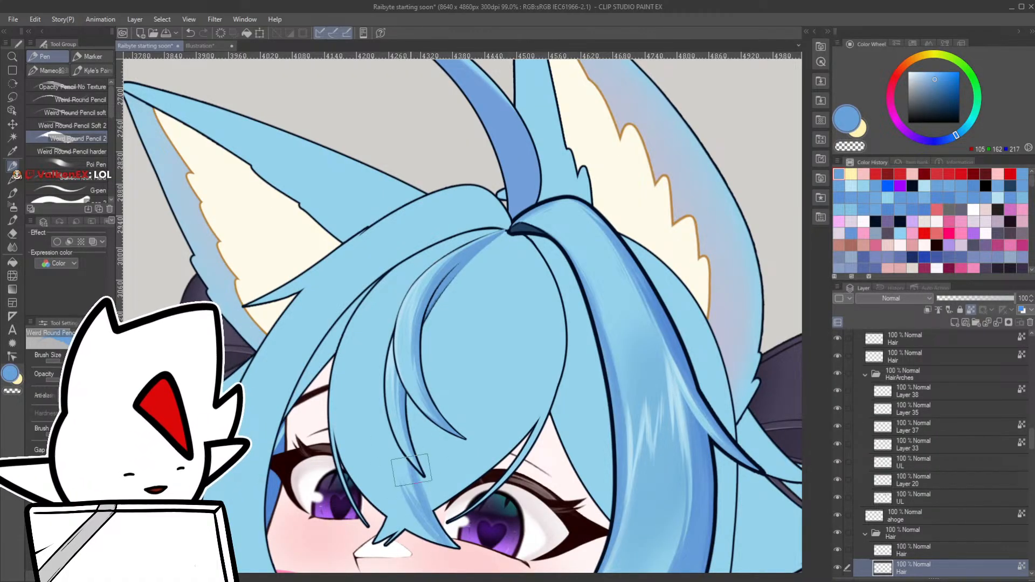
key("r")
mouse_move(488, 423)
left_mouse_down()
mouse_move(471, 442)
mouse_move(432, 439)
left_mouse_up()
key("p")
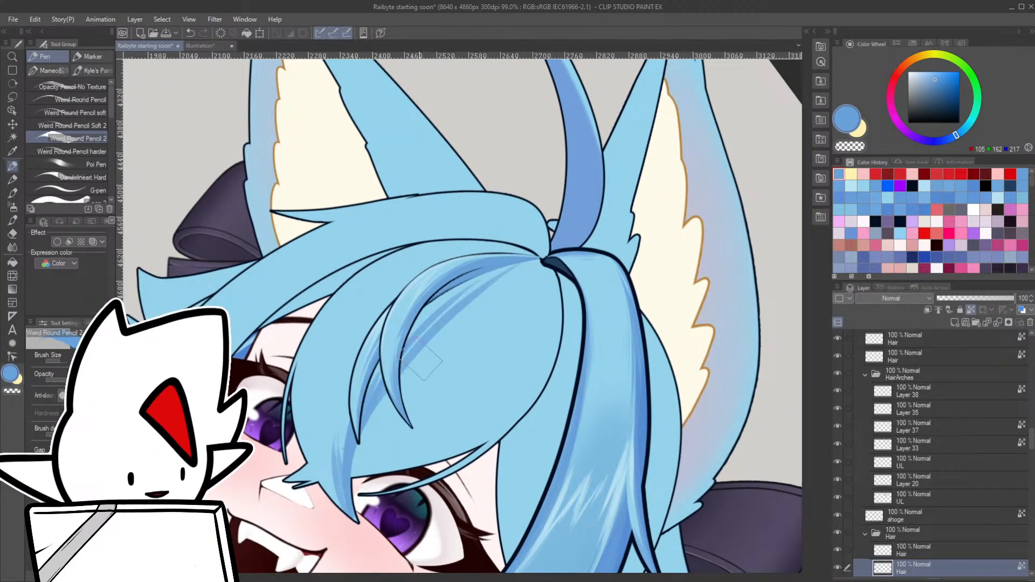
- Briefly show the bangs layer in its layer colour, and trim the shadow beneath the forehead strand with the sampled light blue base
key("ctrl+b")
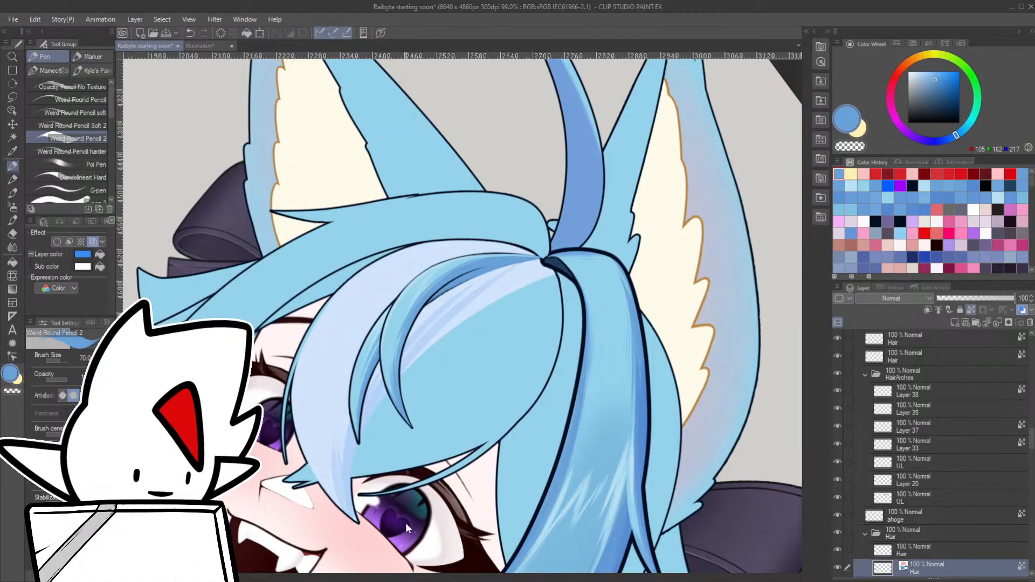
key("ctrl+b")
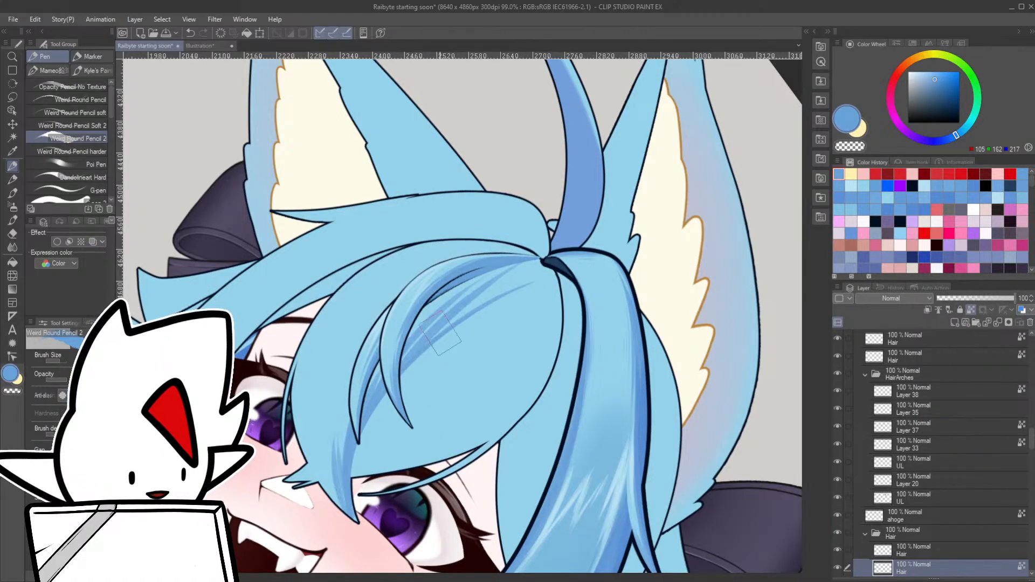
left_click(440, 332, "alt")
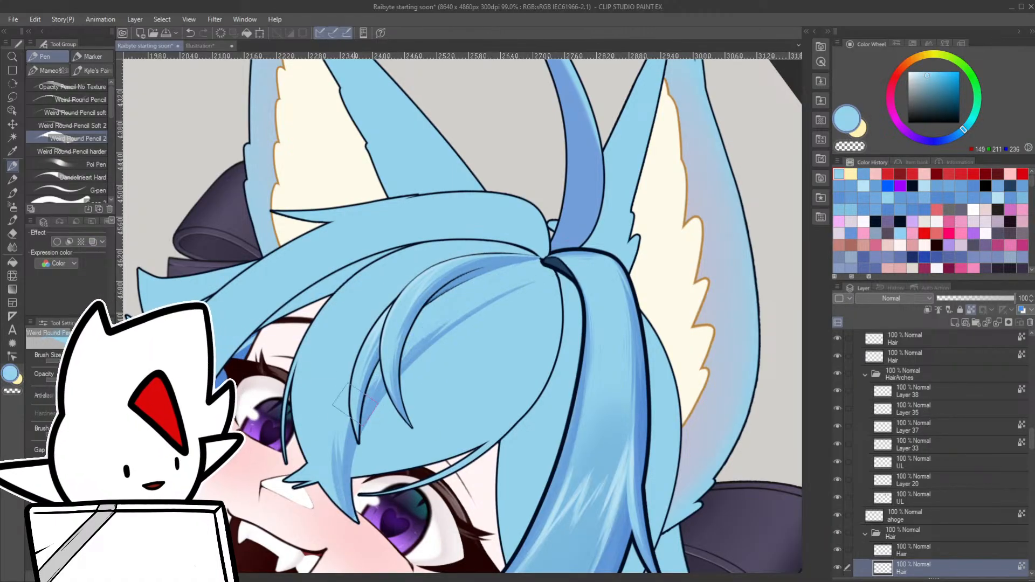
- Shade from the bangs' lower tip up beneath the forehead strand with sampled mid blue, undoing stray strokes
left_click(349, 474, "alt")
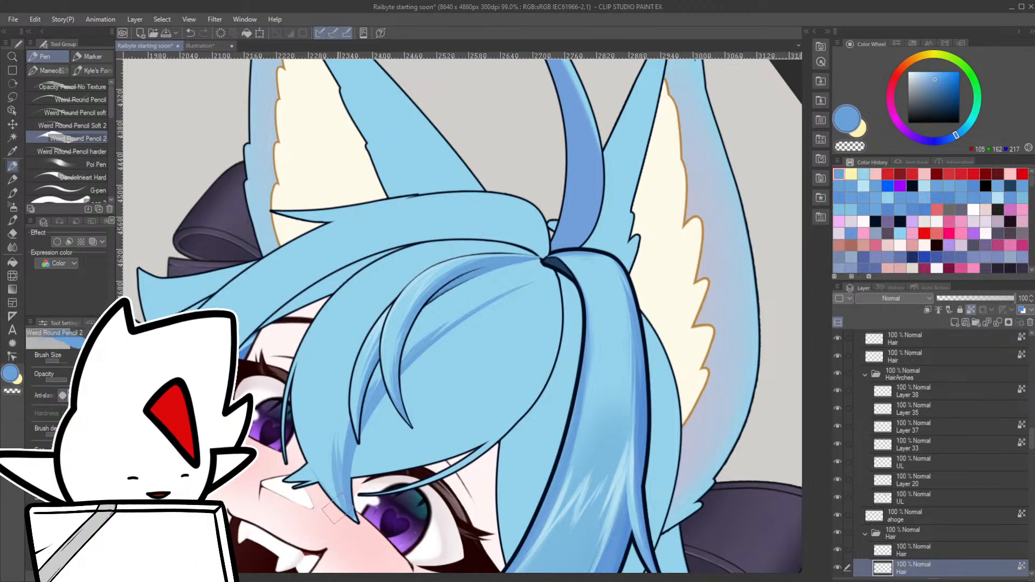
mouse_move(332, 499)
left_mouse_down()
mouse_move(313, 472)
mouse_move(305, 383)
left_mouse_up()
key("ctrl+z")
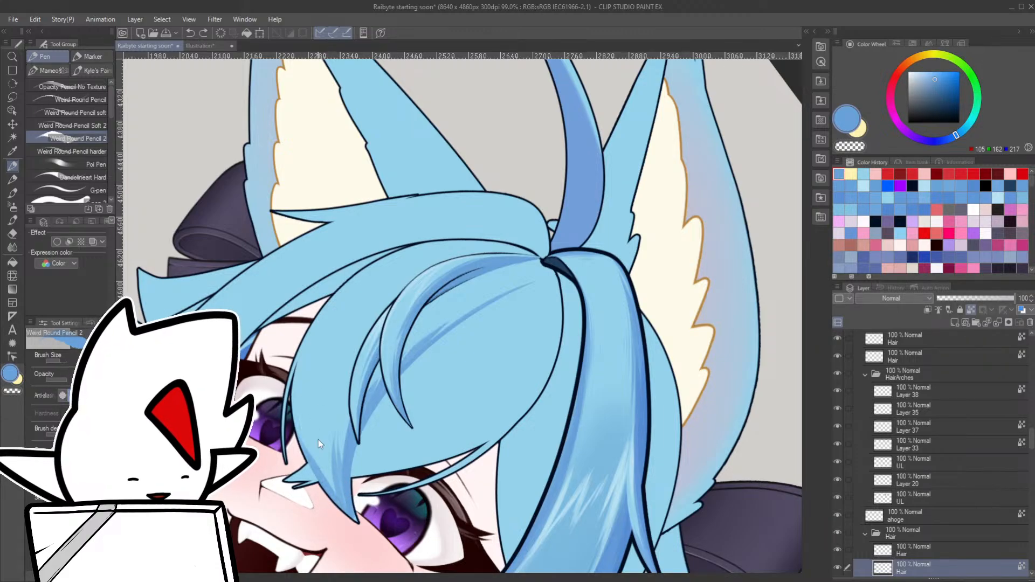
key("ctrl+z")
mouse_move(349, 515)
left_mouse_down()
mouse_move(311, 467)
mouse_move(325, 460)
left_mouse_up()
key("ctrl+z")
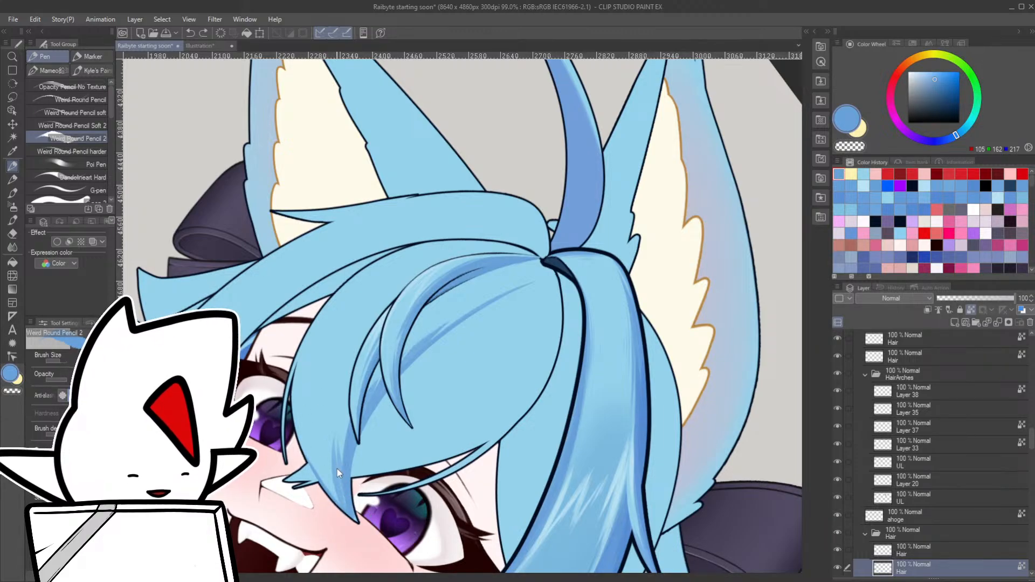
mouse_move(350, 512)
left_mouse_down()
mouse_move(348, 431)
mouse_move(372, 415)
left_mouse_up()
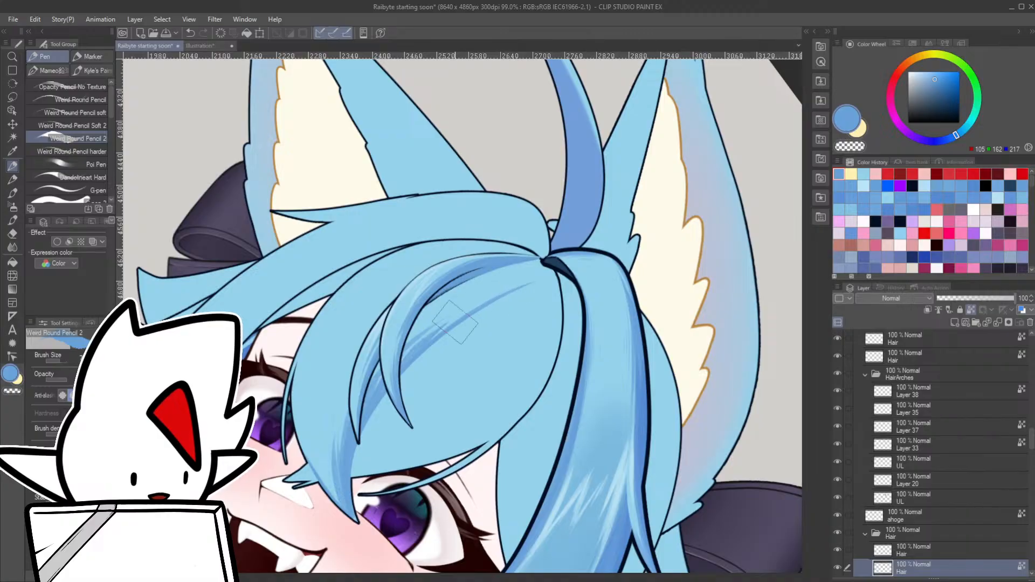
left_click_drag(348, 514, 387, 345)
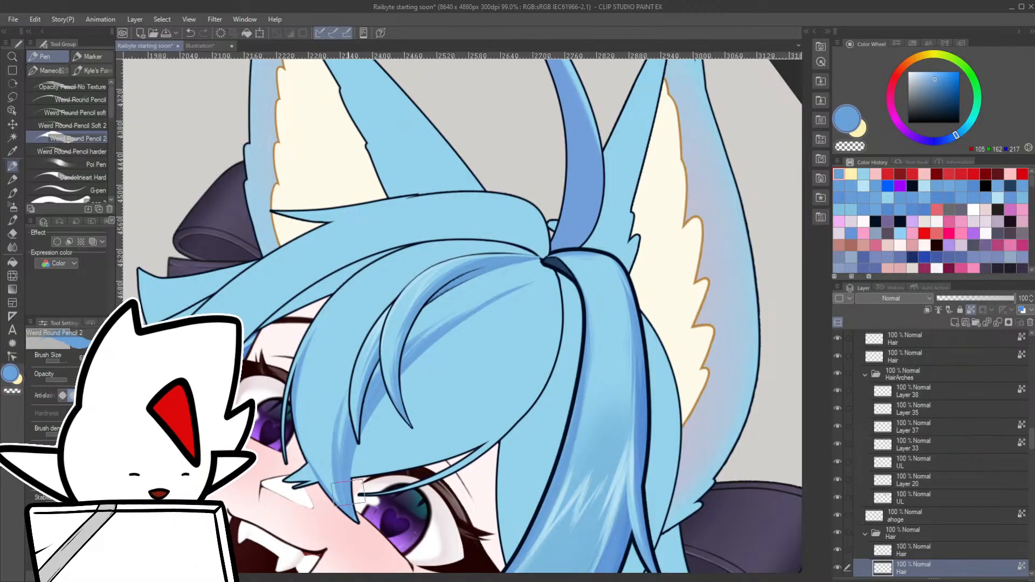
- Refine the shadow on the bangs' lower tip and beneath the strand, using sampled light blue at brush size 45 and sampled mid blue
left_click(318, 453, "alt")
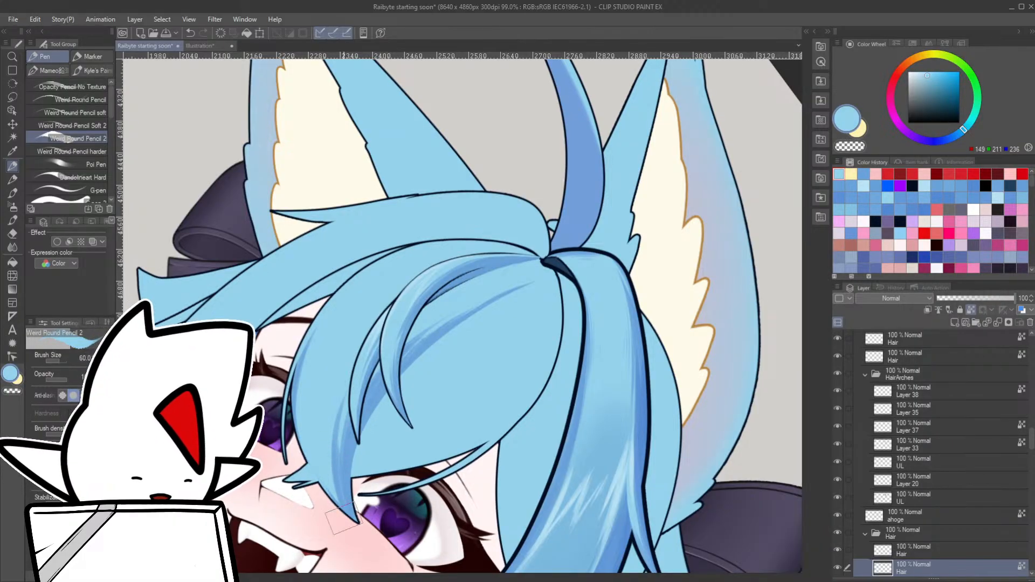
key("bracketleft")
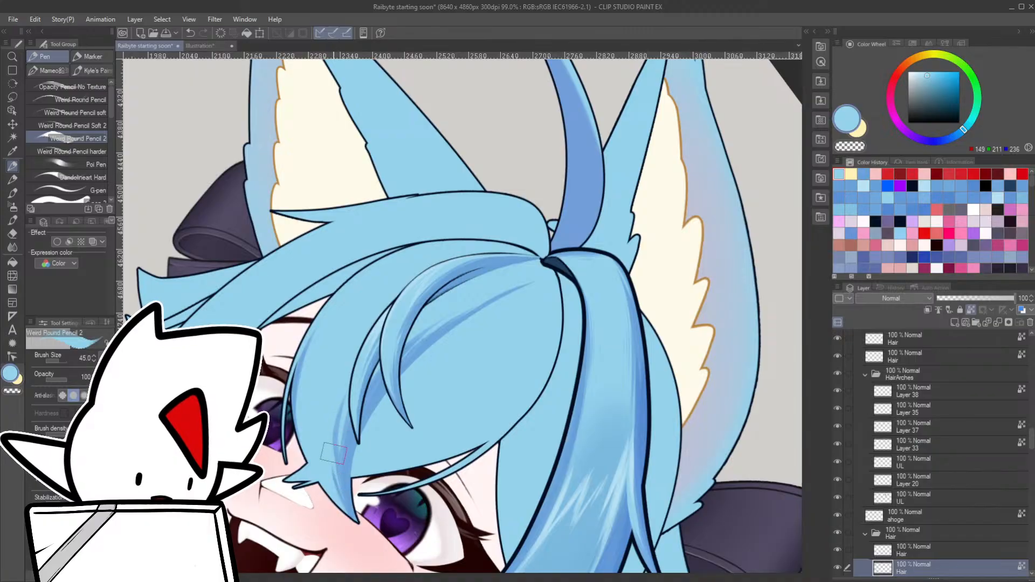
left_click(374, 406, "alt")
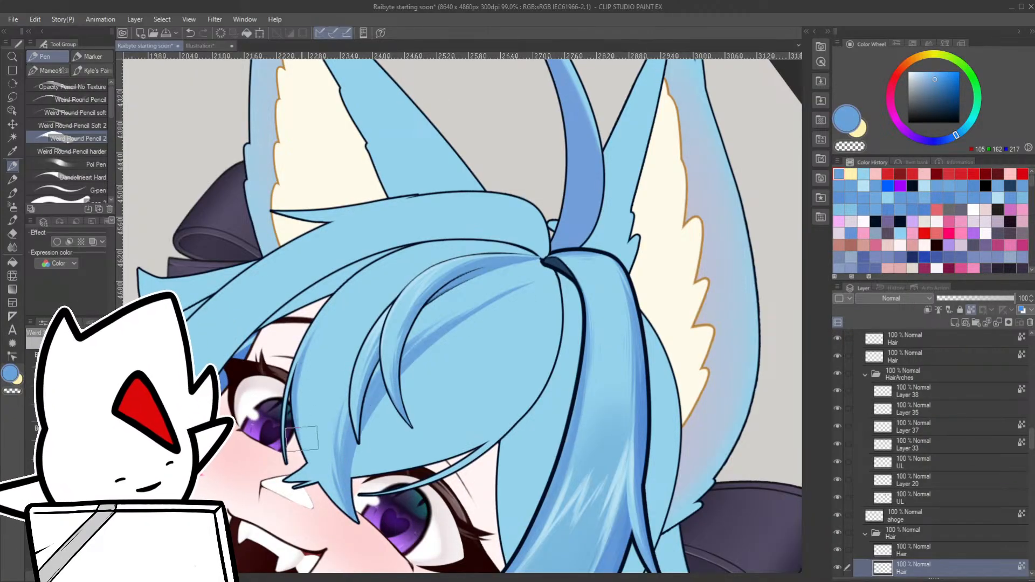
left_click_drag(466, 332, 444, 346)
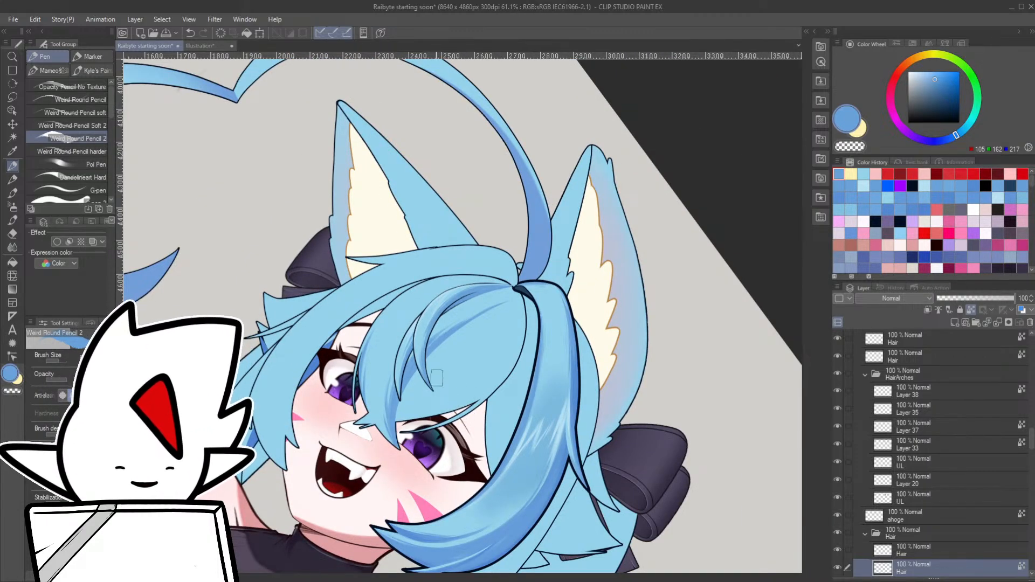
left_click_drag(391, 387, 414, 383)
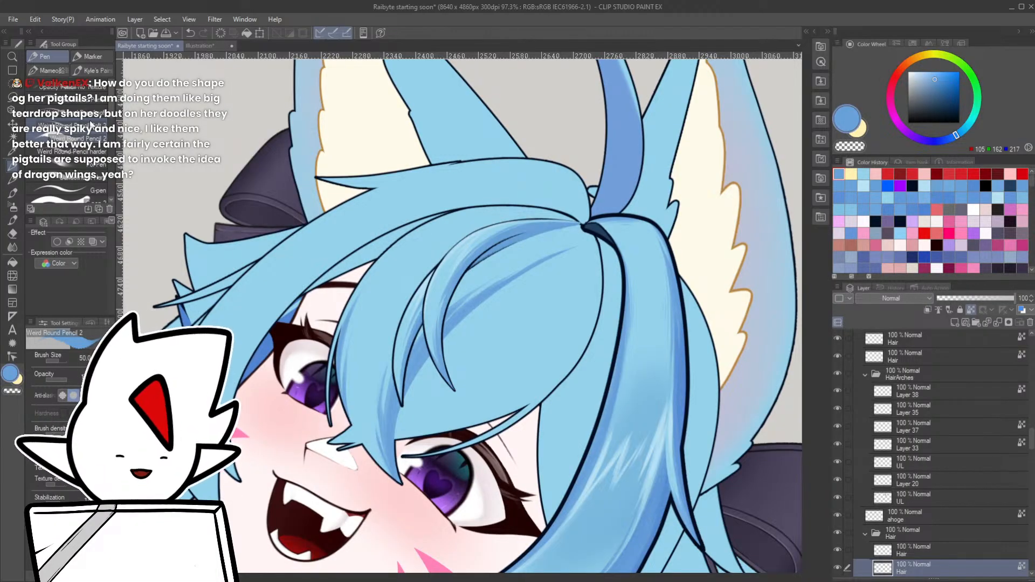
- Make the next higher Hair layer active and sample the dark purple for sketching in the empty area beside the character
left_click_drag(453, 432, 523, 277)
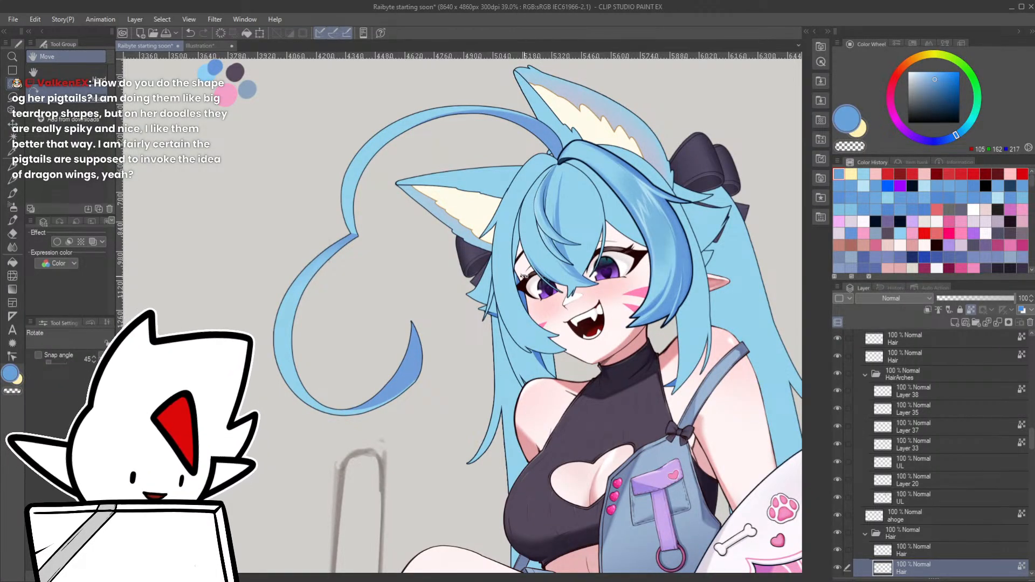
left_click_drag(425, 464, 443, 467)
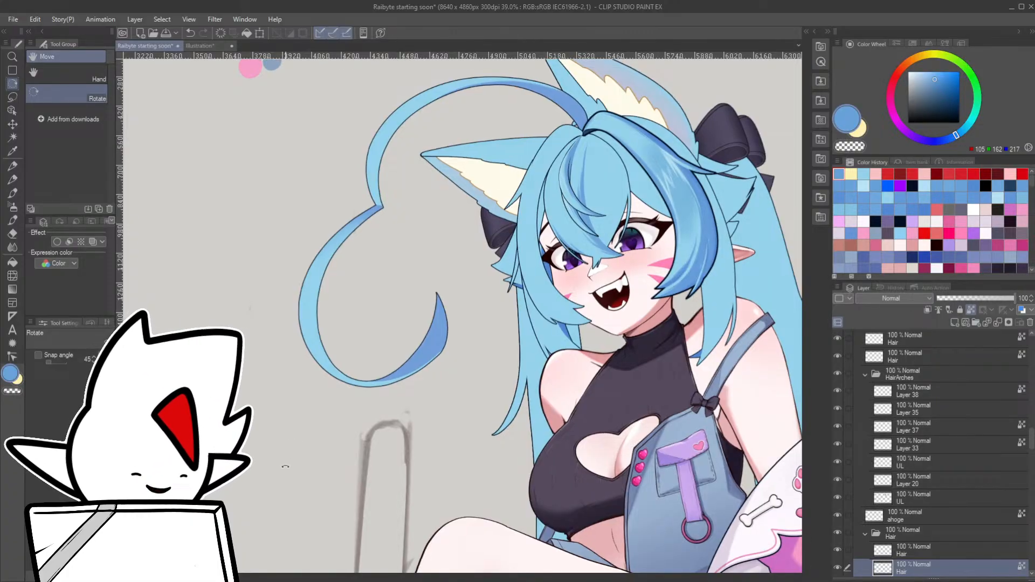
left_click_drag(399, 505, 409, 439)
key("alt+bracketright")
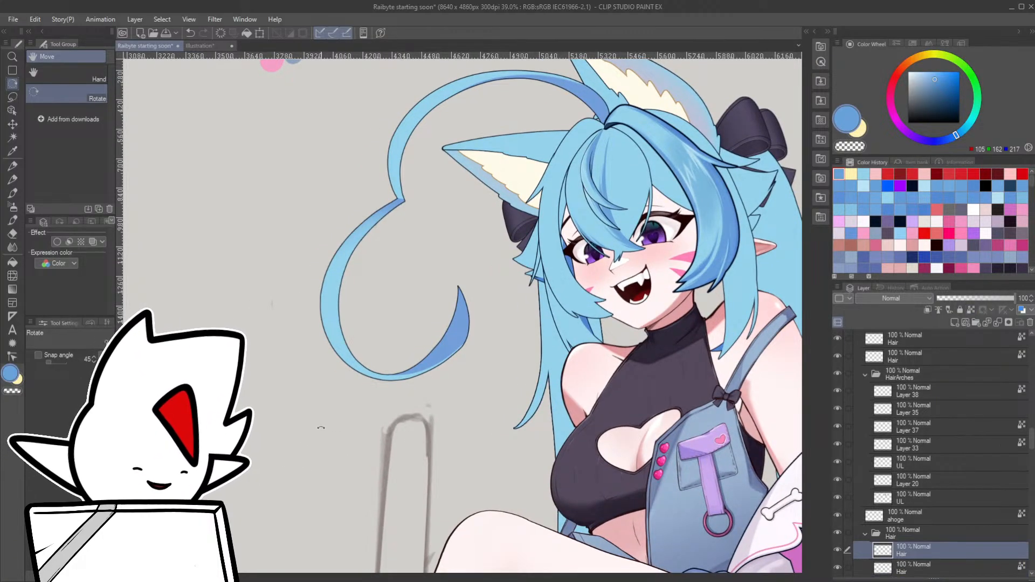
key("p")
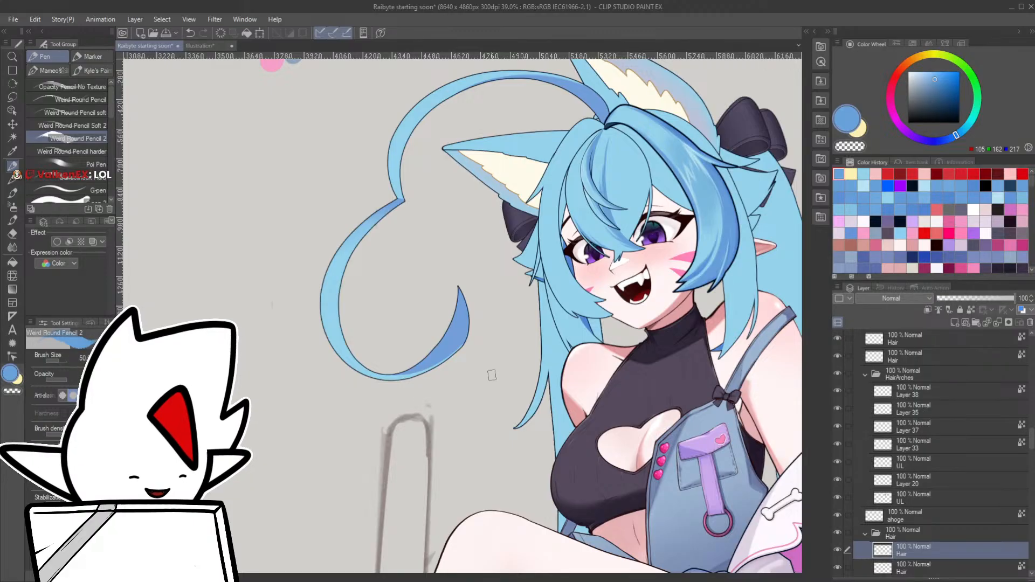
left_click(449, 378, "alt")
mouse_move(331, 442)
left_mouse_down()
mouse_move(299, 378)
mouse_move(292, 433)
mouse_move(238, 505)
mouse_move(299, 484)
mouse_move(256, 402)
mouse_move(286, 441)
mouse_move(348, 418)
left_mouse_up()
key("ctrl+z")
key("ctrl+z")
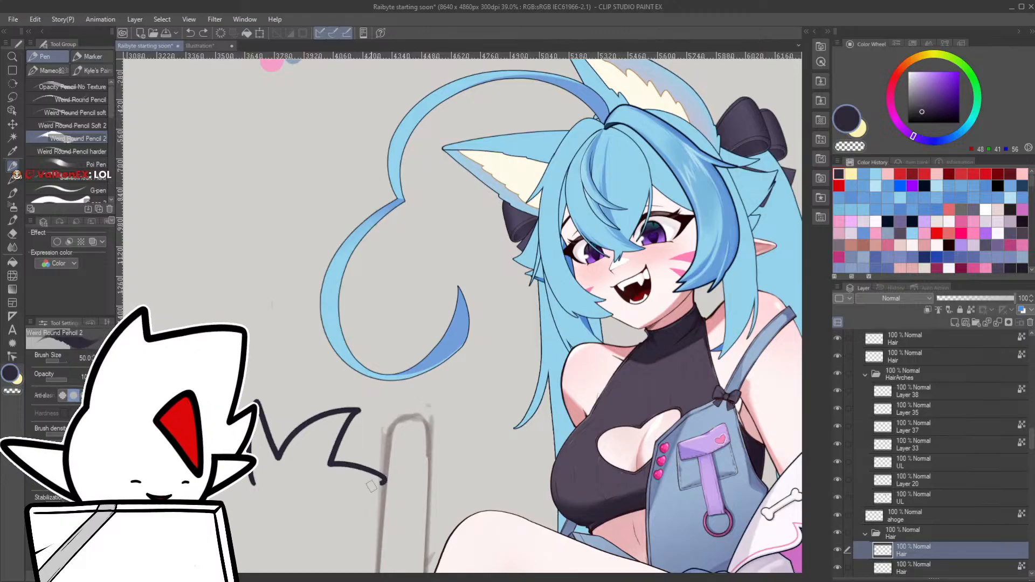
left_click_drag(259, 459, 356, 504)
key("ctrl+z")
key("ctrl+z")
key("ctrl+z")
mouse_move(258, 488)
left_mouse_down()
mouse_move(294, 453)
mouse_move(364, 455)
mouse_move(345, 508)
left_mouse_up()
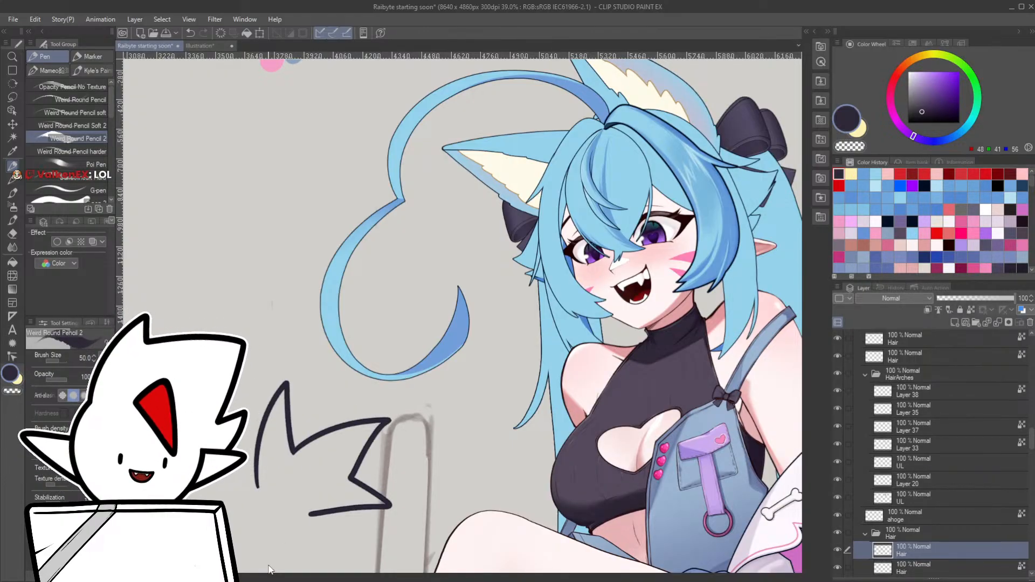
key("ctrl+z")
mouse_move(254, 452)
left_mouse_down()
mouse_move(283, 427)
mouse_move(287, 443)
mouse_move(281, 424)
mouse_move(296, 427)
mouse_move(292, 438)
mouse_move(324, 422)
mouse_move(352, 446)
mouse_move(345, 465)
mouse_move(365, 470)
mouse_move(307, 504)
left_mouse_up()
key("ctrl+z")
key("ctrl+z")
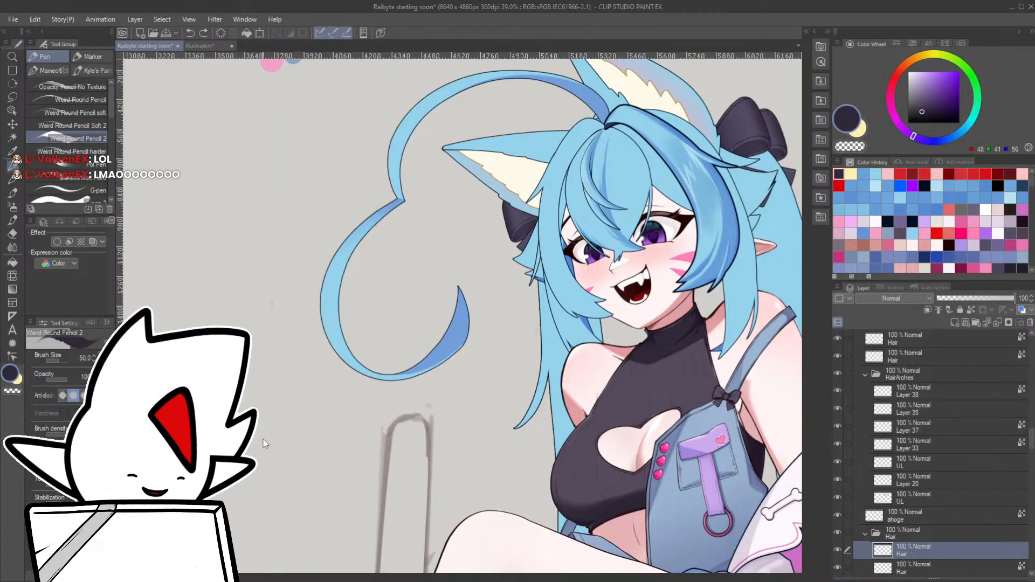
mouse_move(249, 480)
left_mouse_down()
mouse_move(376, 435)
mouse_move(380, 507)
mouse_move(324, 531)
left_mouse_up()
key("ctrl+z")
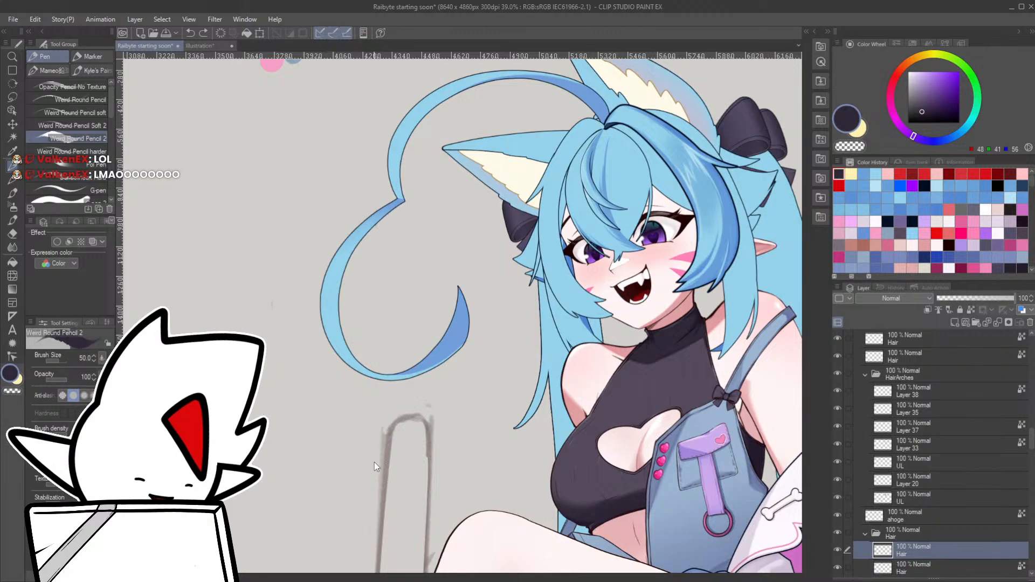
- Draw a dark circle for a doodled head below the heart-shaped ahoge and add two dot eyes
mouse_move(259, 399)
left_mouse_down()
mouse_move(302, 410)
mouse_move(330, 452)
mouse_move(323, 485)
mouse_move(281, 402)
left_mouse_up()
left_click(281, 402, "ctrl")
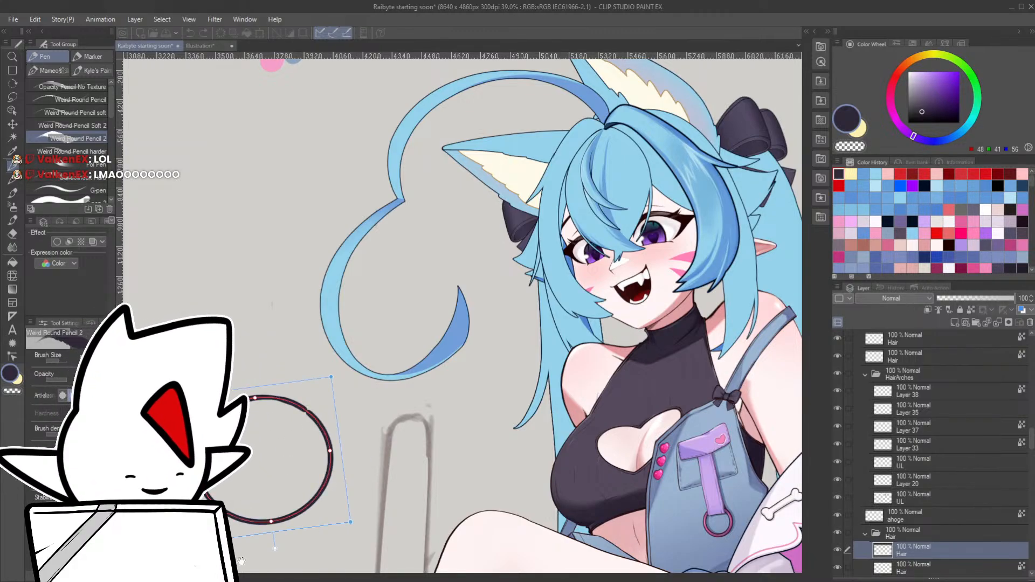
left_click(277, 446, "ctrl")
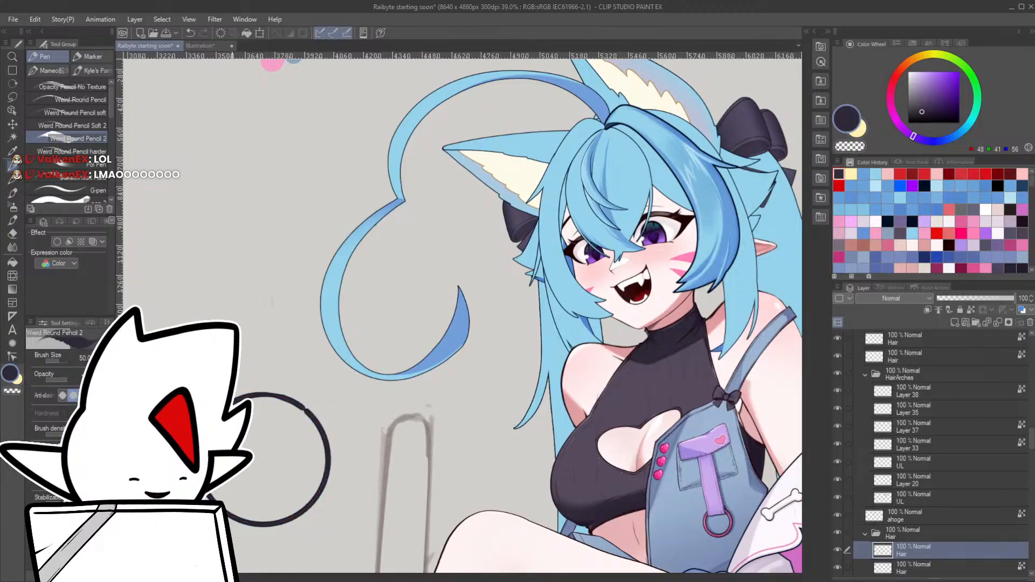
left_click(259, 439)
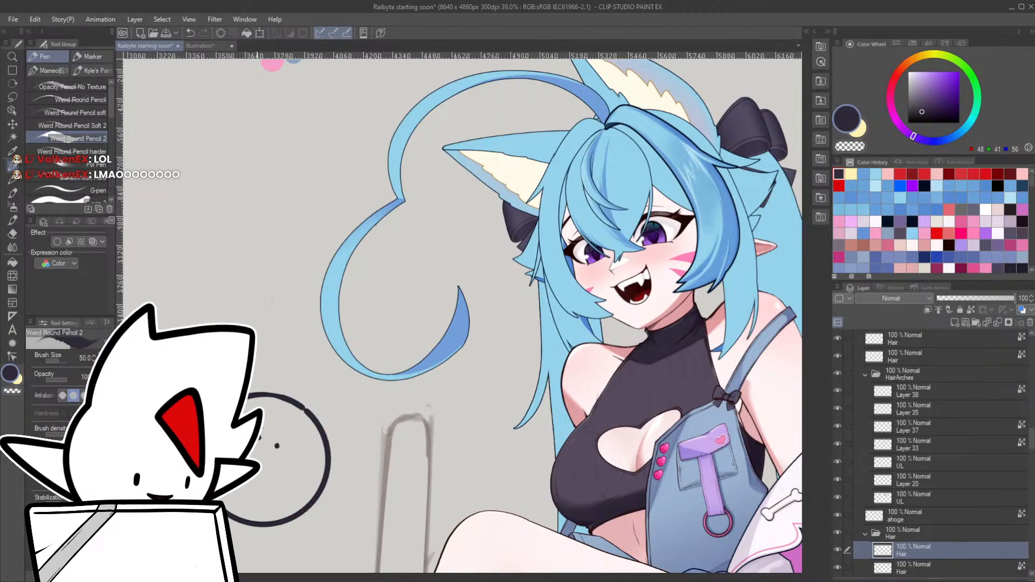
- Draw the doodle's hair with a jagged fringe, pointed side lock, outer arc around the head and spiky wing-shaped pigtails
mouse_move(253, 423)
left_mouse_down()
mouse_move(296, 411)
mouse_move(312, 435)
mouse_move(312, 523)
mouse_move(338, 515)
left_mouse_up()
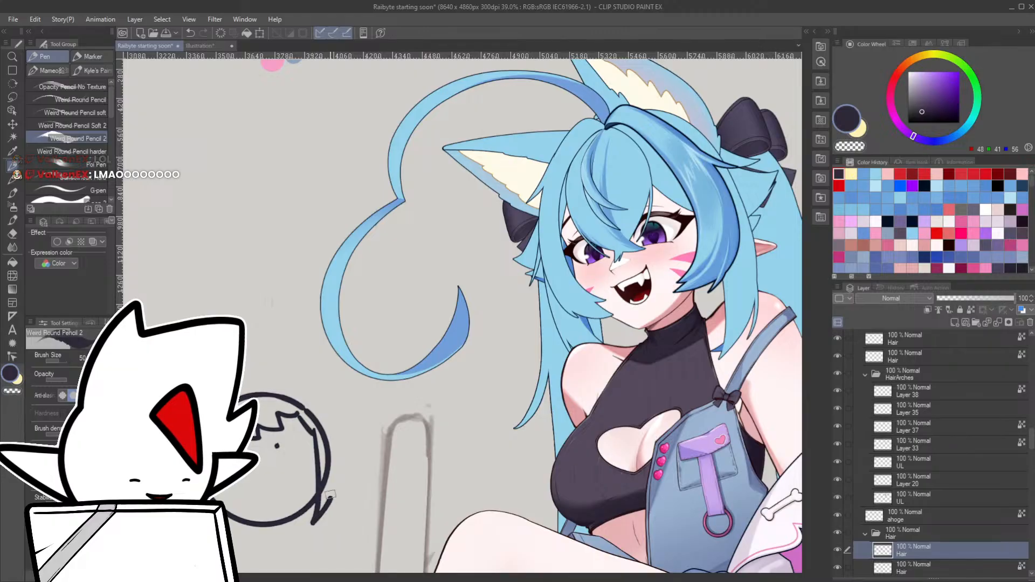
mouse_move(337, 419)
left_mouse_down()
mouse_move(346, 477)
mouse_move(337, 516)
left_mouse_up()
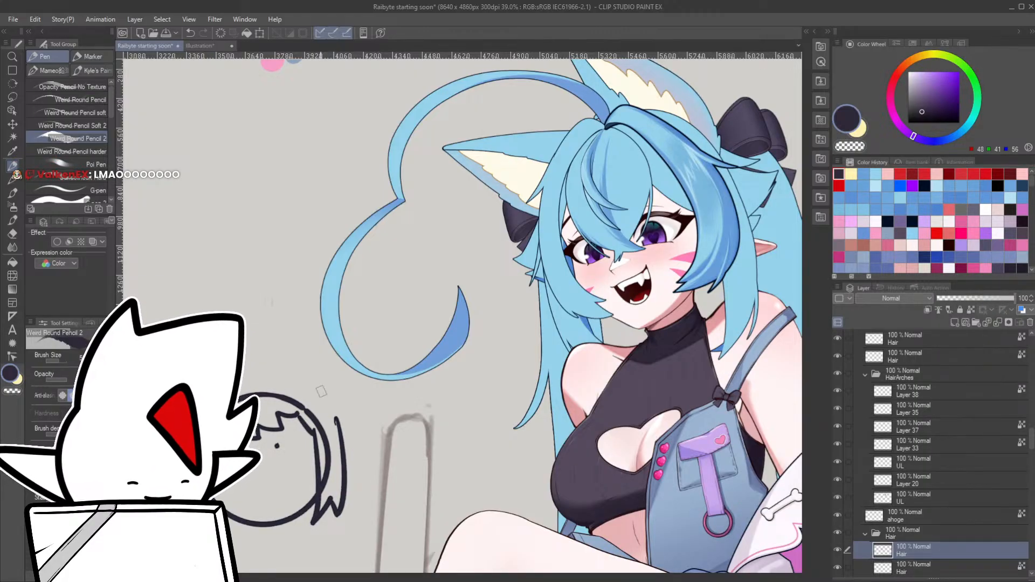
left_click_drag(291, 389, 335, 424)
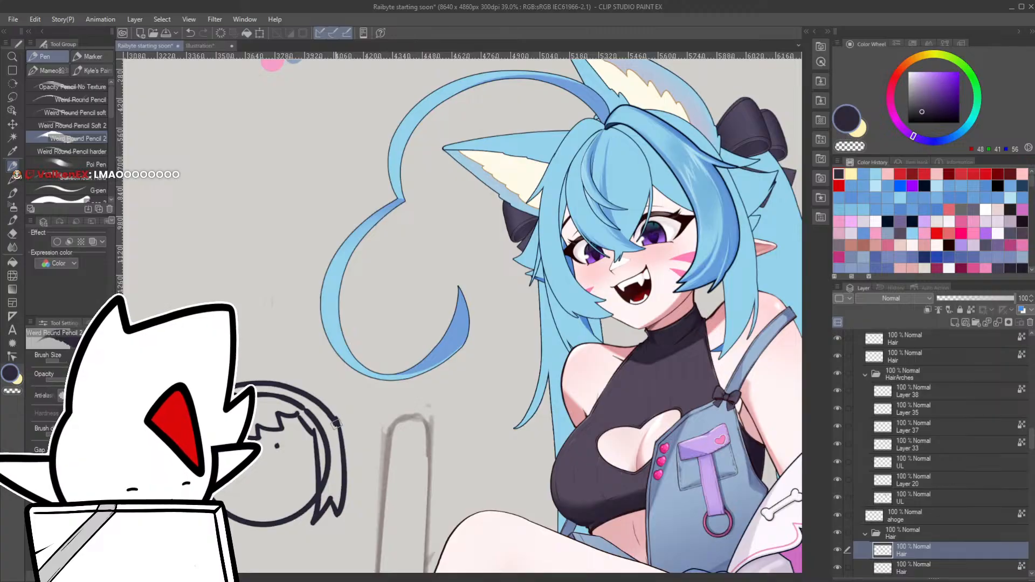
key("ctrl+z")
left_click_drag(293, 387, 342, 422)
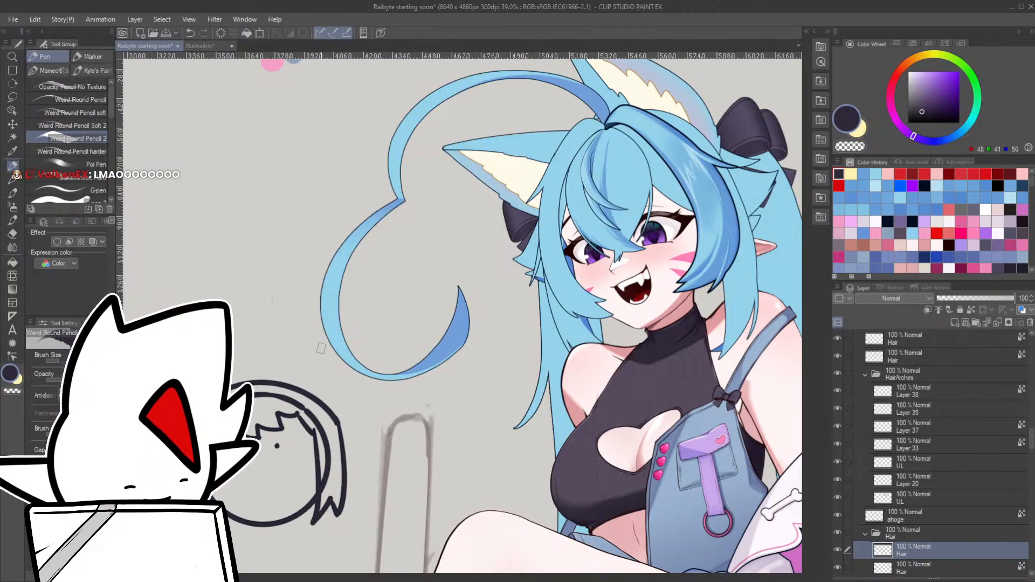
mouse_move(312, 372)
left_mouse_down()
mouse_move(377, 390)
mouse_move(361, 405)
mouse_move(371, 440)
mouse_move(337, 427)
left_mouse_up()
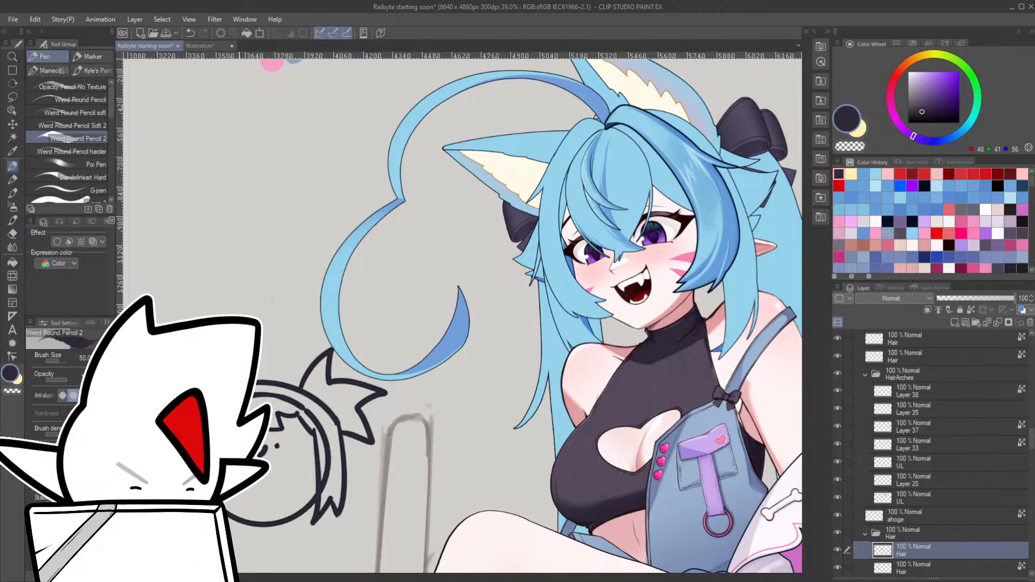
- Draw a wide-open mouth with jagged teeth on the doodled face beneath its dot eyes
left_click_drag(268, 467, 329, 463)
key("ctrl+z")
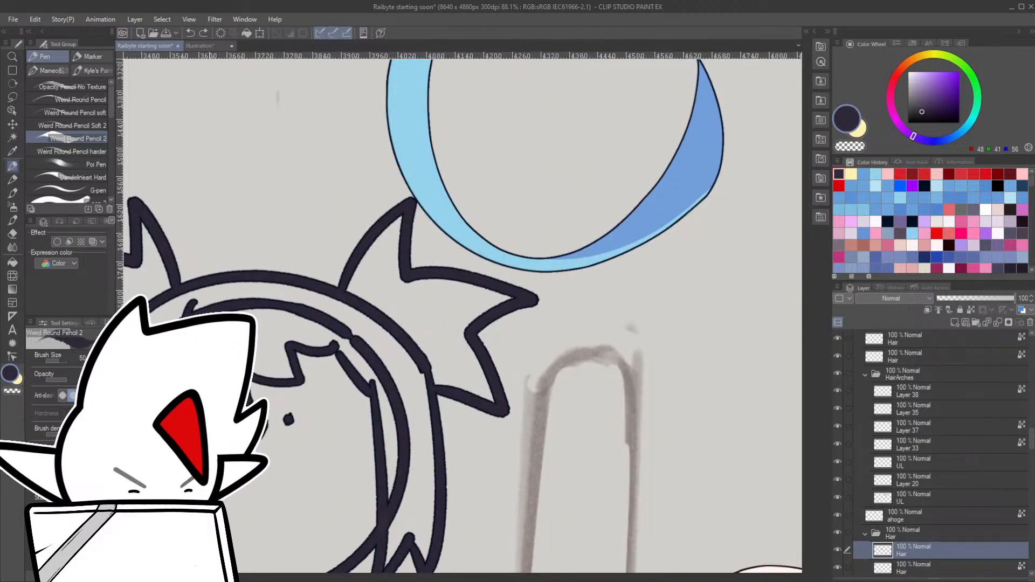
left_click_drag(237, 568, 265, 430)
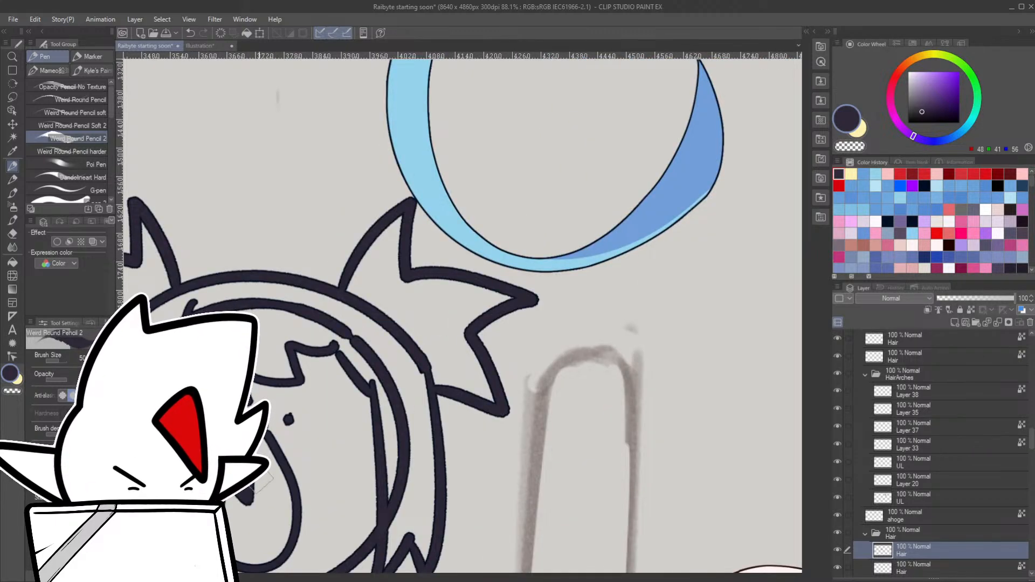
scroll(281, 465, "down", 5)
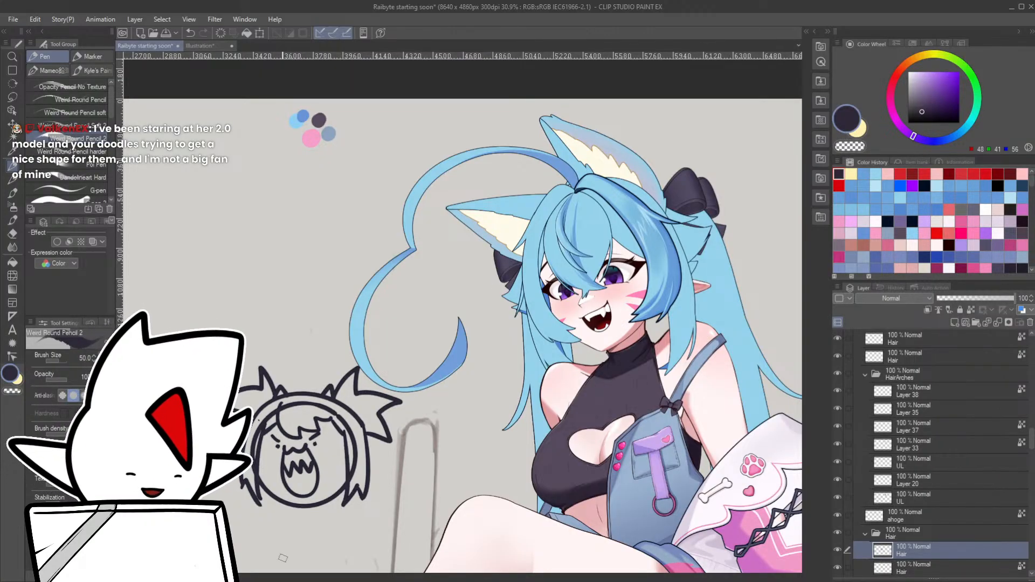
- Lasso the whole pigtailed head doodle, clear it from the layer and remove the selection
key("m")
mouse_move(402, 418)
left_mouse_down()
mouse_move(423, 377)
mouse_move(324, 536)
mouse_move(409, 540)
left_mouse_up()
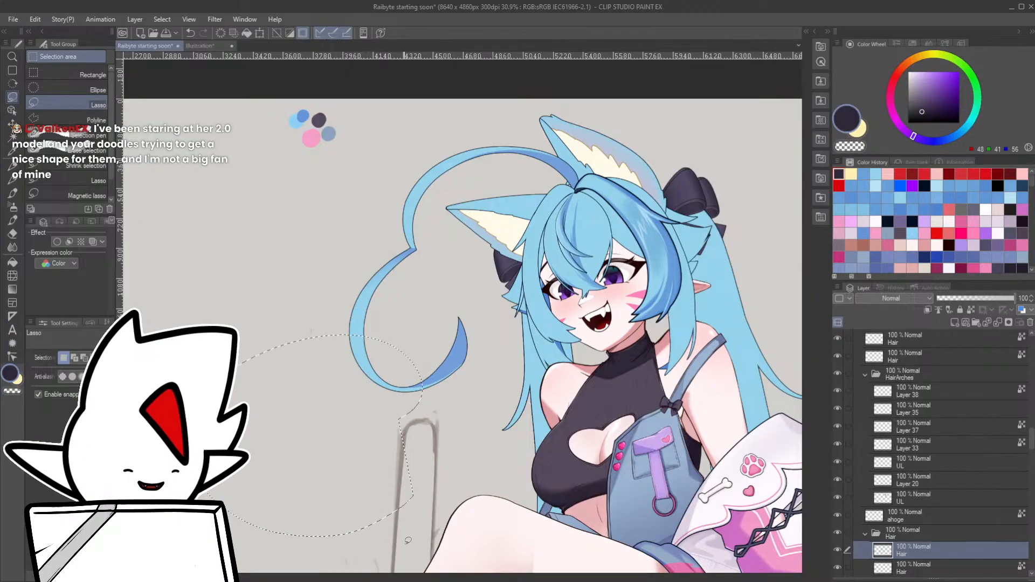
key("ctrl+d")
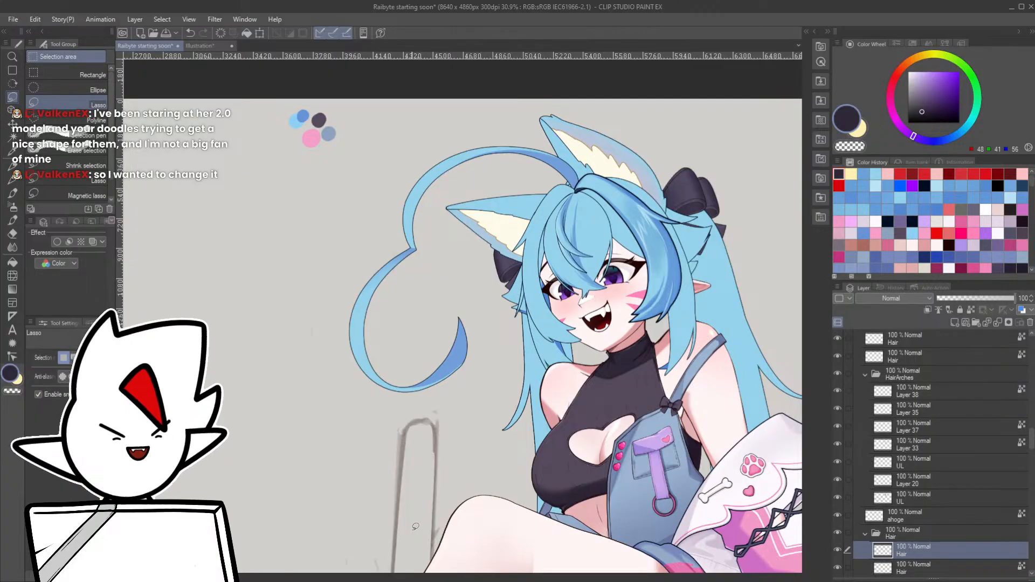
- Lock the active Hair layer's transparent pixels and make the Hair layer below active, using the mid blue sampled from the bangs
left_click_drag(535, 419, 417, 309)
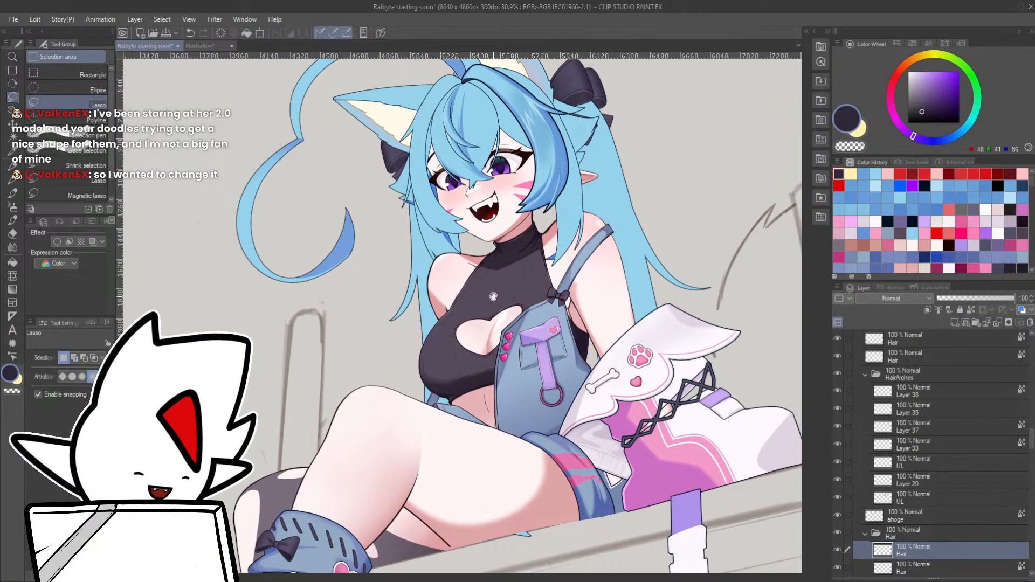
left_click_drag(468, 129, 518, 431)
scroll(504, 290, "up", 3)
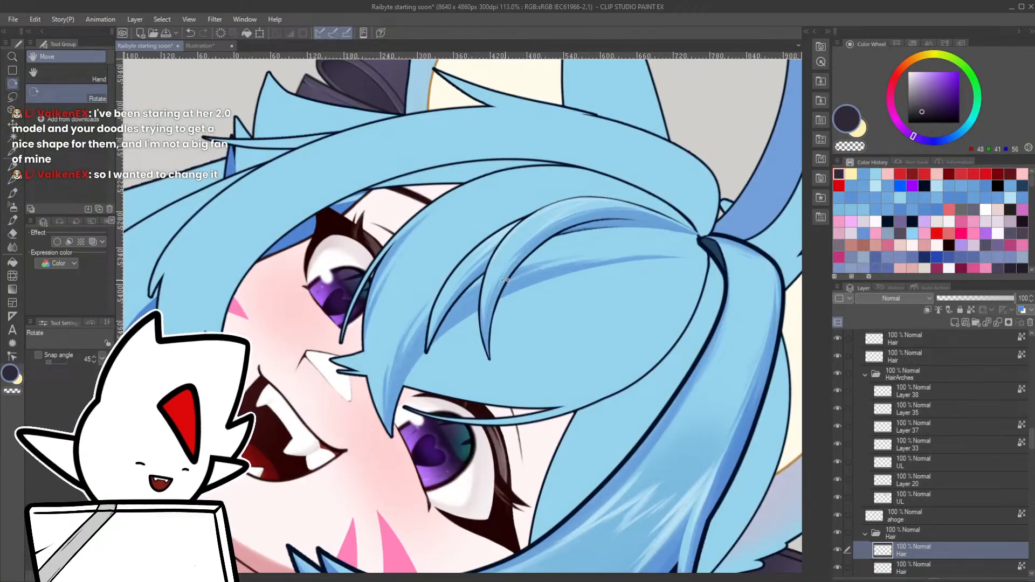
key("p")
left_click(421, 339, "alt")
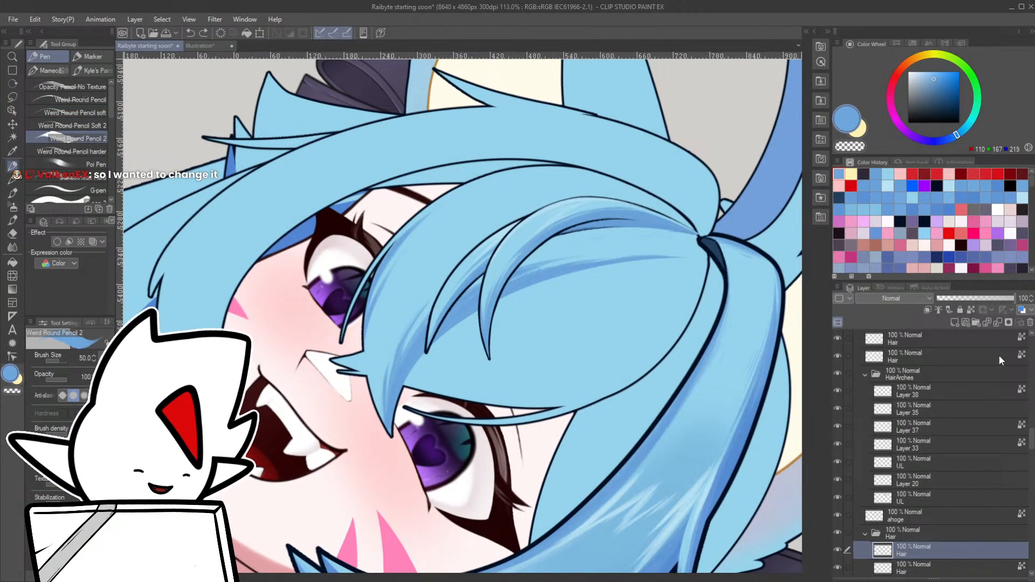
left_click(970, 309)
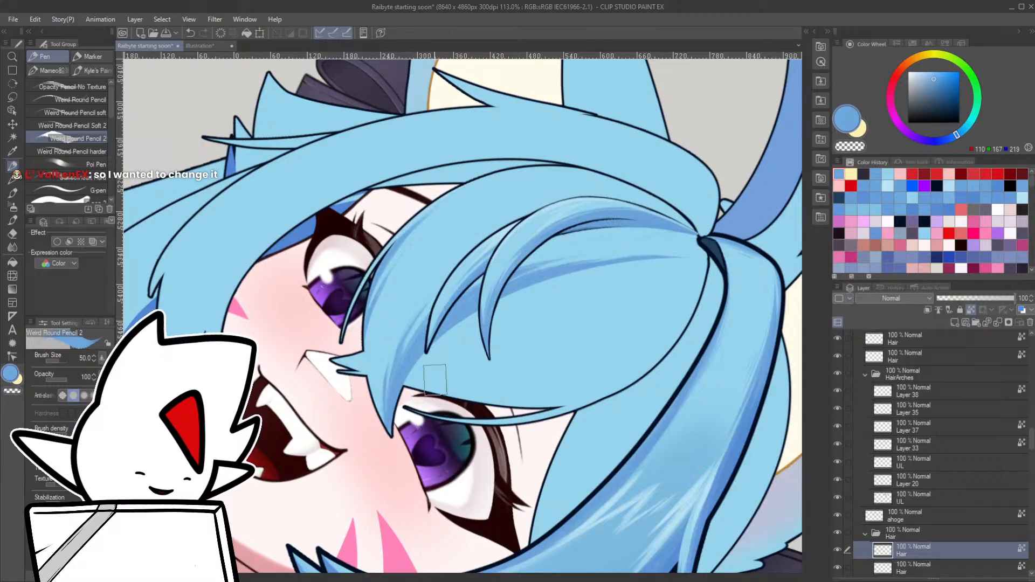
left_click(387, 396, "ctrl+shift")
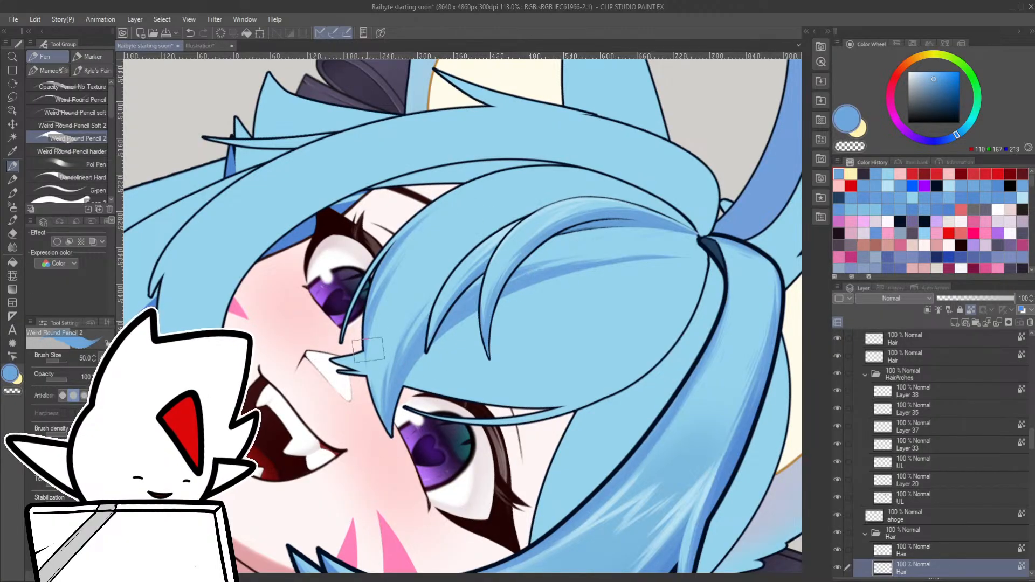
- Make the bottom Hair layer of the Hair folder active and paint mid blue shading along the bangs' outer and lower edge
key("r")
mouse_move(401, 316)
left_mouse_down()
mouse_move(539, 315)
mouse_move(496, 398)
left_mouse_up()
key("p")
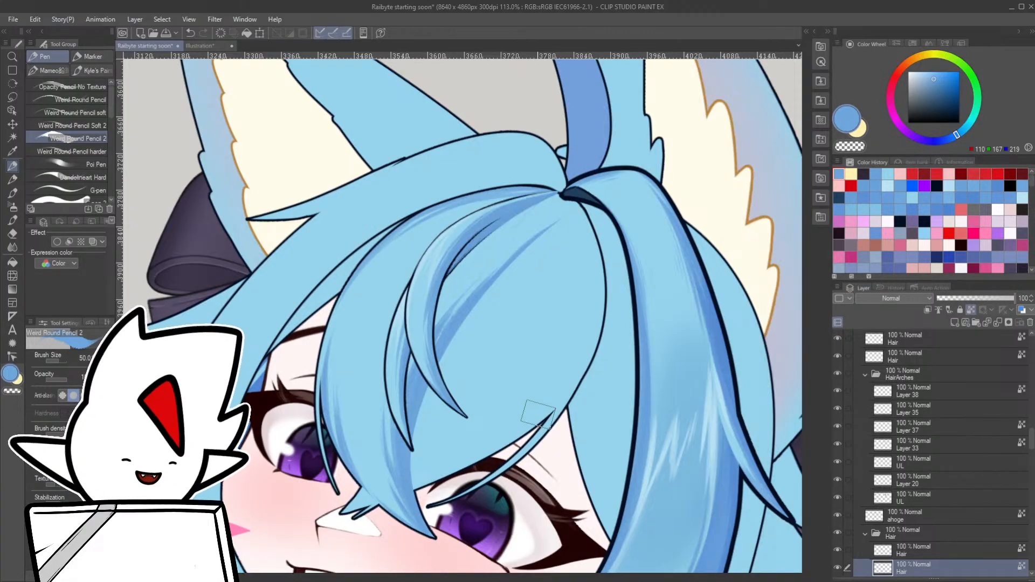
scroll(502, 387, "down", 3)
key("shift+space")
left_click_drag(501, 386, 459, 372)
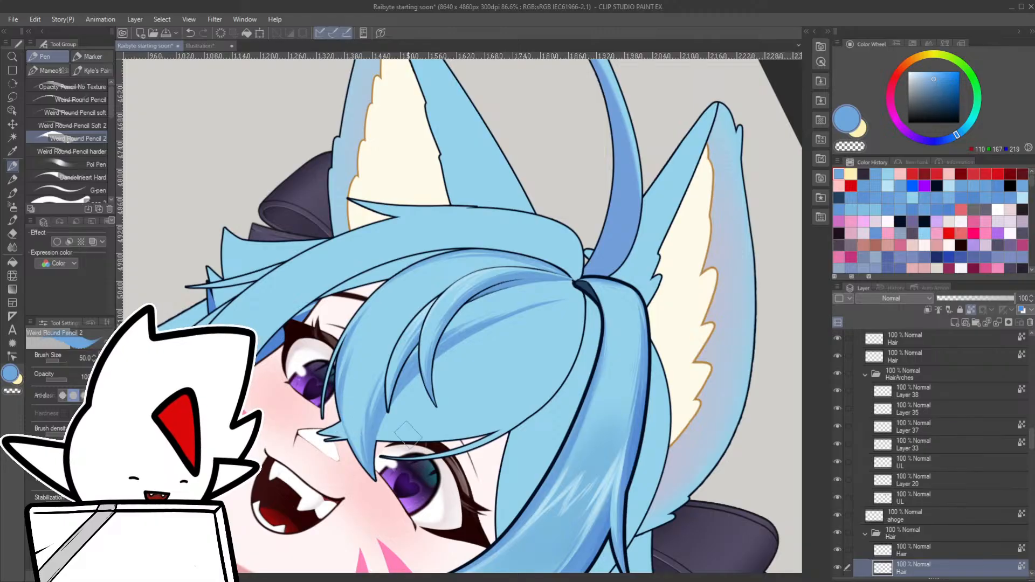
key("r")
left_click_drag(523, 496, 493, 431)
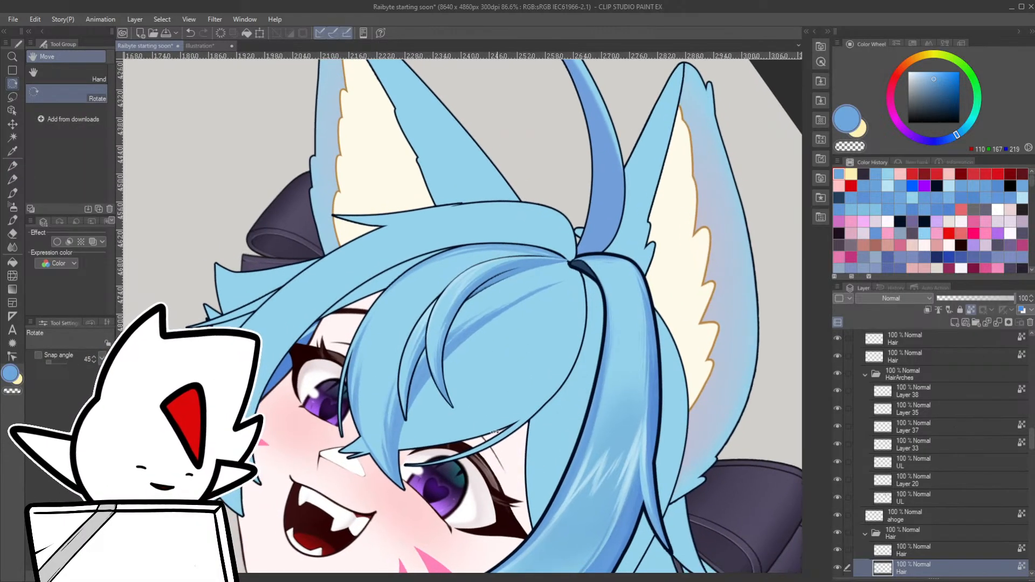
scroll(959, 354, "down", 3)
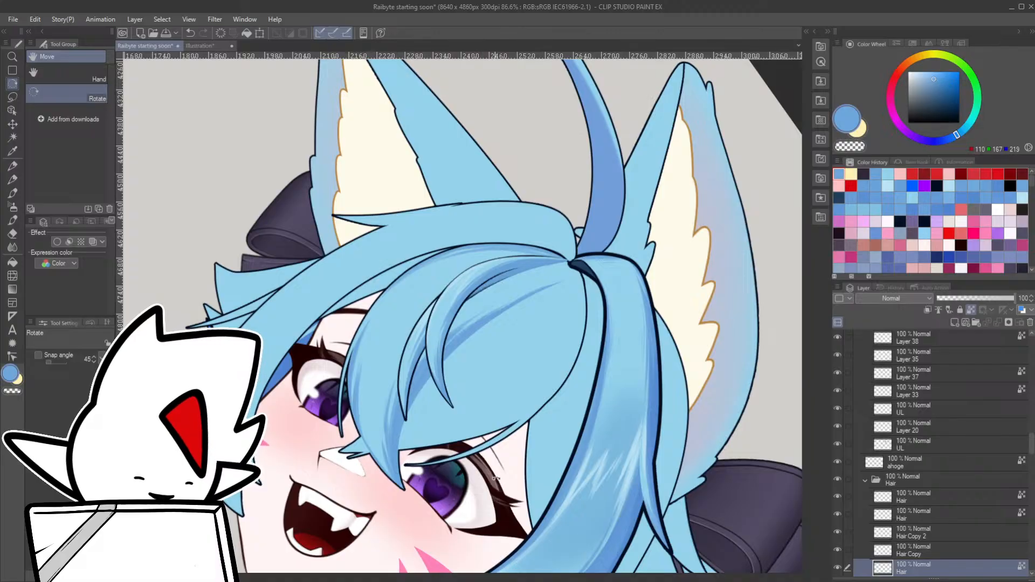
mouse_move(477, 468)
left_mouse_down()
mouse_move(470, 286)
mouse_move(372, 307)
left_mouse_up()
scroll(372, 308, "up", 2)
key("p")
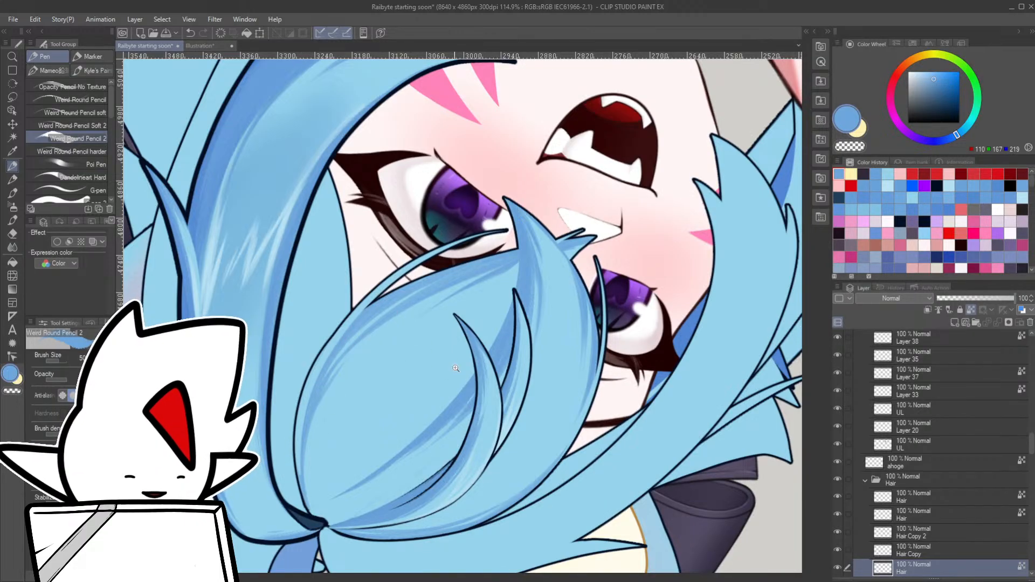
- Build up tapered mid blue shadow streaks along the bangs' lower edge, from the hair root toward the pointed tip
scroll(452, 376, "down", 5)
key("r")
left_click_drag(544, 396, 357, 332)
left_click_drag(526, 282, 495, 345)
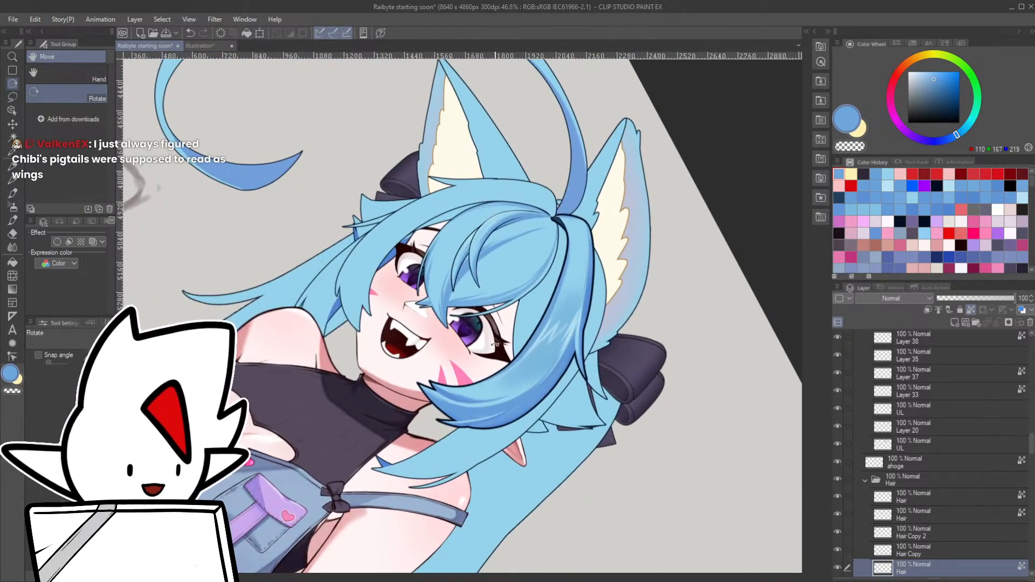
mouse_move(471, 284)
left_mouse_down()
mouse_move(509, 284)
mouse_move(440, 384)
mouse_move(455, 388)
left_mouse_up()
key("p")
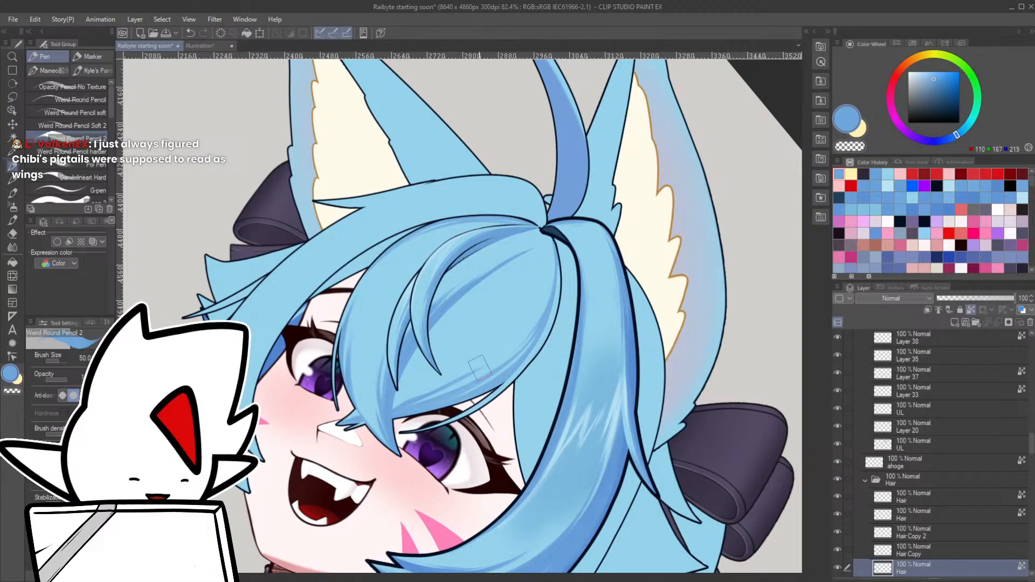
key("r")
left_click_drag(480, 366, 388, 302)
scroll(389, 301, "up", 4)
key("p")
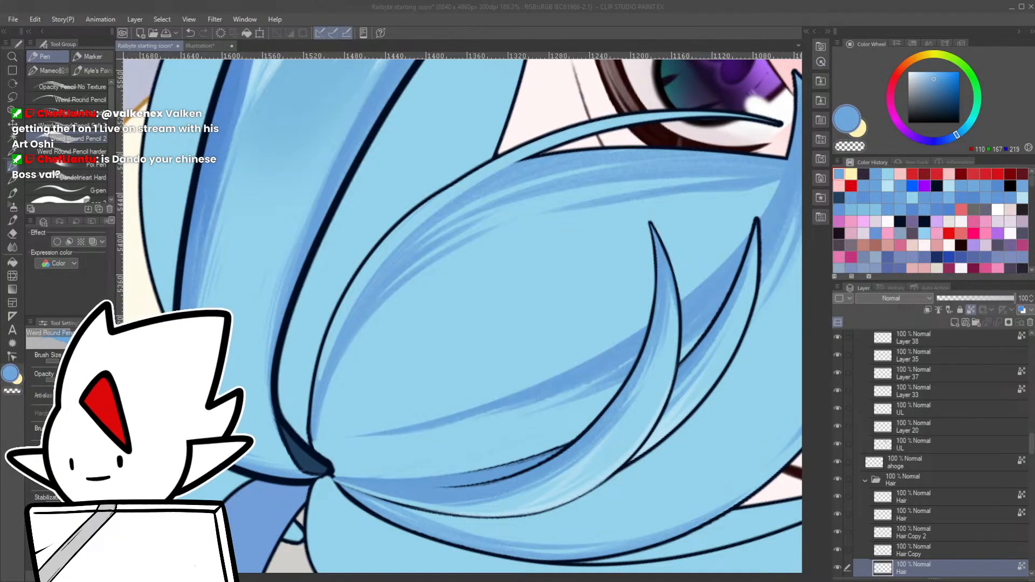
- Paste the red-and-black Batman sketch into the canvas's upper-left corner as a shading example, and undo the paste
scroll(472, 237, "down", 10)
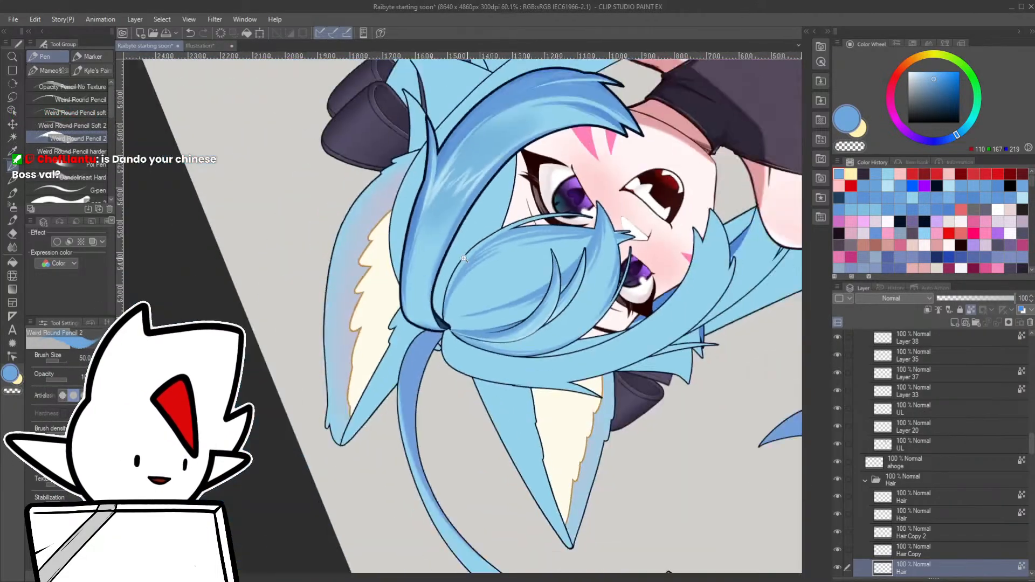
key("r")
left_click_drag(573, 216, 519, 452)
left_click_drag(327, 322, 598, 255)
key("ctrl+shift+n")
mouse_move(408, 266)
left_mouse_down()
mouse_move(642, 249)
mouse_move(657, 260)
left_mouse_up()
left_click_drag(348, 244, 712, 280)
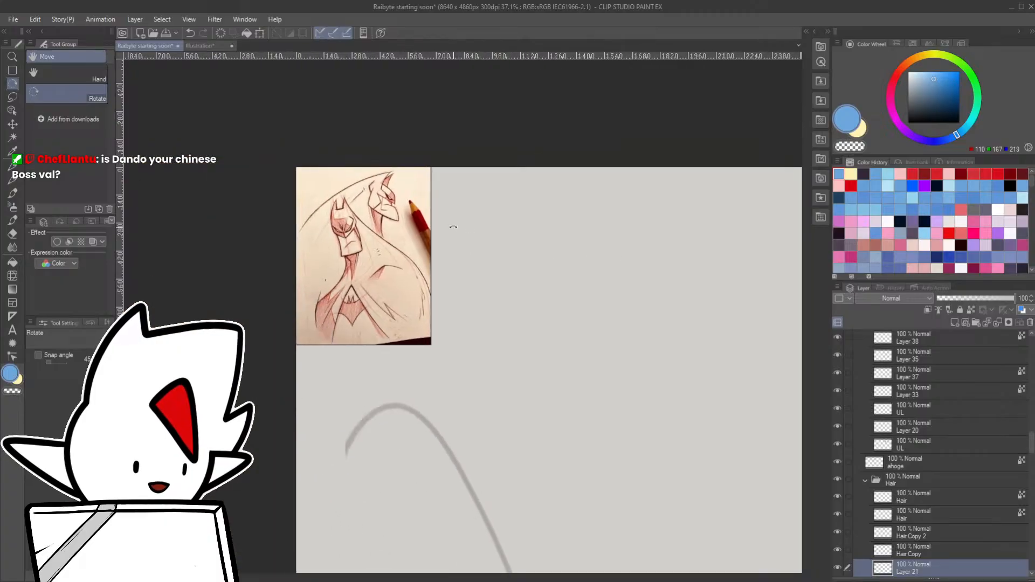
left_click_drag(352, 207, 384, 207)
left_click_drag(418, 248, 523, 244)
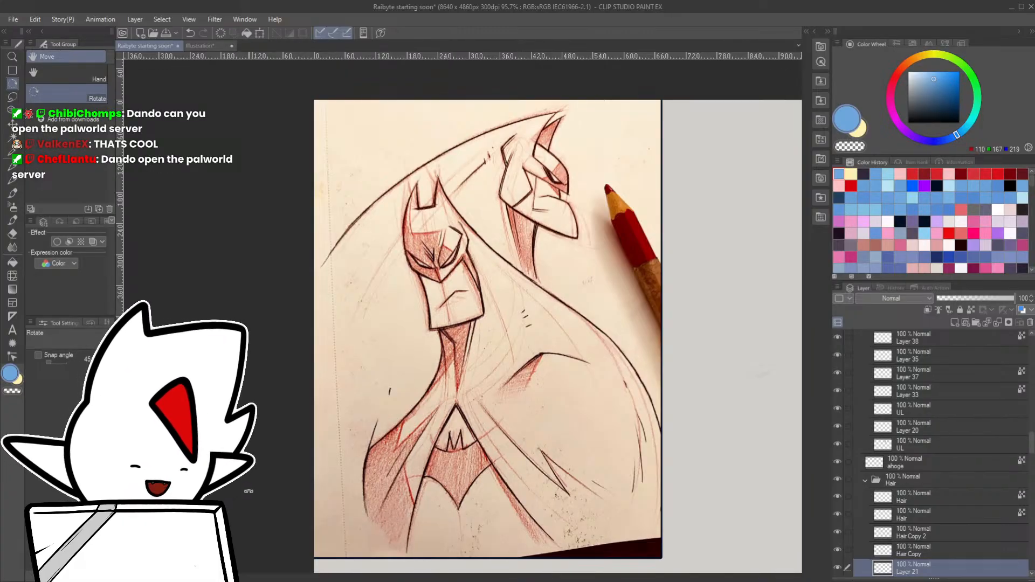
key("ctrl+z")
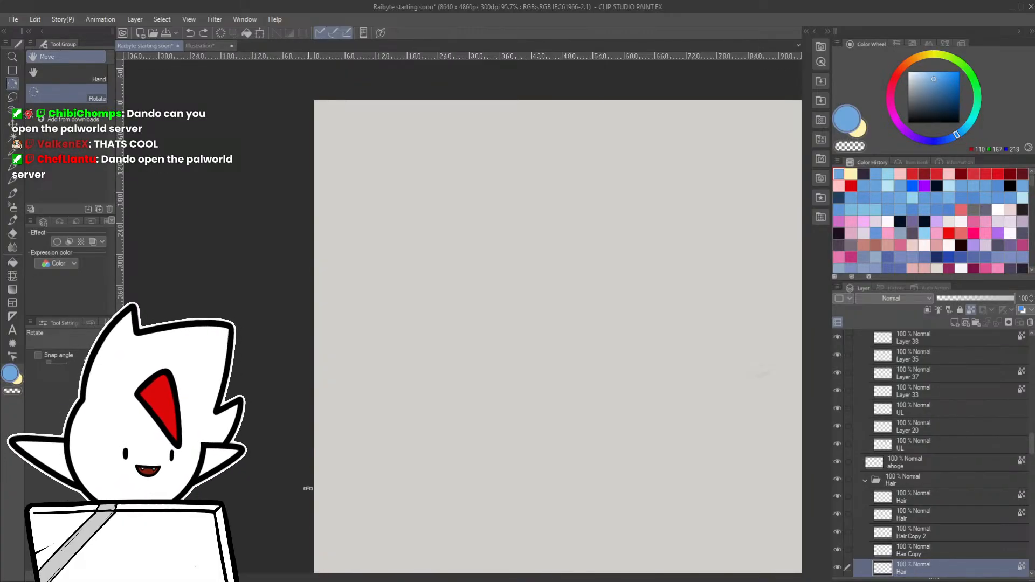
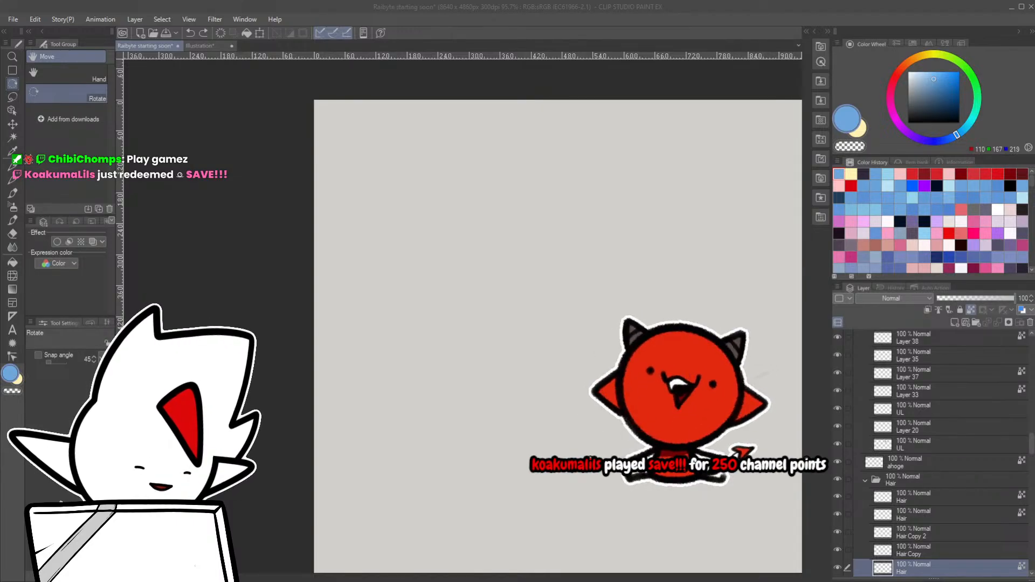
key("alt+Tab")
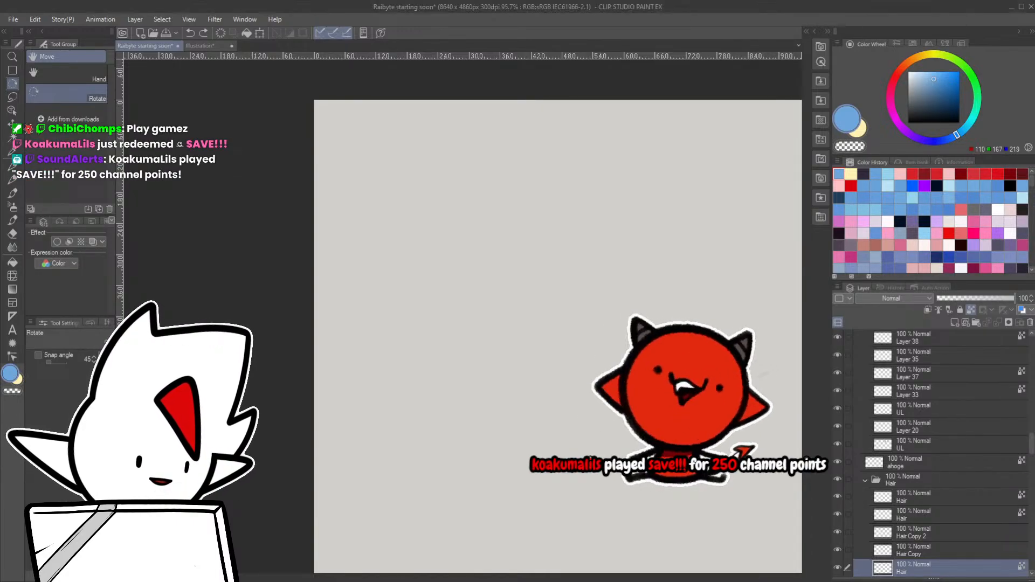
scroll(648, 212, "down", 10)
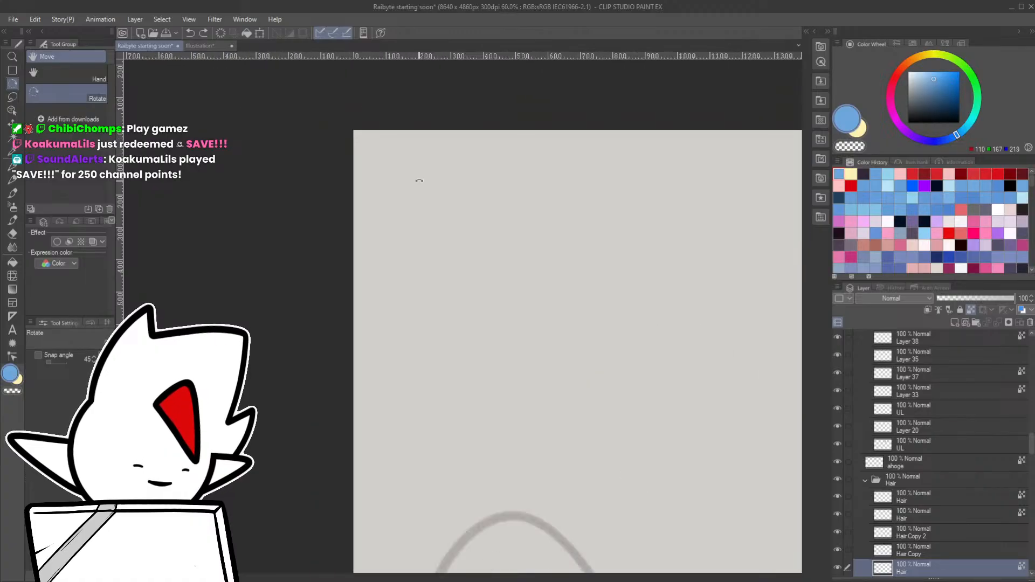
scroll(648, 212, "up", 3)
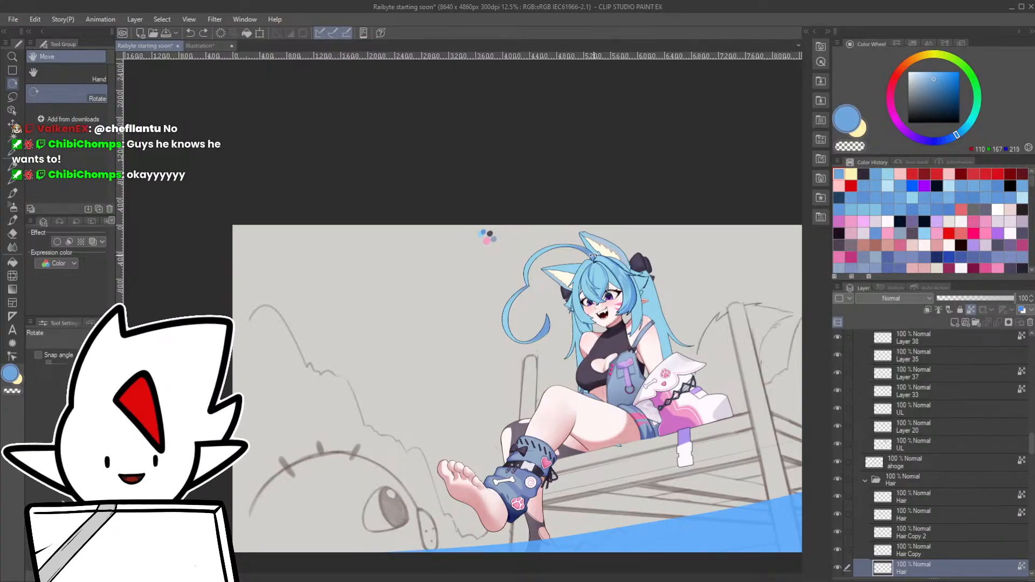
left_click_drag(446, 189, 446, 190)
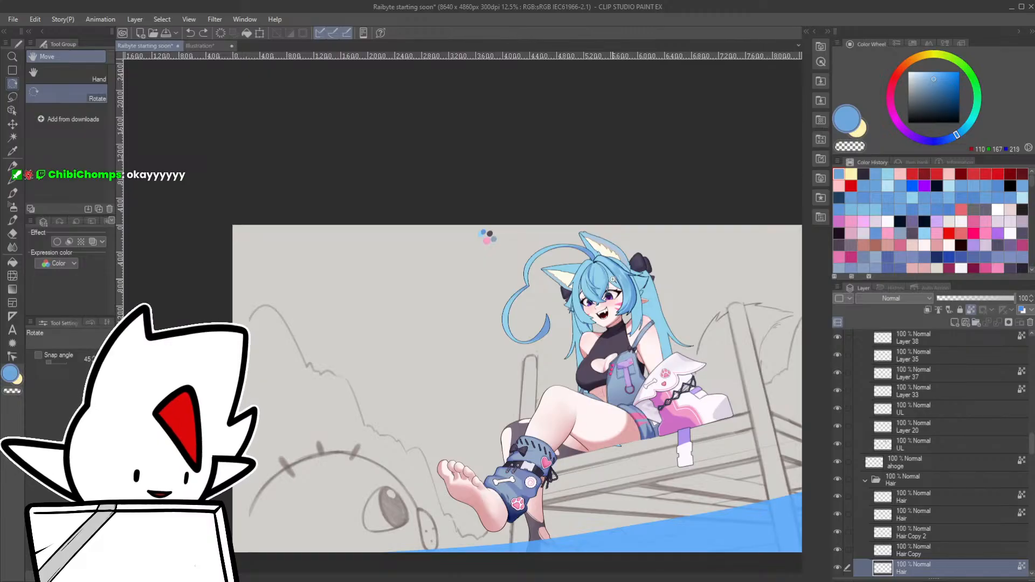
- Make the bottom Hair layer active for shading the bangs and set the Weird Round Pencil 2 brush size to 70
left_click_drag(613, 280, 544, 431)
left_click_drag(450, 387, 545, 485)
left_click(916, 550)
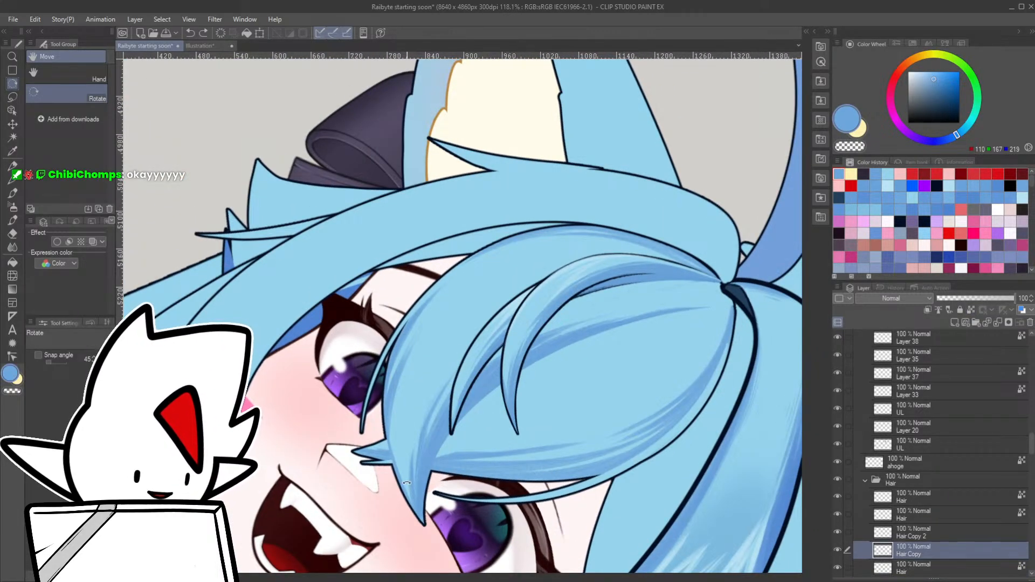
key("p")
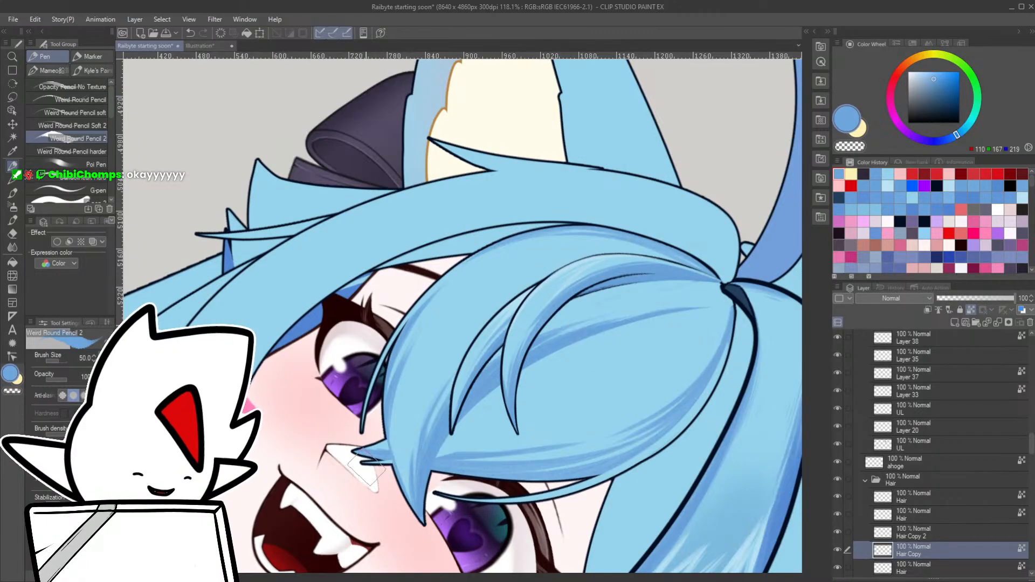
key("ctrl+b")
key("ctrl+b")
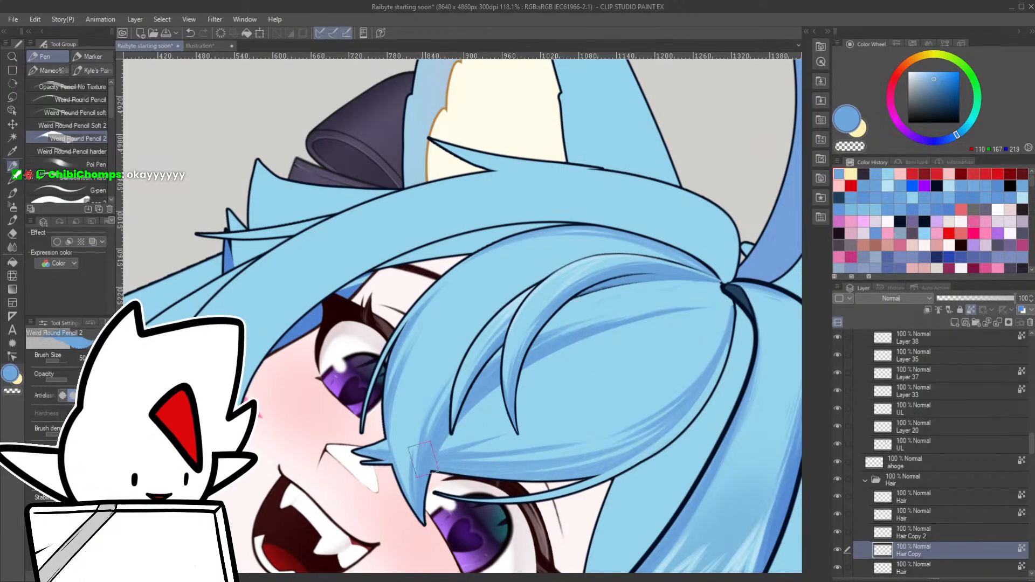
key("alt+bracketleft")
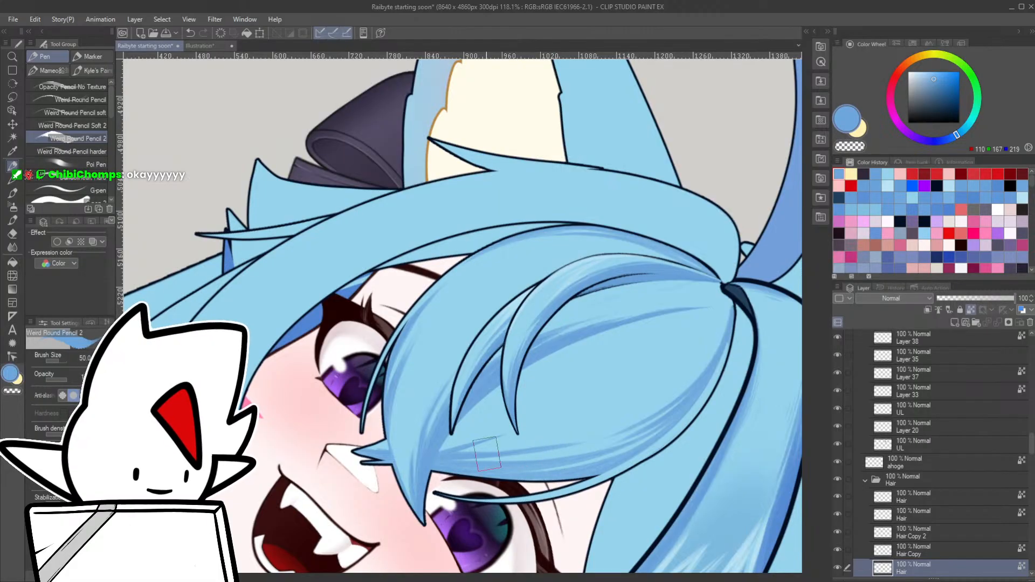
key("bracketright")
key("bracketright")
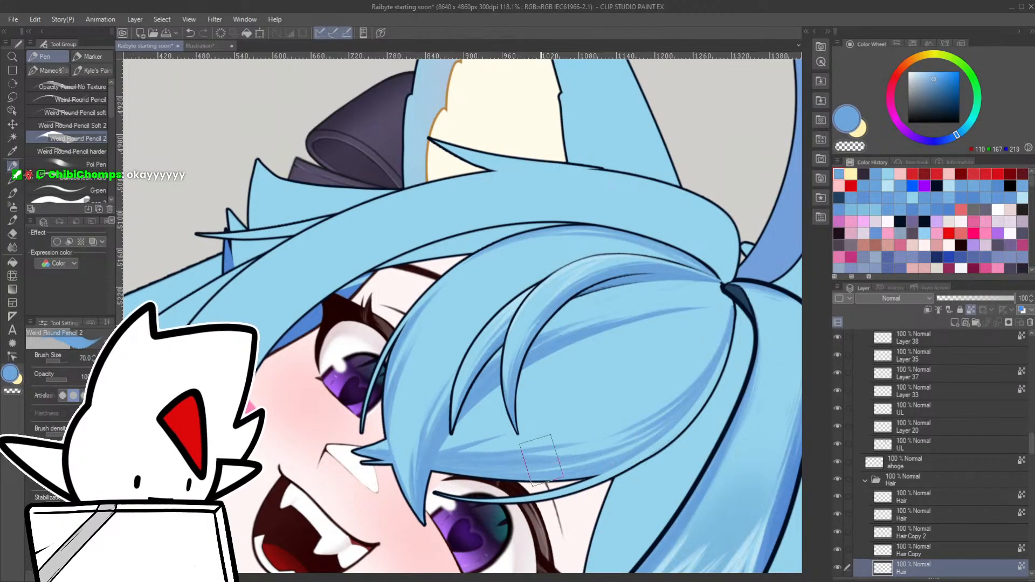
- Undo the stray change on Hair Copy 2, lock its transparent pixels and make the bottom Hair layer active again
key("r")
mouse_move(641, 432)
left_mouse_down()
mouse_move(650, 415)
mouse_move(451, 254)
mouse_move(492, 337)
mouse_move(442, 323)
mouse_move(474, 370)
mouse_move(386, 415)
mouse_move(520, 305)
left_mouse_up()
key("p")
left_click(479, 320, "ctrl+shift")
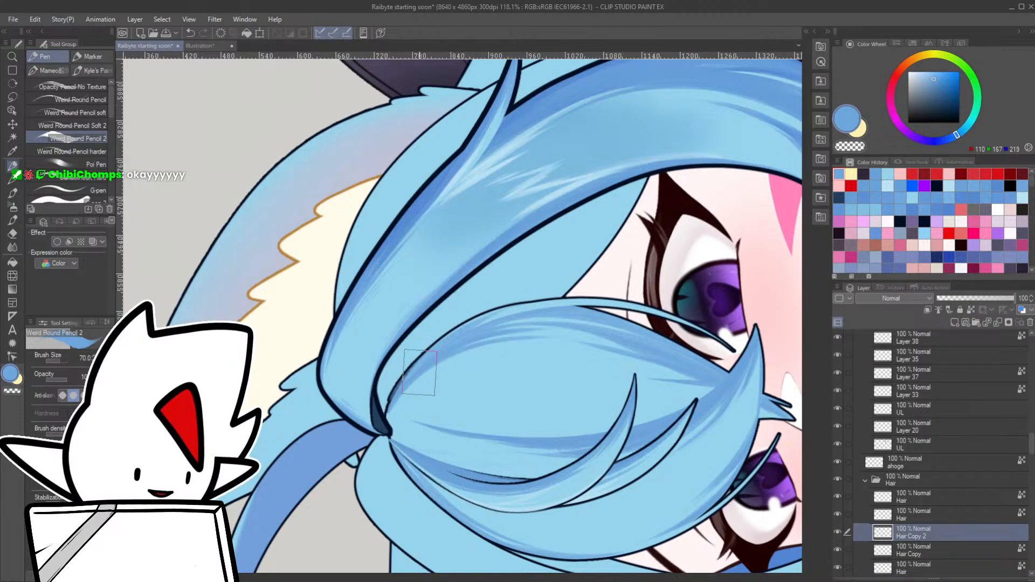
key("ctrl+z")
left_click(971, 310)
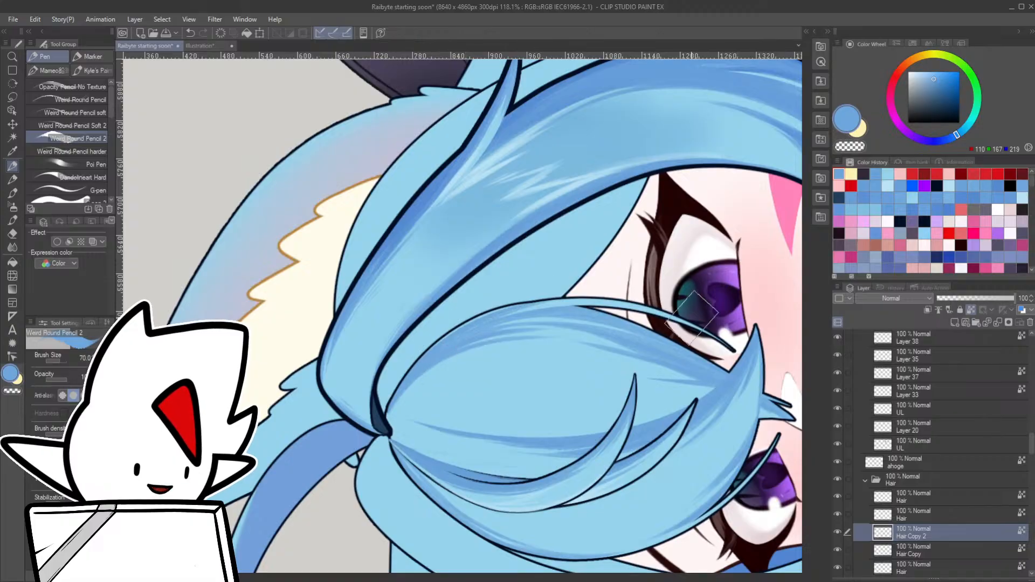
left_click(415, 382, "ctrl+shift")
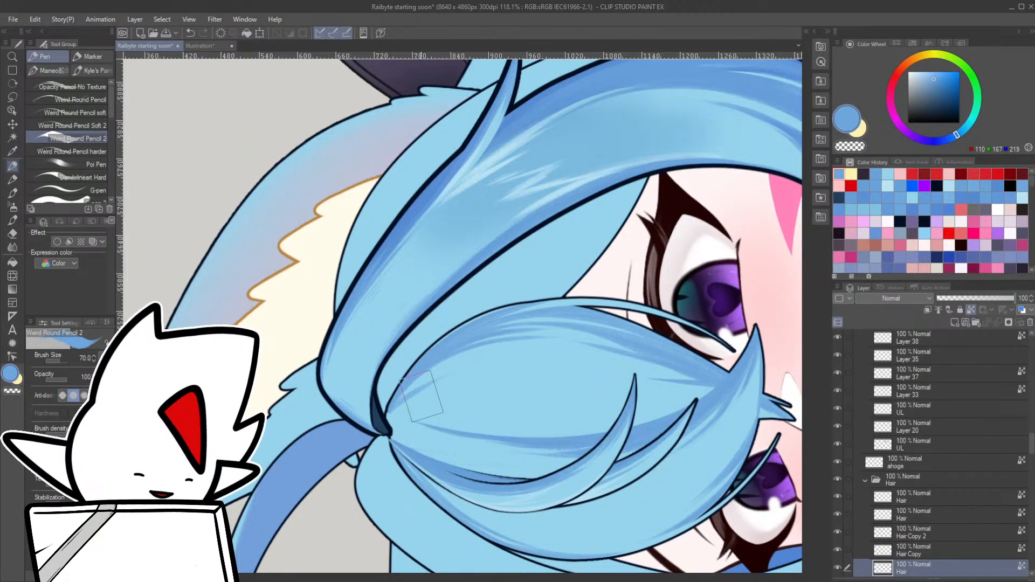
- Paint form-following mid blue streaks along the round bangs' outer edge and lower tip on the bottom Hair layer, undoing one misplaced stroke
key("r")
left_click_drag(605, 365, 366, 316)
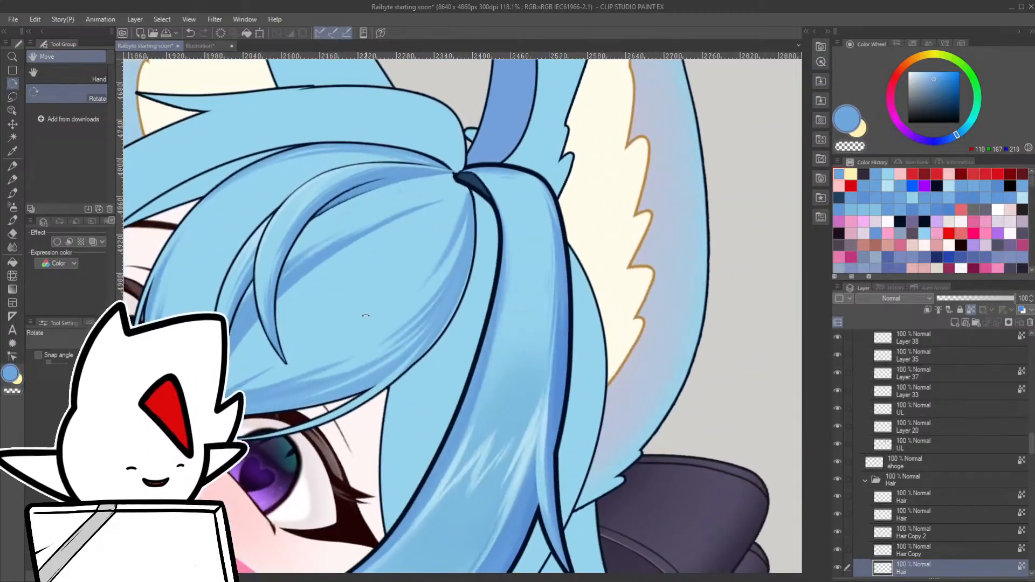
key("p")
left_click_drag(288, 351, 281, 402)
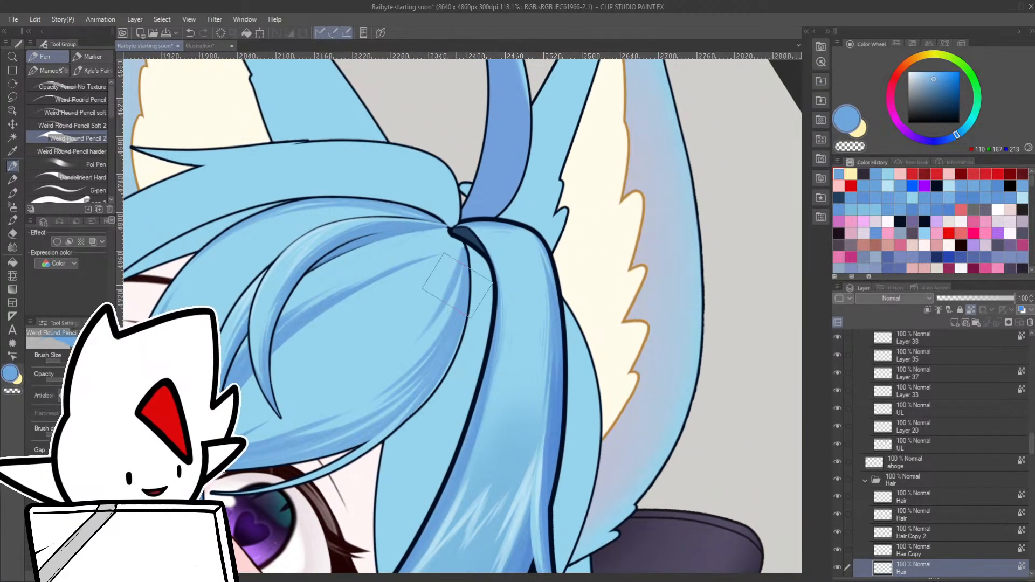
mouse_move(463, 247)
left_mouse_down()
mouse_move(447, 253)
mouse_move(463, 243)
mouse_move(431, 302)
left_mouse_up()
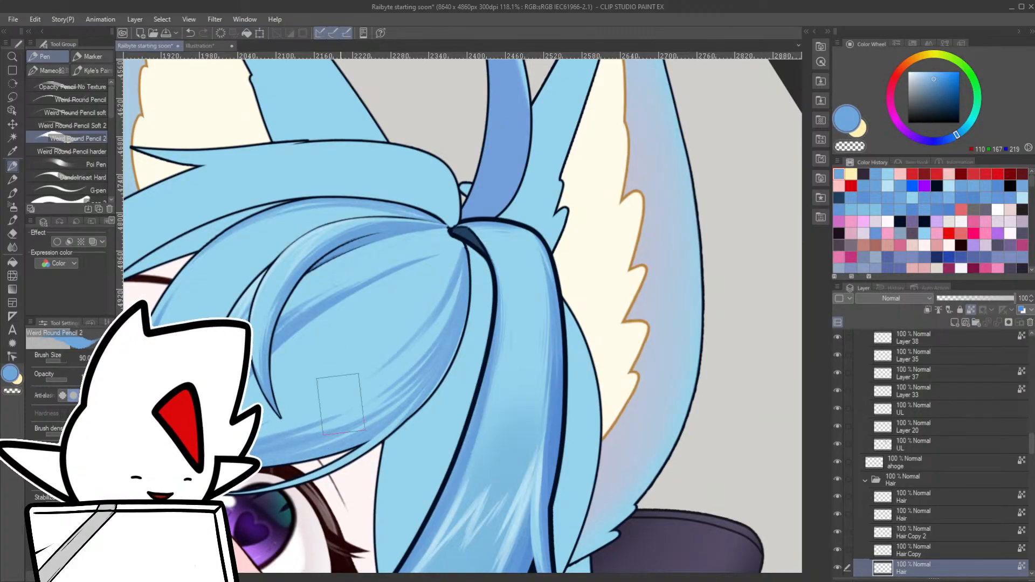
key("ctrl+z")
left_click_drag(245, 442, 285, 426)
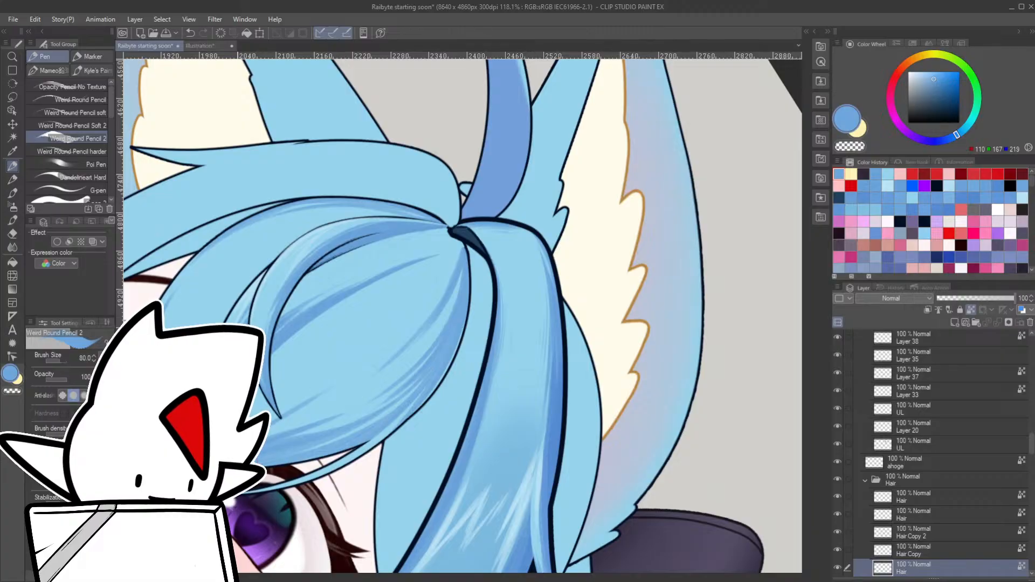
- Sample the mid blue from the bangs' shaded edge and make Hair Copy 2 the active layer
scroll(392, 415, "down", 6)
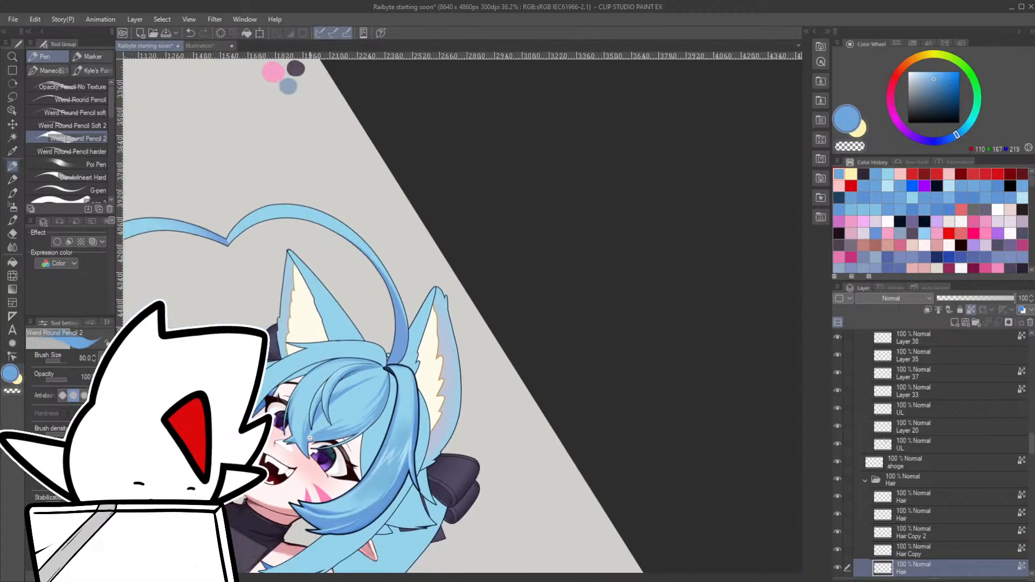
scroll(392, 415, "up", 3)
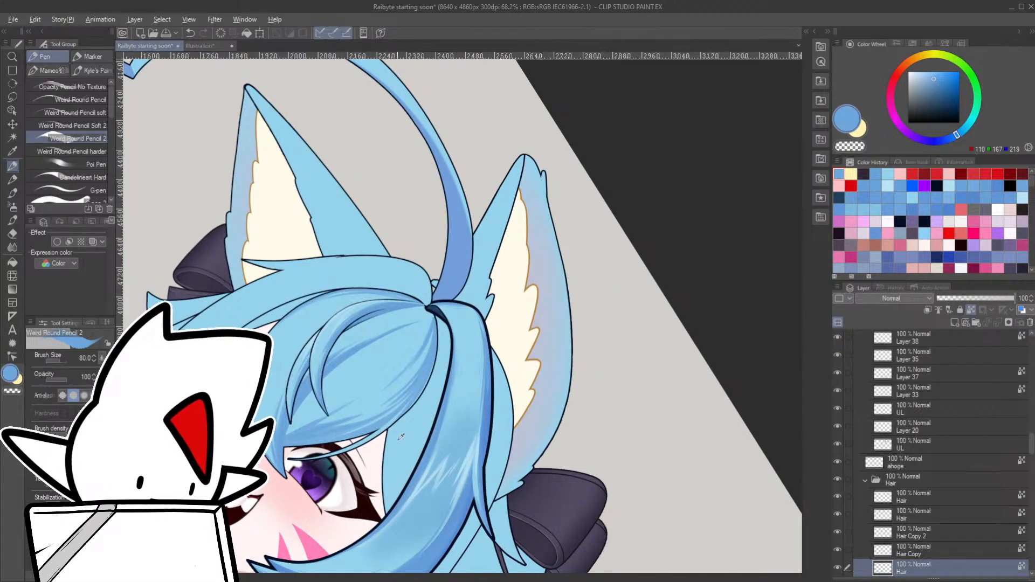
left_click(382, 439, "alt")
key("b")
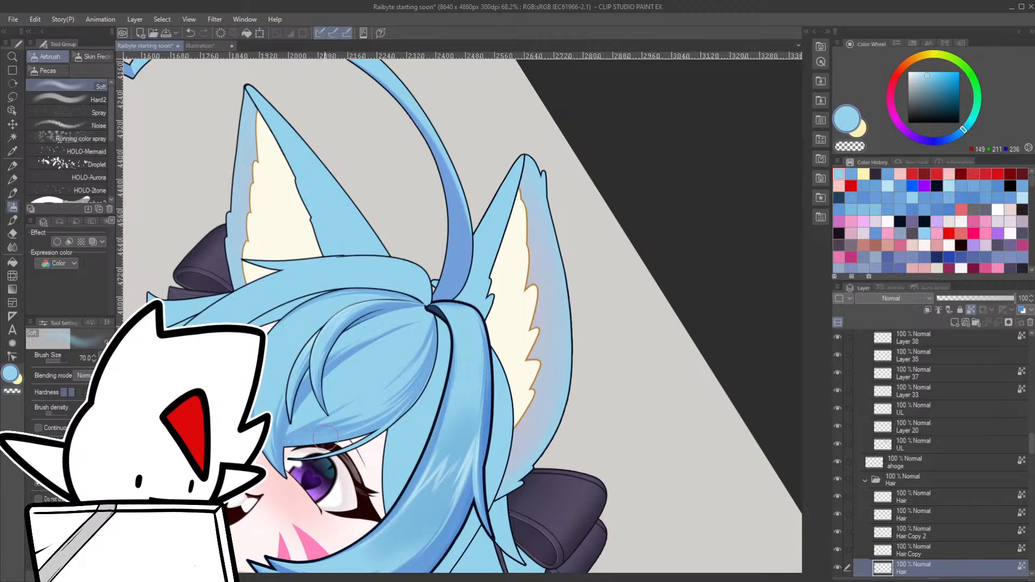
key("p")
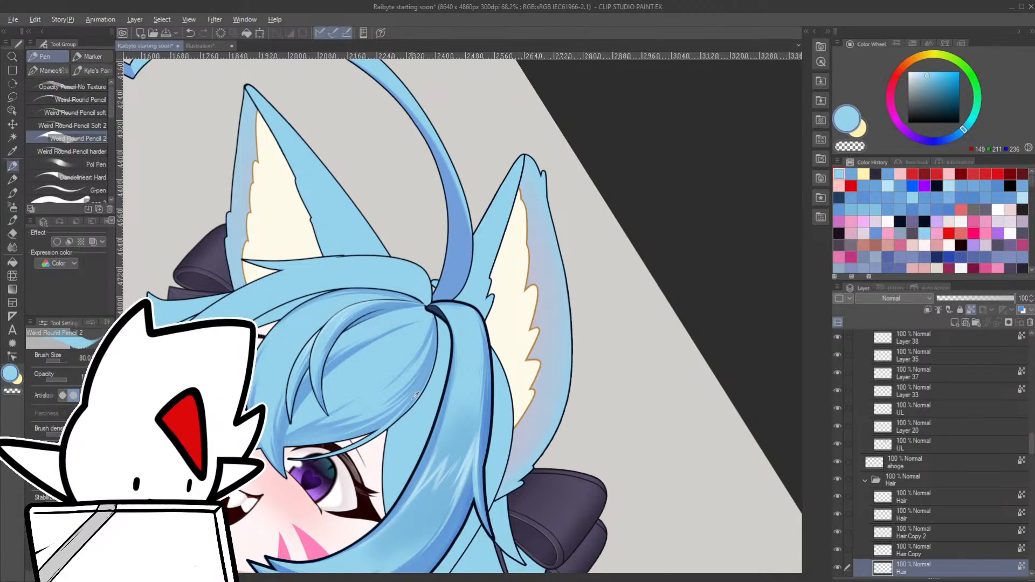
left_click(414, 398, "alt")
left_click(397, 421, "ctrl+shift")
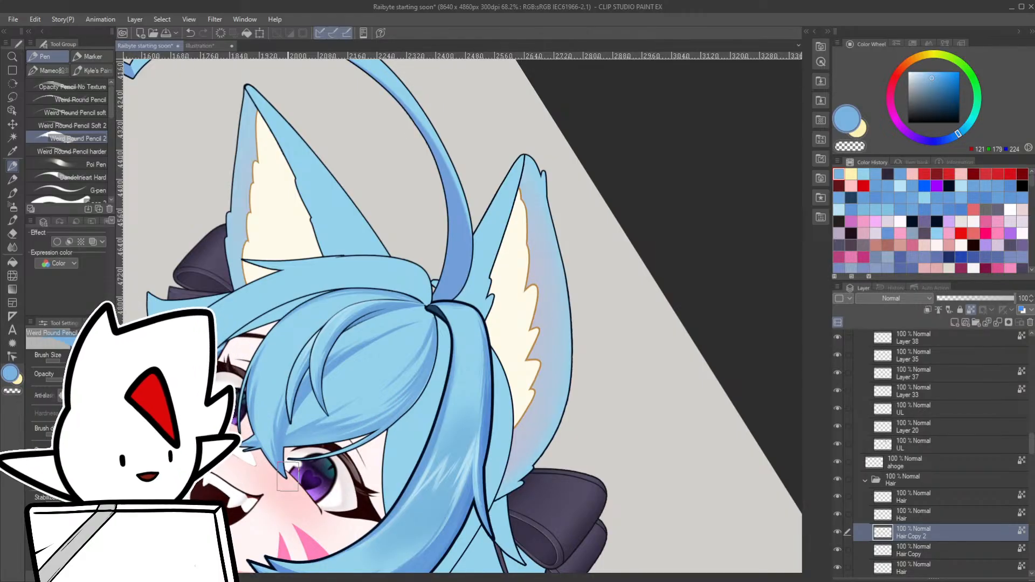
- Add a new layer above Hair Copy 2 for drawing over the red superhero illustration in the canvas's upper-left corner
key("shift+space")
left_click_drag(352, 480, 516, 472)
left_click_drag(566, 557, 507, 498)
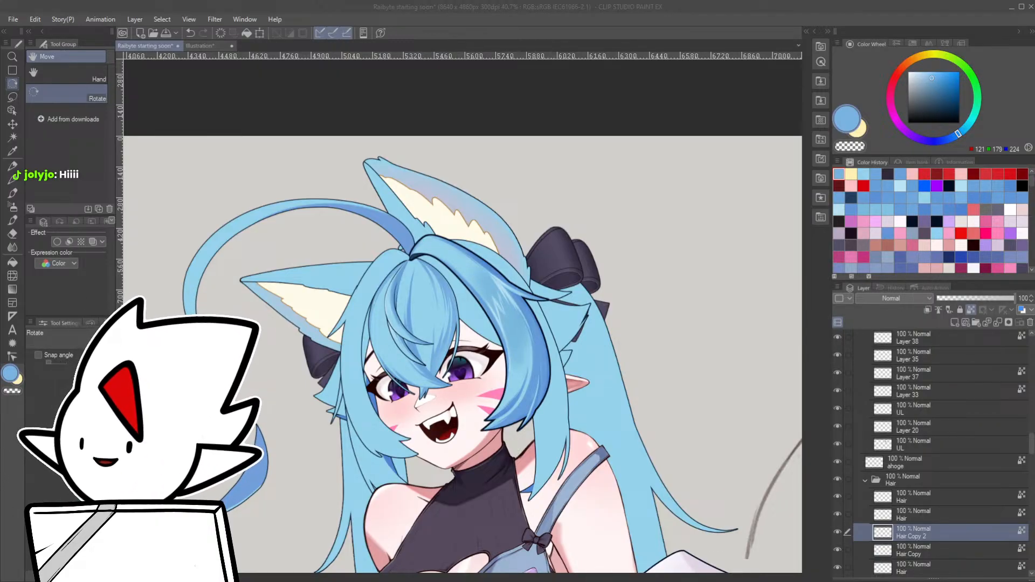
left_click_drag(423, 159, 589, 173)
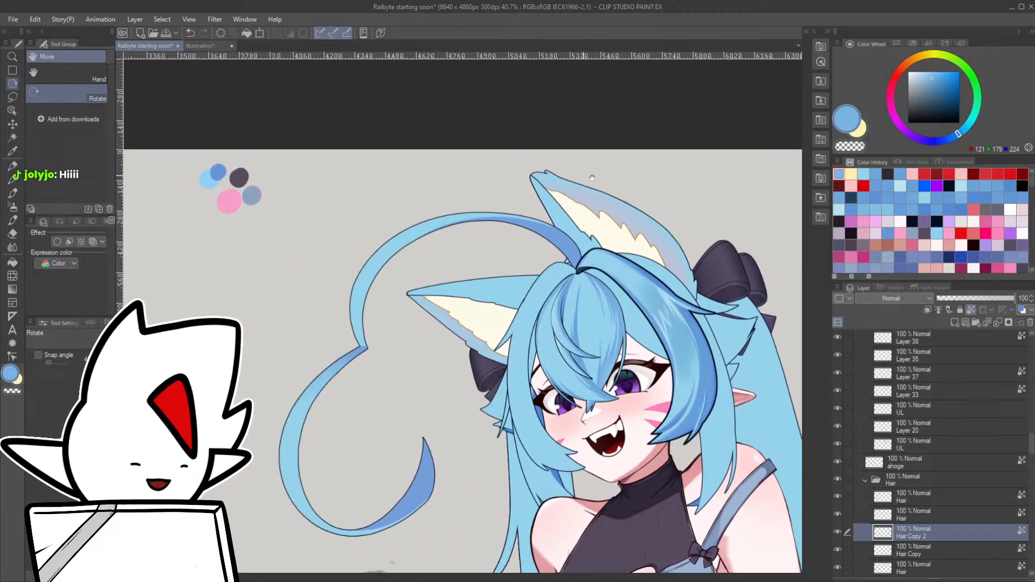
left_click_drag(465, 223, 636, 236)
key("ctrl+shift+n")
left_click_drag(371, 283, 634, 260)
left_click_drag(372, 253, 638, 262)
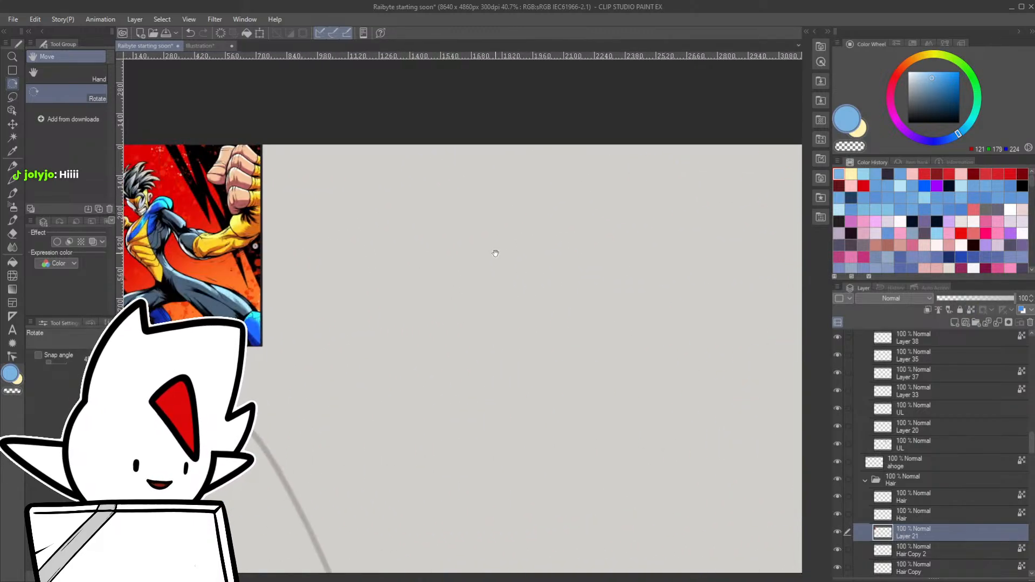
left_click_drag(412, 258, 615, 263)
left_click_drag(380, 218, 498, 261)
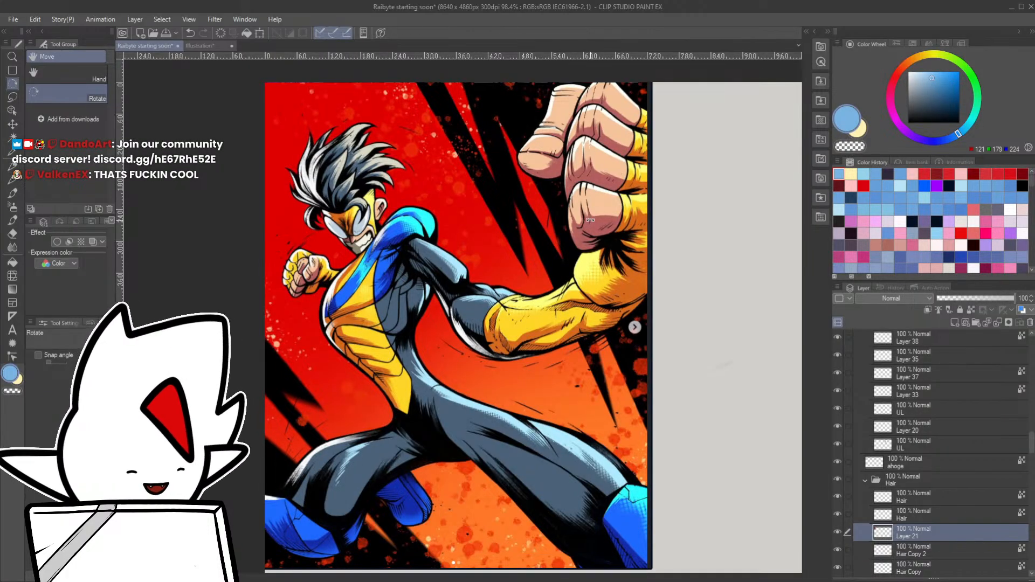
- Trace the superhero's fist and outstretched arm with sweeping mid blue curves, undoing the fist and upper-arm strokes
key("p")
mouse_move(601, 91)
left_mouse_down()
mouse_move(567, 225)
mouse_move(579, 259)
left_mouse_up()
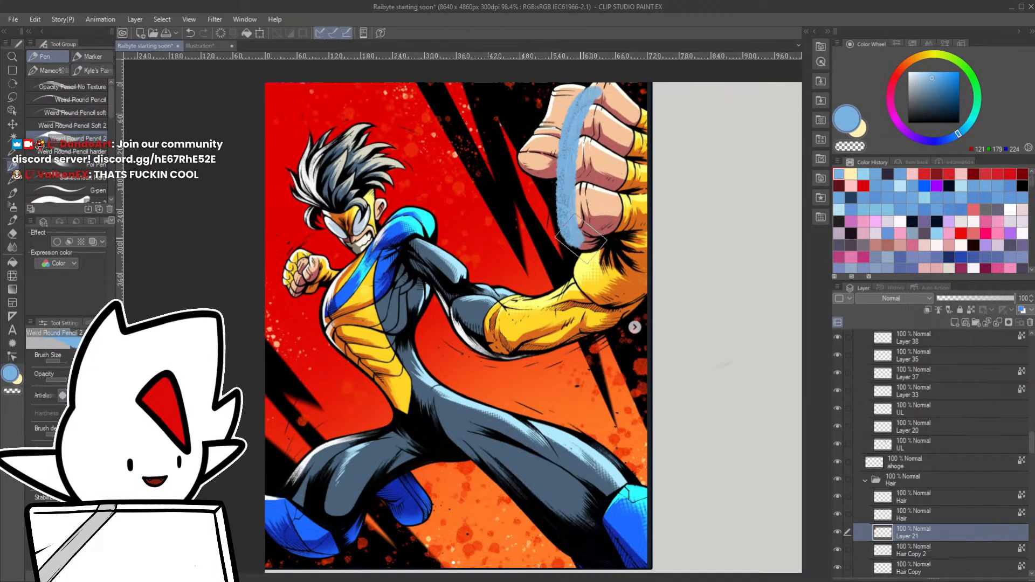
key("ctrl+z")
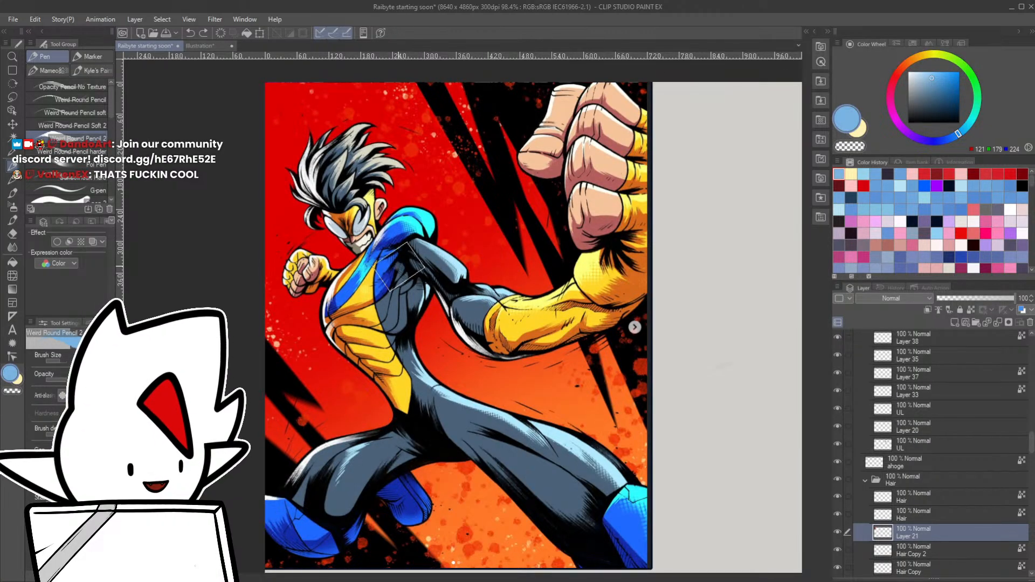
mouse_move(394, 254)
left_mouse_down()
mouse_move(441, 335)
mouse_move(480, 352)
mouse_move(478, 379)
mouse_move(628, 332)
left_mouse_up()
key("ctrl+z")
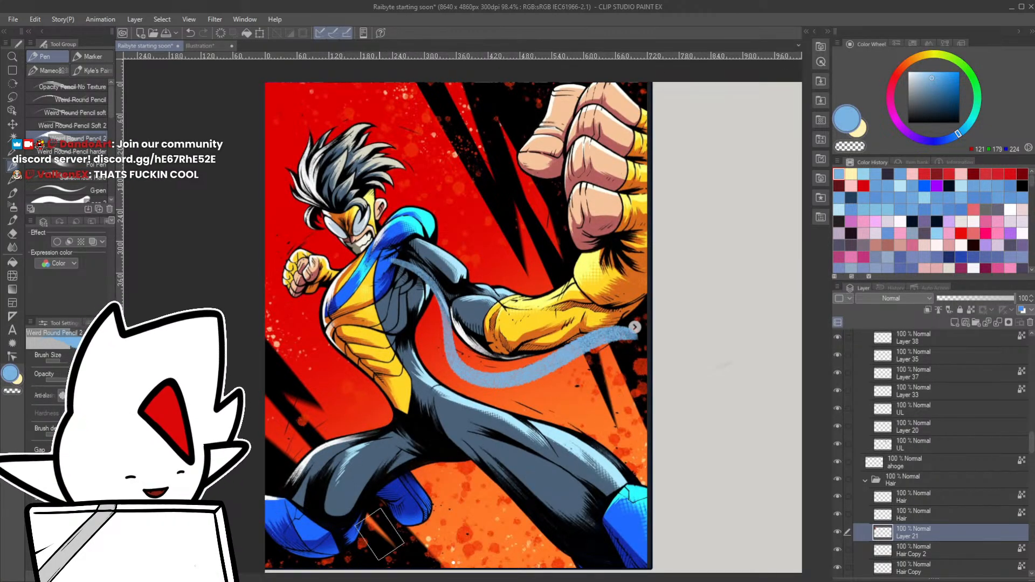
mouse_move(421, 254)
left_mouse_down()
mouse_move(556, 264)
mouse_move(609, 238)
left_mouse_up()
key("ctrl+z")
mouse_move(437, 237)
left_mouse_down()
mouse_move(546, 289)
mouse_move(571, 227)
left_mouse_up()
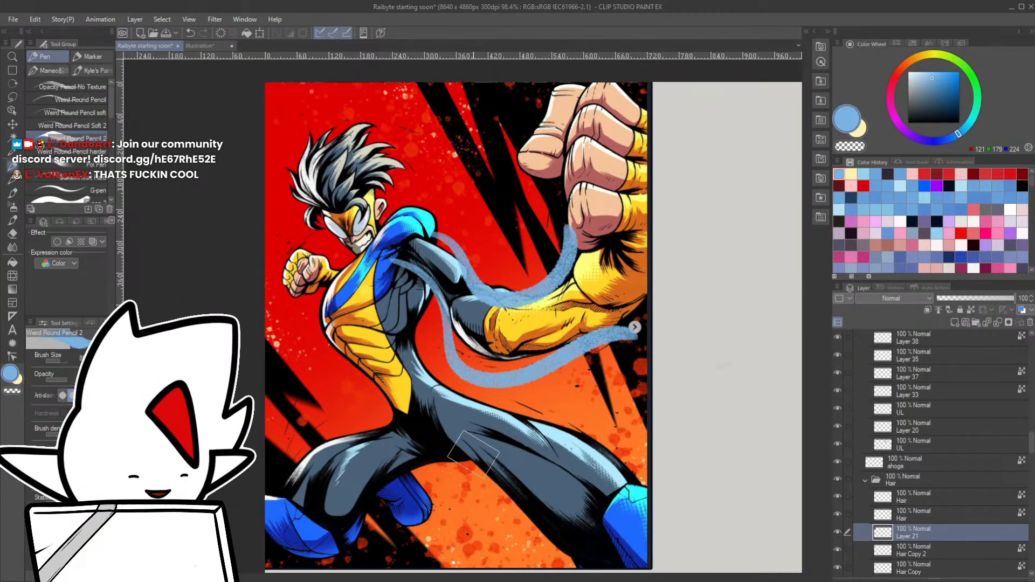
key("ctrl+z")
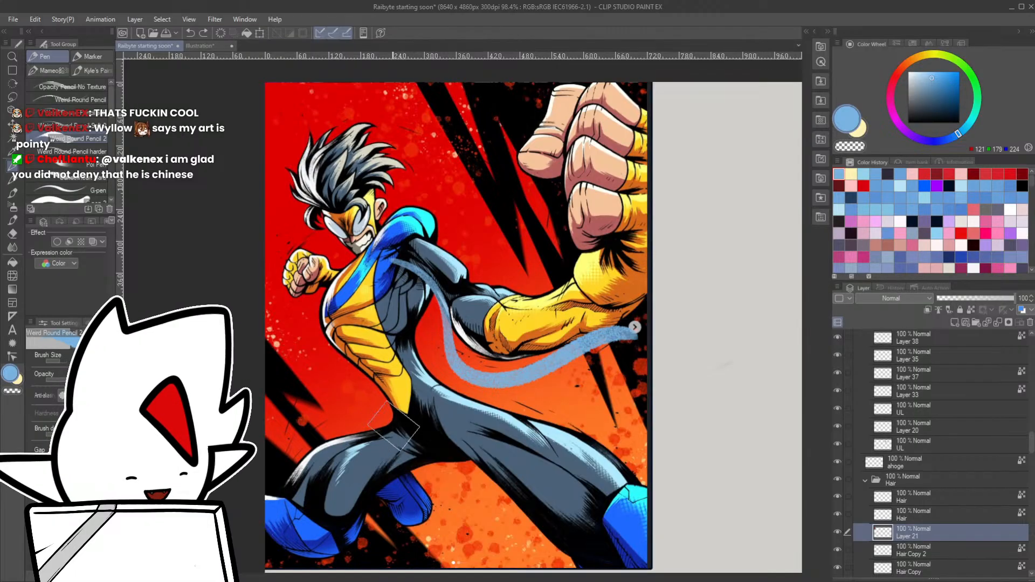
- Outline both of the superhero's legs and boots with thick mid blue strokes as simplified shapes
mouse_move(387, 425)
left_mouse_down()
mouse_move(416, 466)
mouse_move(265, 502)
mouse_move(289, 551)
mouse_move(407, 465)
left_mouse_up()
left_click_drag(479, 425, 453, 396)
mouse_move(409, 362)
left_mouse_down()
mouse_move(428, 426)
mouse_move(539, 539)
left_mouse_up()
mouse_move(409, 365)
left_mouse_down()
mouse_move(601, 412)
mouse_move(539, 545)
left_mouse_up()
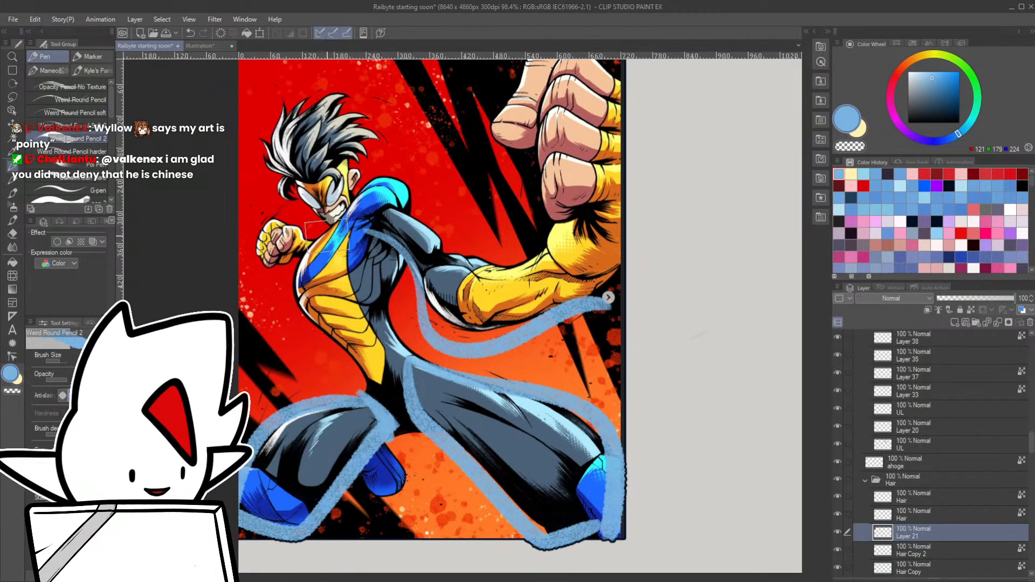
- Outline the superhero's torso in mid blue, redoing the front edge once, and add curved contour lines across the chest
mouse_move(348, 216)
left_mouse_down()
mouse_move(289, 293)
mouse_move(371, 371)
left_mouse_up()
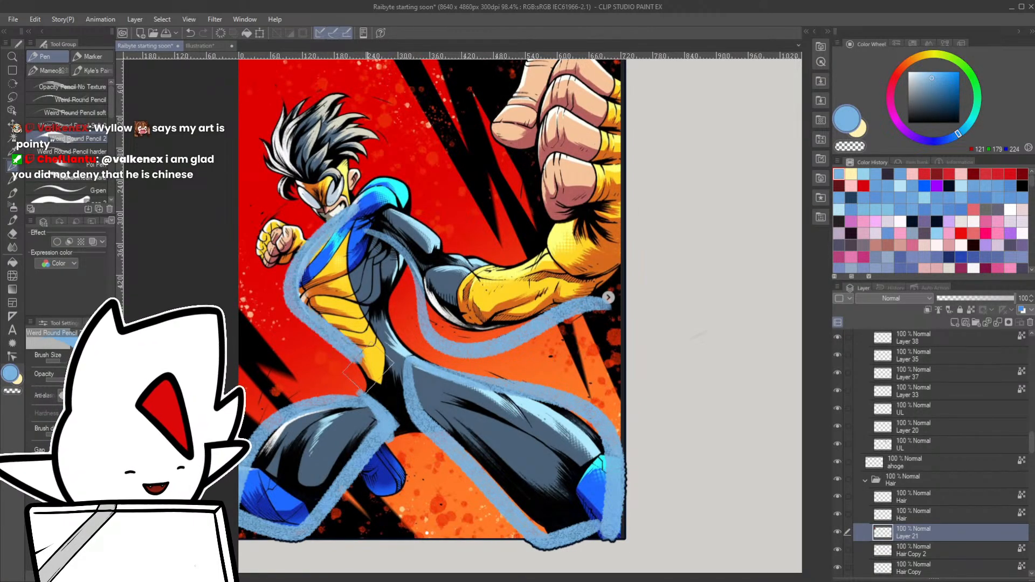
key("ctrl+z")
mouse_move(348, 221)
left_mouse_down()
mouse_move(297, 309)
mouse_move(372, 383)
left_mouse_up()
mouse_move(381, 237)
left_mouse_down()
mouse_move(409, 294)
mouse_move(434, 389)
left_mouse_up()
left_click_drag(304, 298, 379, 297)
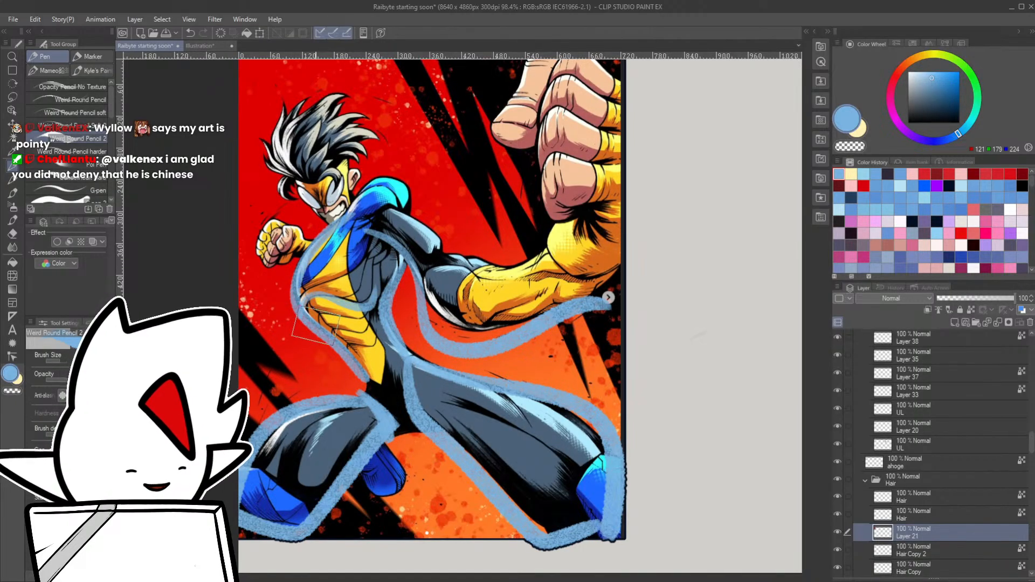
left_click_drag(315, 321, 376, 317)
- Undo all the mid blue demonstration strokes over the superhero illustration and the added layer
key("ctrl+z")
key("ctrl+z")
key("ctrl+z")
key("ctrl+z")
key("ctrl+z")
key("ctrl+z")
key("ctrl+z")
key("ctrl+z")
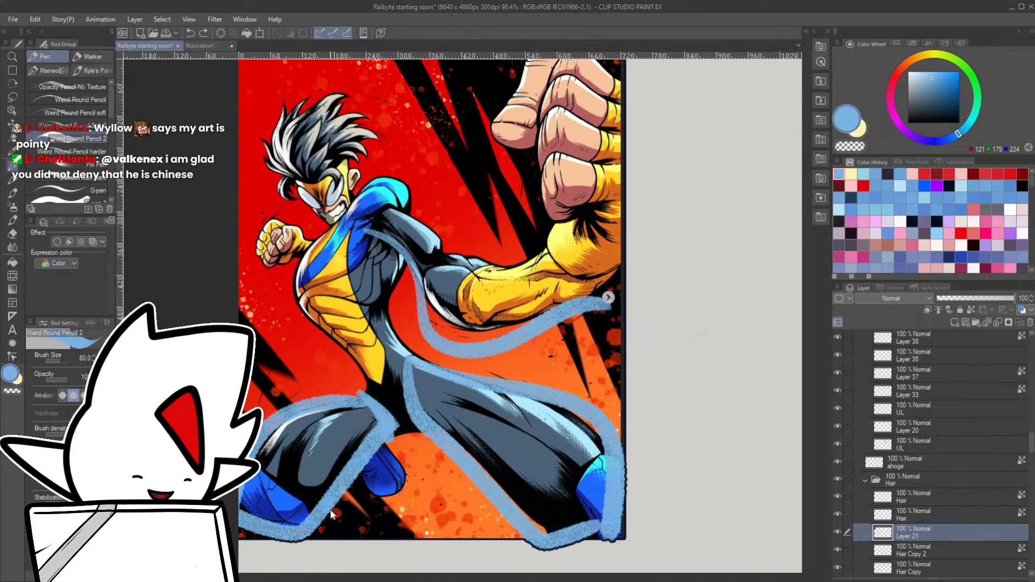
key("ctrl+z")
key("ctrl+z")
key("ctrl+z")
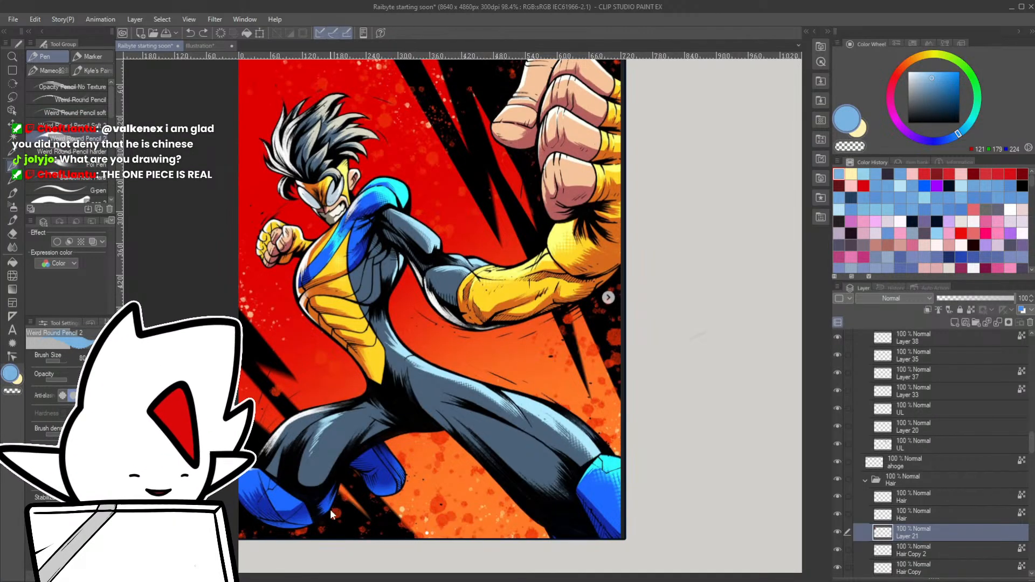
key("ctrl+z")
- Review the whole illustration, including the seated character's figure, face and hair
scroll(452, 448, "down", 8)
left_click_drag(517, 493, 241, 214)
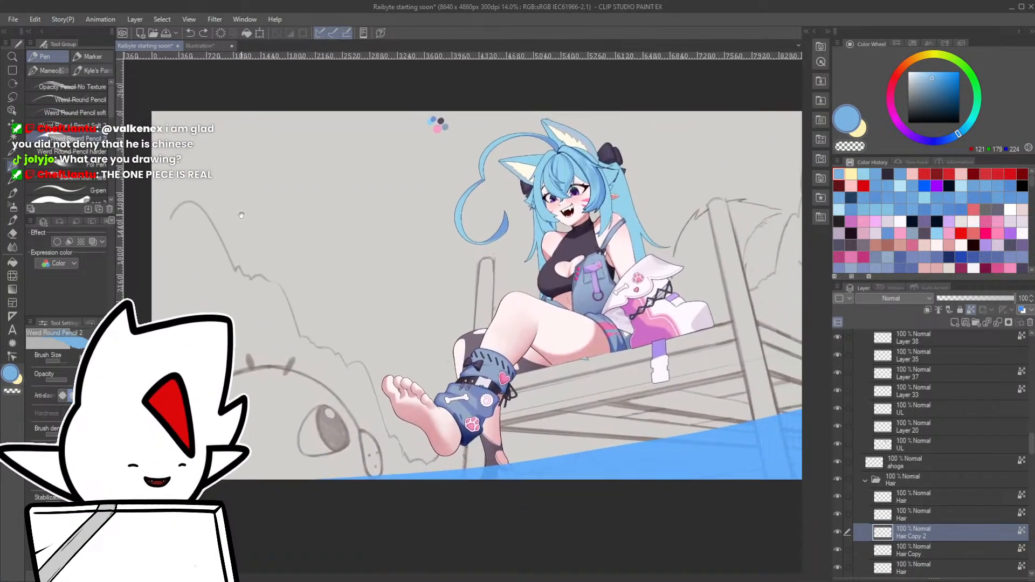
left_click_drag(519, 370, 486, 417)
scroll(554, 217, "up", 5)
left_click_drag(565, 280, 472, 265)
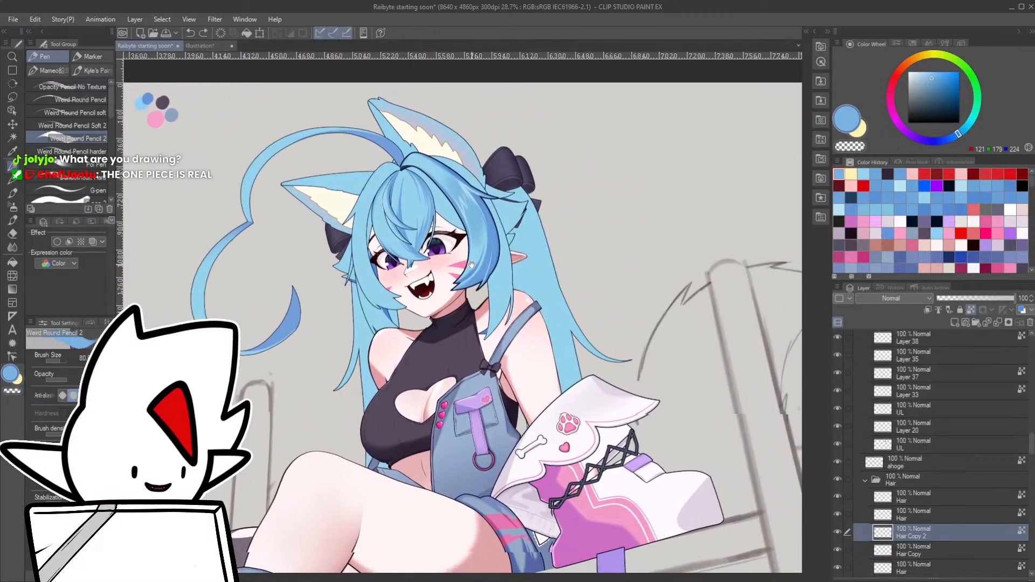
scroll(499, 380, "up", 2)
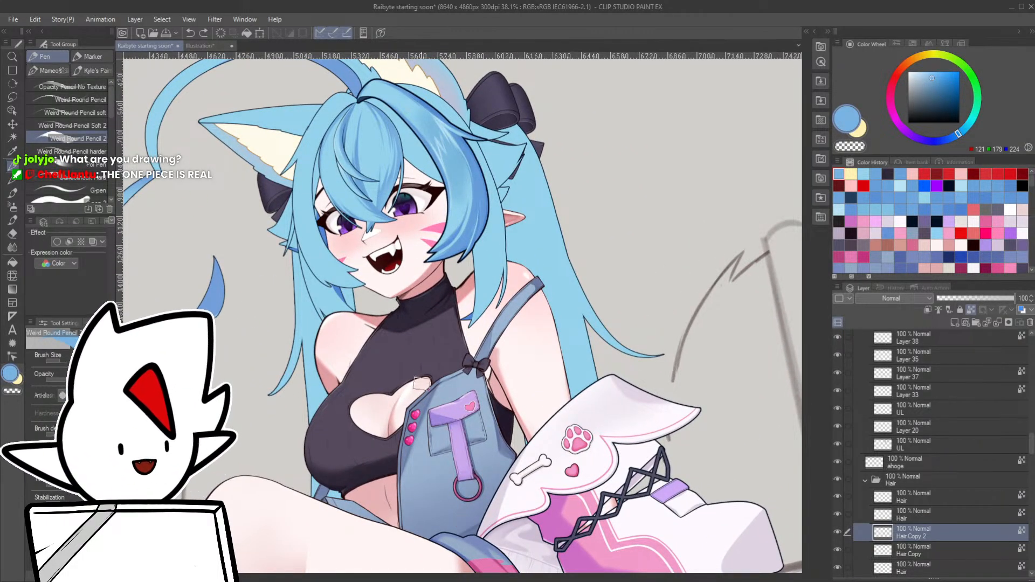
left_click_drag(488, 391, 508, 496)
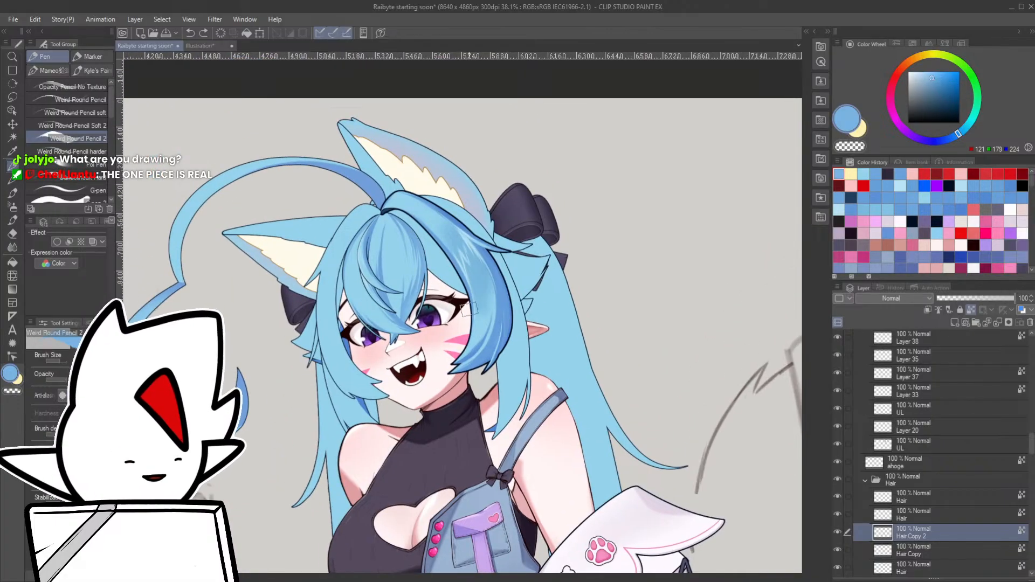
left_click_drag(415, 257, 450, 262)
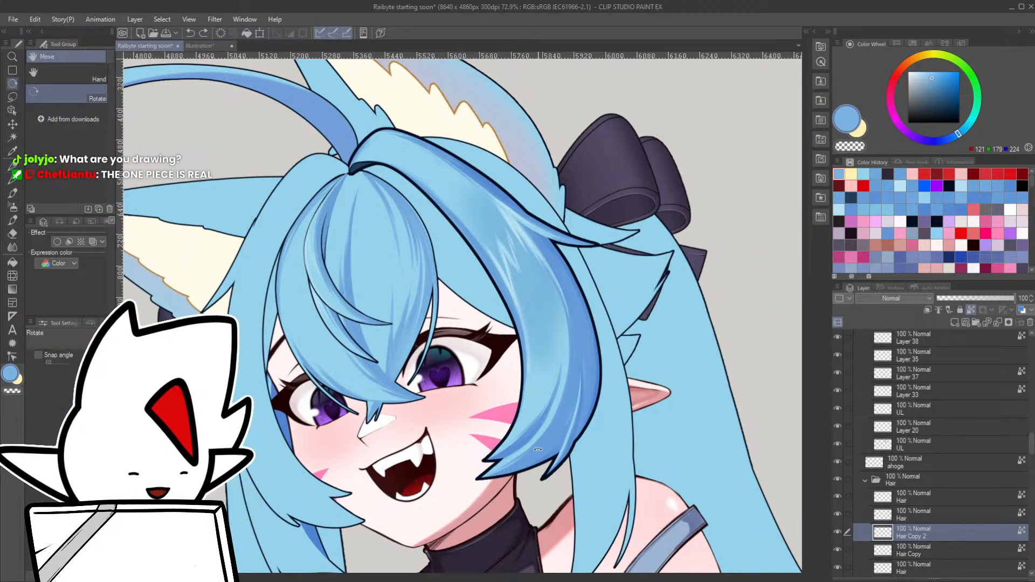
- Sample the bangs' mid blue for the Weird Round Pencil 2 and make the bottom Hair layer active again
left_click_drag(547, 378, 482, 419)
left_click(381, 298, "alt")
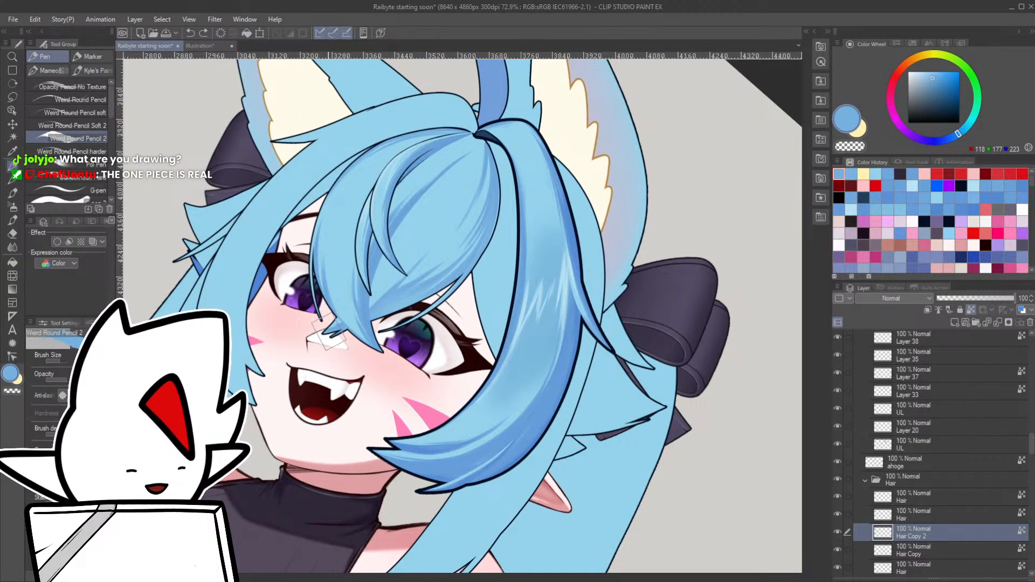
left_click_drag(329, 333, 353, 302)
left_click(375, 317, "ctrl+shift")
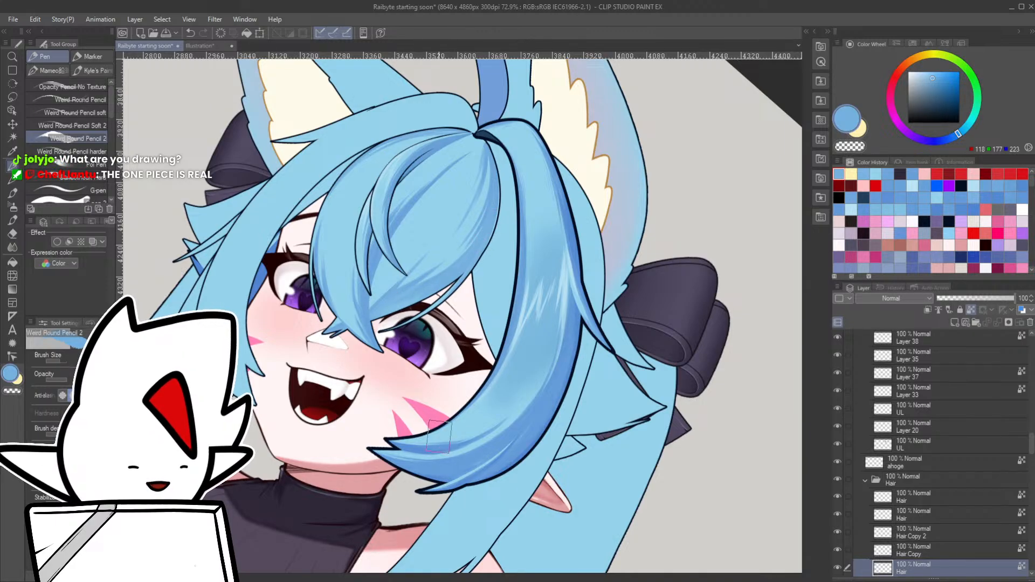
left_click_drag(426, 416, 393, 463)
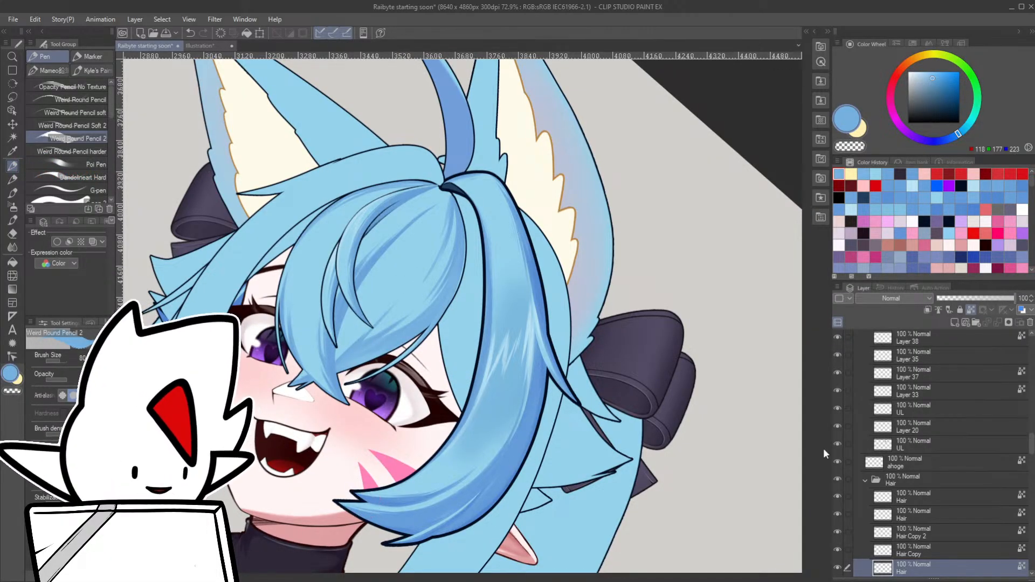
- Select the Hair folder and switch its border effect off and back on to compare the bangs' outline
left_click(903, 480)
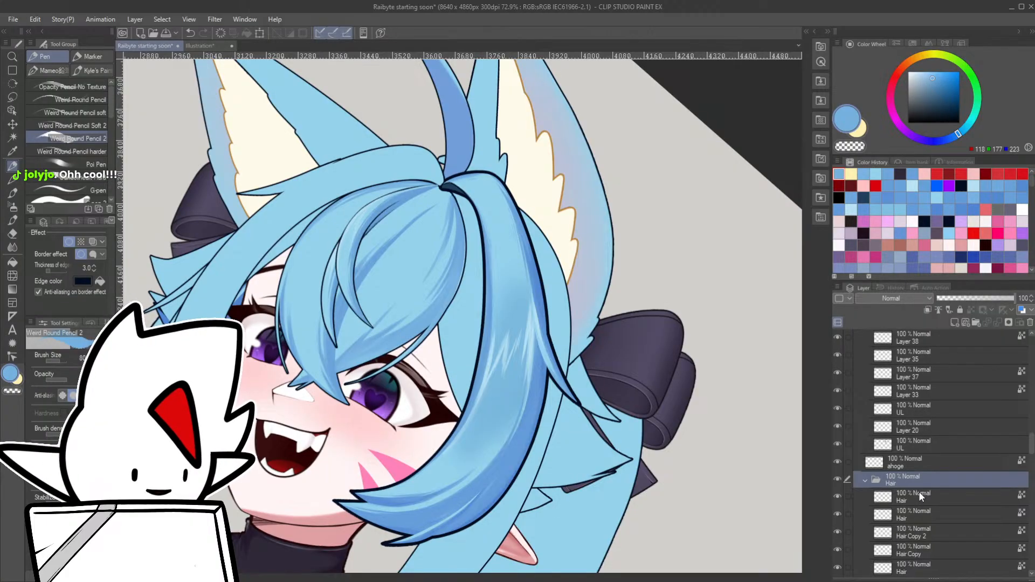
left_click(69, 241)
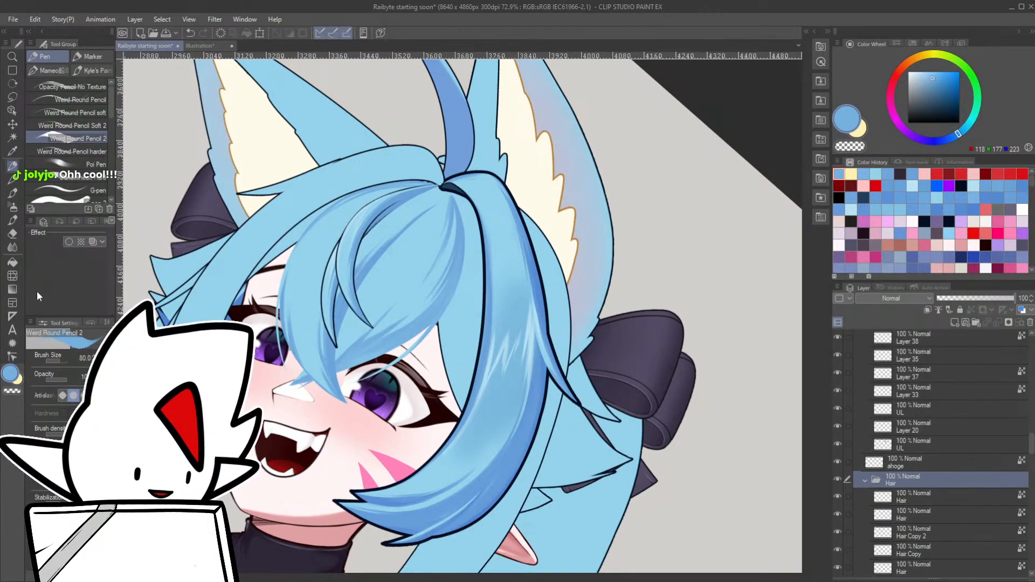
left_click(69, 241)
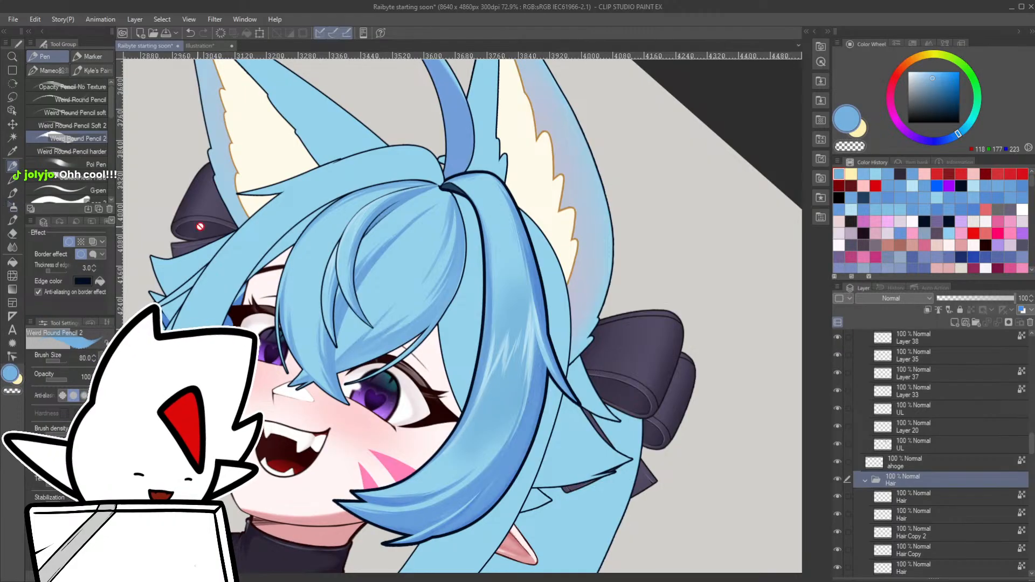
scroll(437, 328, "up", 3)
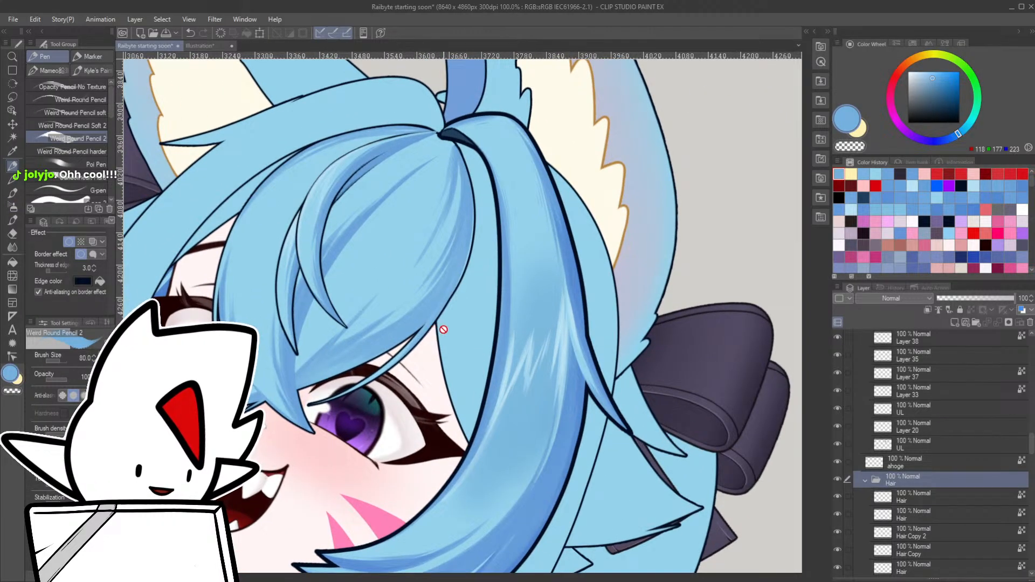
- Select the HairArches folder and switch off its border effect
scroll(438, 328, "down", 3)
scroll(495, 406, "up", 2)
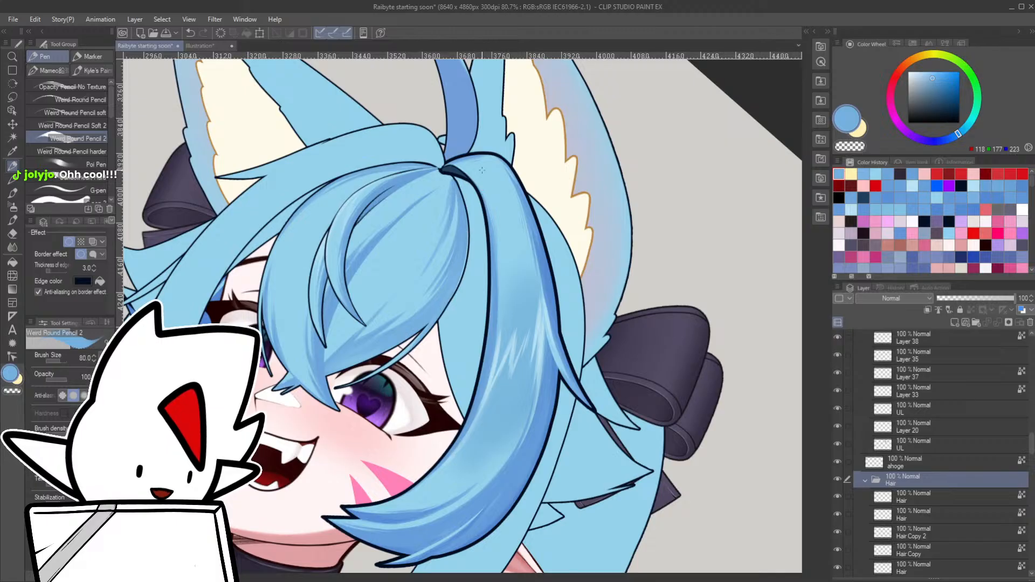
left_click(916, 444)
scroll(921, 370, "up", 3)
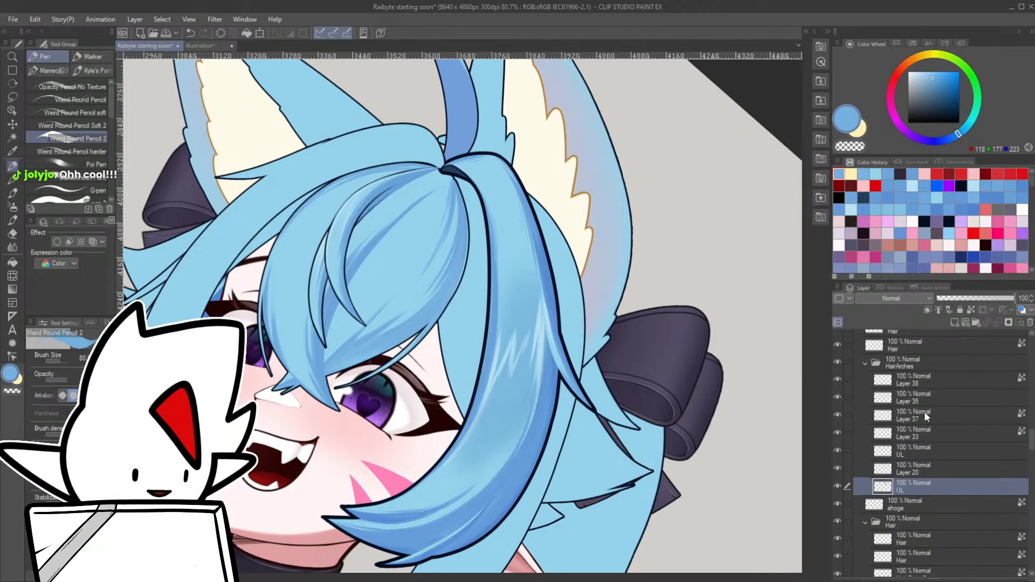
left_click(911, 429)
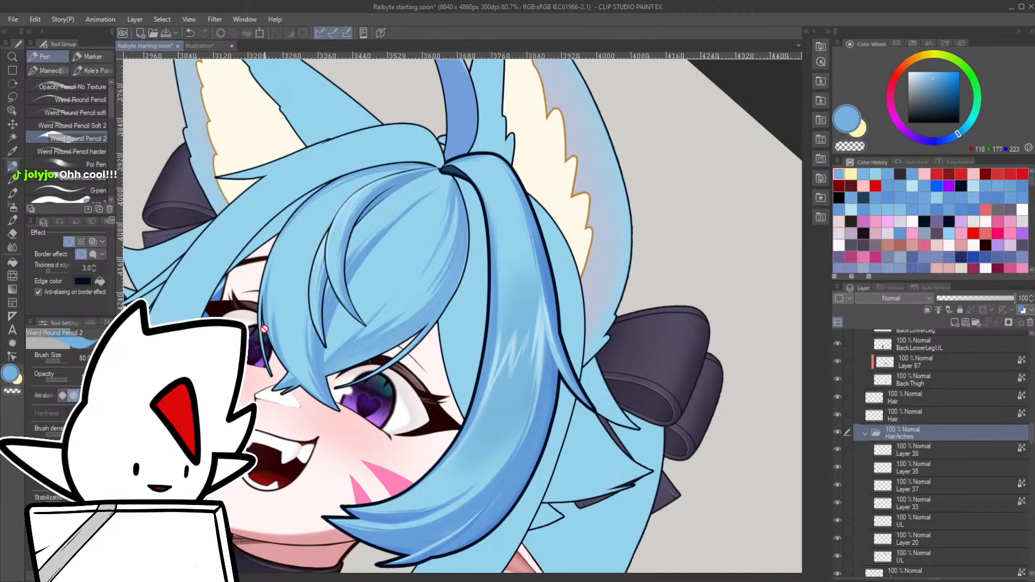
left_click(69, 241)
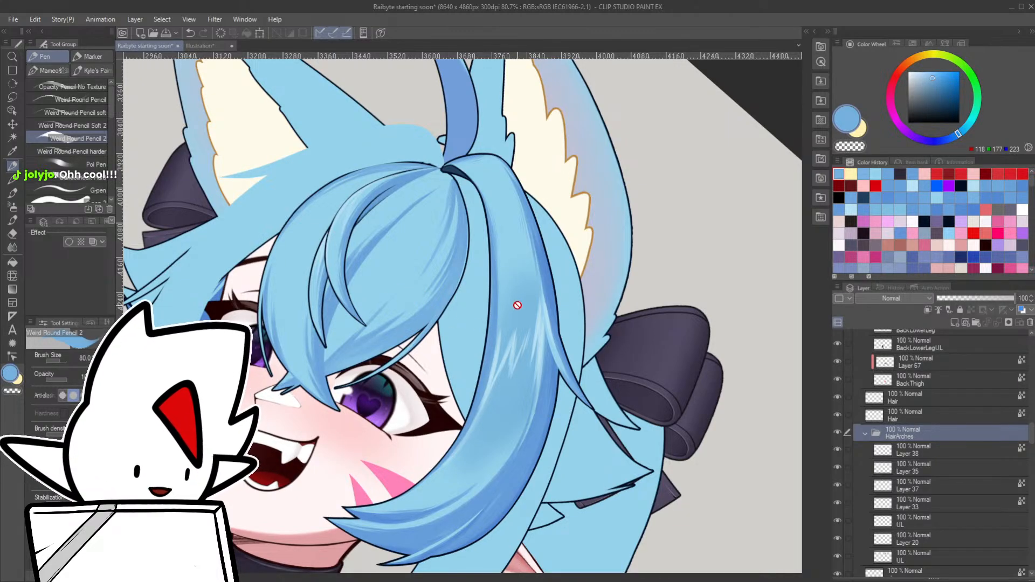
left_click_drag(510, 302, 486, 306)
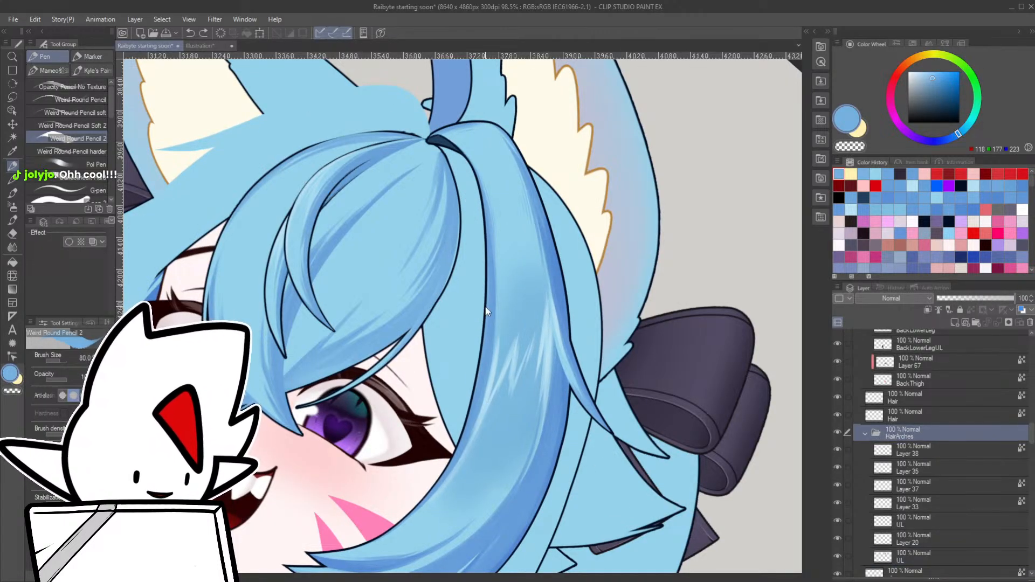
- Make the bottom UL layer in HairArches active and ready the Liquify tool with a brush size of 150
left_click(485, 308, "ctrl+shift")
scroll(489, 345, "down", 3)
left_click_drag(466, 385, 472, 301)
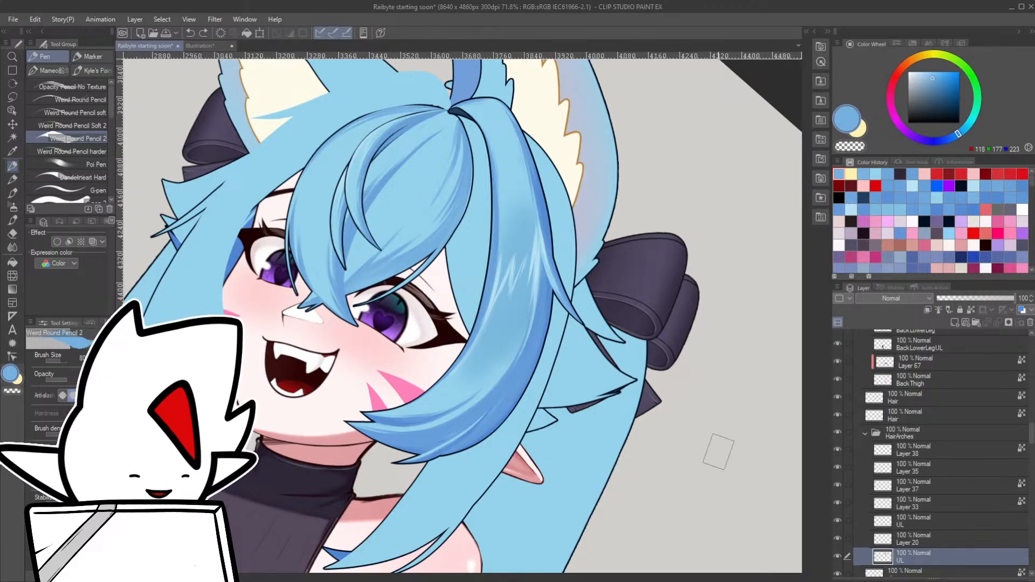
key("g")
key("j")
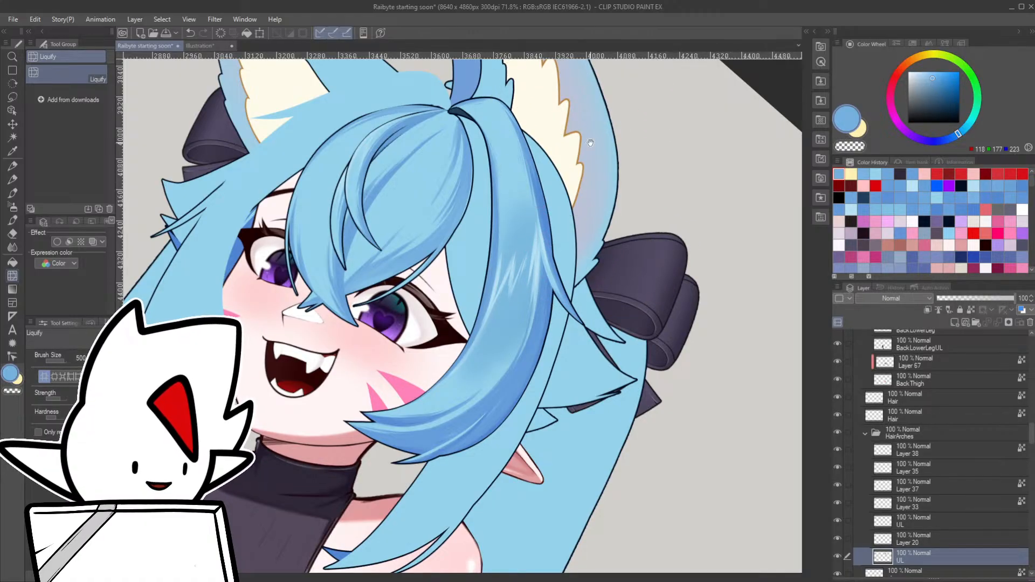
left_click_drag(583, 112, 571, 141)
key("bracketleft")
key("bracketleft")
key("bracketleft")
key("bracketleft")
key("bracketleft")
key("bracketleft")
key("bracketleft")
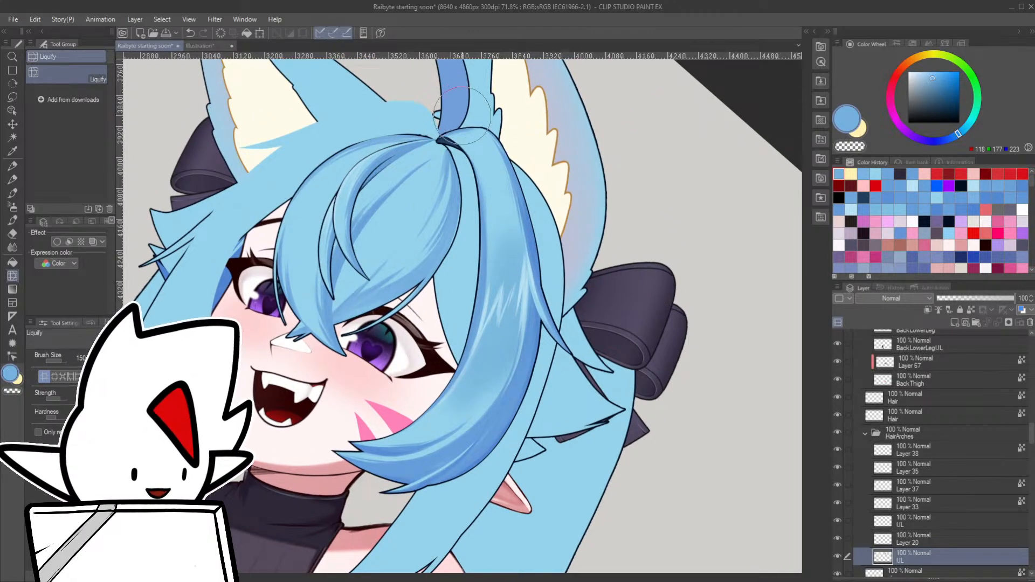
- Try Liquify brush sizes up to 300 over the hair and settle on 200
key("bracketright")
key("bracketright")
key("bracketright")
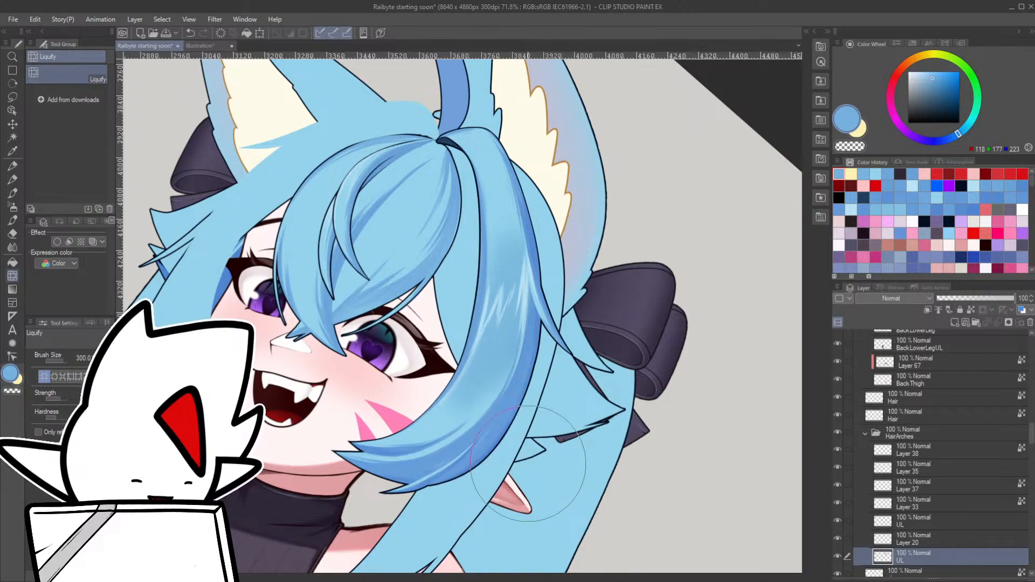
key("bracketleft")
key("bracketleft")
key("bracketleft")
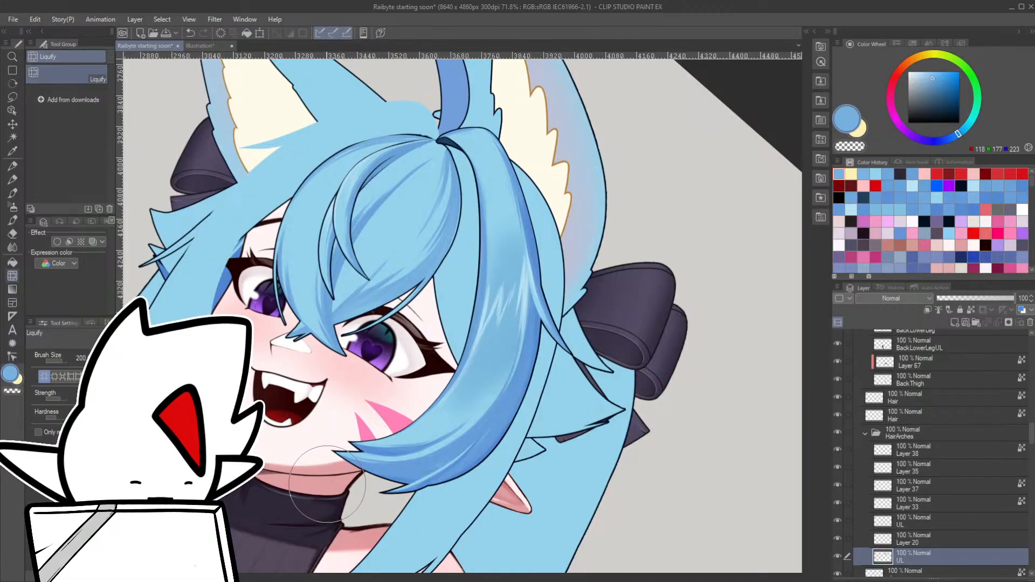
key("bracketright")
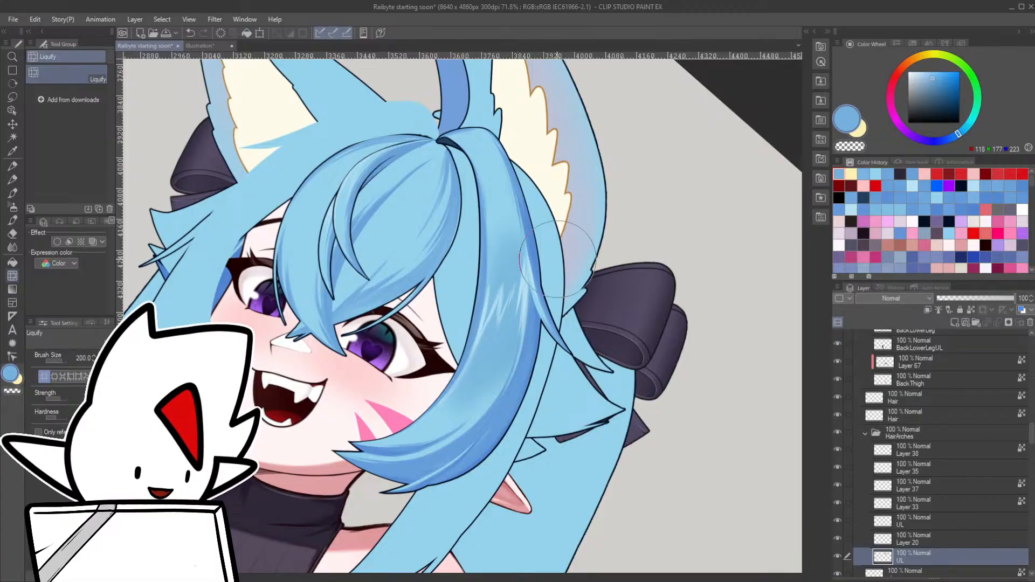
key("bracketright")
key("bracketright")
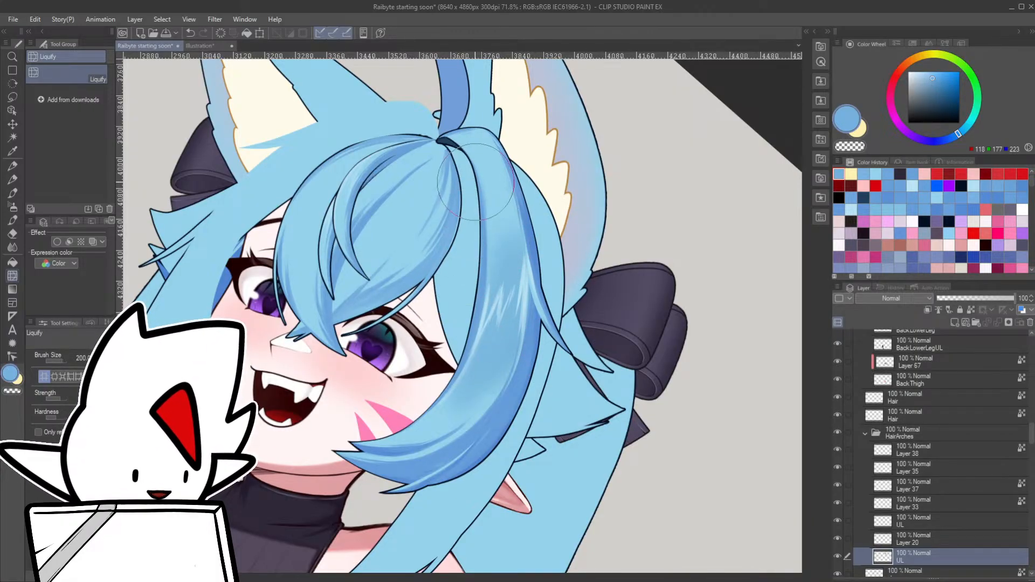
key("bracketleft")
key("bracketleft")
- Reset the canvas rotation to upright and save the illustration
scroll(407, 496, "down", 4)
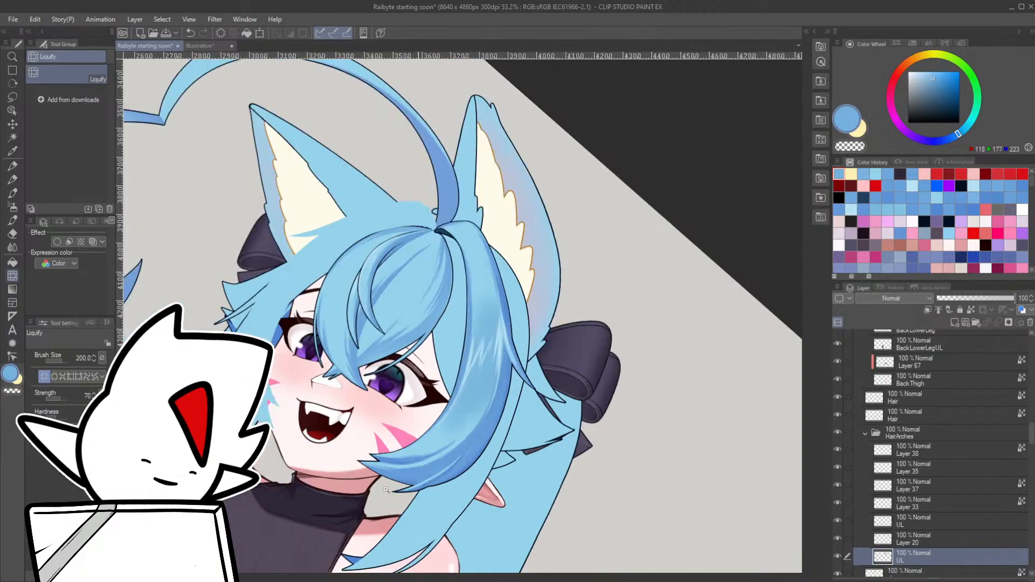
left_click_drag(397, 467, 544, 407)
key("r")
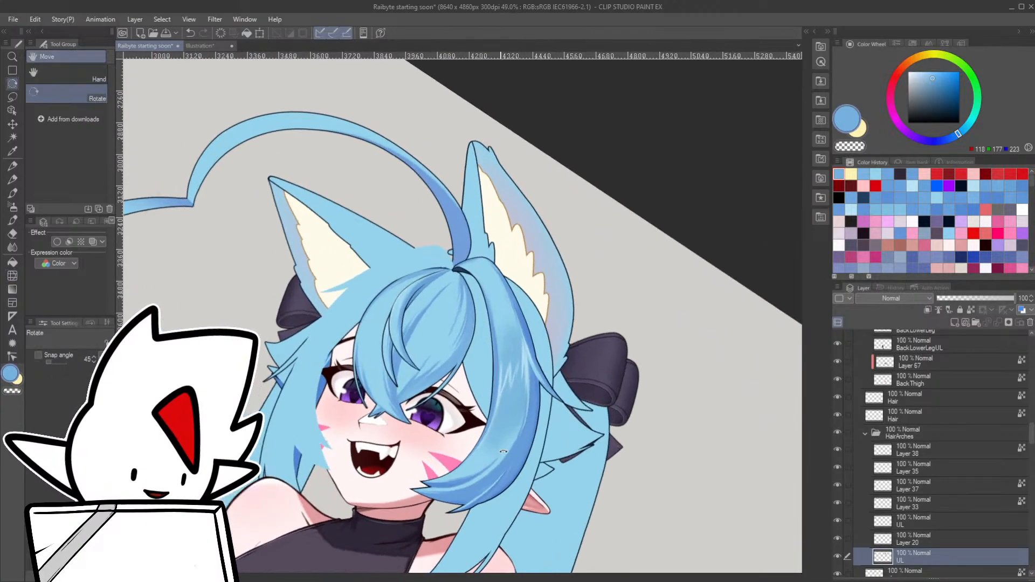
double_click(548, 405)
key("ctrl+s")
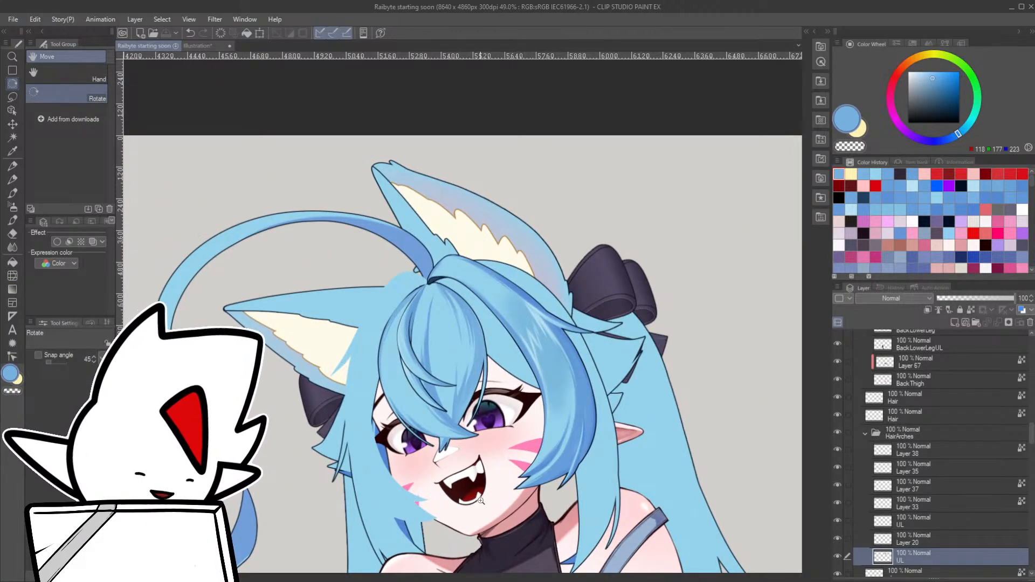
scroll(481, 500, "down", 3)
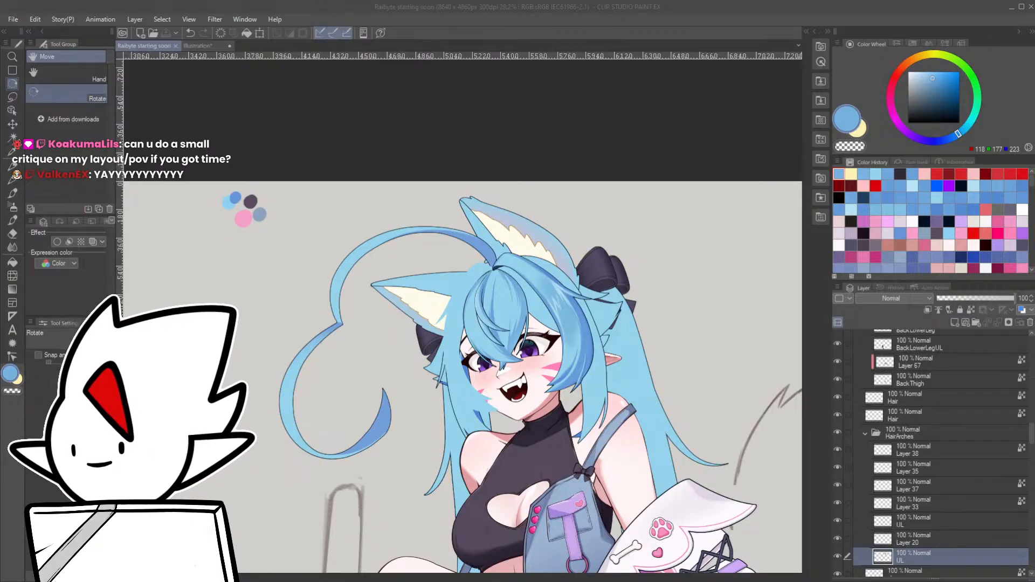
- Paste the underwater beach banner as a new layer in the Illustration document and scale it down over the existing sketch
left_click(198, 46)
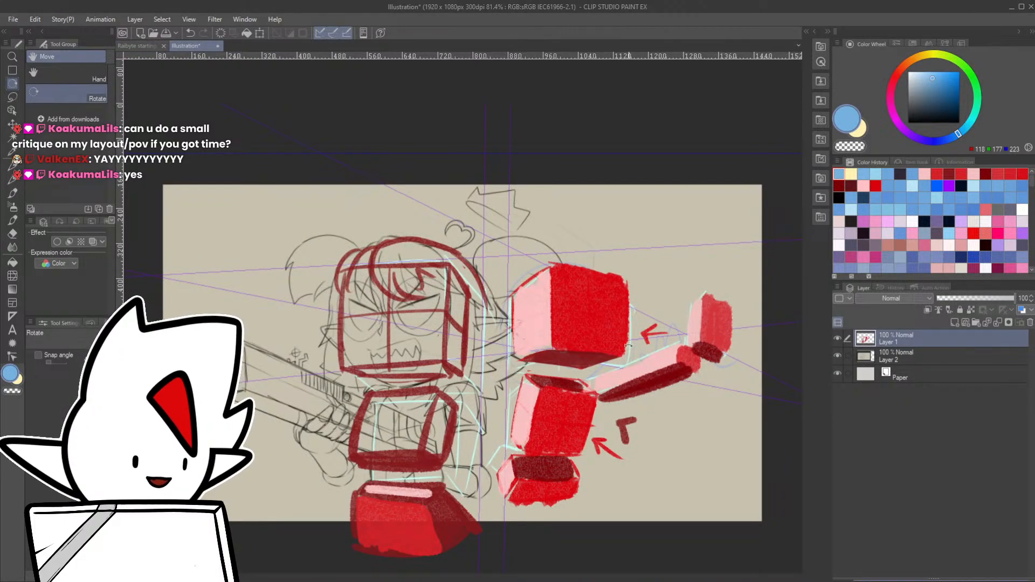
key("ctrl+v")
key("ctrl+minus")
key("ctrl+minus")
key("ctrl+minus")
key("ctrl+t")
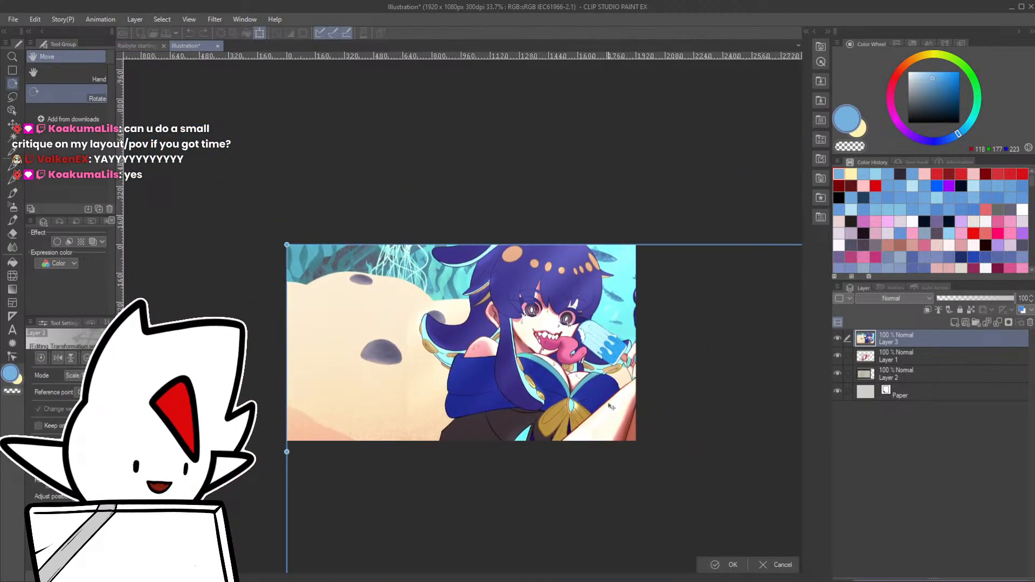
left_click_drag(665, 429, 559, 285)
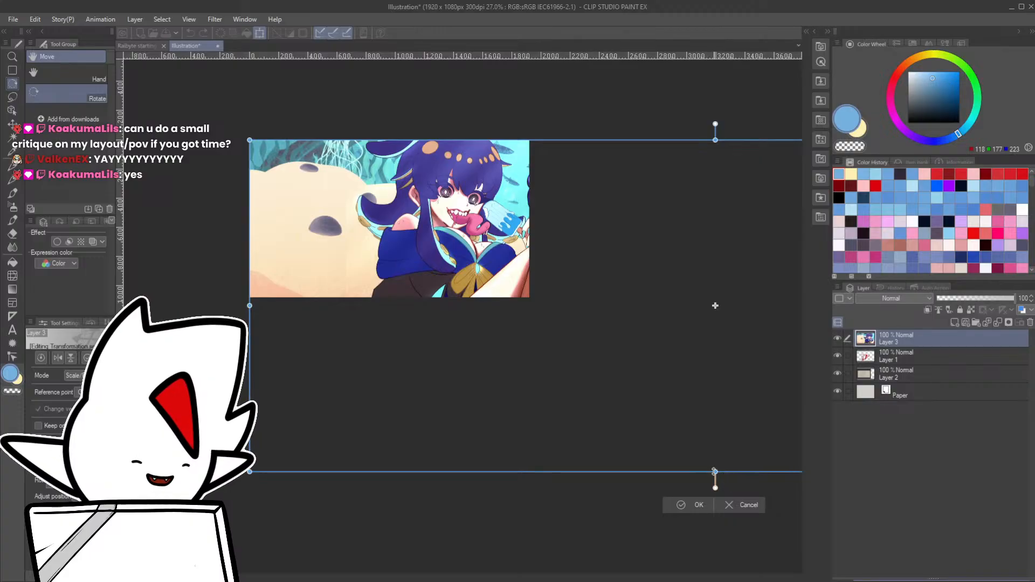
left_click_drag(715, 471, 327, 244)
left_click_drag(538, 216, 506, 215)
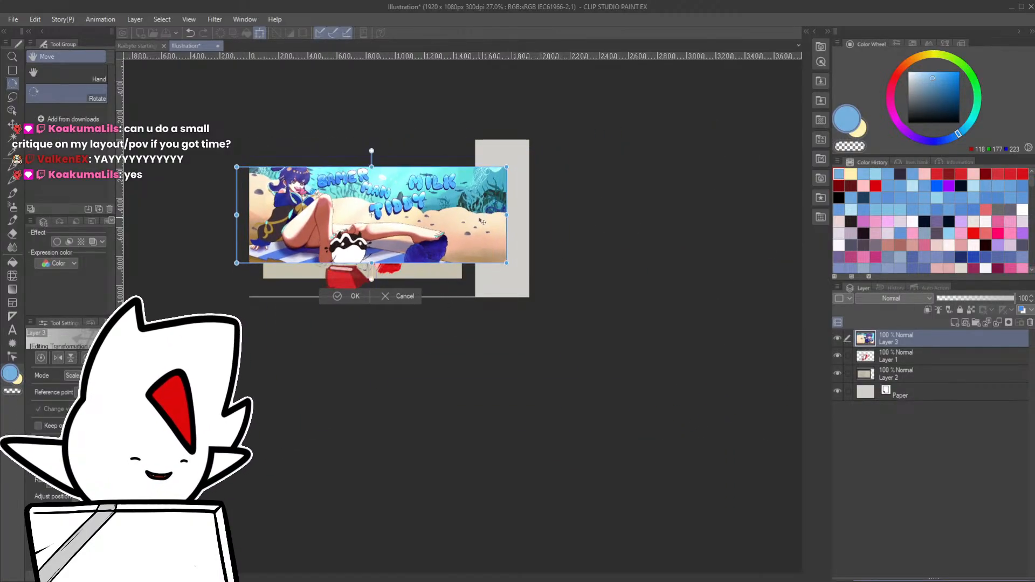
left_click_drag(419, 226, 435, 227)
left_click(363, 296)
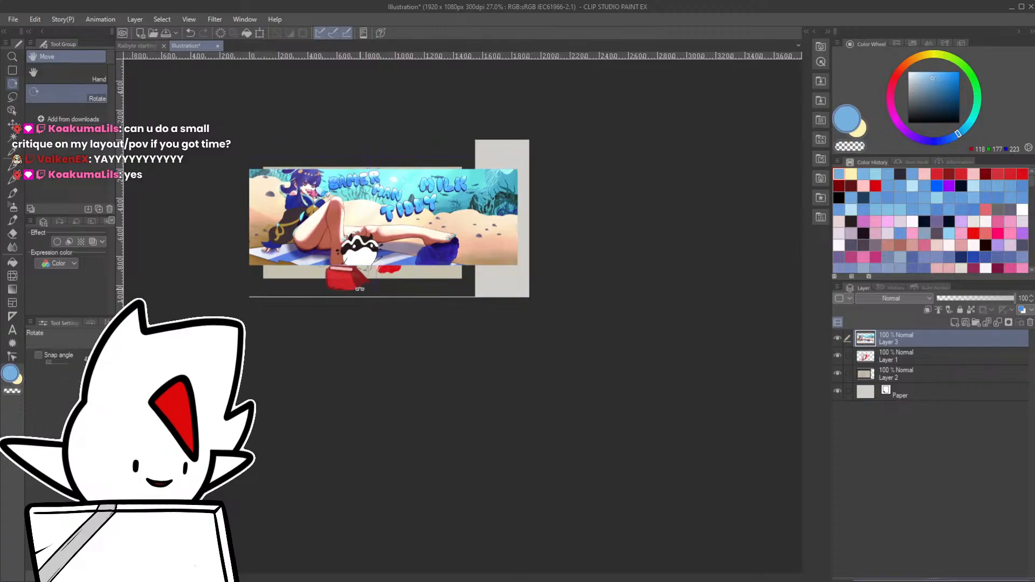
- Examine the pasted banner's layout, seated figure, crossed legs and lettering for the critique
scroll(438, 330, "up", 3)
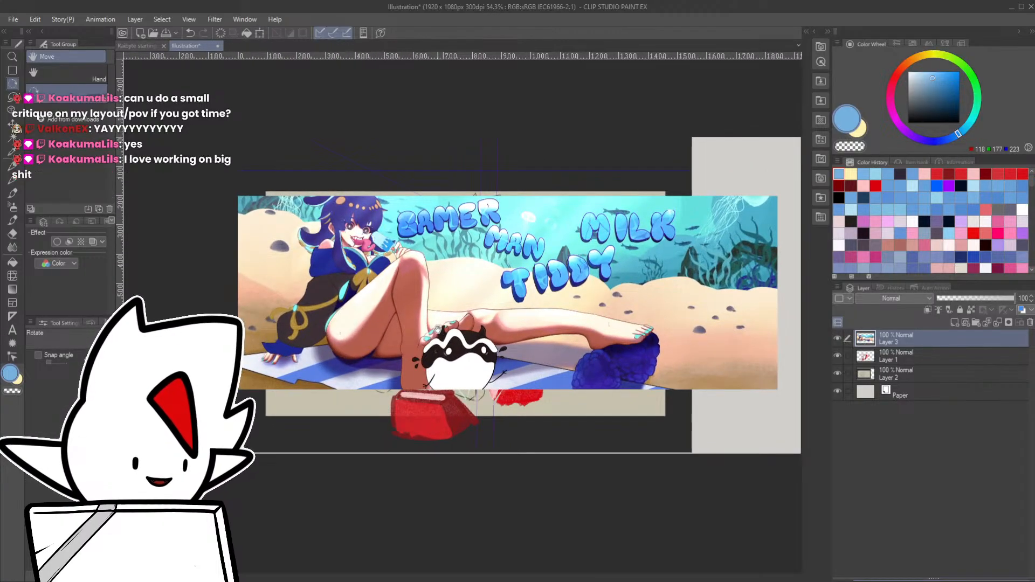
left_click_drag(493, 310, 479, 369)
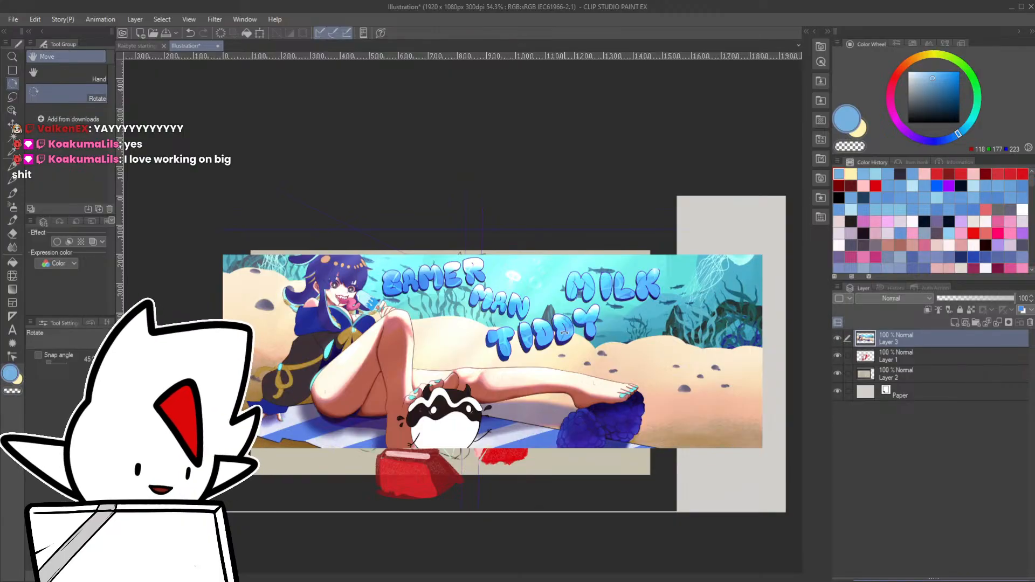
scroll(368, 258, "up", 1)
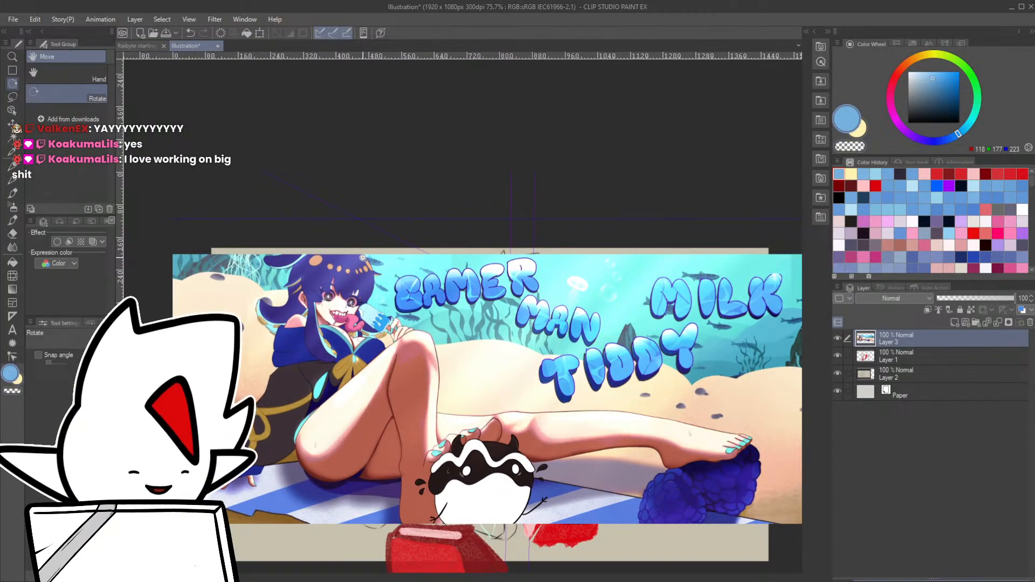
left_click_drag(390, 278, 417, 259)
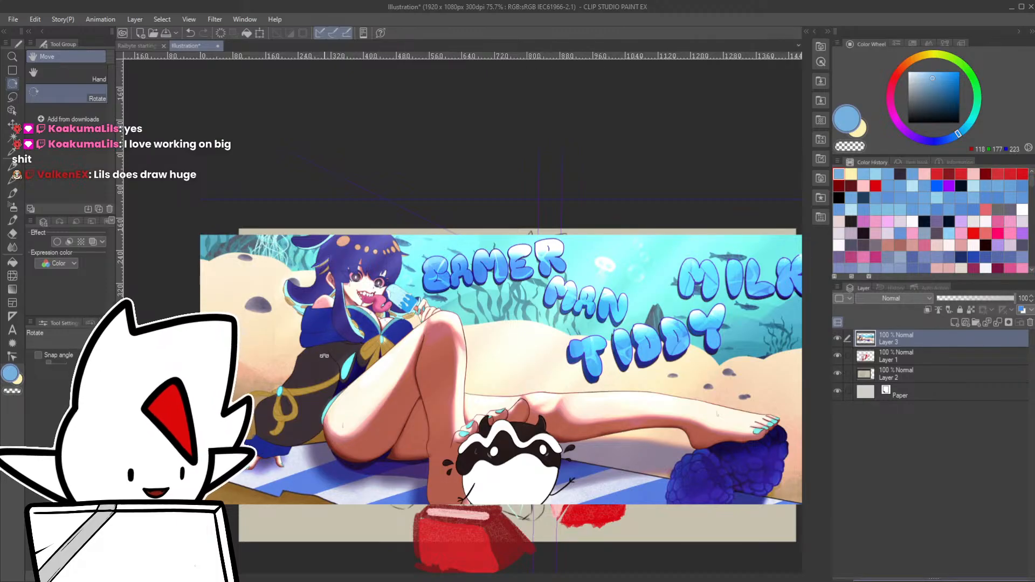
left_click_drag(317, 357, 458, 409)
left_click_drag(458, 409, 536, 449)
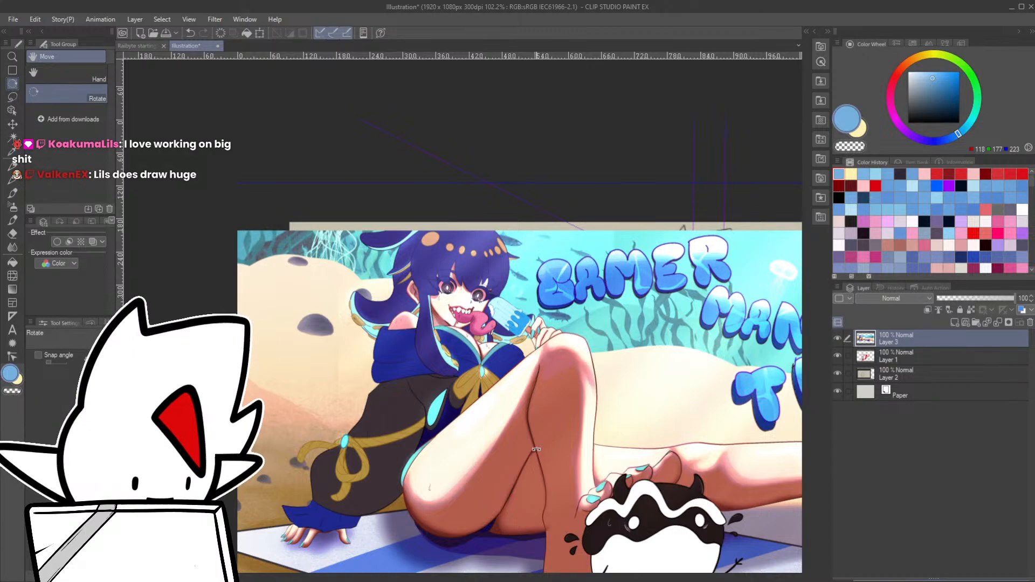
mouse_move(536, 449)
left_mouse_down()
mouse_move(502, 470)
mouse_move(547, 473)
mouse_move(550, 460)
left_mouse_up()
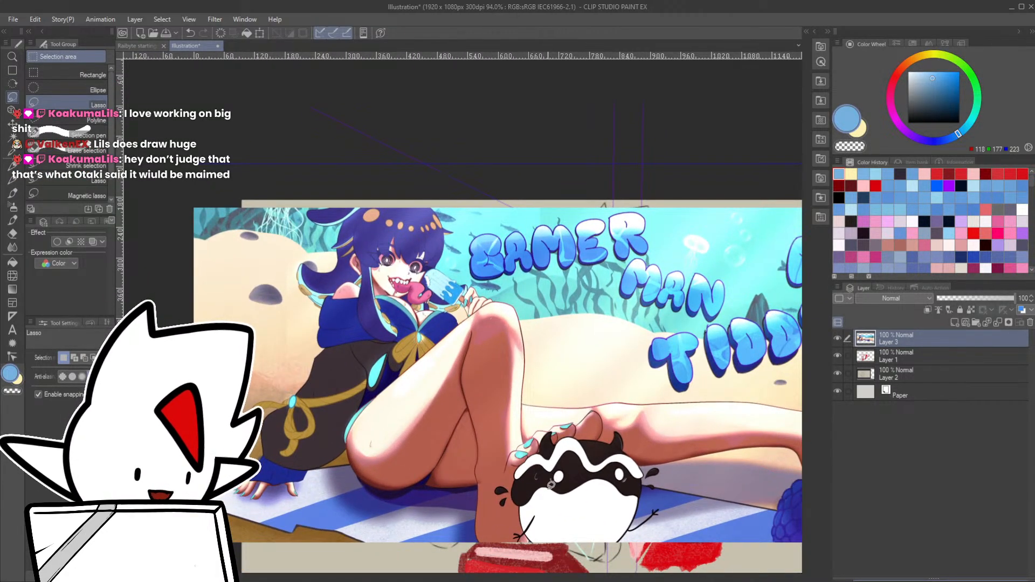
- Add an empty raster layer above the pasted banner for critique notes
key("ctrl+shift+n")
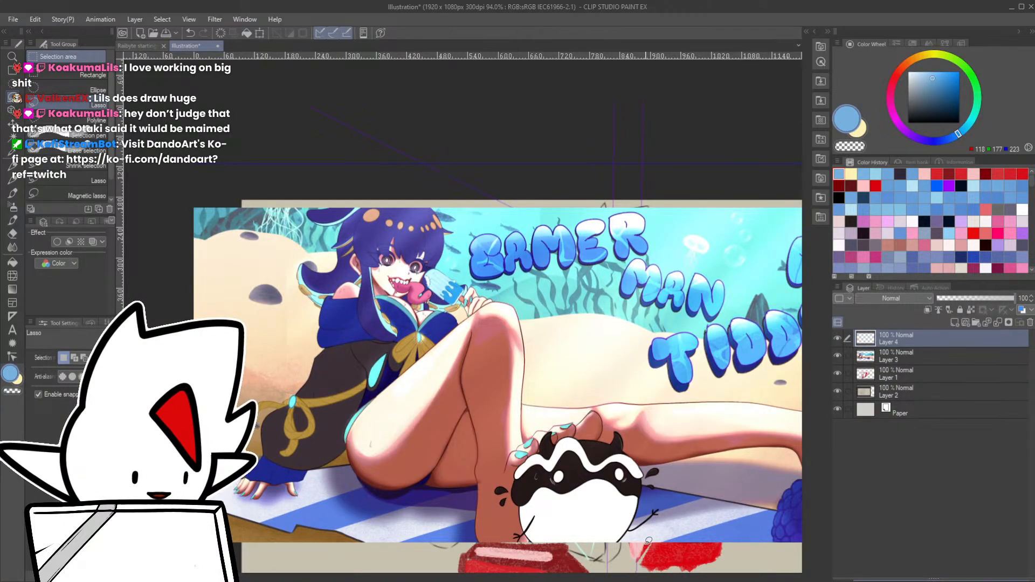
scroll(556, 450, "down", 4)
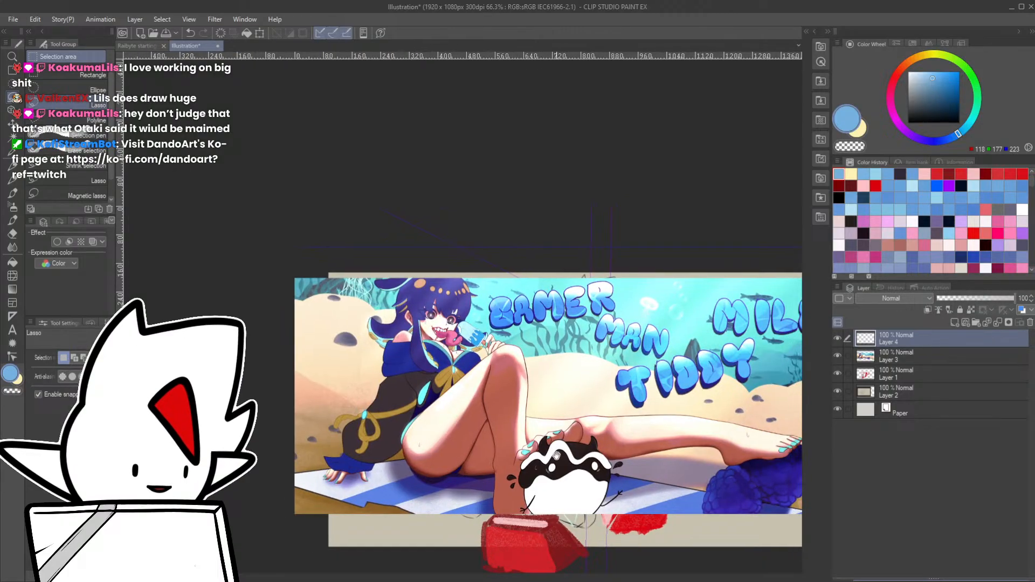
left_click_drag(554, 456, 428, 380)
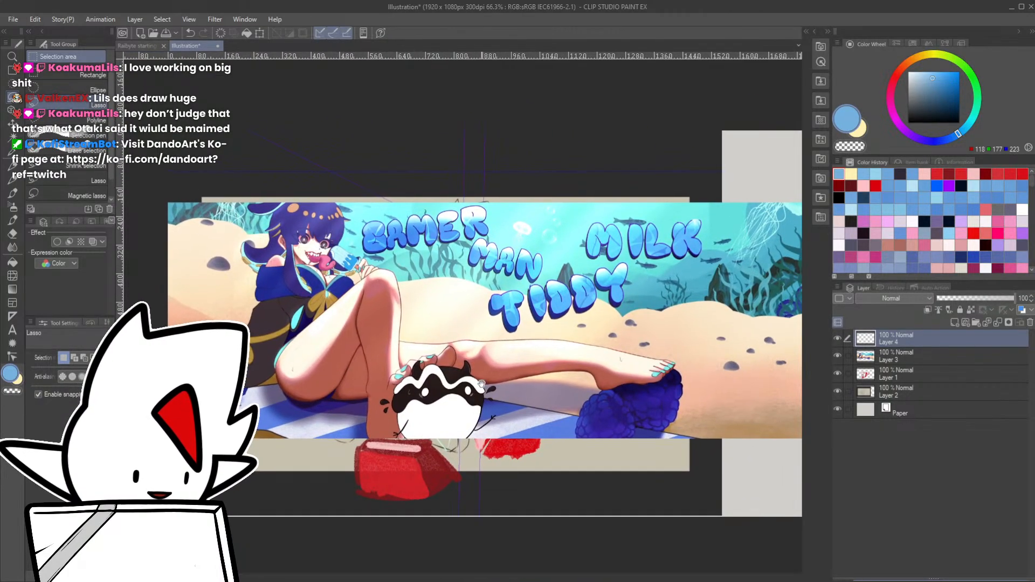
left_click_drag(627, 457, 612, 463)
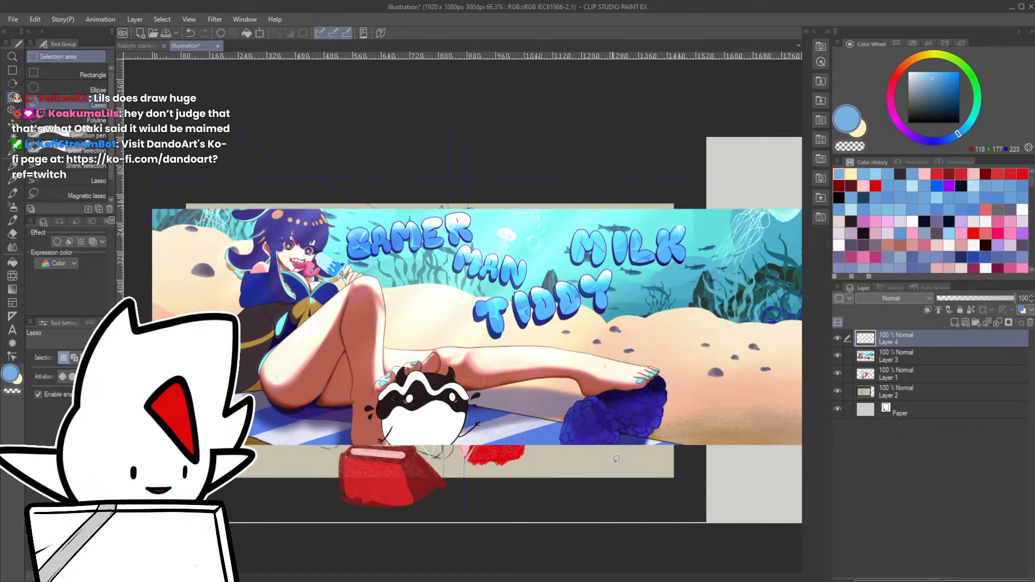
left_click_drag(450, 475, 511, 499)
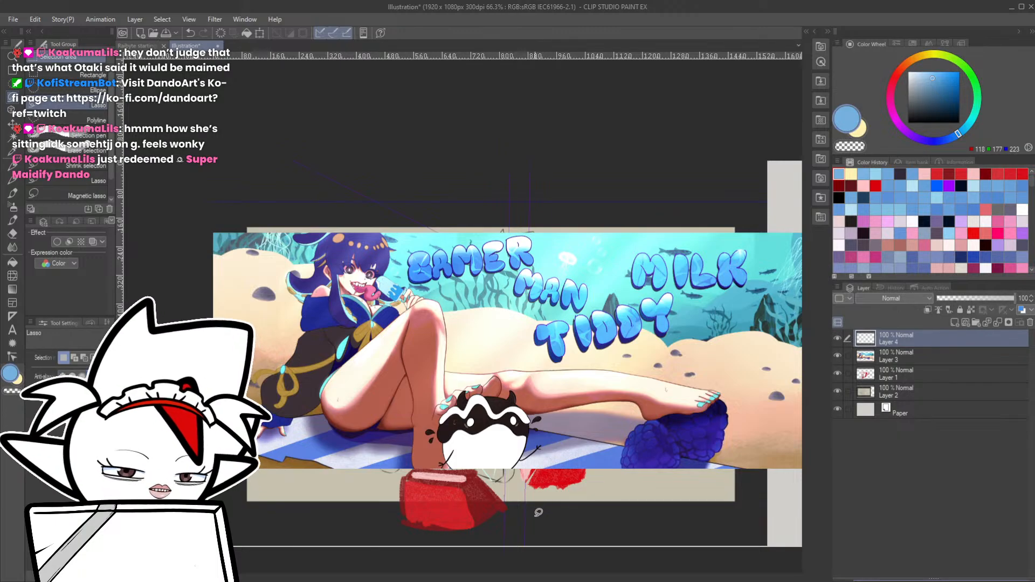
key("r")
left_click_drag(589, 419, 682, 405)
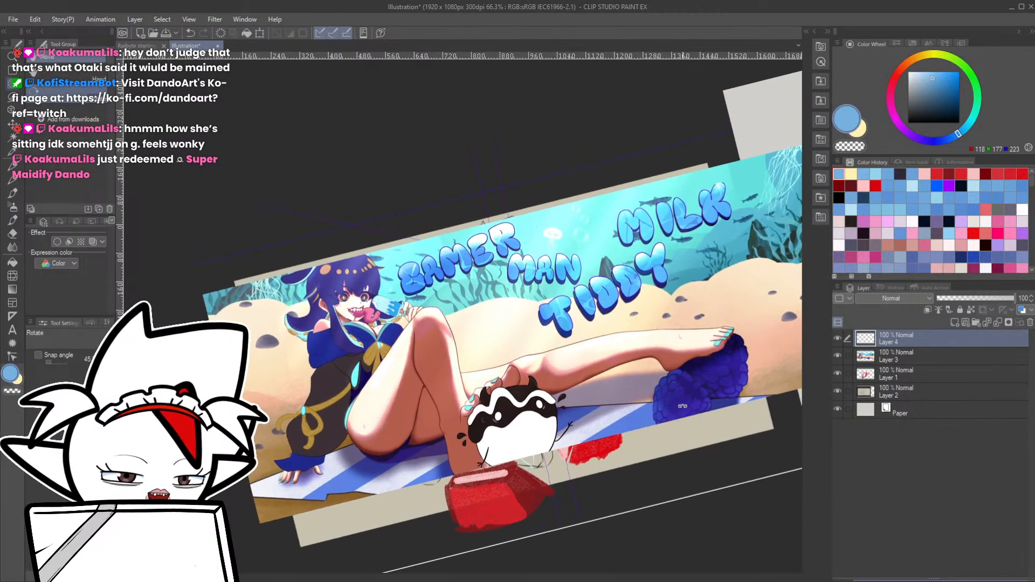
left_click(904, 362)
key("g")
key("g")
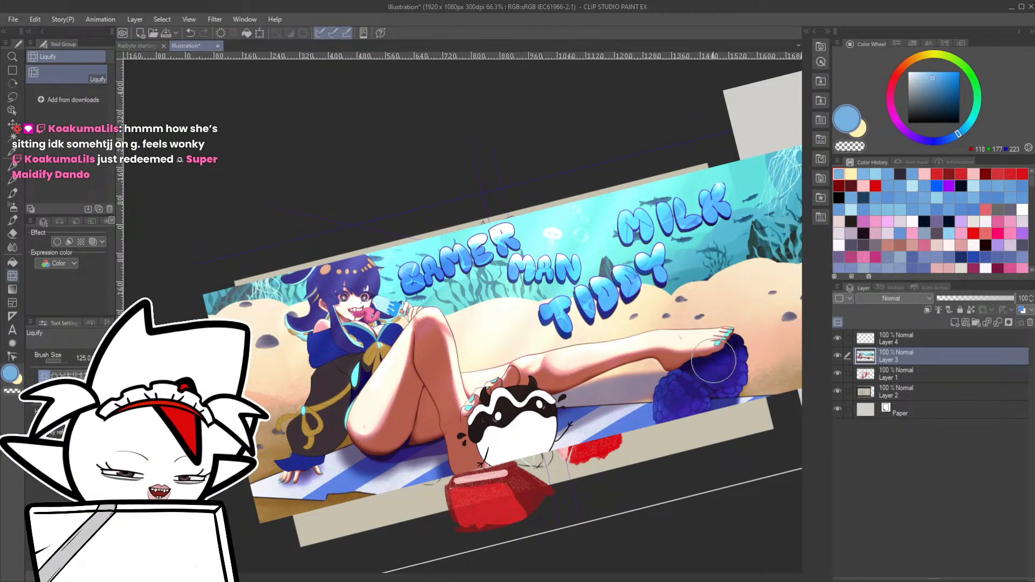
key("bracketright")
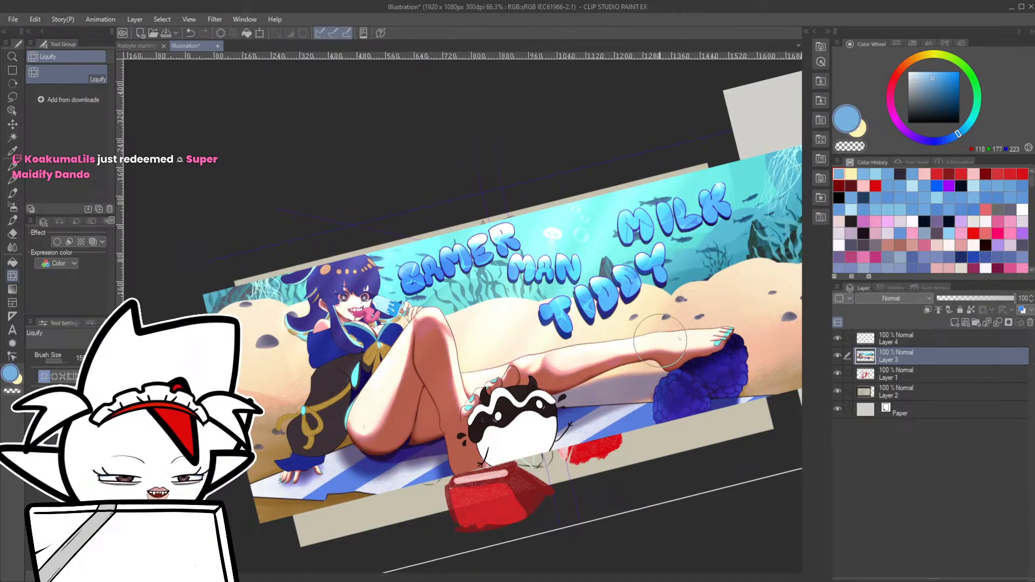
key("bracketleft")
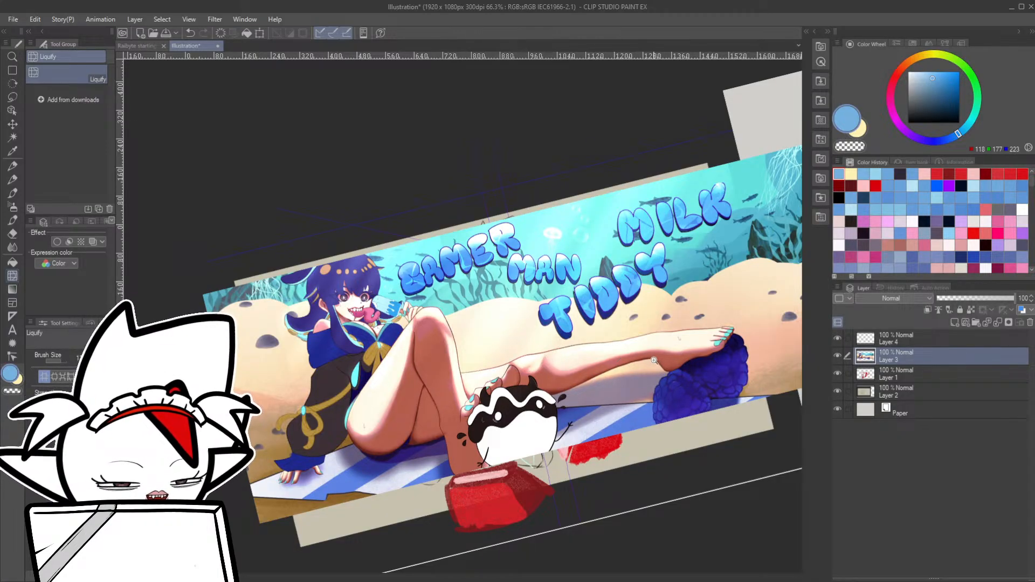
- On the notes layer above the banner, sketch a red box over the figure's ribcage with Weird Round Pencil 2
left_click(904, 340)
key("p")
left_click_drag(651, 345, 670, 362)
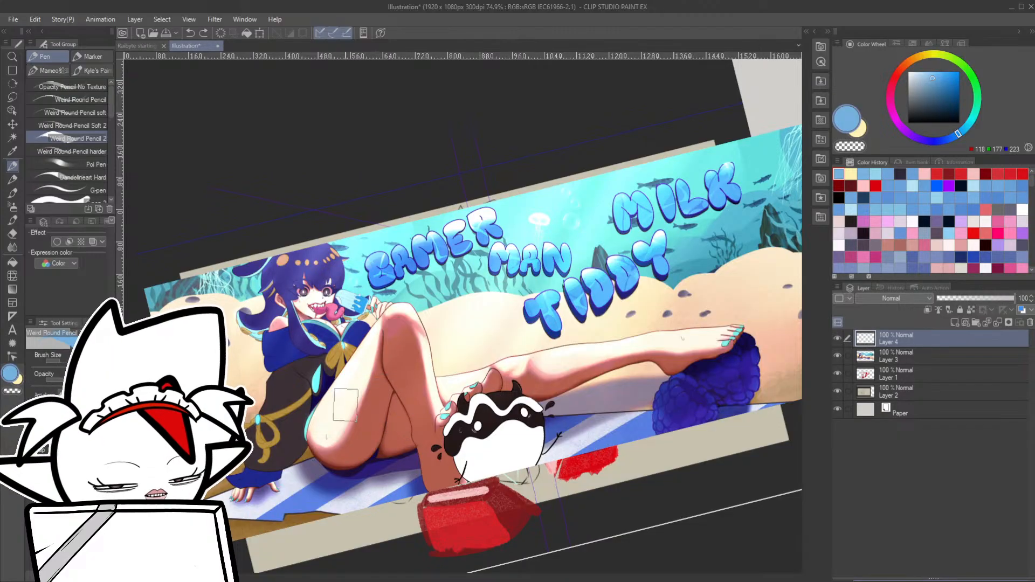
left_click_drag(379, 370, 321, 377)
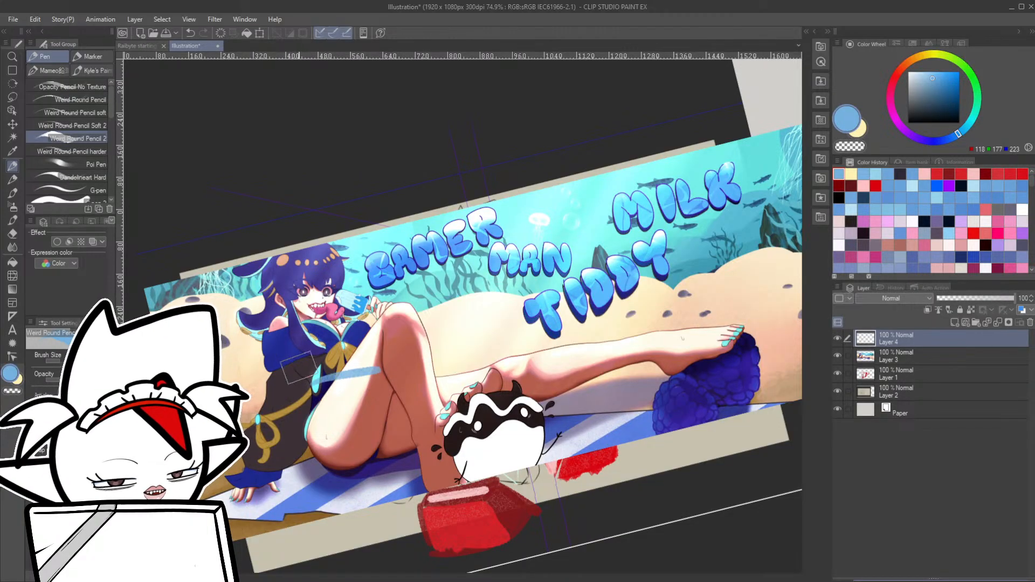
key("ctrl+z")
left_click(876, 186)
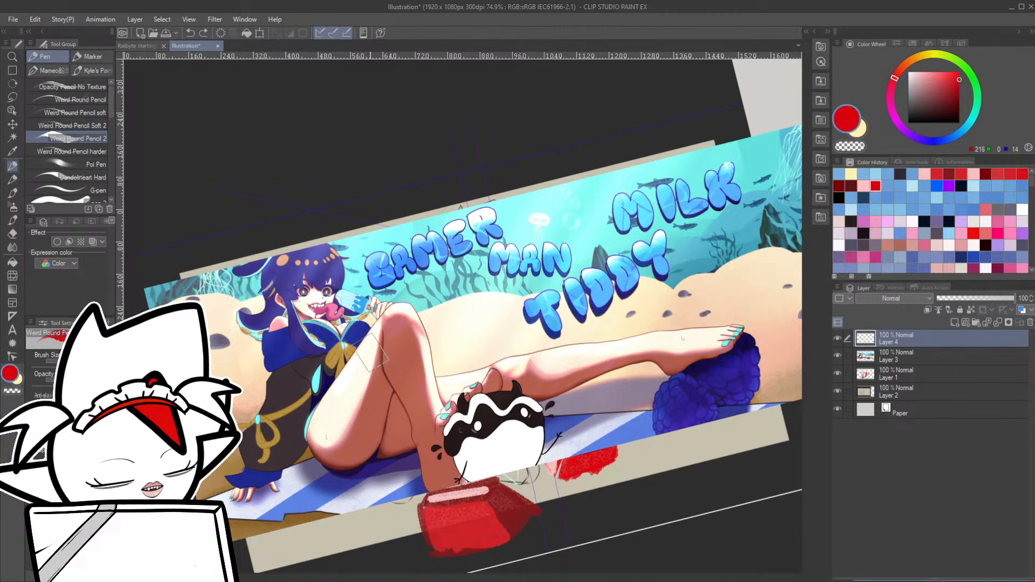
mouse_move(331, 367)
left_mouse_down()
mouse_move(303, 333)
mouse_move(320, 372)
mouse_move(364, 329)
mouse_move(335, 378)
mouse_move(380, 368)
mouse_move(348, 388)
mouse_move(299, 390)
mouse_move(353, 386)
left_mouse_up()
left_click_drag(377, 369, 363, 383)
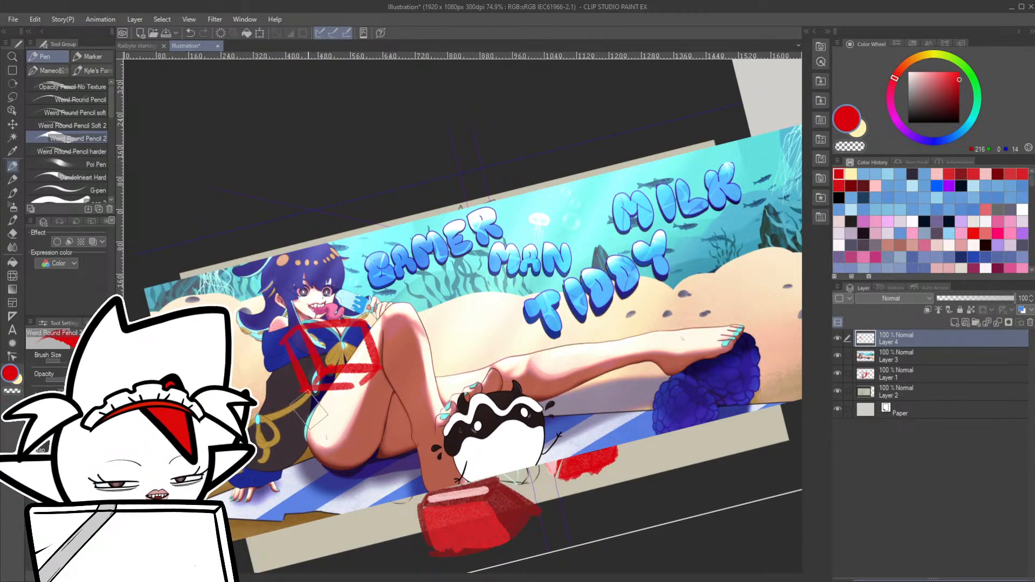
- Sketch a second red box for the figure's pelvis over the hip area, below the ribcage box
left_click_drag(312, 413, 326, 461)
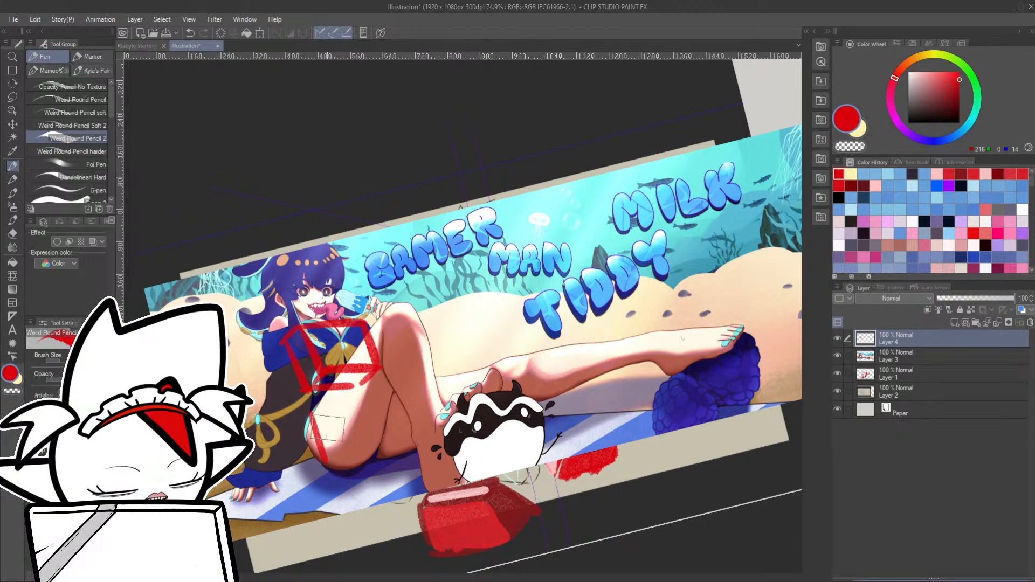
key("ctrl+z")
mouse_move(312, 412)
left_mouse_down()
mouse_move(319, 457)
mouse_move(327, 410)
left_mouse_up()
mouse_move(327, 410)
left_mouse_down()
mouse_move(330, 459)
mouse_move(340, 461)
mouse_move(380, 393)
mouse_move(359, 451)
mouse_move(395, 426)
left_mouse_up()
left_click_drag(341, 453, 402, 432)
mouse_move(360, 405)
left_mouse_down()
mouse_move(399, 415)
mouse_move(344, 437)
mouse_move(349, 430)
mouse_move(371, 425)
mouse_move(341, 444)
mouse_move(328, 424)
mouse_move(330, 474)
mouse_move(311, 420)
left_mouse_up()
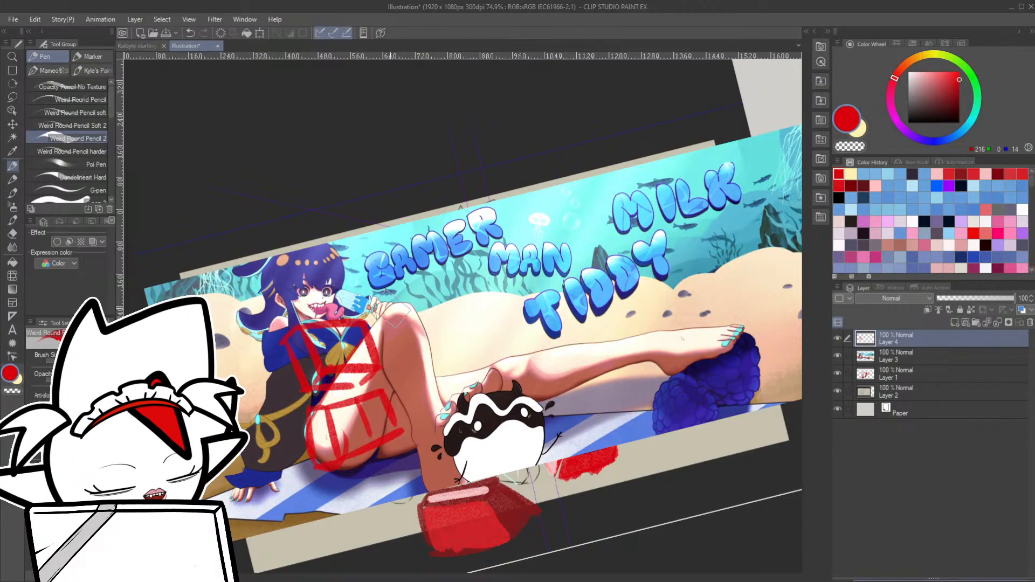
mouse_move(403, 305)
left_mouse_down()
mouse_move(565, 352)
mouse_move(743, 326)
left_mouse_up()
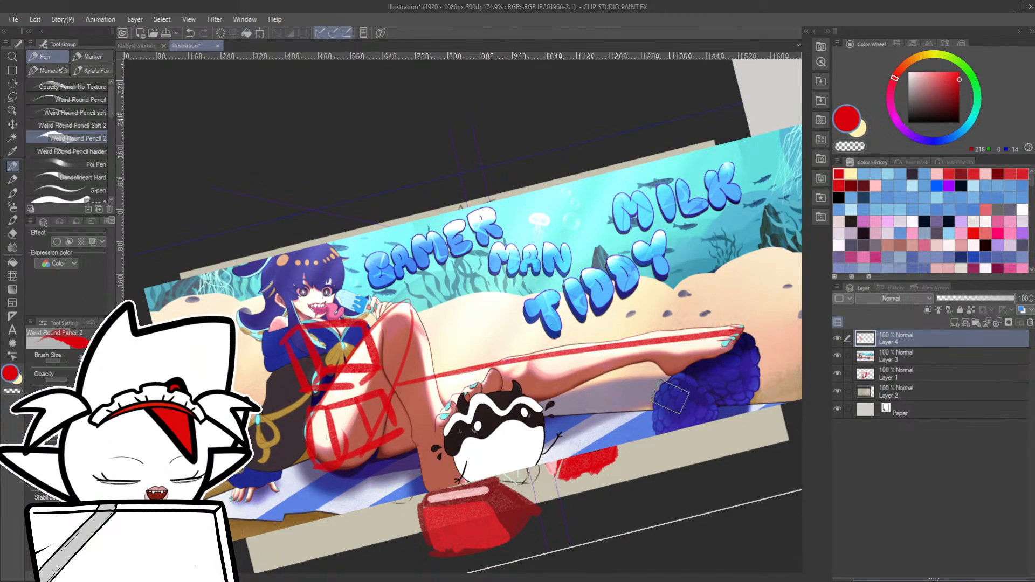
key("ctrl+z")
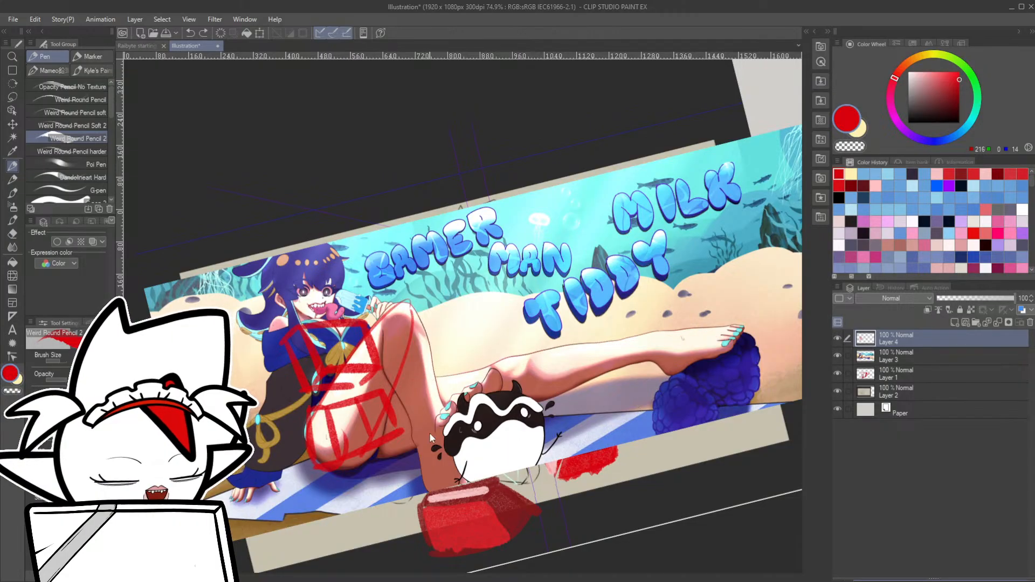
left_click_drag(391, 388, 531, 351)
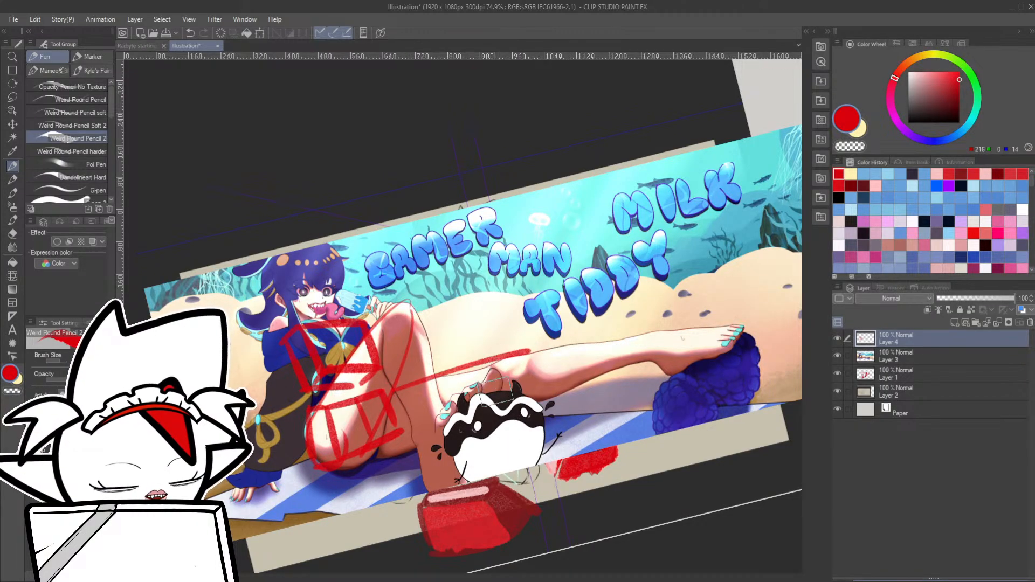
key("ctrl+z")
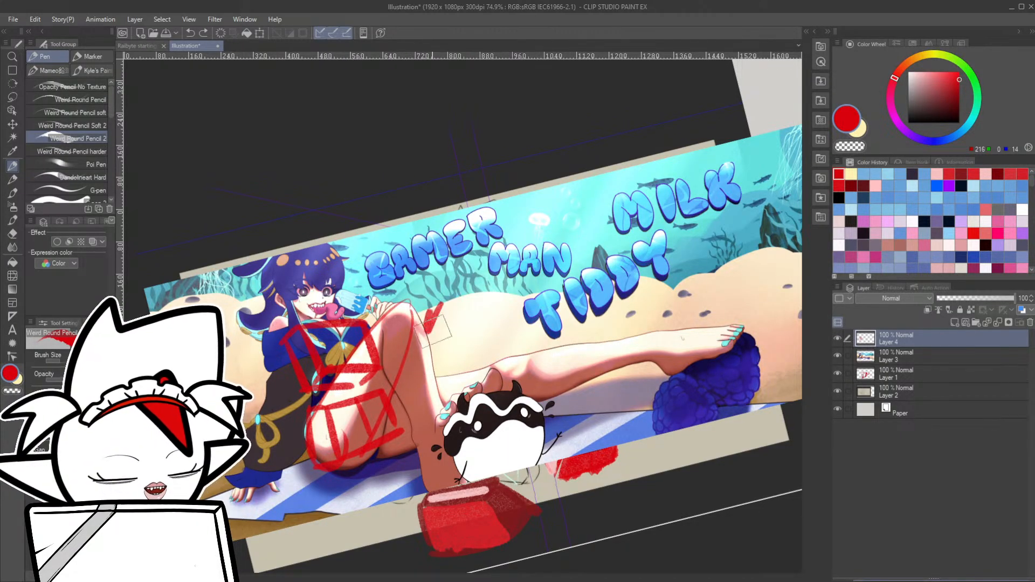
left_click_drag(449, 387, 647, 349)
key("ctrl+z")
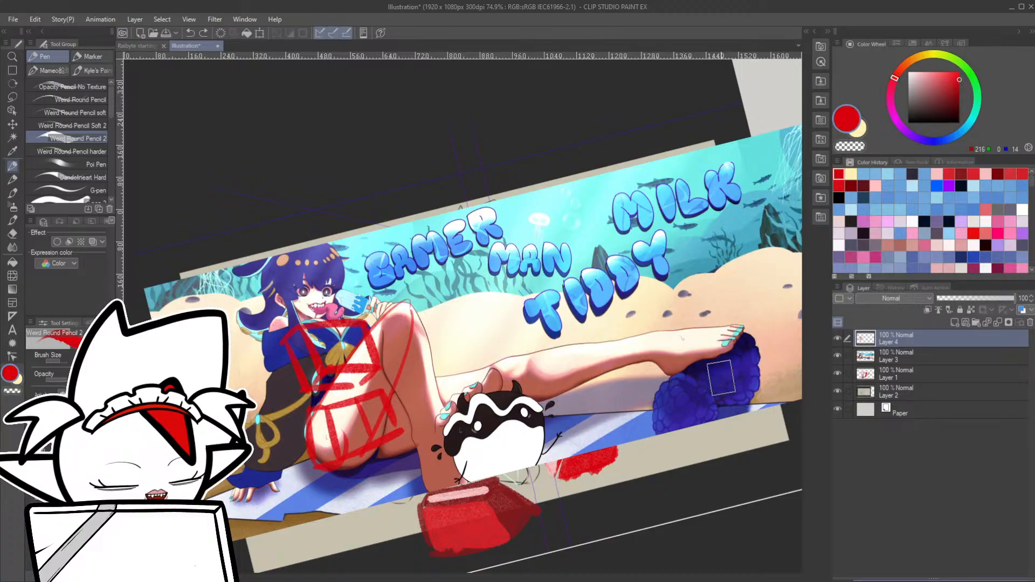
left_click_drag(667, 412, 638, 415)
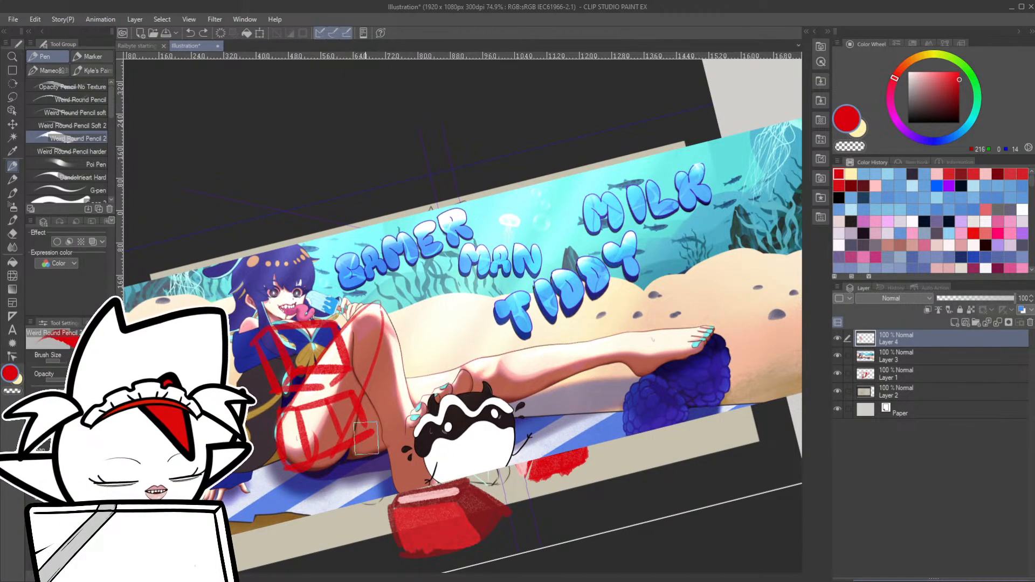
left_click_drag(366, 399, 505, 342)
key("ctrl+z")
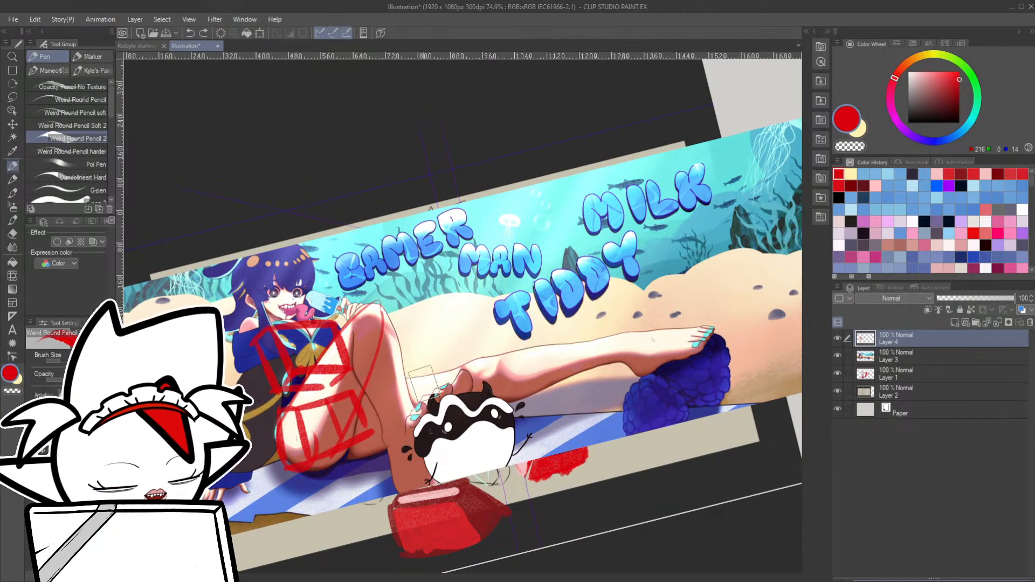
- Outline the extended leg from hip to foot in red, with knee and ankle, and circle the blue berries under the foot
mouse_move(363, 391)
left_mouse_down()
mouse_move(403, 419)
mouse_move(344, 459)
mouse_move(464, 395)
mouse_move(464, 366)
mouse_move(470, 388)
mouse_move(473, 378)
mouse_move(459, 403)
mouse_move(502, 369)
mouse_move(470, 366)
mouse_move(604, 360)
left_mouse_up()
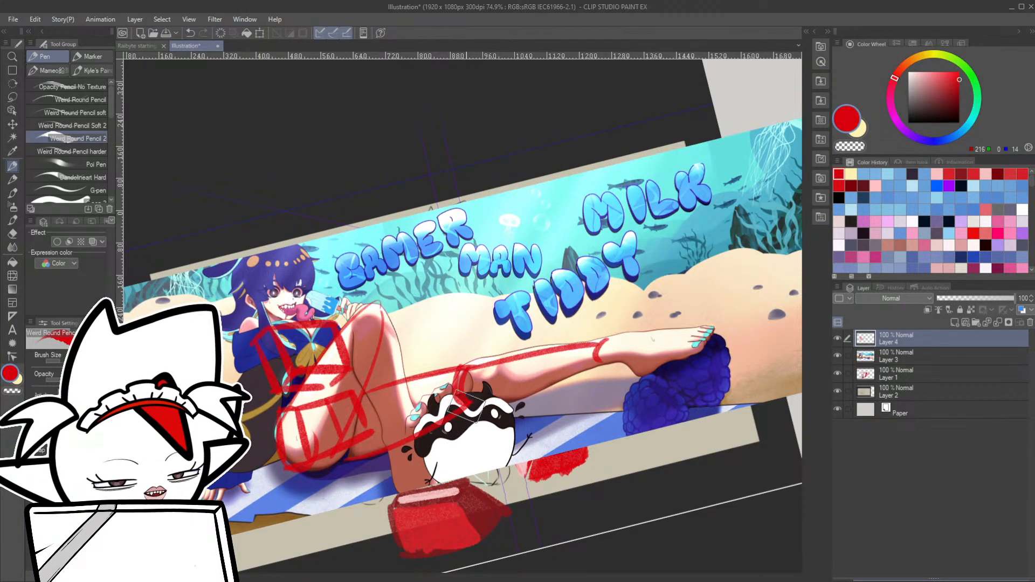
left_click_drag(452, 421, 600, 357)
key("ctrl+z")
mouse_move(466, 404)
left_mouse_down()
mouse_move(492, 404)
mouse_move(691, 330)
mouse_move(655, 358)
left_mouse_up()
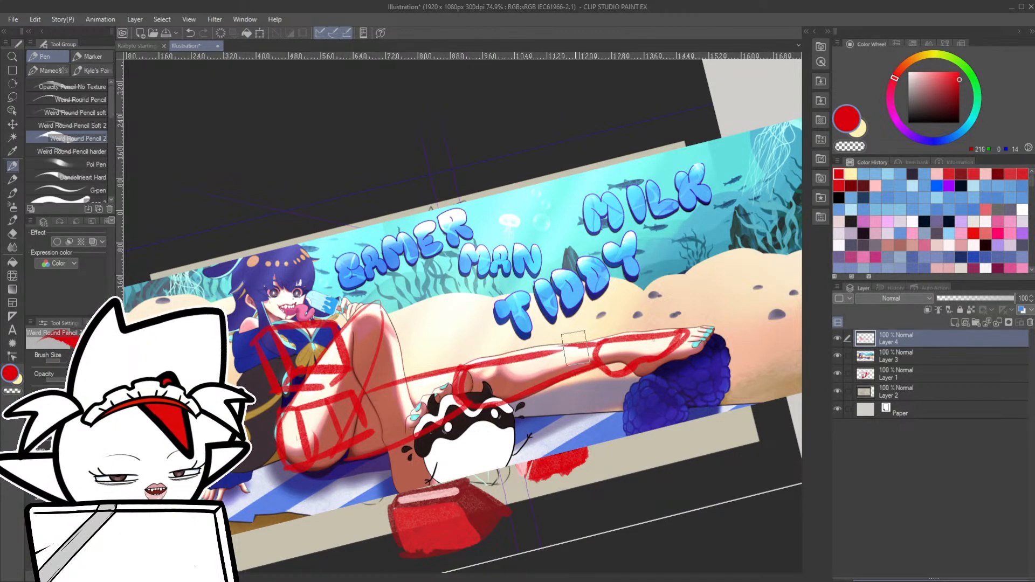
mouse_move(637, 372)
left_mouse_down()
mouse_move(645, 420)
mouse_move(662, 359)
mouse_move(642, 438)
left_mouse_up()
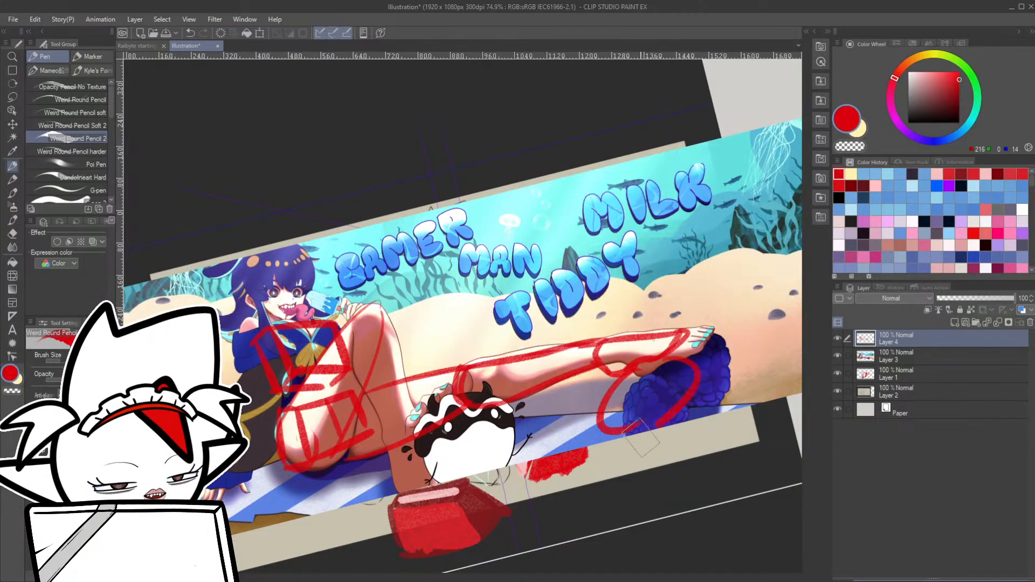
- Erase the pelvis box and lower ribcage lines, contour the bent thigh in red, and add an arrow pointing at the raised knee
key("r")
left_click_drag(507, 443, 647, 428)
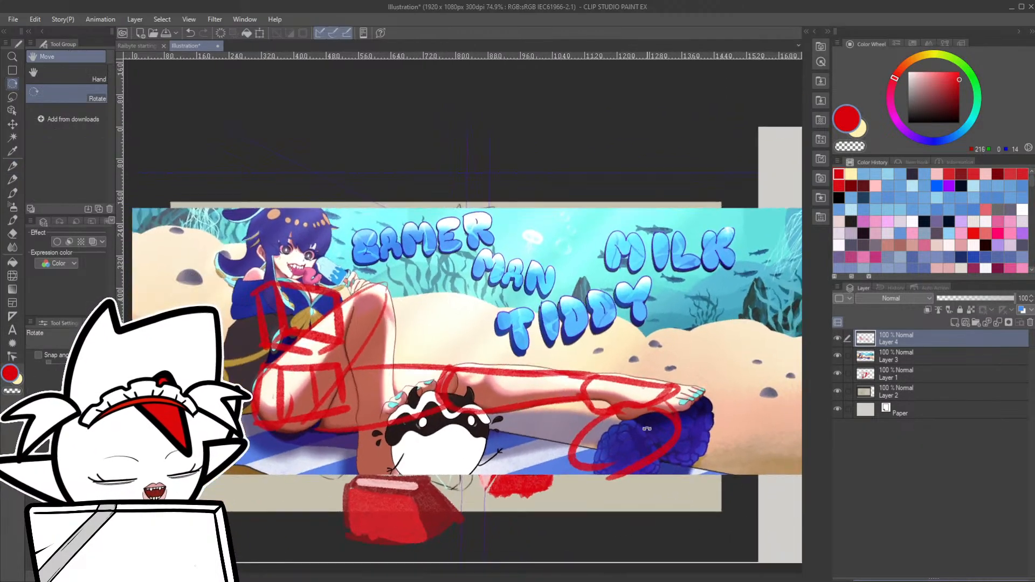
left_click_drag(413, 422, 516, 464)
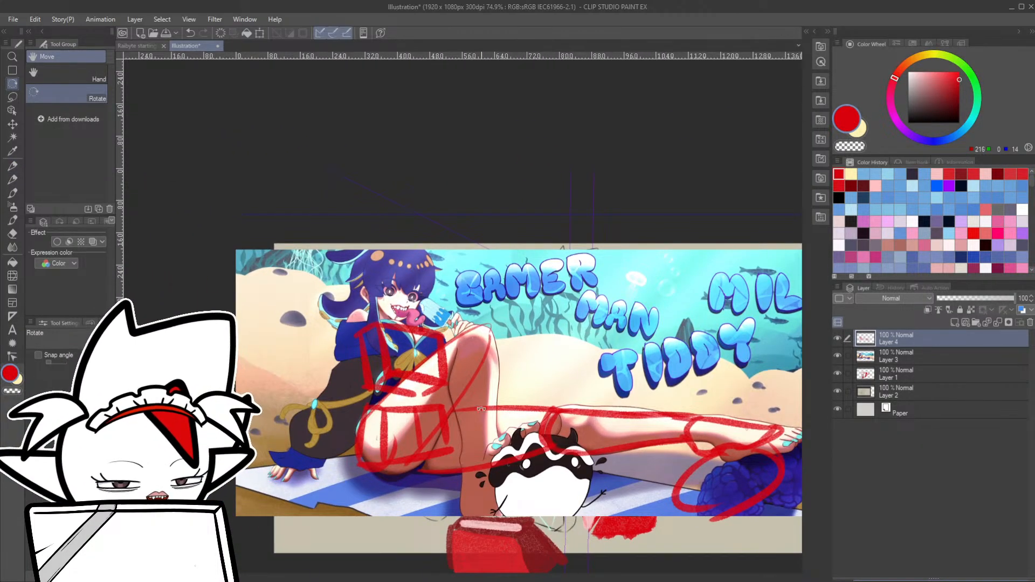
key("p")
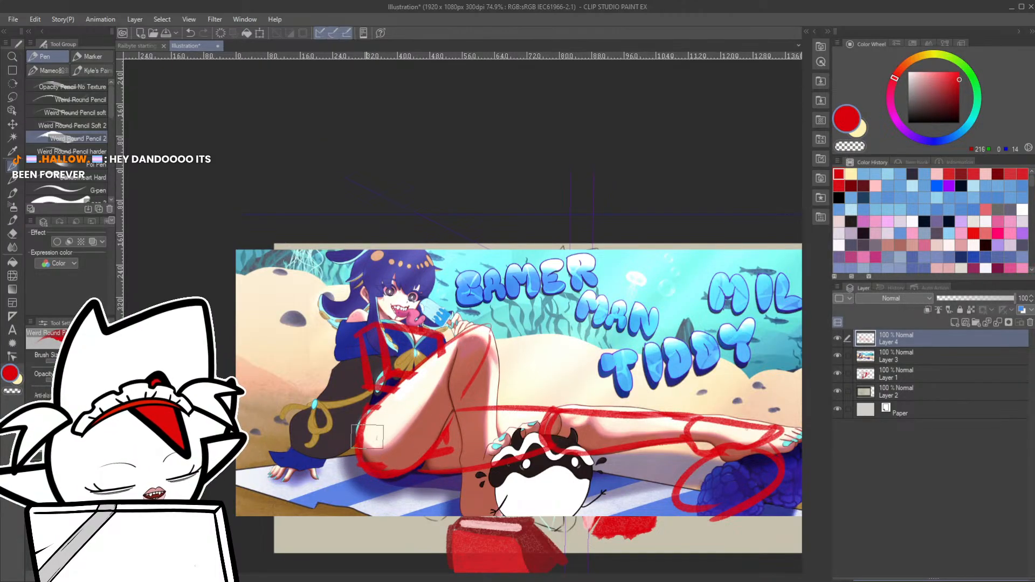
mouse_move(378, 405)
left_mouse_down()
mouse_move(493, 328)
mouse_move(457, 411)
left_mouse_up()
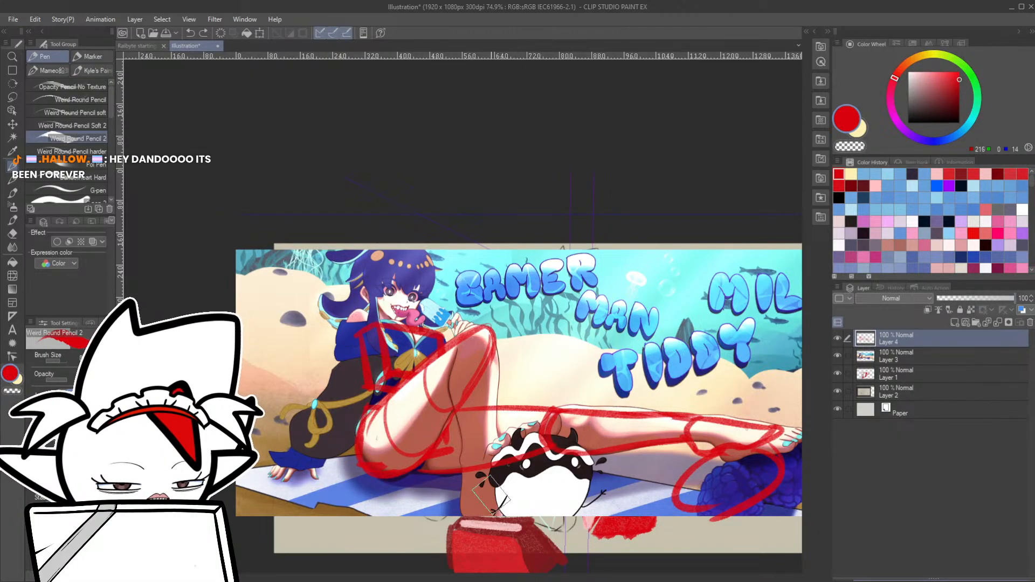
mouse_move(524, 326)
left_mouse_down()
mouse_move(503, 356)
mouse_move(514, 359)
left_mouse_up()
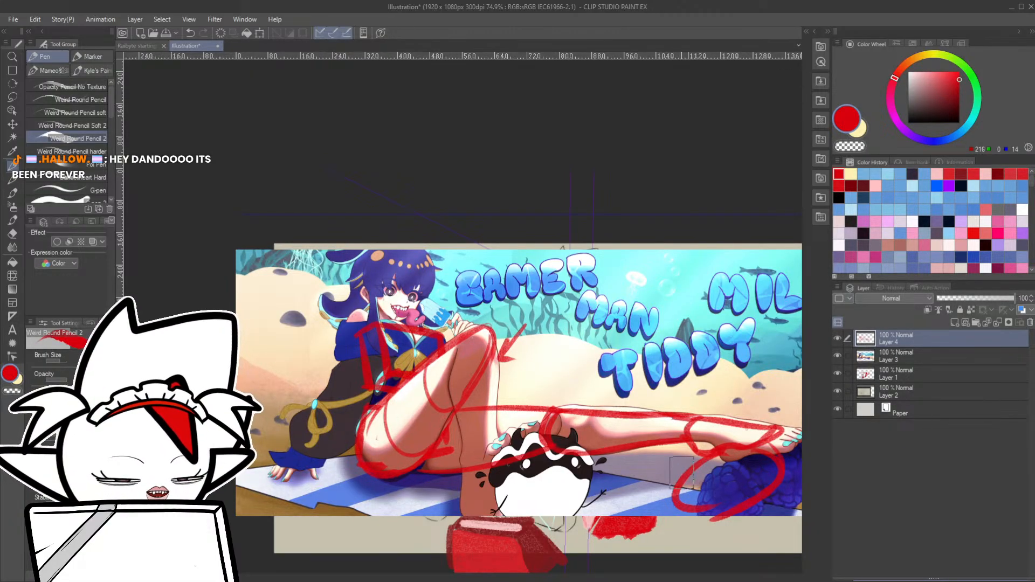
- Rework the red knee contour on the extended leg and add a downward arrow above that leg
left_click_drag(754, 446, 713, 426)
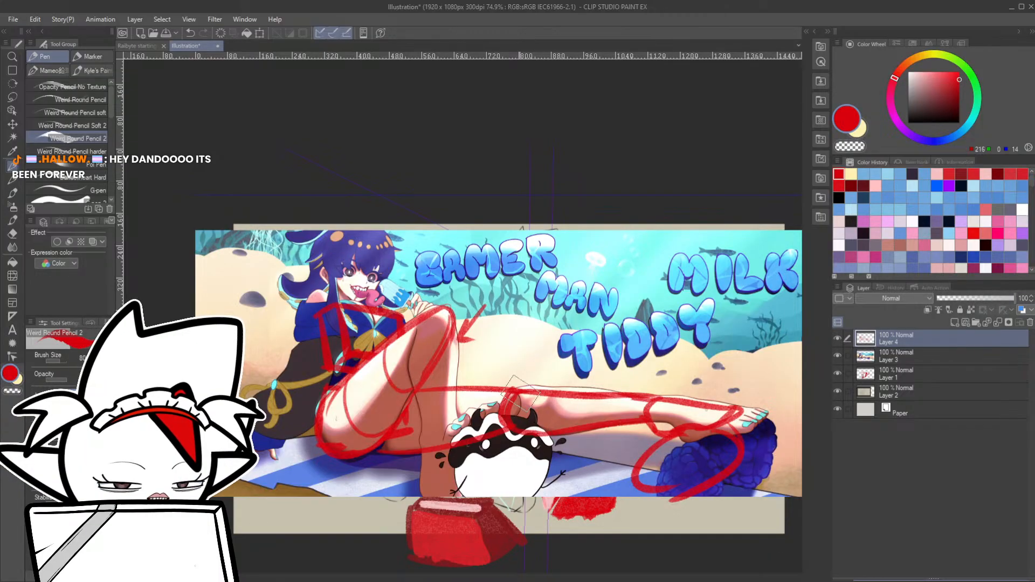
key("e")
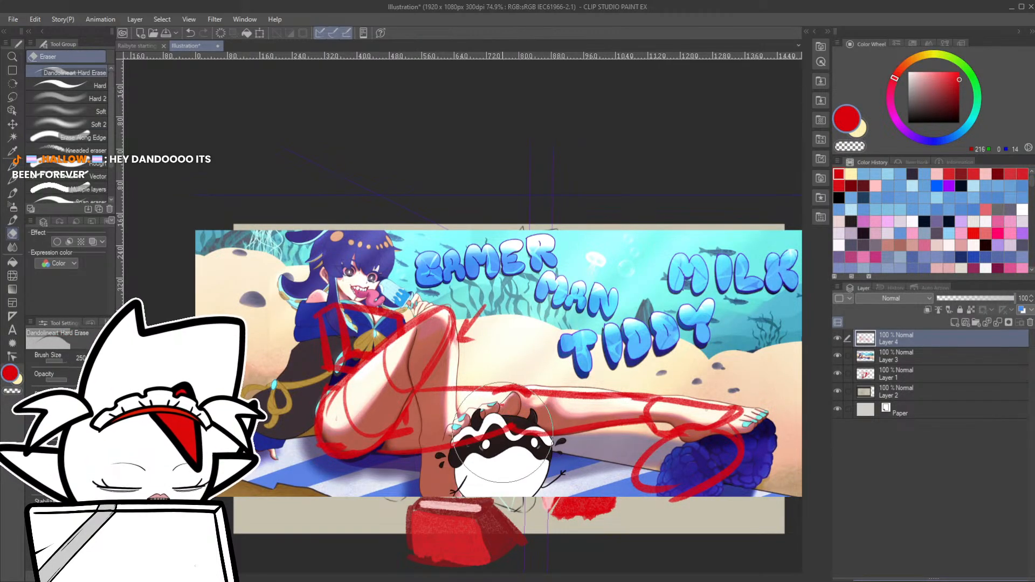
key("p")
key("e")
key("p")
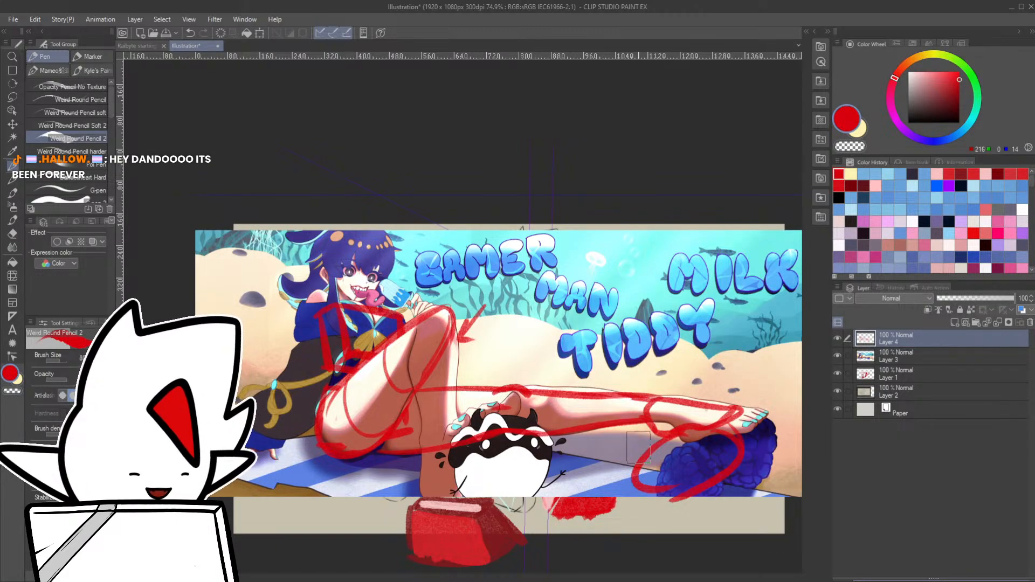
mouse_move(563, 351)
left_mouse_down()
mouse_move(563, 380)
mouse_move(570, 368)
left_mouse_up()
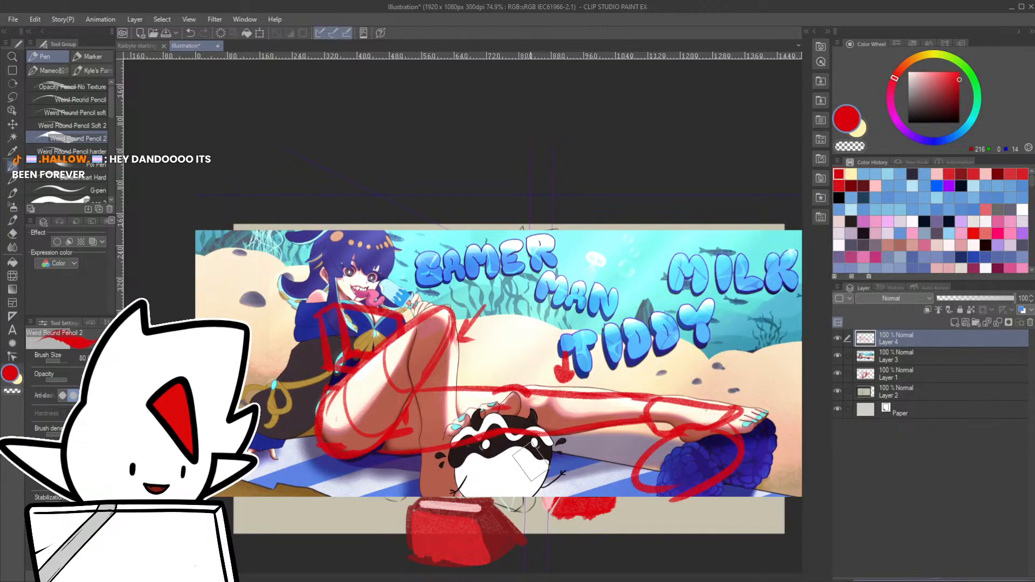
- Erase the red ribcage box from the figure's chest and mark the supporting hand with a downward arrow
scroll(531, 464, "down", 1)
left_click_drag(599, 440, 589, 466)
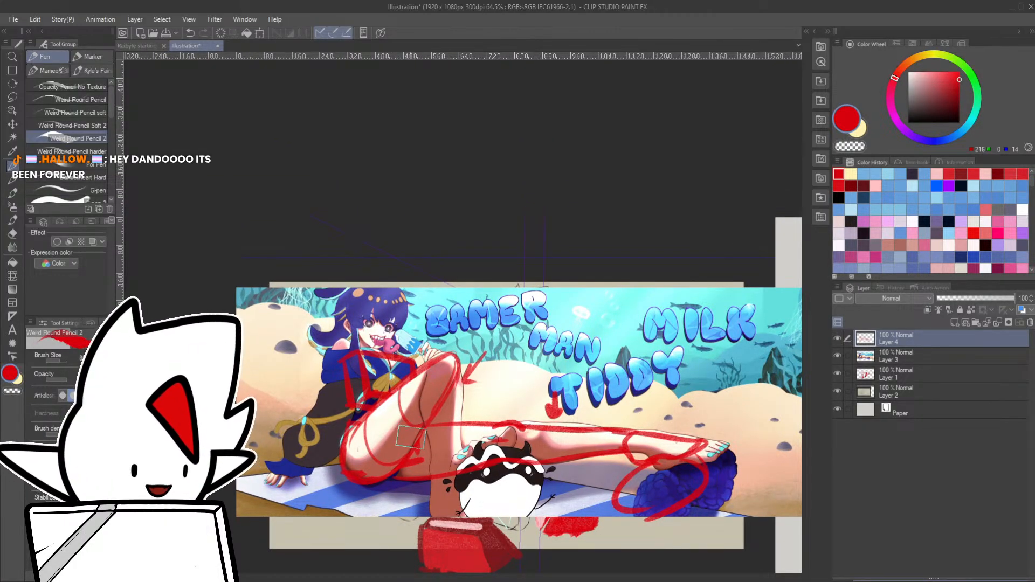
key("e")
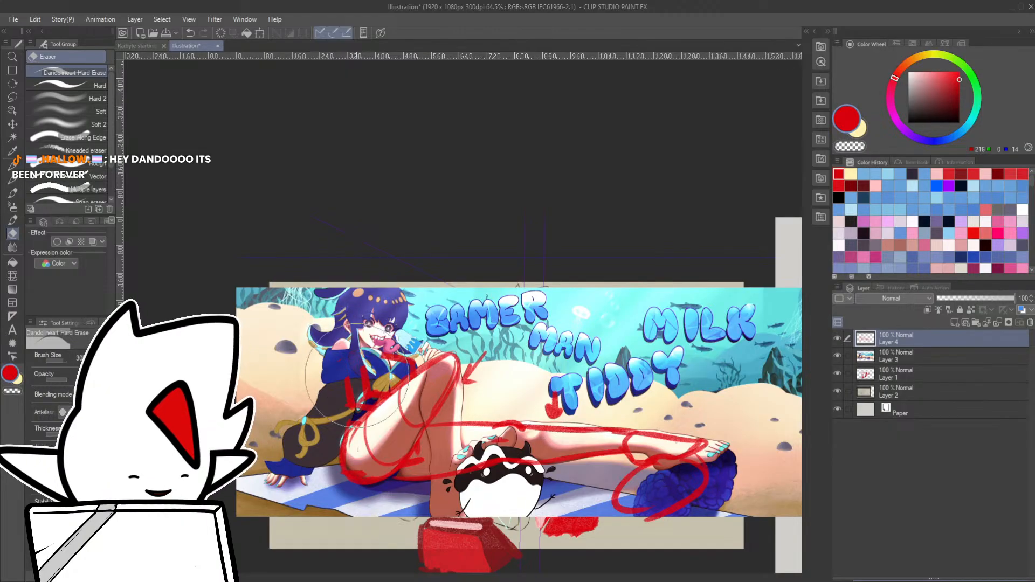
key("p")
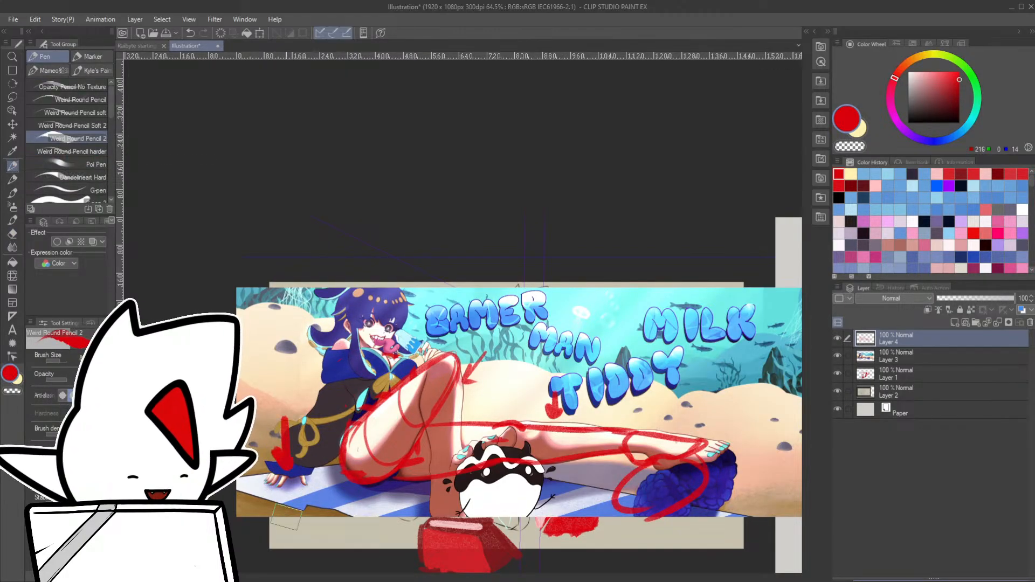
mouse_move(356, 324)
left_mouse_down()
mouse_move(356, 369)
mouse_move(376, 404)
left_mouse_up()
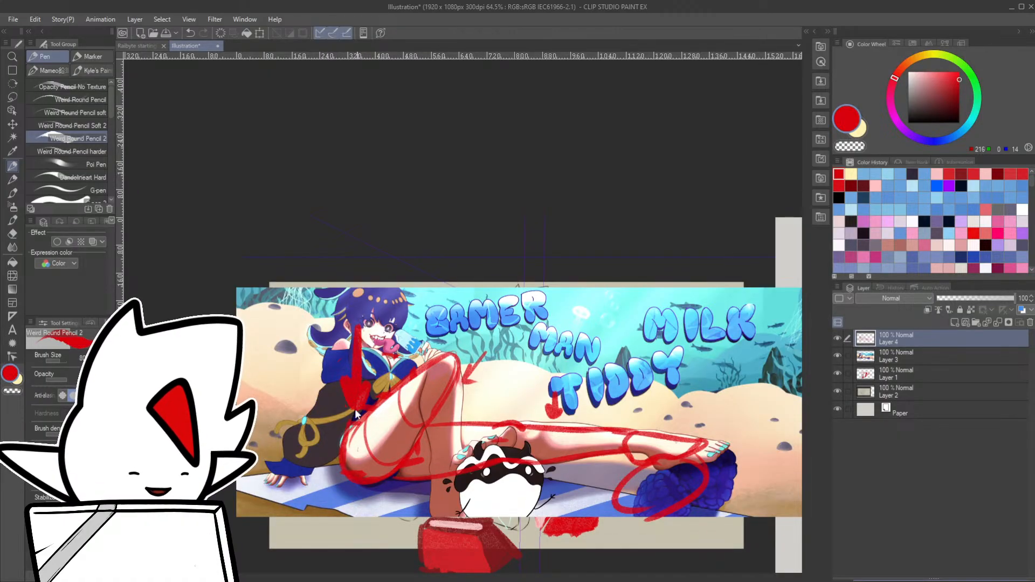
key("ctrl+z")
left_click_drag(307, 381, 334, 465)
key("ctrl+z")
- Sketch a larger red torso box from the figure's shoulders down to the hips
mouse_move(310, 380)
left_mouse_down()
mouse_move(340, 472)
mouse_move(378, 363)
left_mouse_up()
mouse_move(304, 374)
left_mouse_down()
mouse_move(336, 365)
mouse_move(352, 440)
left_mouse_up()
left_click_drag(330, 360, 384, 360)
left_click_drag(380, 360, 393, 406)
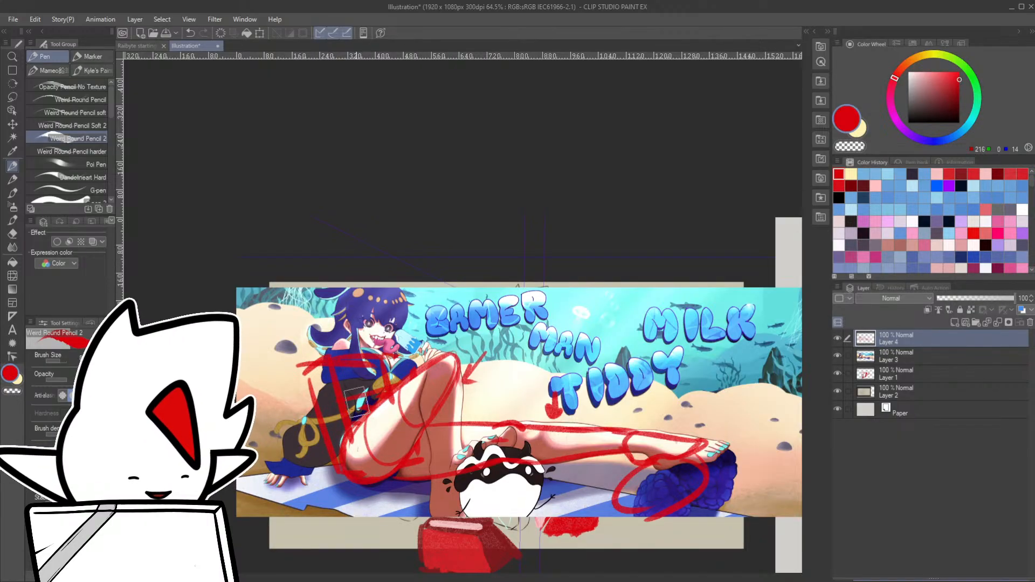
left_click_drag(320, 418, 382, 399)
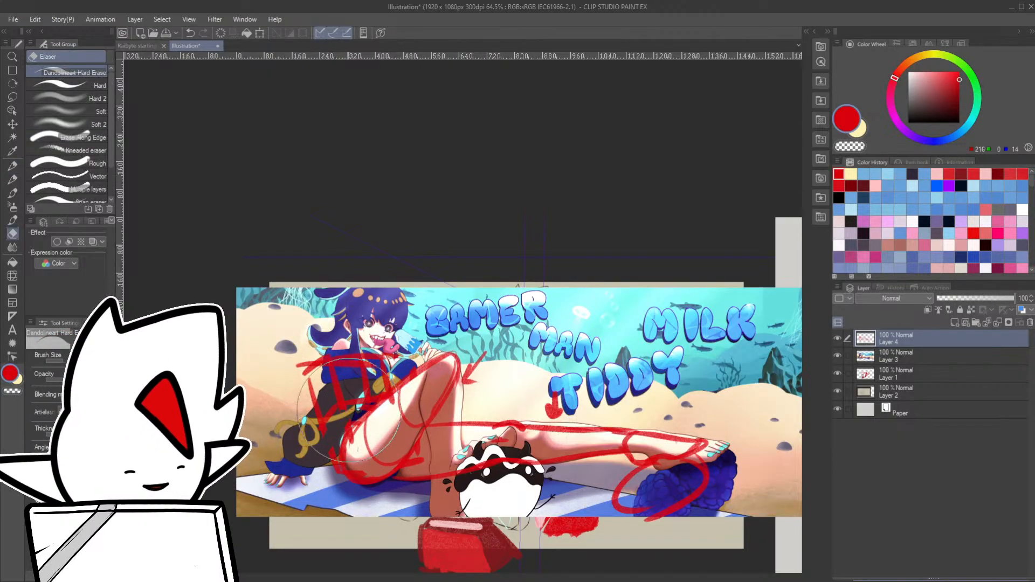
- Sketch the figure leaning back in red: reworked torso box, a head circle behind the face, and a straight supporting arm reaching the ground
key("e")
key("p")
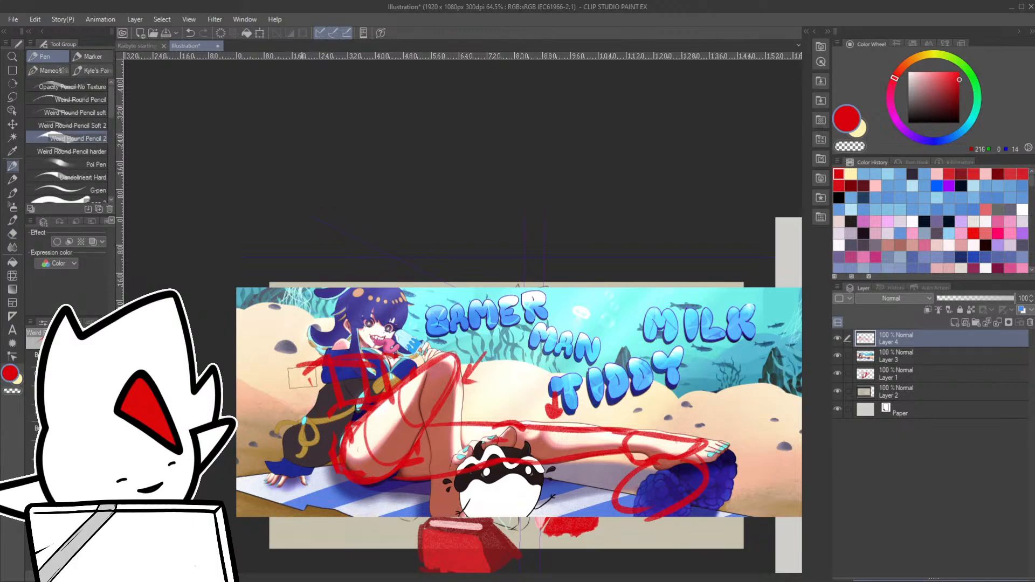
left_click_drag(373, 357, 392, 386)
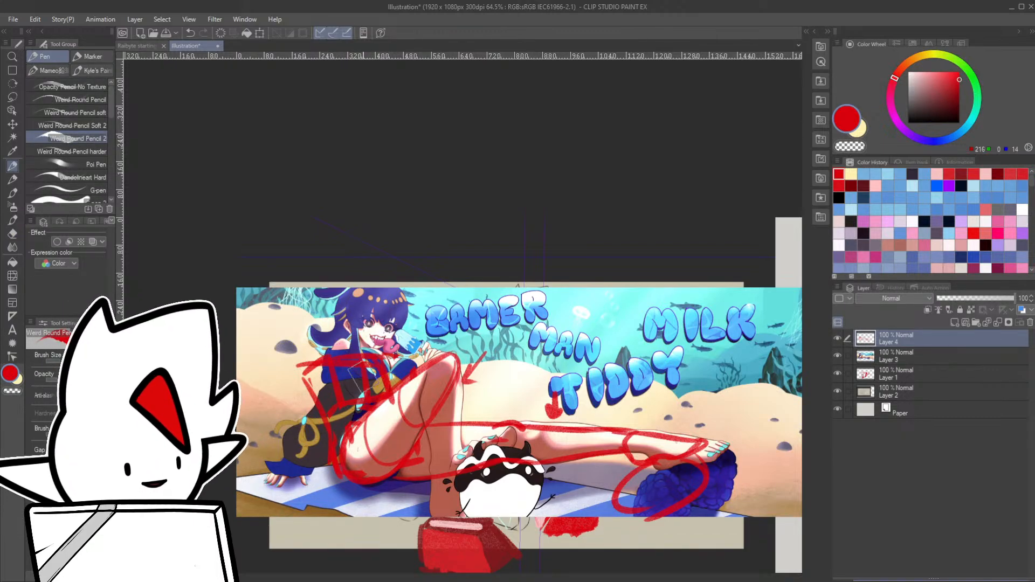
mouse_move(324, 303)
left_mouse_down()
mouse_move(326, 281)
mouse_move(321, 350)
mouse_move(306, 292)
left_mouse_up()
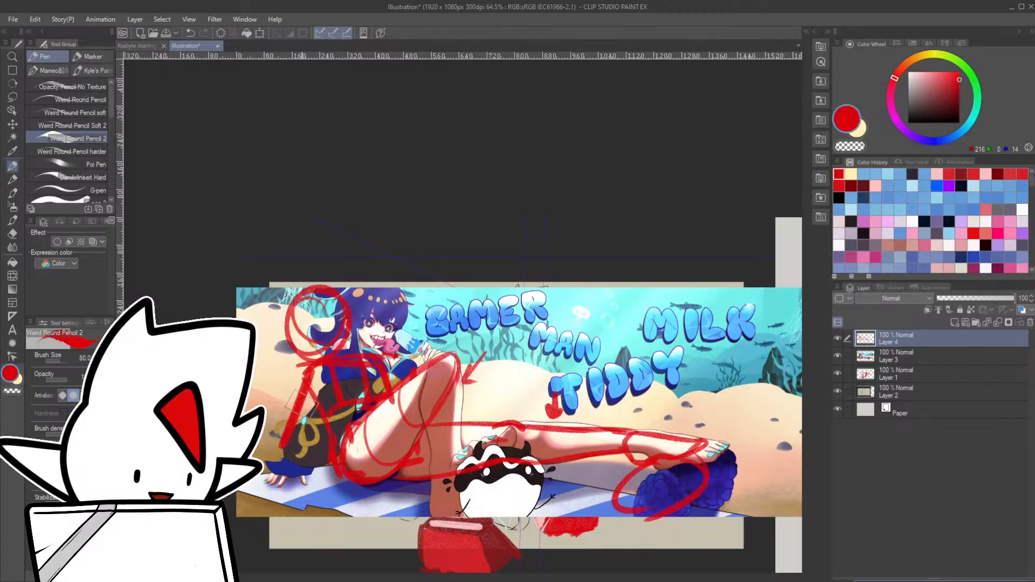
left_click_drag(291, 449, 257, 484)
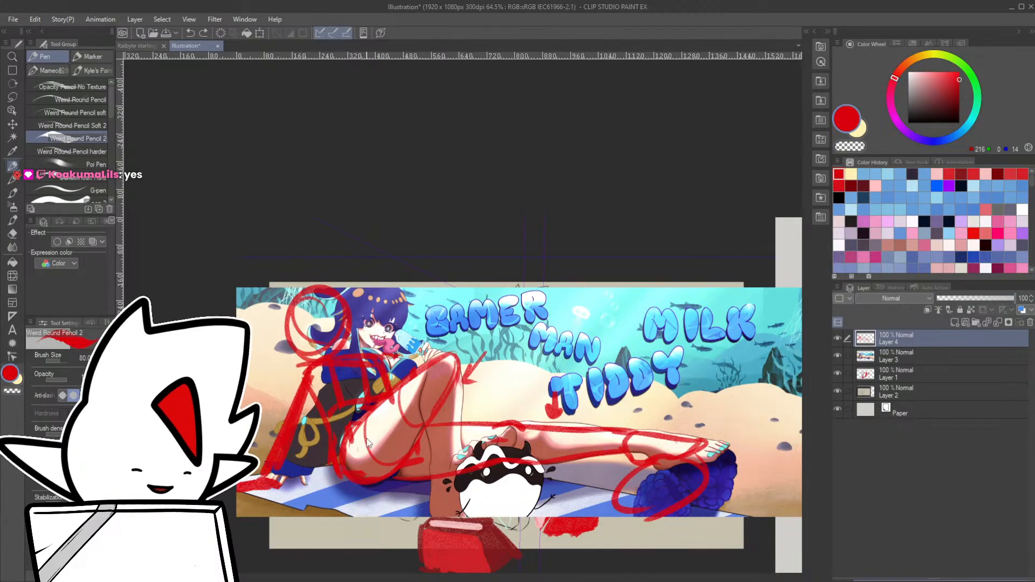
- Erase the red head circle, supporting arm and most of the torso box from the figure's upper body
key("e")
mouse_move(388, 329)
left_mouse_down()
mouse_move(350, 292)
mouse_move(303, 458)
mouse_move(278, 501)
left_mouse_up()
left_click_drag(305, 273, 348, 283)
- Try red torso outlines between the figure's shoulders and hips, reworking them once, and erase them from the upper body
key("p")
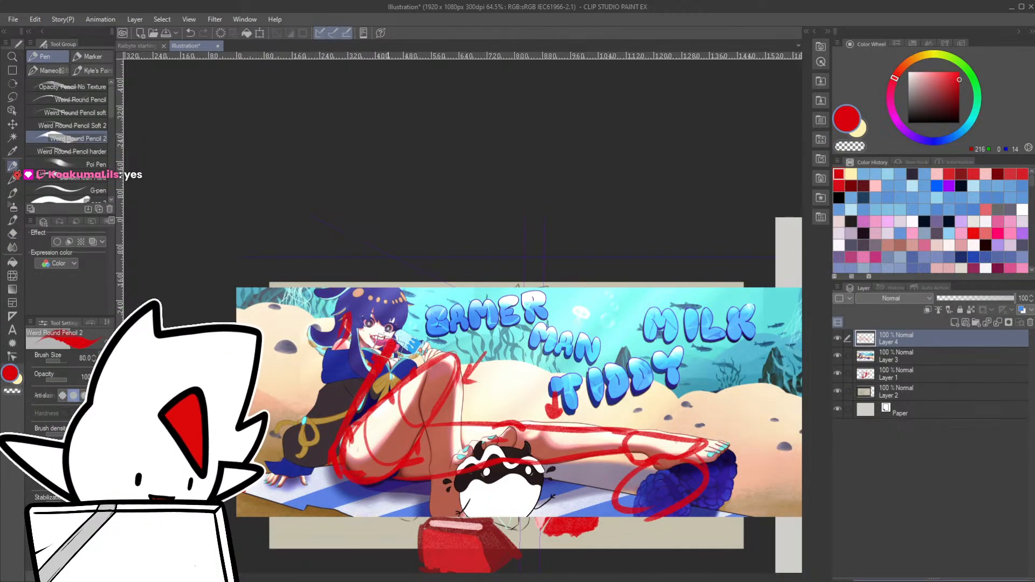
mouse_move(324, 463)
left_mouse_down()
mouse_move(377, 339)
mouse_move(356, 356)
mouse_move(410, 412)
left_mouse_up()
key("e")
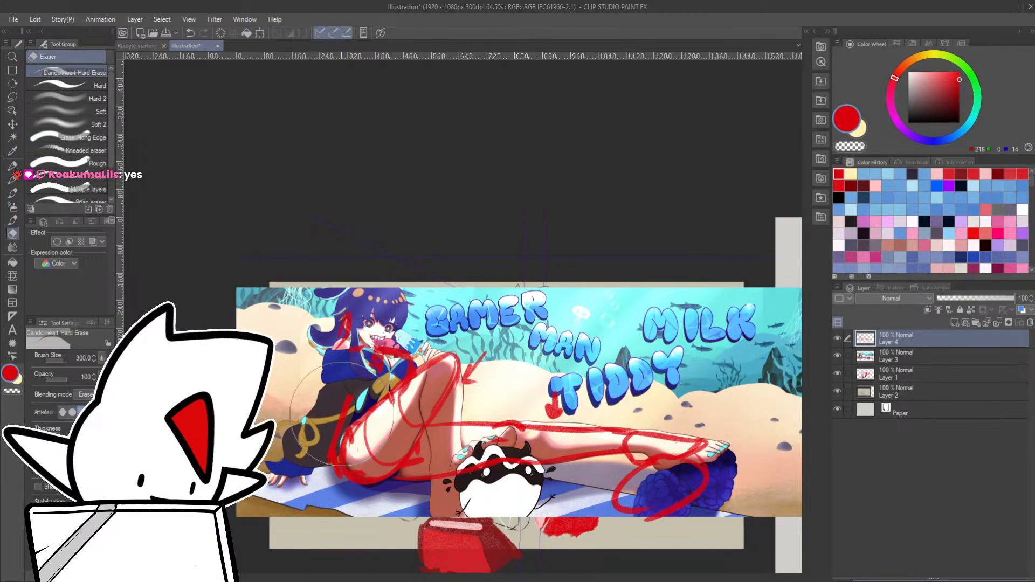
left_click_drag(371, 353, 348, 401)
key("p")
left_click_drag(340, 351, 333, 463)
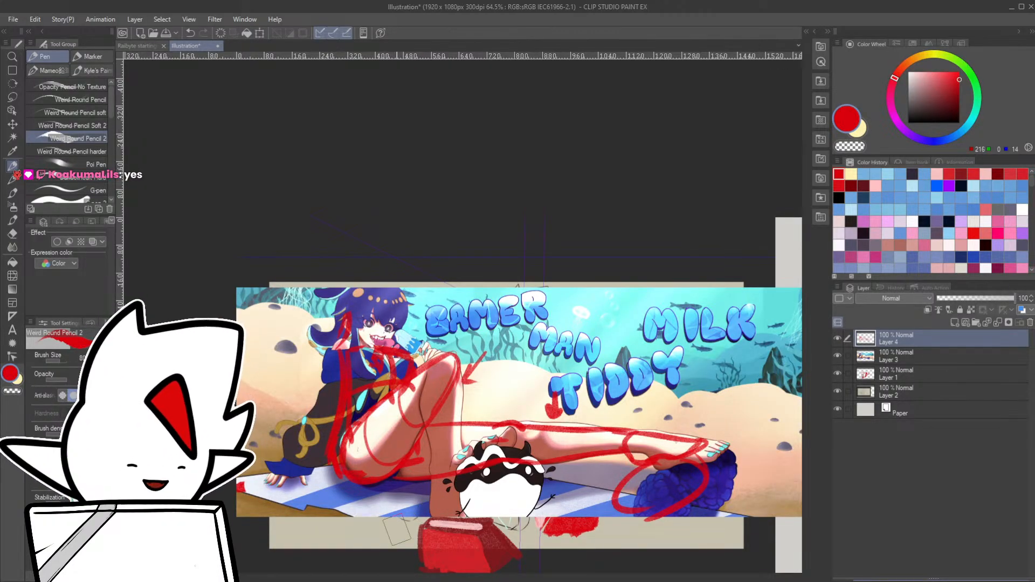
key("e")
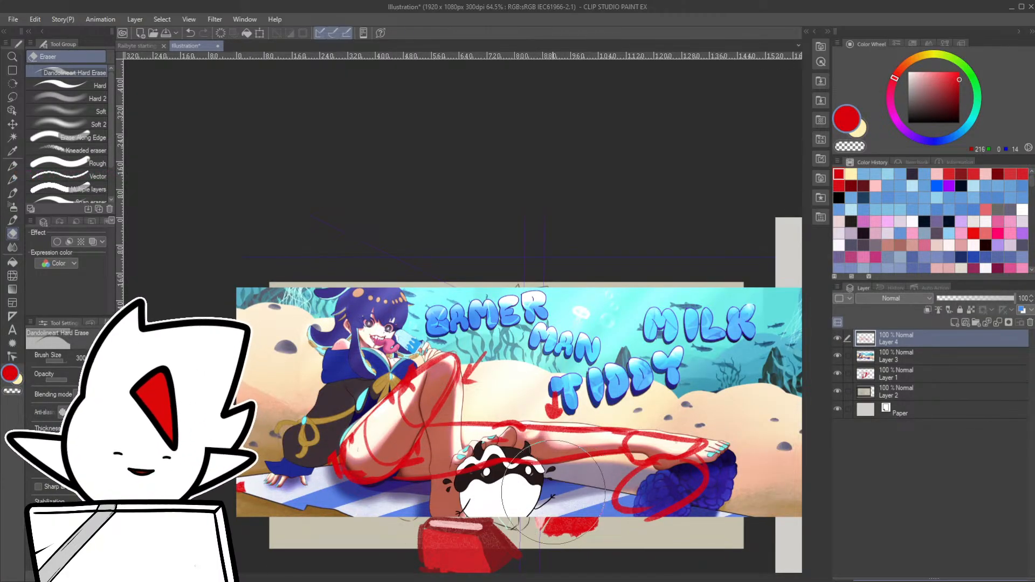
- Draw bold red arrows pointing at the figure's supporting hand, shoulder, raised knee and extended foot
key("p")
mouse_move(292, 348)
left_mouse_down()
mouse_move(285, 448)
mouse_move(277, 434)
mouse_move(296, 439)
mouse_move(289, 459)
left_mouse_up()
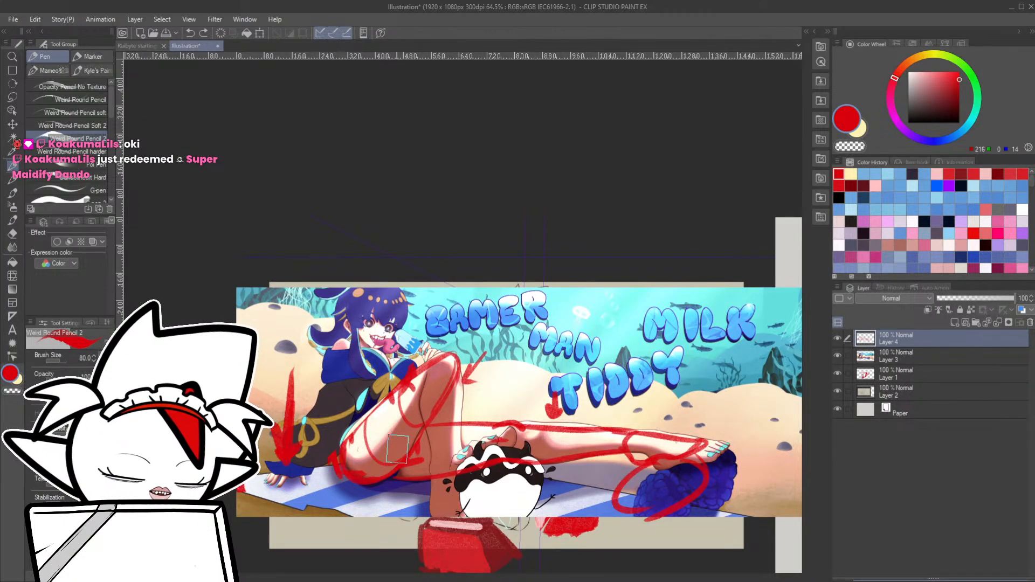
mouse_move(488, 316)
left_mouse_down()
mouse_move(464, 349)
mouse_move(488, 340)
left_mouse_up()
mouse_move(756, 412)
left_mouse_down()
mouse_move(724, 419)
mouse_move(739, 435)
left_mouse_up()
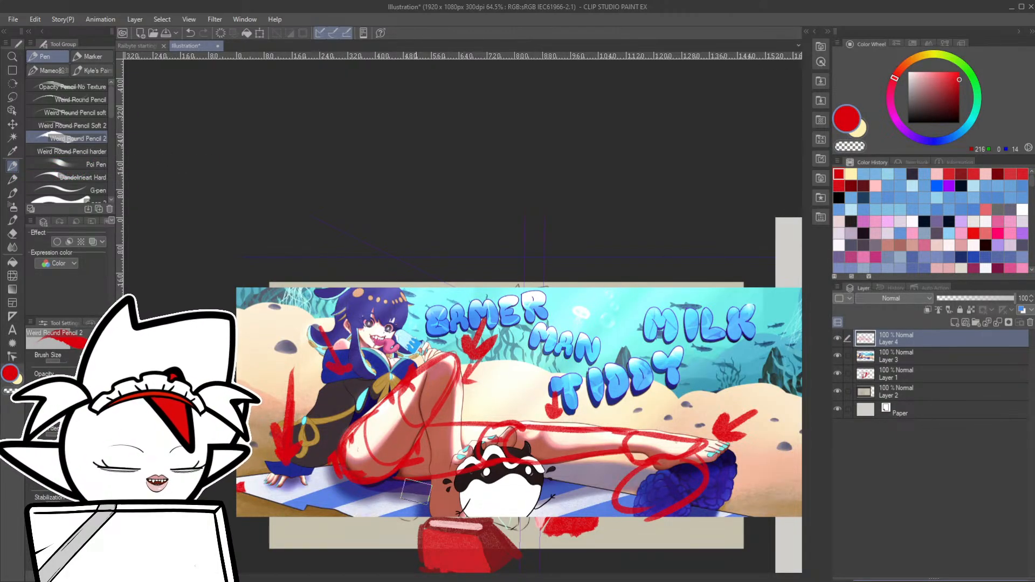
key("b")
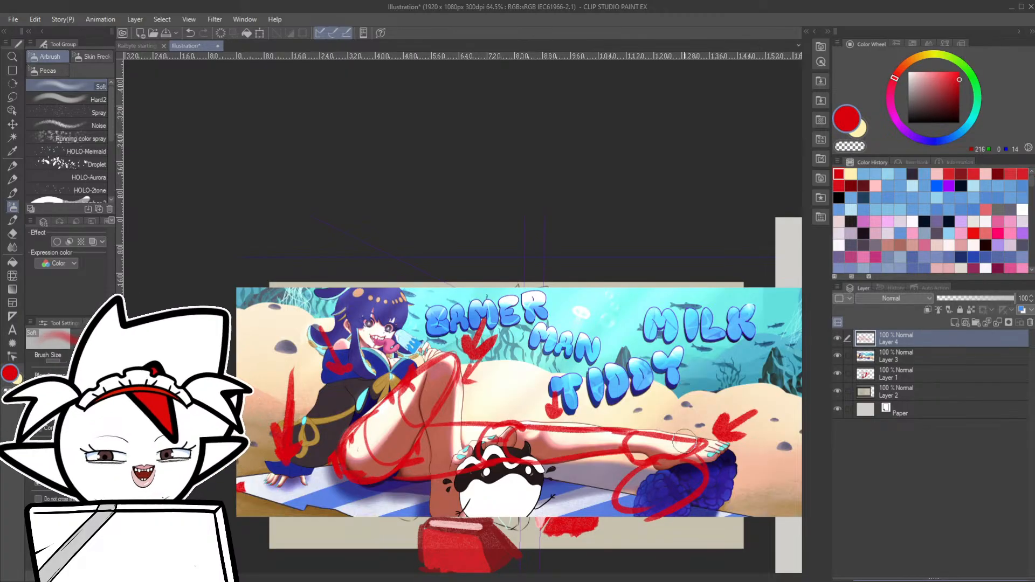